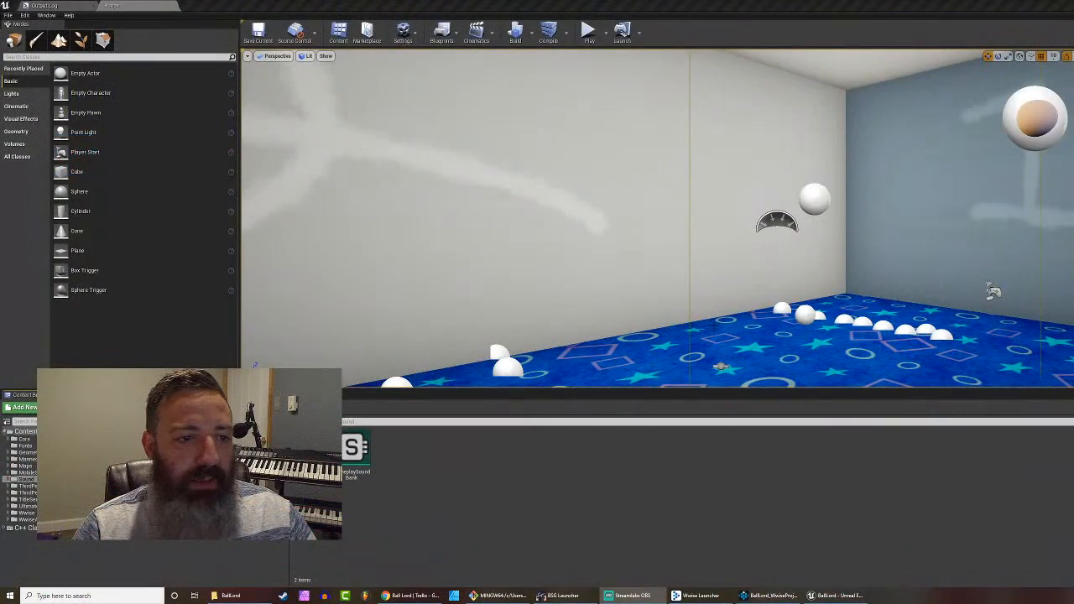
Step: Enlarge the level viewport and open the BasketballBP blueprint from the Basketball folder under Geometry
drag(654, 218, 646, 168)
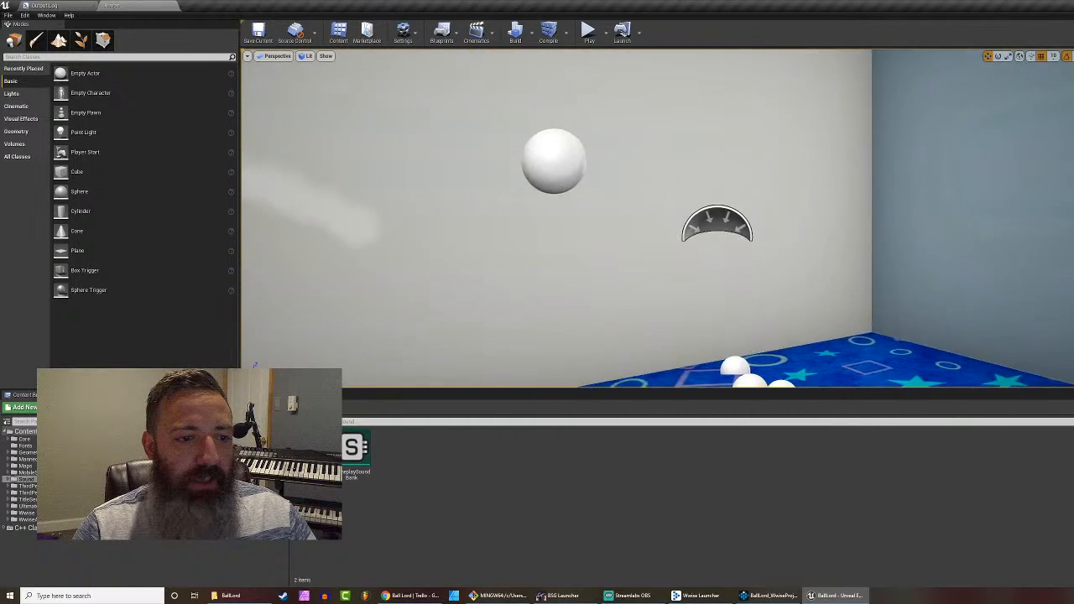
drag(721, 289, 714, 326)
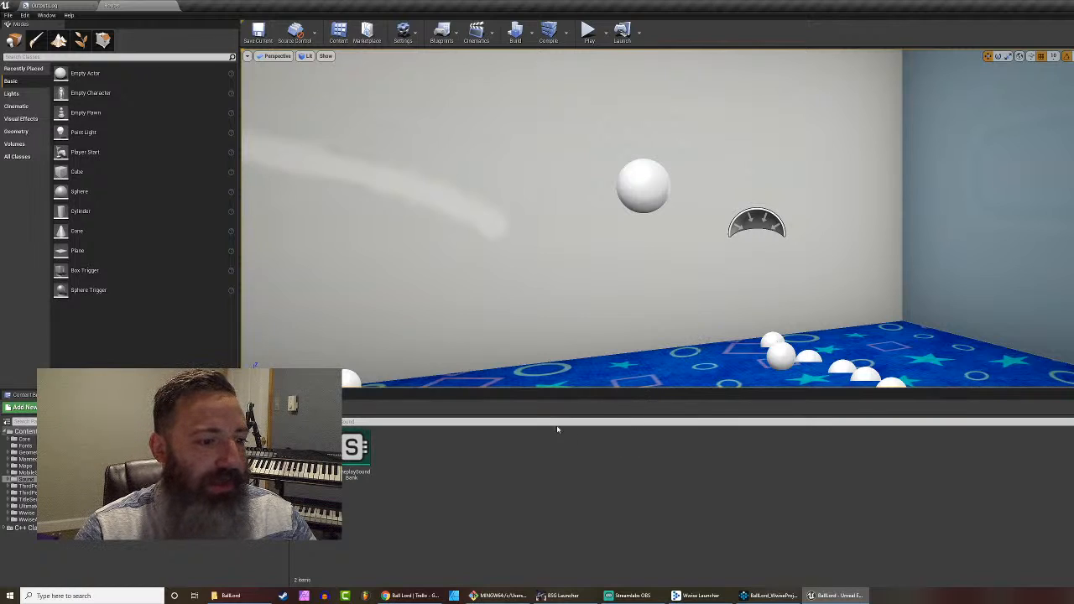
drag(600, 413, 593, 433)
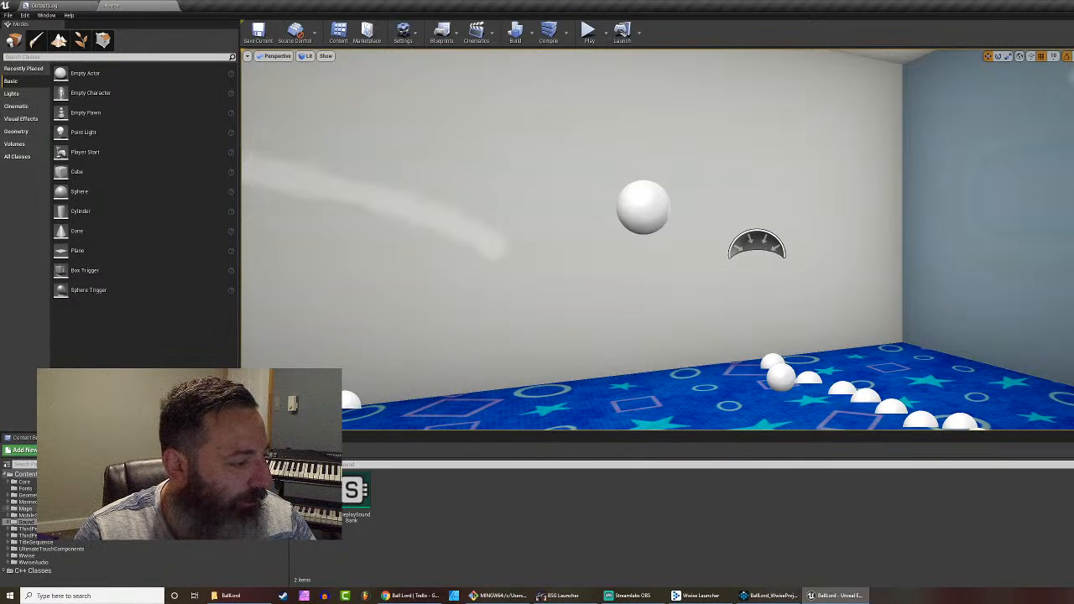
click(9, 496)
click(27, 528)
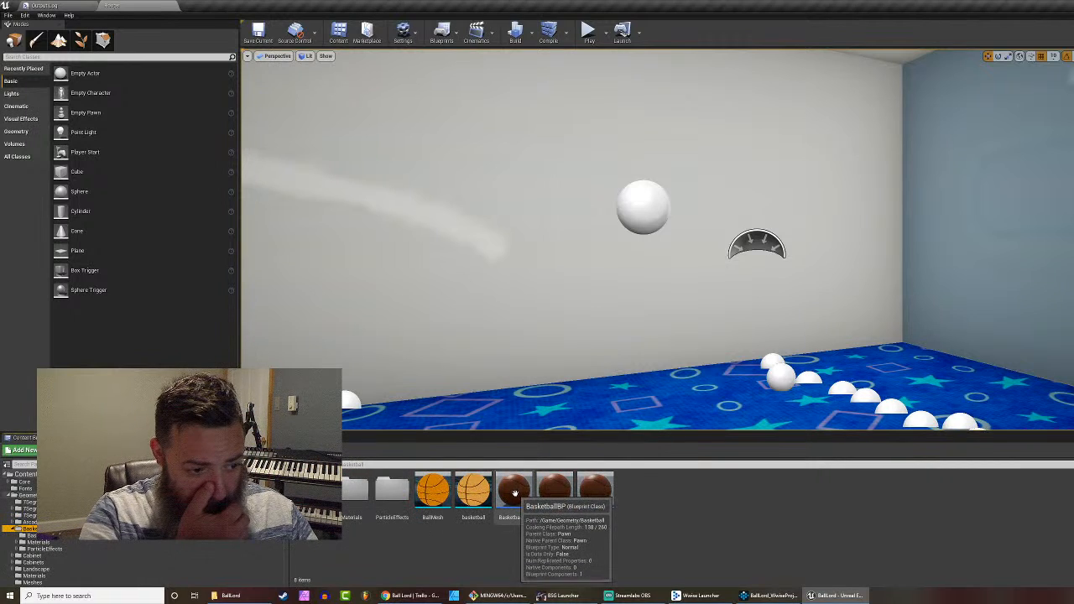
double_click(513, 495)
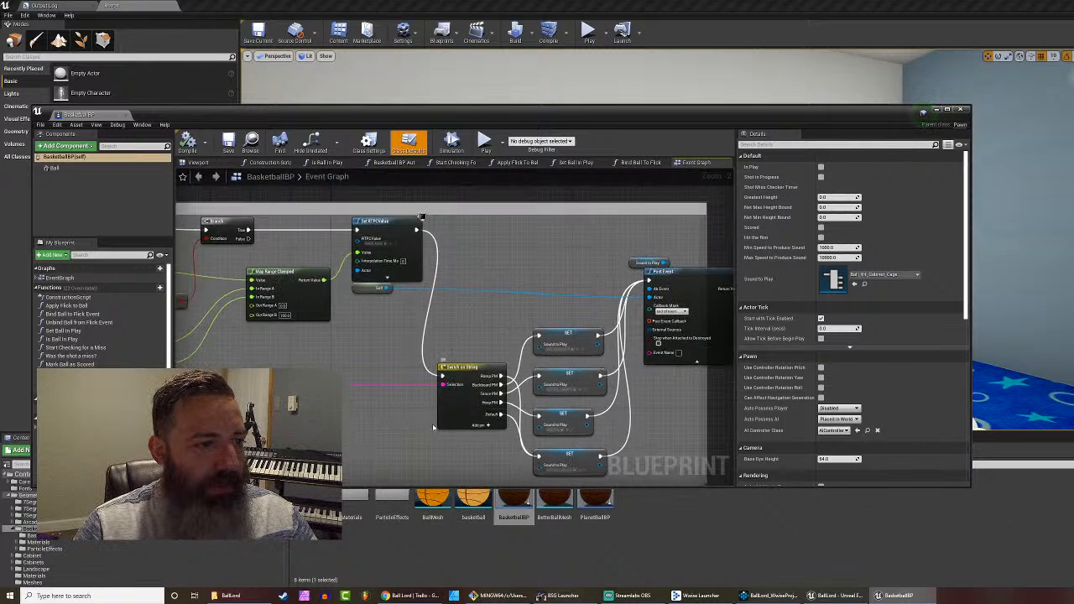
Step: Examine the Ball Sounds section of the BasketballBP event graph, from the Set RTPC Value node through Switch on String to Post Event
drag(434, 428, 400, 371)
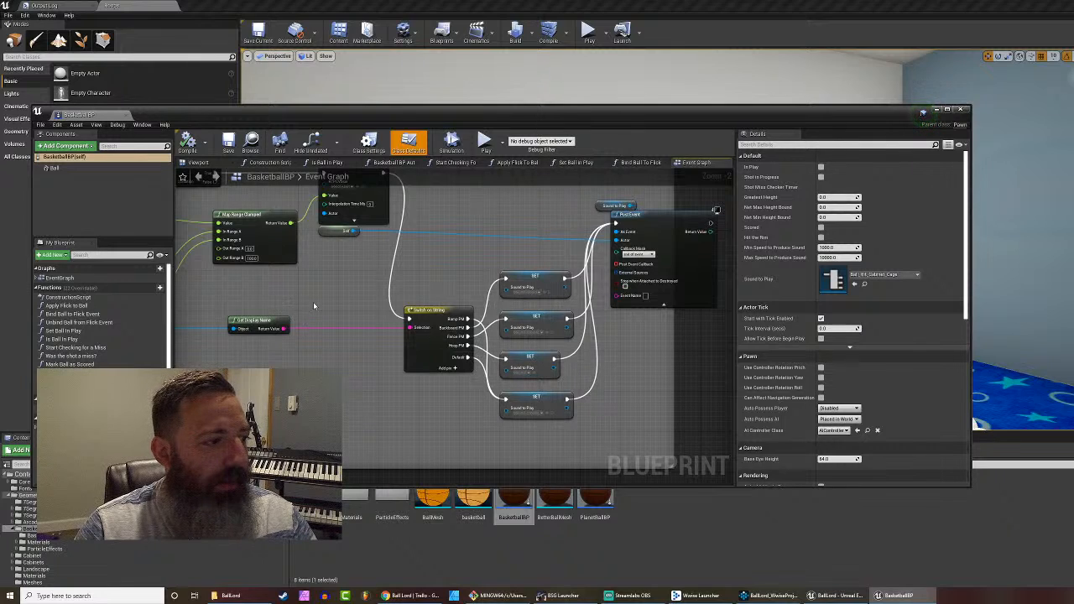
scroll(445, 302, up, 2)
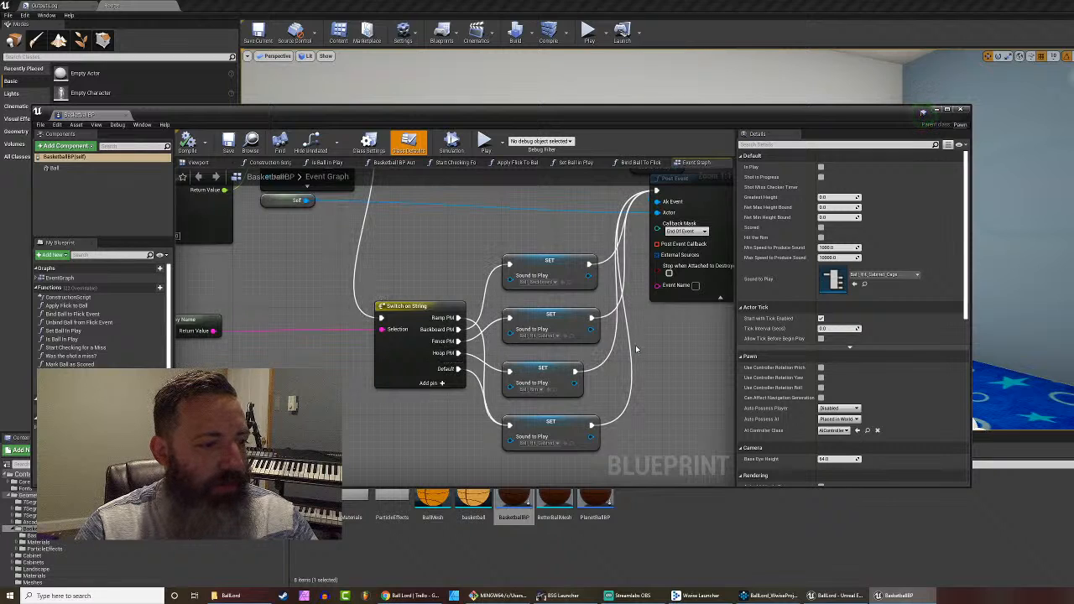
drag(634, 347, 535, 375)
scroll(459, 275, down, 2)
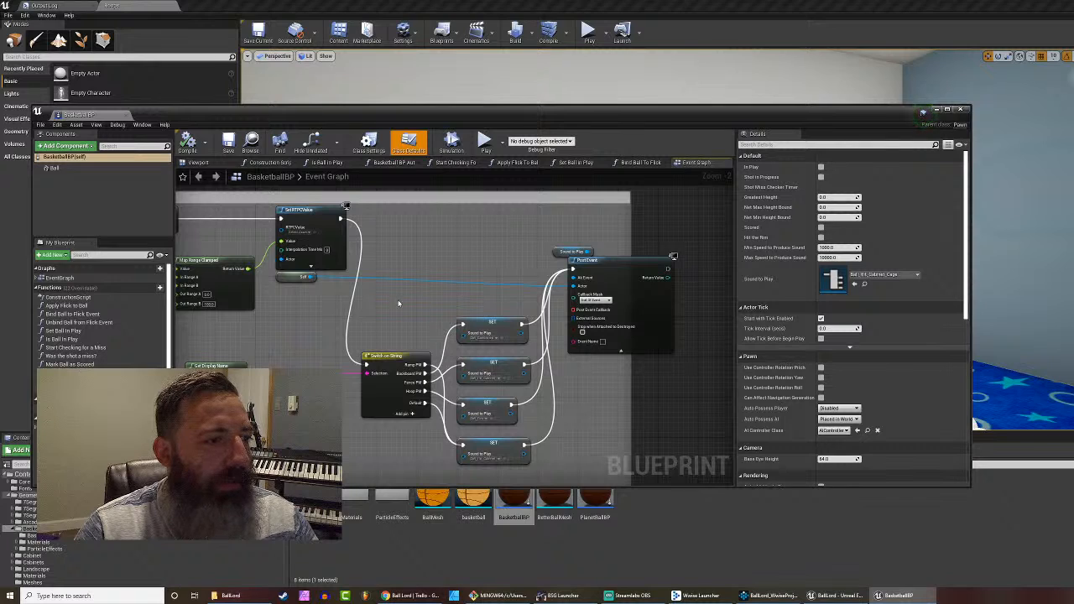
drag(324, 314, 521, 437)
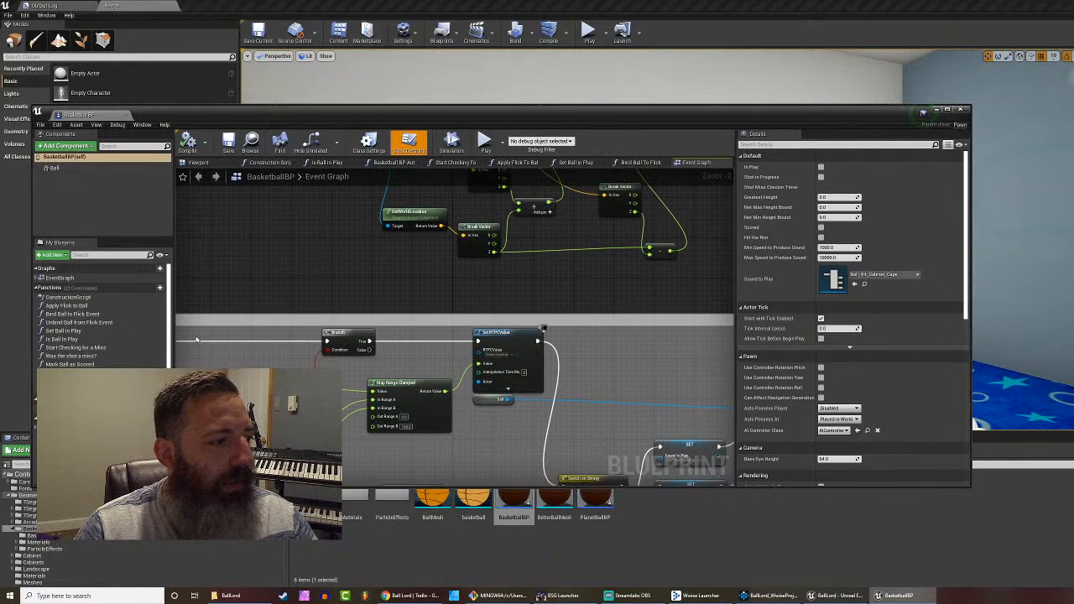
scroll(505, 373, down, 3)
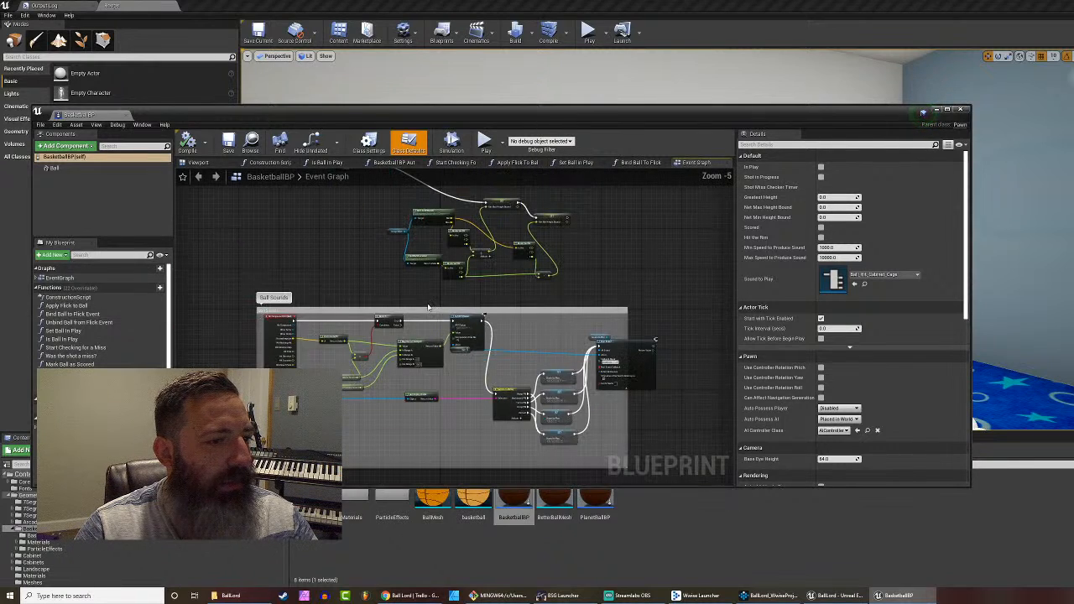
drag(569, 250, 546, 182)
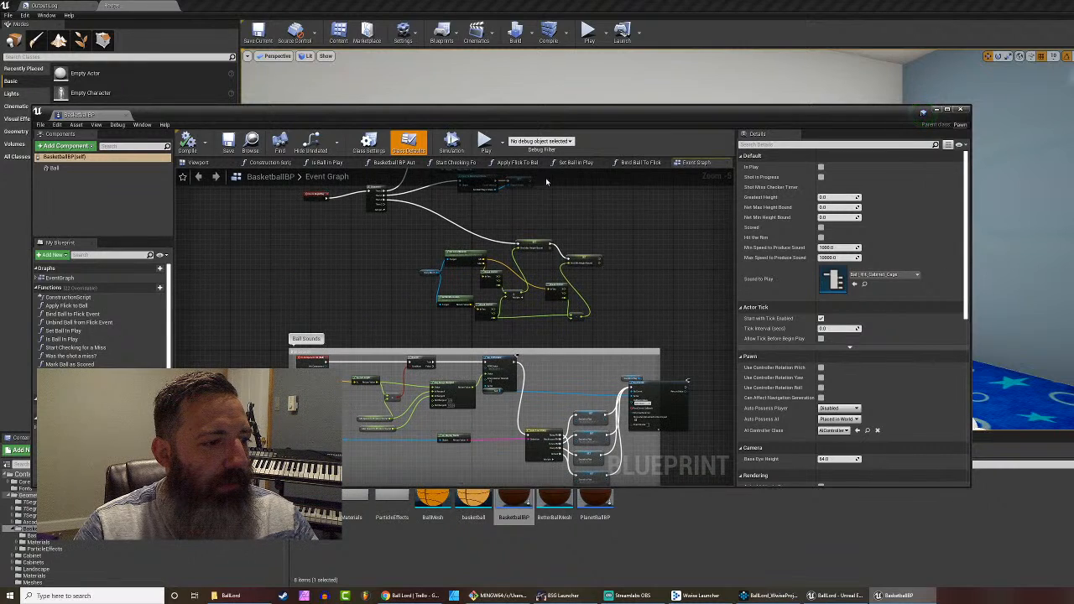
drag(485, 383, 487, 284)
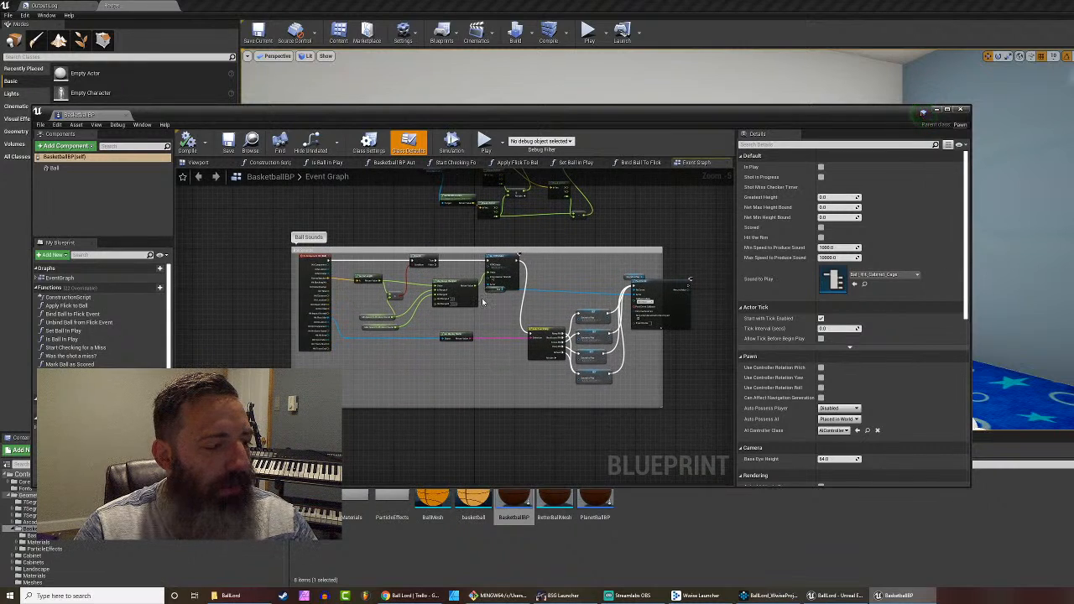
Step: Open the Bind Ball To Flick Event function and dock the blueprint editor among the main window's tabs
click(80, 315)
double_click(80, 315)
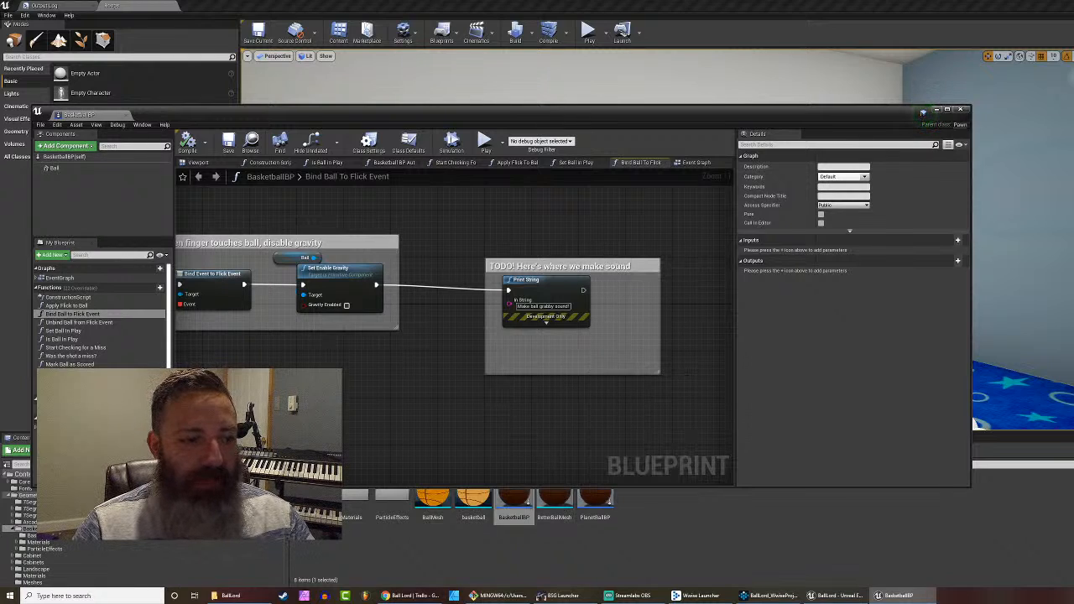
drag(92, 115, 202, 7)
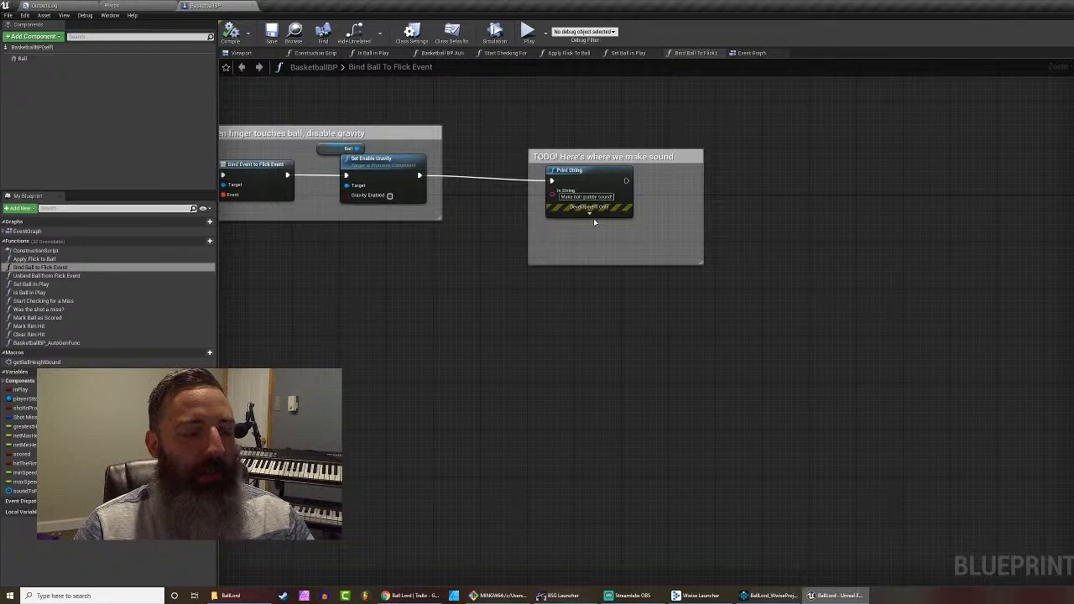
Step: Switch to the BallLord Wwise project and look through the ball events in the Events Default Work Unit
click(790, 596)
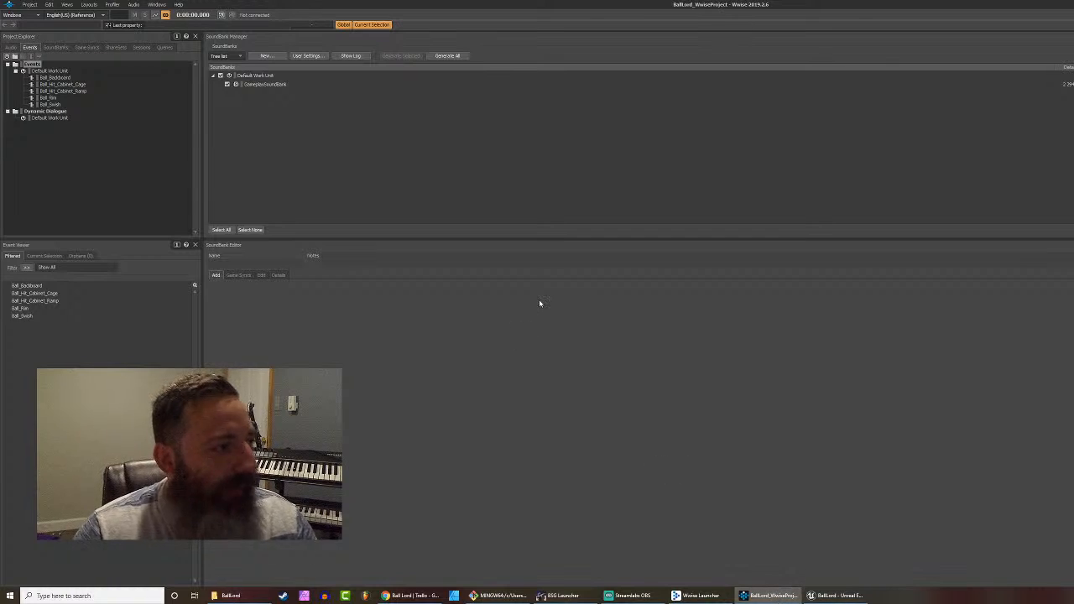
click(49, 72)
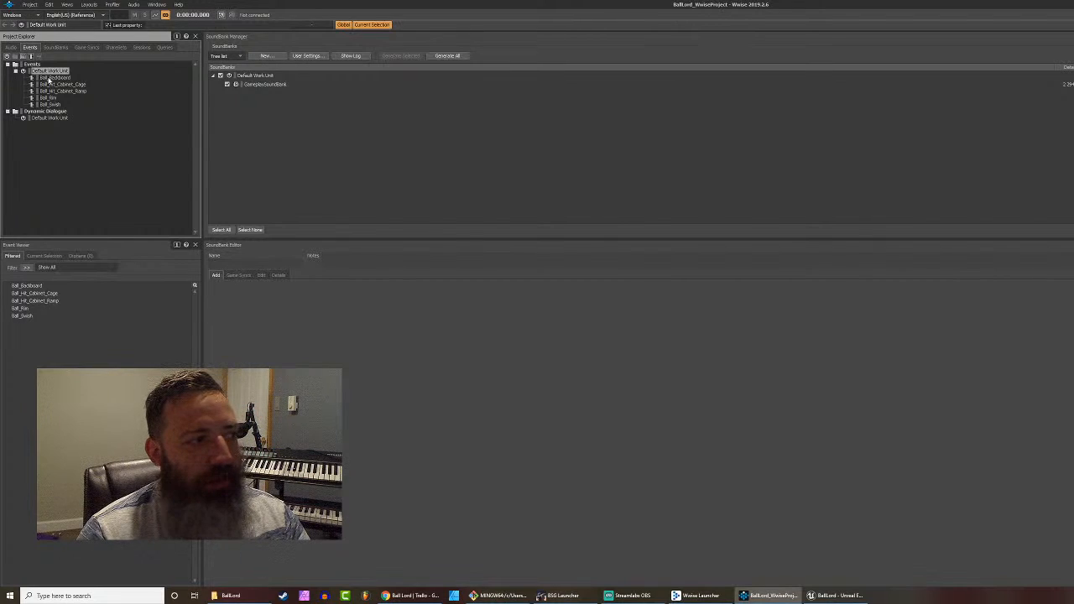
click(51, 78)
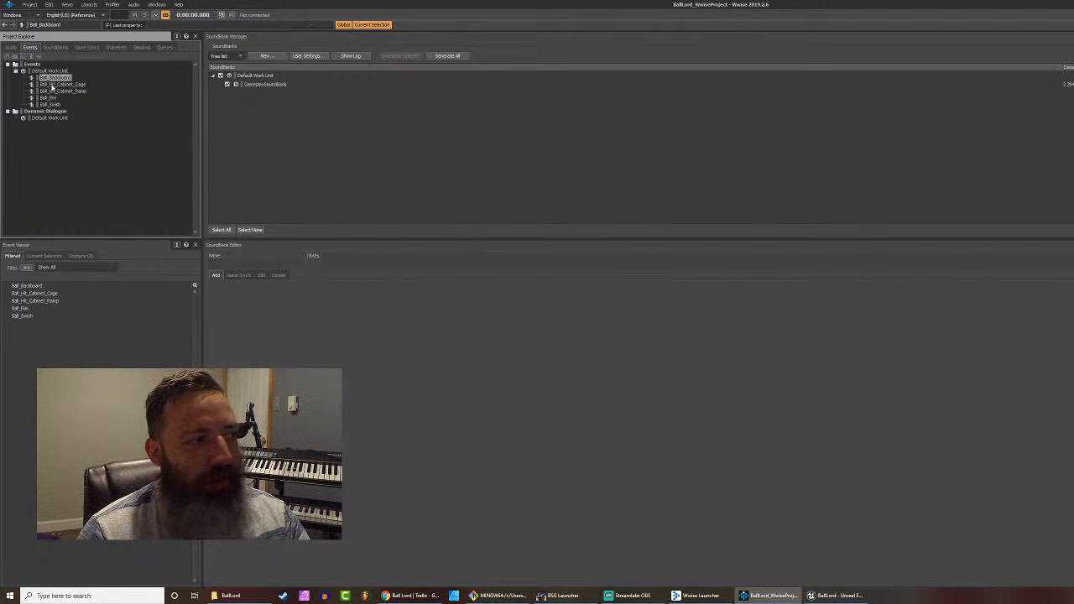
click(52, 85)
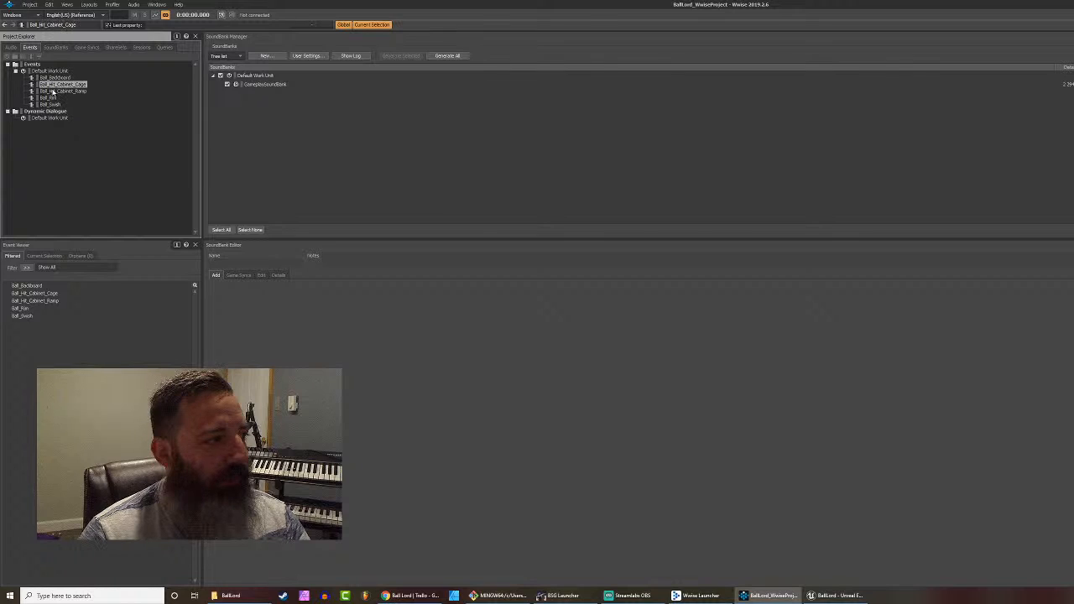
click(52, 91)
click(49, 97)
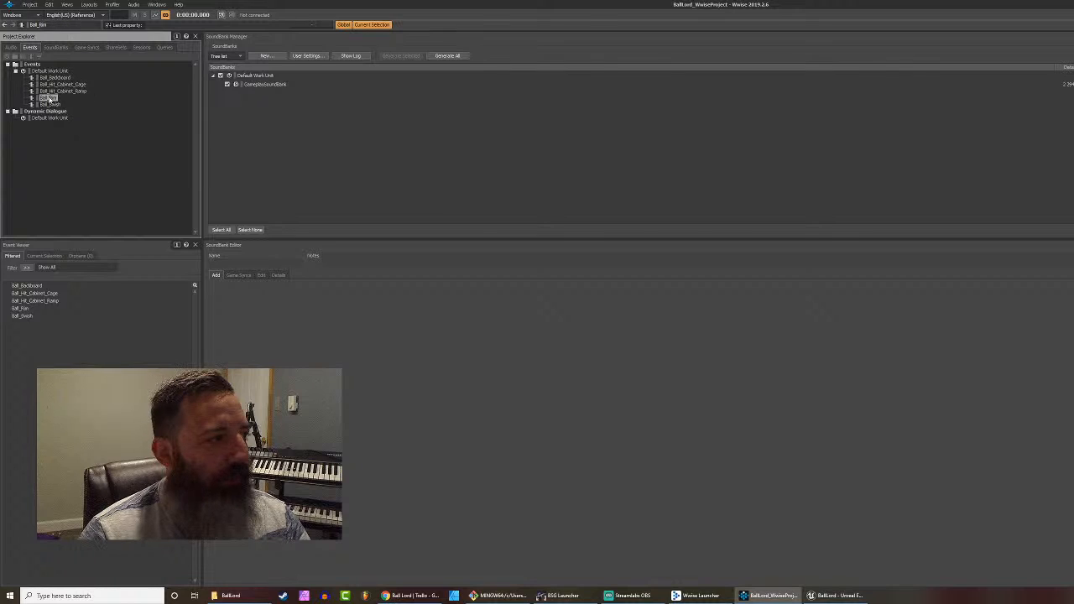
Step: Review the actions and targets of the Ball_Backboard, Ball_Hit_Cabinet_Cage and Ball_Hit_Cabinet_Ramp events in the Event Editor, then close it
double_click(51, 78)
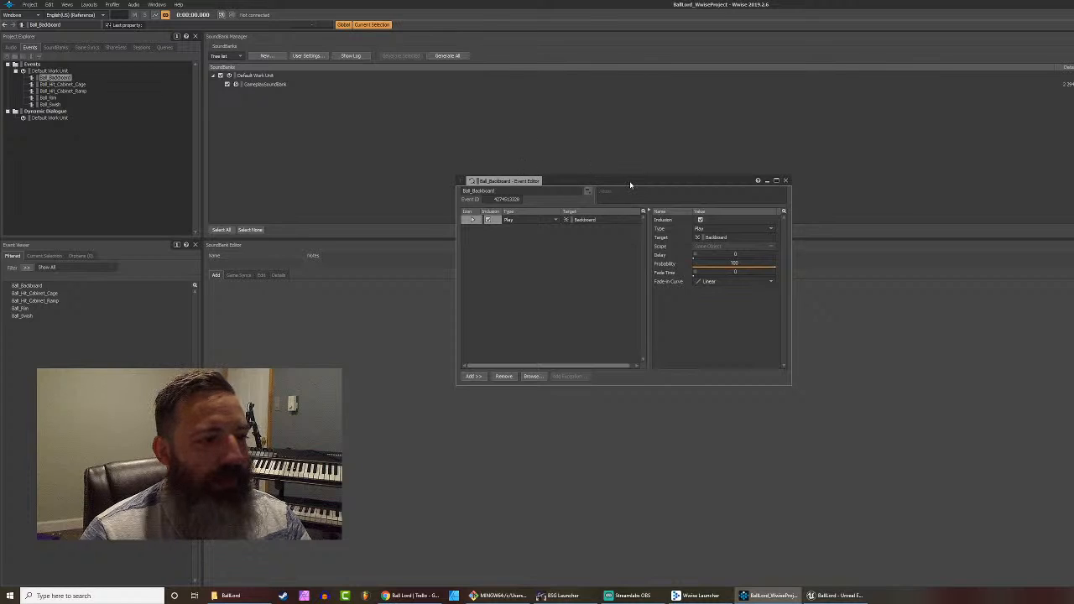
drag(631, 185, 495, 140)
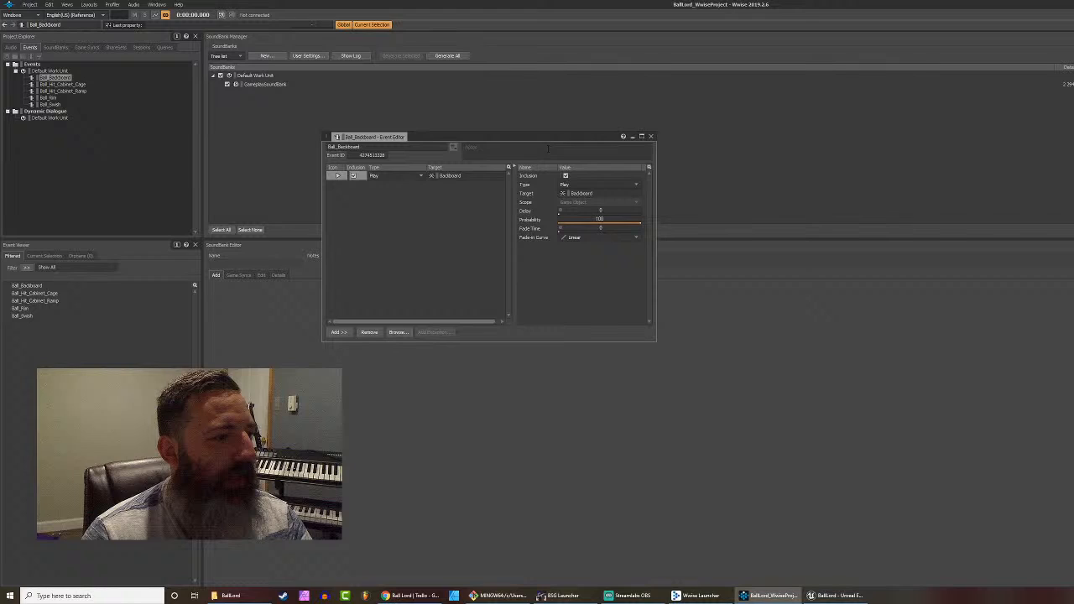
click(56, 85)
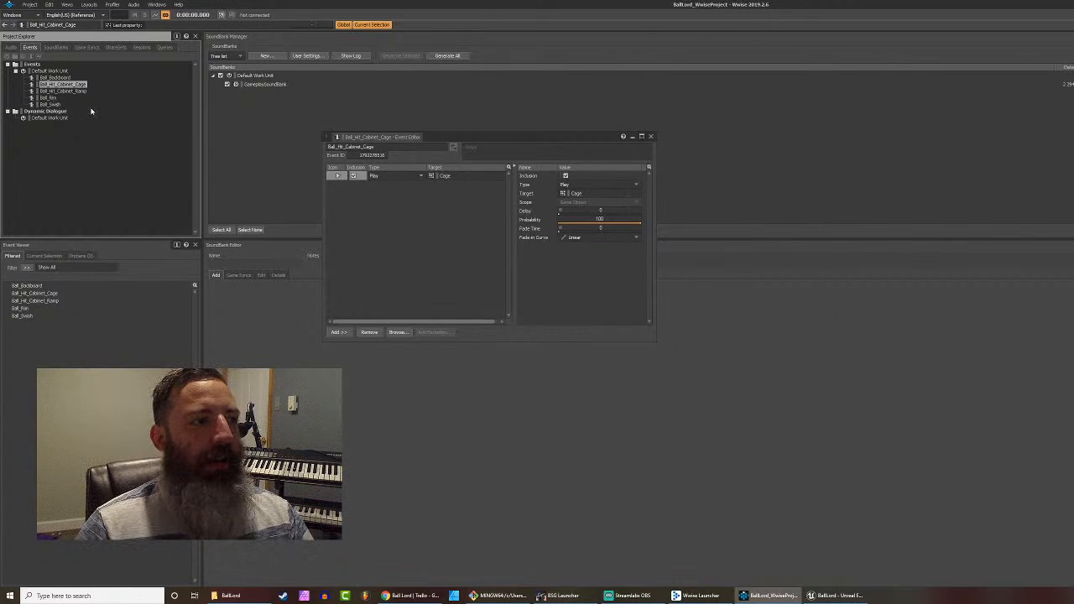
click(57, 78)
click(54, 85)
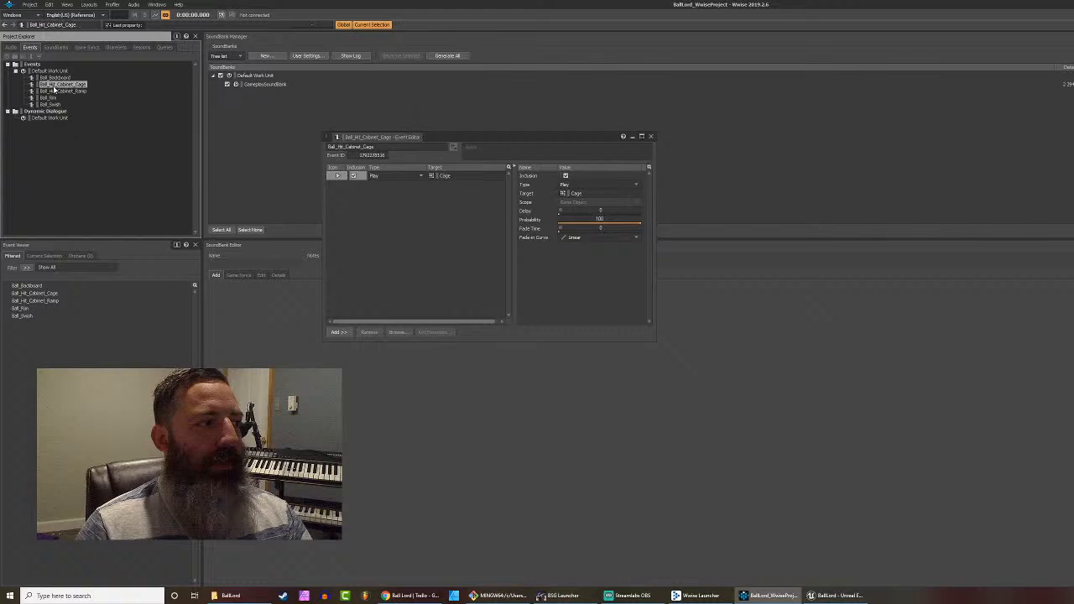
click(53, 92)
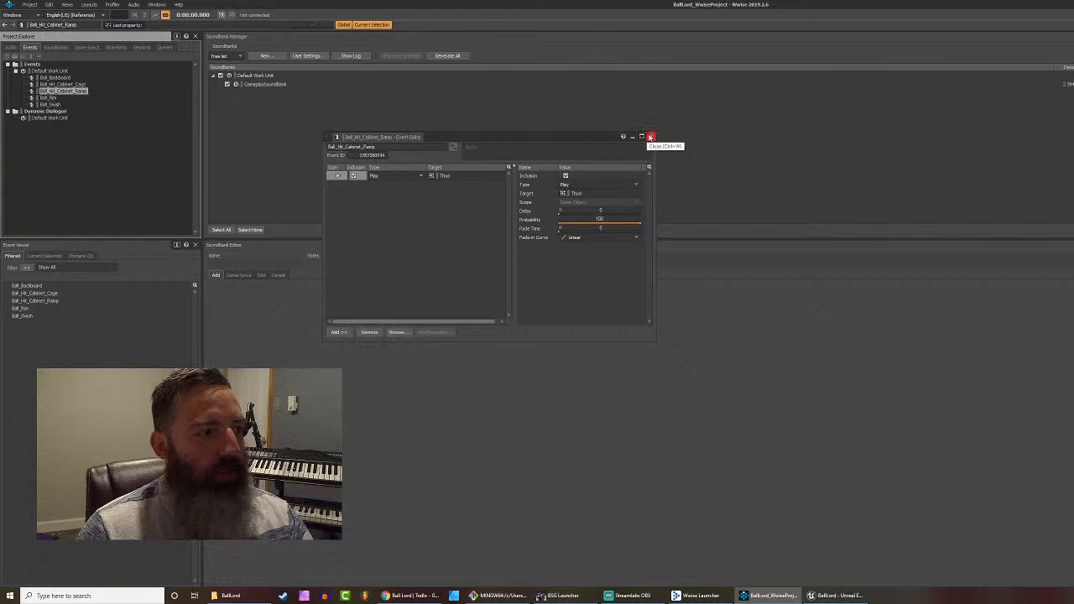
click(55, 78)
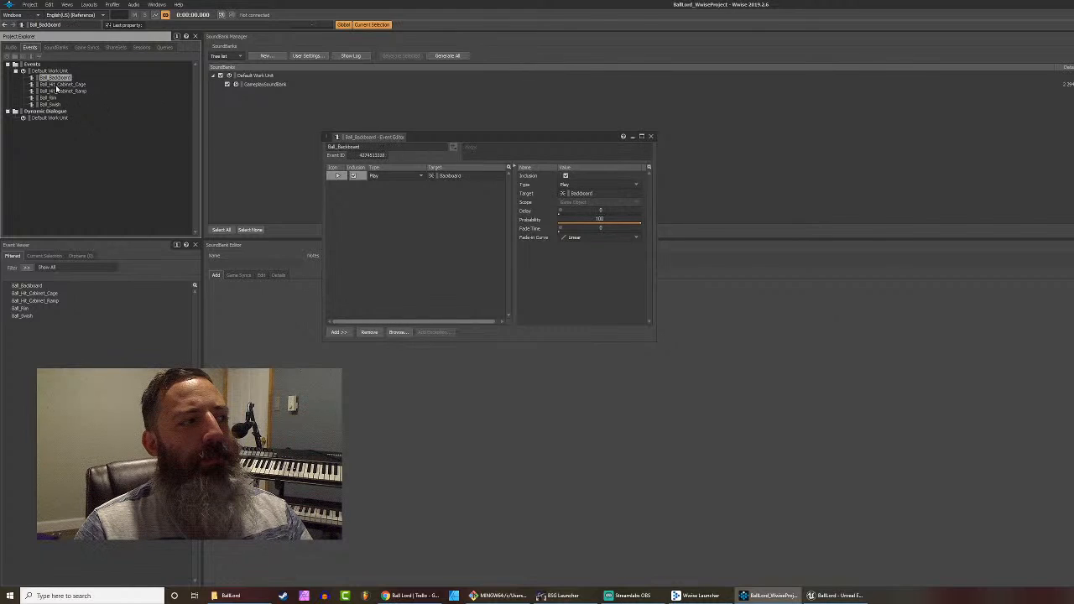
click(64, 92)
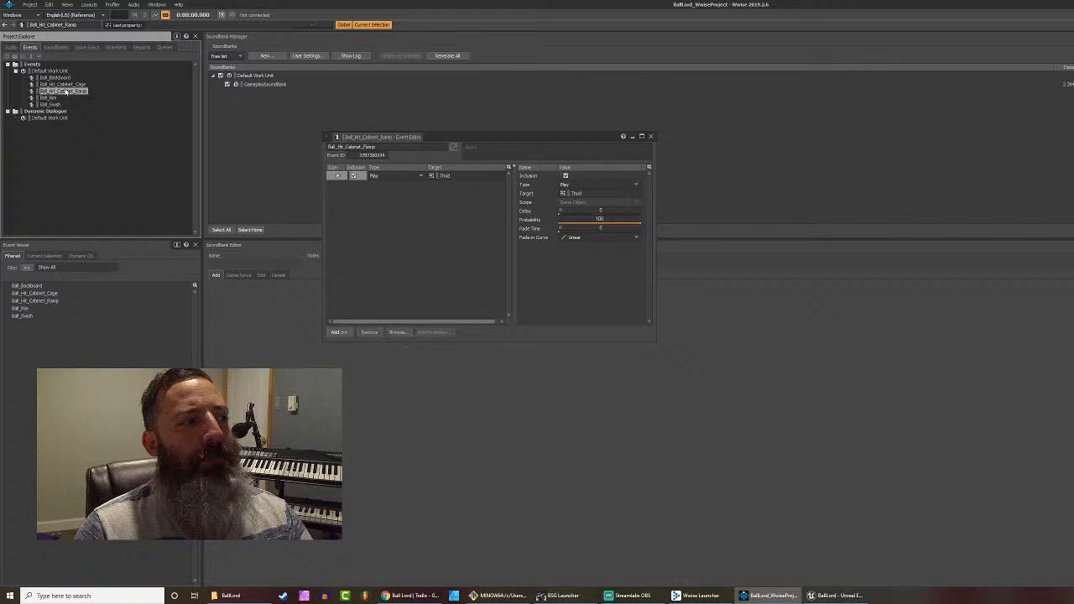
click(64, 84)
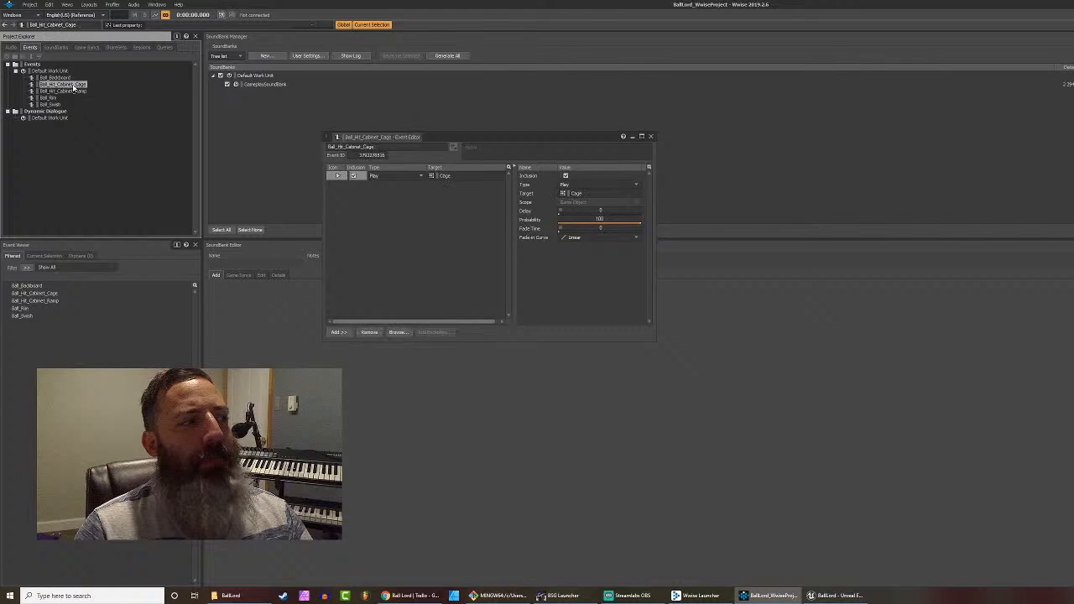
click(651, 136)
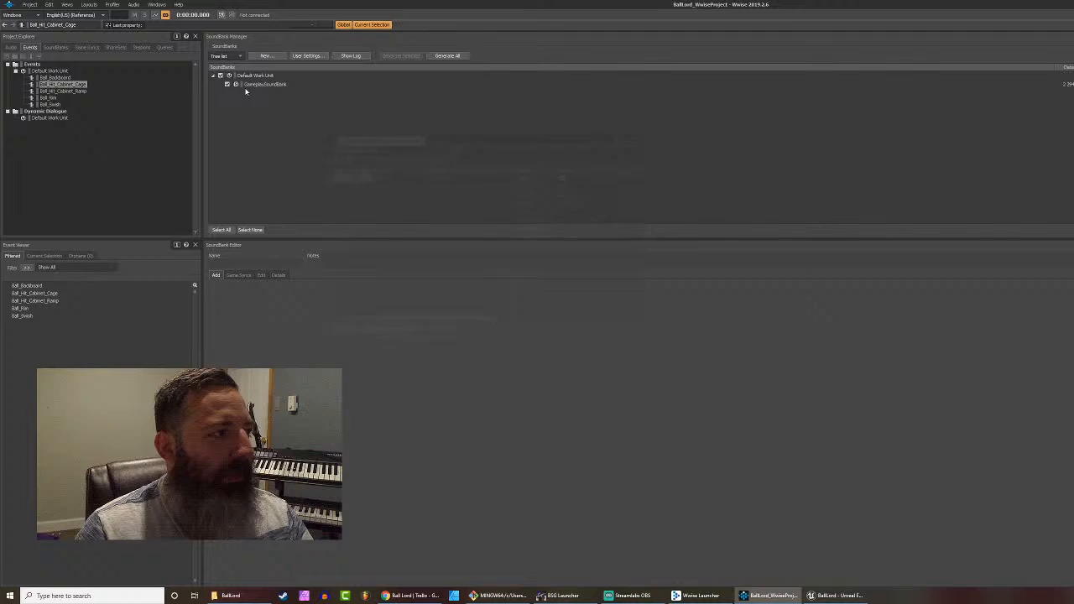
Step: Inspect the Voice Volume RTPC curve of the cage_01 sound in the Actor-Mixer Hierarchy, then close its Sound Property Editor
click(54, 48)
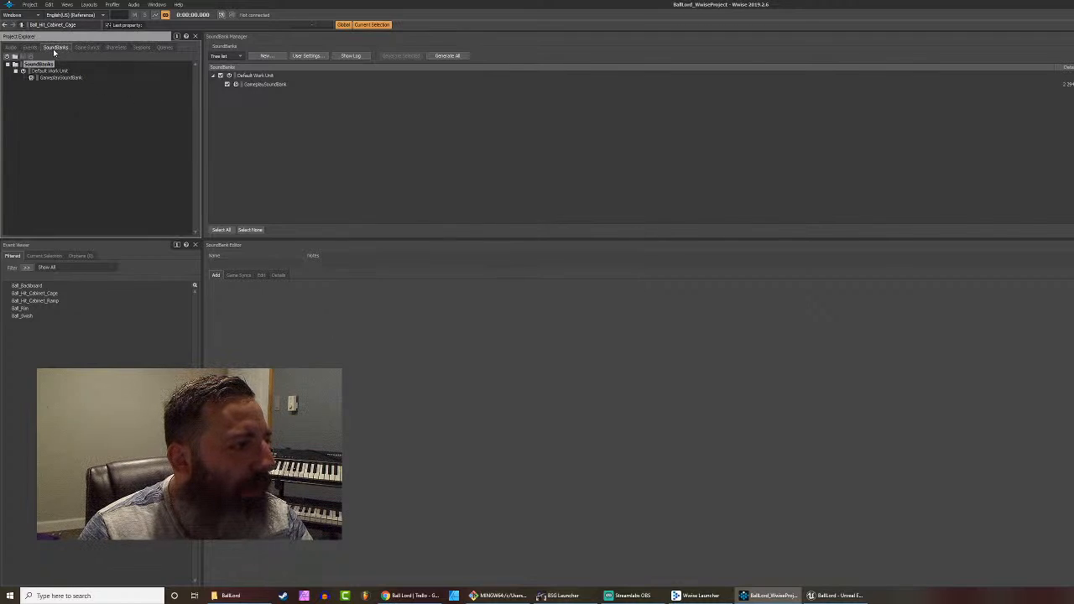
click(28, 48)
click(11, 49)
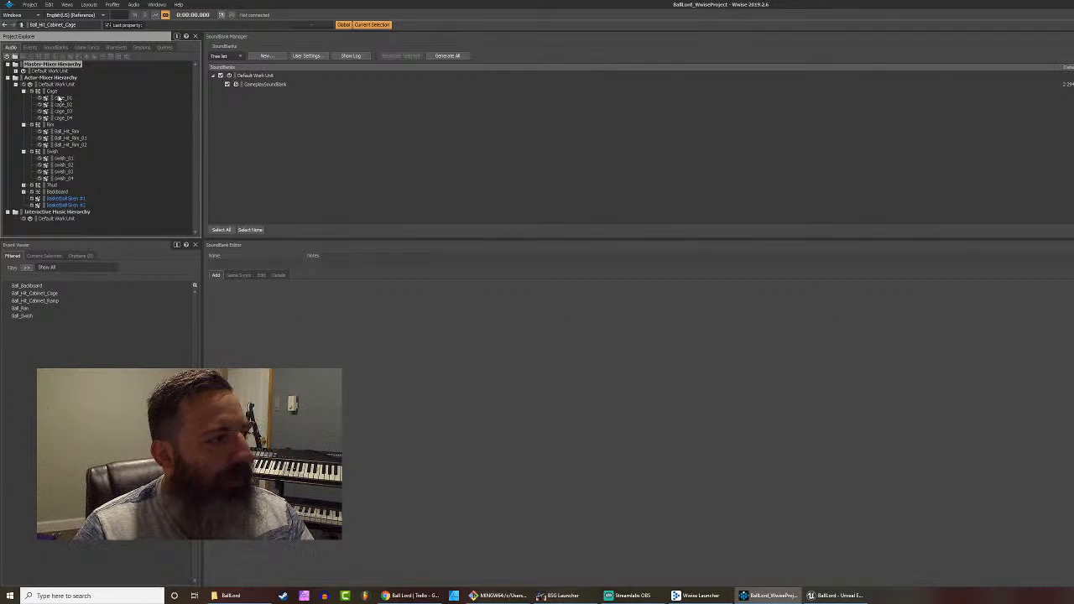
click(64, 104)
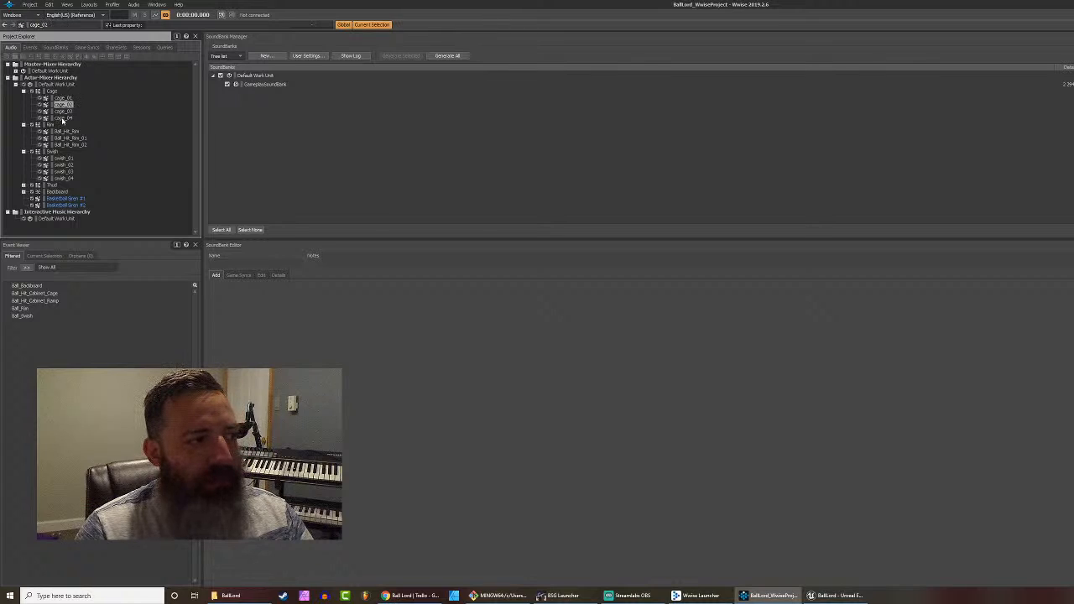
double_click(62, 98)
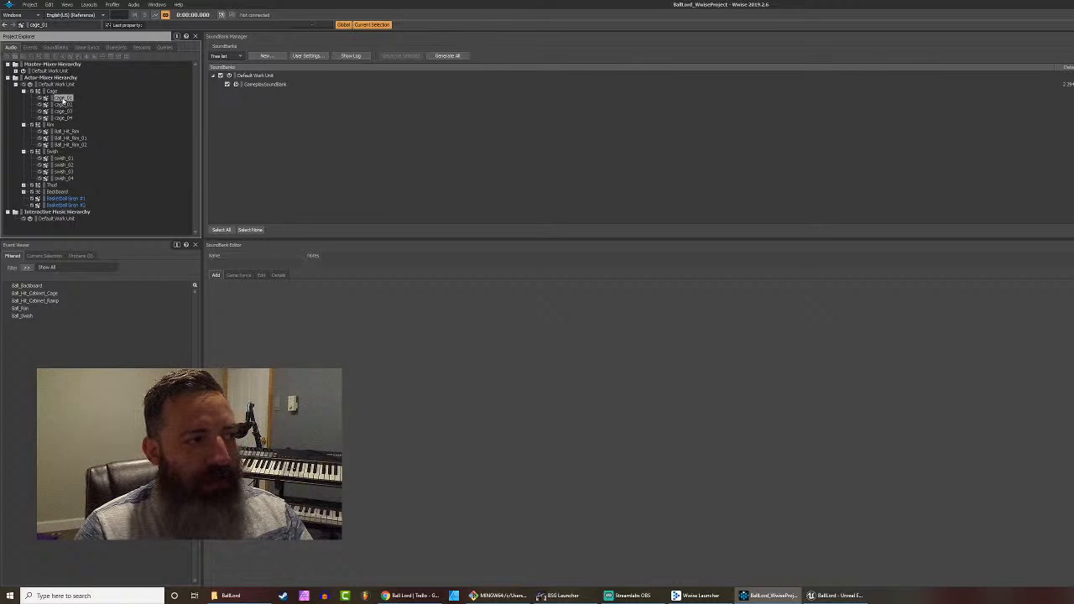
drag(447, 137, 629, 170)
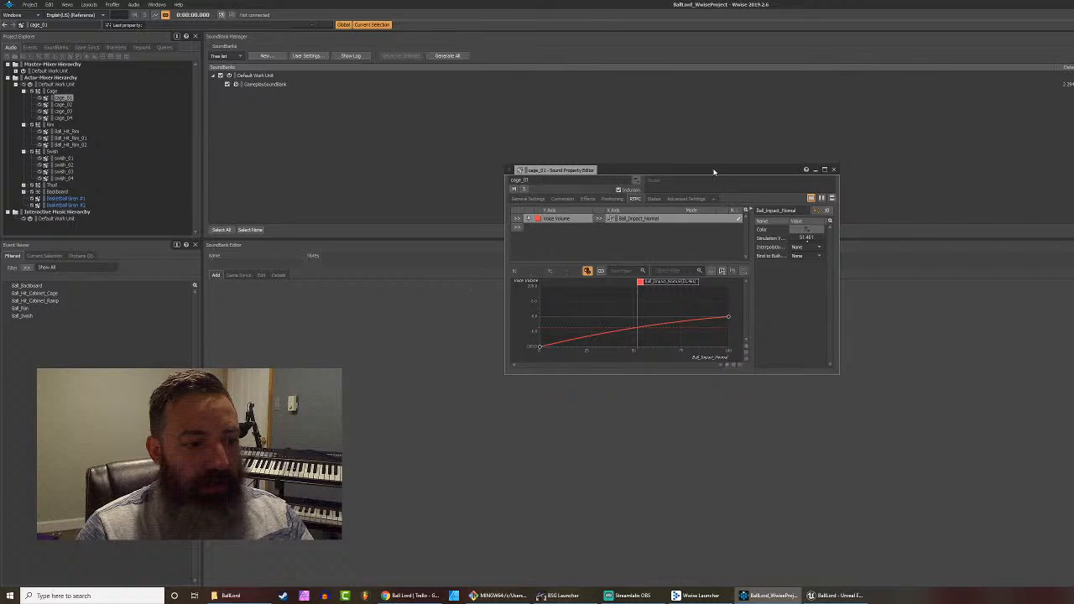
drag(715, 172, 687, 152)
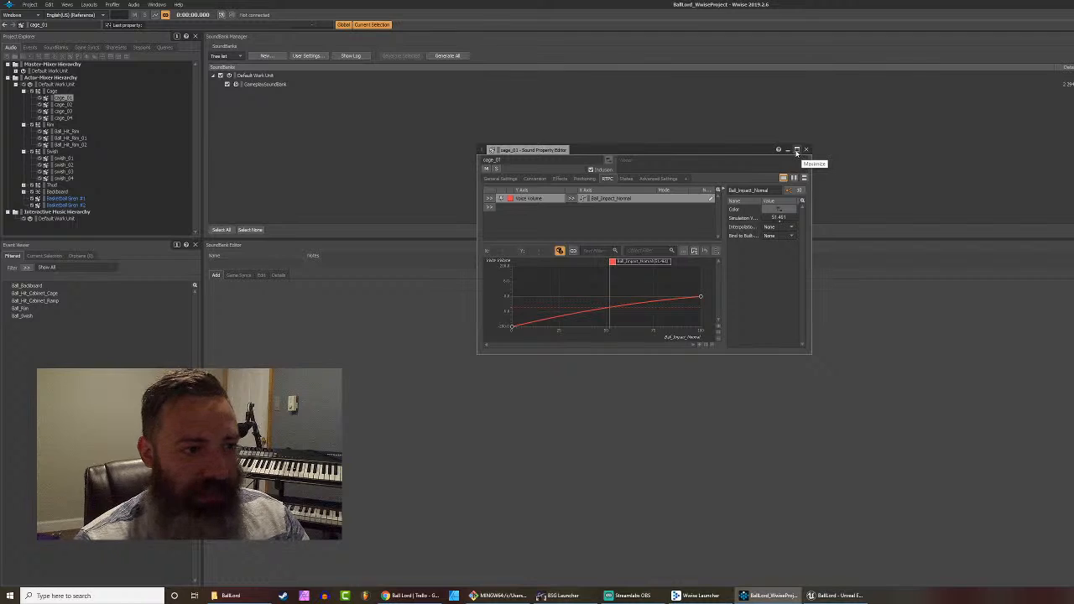
click(803, 150)
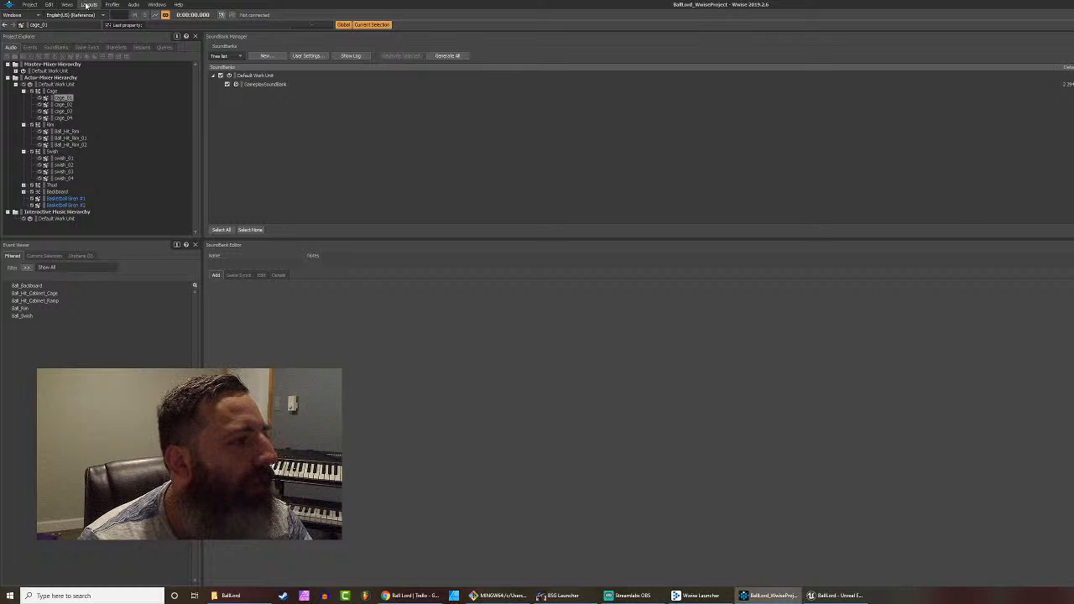
Step: Open the Audio File Importer for the Actor-Mixer Hierarchy's Default Work Unit and start adding files
click(269, 132)
click(129, 308)
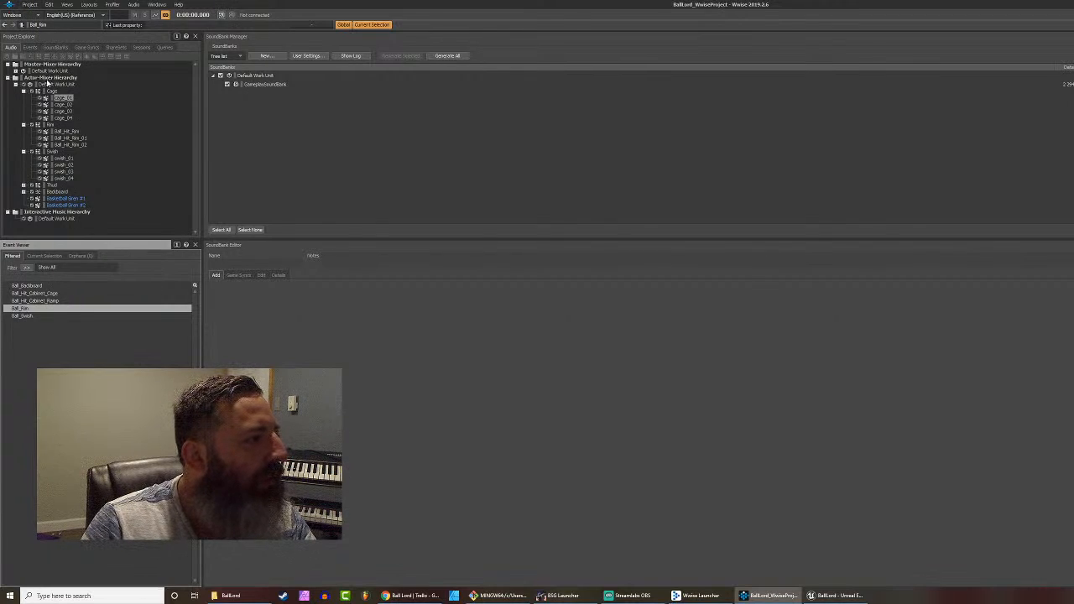
right_click(51, 83)
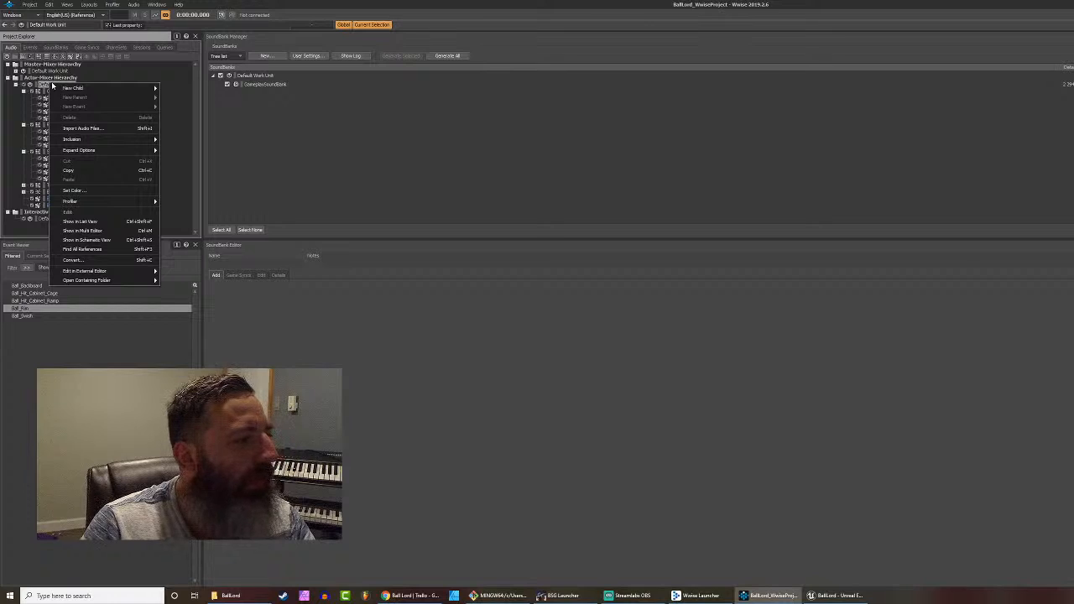
click(80, 128)
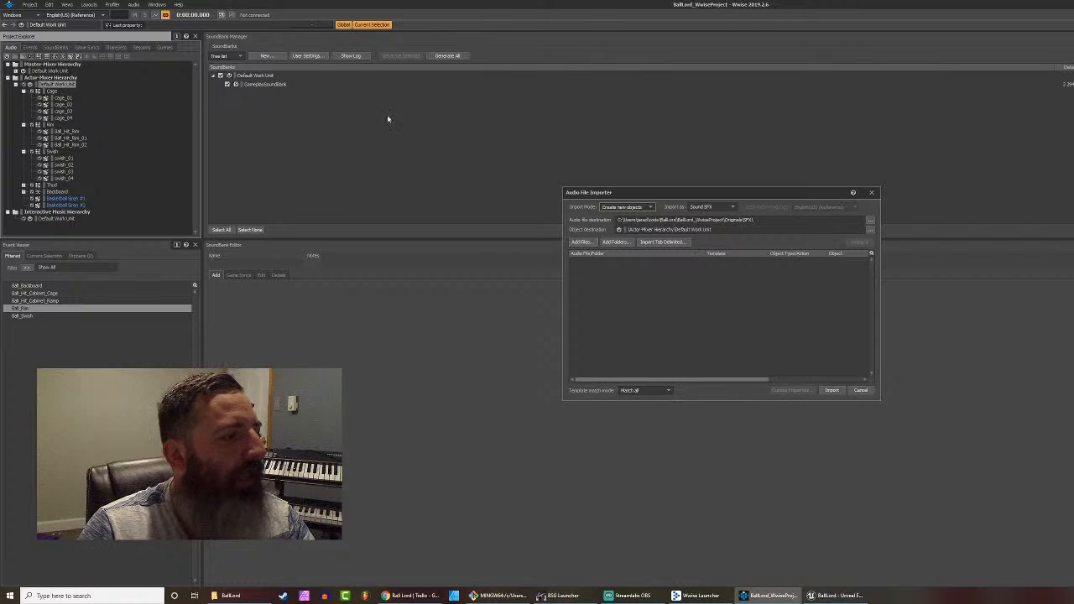
click(582, 242)
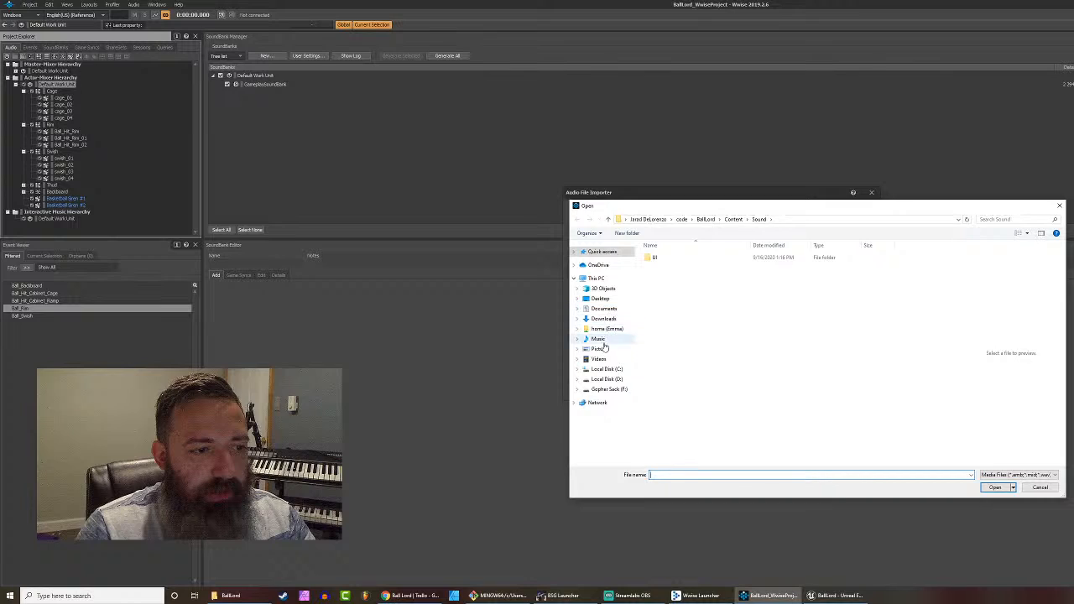
Step: Browse to the Google Drive Sounds folder on the Gopher Sack (F:) drive and widen the Name column to show full file names
click(598, 253)
double_click(781, 293)
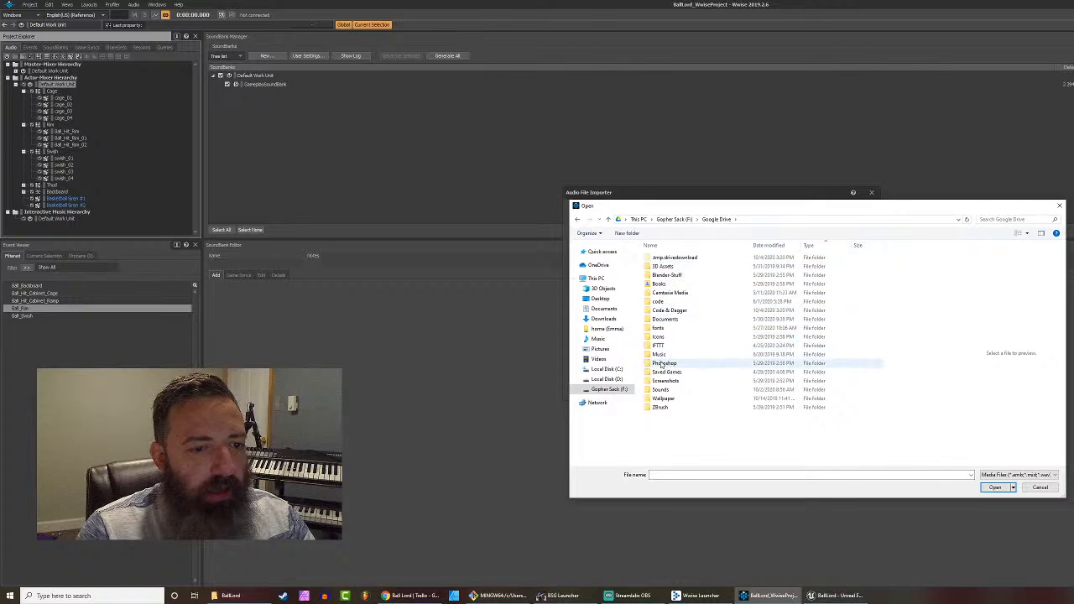
click(663, 392)
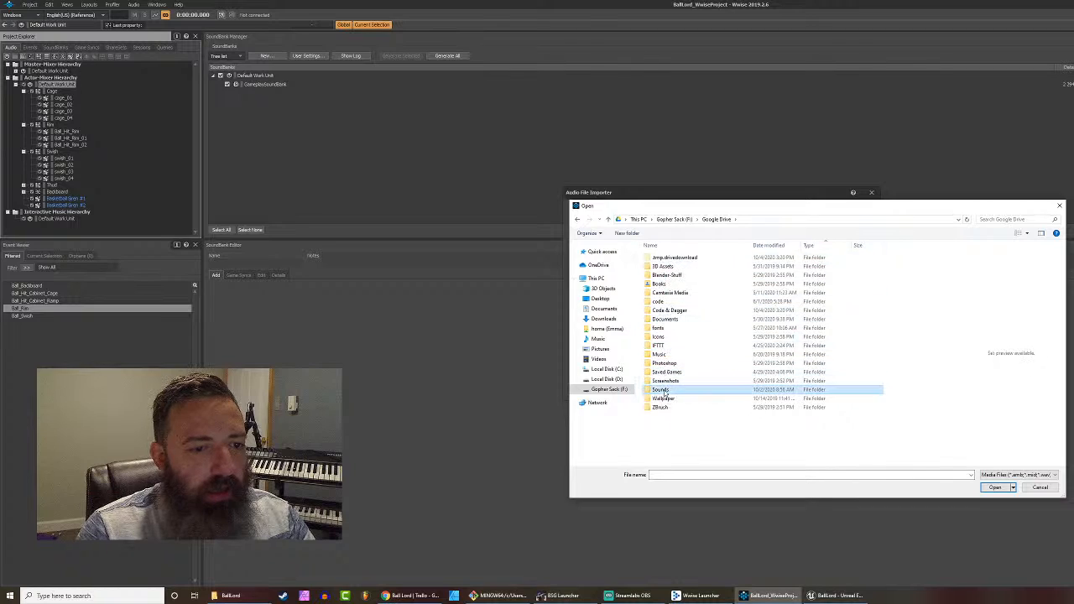
double_click(663, 392)
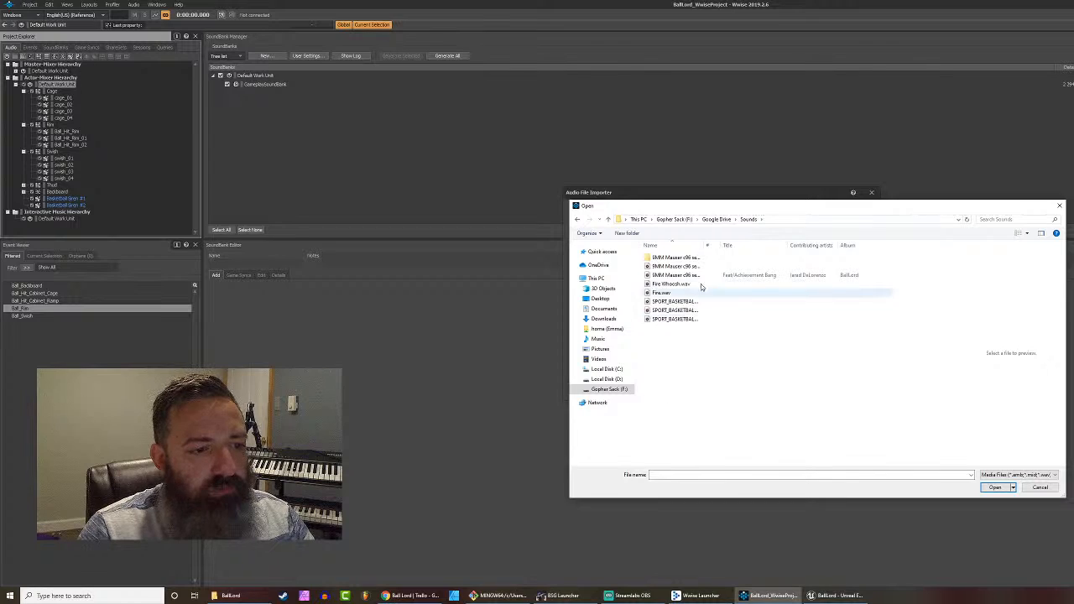
drag(740, 249, 802, 249)
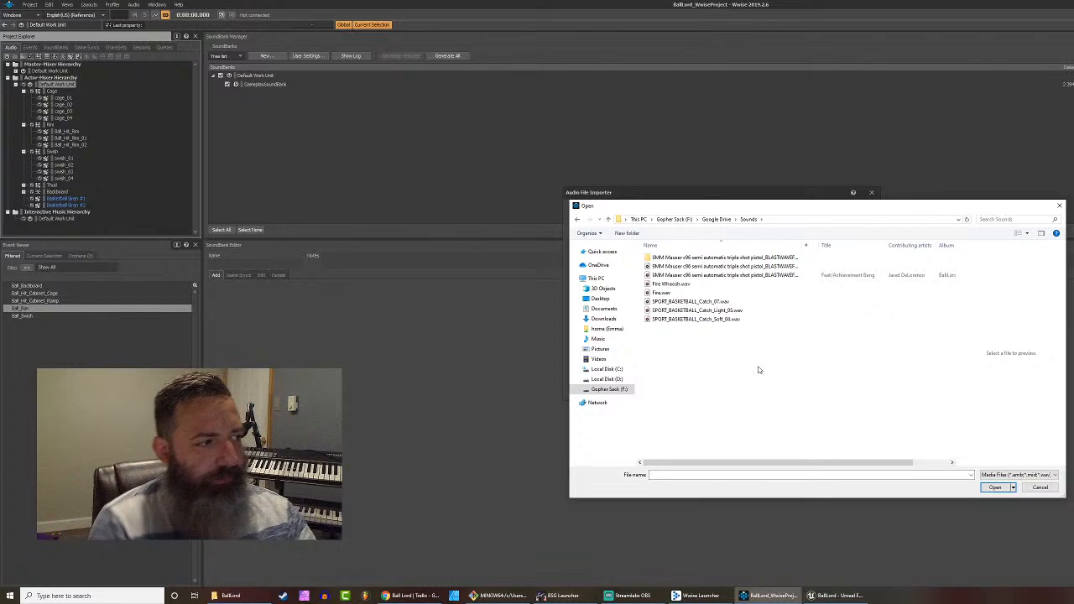
Step: Listen to SPORT_BASKETBALL_Catch_07.wav in Windows Media Player, with the player moved beside the file browser
click(685, 304)
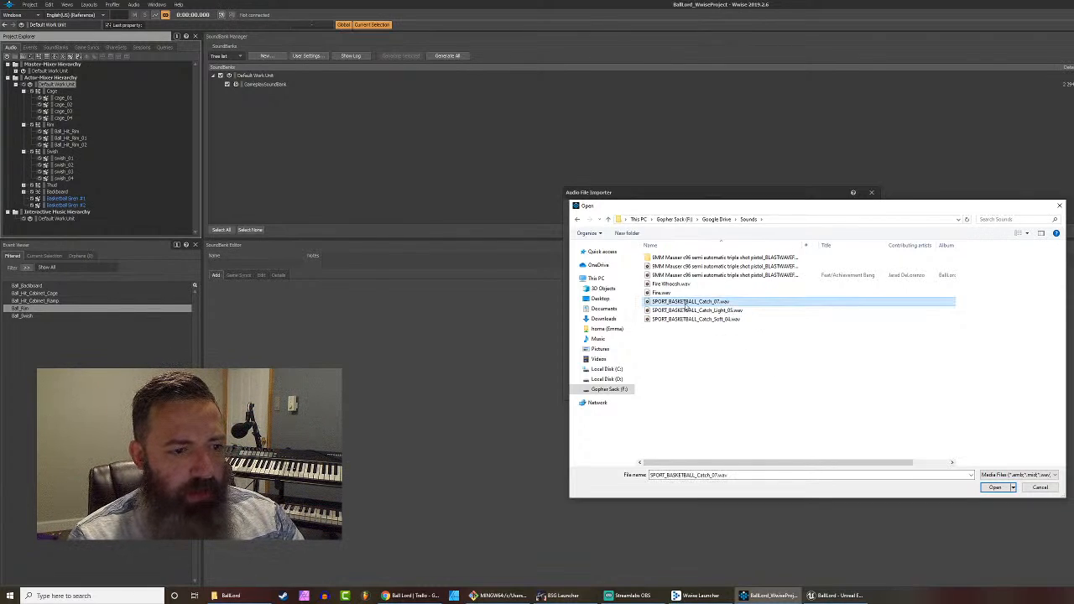
right_click(687, 304)
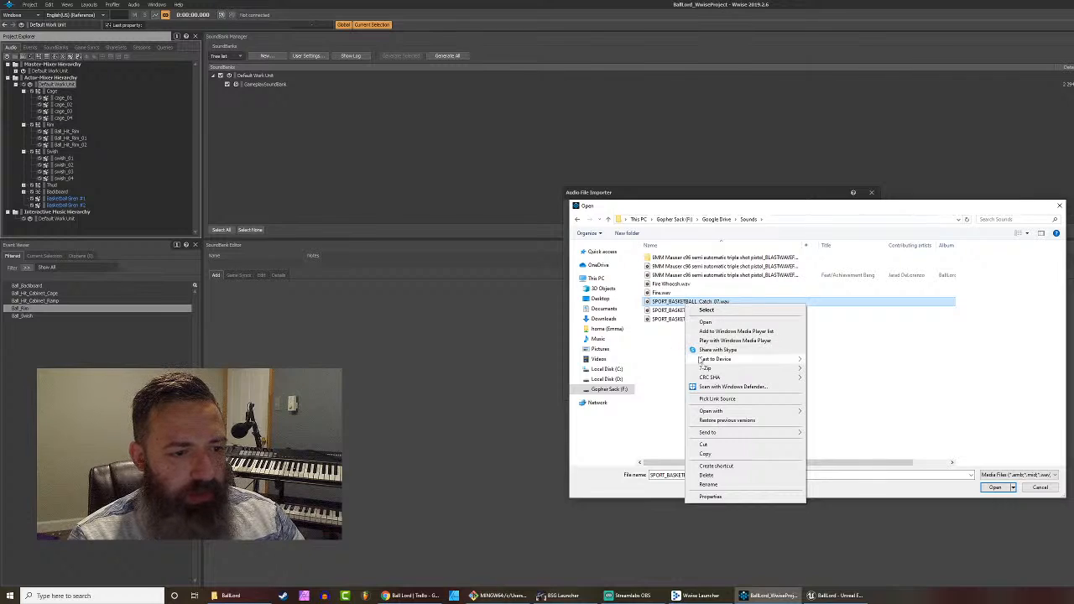
mouse_move(720, 411)
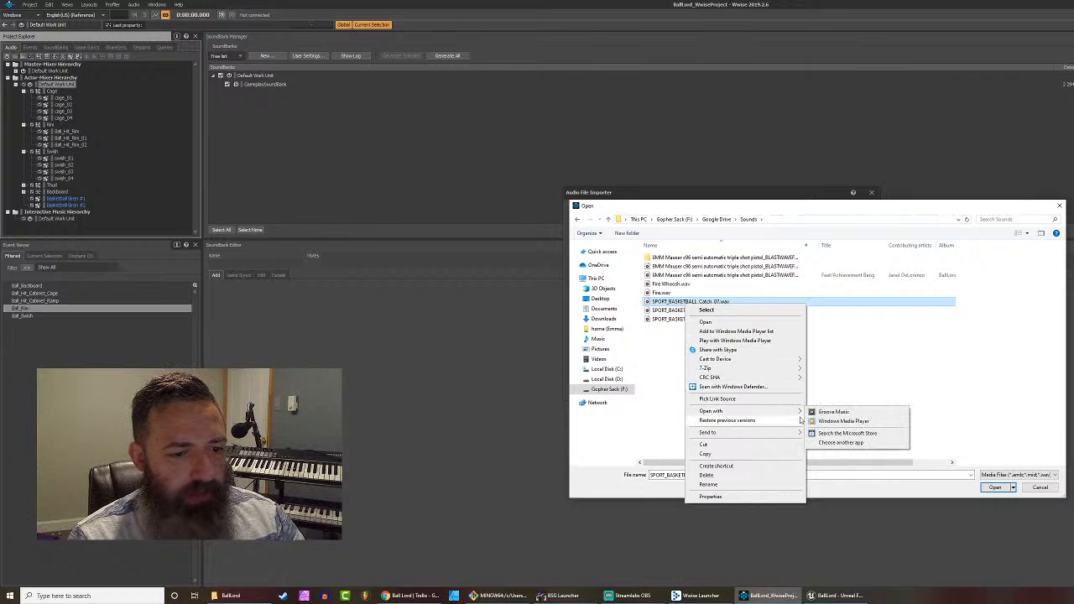
click(841, 424)
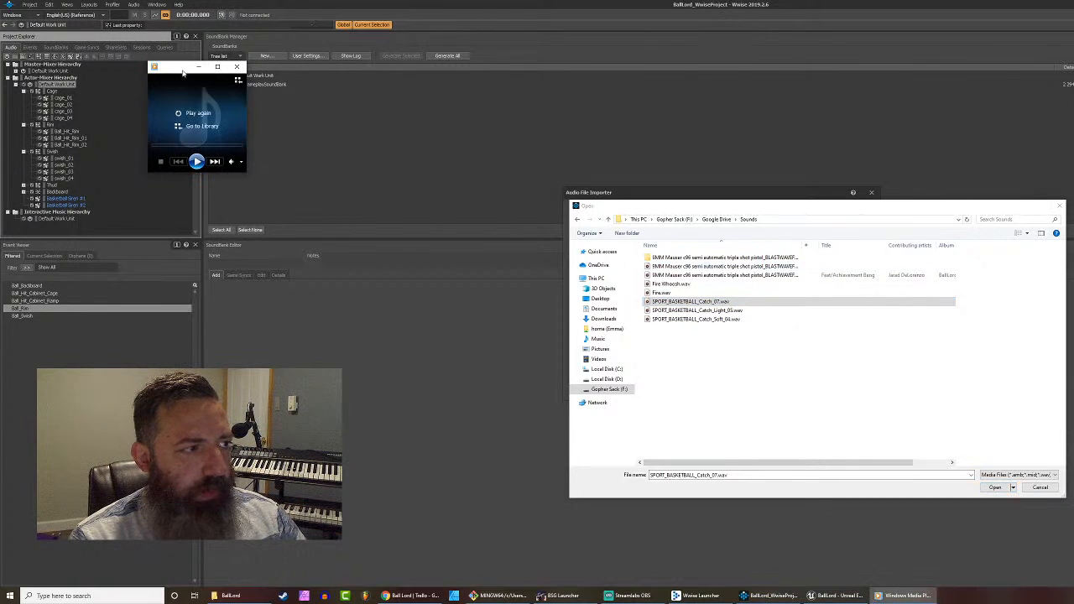
drag(182, 71, 447, 261)
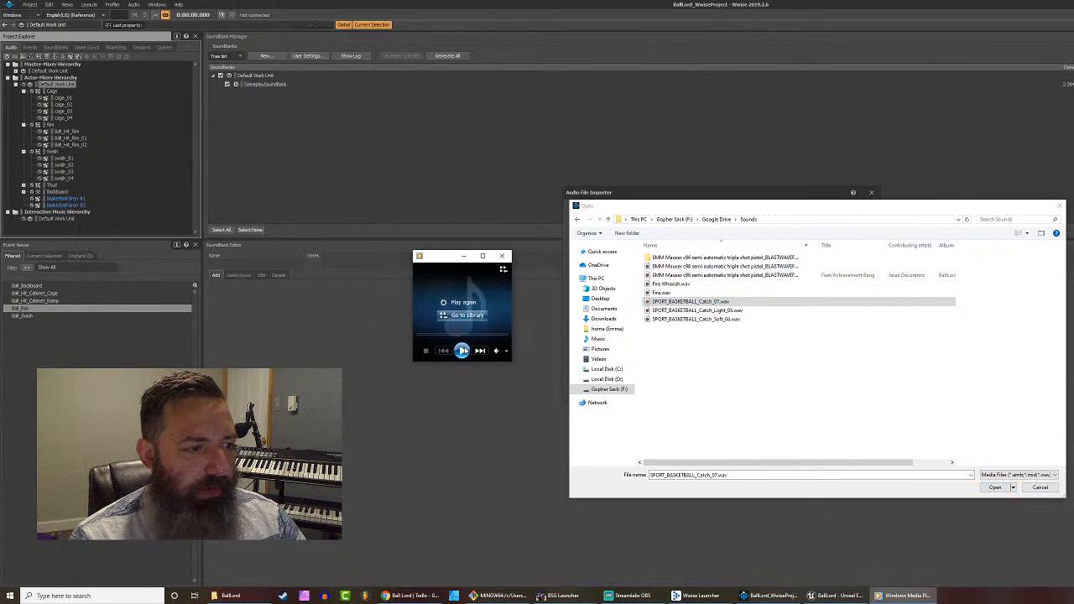
click(461, 358)
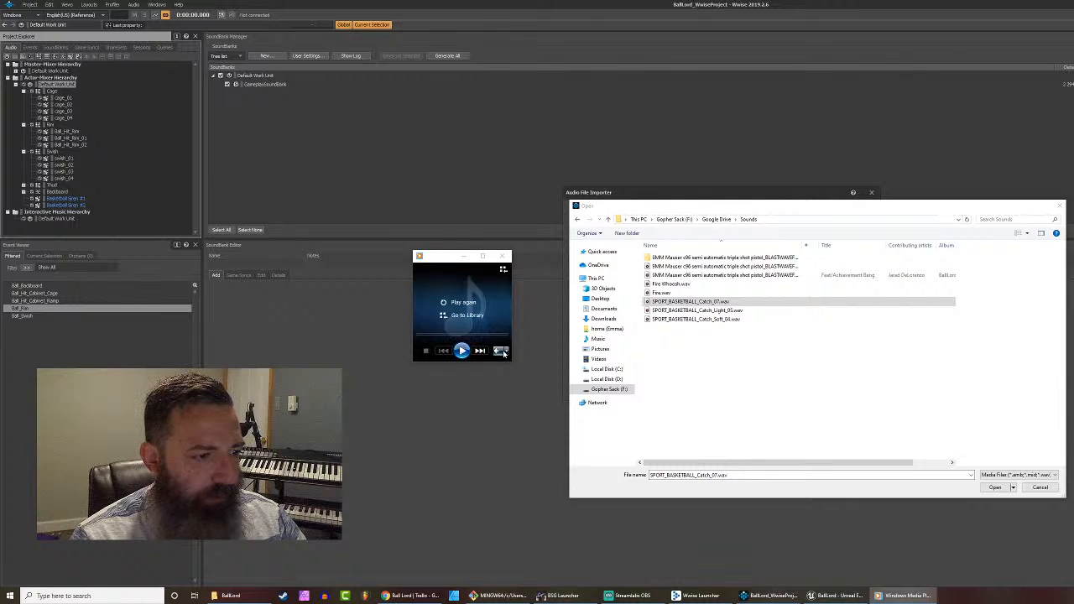
mouse_move(496, 353)
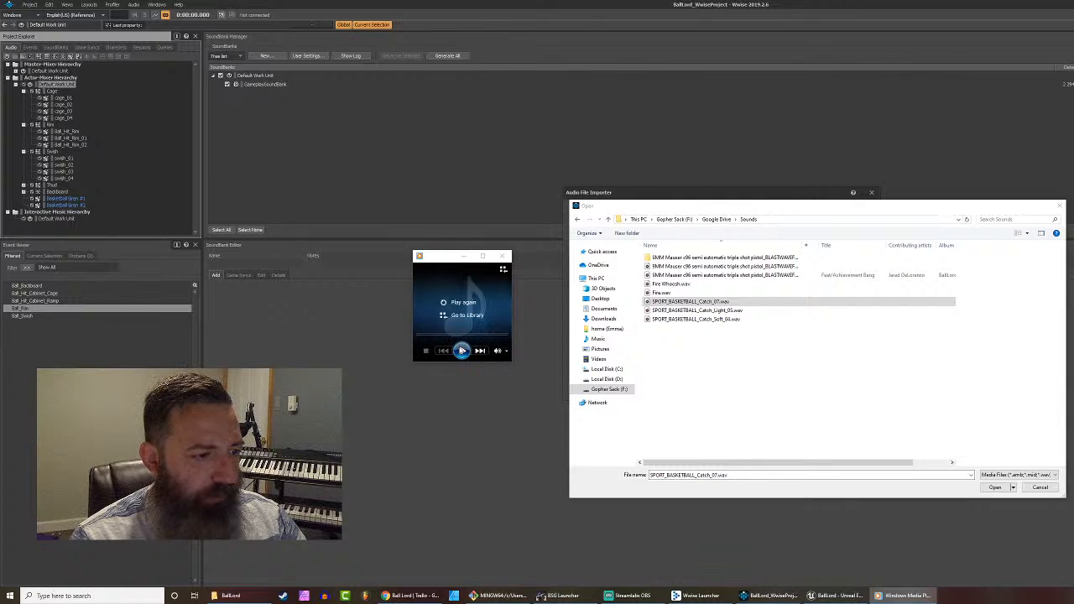
click(462, 350)
click(461, 351)
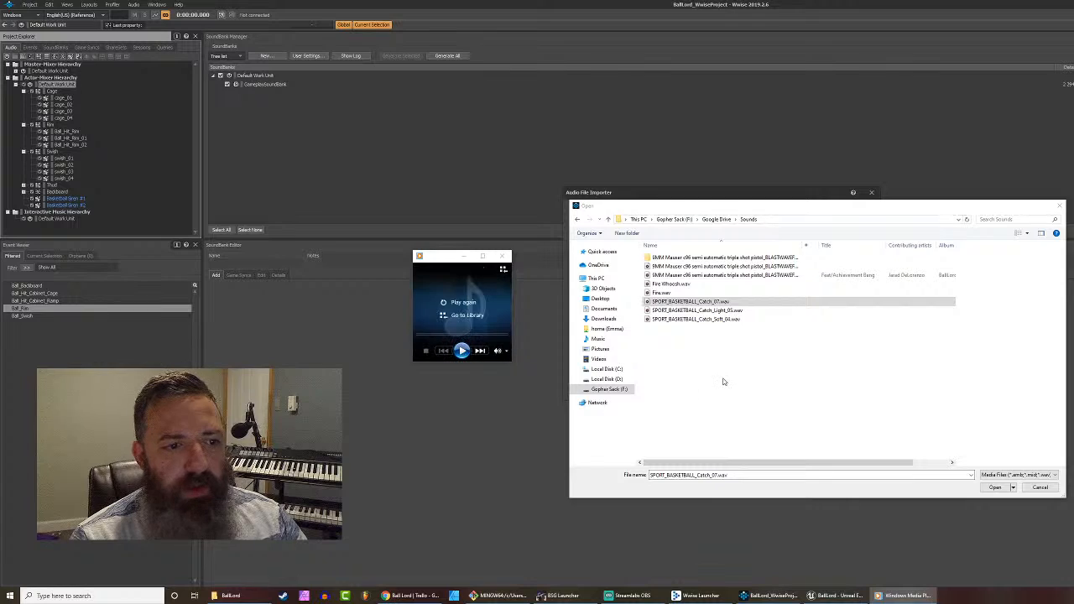
Step: Listen to SPORT_BASKETBALL_Catch_Light_05.wav and SPORT_BASKETBALL_Catch_Soft_04.wav in Windows Media Player, then close the player
click(687, 311)
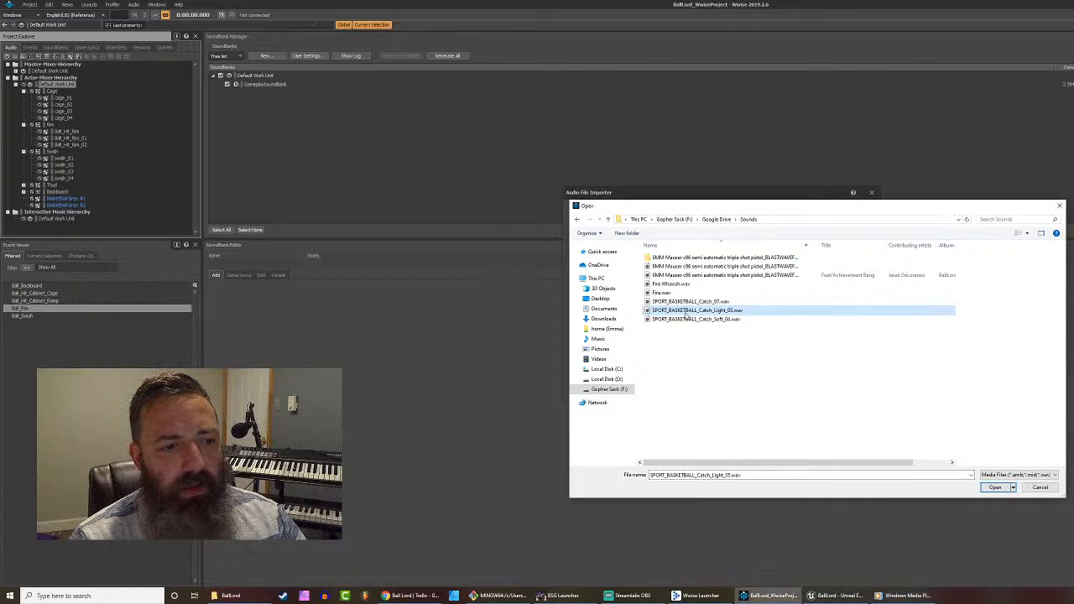
right_click(686, 314)
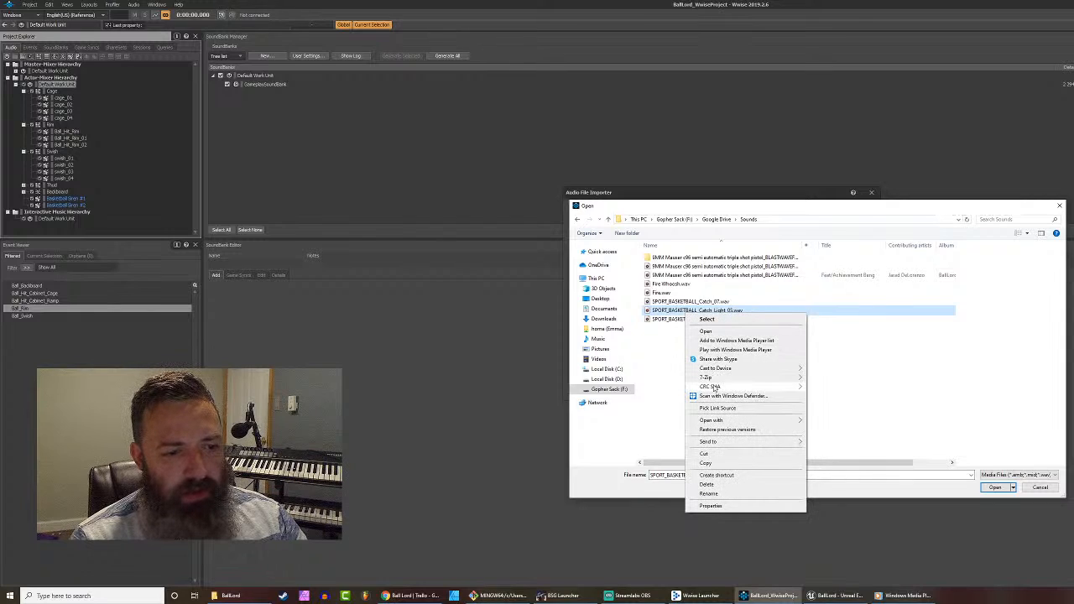
click(727, 350)
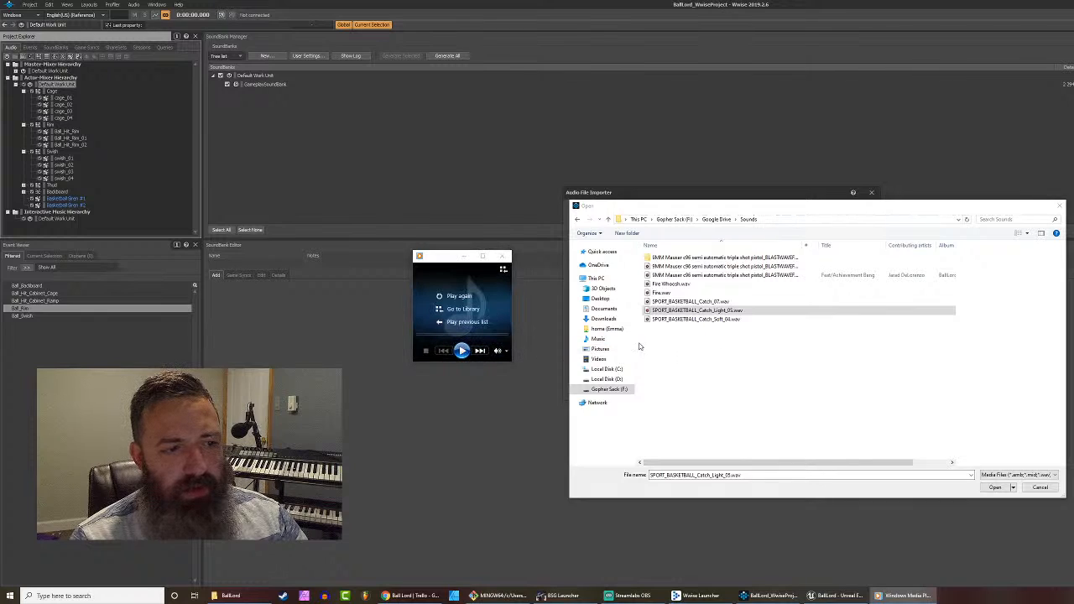
click(669, 319)
right_click(669, 320)
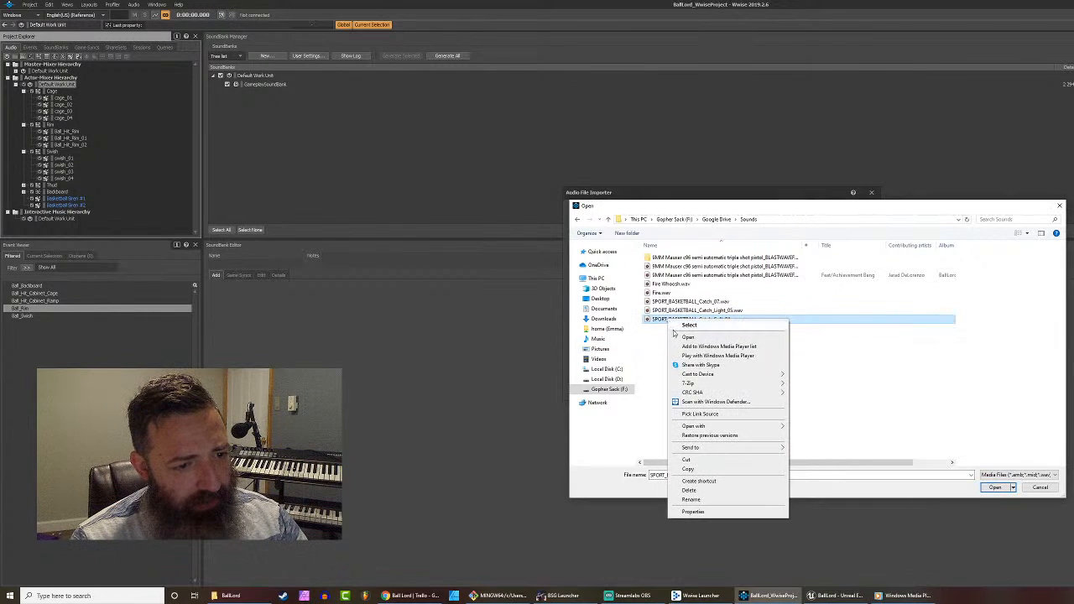
click(688, 356)
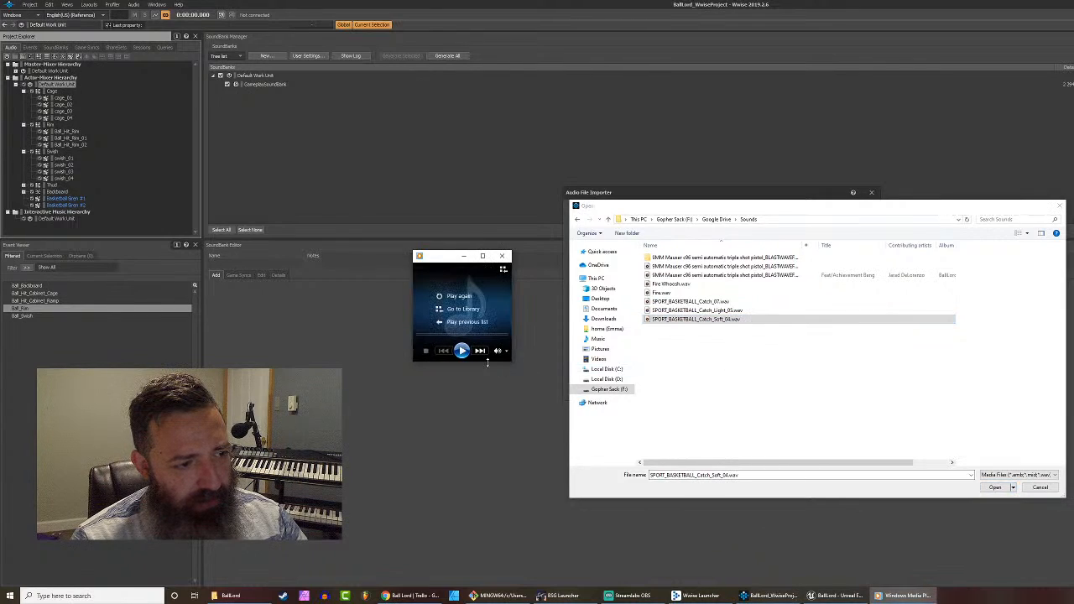
click(462, 353)
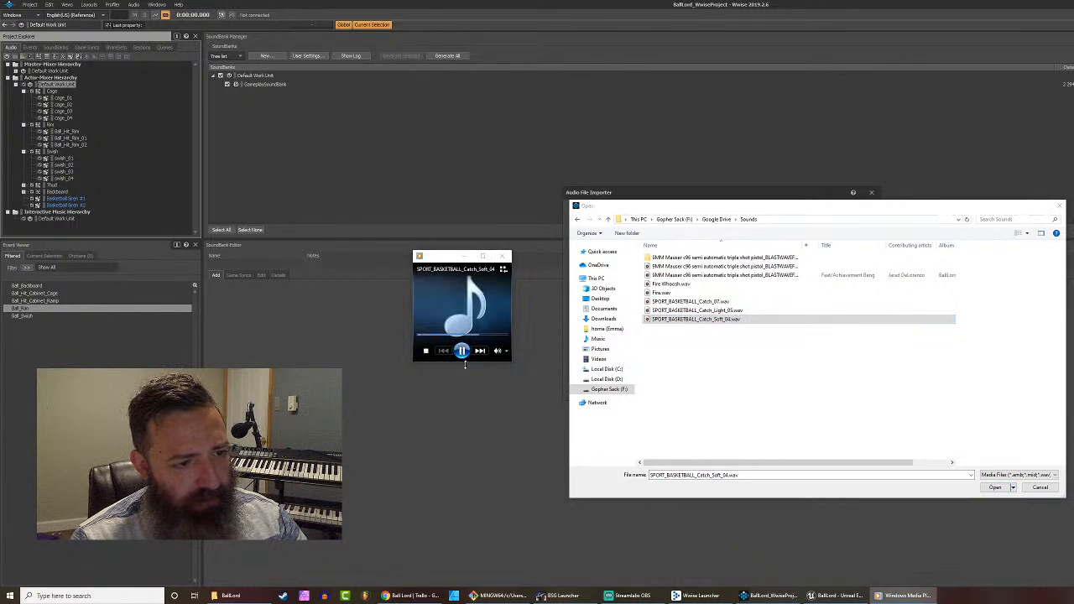
click(501, 256)
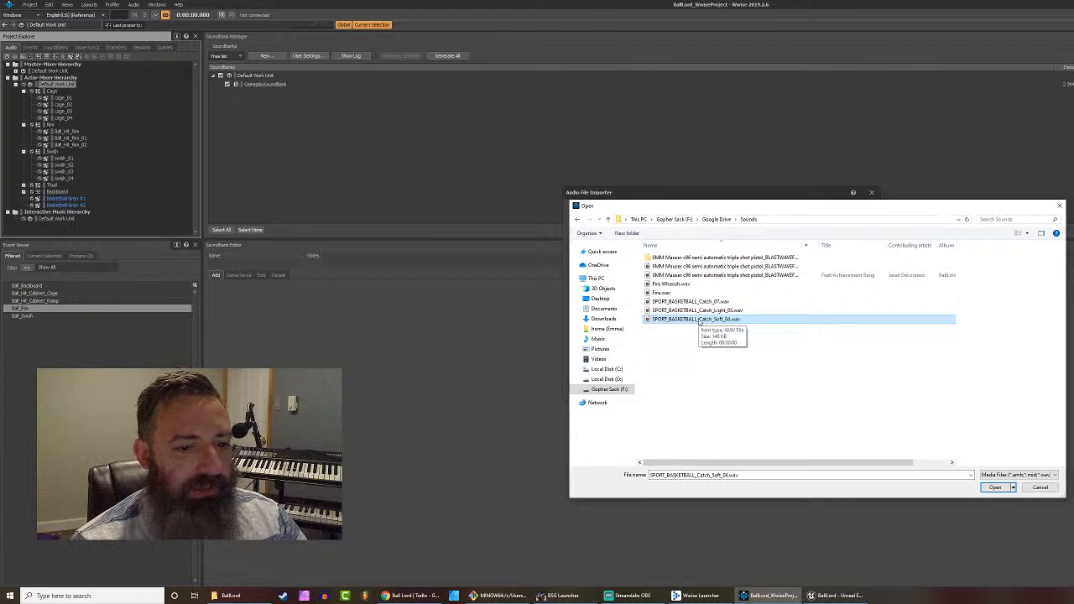
Step: Import SPORT_BASKETBALL_Catch_Soft_04.wav as a Sound SFX object into the Actor-Mixer Default Work Unit
double_click(699, 321)
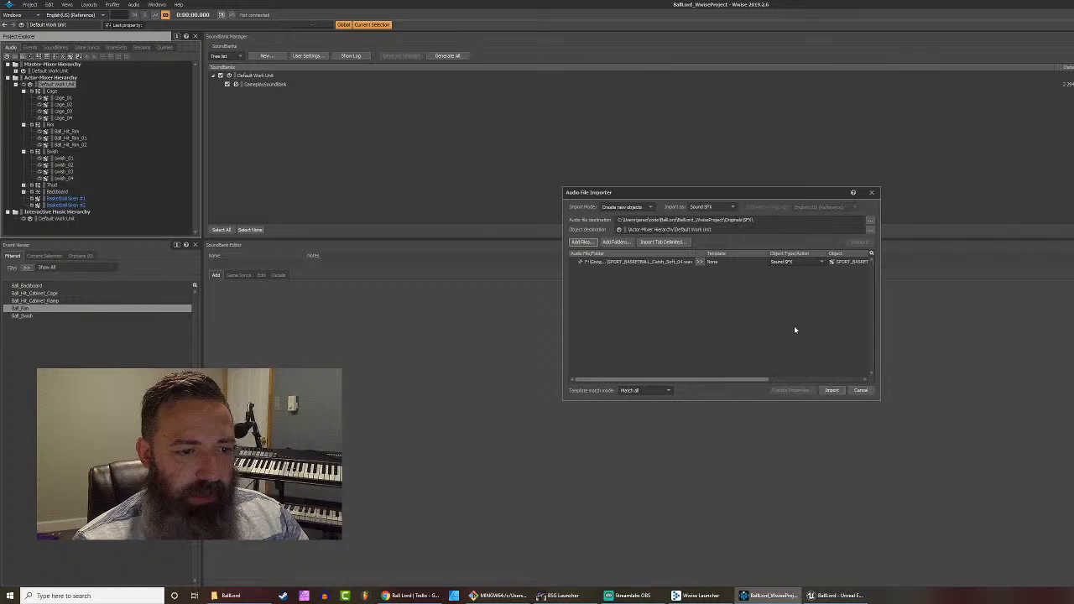
click(821, 262)
click(821, 261)
click(831, 391)
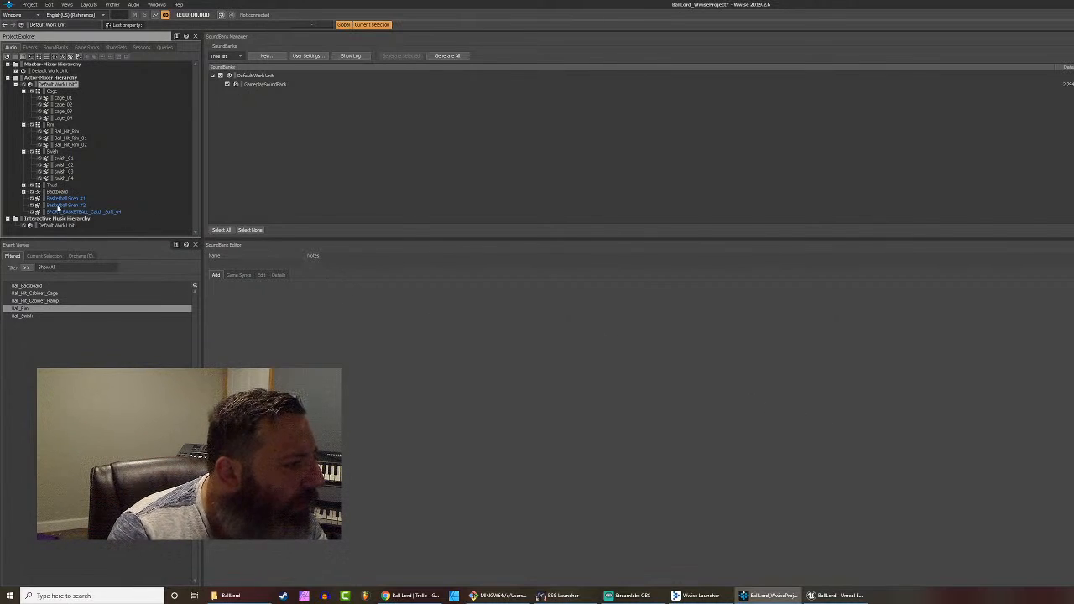
Step: Select the imported catch sound and check the contents of the Backboard container
click(74, 211)
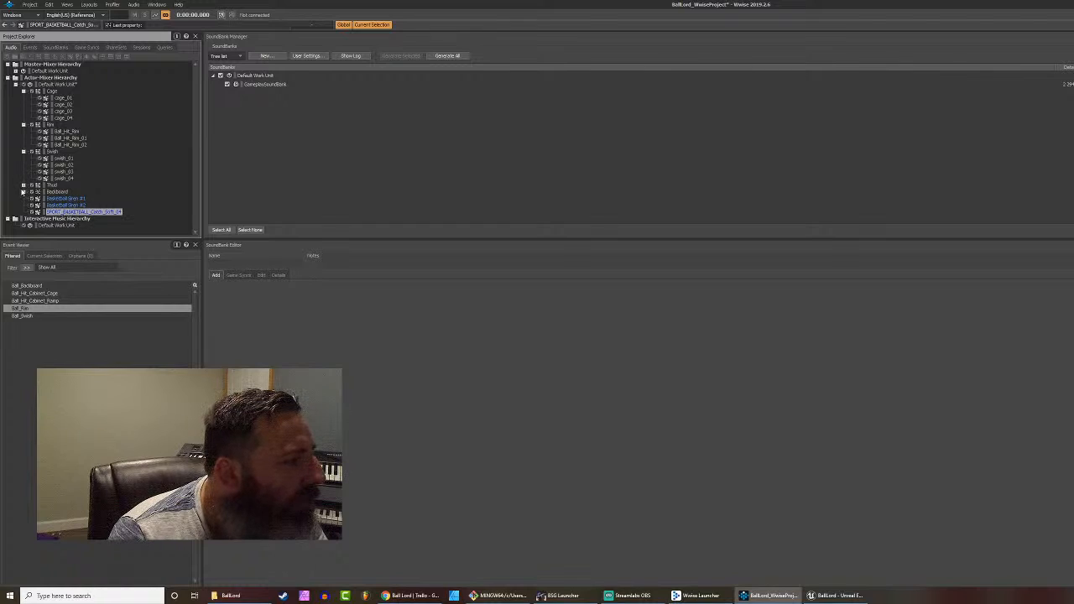
click(23, 193)
click(23, 193)
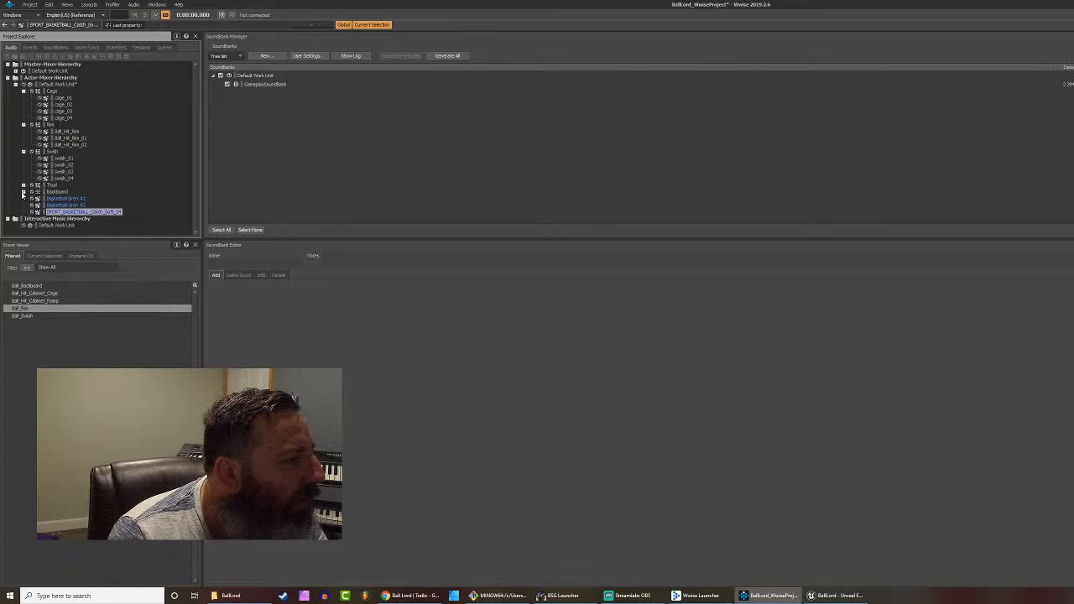
Step: Create a virtual folder named "Ball Grabbles" under the Actor-Mixer Default Work Unit
click(51, 86)
right_click(51, 87)
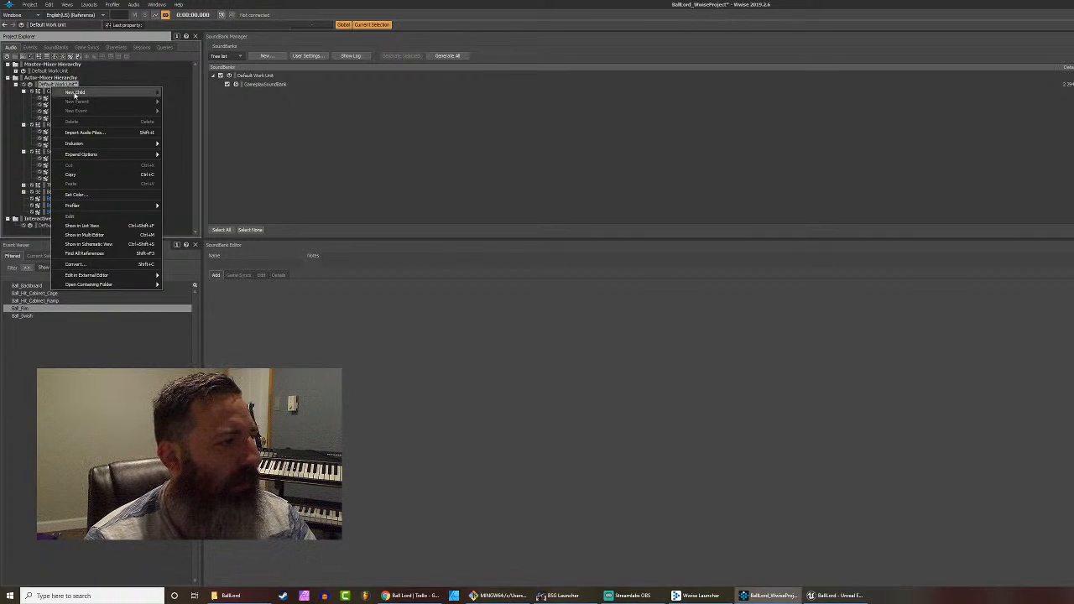
mouse_move(126, 92)
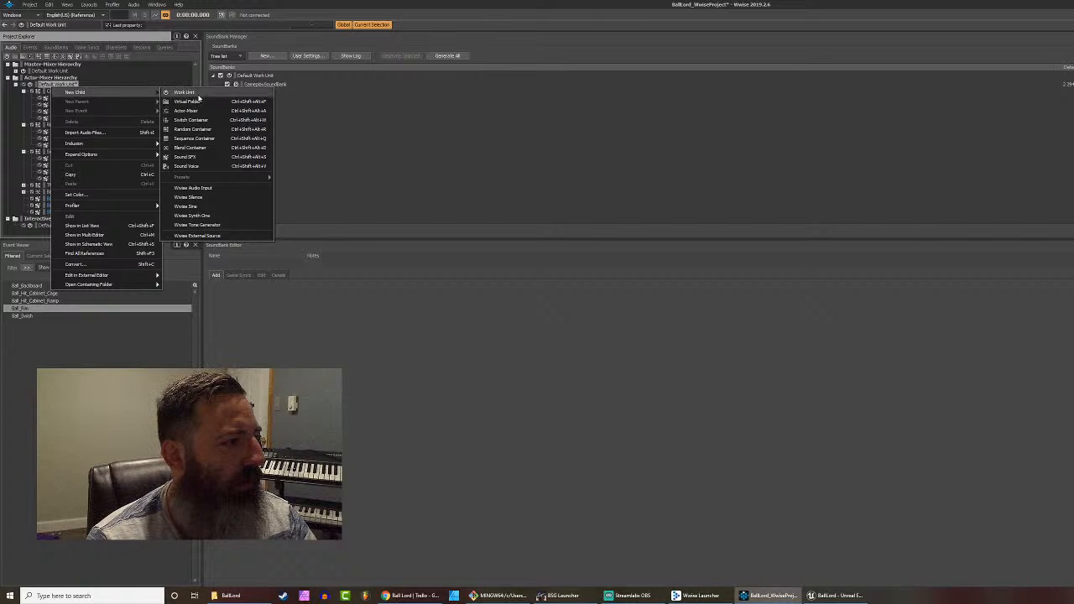
click(187, 100)
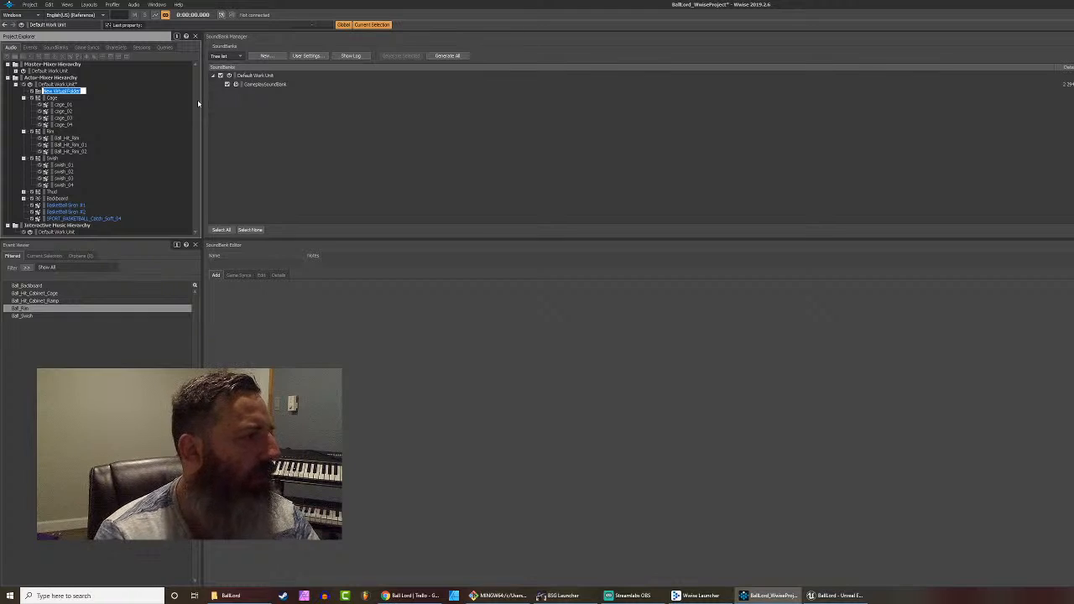
text(Bal)
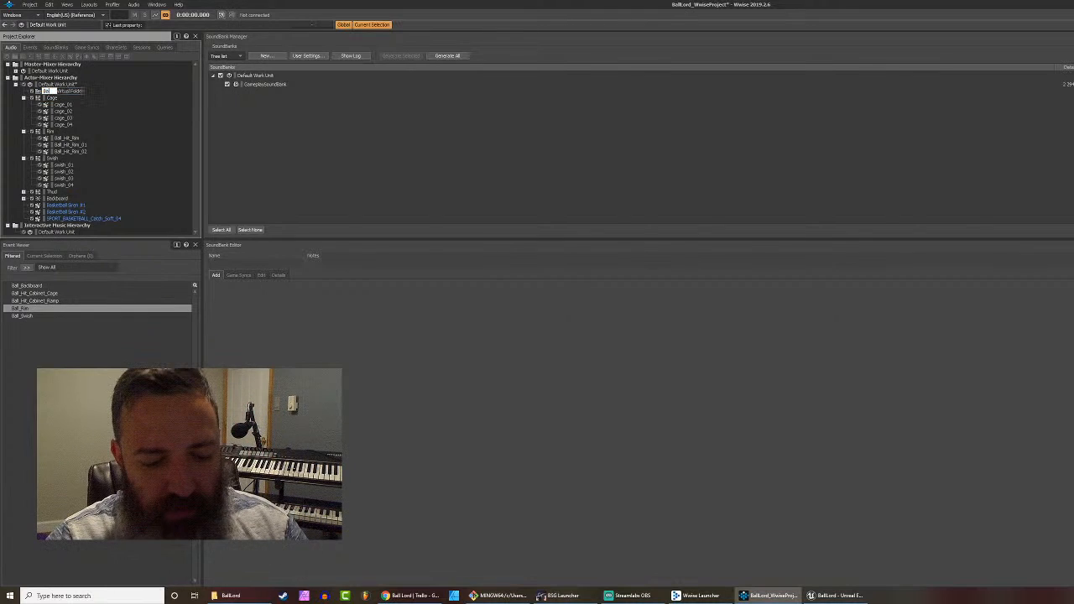
text(l )
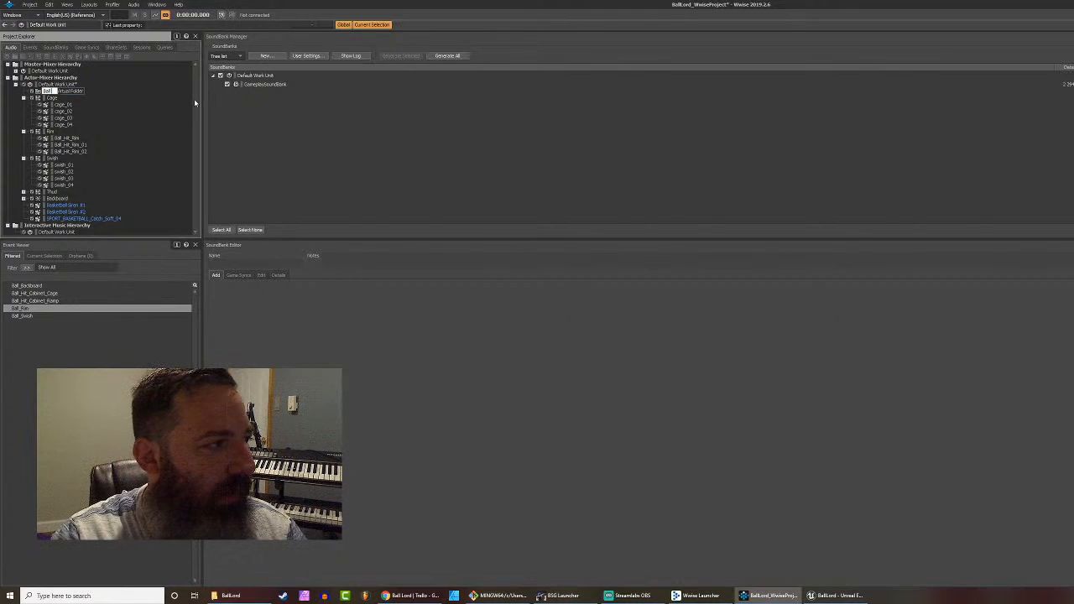
text(Grabbles)
key(Return)
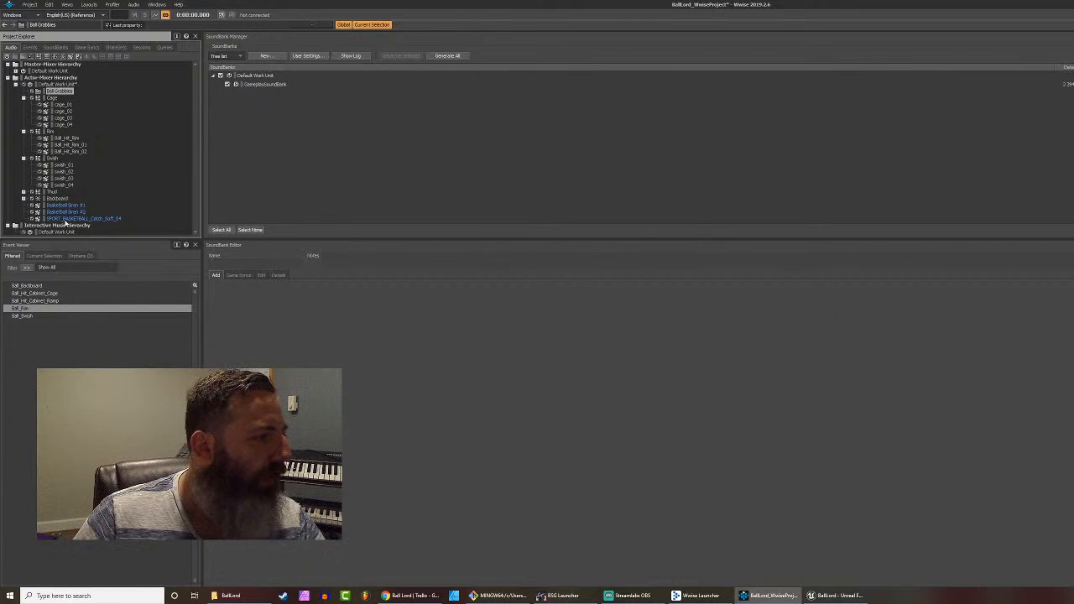
Step: Collapse the Cage container in the Actor-Mixer Hierarchy
click(23, 98)
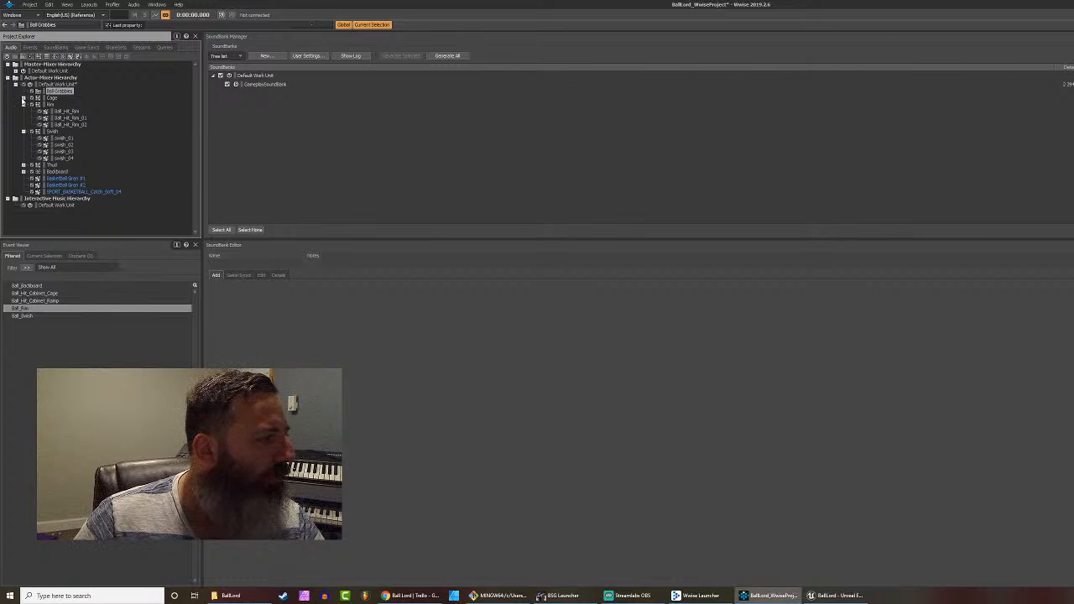
click(24, 98)
click(23, 98)
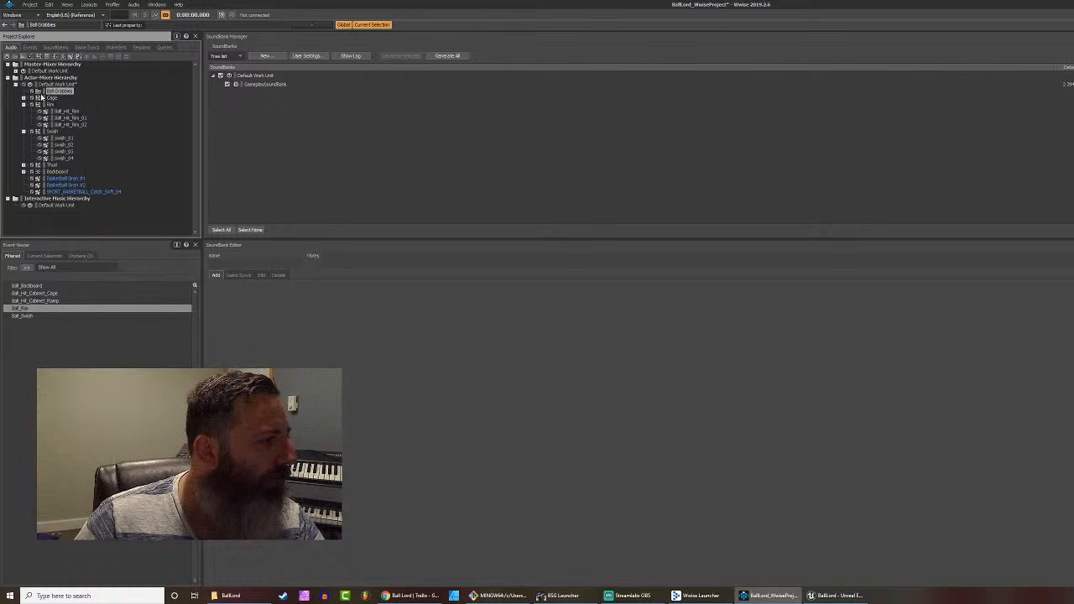
Step: Check the Cage container's RTPC properties and close its property editor
click(51, 98)
double_click(51, 99)
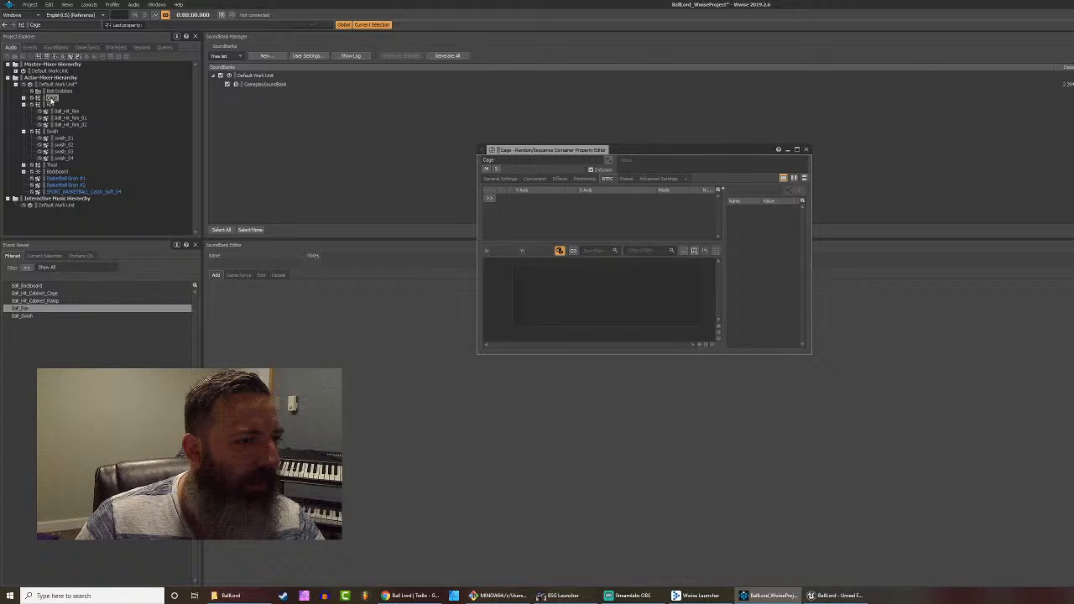
click(807, 150)
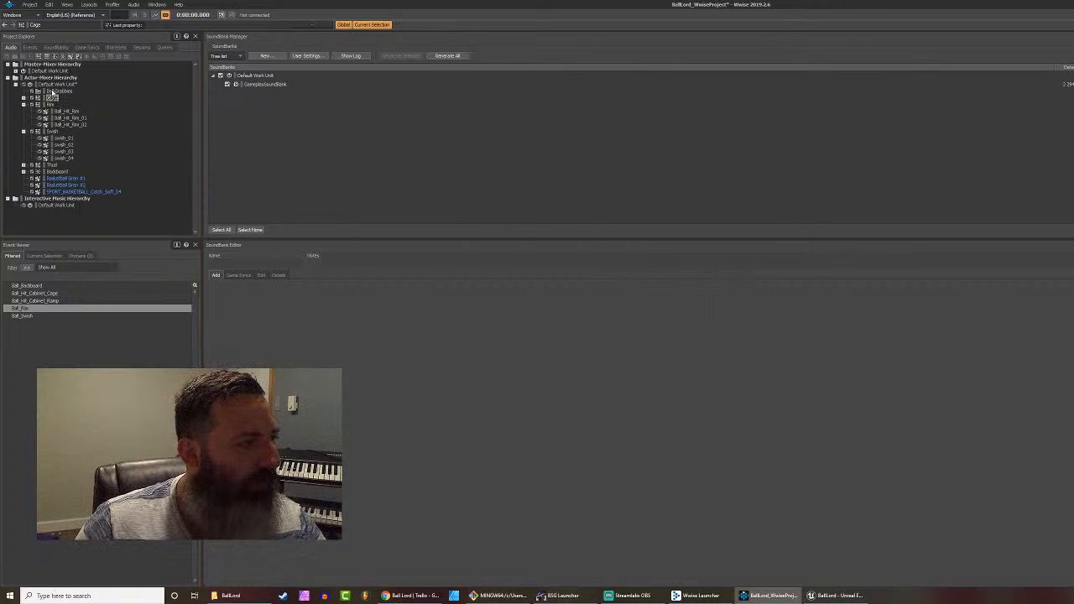
Step: Replace the Ball Grabbles virtual folder with a random container of the same name under the Actor-Mixer Default Work Unit
click(53, 91)
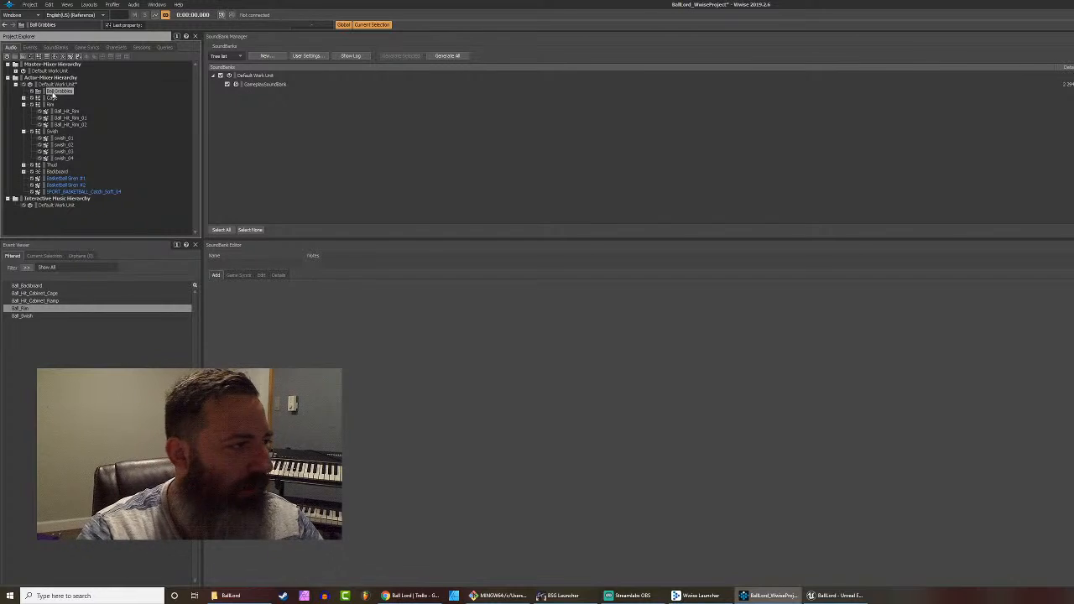
key(Delete)
right_click(52, 86)
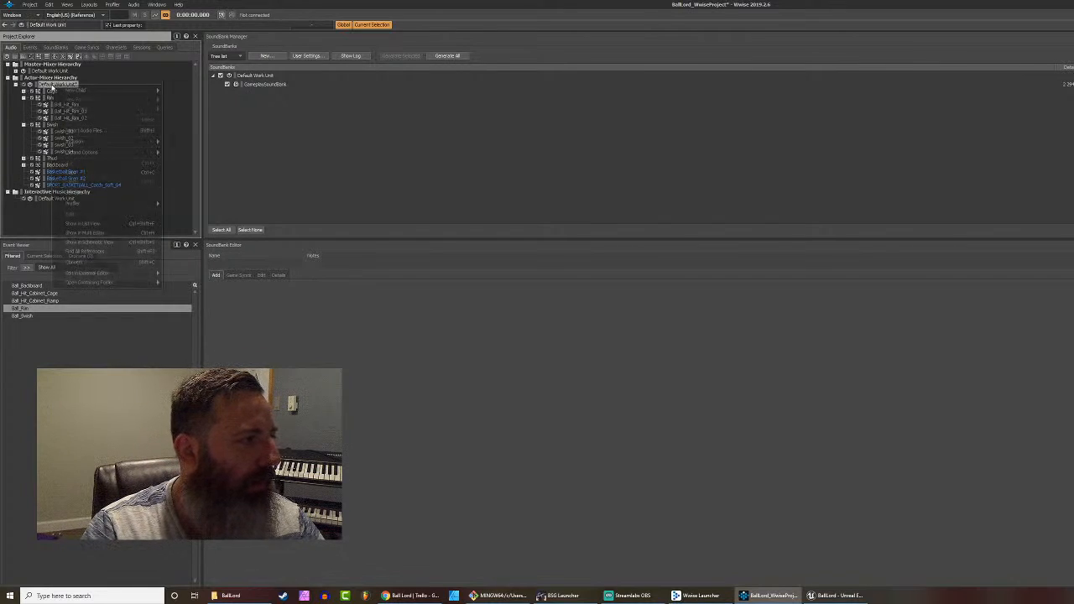
mouse_move(84, 89)
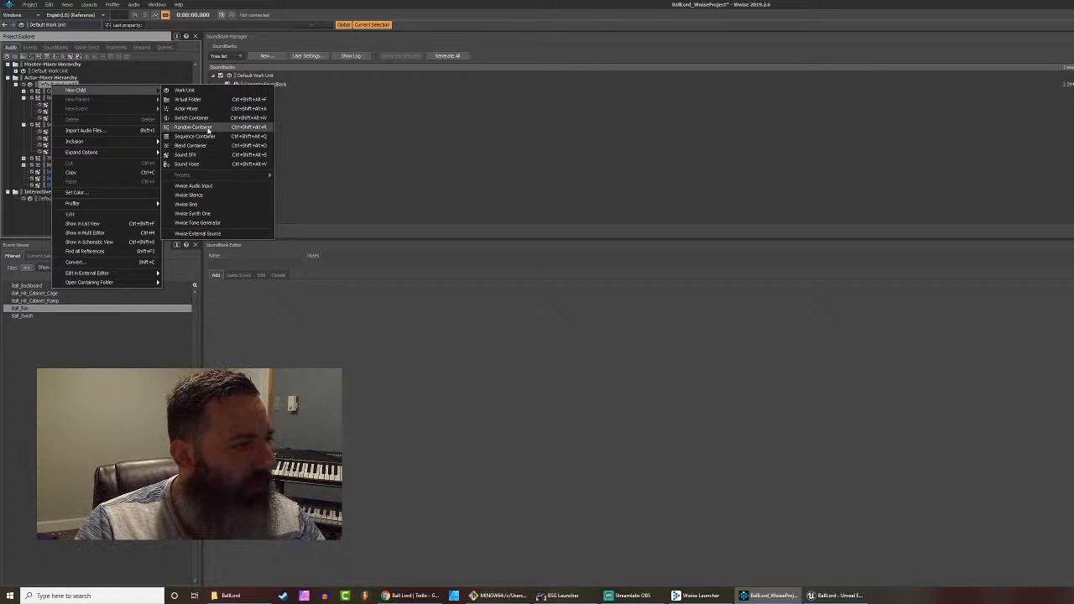
click(209, 131)
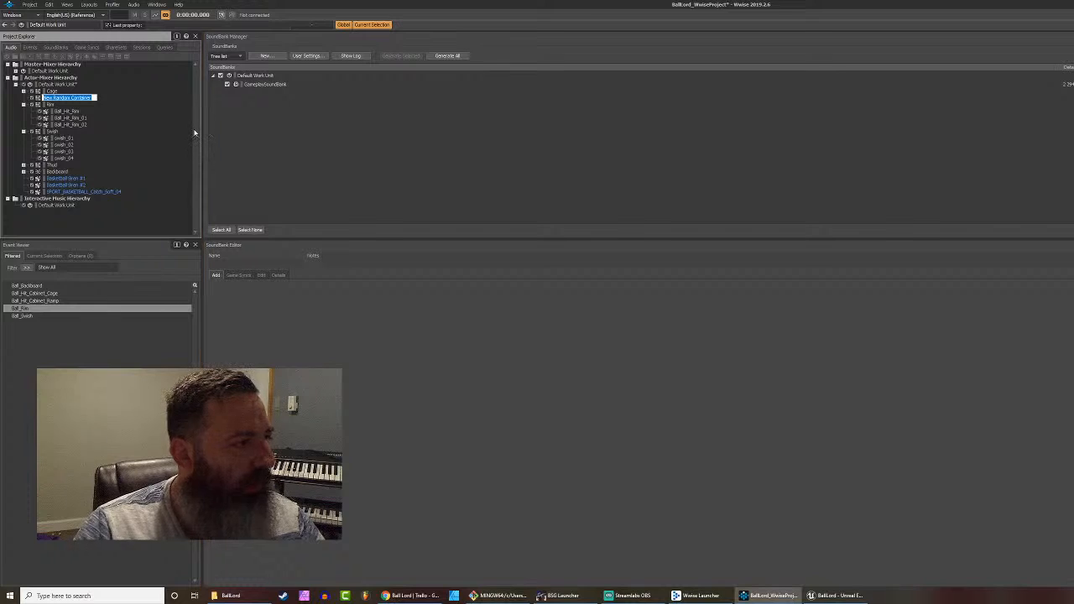
text(Ball_Grabb)
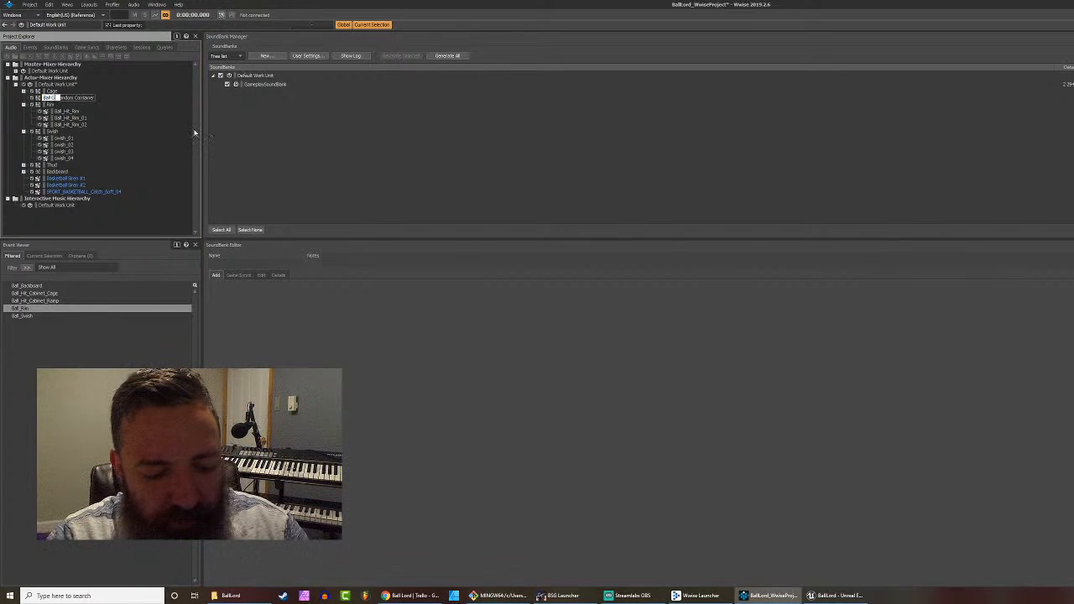
text(les)
key(Return)
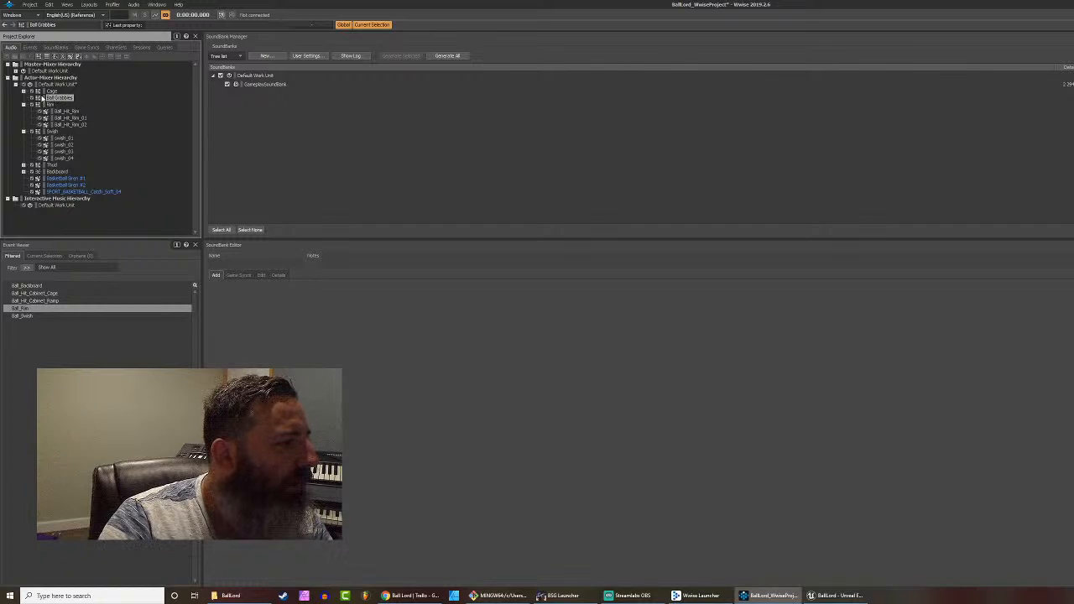
Step: Expand the Cage container and check the RTPC curve of its cage_01 sound
click(23, 91)
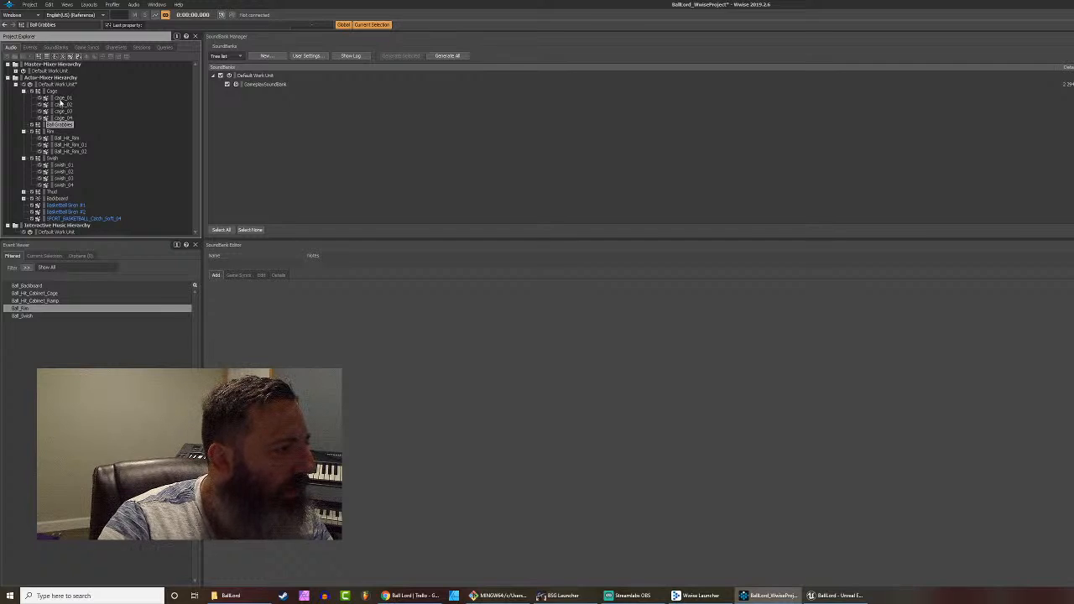
double_click(62, 99)
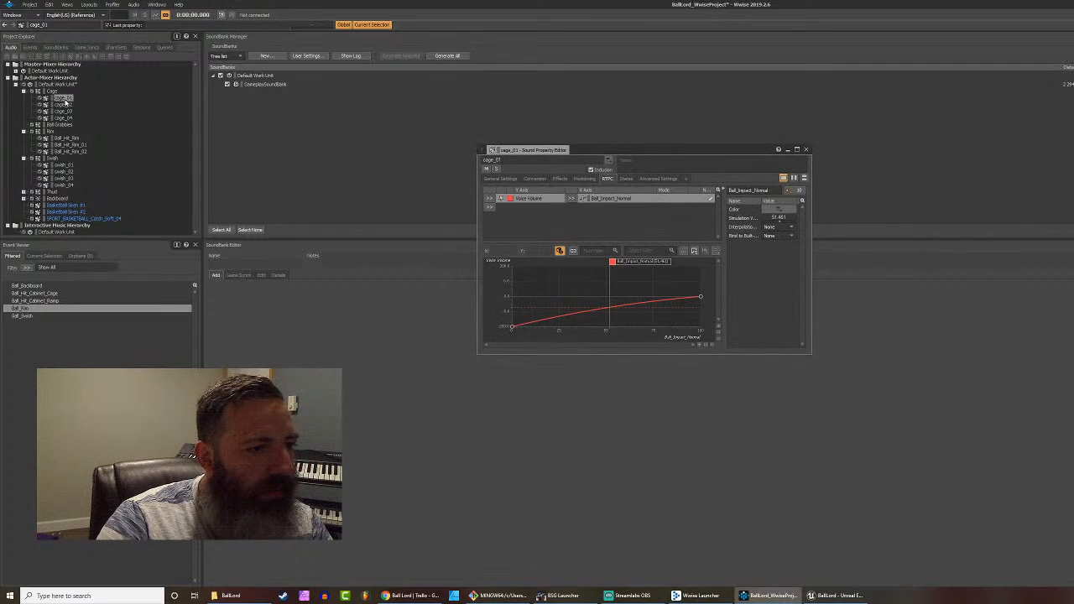
click(806, 149)
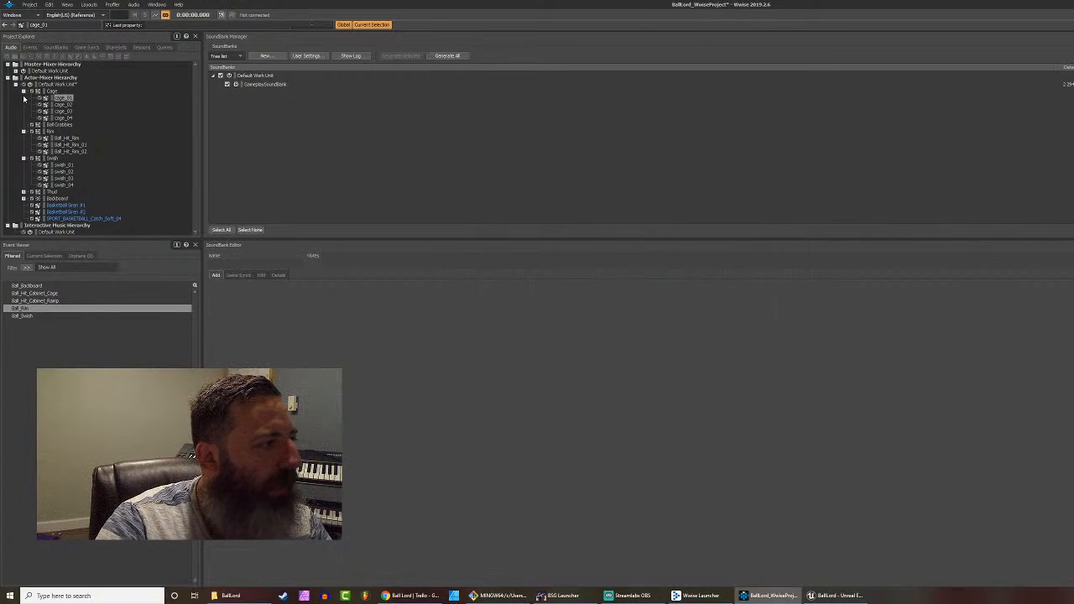
Step: Add a Sound SFX child named "grabby_01" to the Ball Grabbles random container
right_click(63, 125)
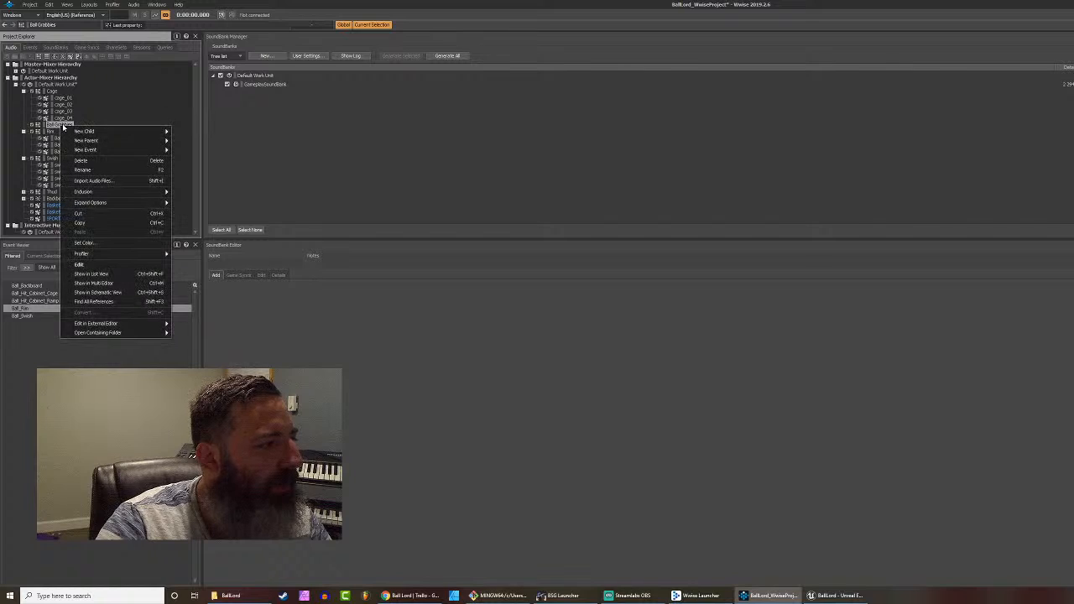
mouse_move(78, 132)
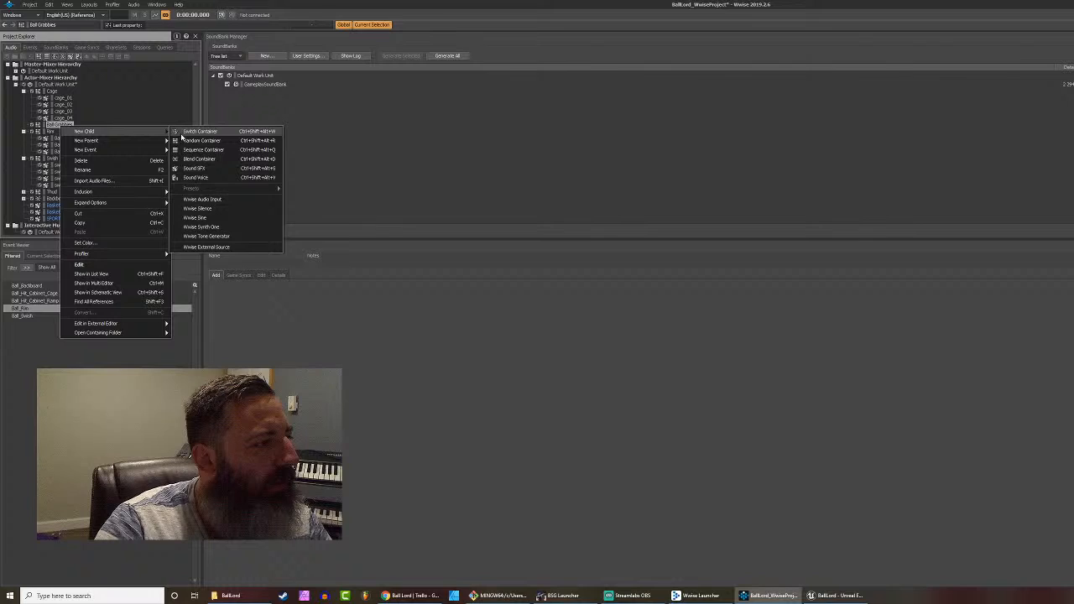
click(194, 167)
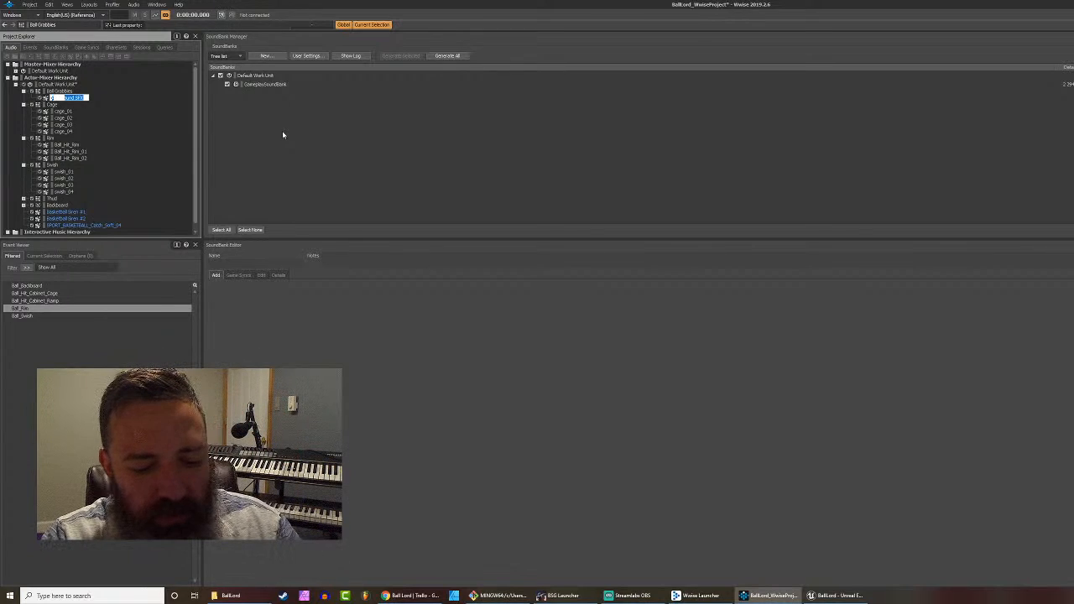
text(grabby)
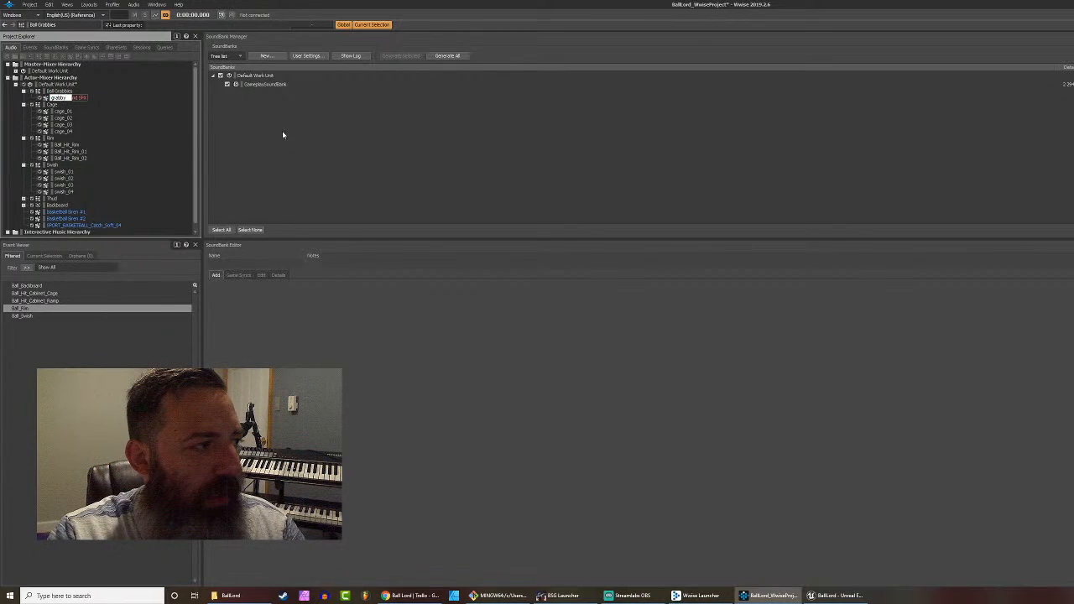
text(_01)
key(Return)
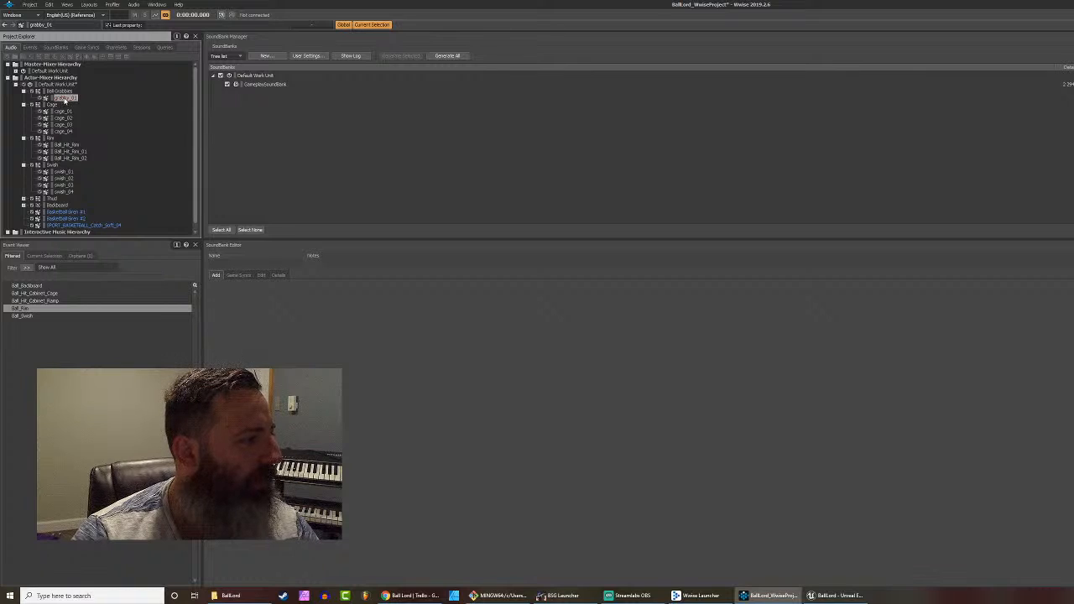
Step: Examine the general settings and effects of the grabby_01 sound
scroll(80, 177, down, 1)
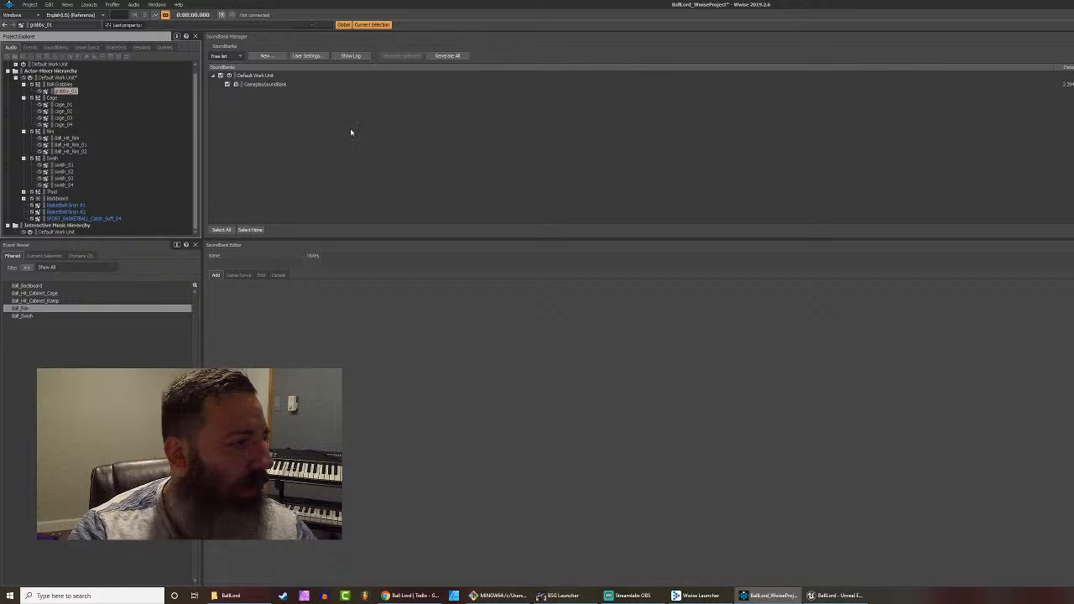
double_click(65, 90)
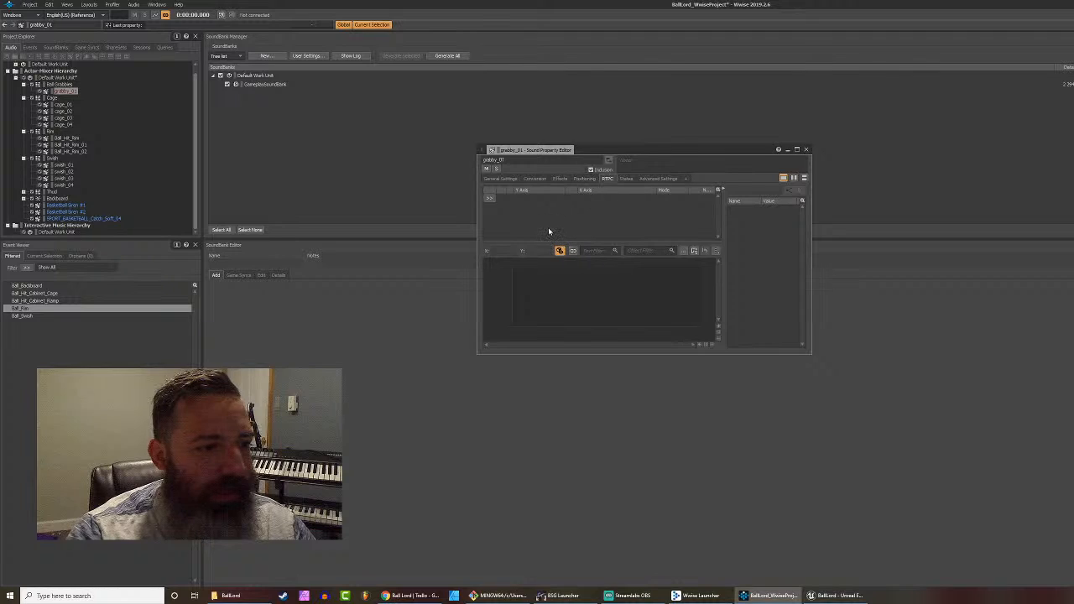
click(500, 180)
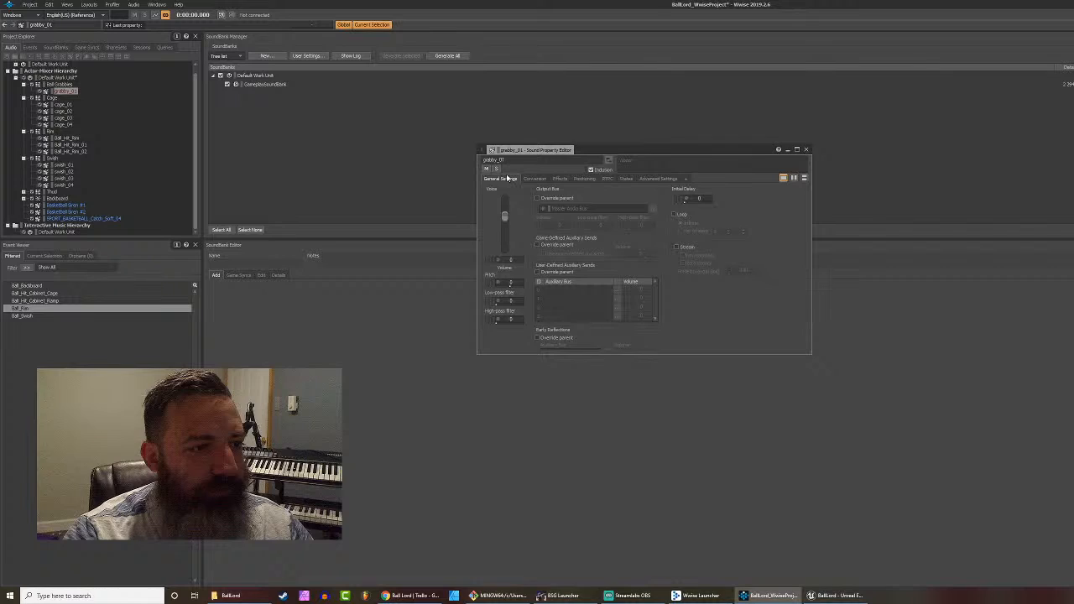
click(558, 179)
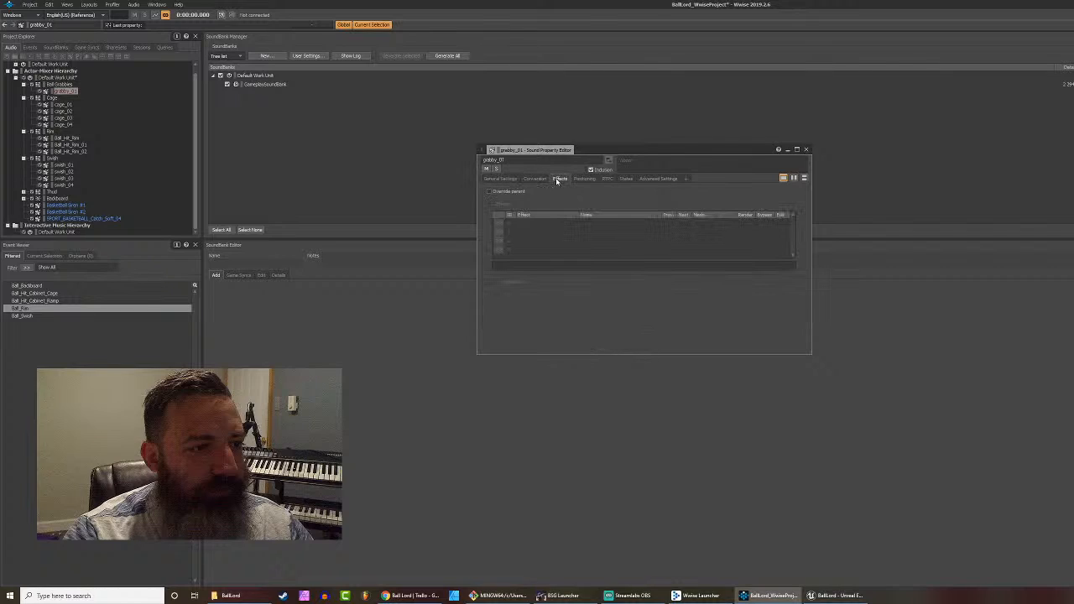
click(537, 222)
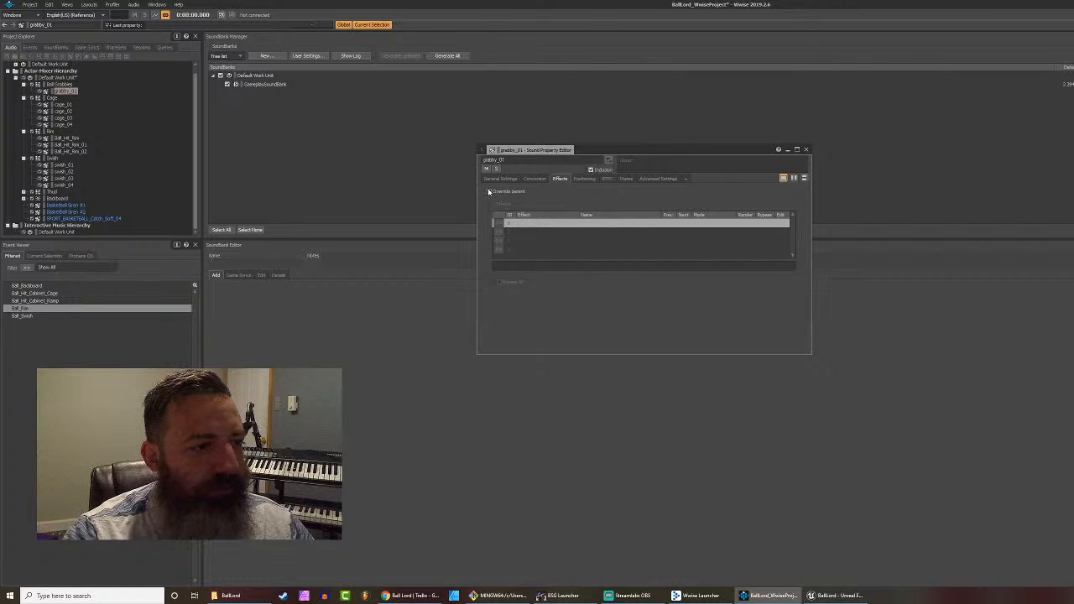
Step: Examine the Ball Grabbles container's effect slots and the effect types available for its first slot
click(58, 84)
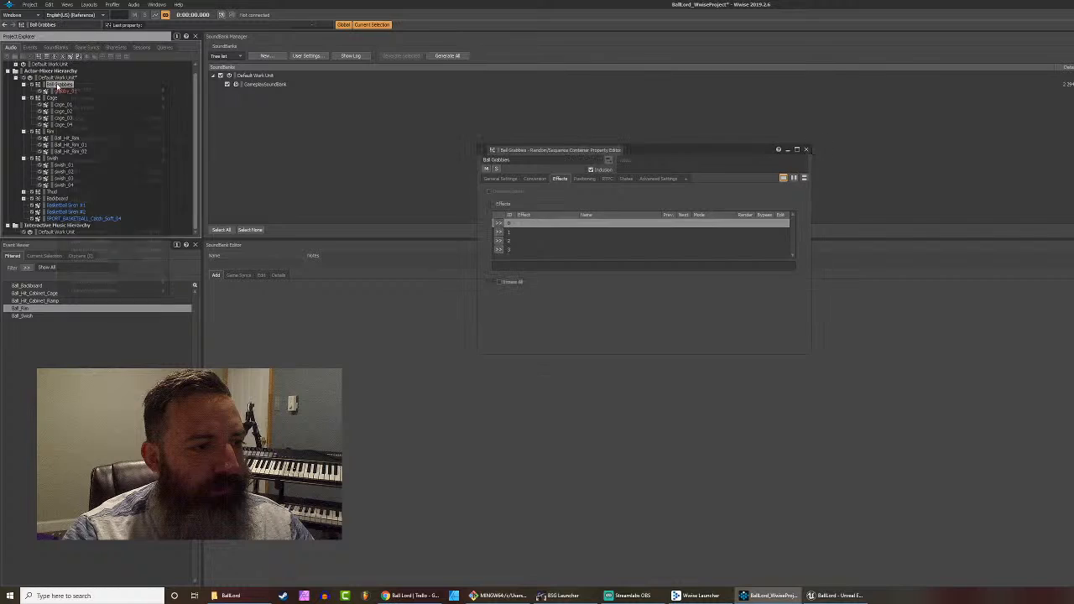
right_click(57, 85)
click(53, 85)
click(64, 85)
click(106, 95)
double_click(64, 84)
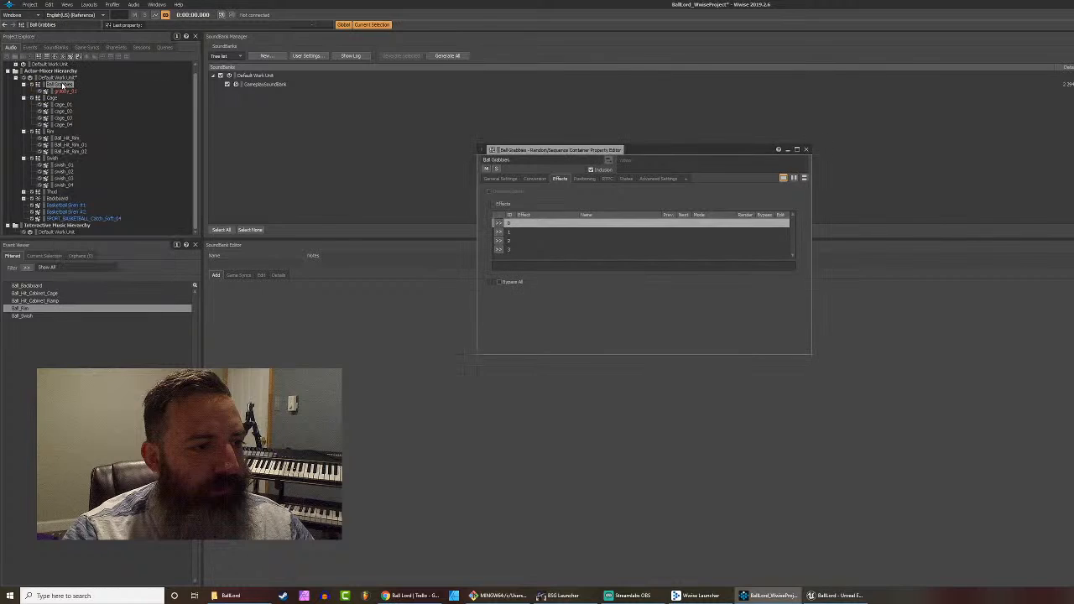
click(499, 224)
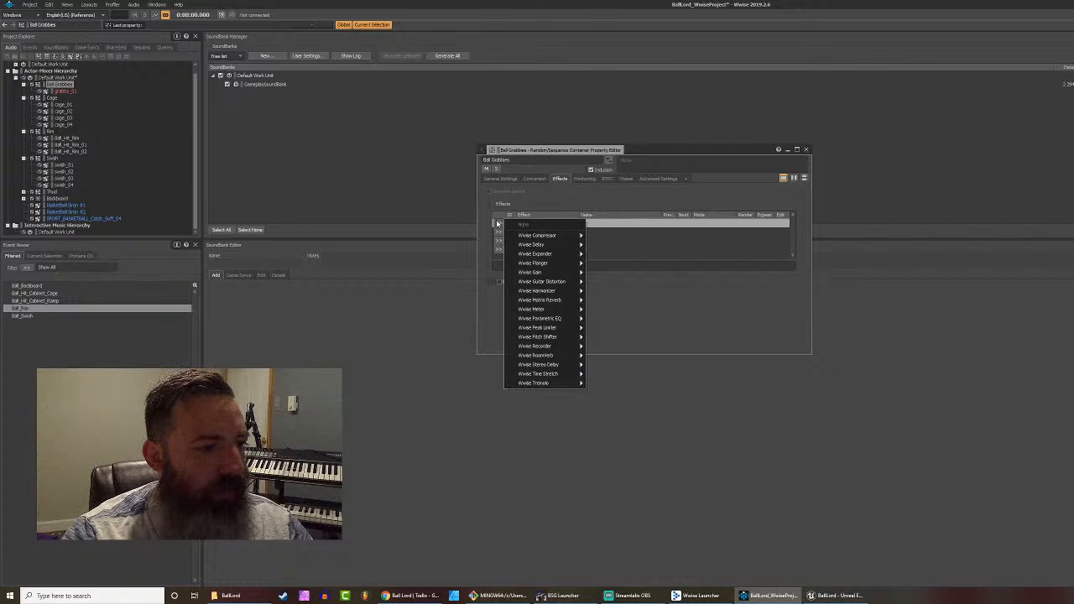
click(486, 229)
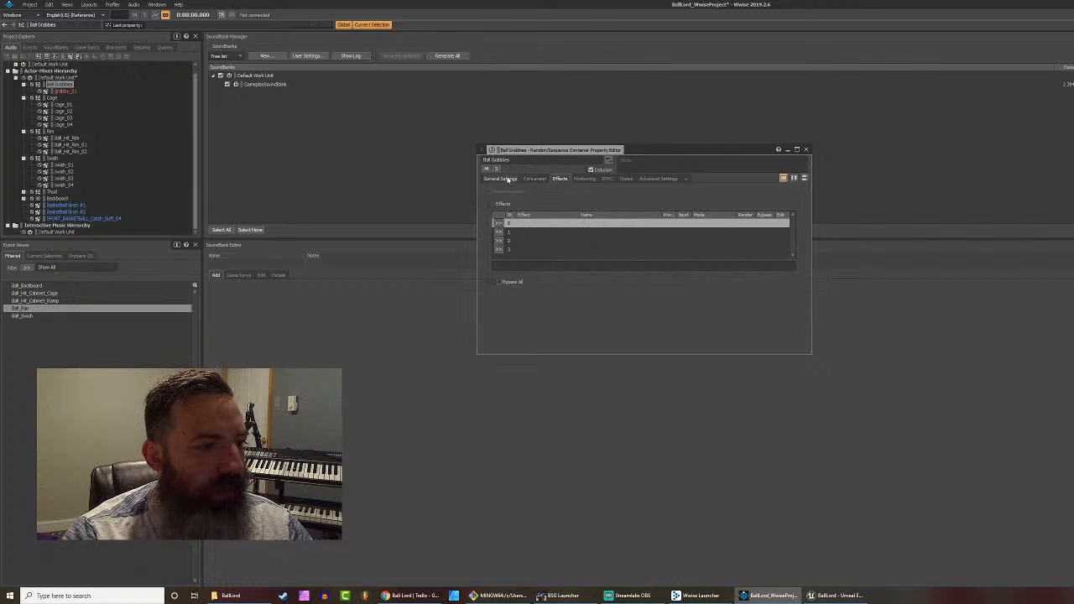
Step: Review the Ball Grabbles container's general, conversion, positioning, RTPC and state settings, then close its property editor
click(502, 179)
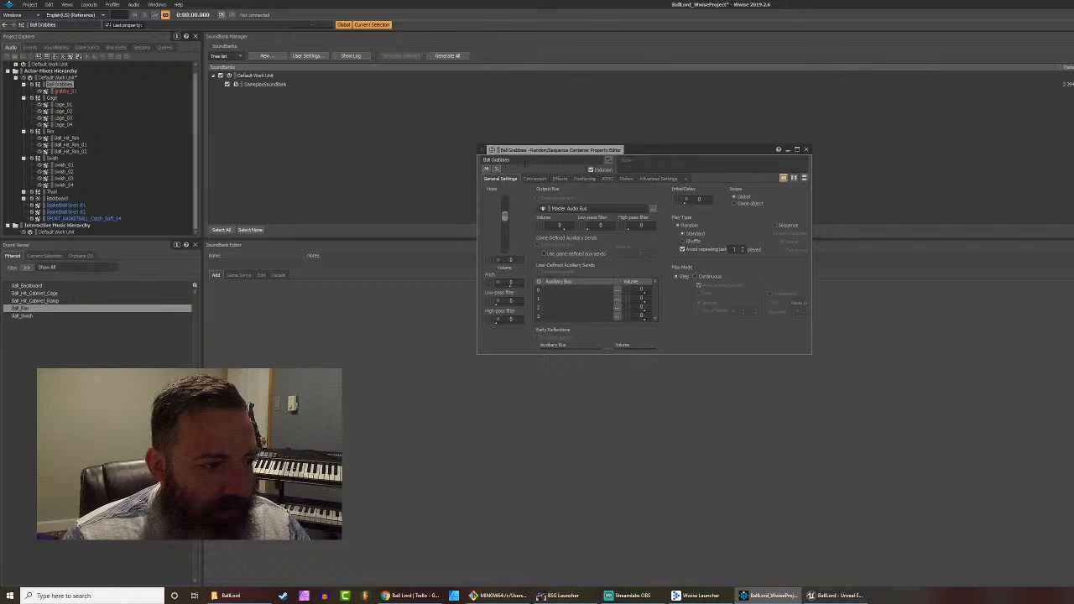
click(559, 178)
click(542, 178)
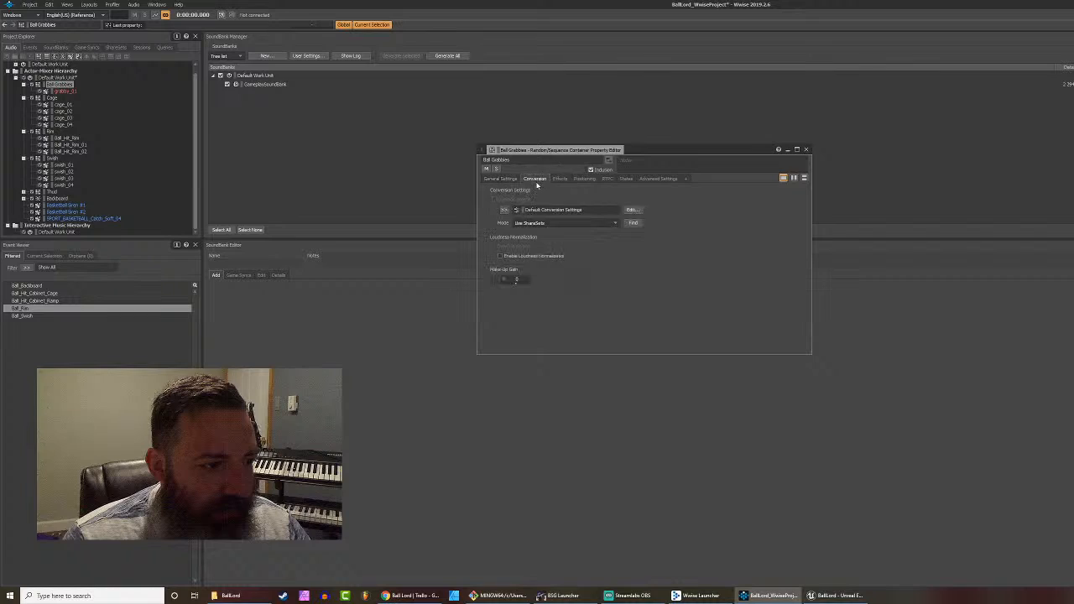
click(588, 179)
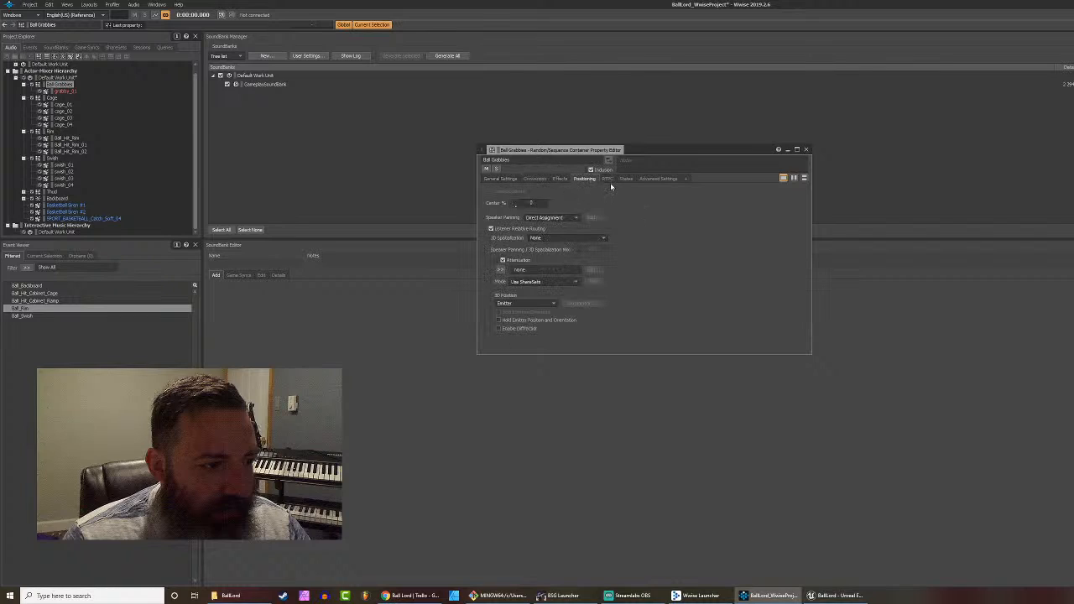
click(607, 180)
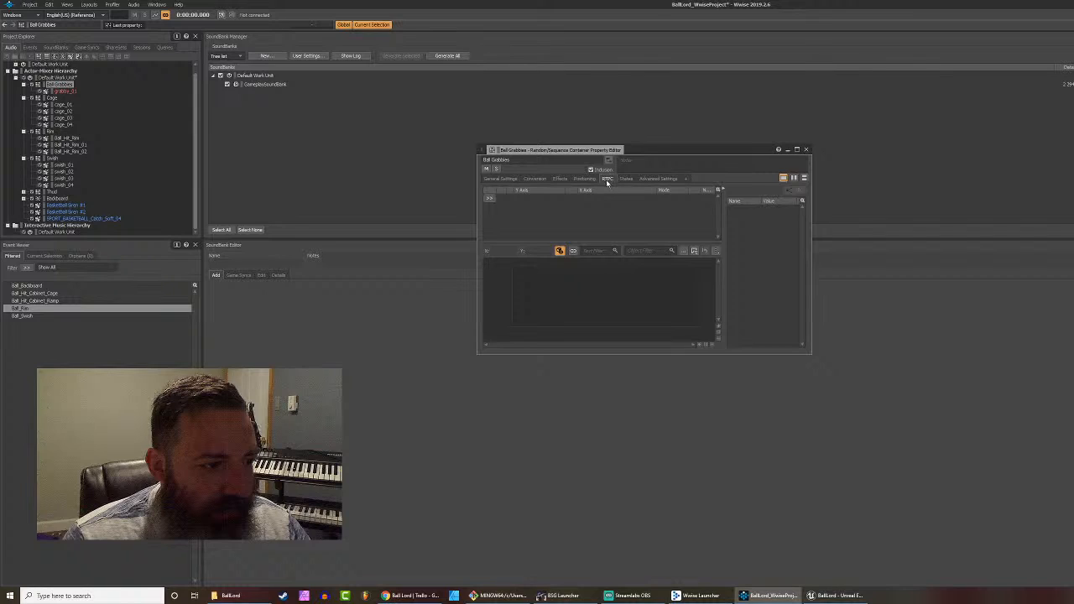
click(628, 180)
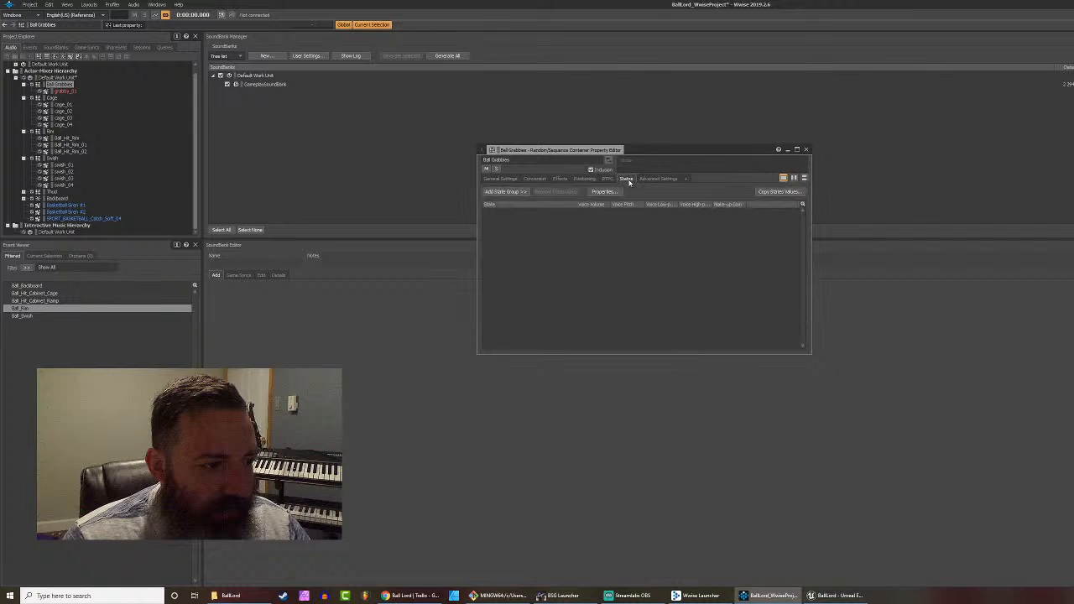
click(501, 178)
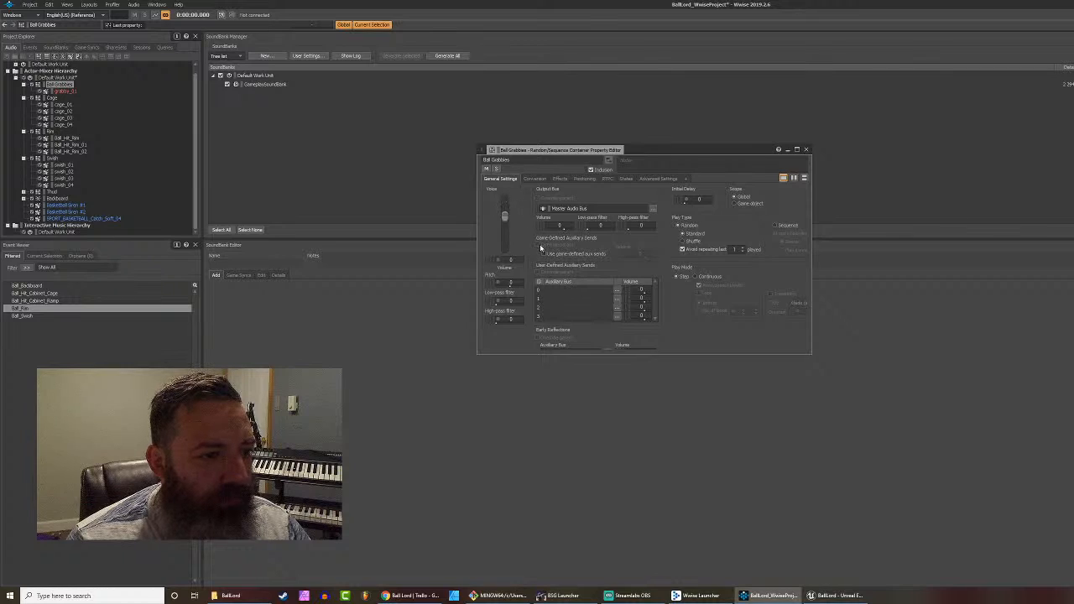
click(805, 149)
Step: Examine the Cage container's conversion, effects and positioning settings for comparison with Ball Grabbles
double_click(51, 98)
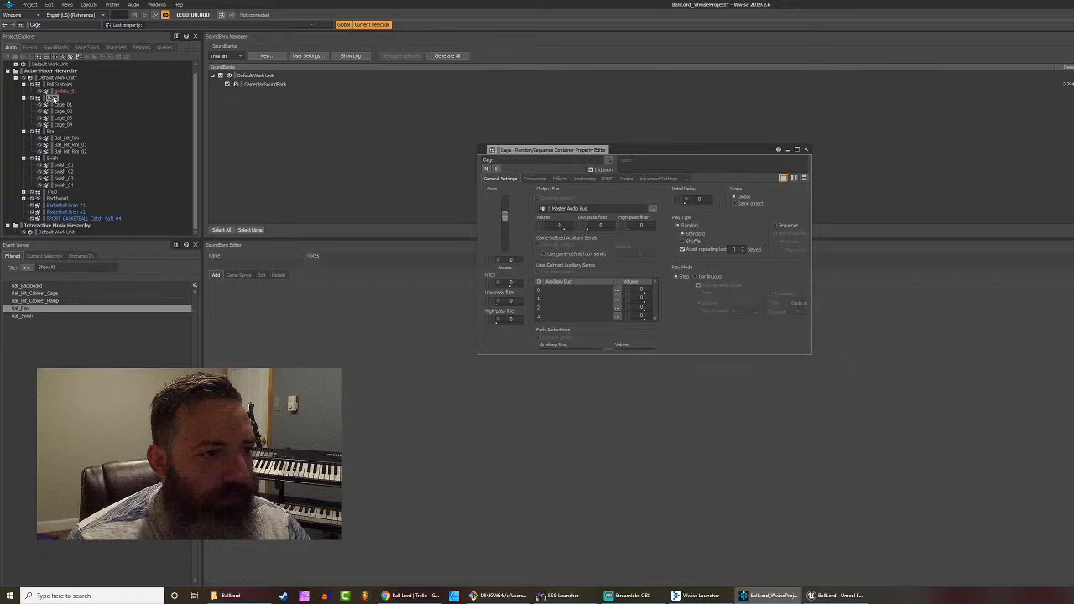
click(530, 180)
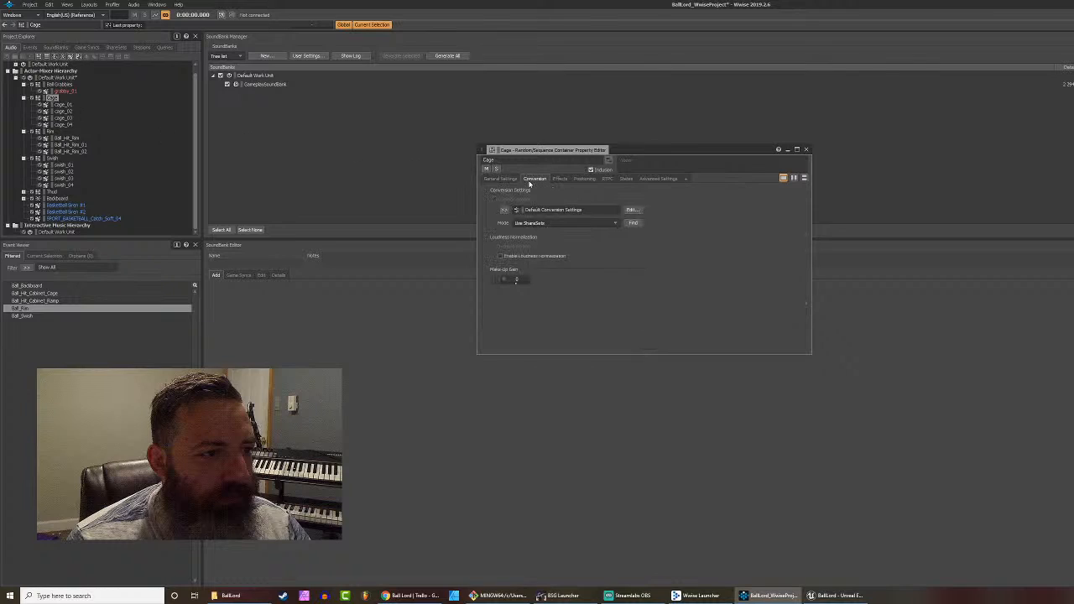
click(559, 180)
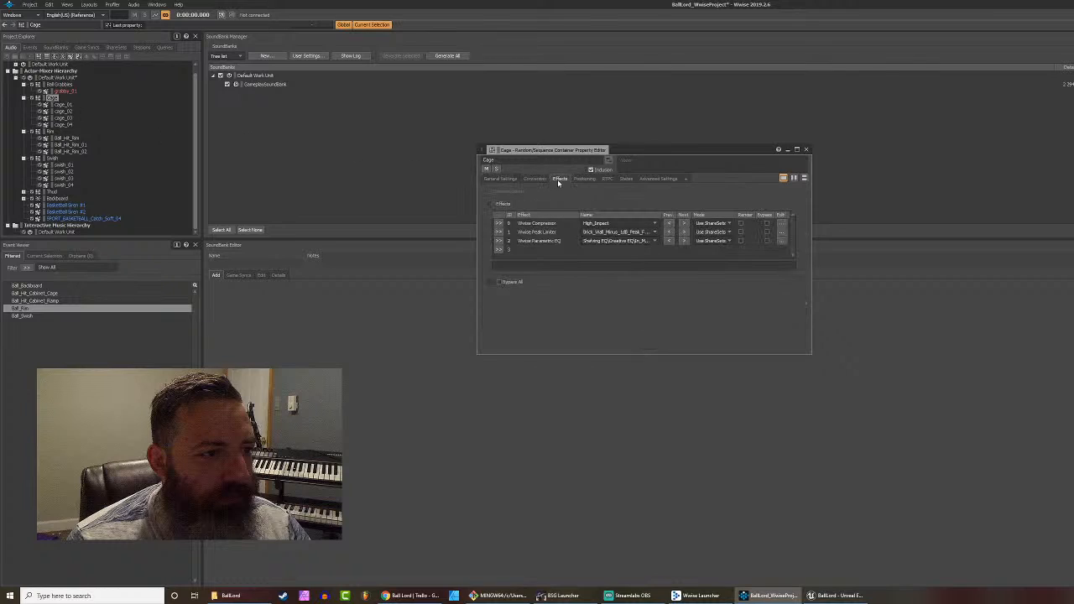
click(585, 180)
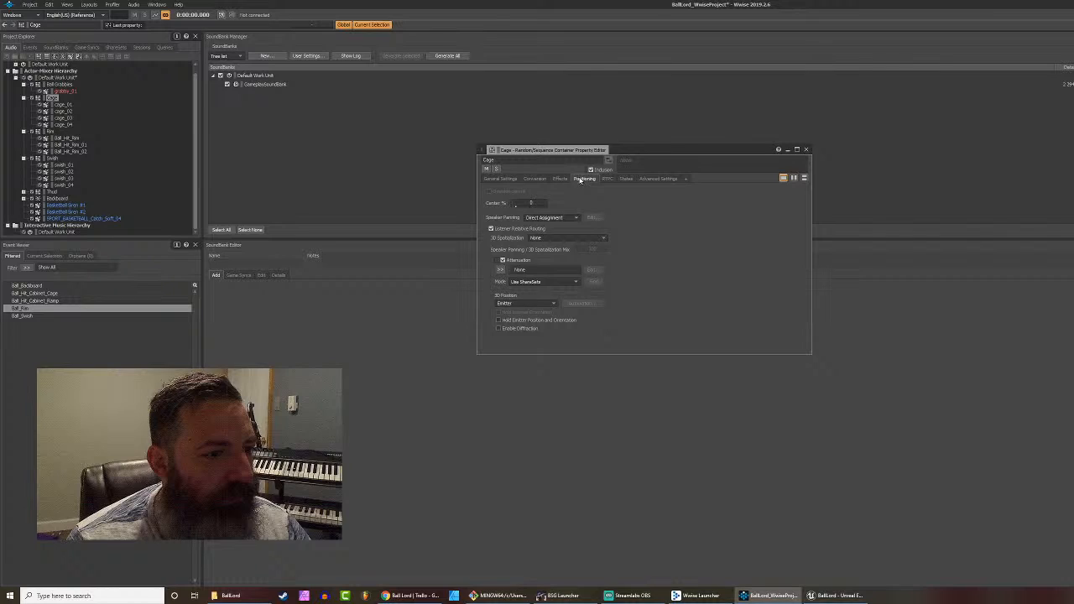
Step: Review the Cage container's RTPC, states, advanced and general settings, then close its property editor
click(606, 180)
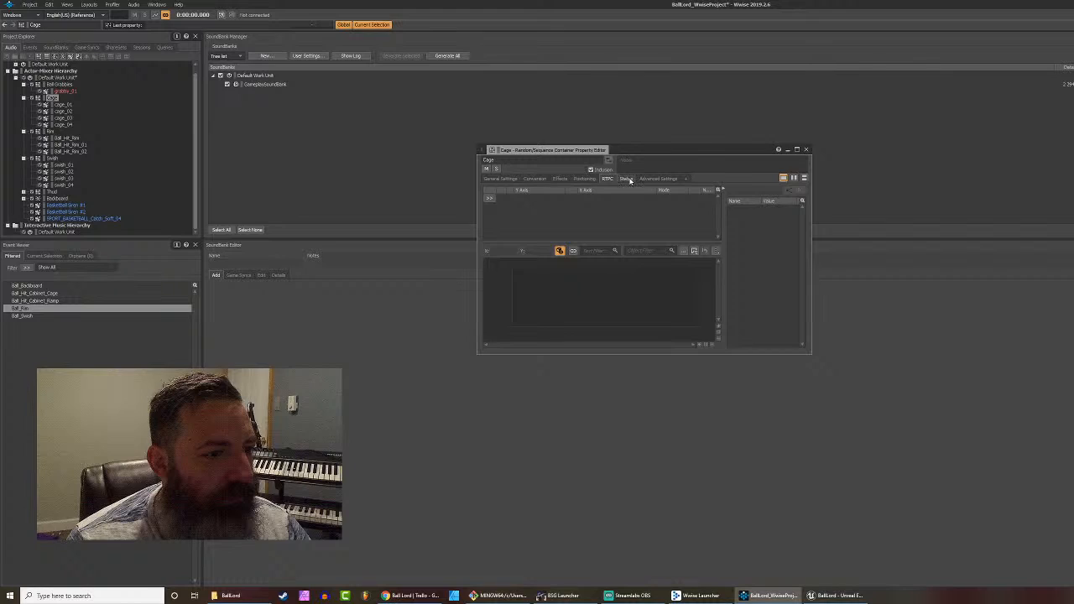
click(627, 179)
click(655, 181)
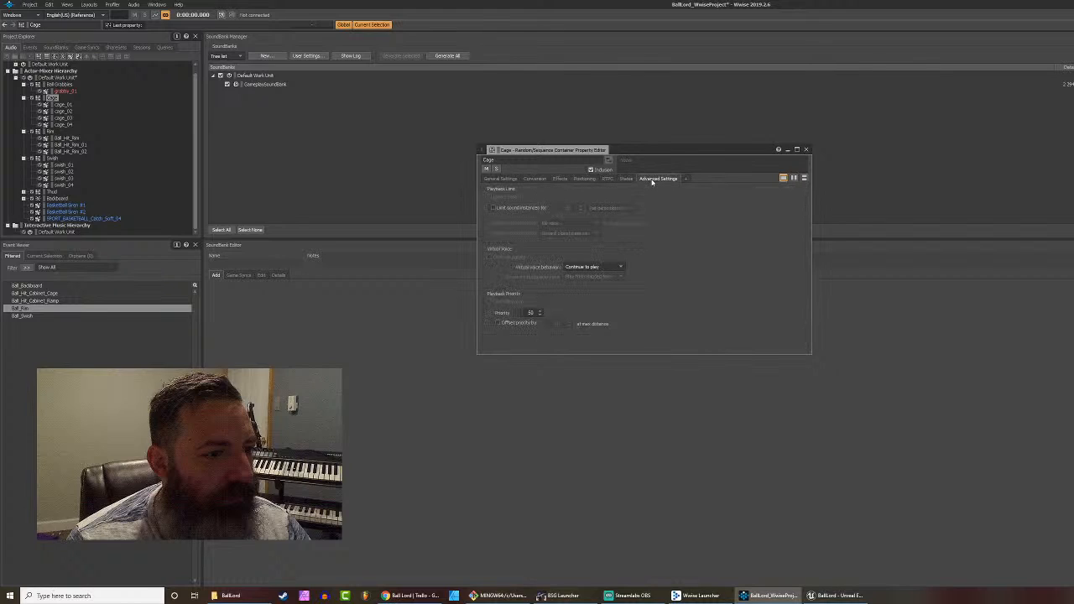
click(490, 181)
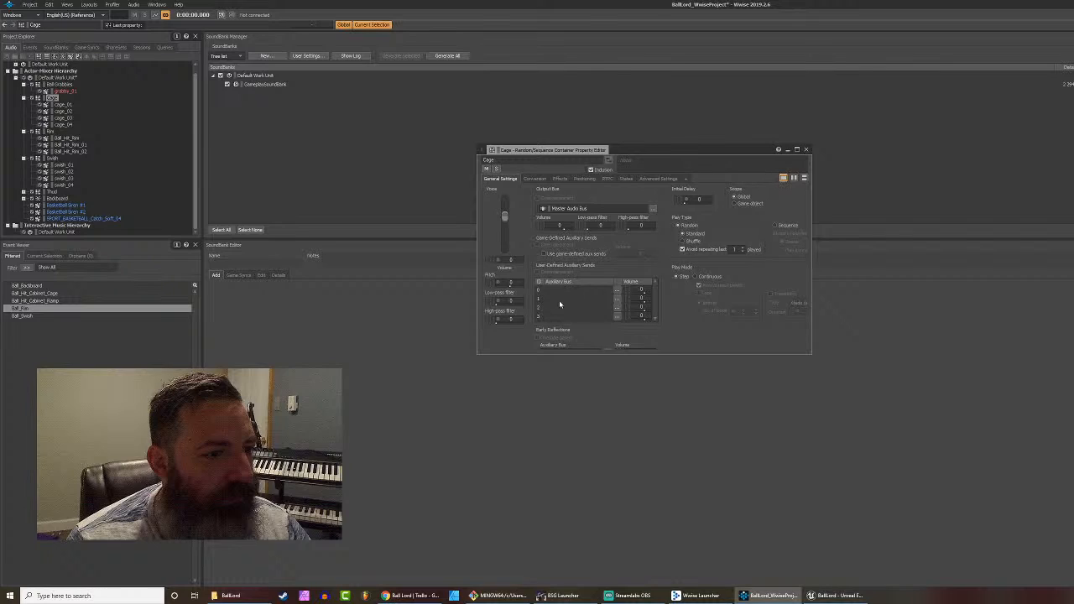
click(806, 149)
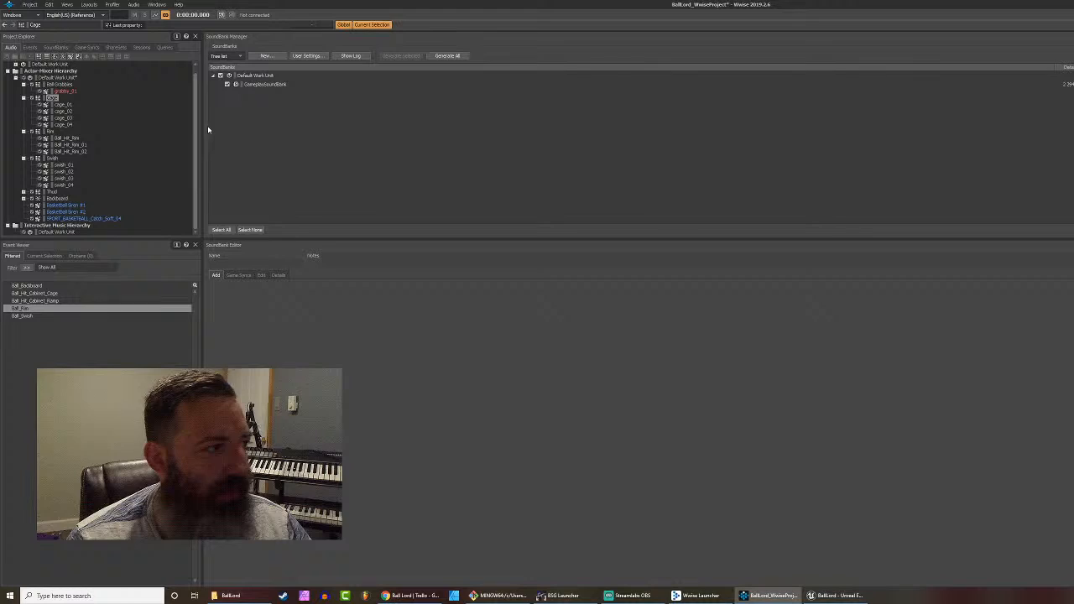
Step: Examine the cage_01 sound's general, effects, positioning, RTPC, states and advanced settings, then close its property editor
click(48, 105)
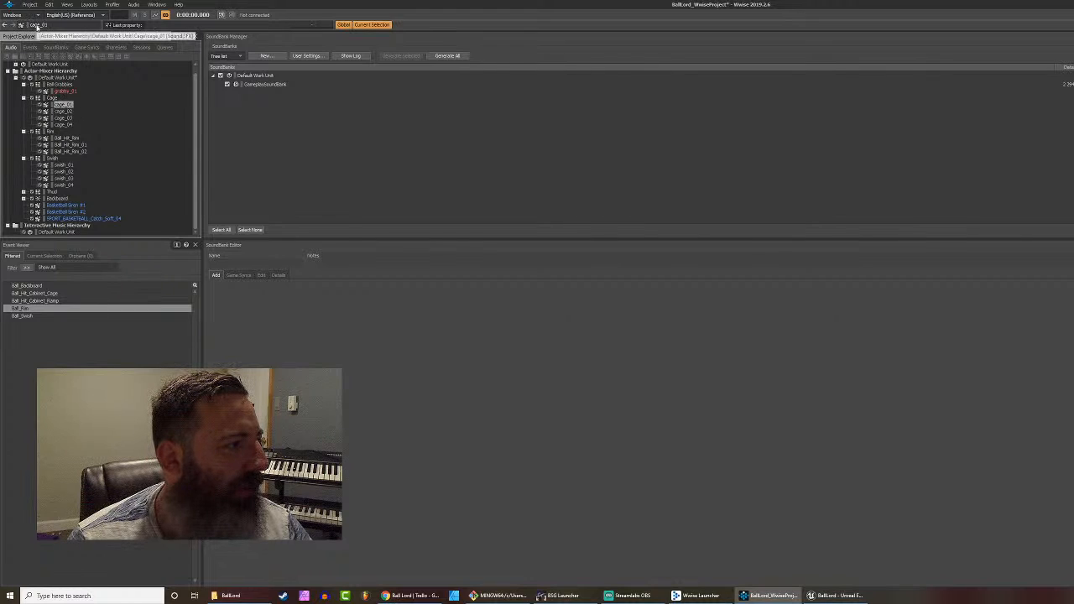
double_click(49, 105)
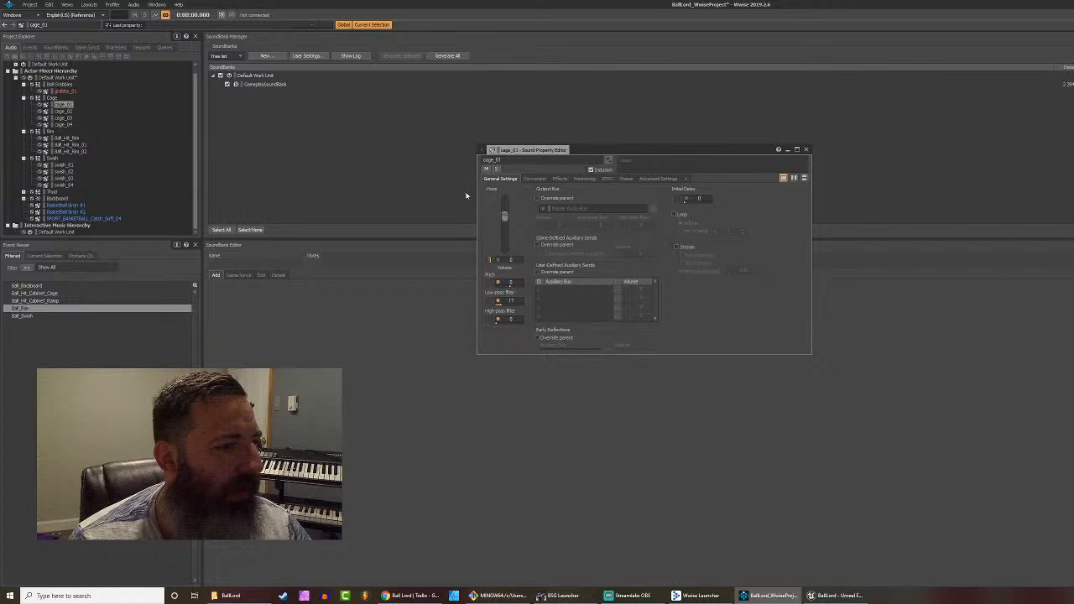
click(556, 178)
click(585, 179)
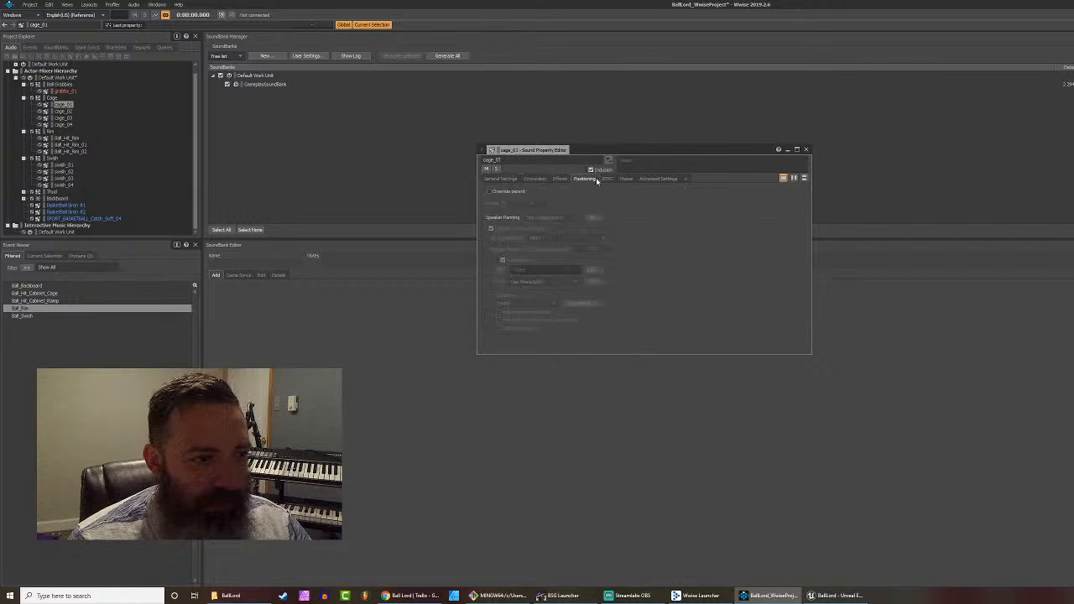
click(607, 179)
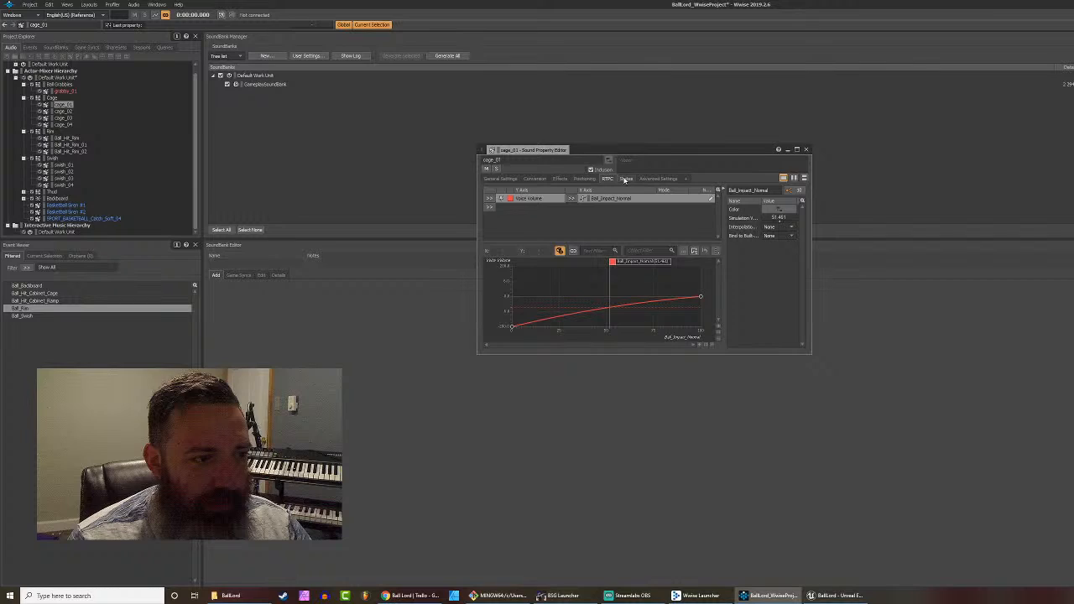
click(625, 179)
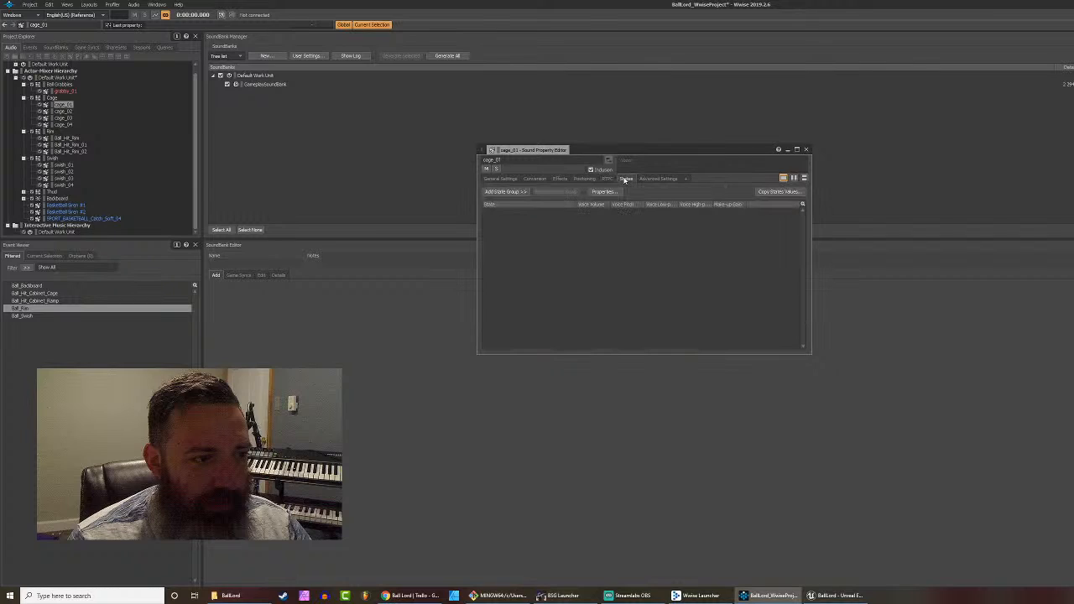
click(609, 181)
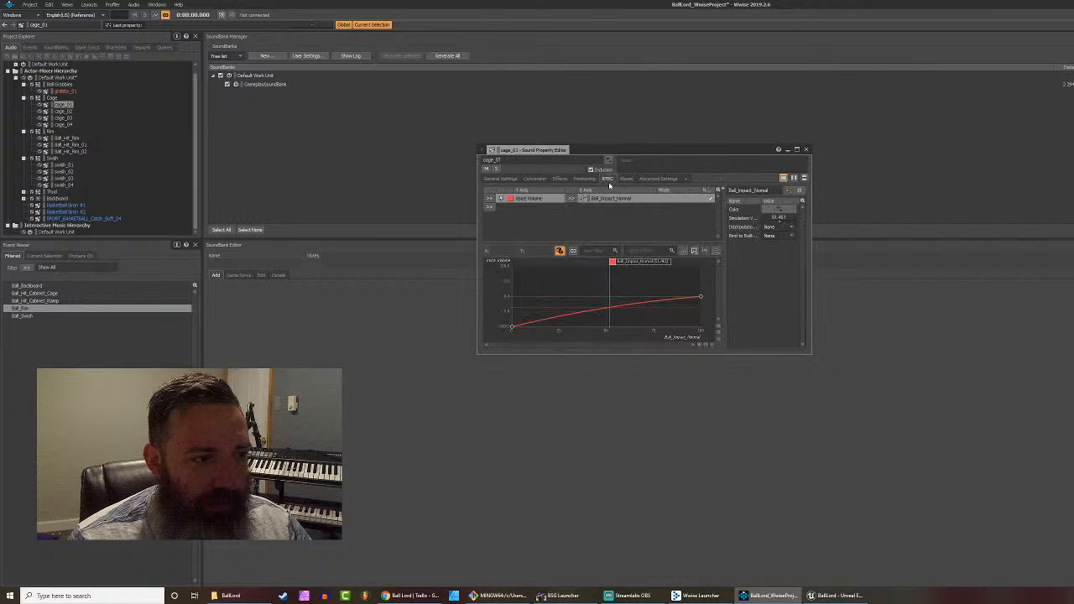
click(658, 178)
click(504, 179)
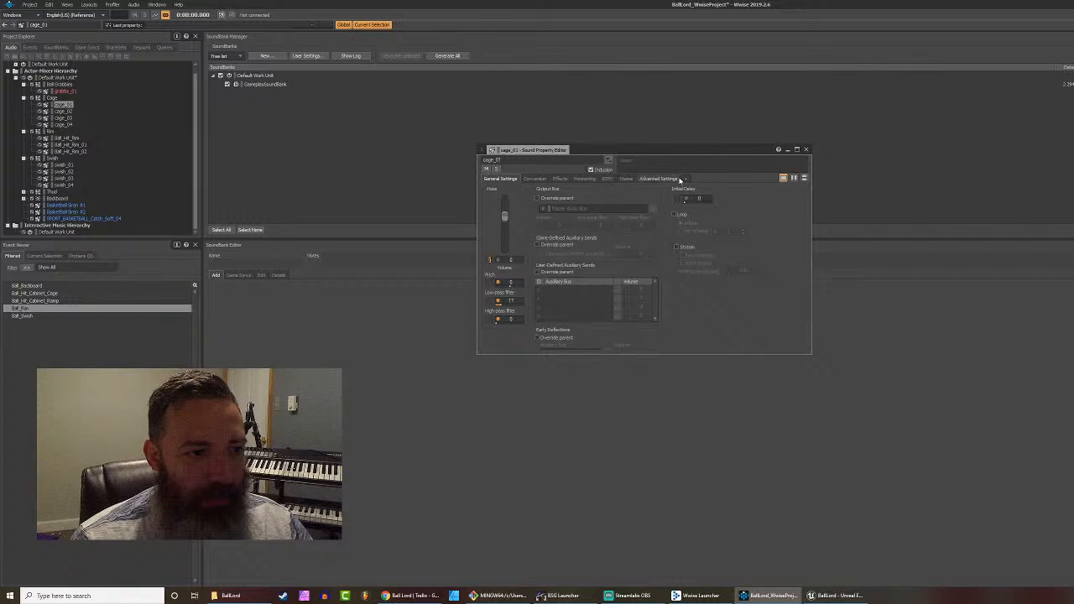
click(806, 150)
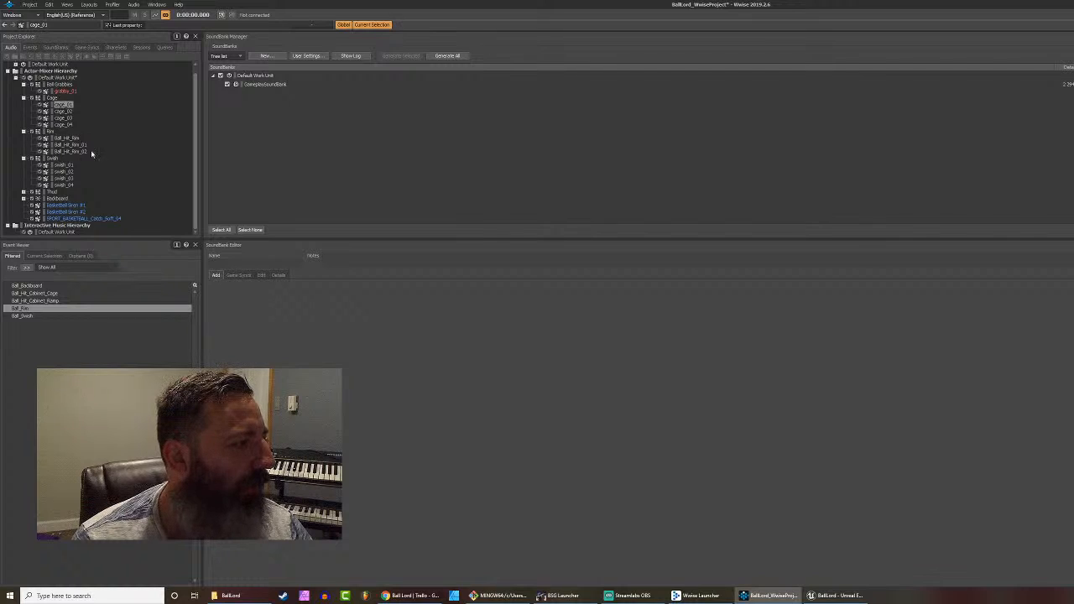
Step: Examine the general settings of the SPORT_BASKETBALL_Catch_Soft_04 sound and play it back
click(81, 219)
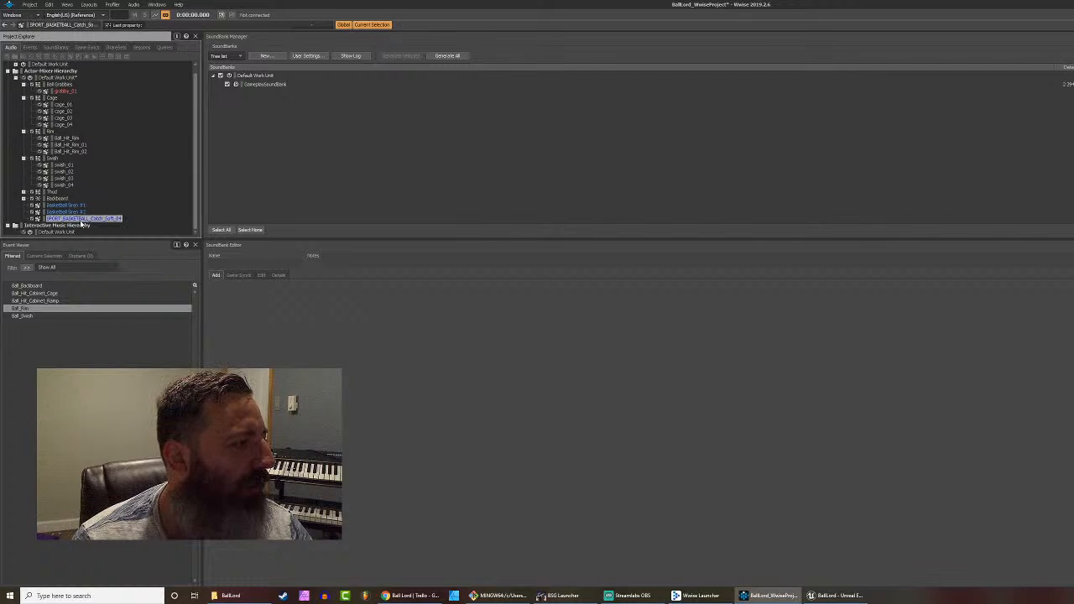
double_click(80, 219)
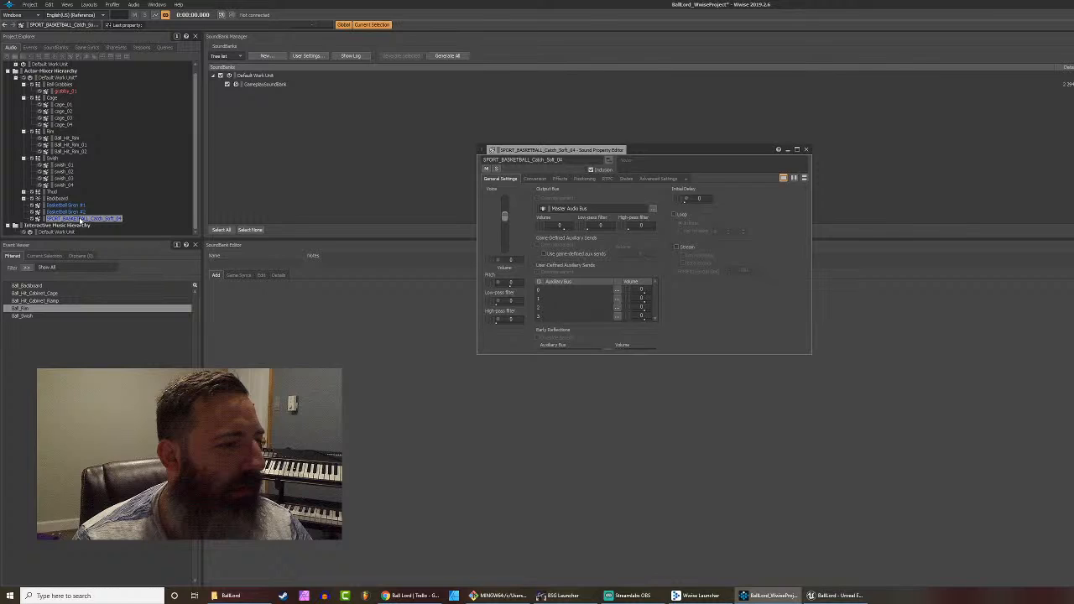
click(80, 221)
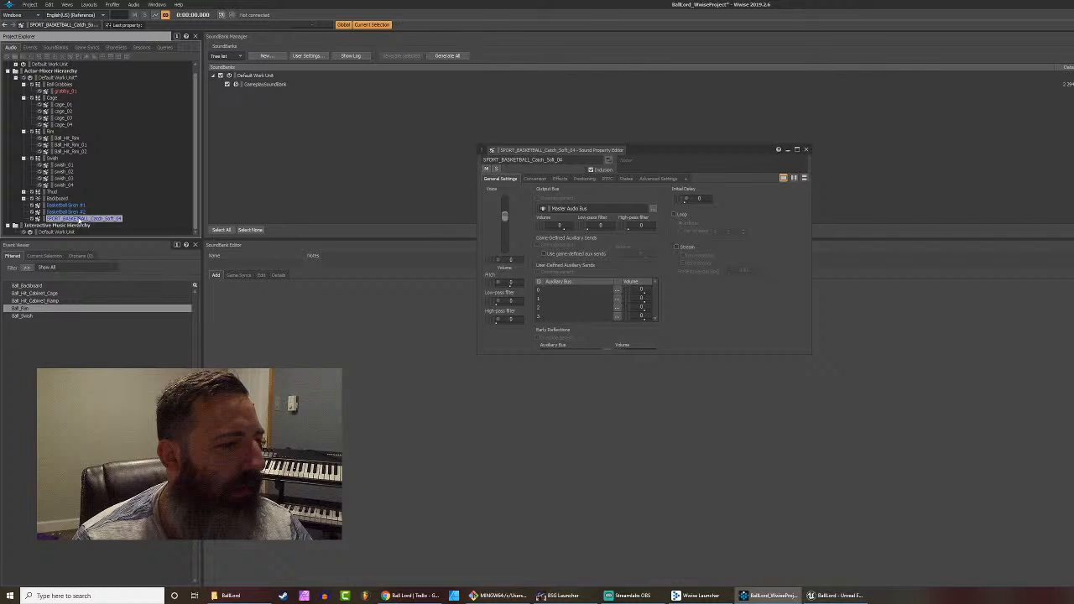
right_click(80, 219)
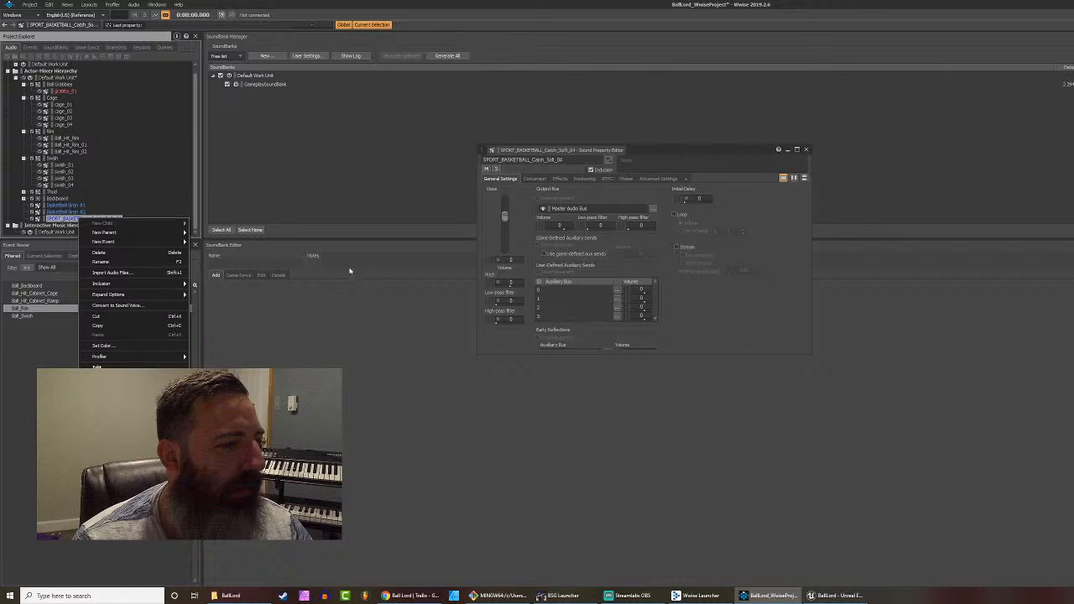
click(351, 271)
click(55, 218)
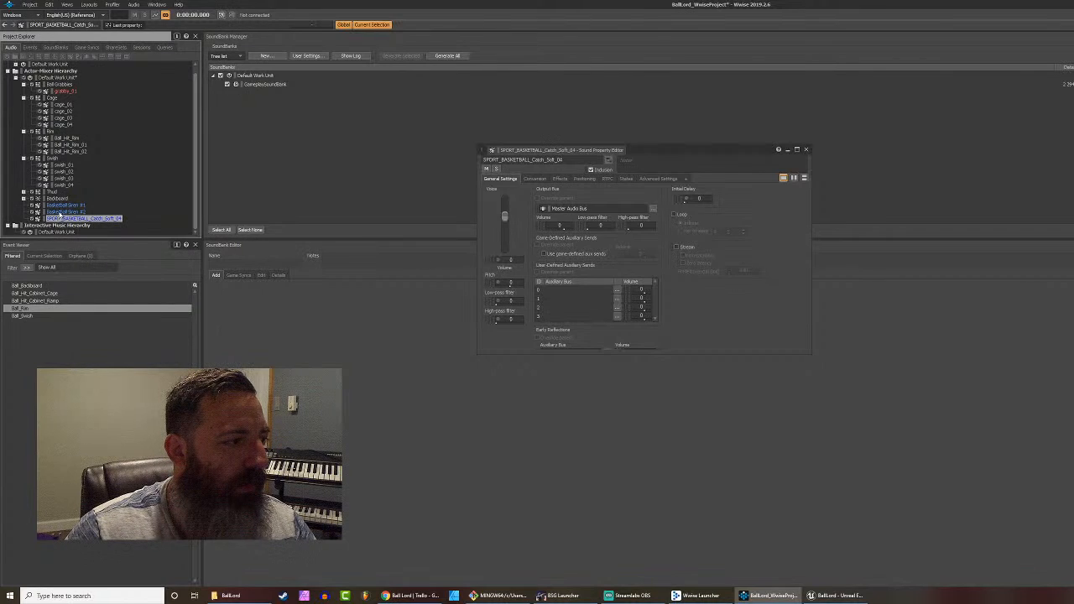
click(60, 213)
click(61, 219)
key(space)
Step: Delete the grabby_01 sound and move SPORT_BASKETBALL_Catch_Soft_04 into the Ball Grabbles container in its place
click(69, 92)
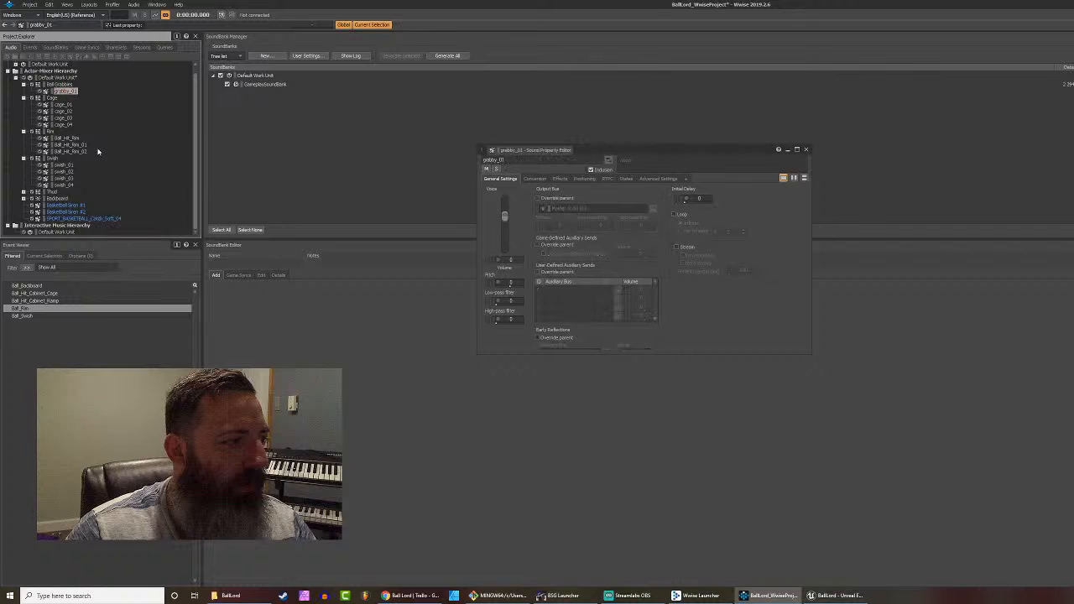
key(Delete)
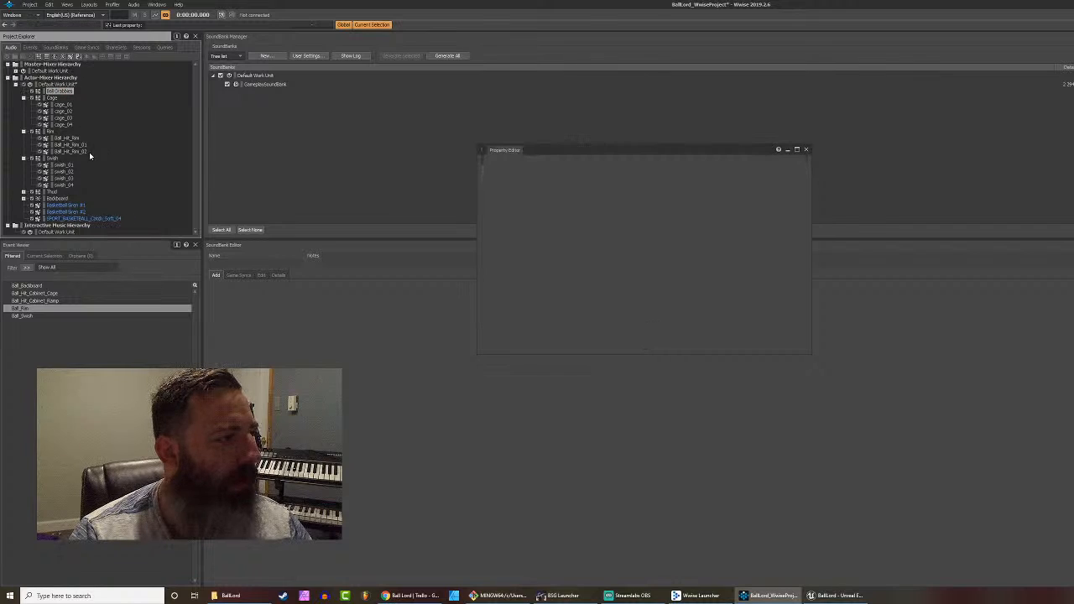
click(76, 220)
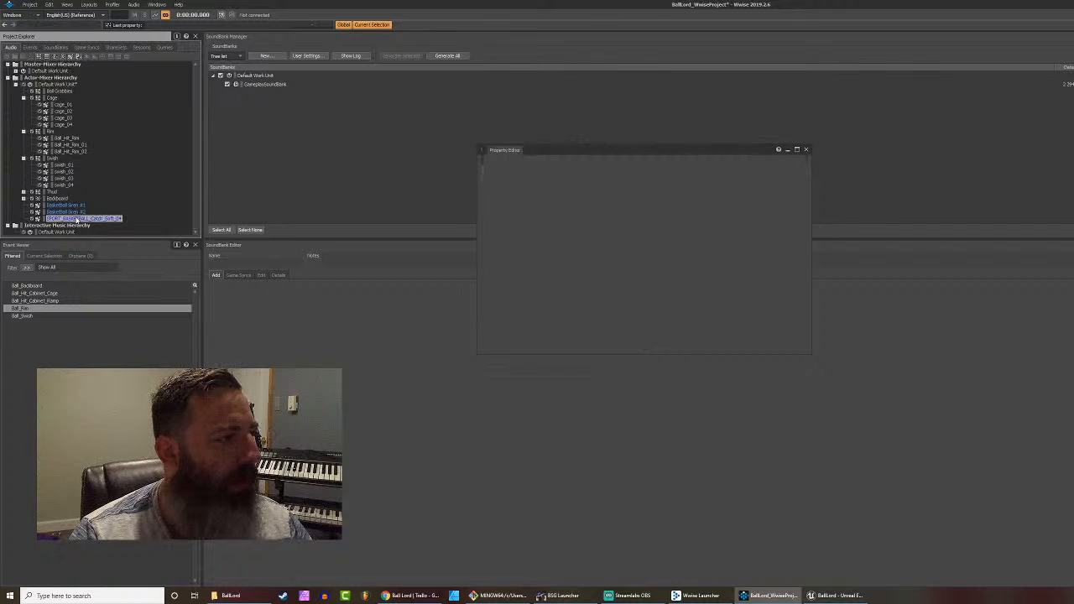
drag(67, 93, 66, 92)
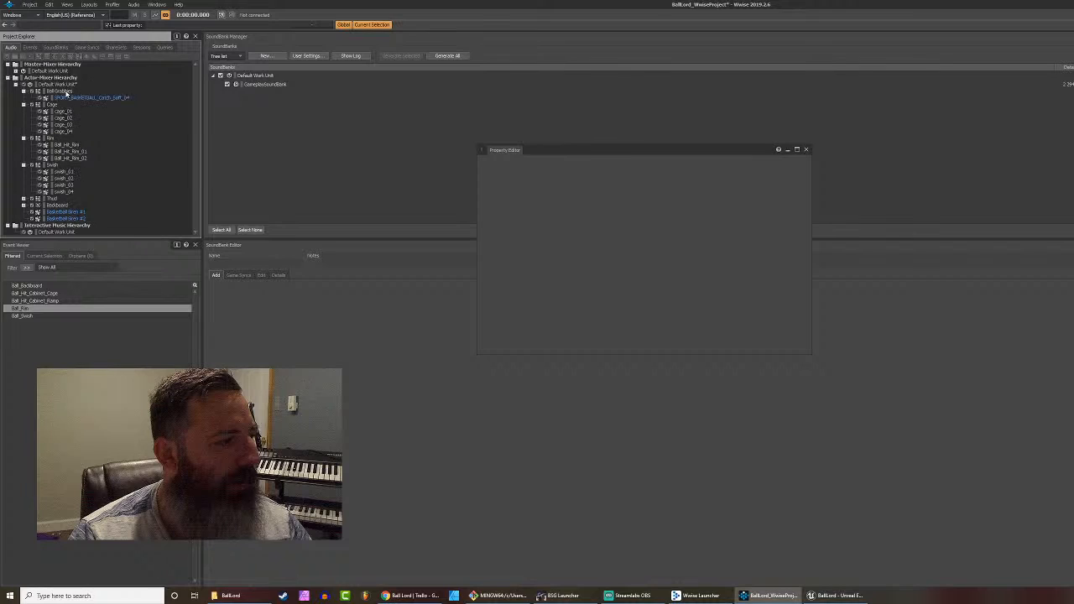
Step: Rename the SPORT_BASKETBALL_Catch_Soft_04 sound in Ball Grabbles as grabby_01 and play it back
click(79, 98)
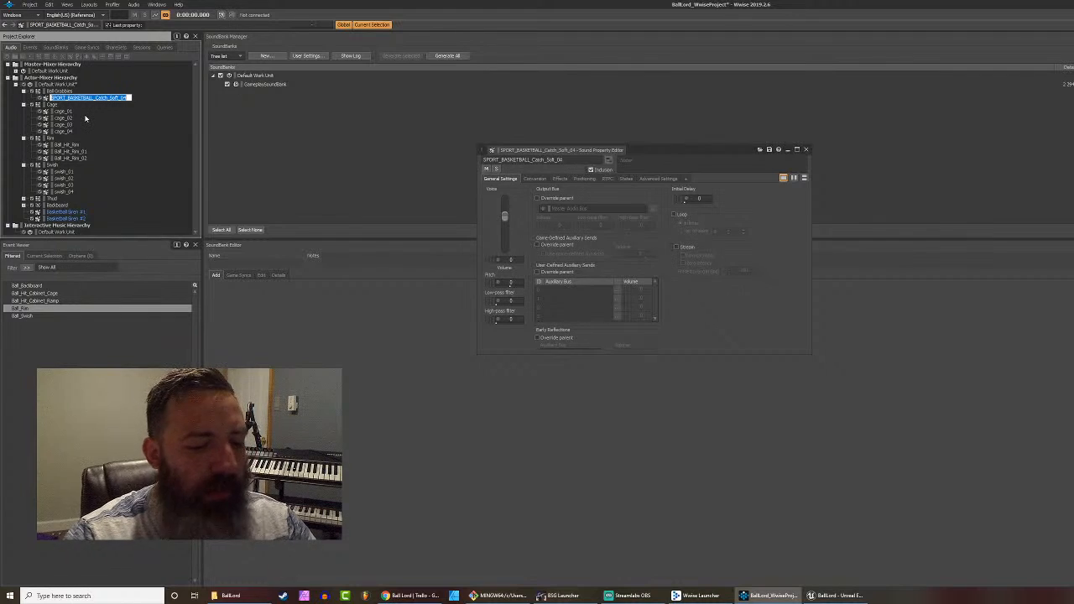
text(grab)
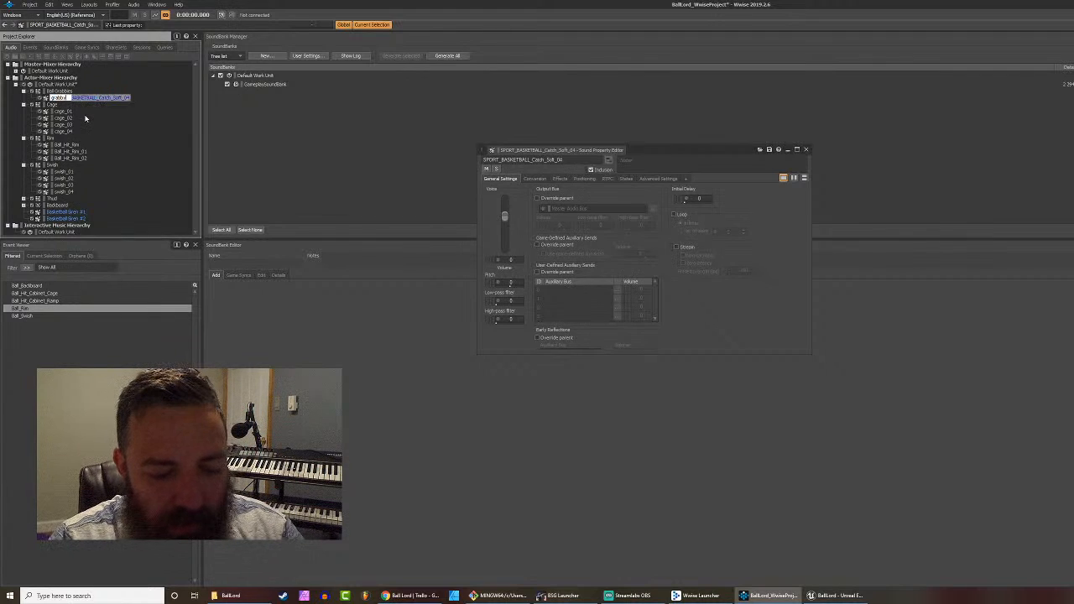
text(by_01)
key(Return)
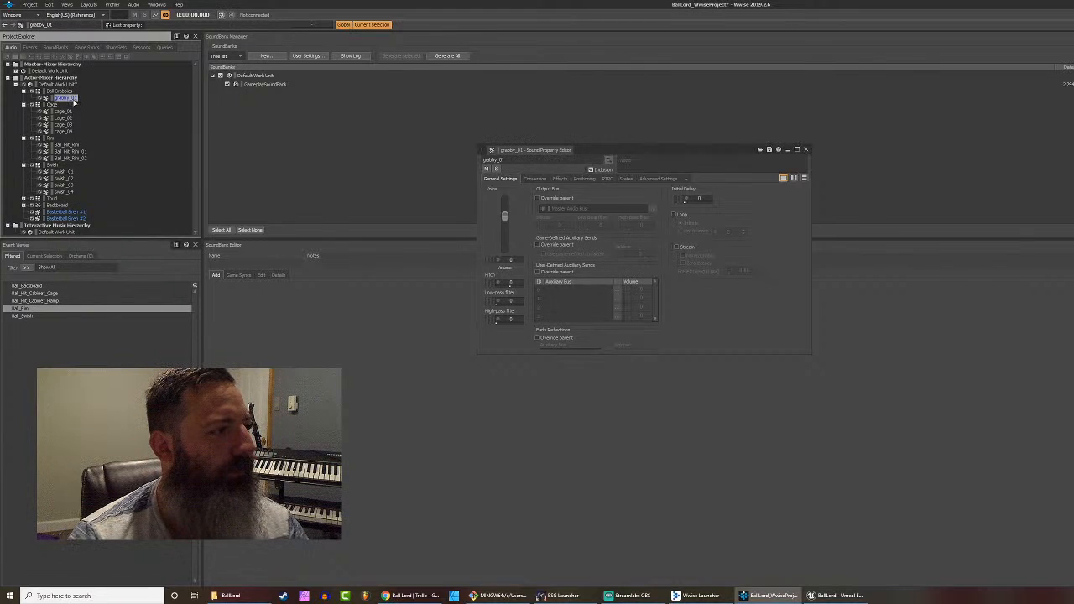
key(space)
key(space)
Step: Override the parent's output bus settings on the grabby_01 sound and play it back
click(64, 92)
click(67, 99)
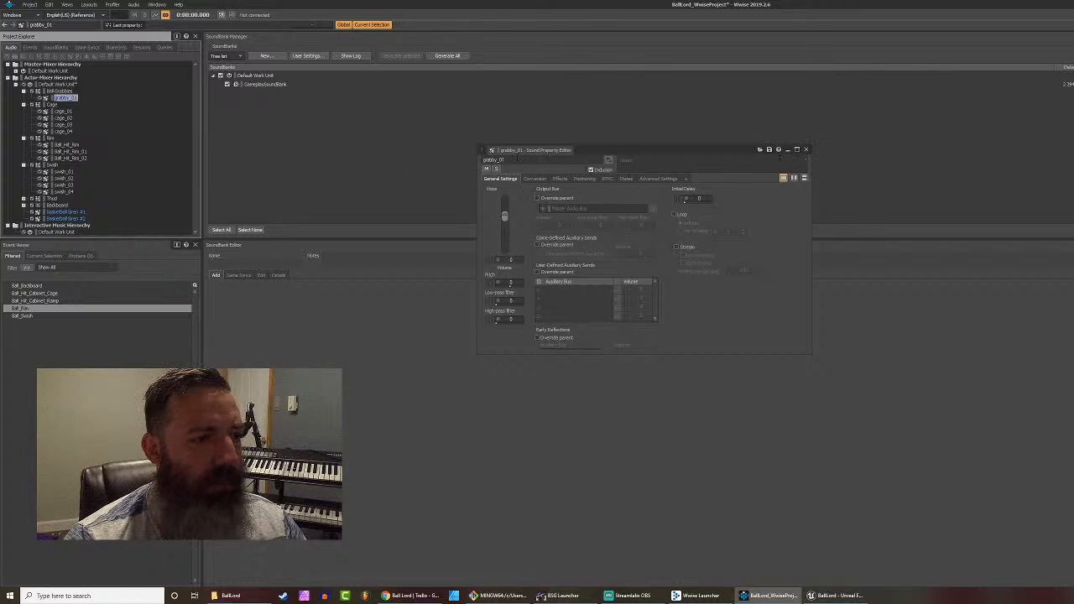
click(537, 198)
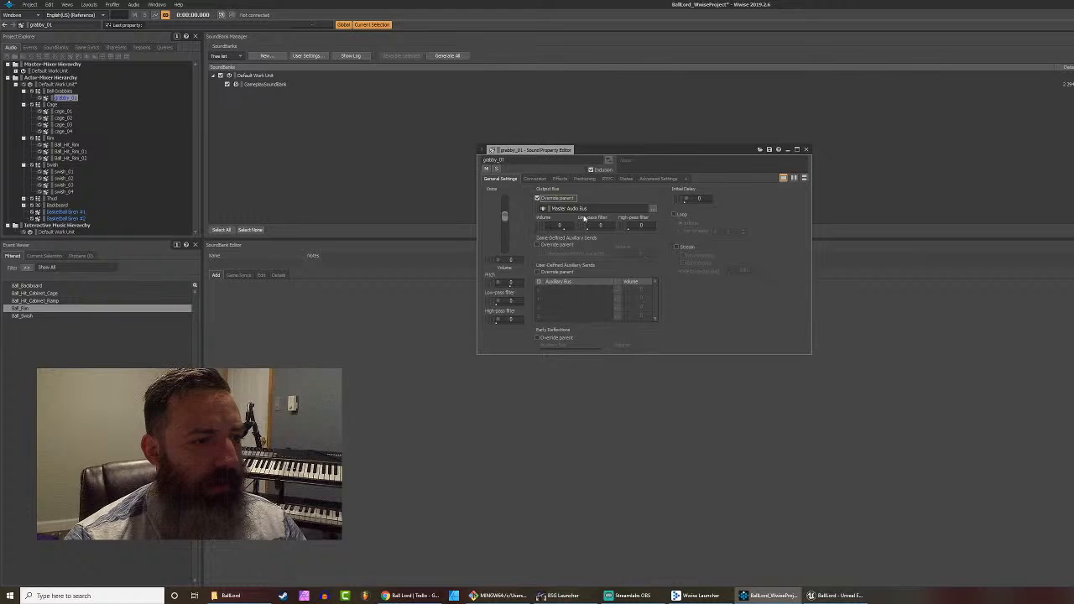
key(space)
key(space)
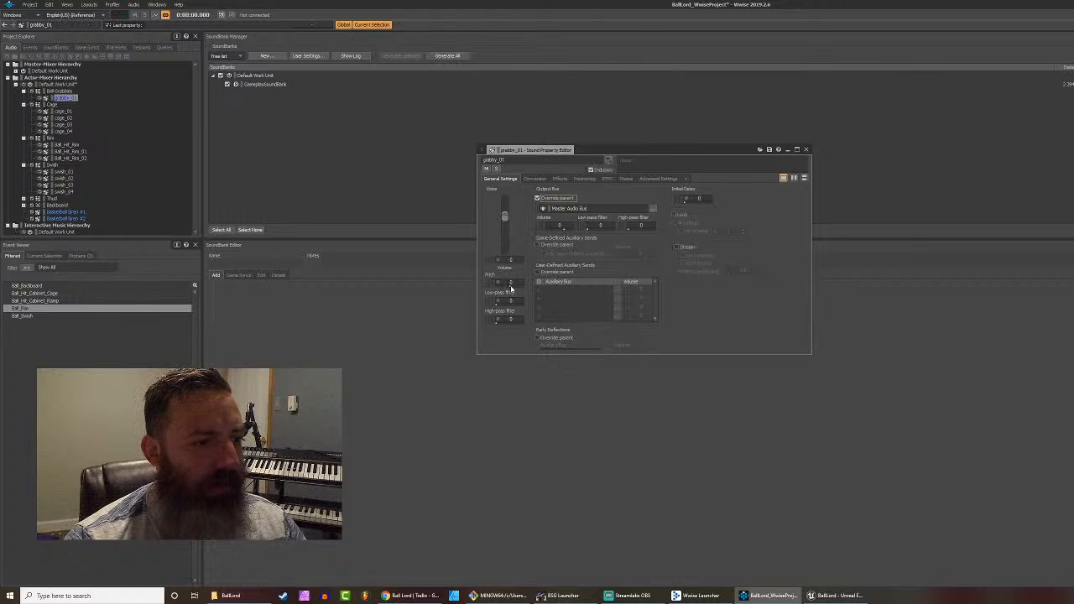
Step: Audition grabby_01 at different pitch offsets and reset its pitch to 0
key(space)
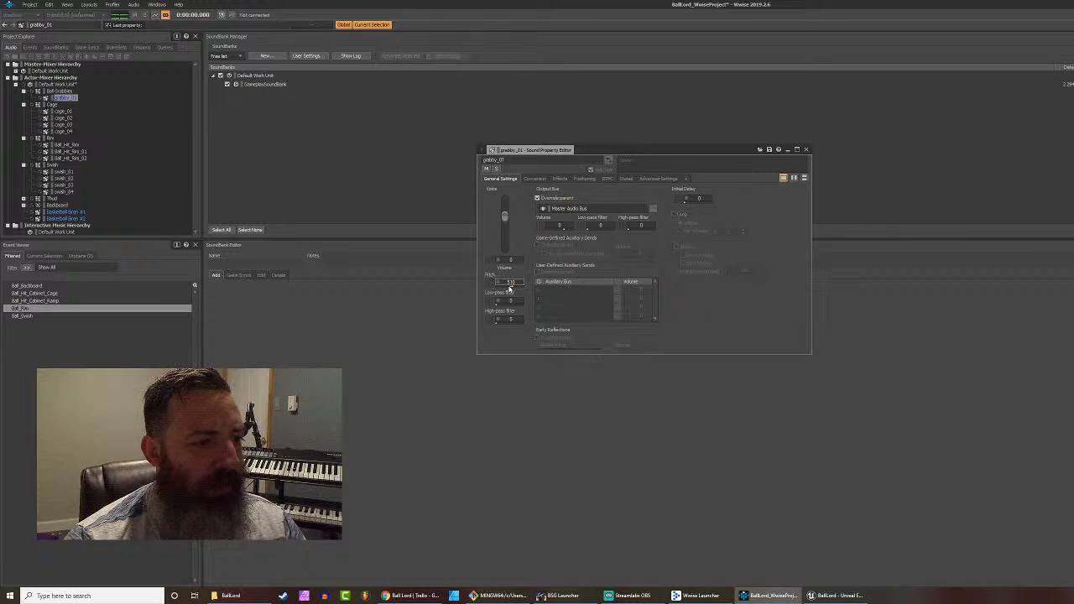
key(space)
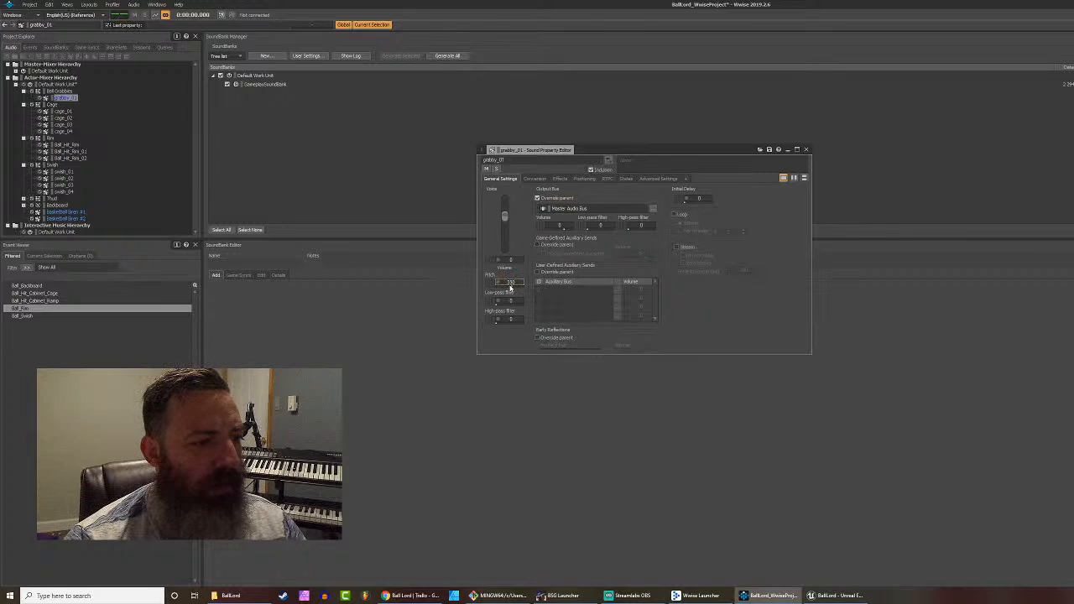
click(509, 284)
drag(510, 291, 509, 291)
key(space)
drag(511, 288, 506, 291)
click(510, 288)
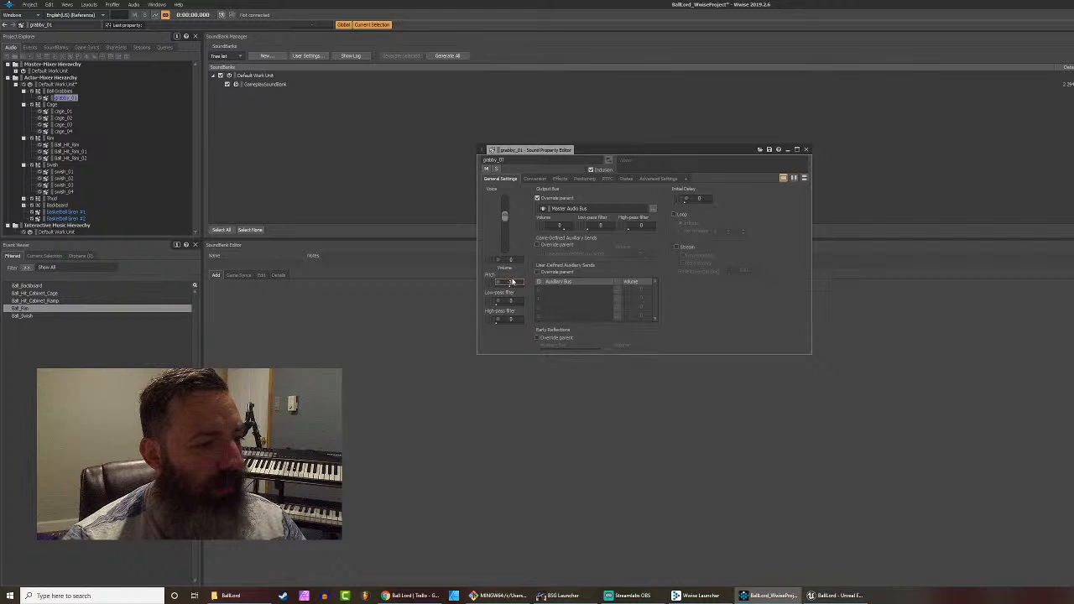
text(0)
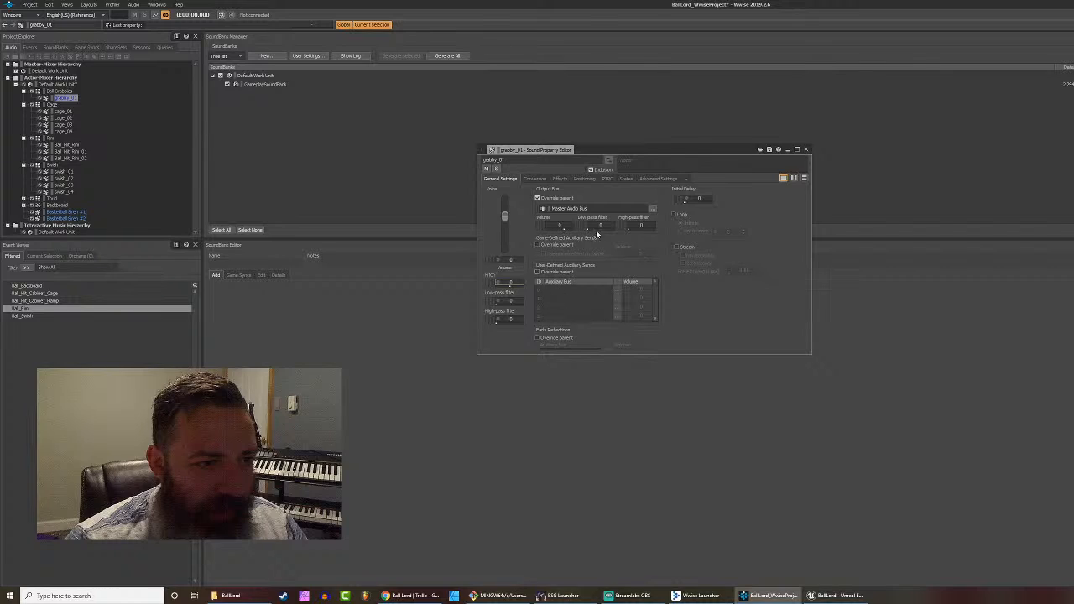
Step: Override the parent's effect settings on the grabby_01 sound
click(536, 181)
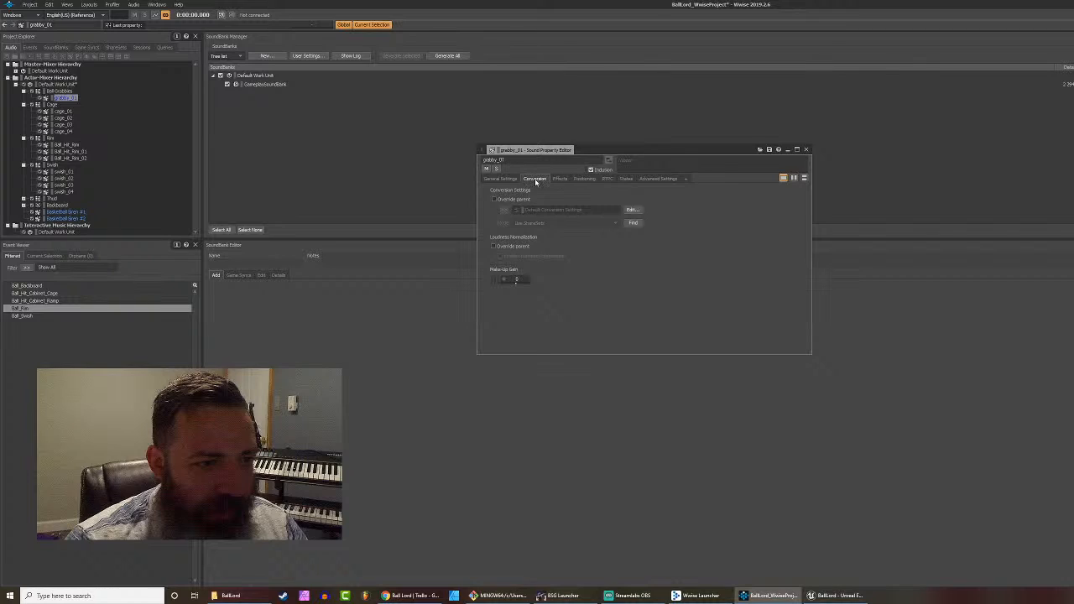
click(558, 180)
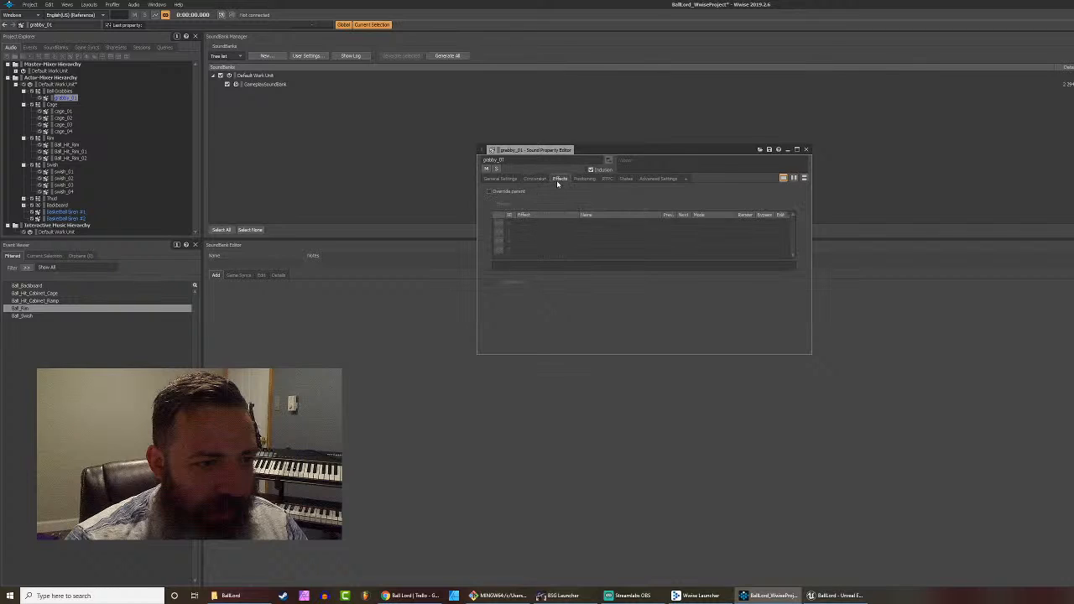
click(489, 191)
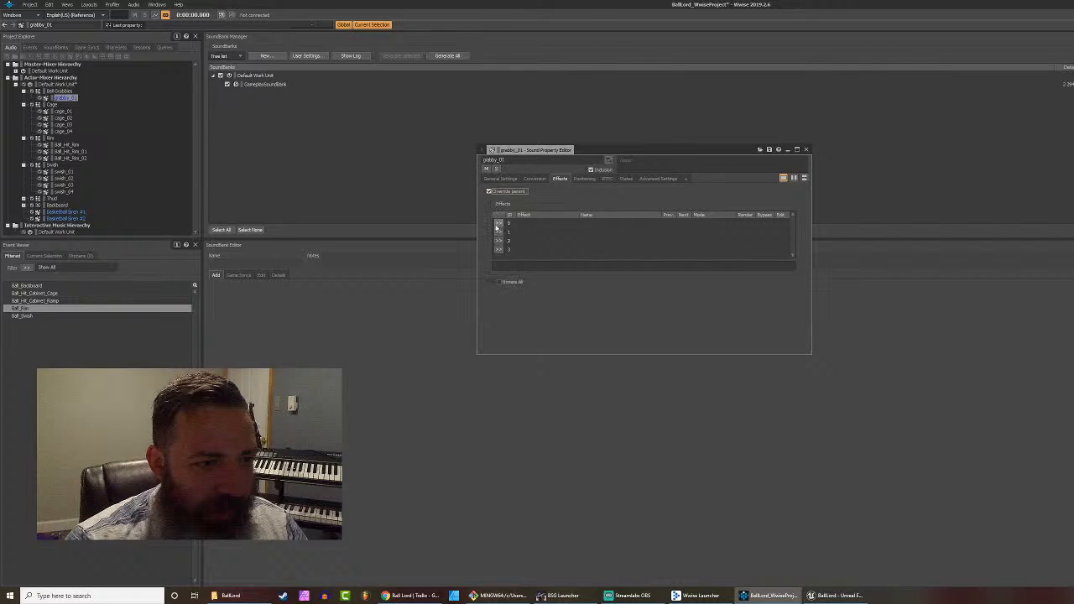
Step: Add a new Wwise Pitch Shifter effect to grabby_01's first effect slot, stored in the Default Work Unit as New_Wwise_Pitch_Shifter
click(498, 225)
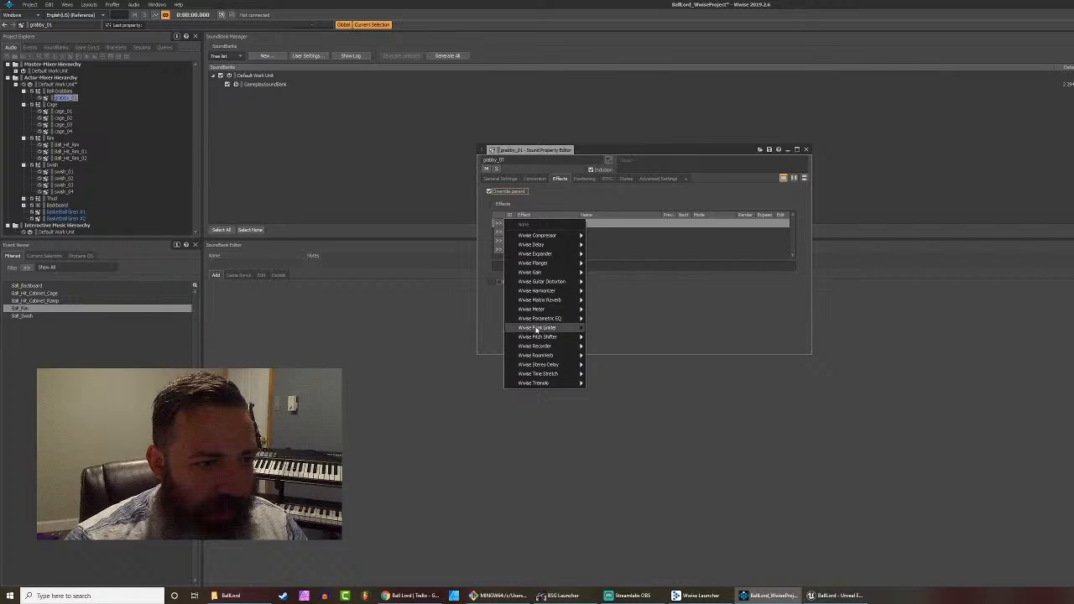
mouse_move(538, 338)
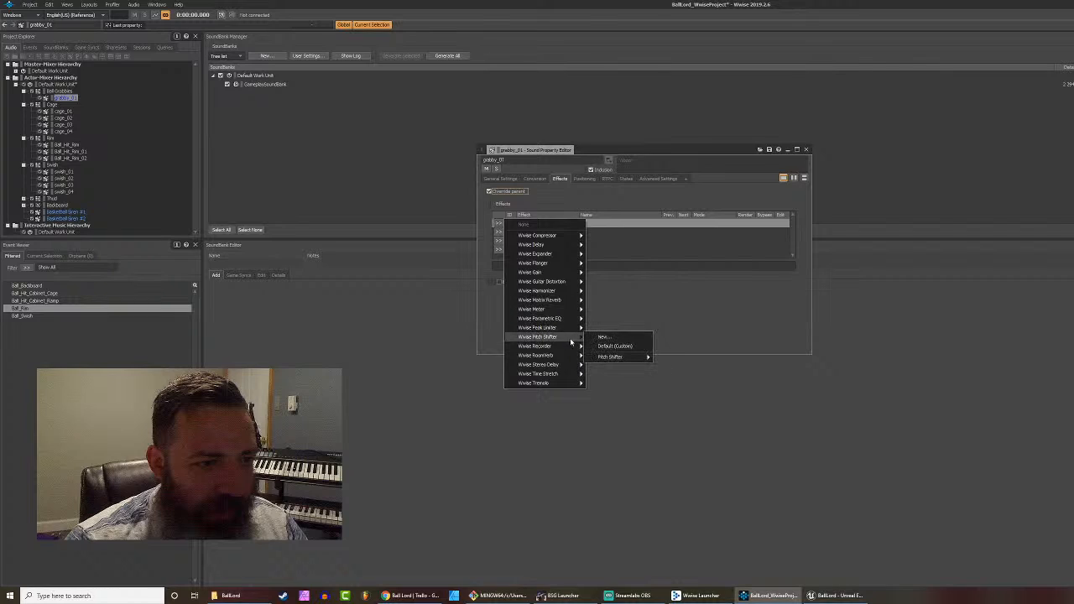
mouse_move(615, 361)
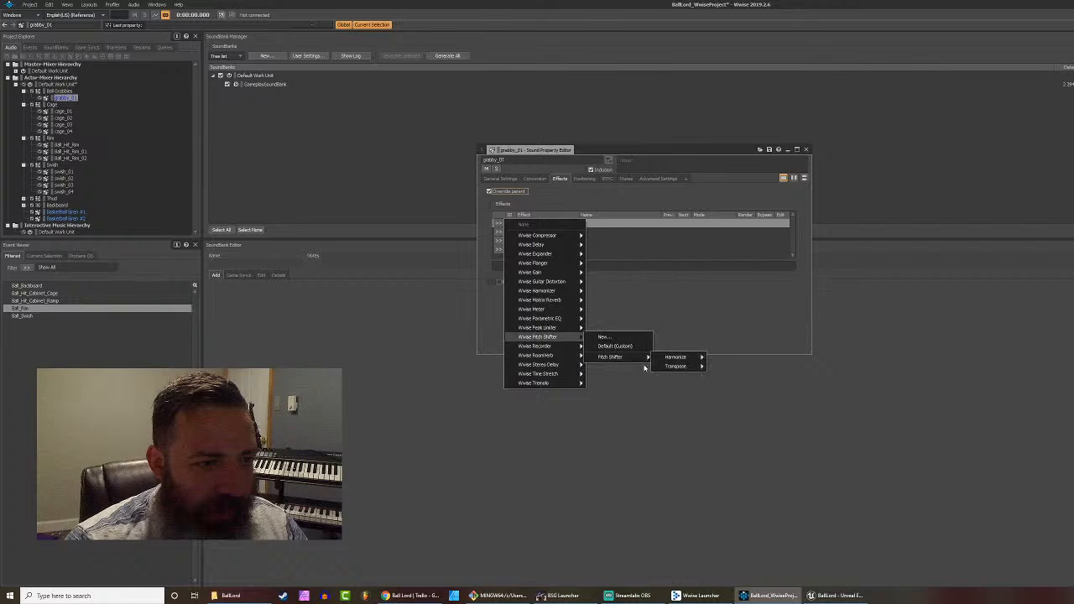
mouse_move(672, 371)
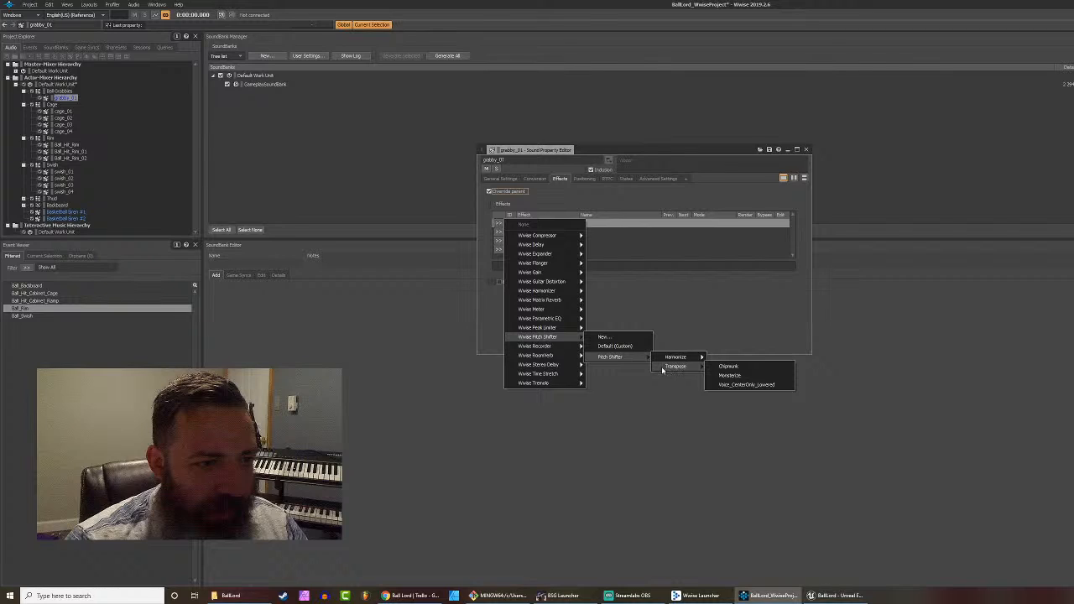
click(606, 336)
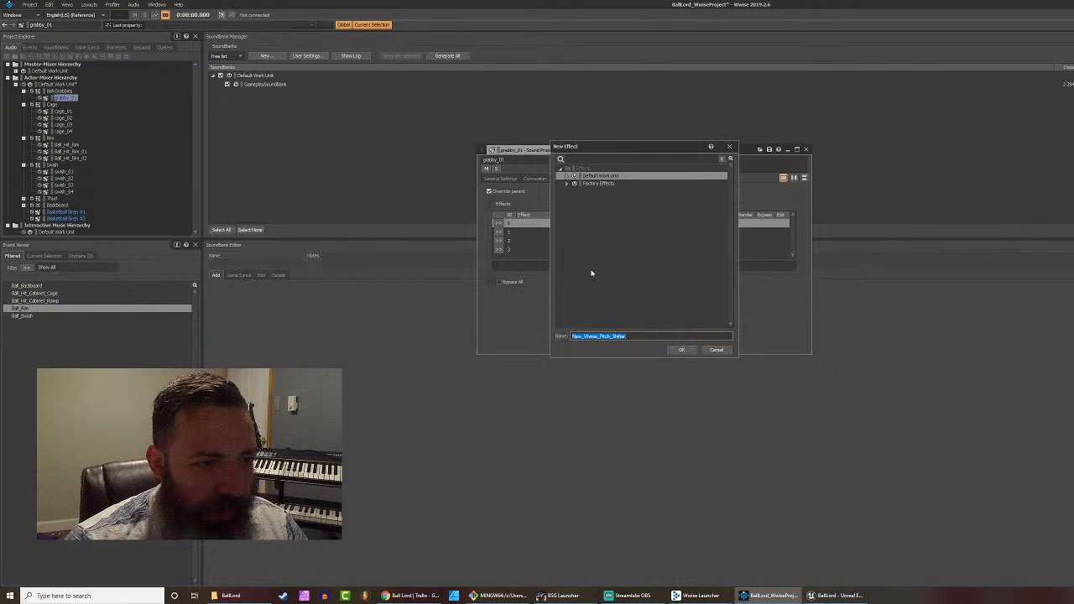
click(568, 176)
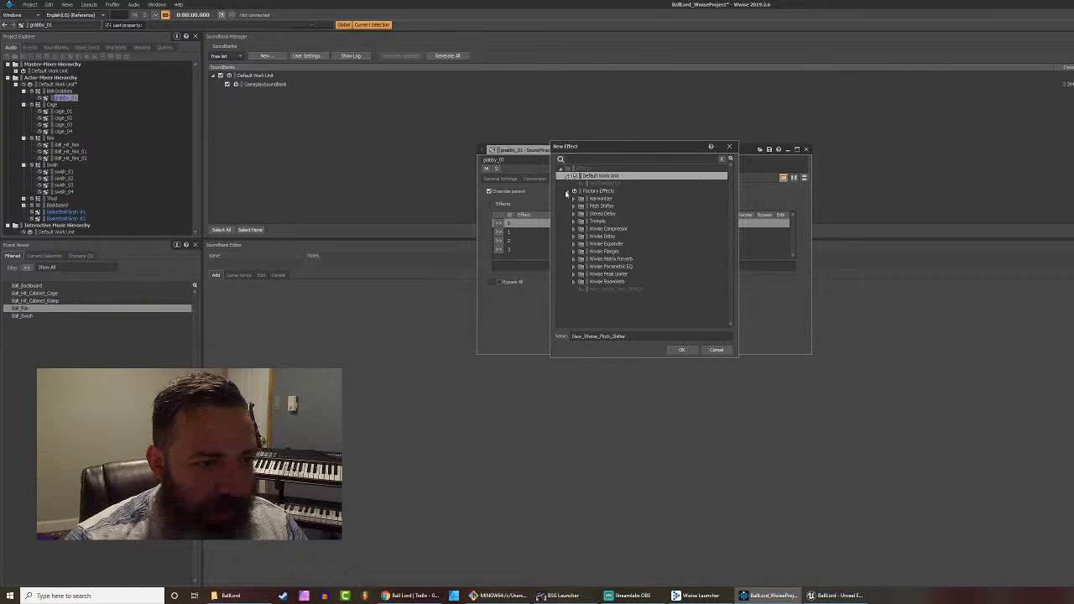
click(567, 191)
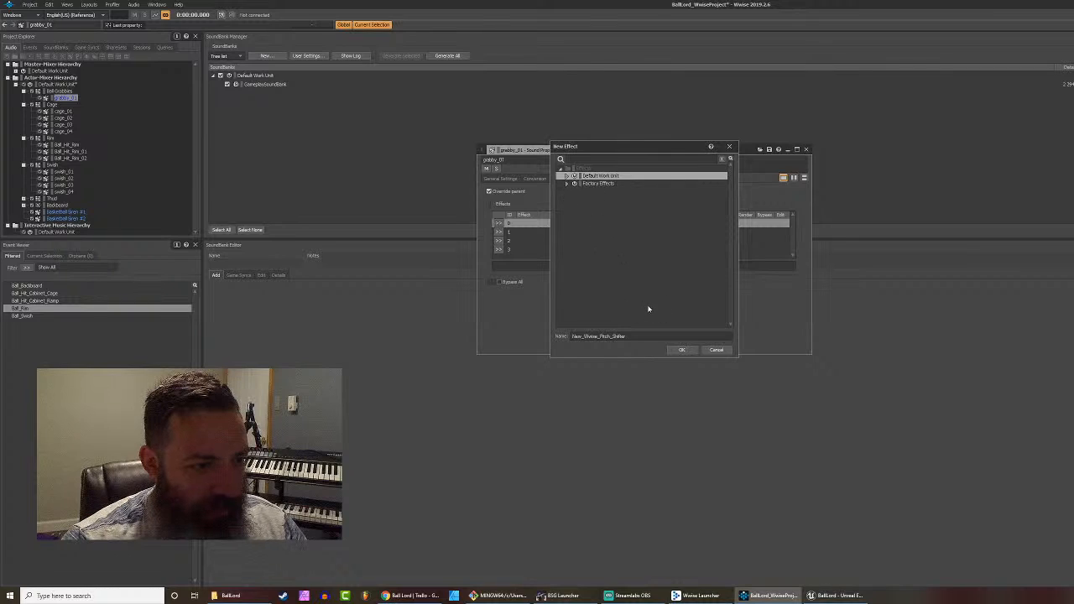
click(681, 351)
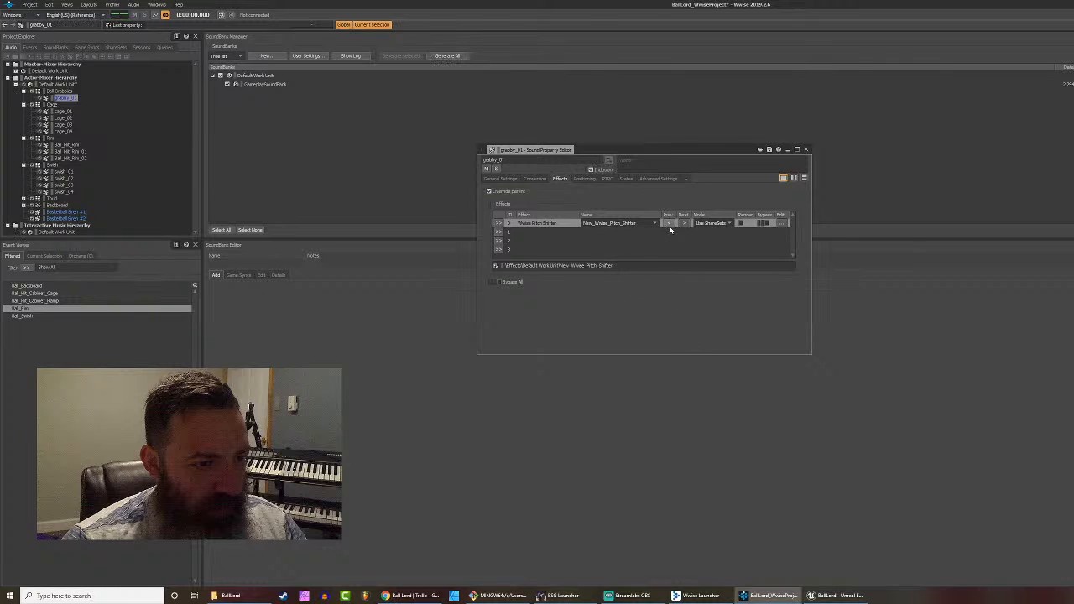
Step: Enable rendering for the pitch shifter effect and play grabby_01 back
click(741, 224)
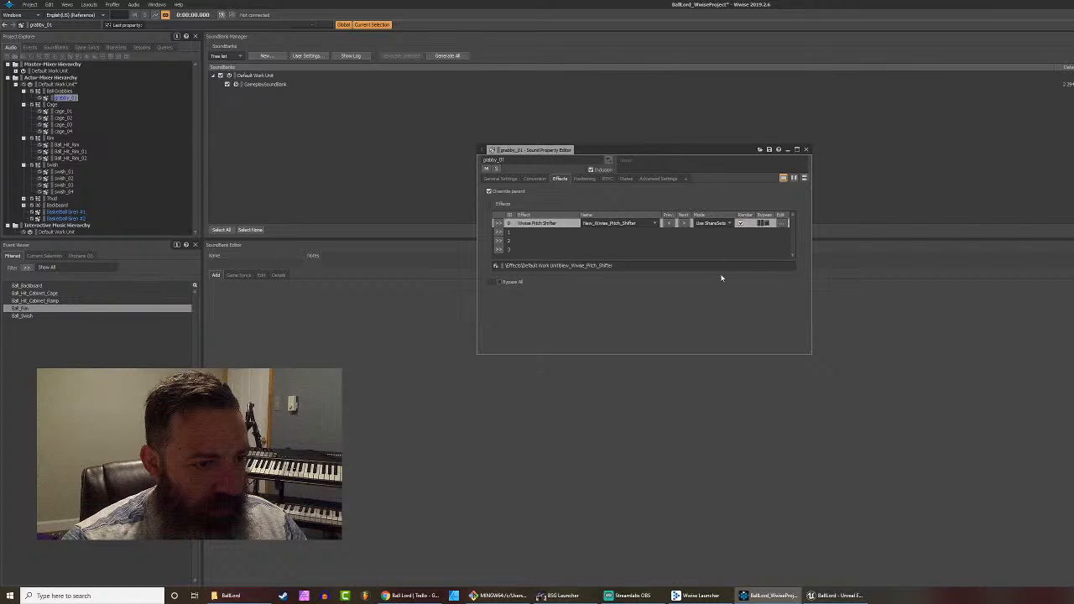
click(412, 135)
key(space)
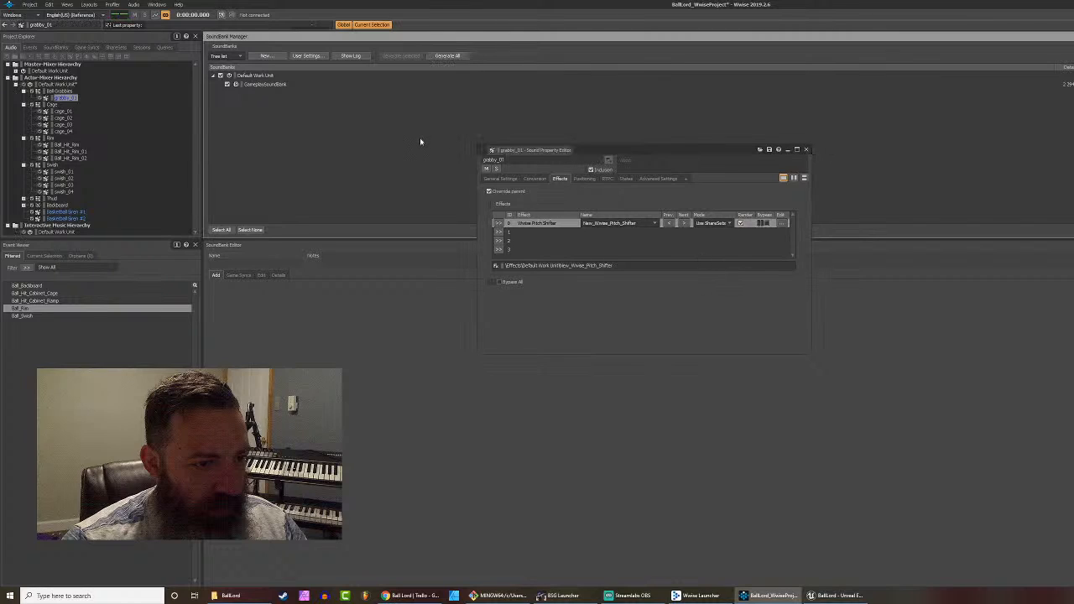
key(space)
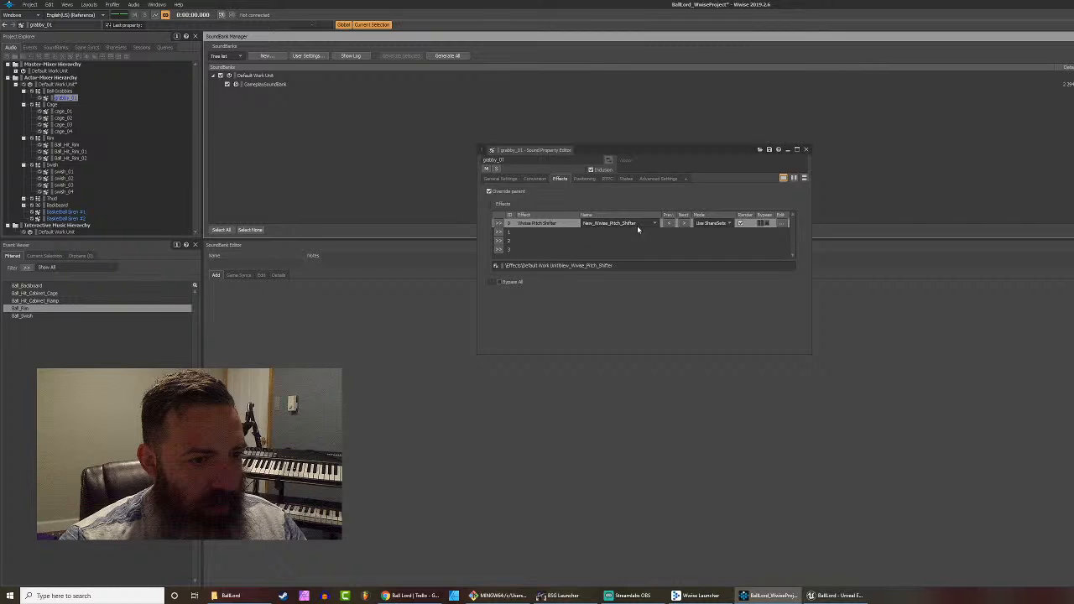
Step: Audition grabby_01 with the pitch shifter's Pitch Shift set to 100 and to 200
click(537, 224)
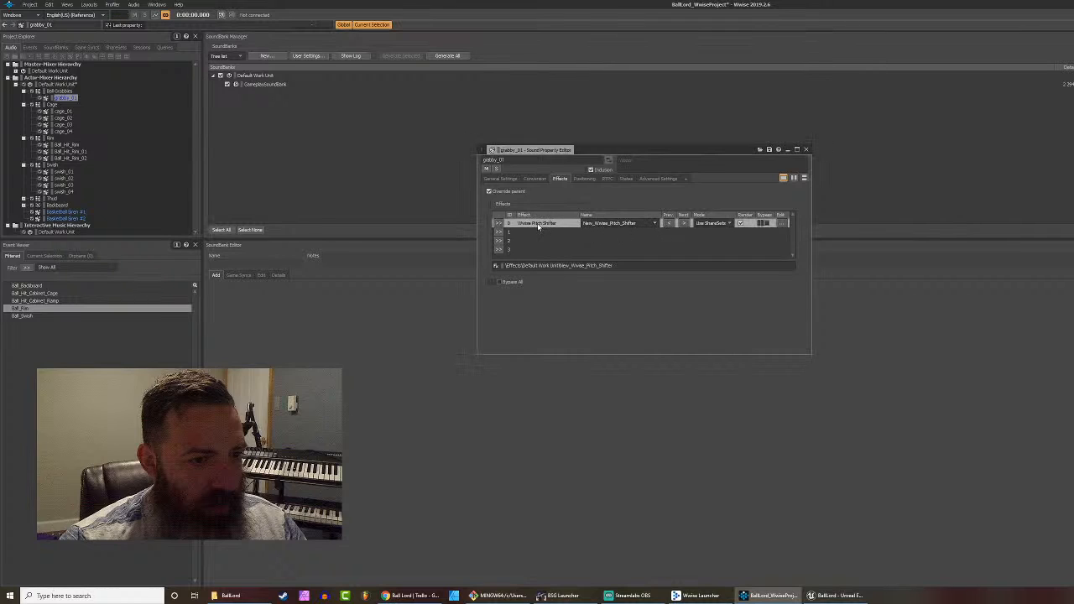
double_click(538, 225)
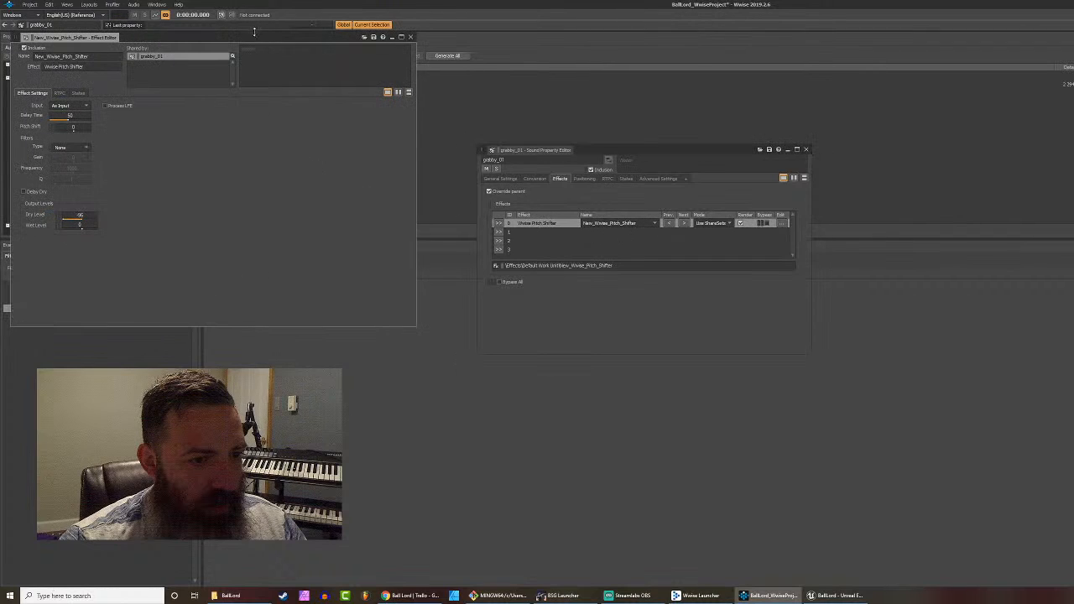
drag(254, 31, 965, 222)
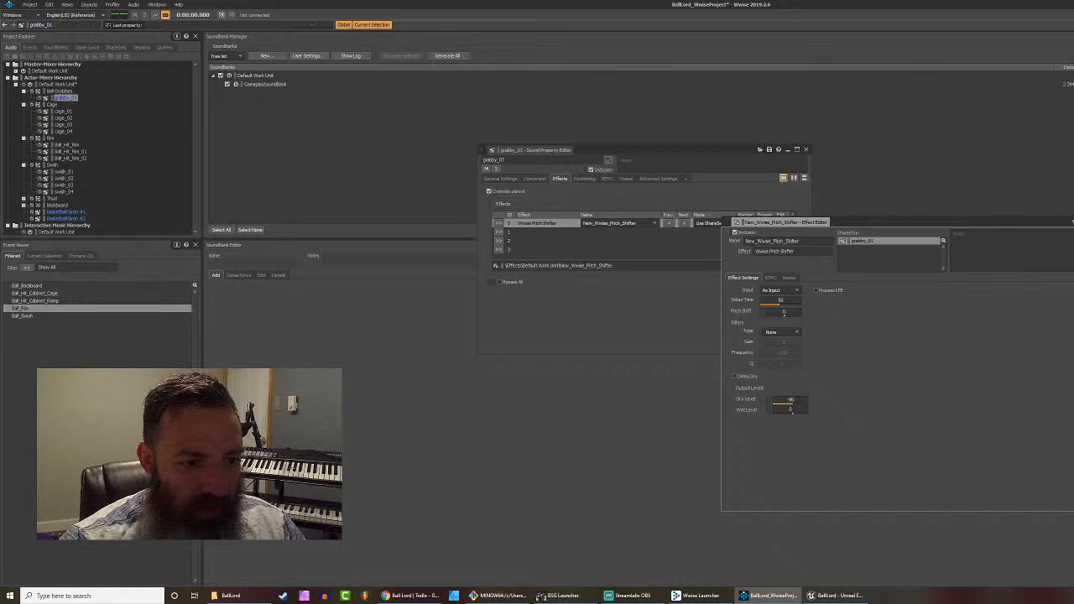
double_click(785, 312)
text(100)
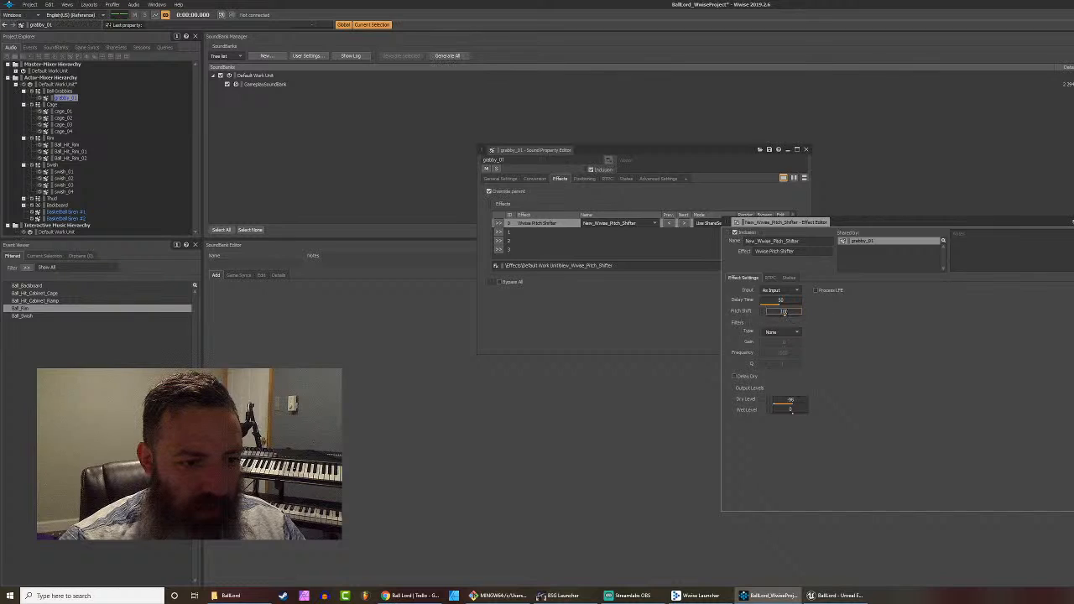
click(785, 312)
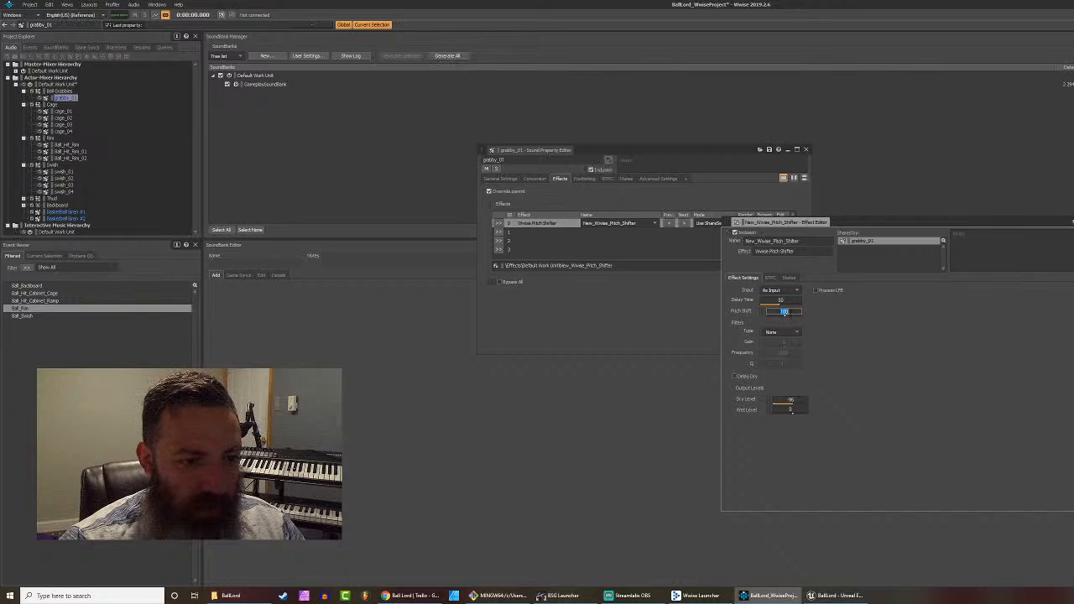
mouse_move(784, 317)
mouse_down()
mouse_move(801, 321)
mouse_move(772, 319)
mouse_move(782, 319)
mouse_up()
key(space)
key(space)
key(space)
key(space)
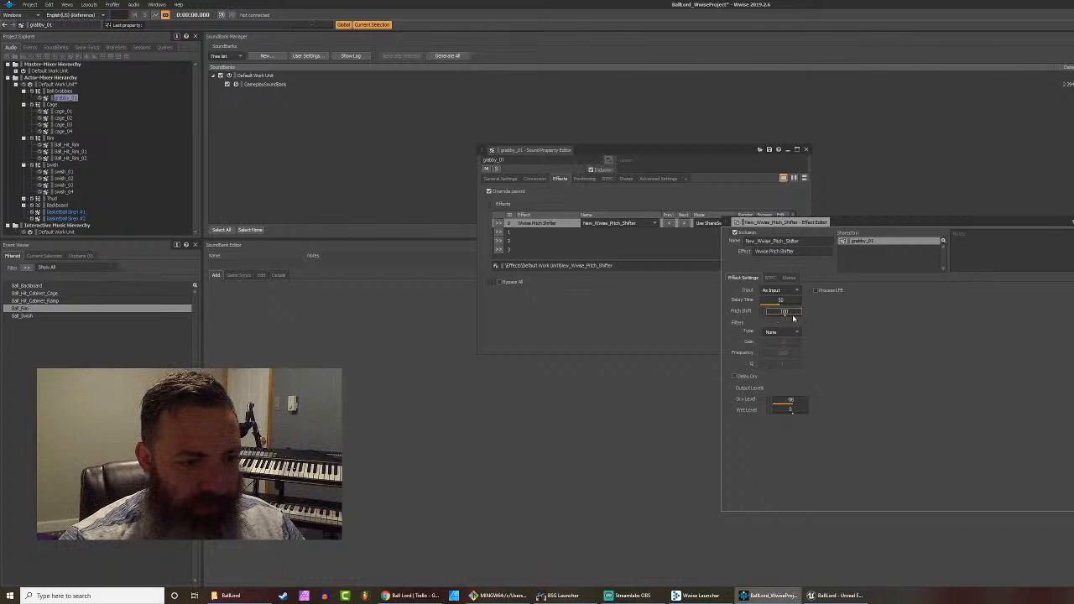
key(space)
key(space)
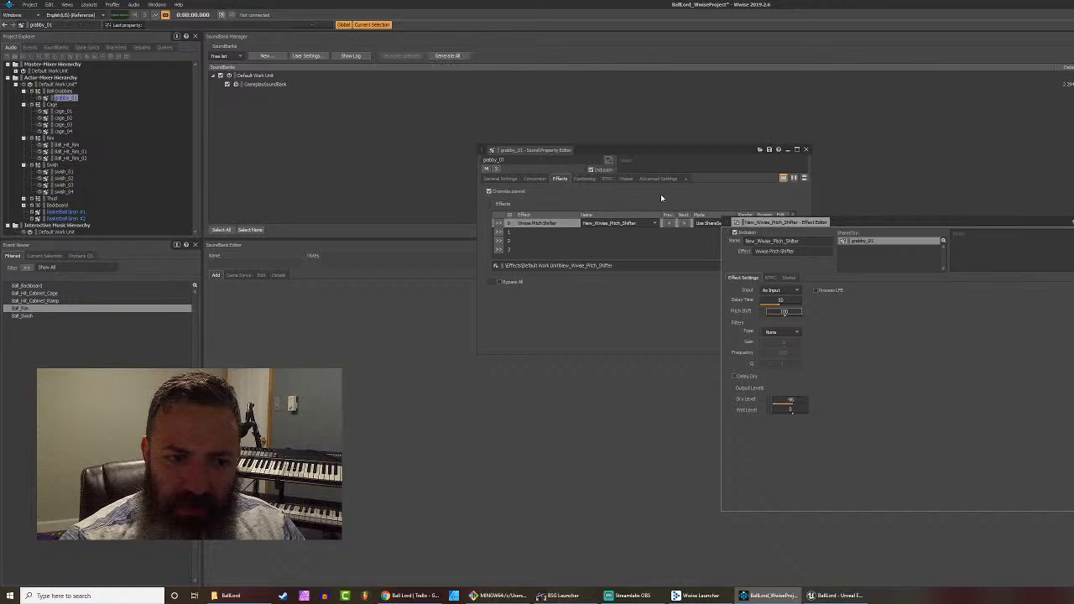
drag(785, 312, 784, 318)
key(space)
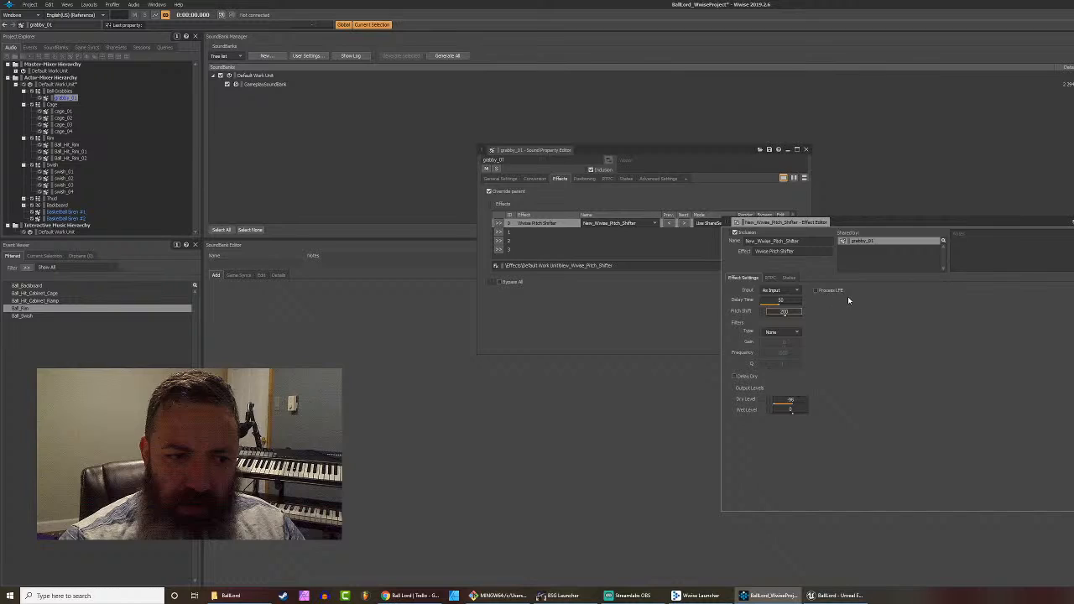
Step: Examine the pitch shifter's RTPC and States settings and close its effect editor
click(770, 277)
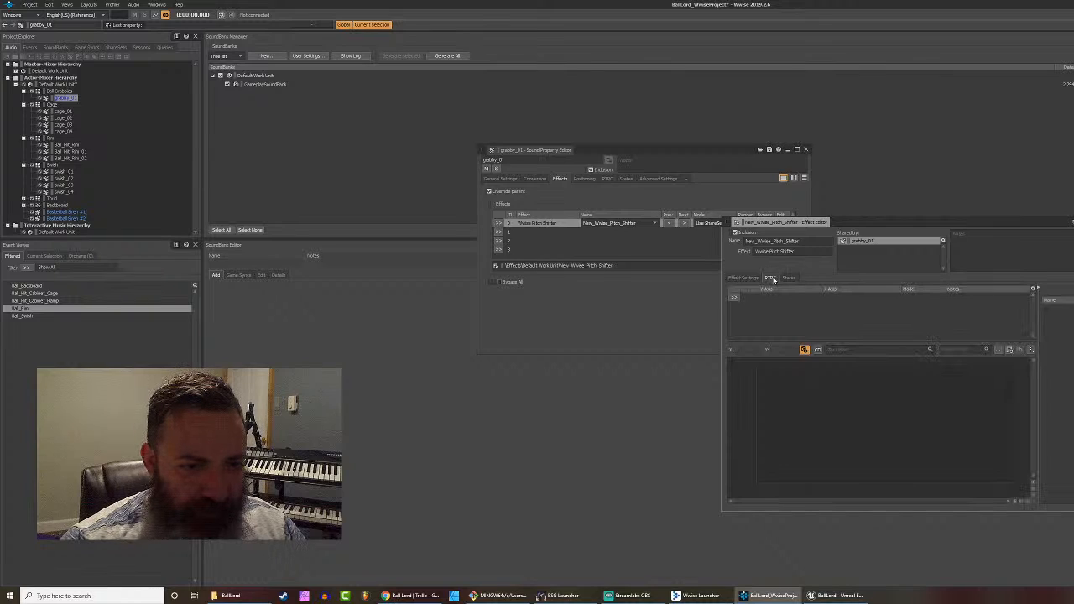
click(789, 281)
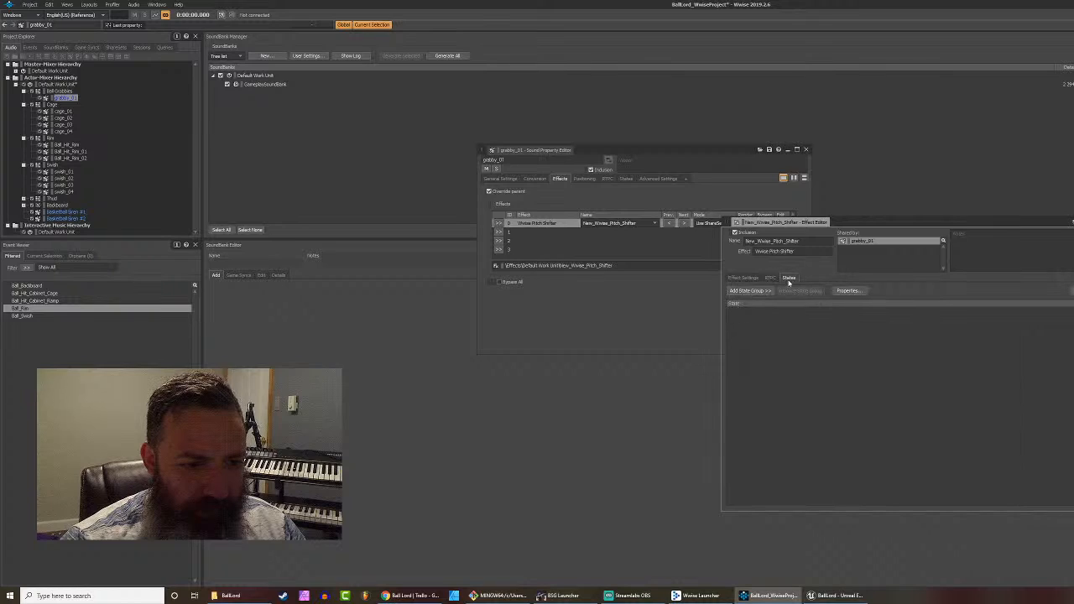
click(771, 278)
click(745, 278)
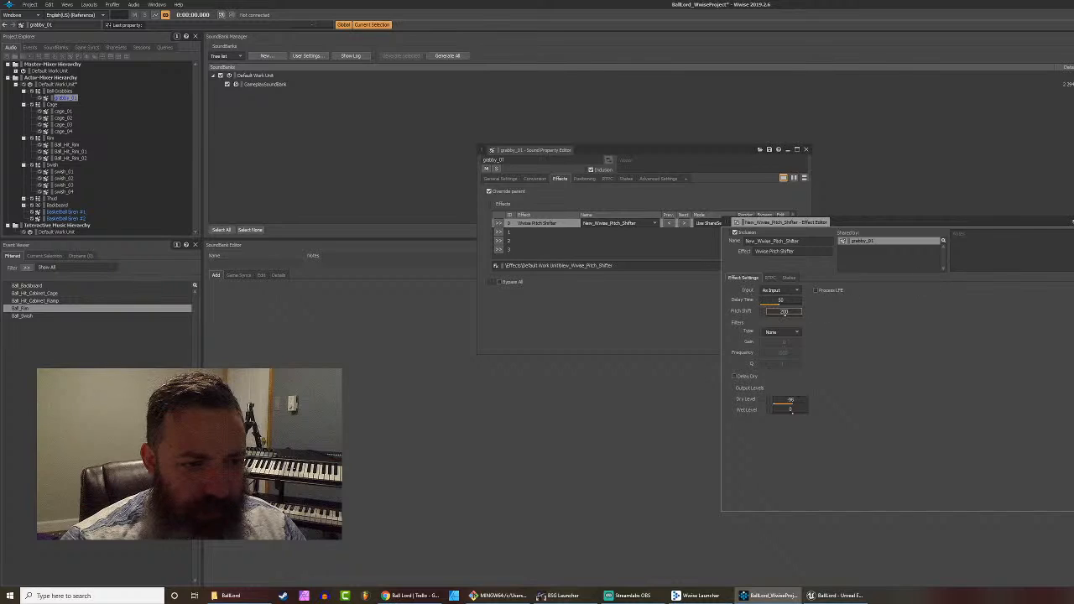
key(Escape)
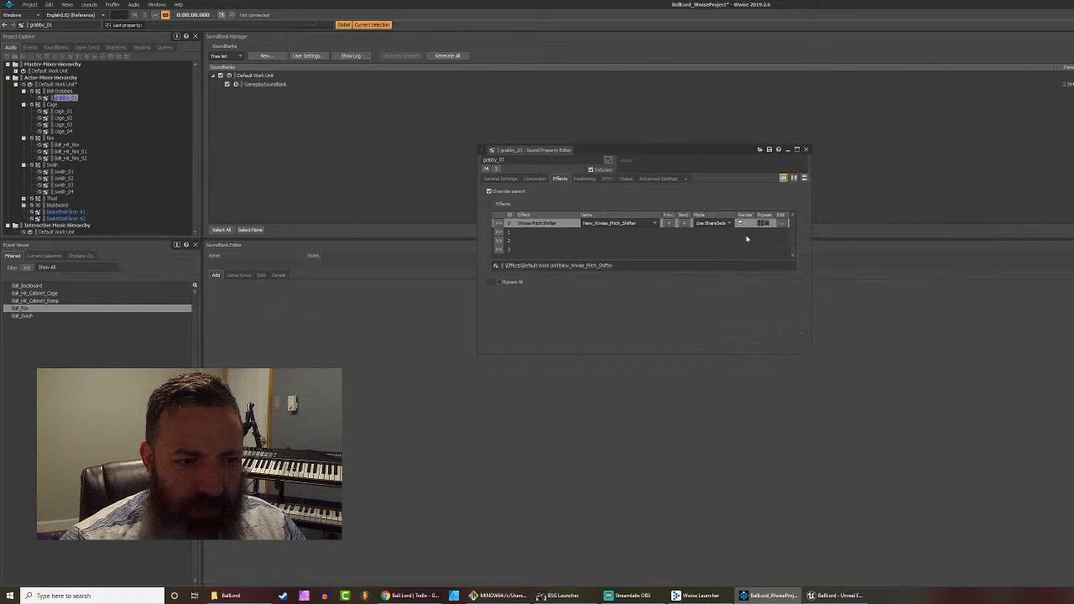
Step: Remove the Wwise Pitch Shifter effect from the grabby_01 sound
click(555, 225)
click(593, 224)
click(559, 223)
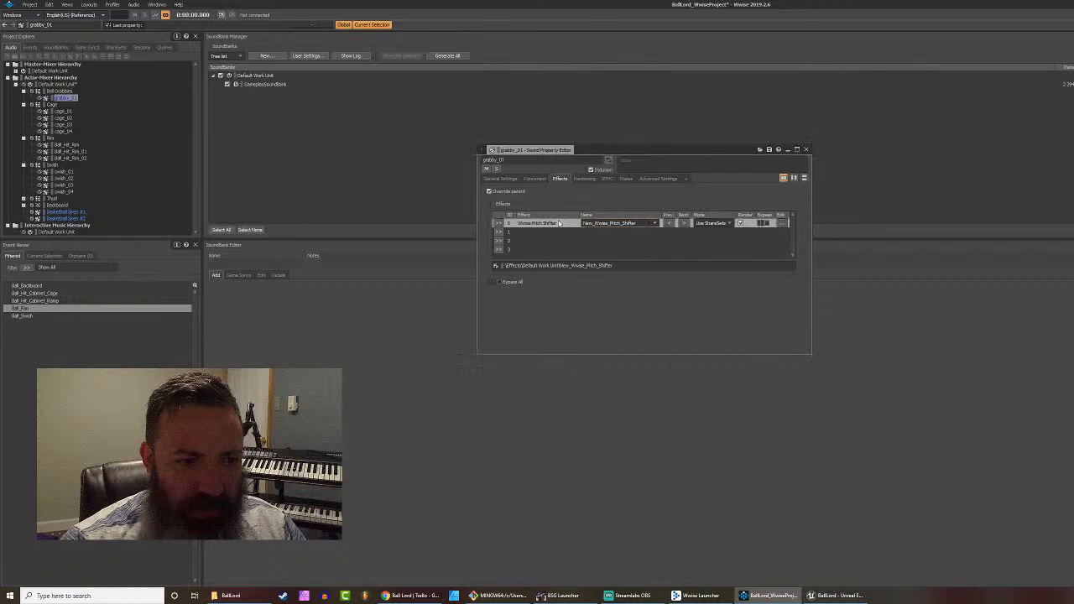
right_click(532, 225)
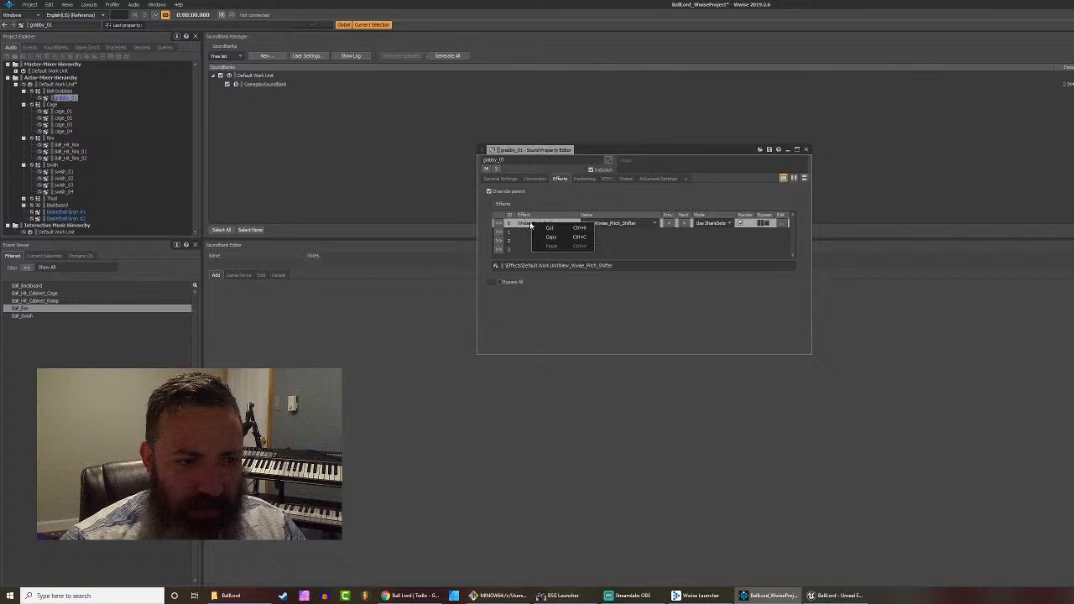
click(547, 227)
click(543, 251)
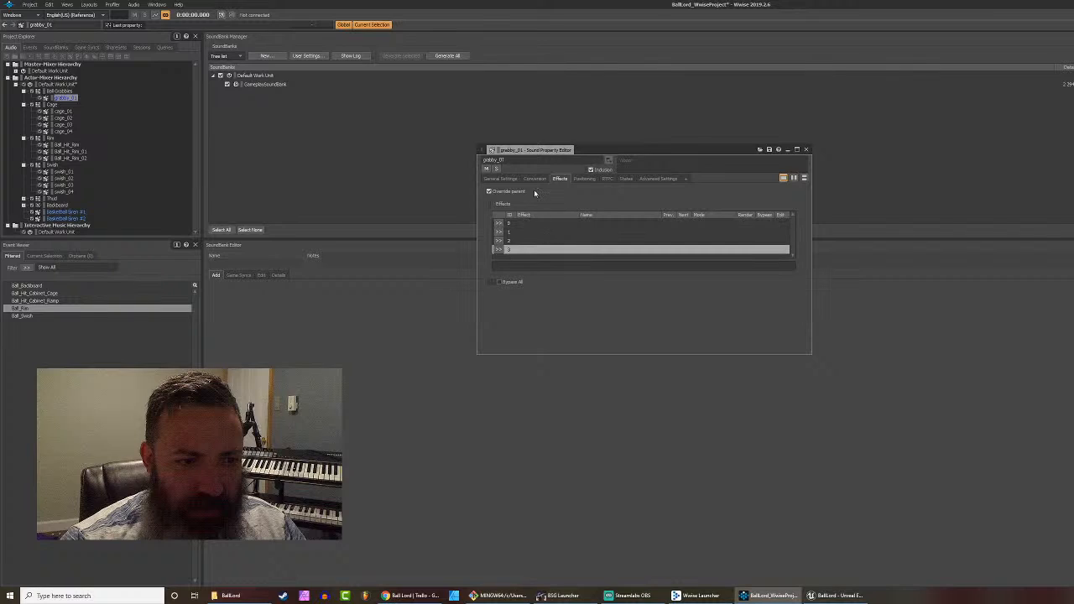
Step: Enable the pitch randomizer on grabby_01 with a Min Offset of -100 and a Max Offset of 200
click(501, 178)
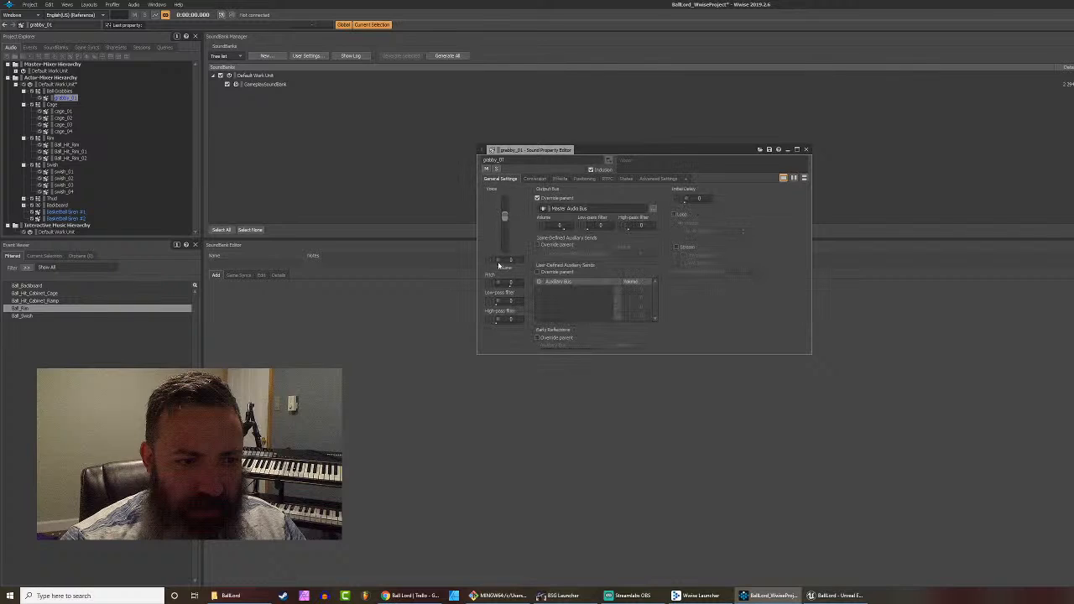
right_click(514, 286)
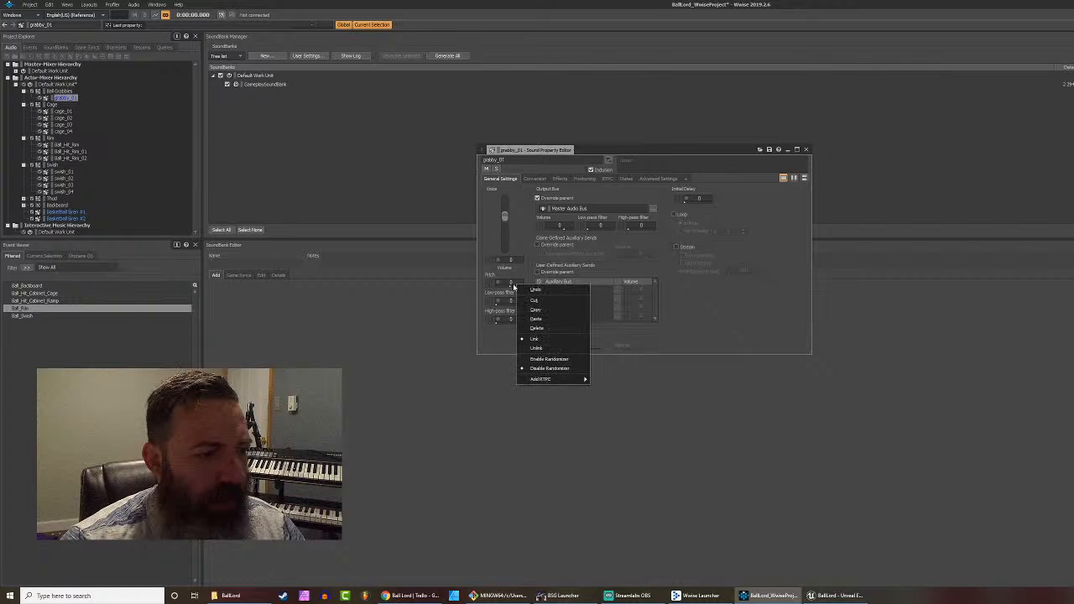
click(549, 358)
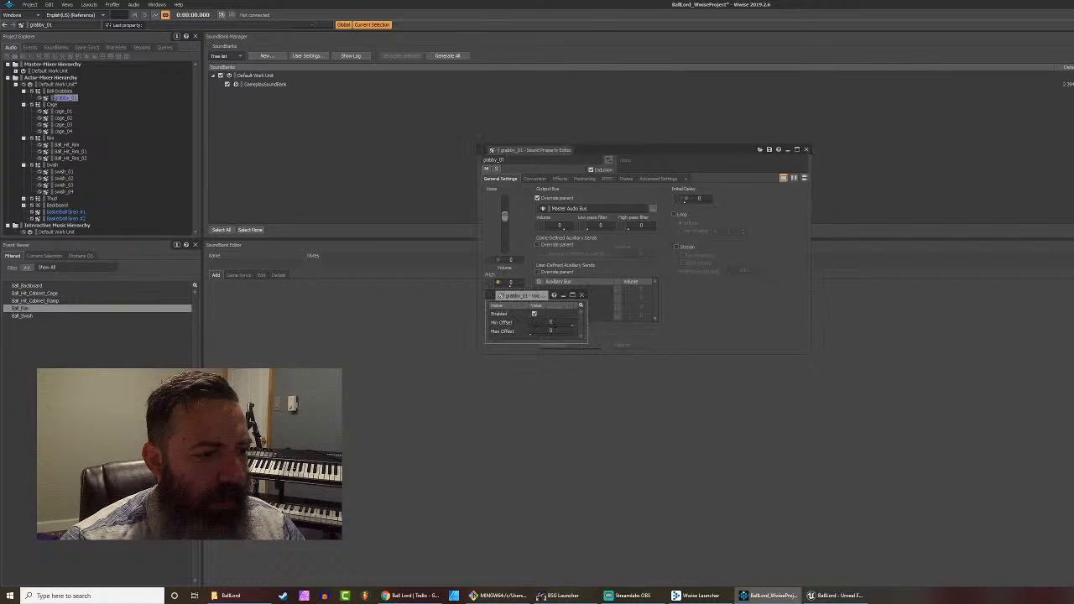
double_click(551, 322)
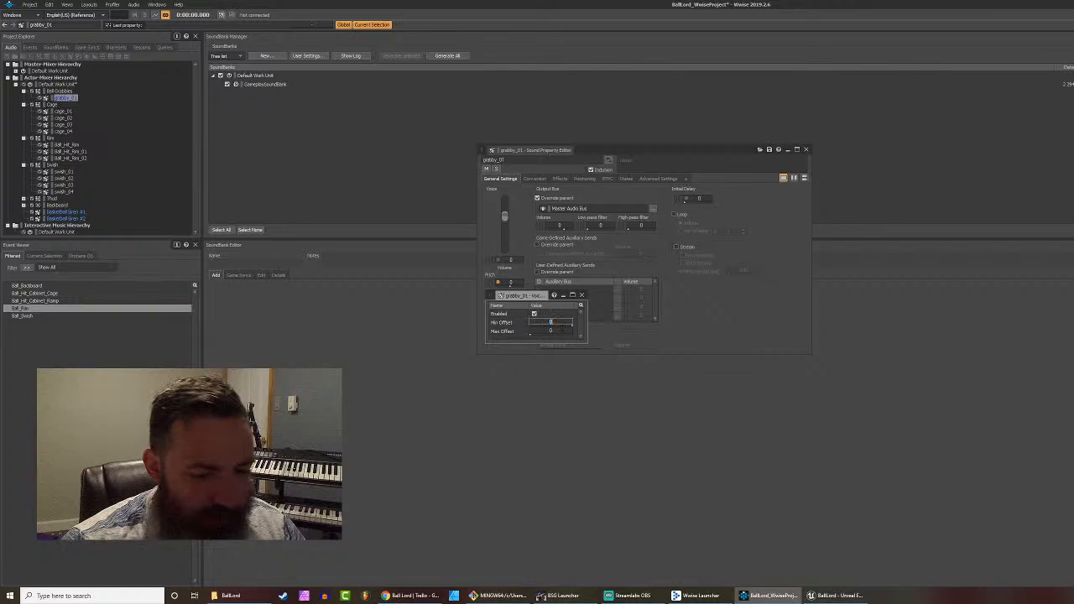
text(-100)
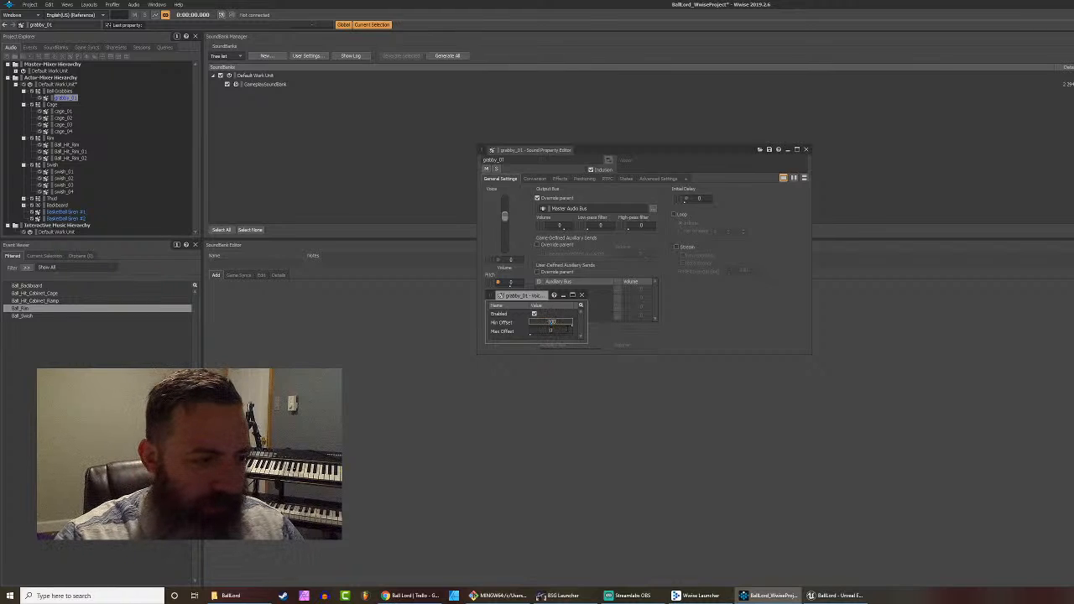
key(Tab)
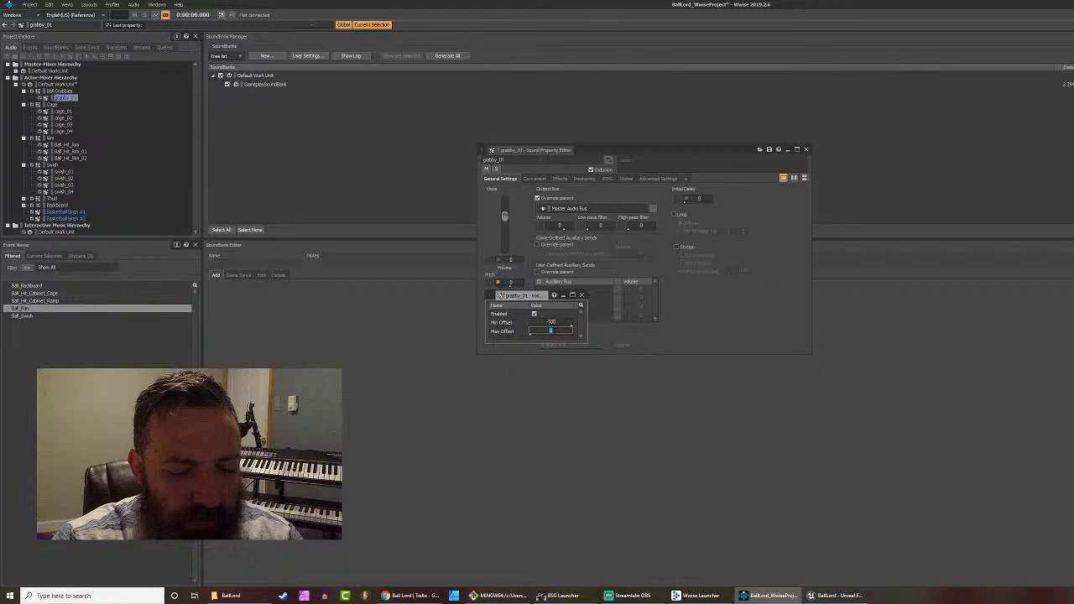
text(200)
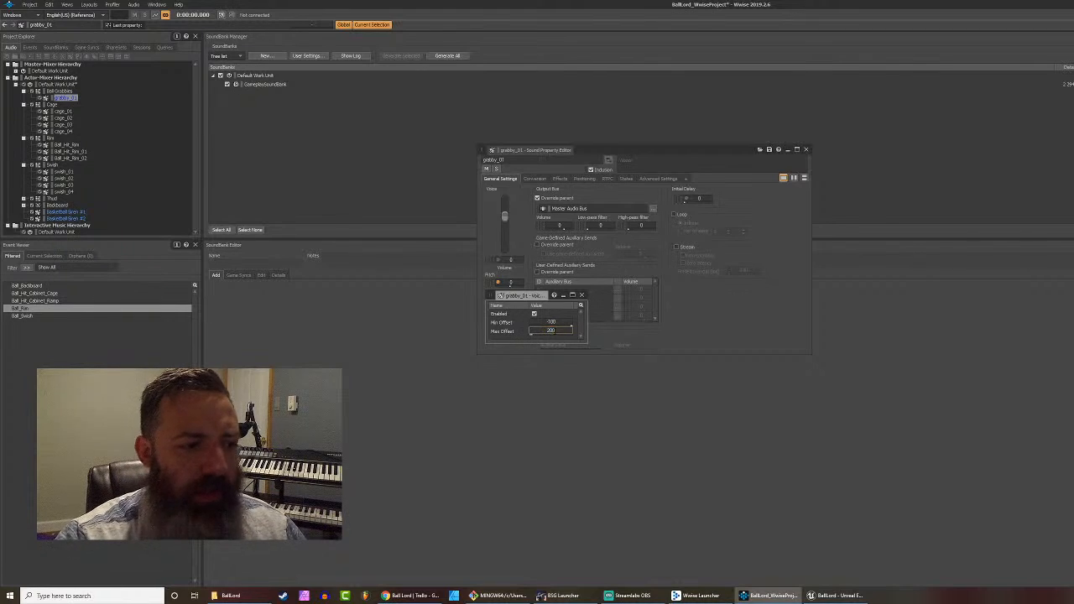
click(621, 335)
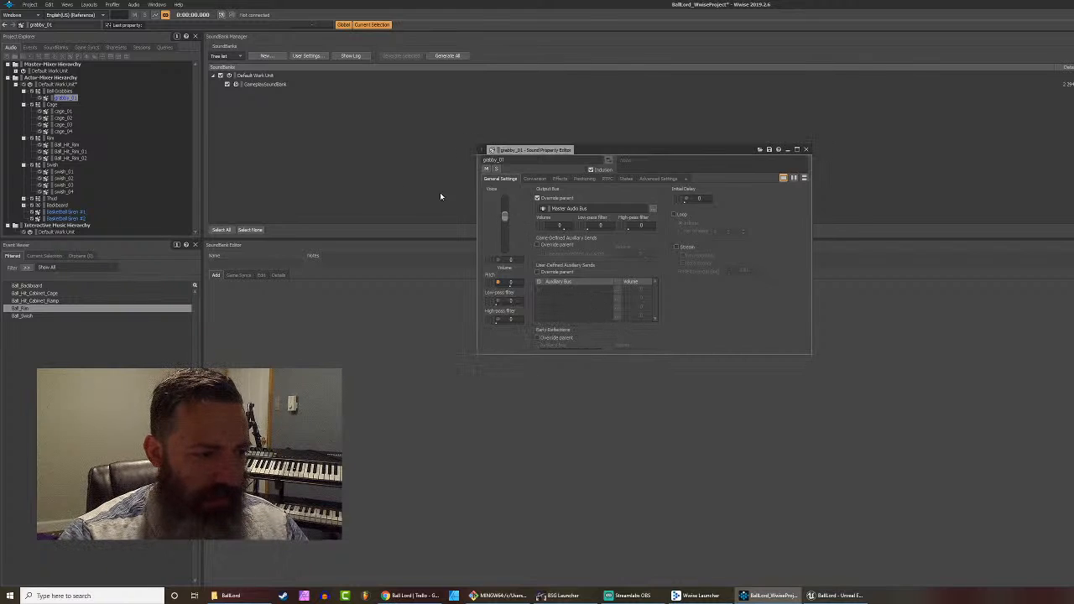
Step: Play grabby_01 back repeatedly to audition its randomized pitch variation
key(space)
key(space)
key(space)
key(space)
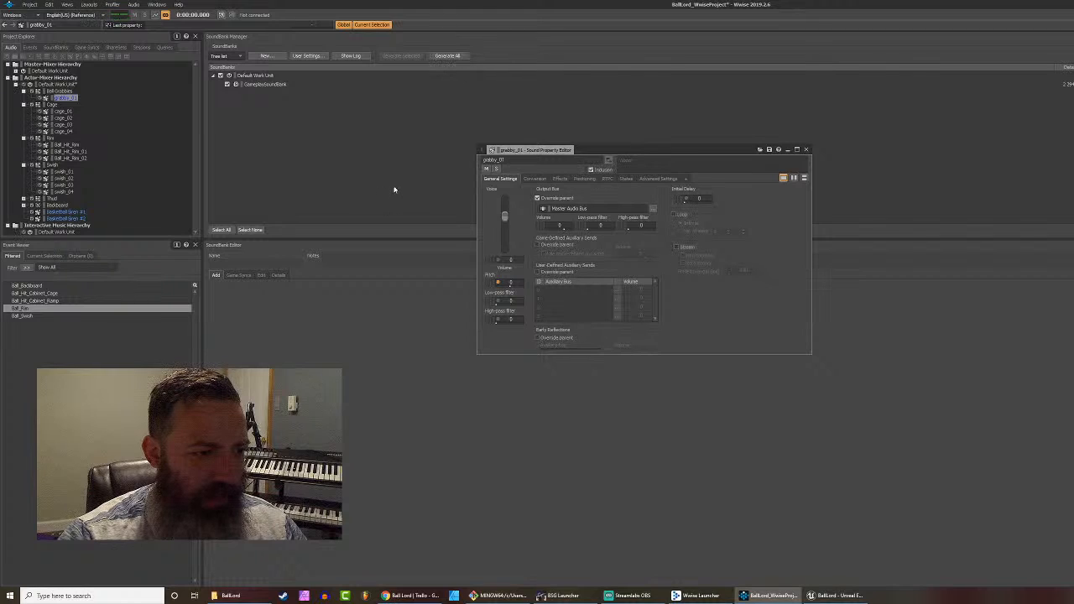
key(space)
key(space)
key(space)
key(space)
key(space)
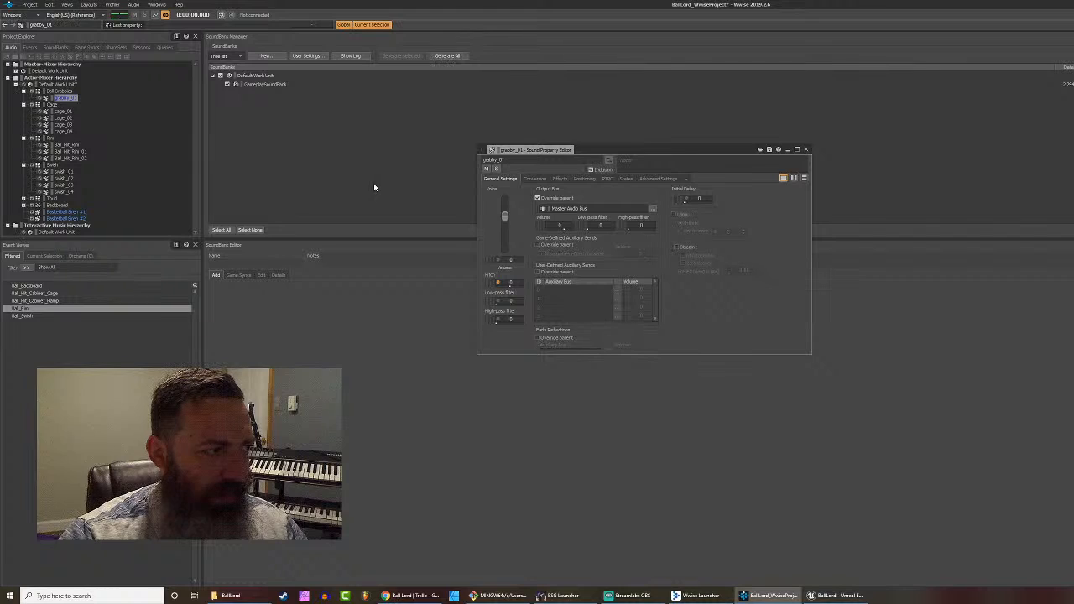
key(space)
key(space)
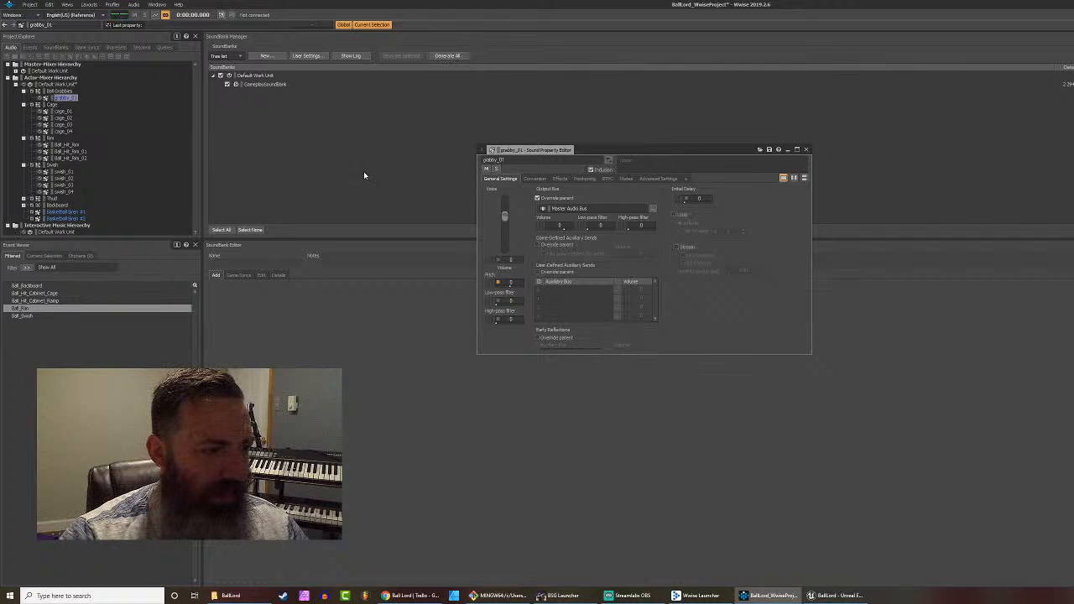
key(space)
key(space)
key(space)
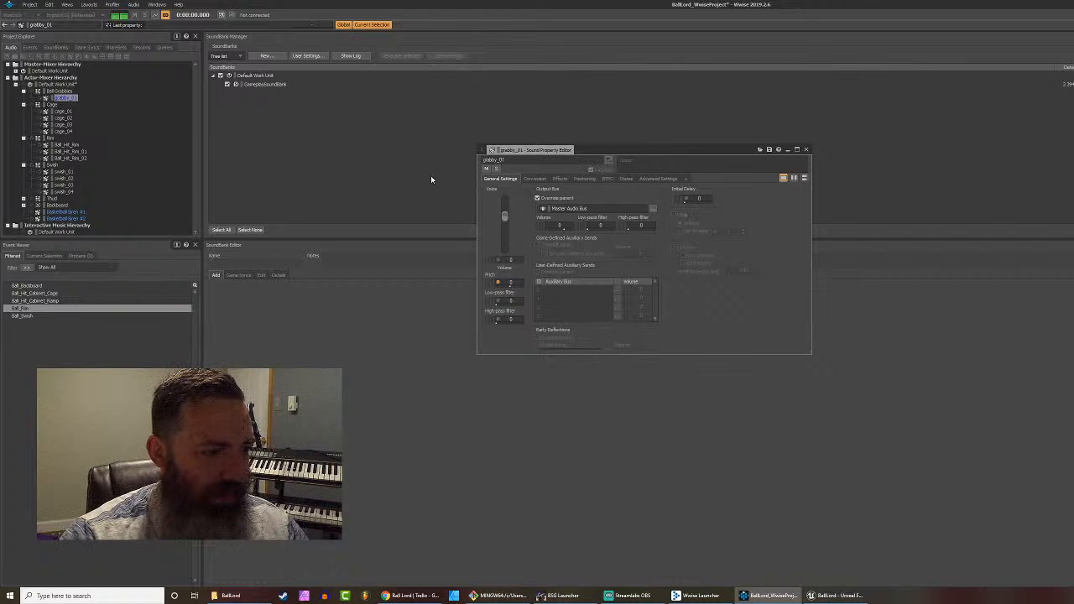
key(space)
key(space)
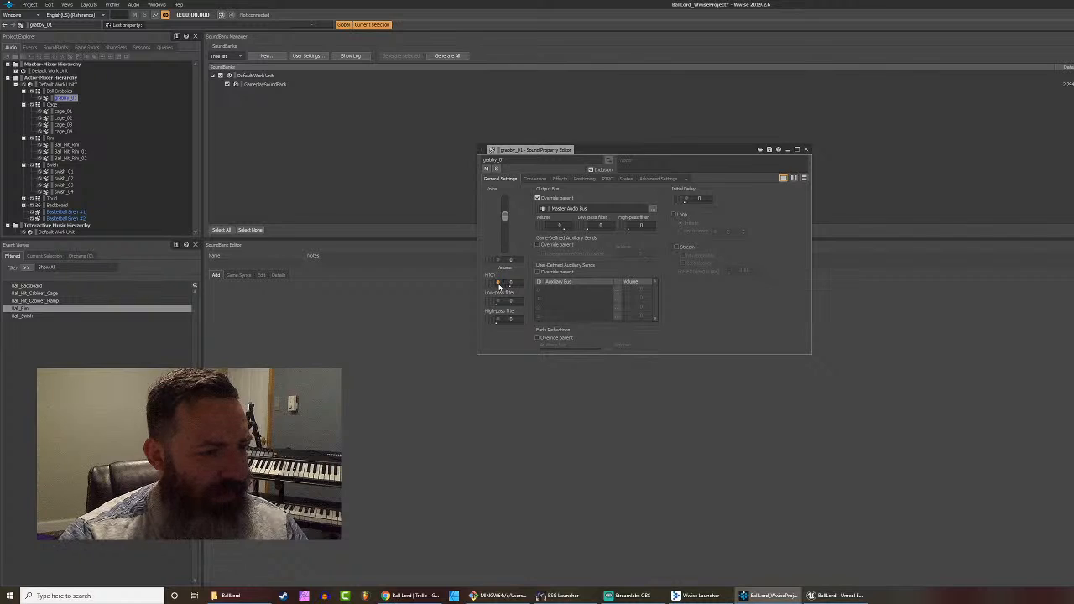
Step: Raise the pitch randomizer's Max Offset on grabby_01 to 400
click(499, 286)
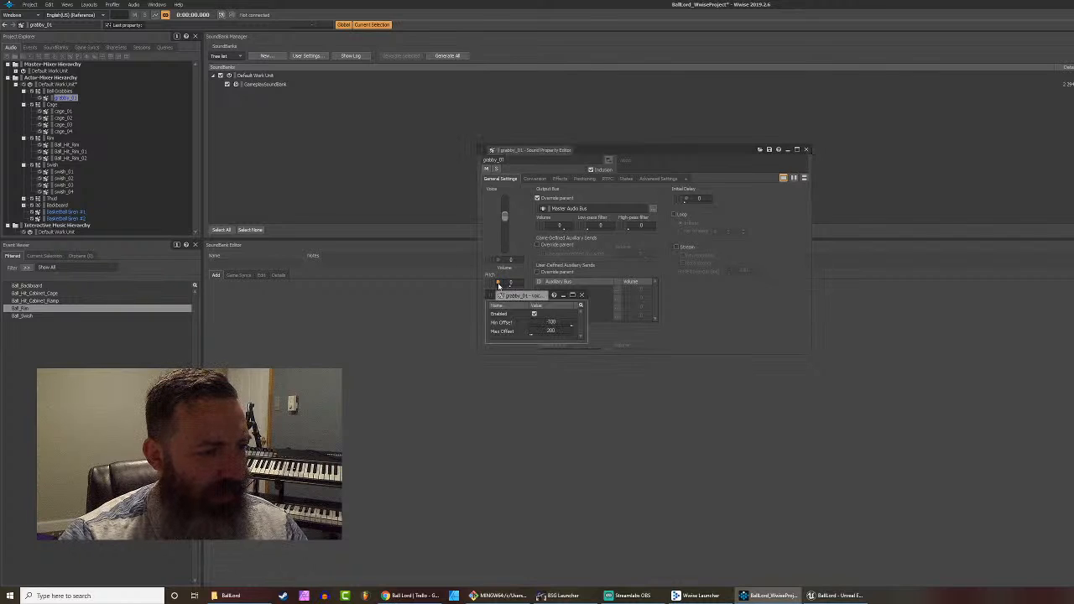
double_click(550, 331)
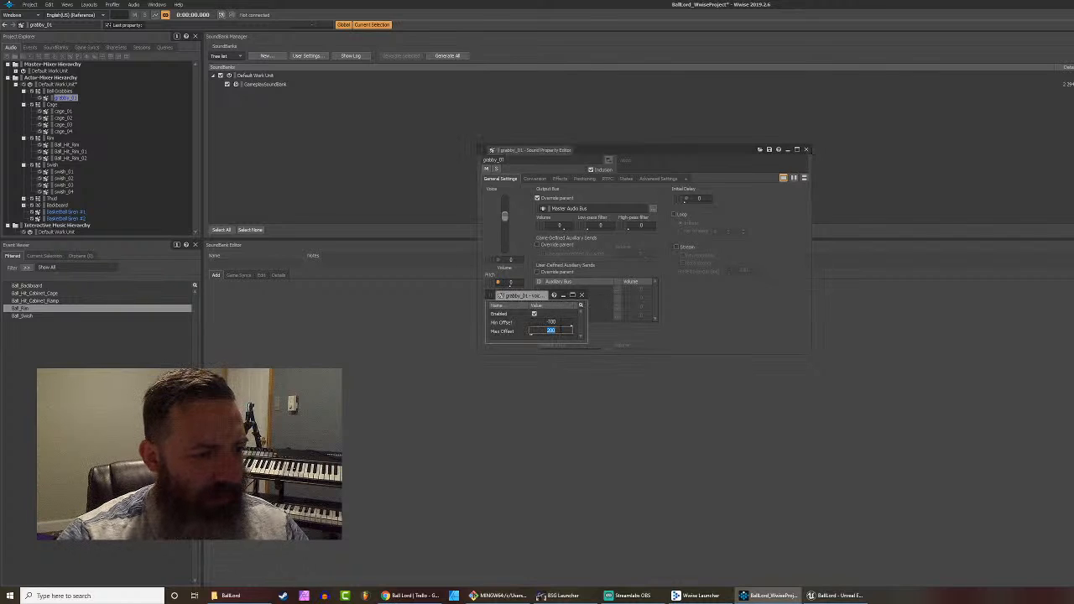
text(400)
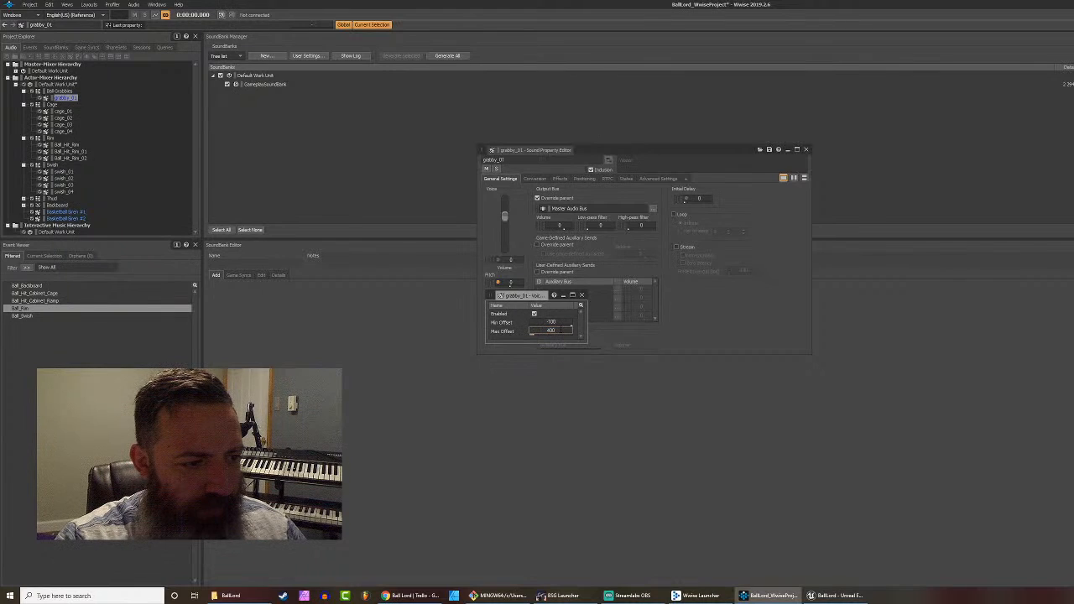
click(698, 336)
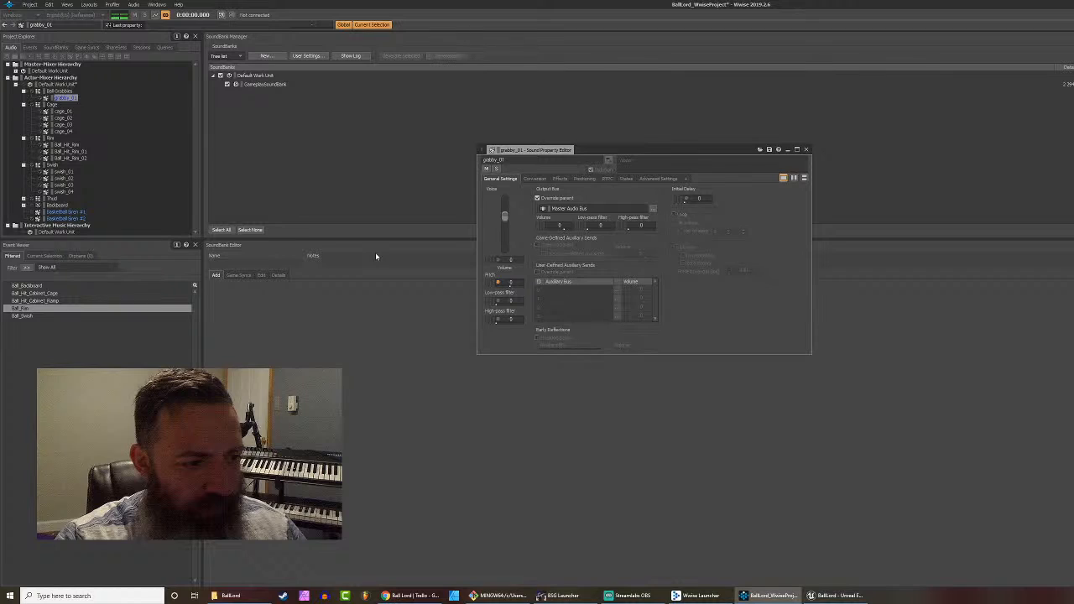
Step: Audition grabby_01 several times with the widened pitch randomization range
key(space)
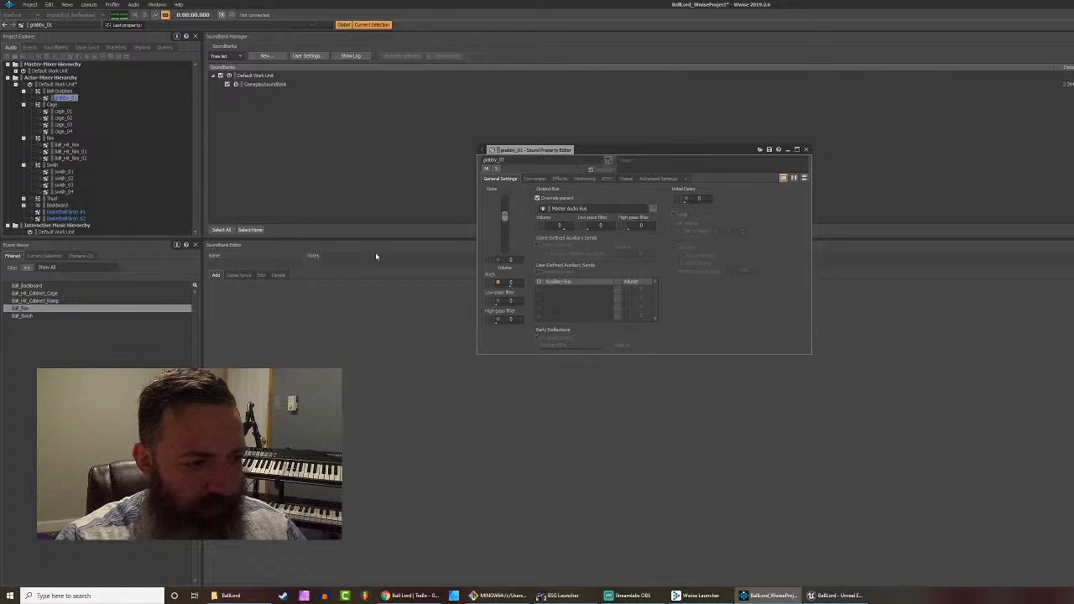
key(space)
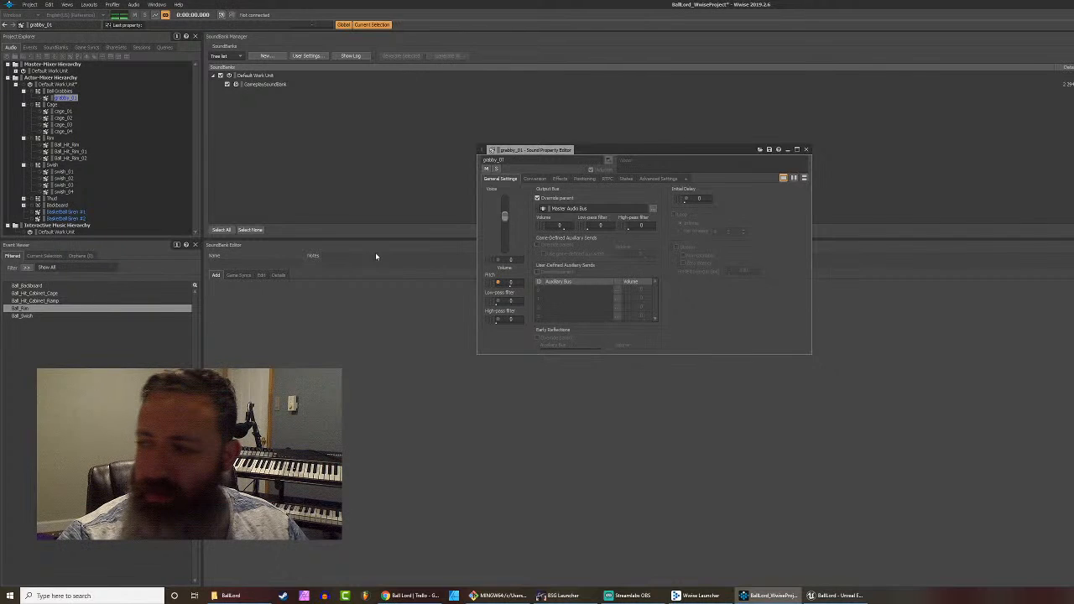
key(space)
key(space)
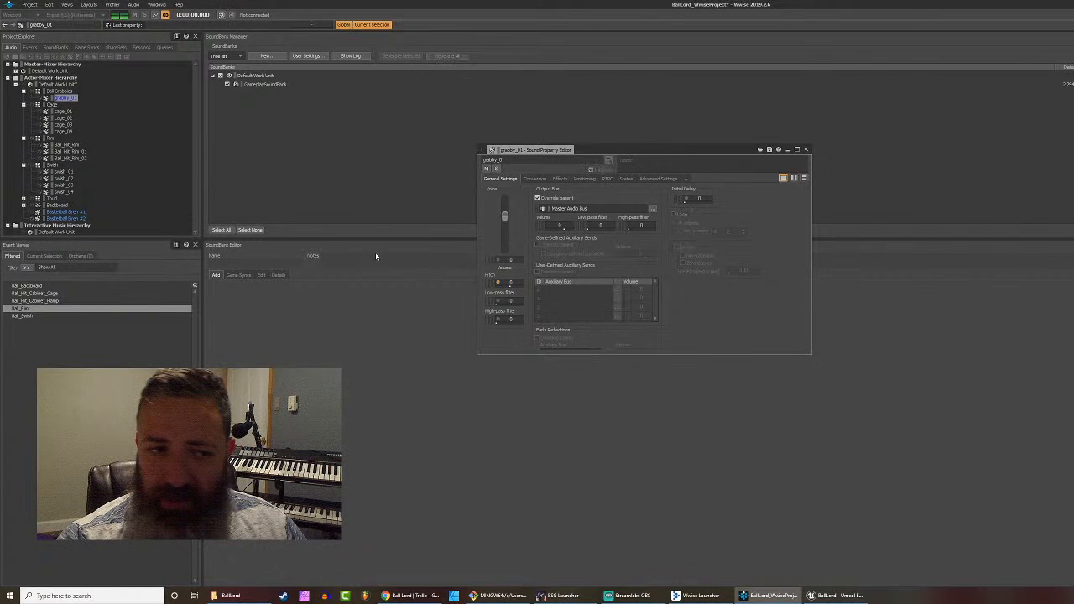
key(space)
key(space)
key(space)
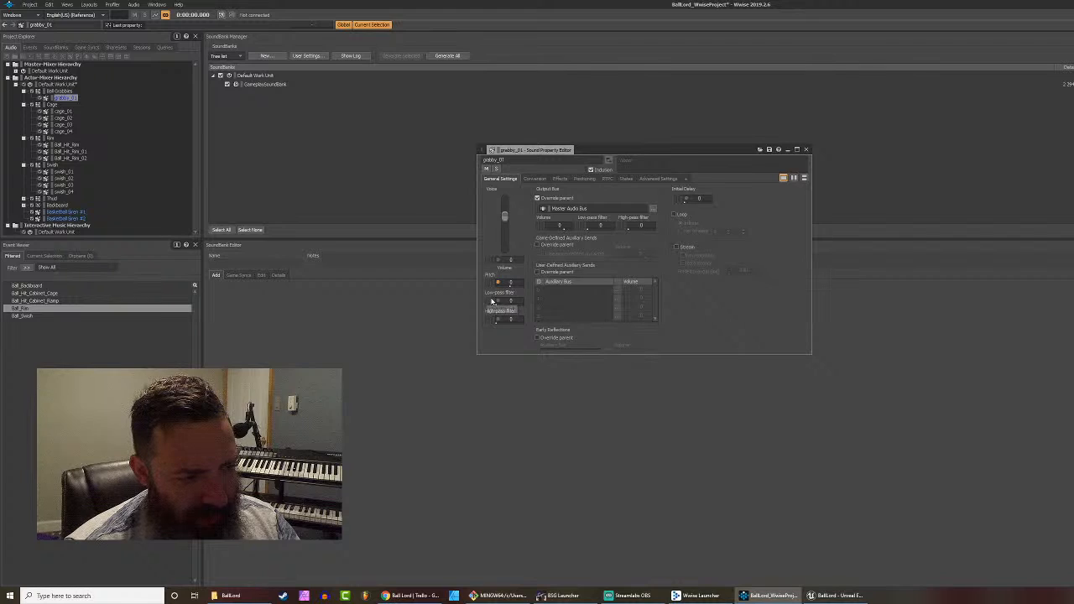
Step: Try out the Low-pass filter and High-pass filter amounts on grabby_01, returning both to 0
mouse_move(498, 304)
mouse_down()
mouse_move(467, 309)
mouse_move(531, 310)
mouse_move(494, 311)
mouse_up()
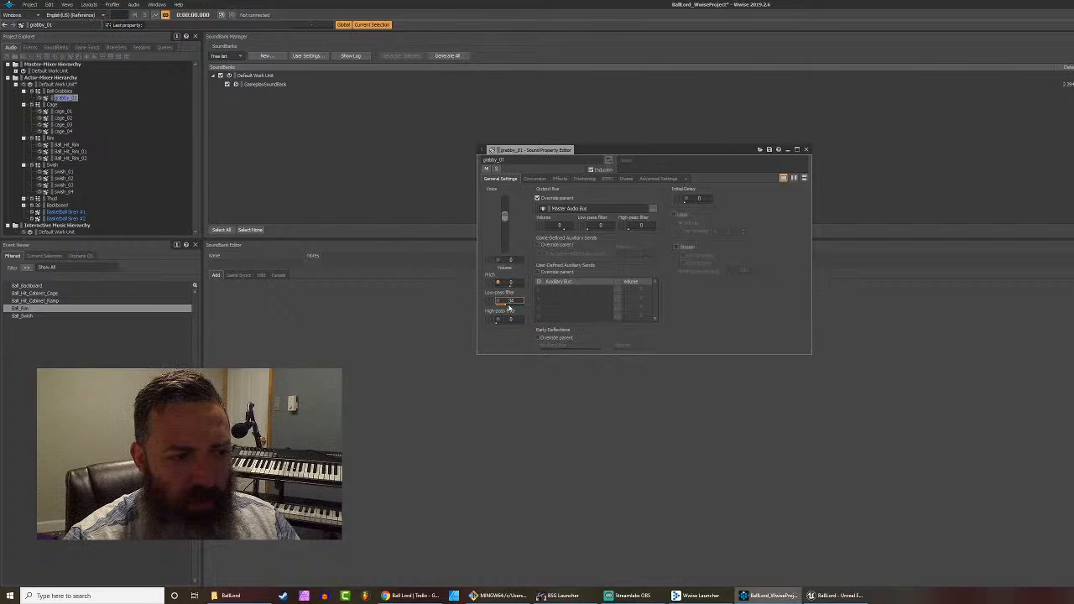
mouse_move(507, 305)
mouse_down()
mouse_move(477, 311)
mouse_move(505, 309)
mouse_up()
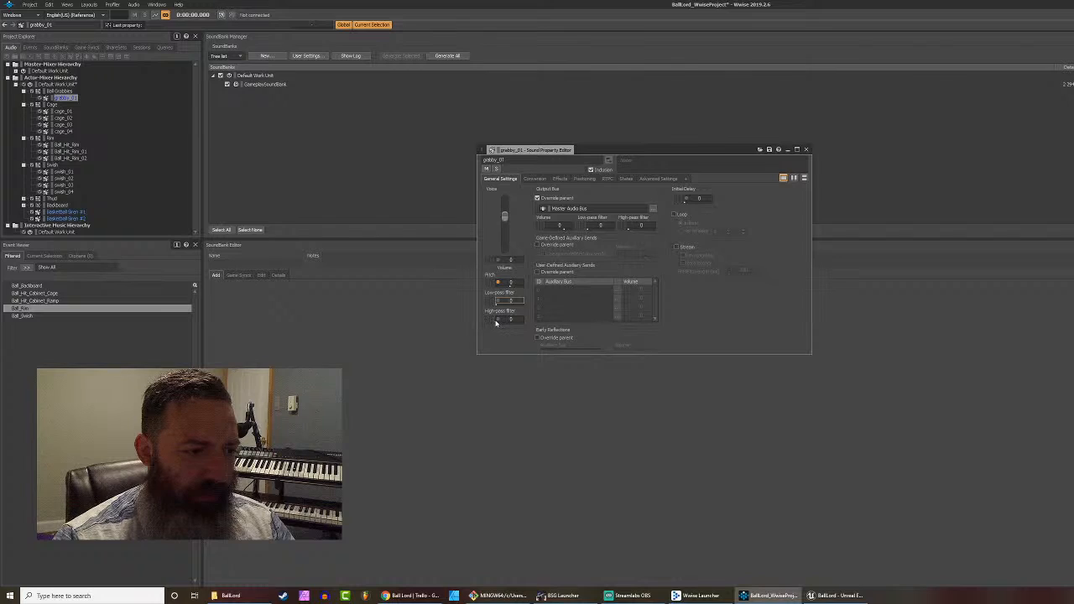
drag(499, 324, 475, 326)
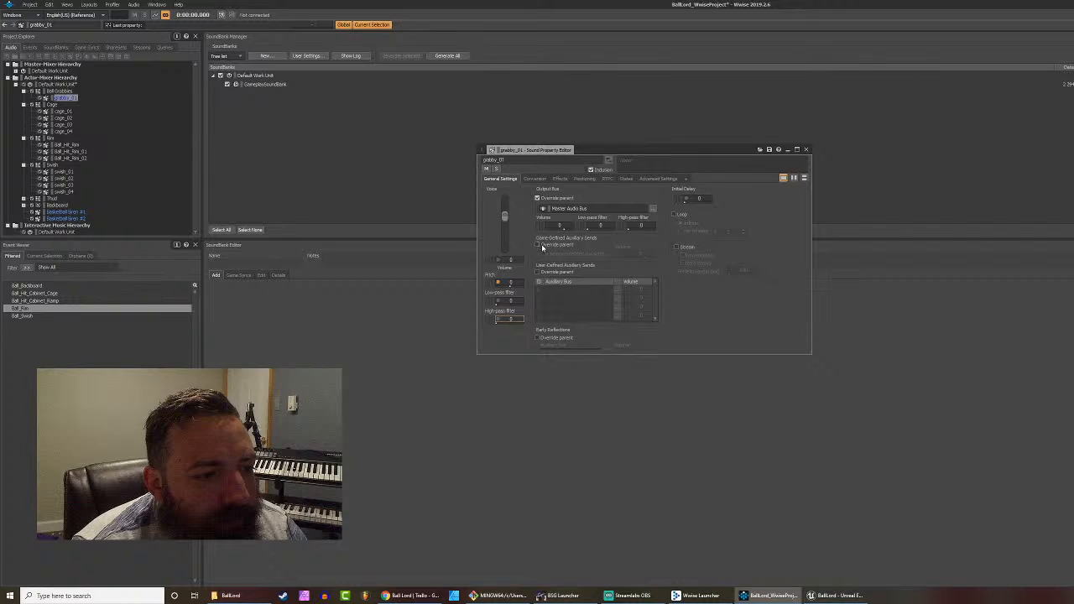
Step: Add the Wwise Time Stretch effect with the NetTimeStretch preset to grabby_01's first effect slot and audition the sound
click(560, 179)
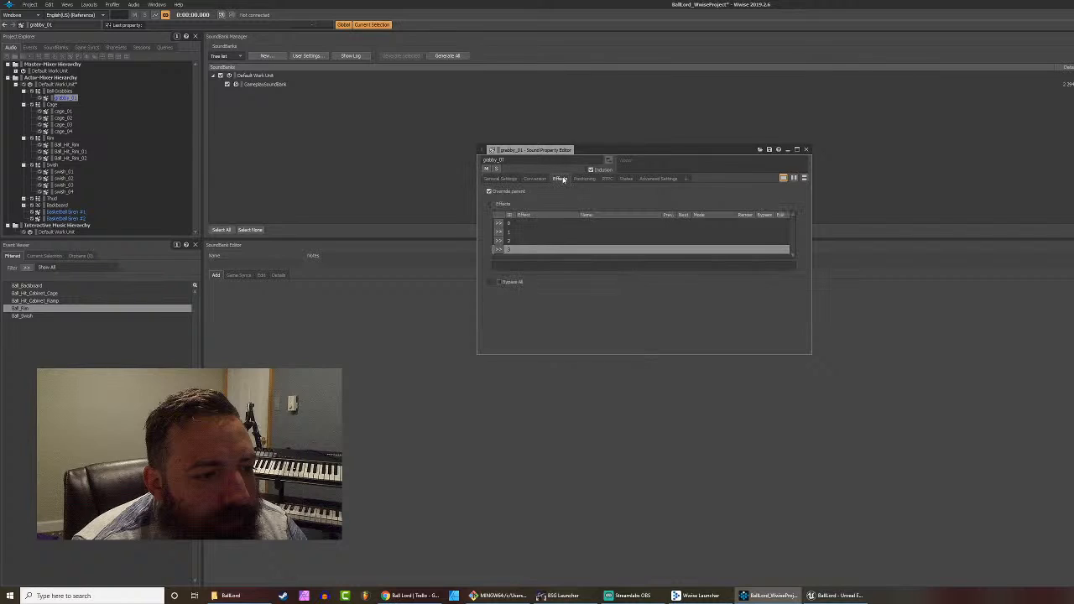
click(499, 223)
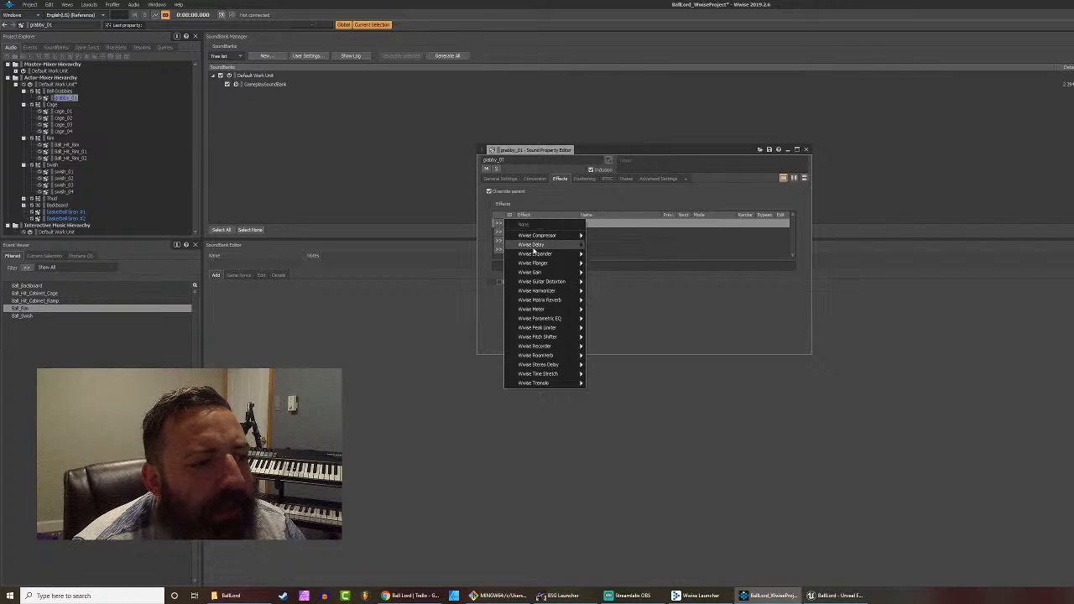
mouse_move(537, 257)
mouse_move(548, 317)
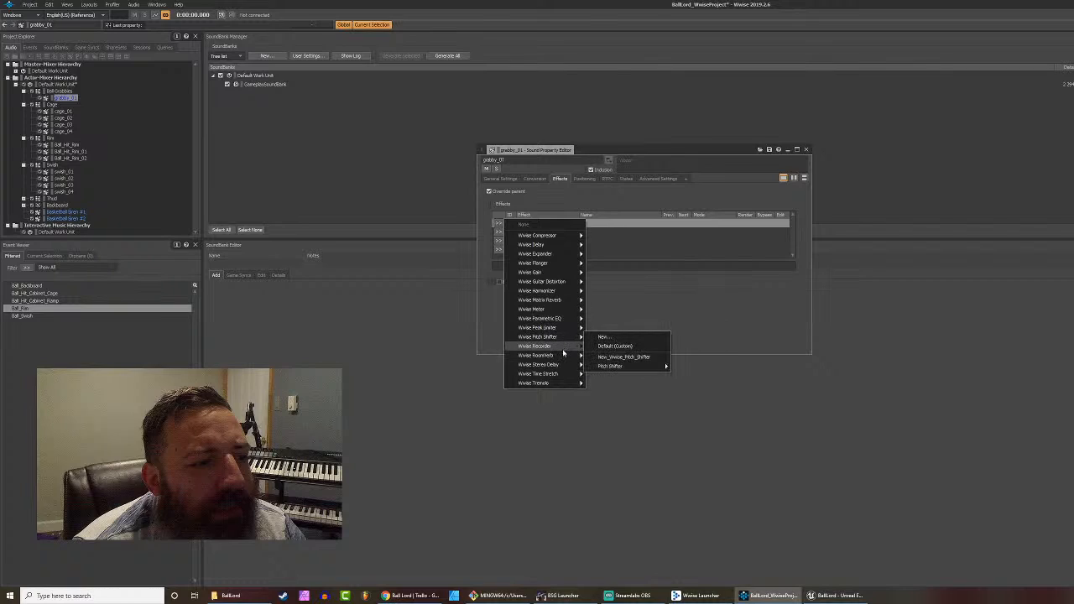
mouse_move(554, 374)
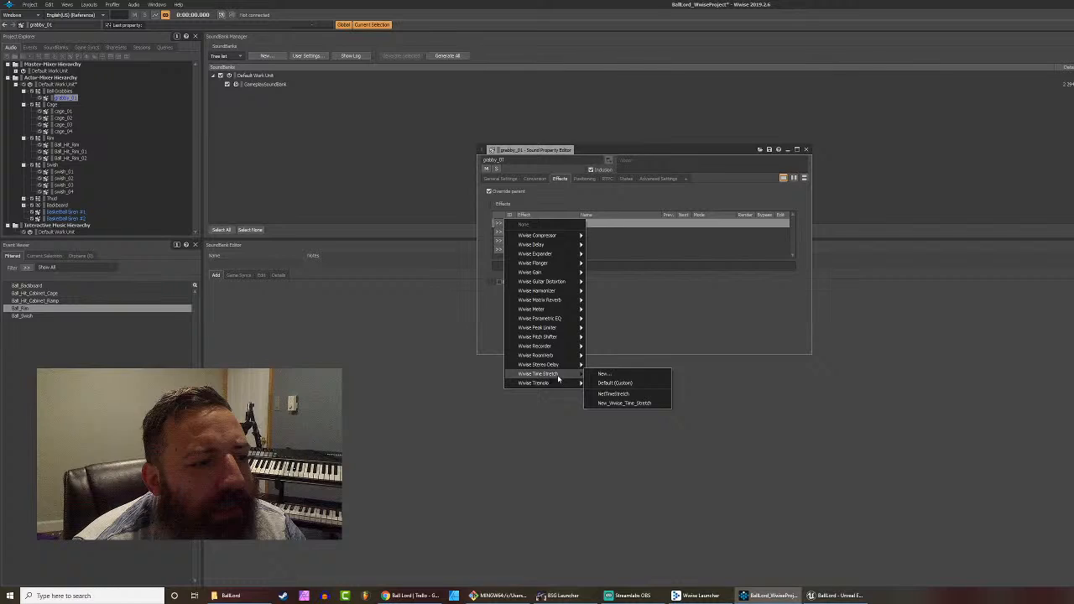
click(609, 393)
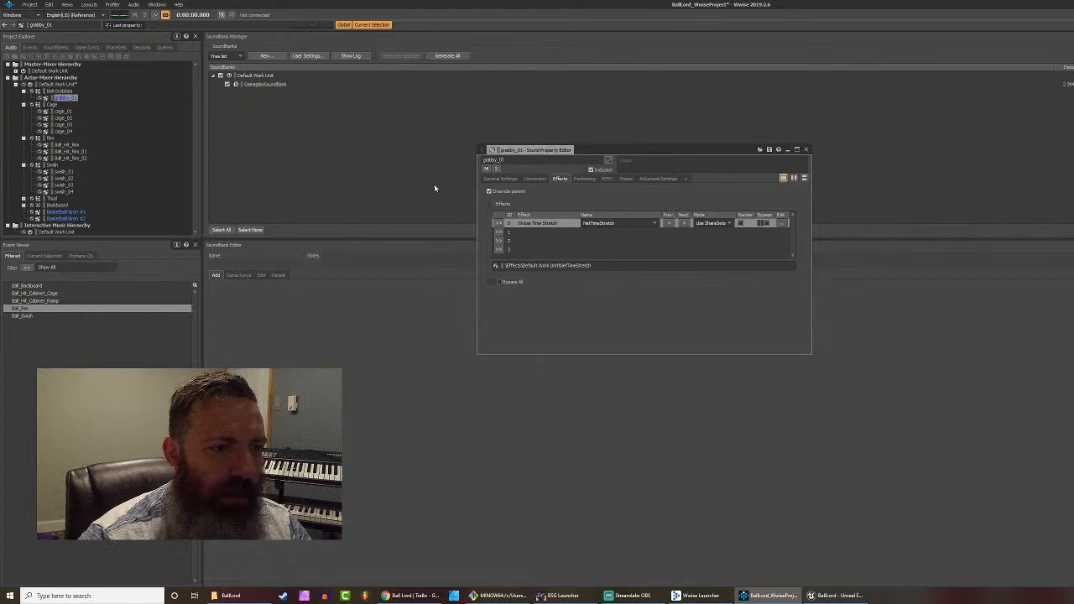
key(space)
key(space)
key(space)
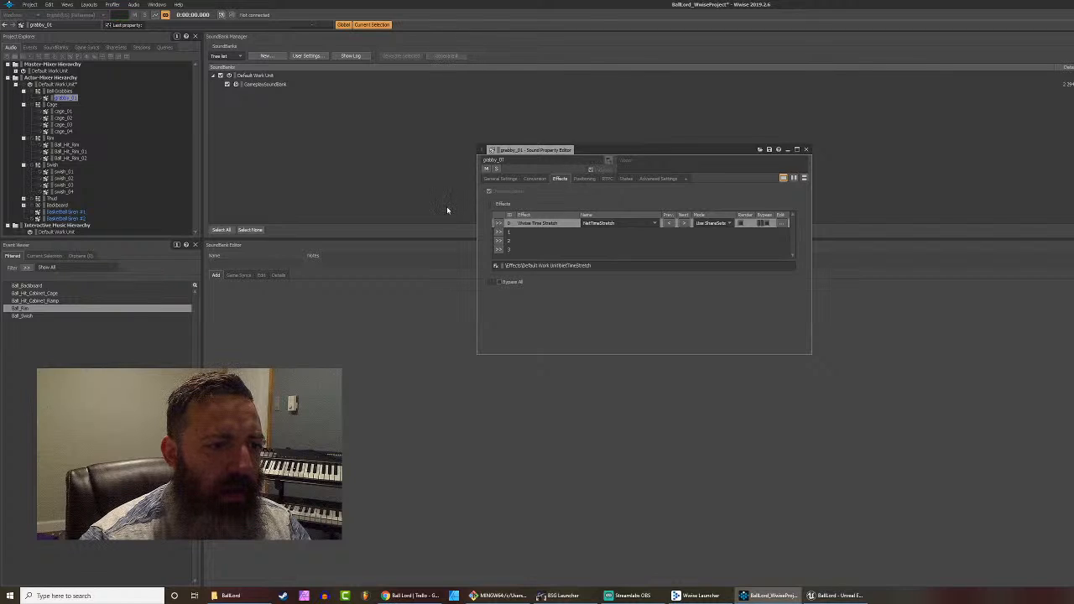
key(space)
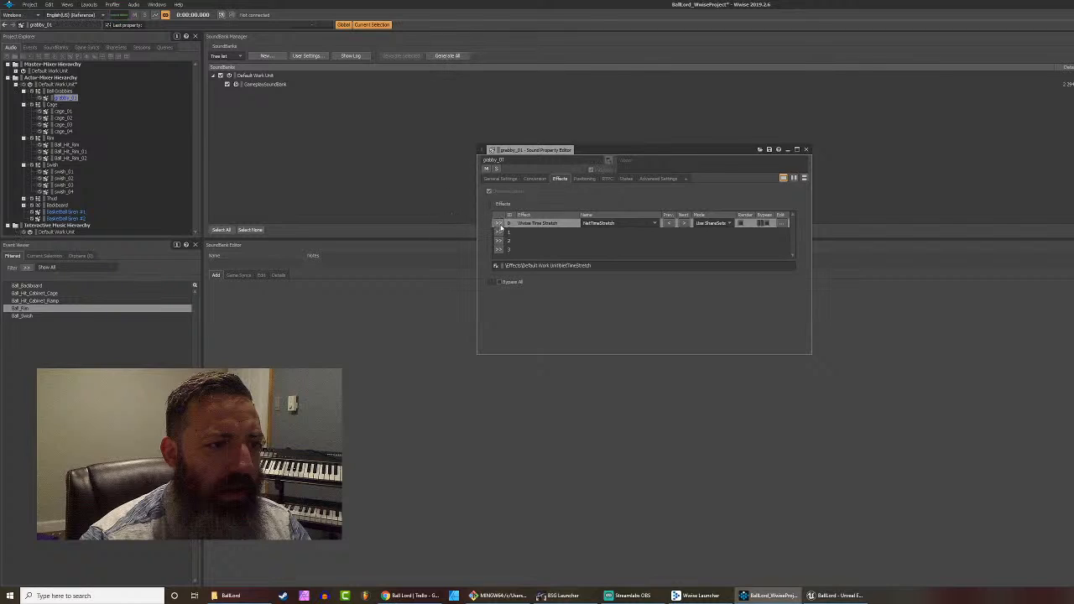
Step: Remove the Wwise Time Stretch effect from grabby_01's first effect slot
right_click(545, 223)
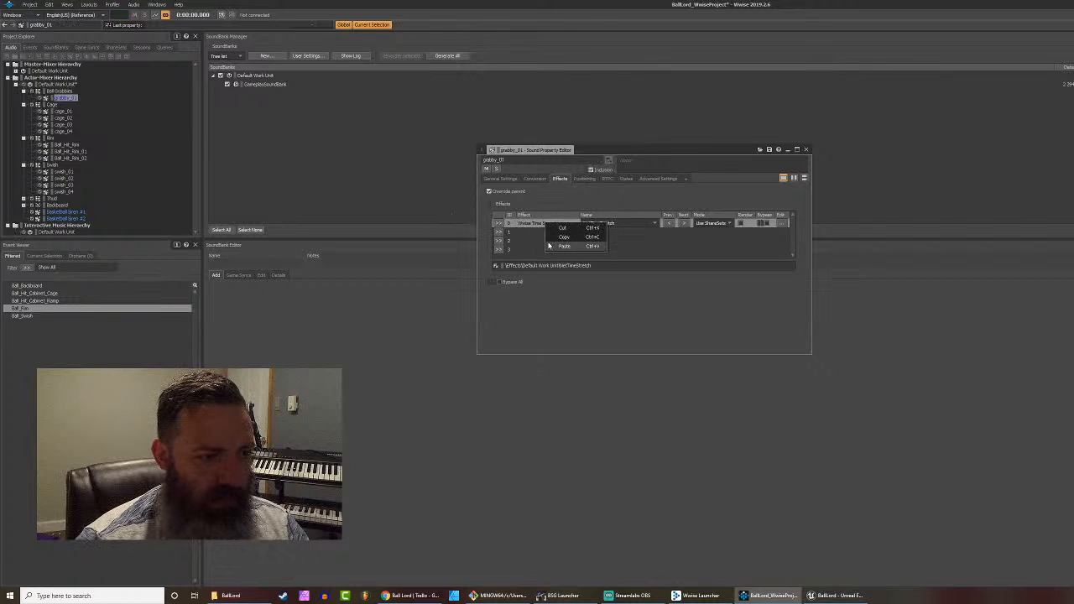
click(549, 228)
click(549, 224)
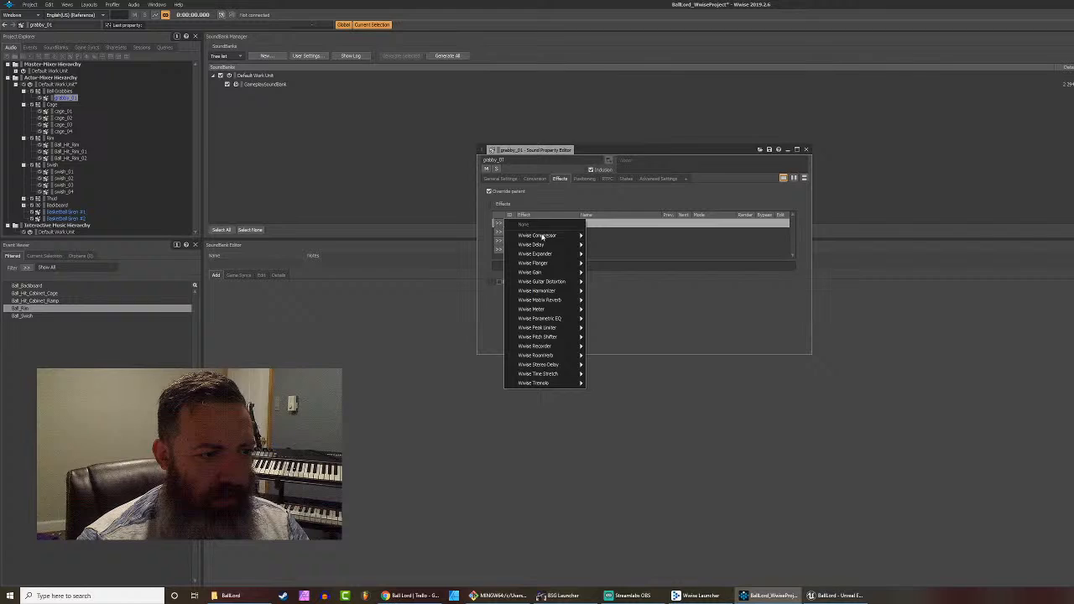
click(420, 199)
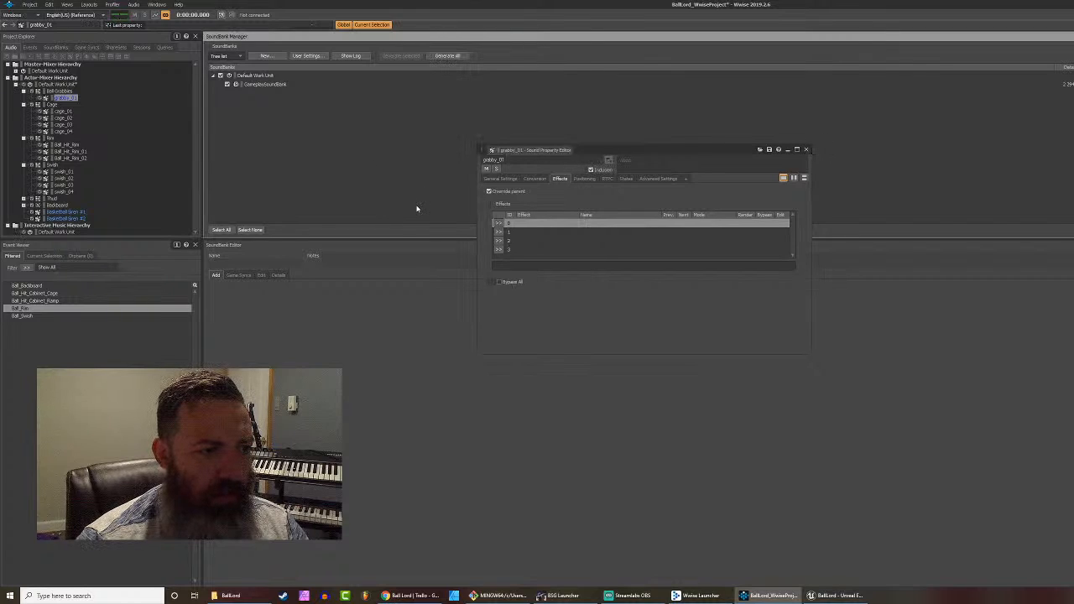
click(532, 221)
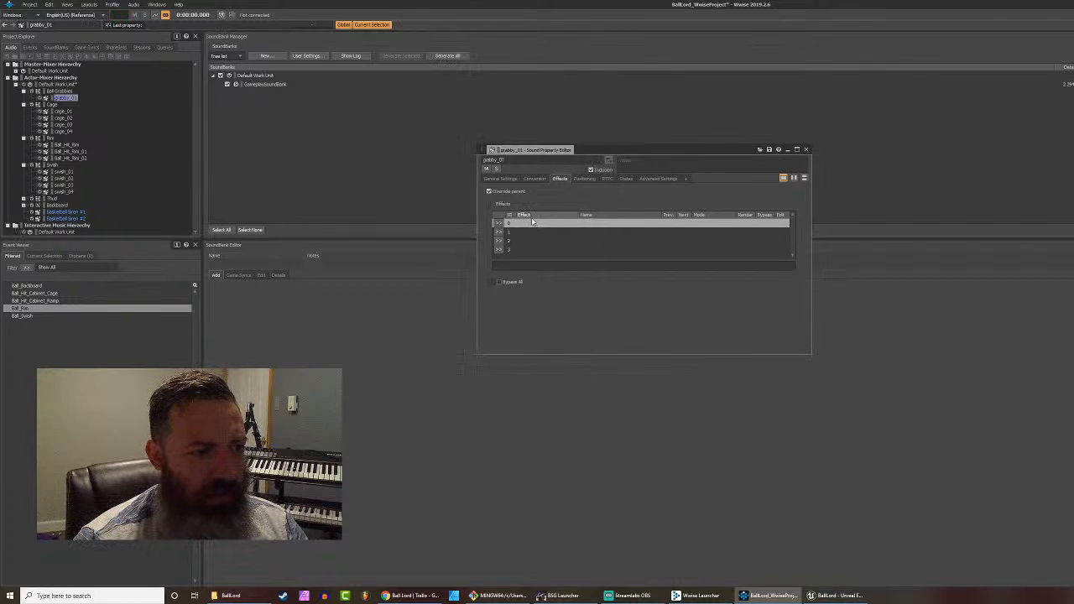
right_click(529, 222)
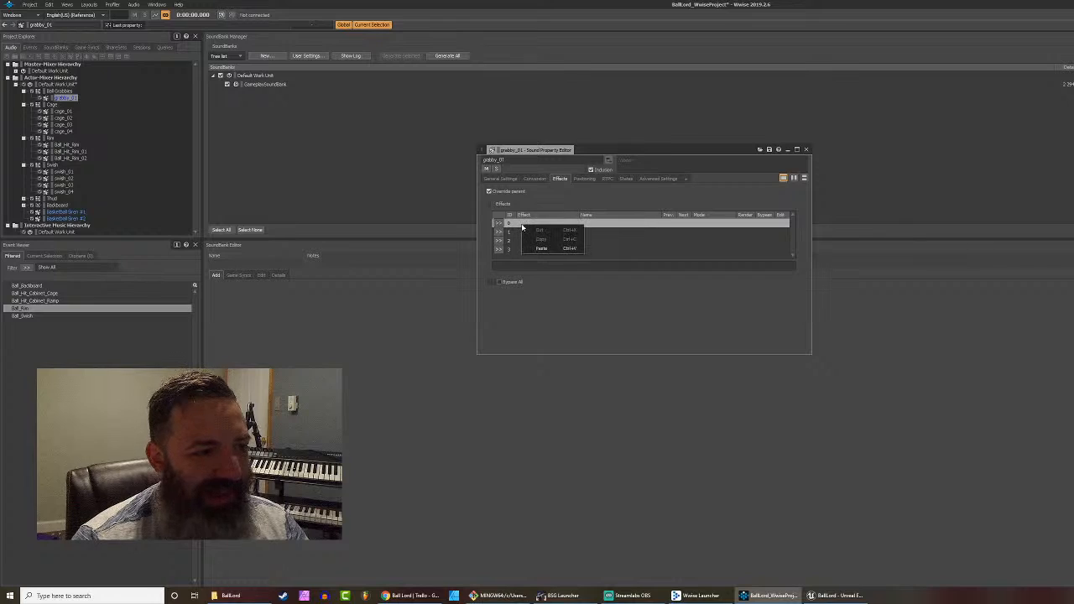
click(561, 194)
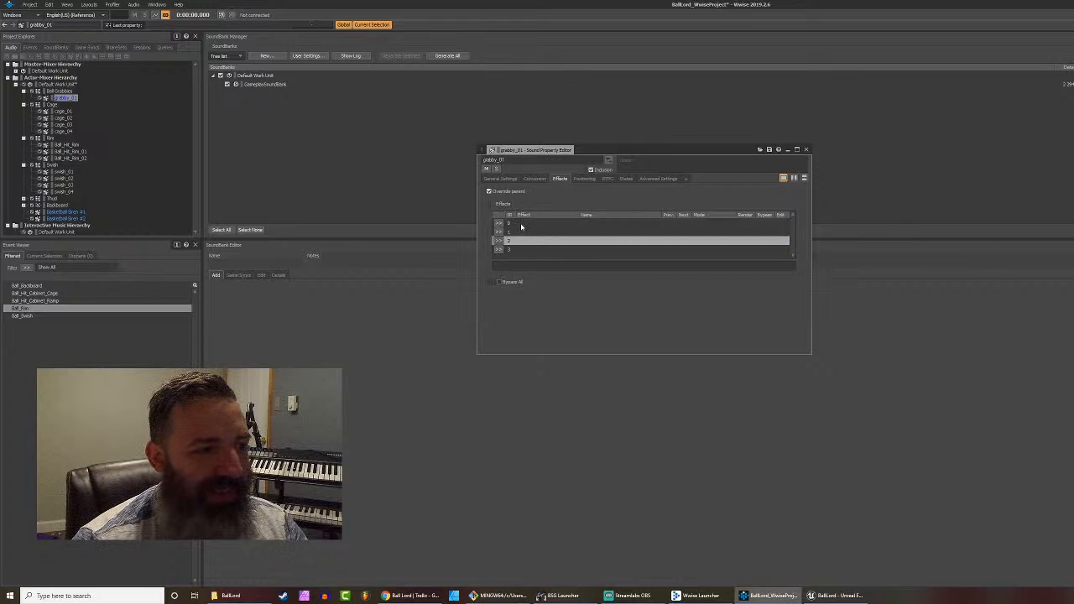
right_click(521, 224)
click(514, 216)
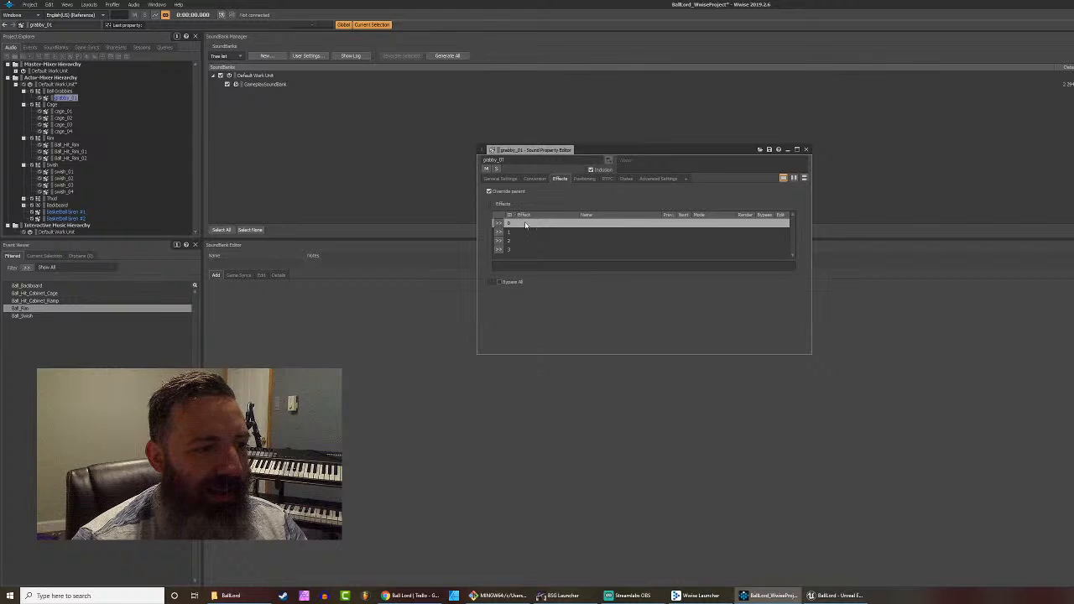
Step: Try to create a new Wwise Time Stretch effect named "Ball Grabby Time Stretch" in grabby_01's first effect slot
click(496, 223)
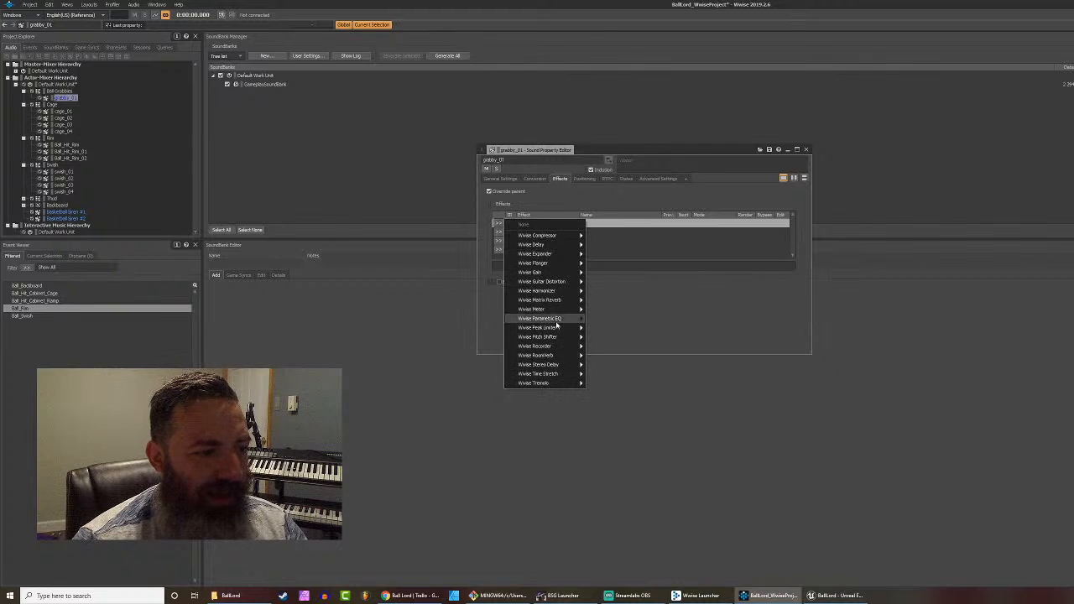
mouse_move(562, 375)
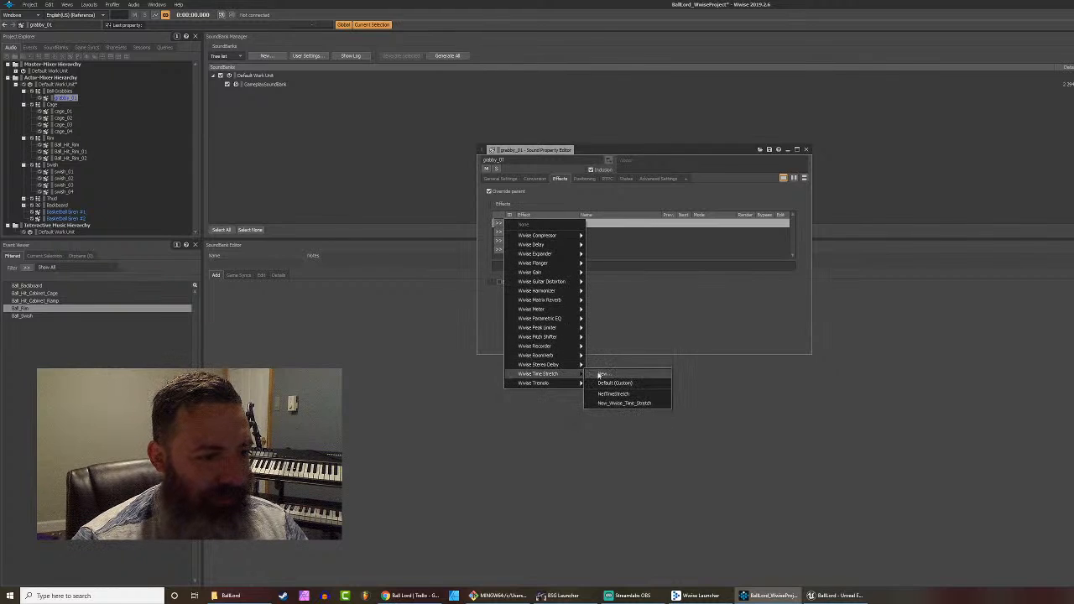
click(601, 374)
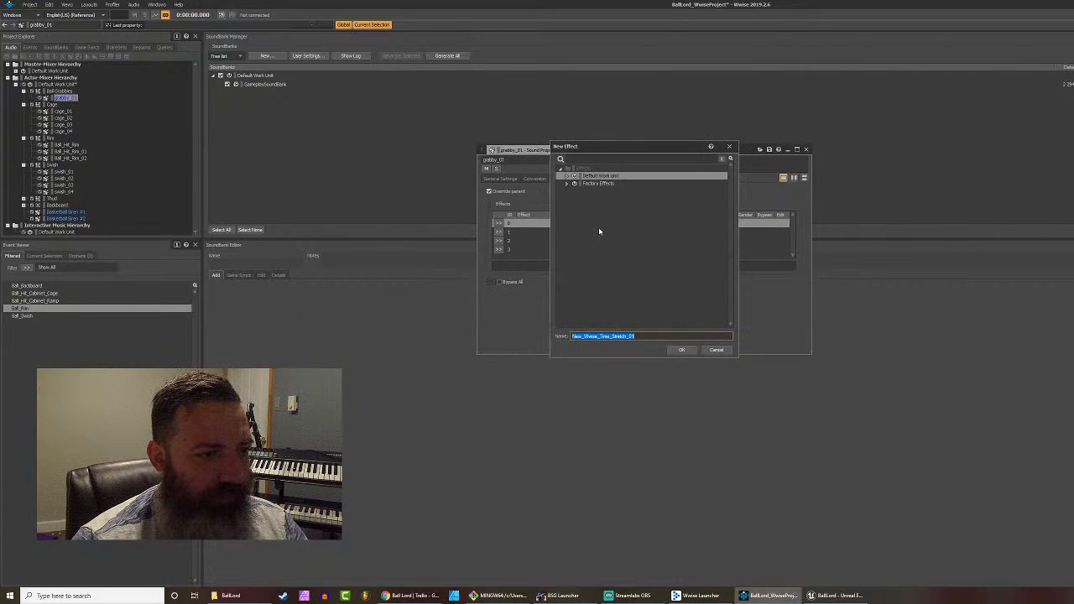
click(567, 183)
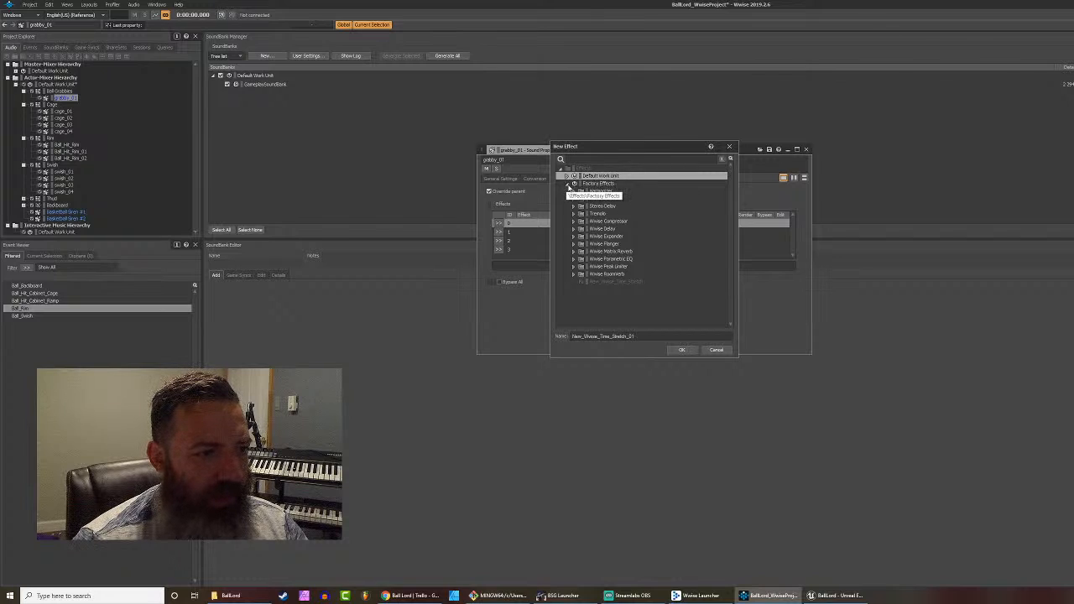
click(569, 184)
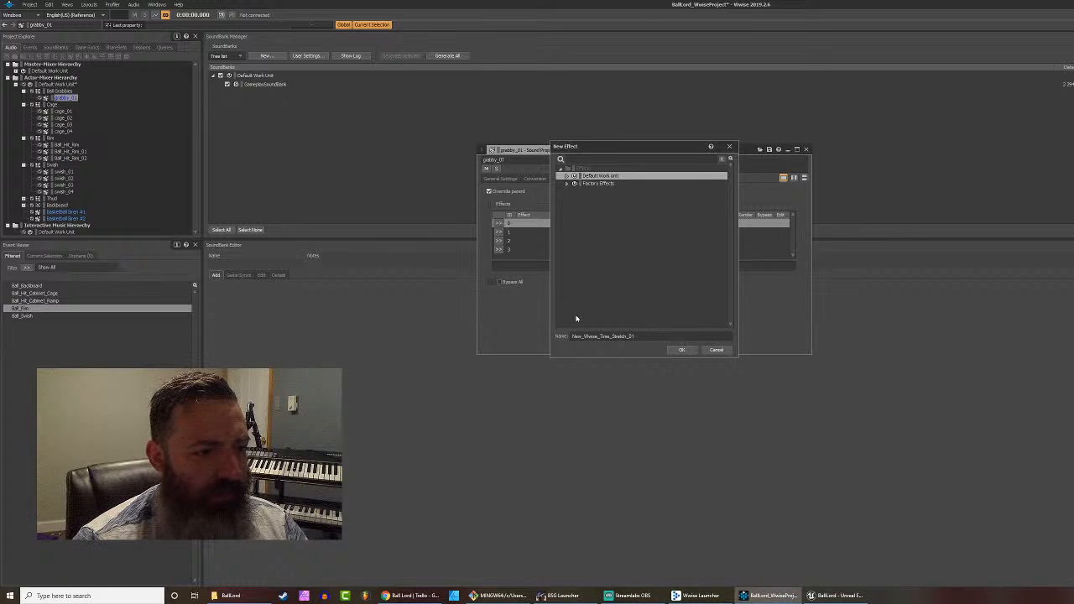
click(601, 336)
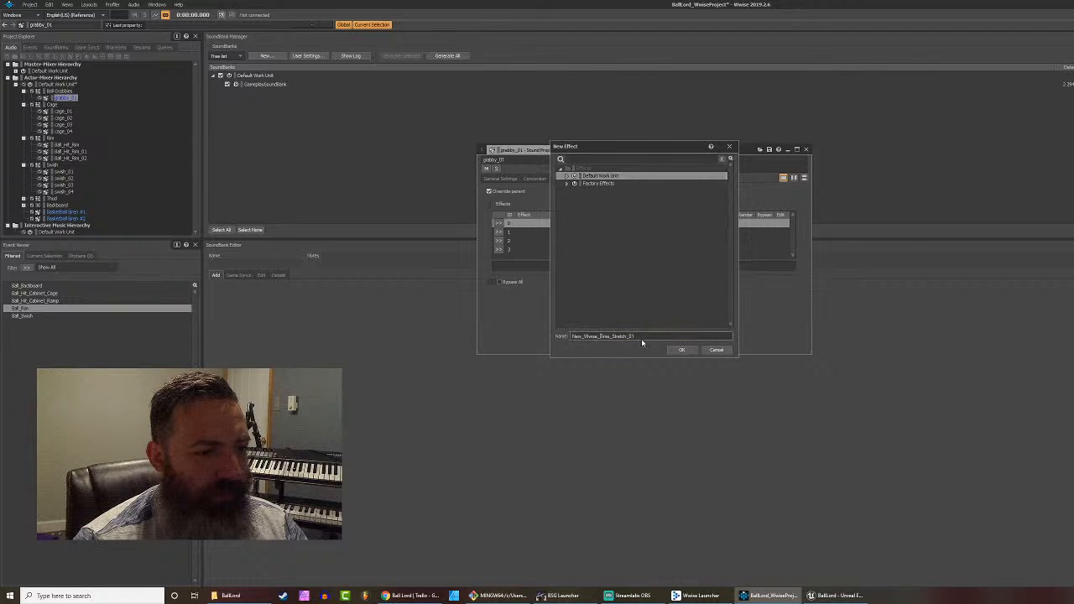
drag(640, 336, 556, 330)
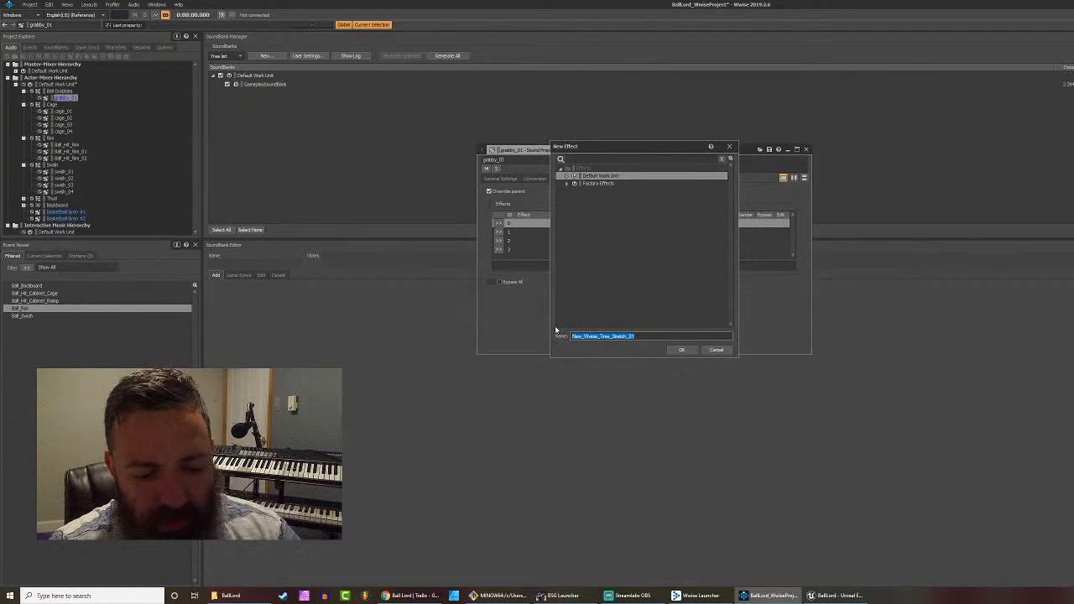
text(Ball Gra)
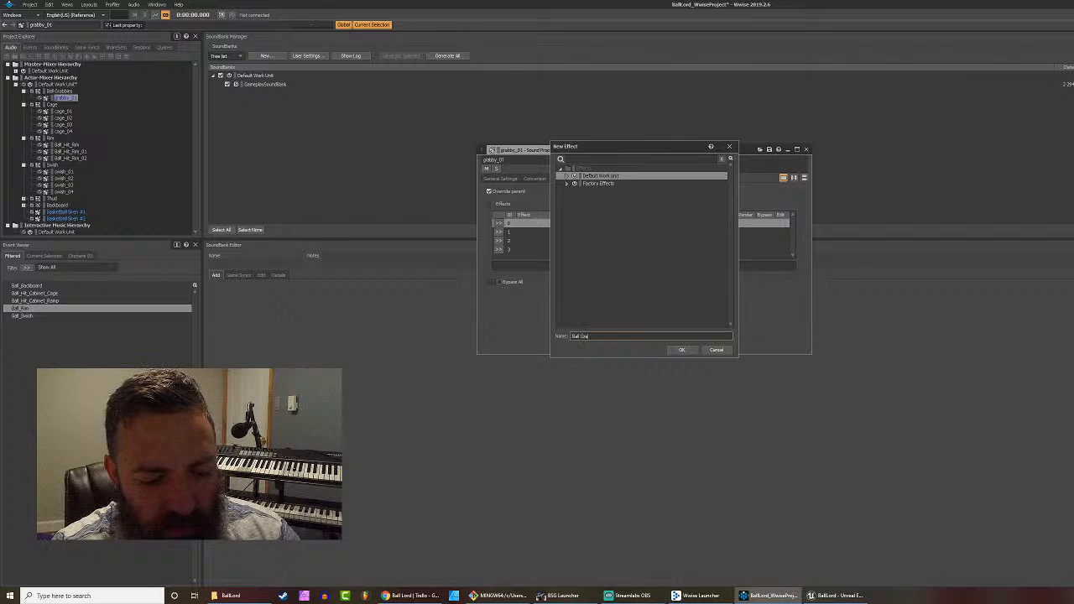
text(bbie Time Stretch)
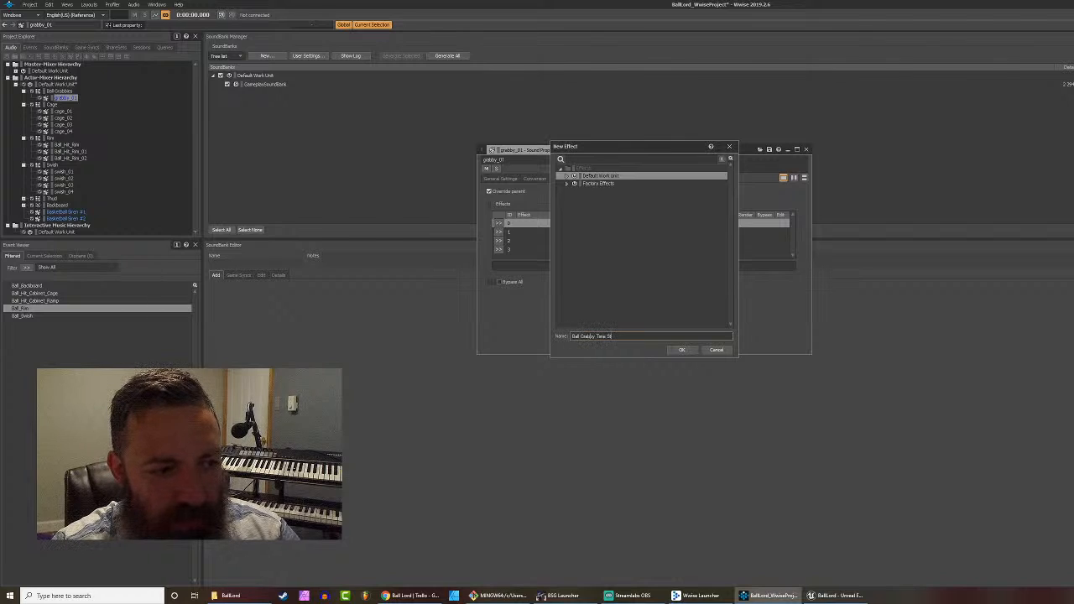
click(681, 350)
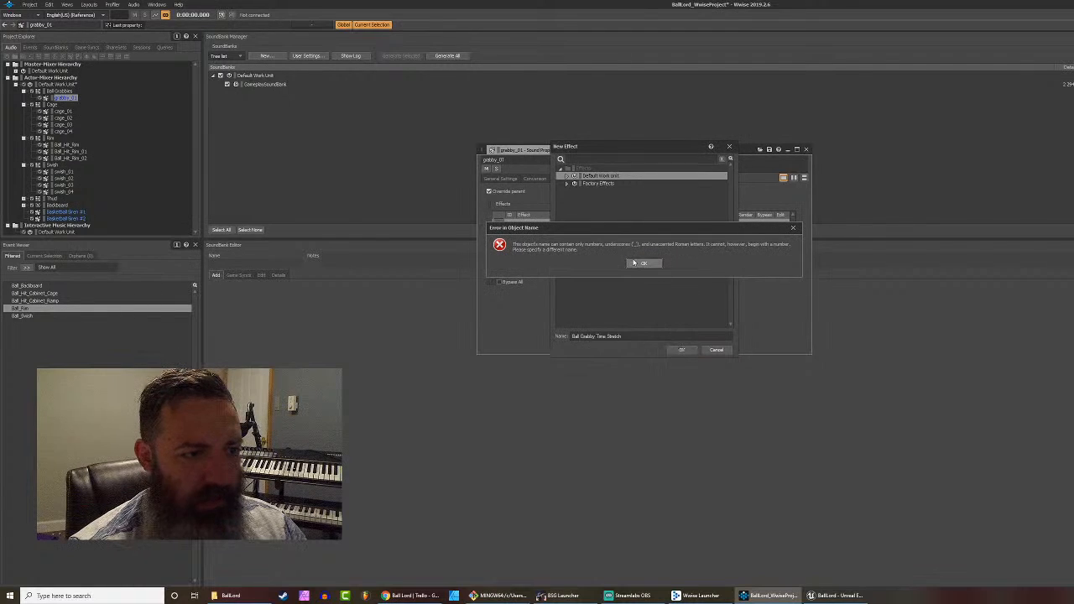
click(641, 263)
Step: Rename the new Time Stretch effect as ball_grabby_time_stretch and create it in the Default Work Unit
double_click(587, 336)
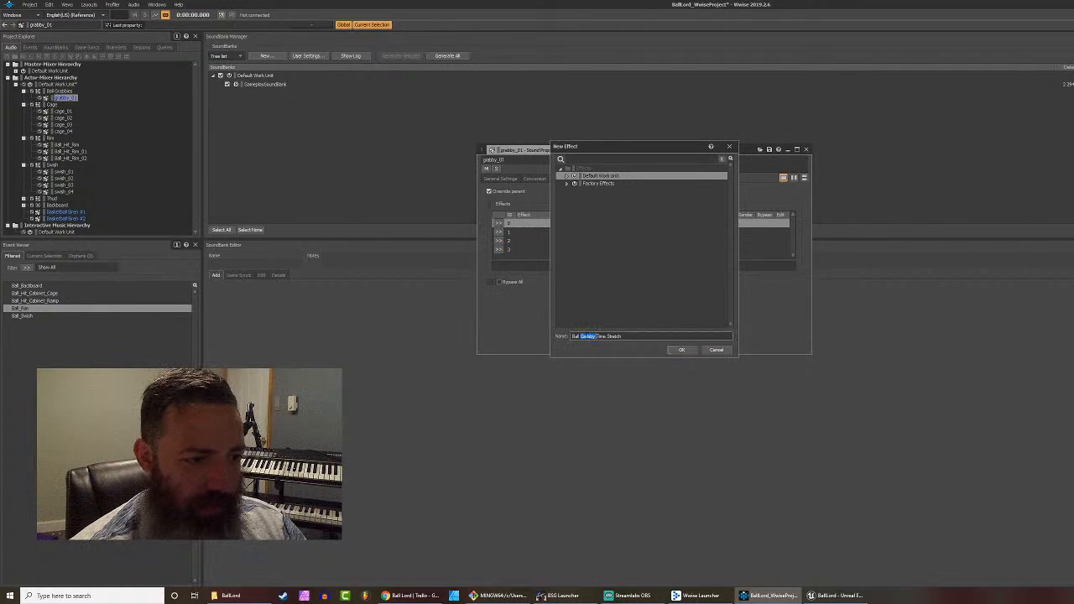
key(Return)
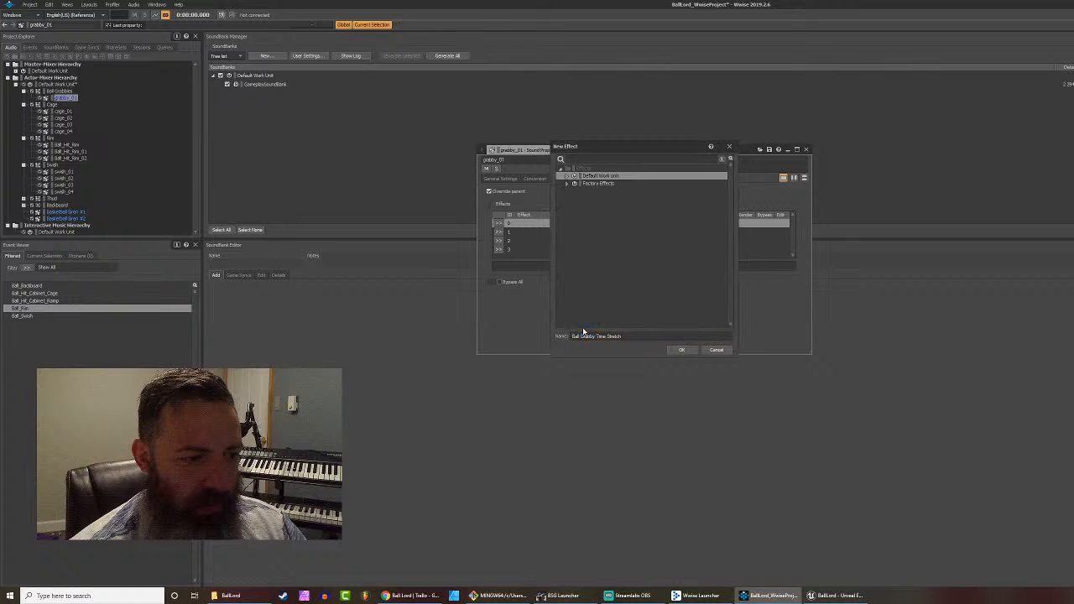
key(super)
click(626, 335)
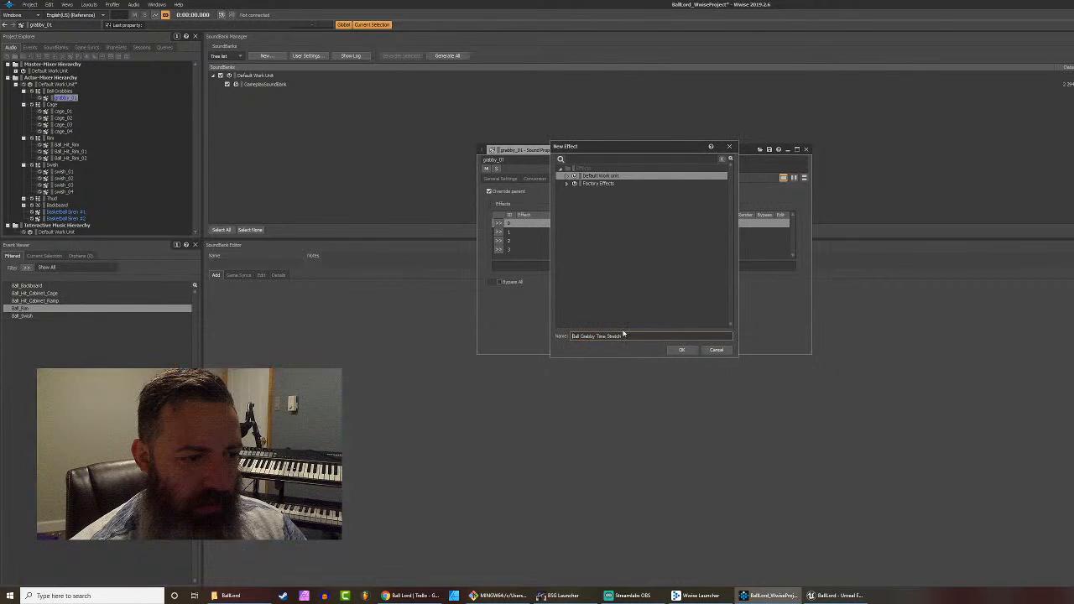
key(ctrl+a)
key(BackSpace)
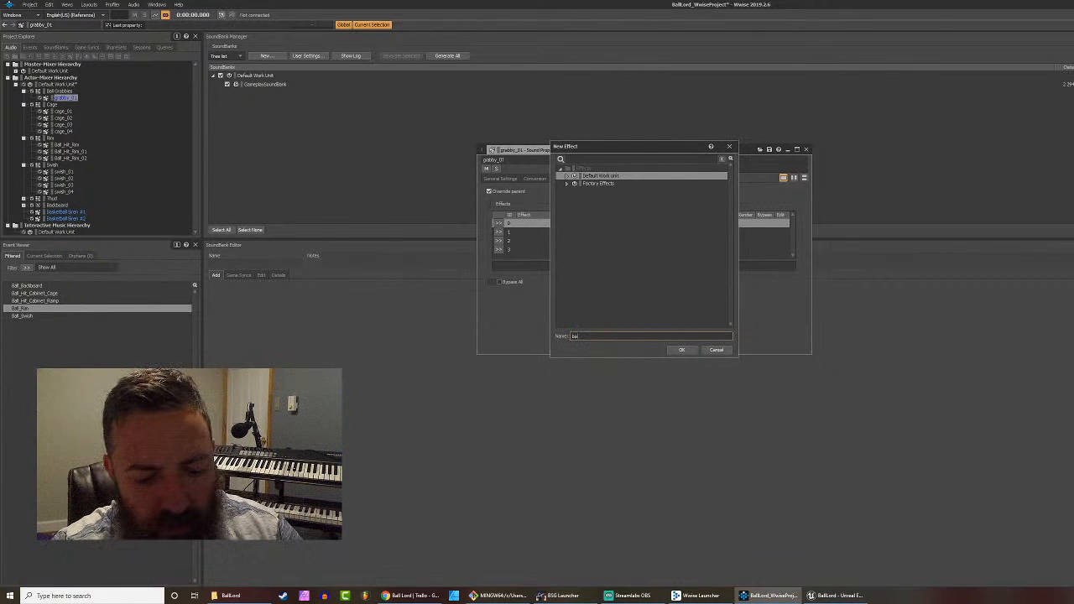
text(ball_grabby_)
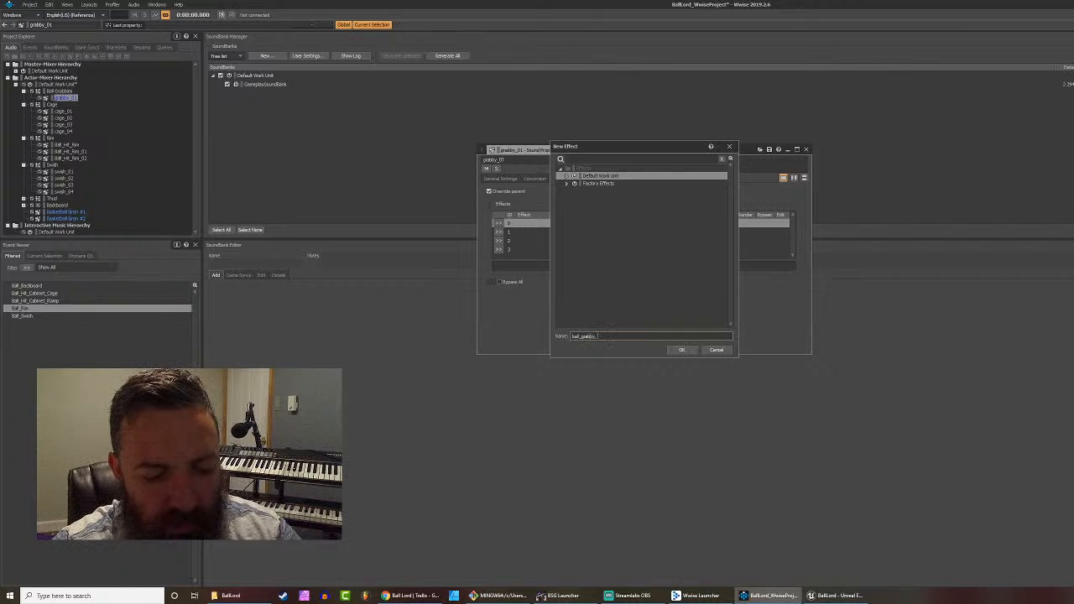
text(time_stretch)
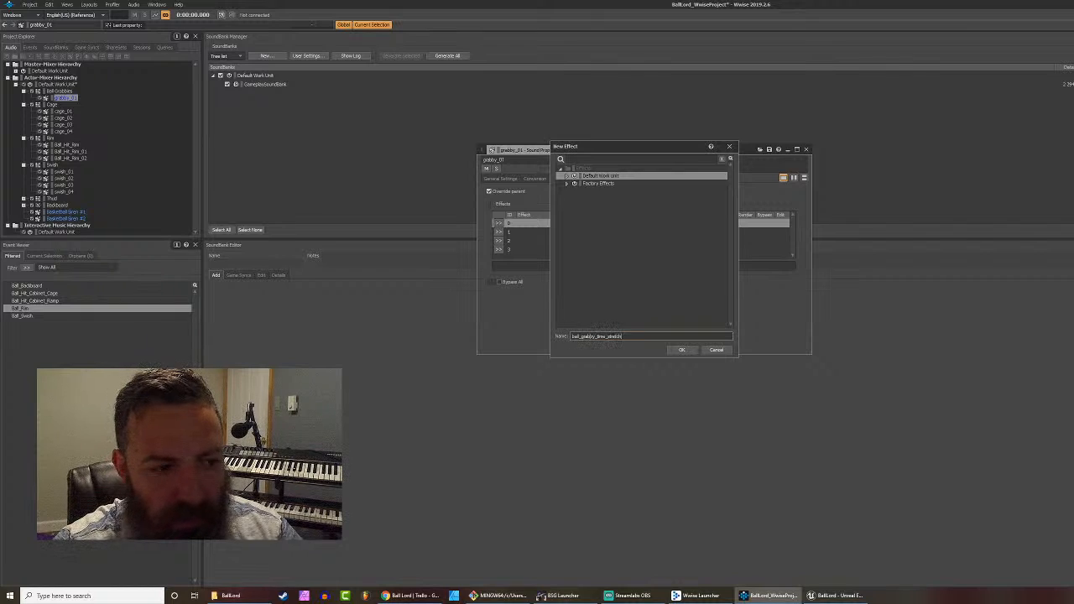
key(Return)
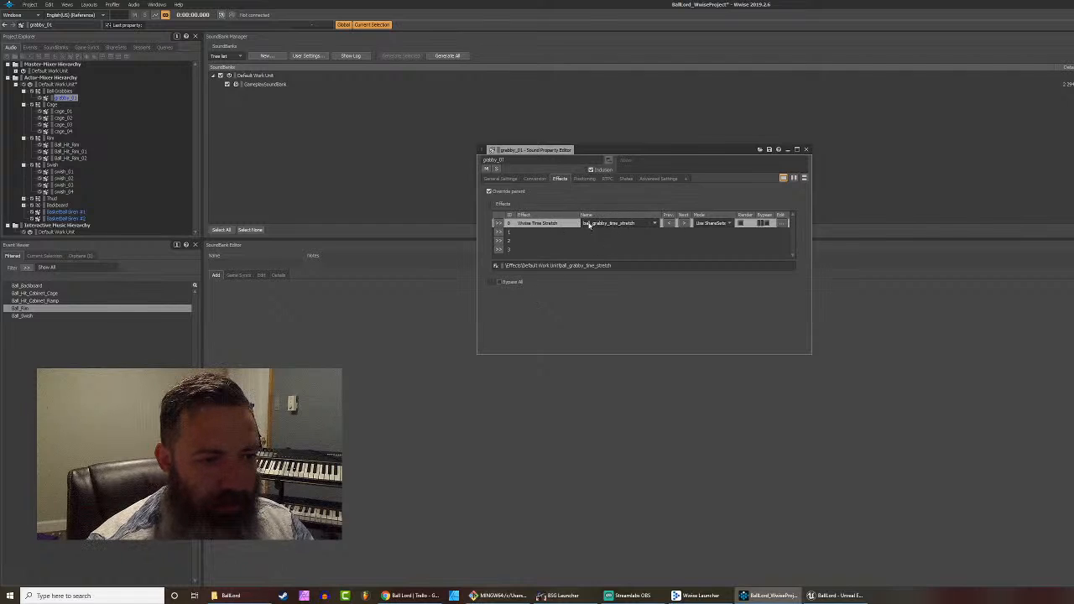
Step: Open the ball_grabby_time_stretch effect's settings and audition grabby_01 with several Time Stretch amounts, including about 175 and 102
double_click(556, 226)
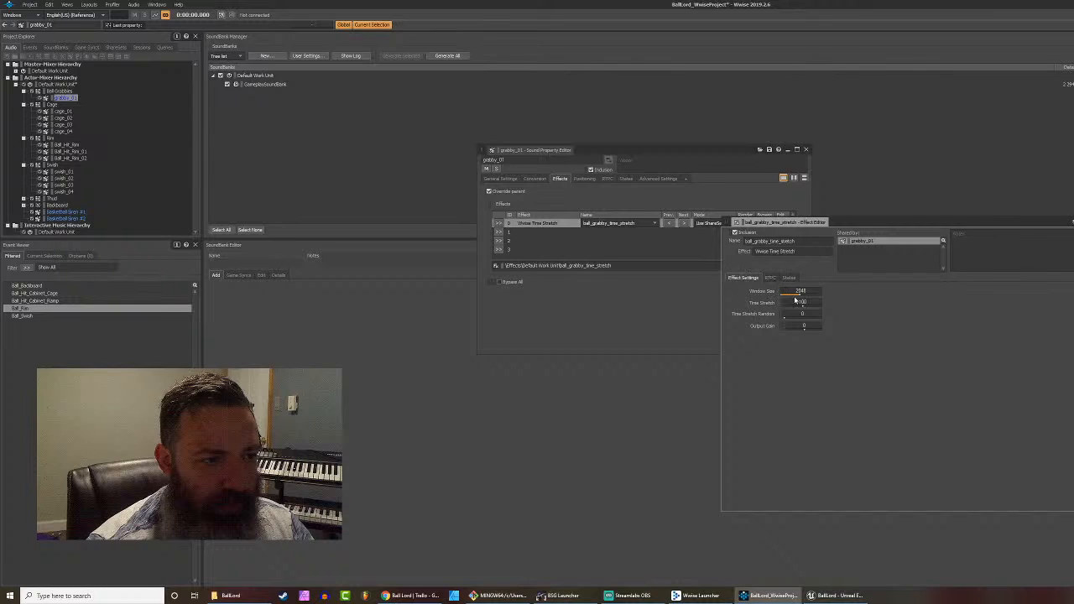
drag(803, 308, 815, 307)
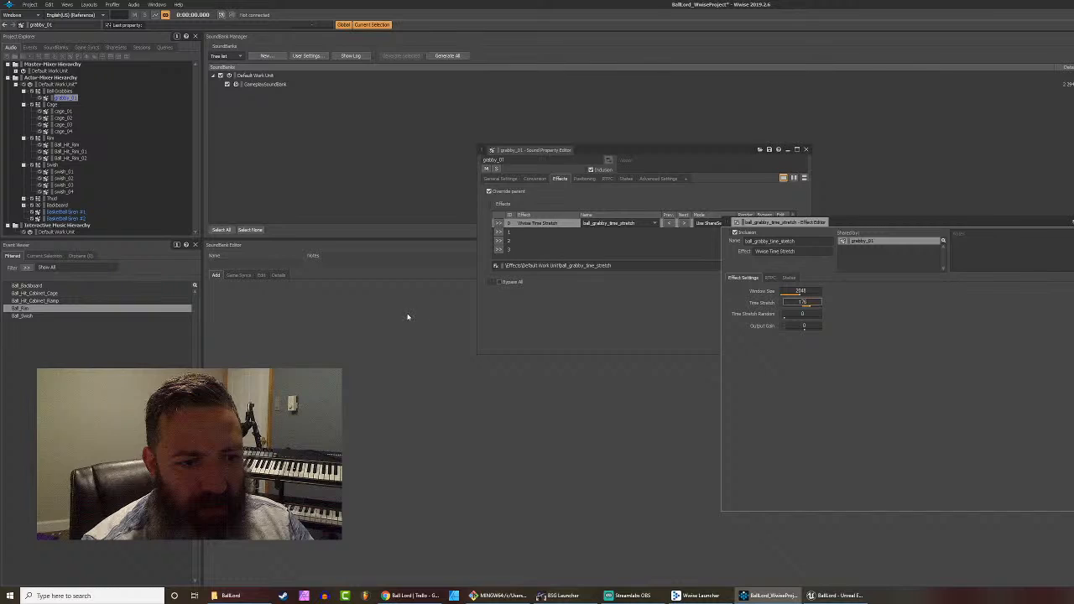
key(space)
mouse_move(811, 308)
mouse_down()
mouse_move(789, 312)
mouse_move(802, 312)
mouse_up()
key(space)
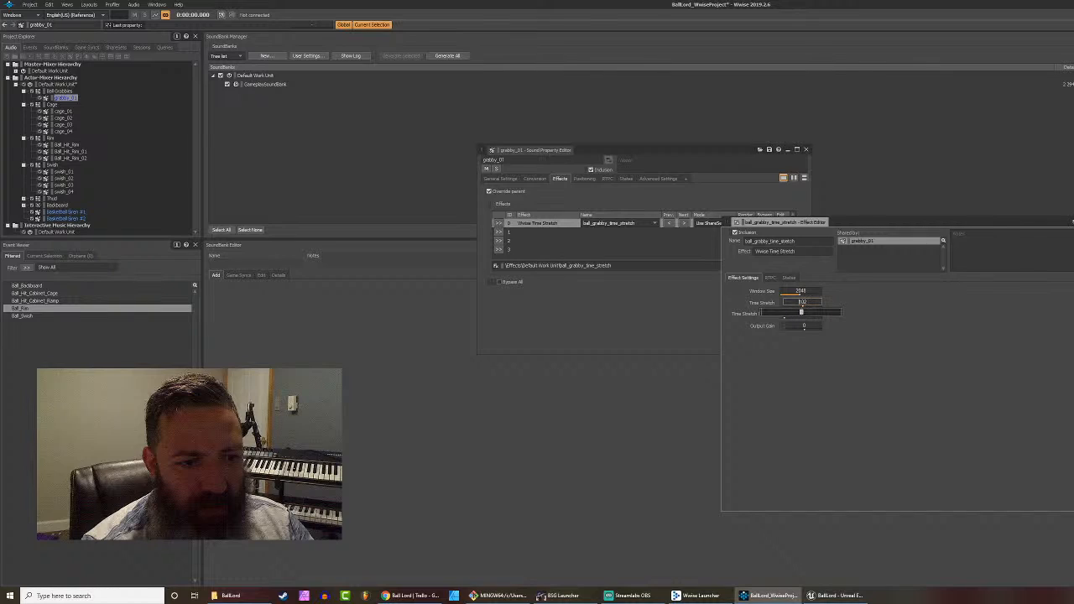
drag(801, 312, 800, 311)
key(space)
key(space)
key(space)
key(space)
key(space)
key(space)
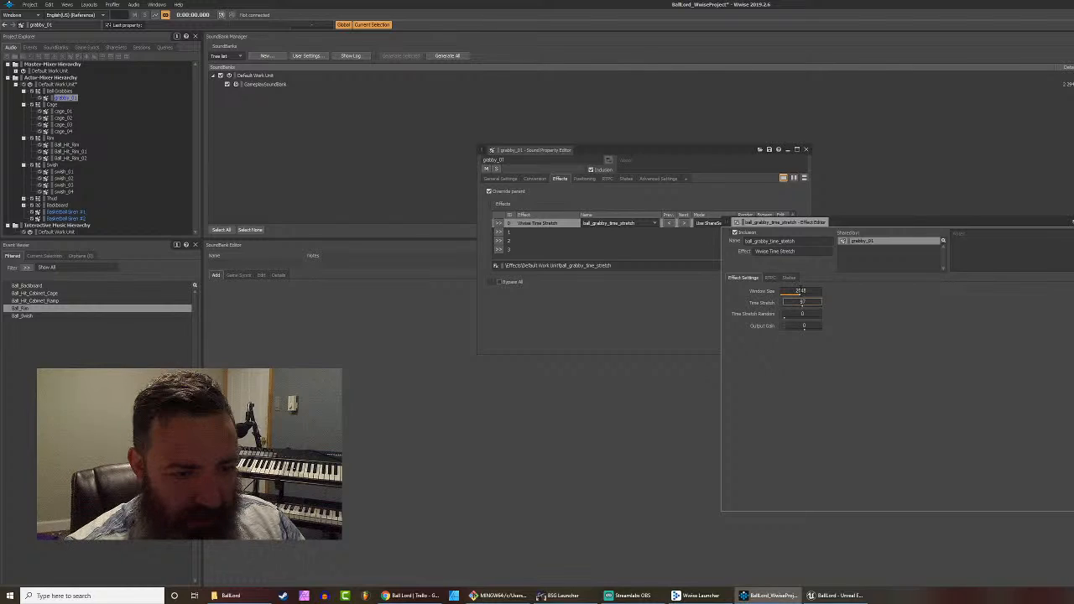
Step: Try a Window Size of 2560 with a Time Stretch of about 150, audition grabby_01 repeatedly, and close the effect's settings
drag(801, 295, 808, 312)
key(space)
key(space)
key(space)
key(space)
key(space)
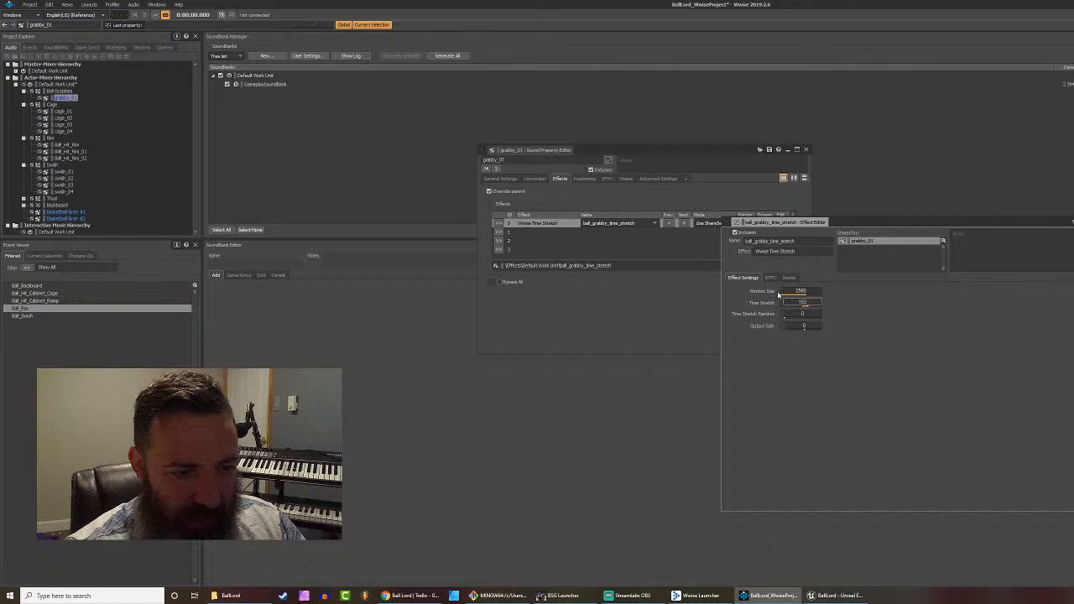
key(Escape)
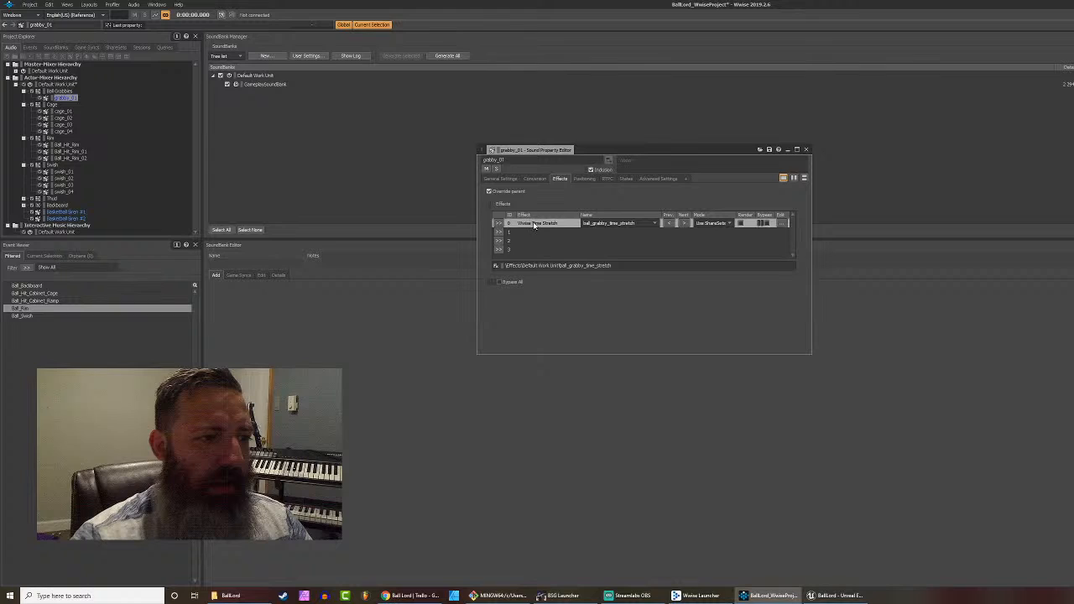
Step: Cut the ball_grabby_time_stretch effect from grabby_01's first effect slot and close the sound's properties
right_click(534, 225)
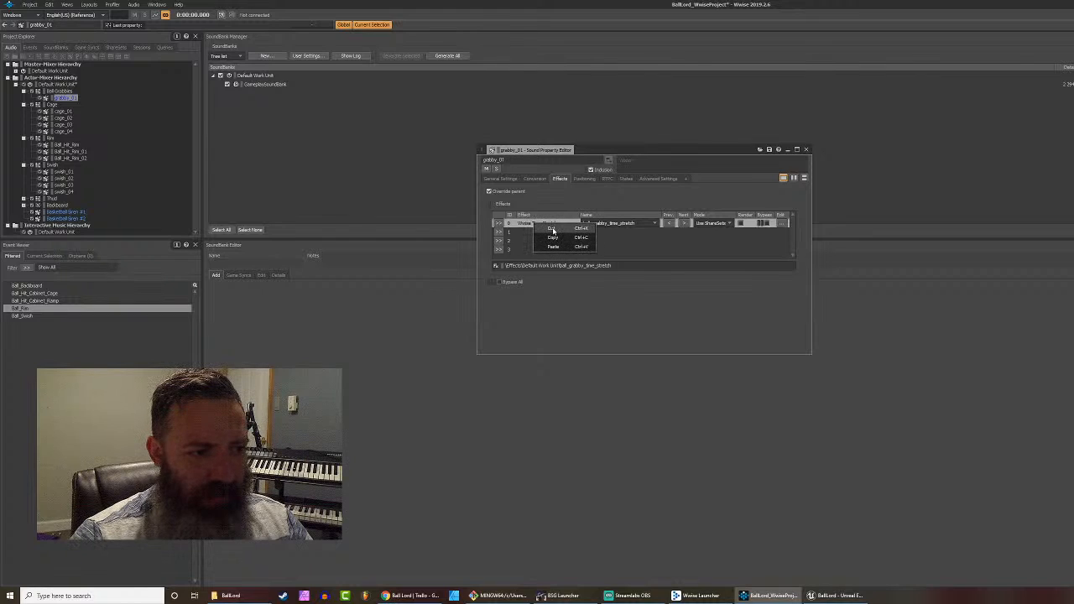
click(552, 231)
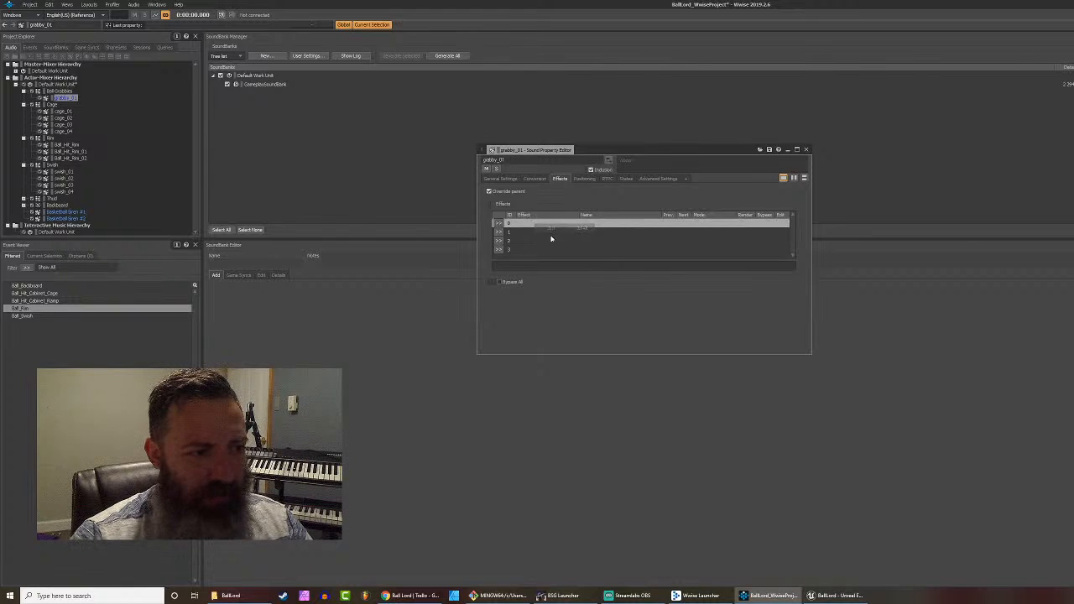
click(807, 150)
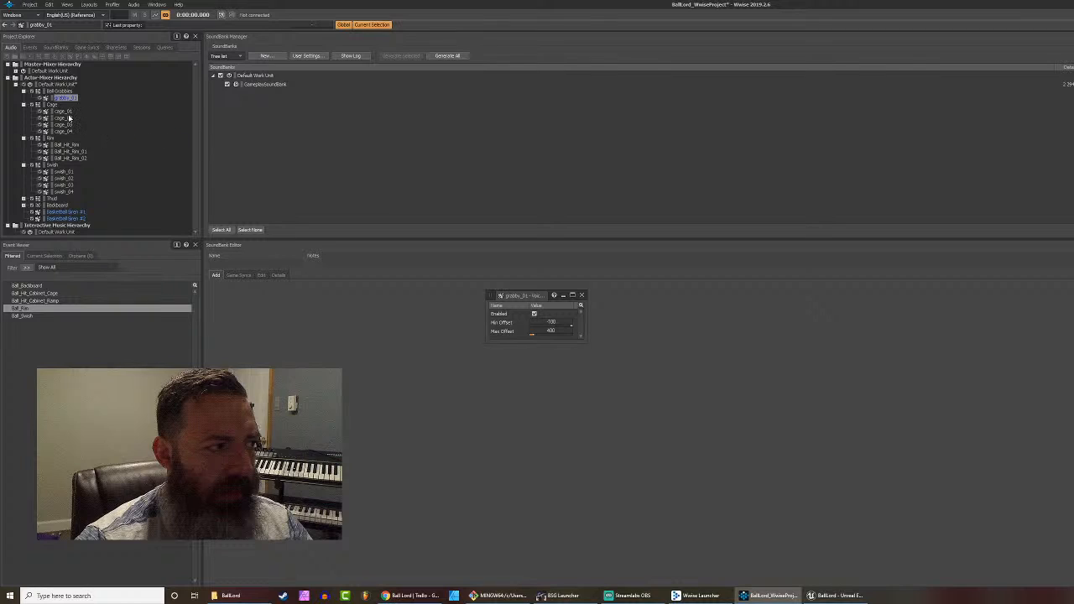
Step: Import SPORT_BASKETBALL_Catch_07.wav and SPORT_BASKETBALL_Catch_Light_05.wav into the Ball Grabbies container as new Sound SFX objects
right_click(60, 92)
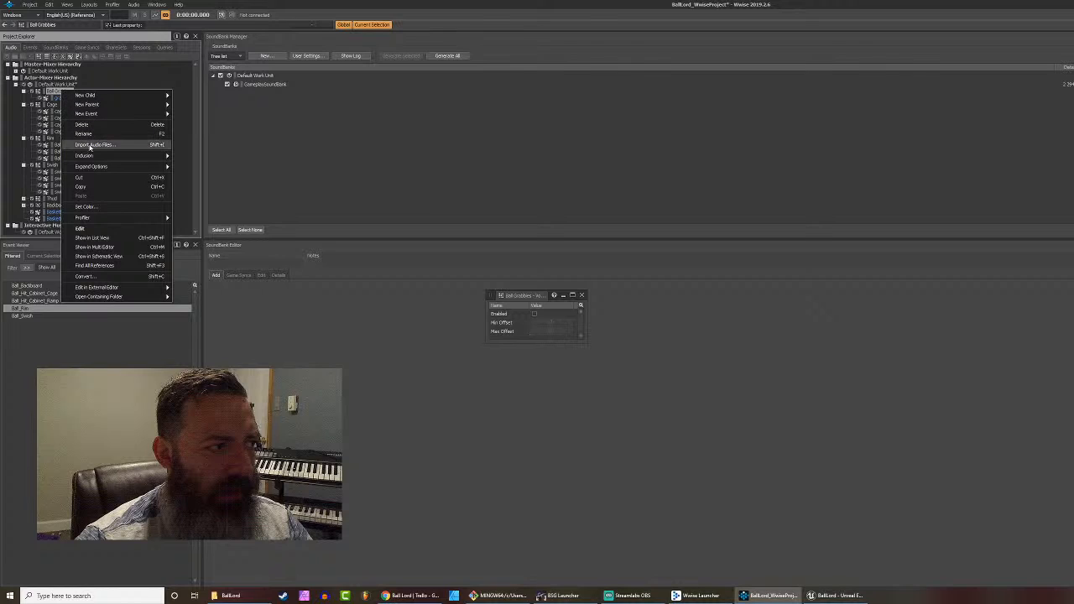
click(90, 144)
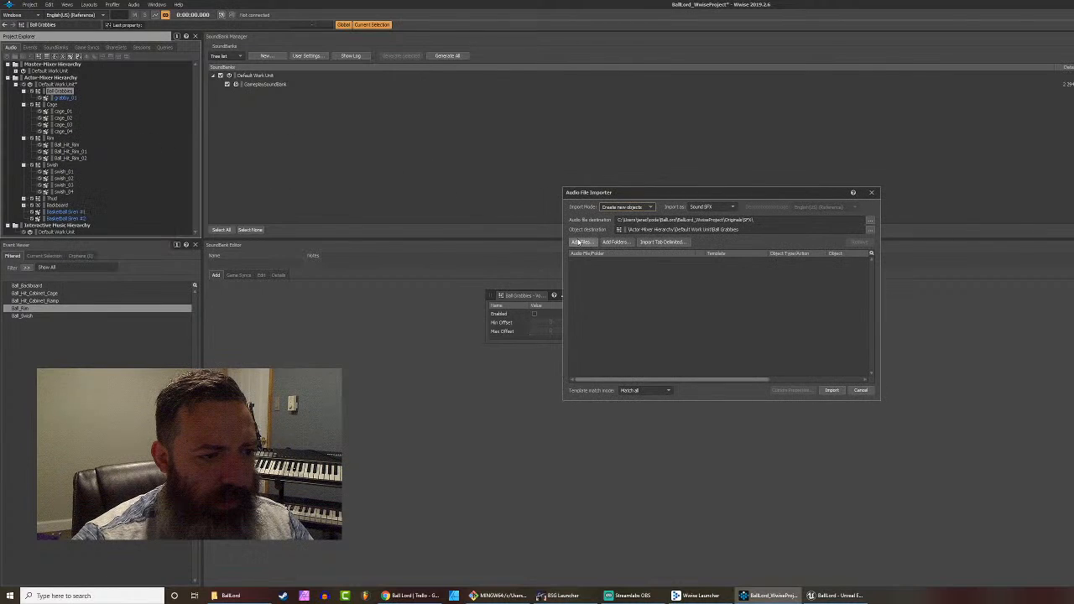
click(579, 242)
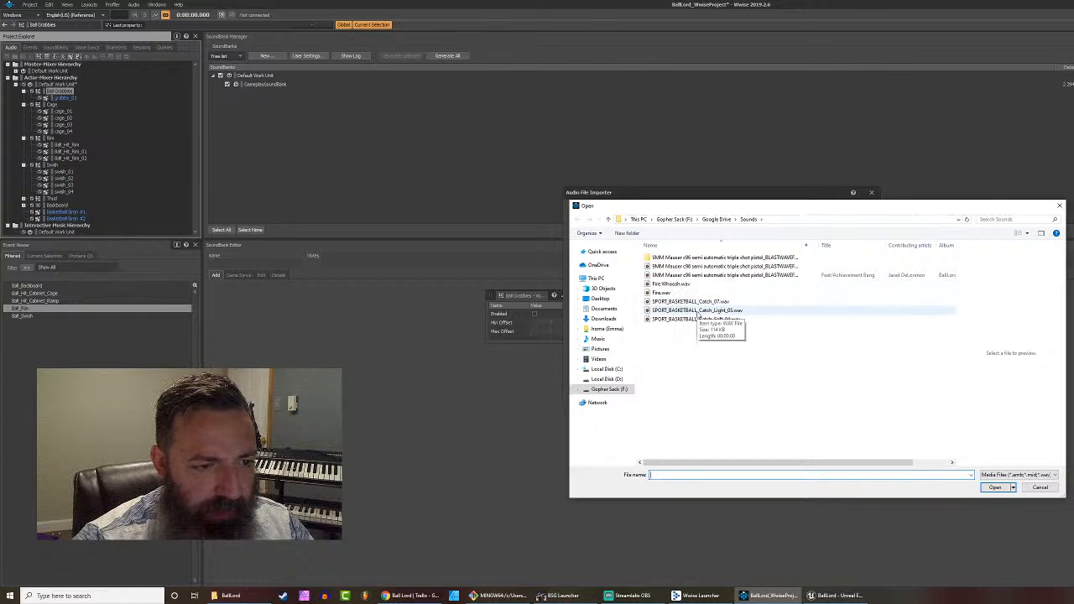
click(699, 313)
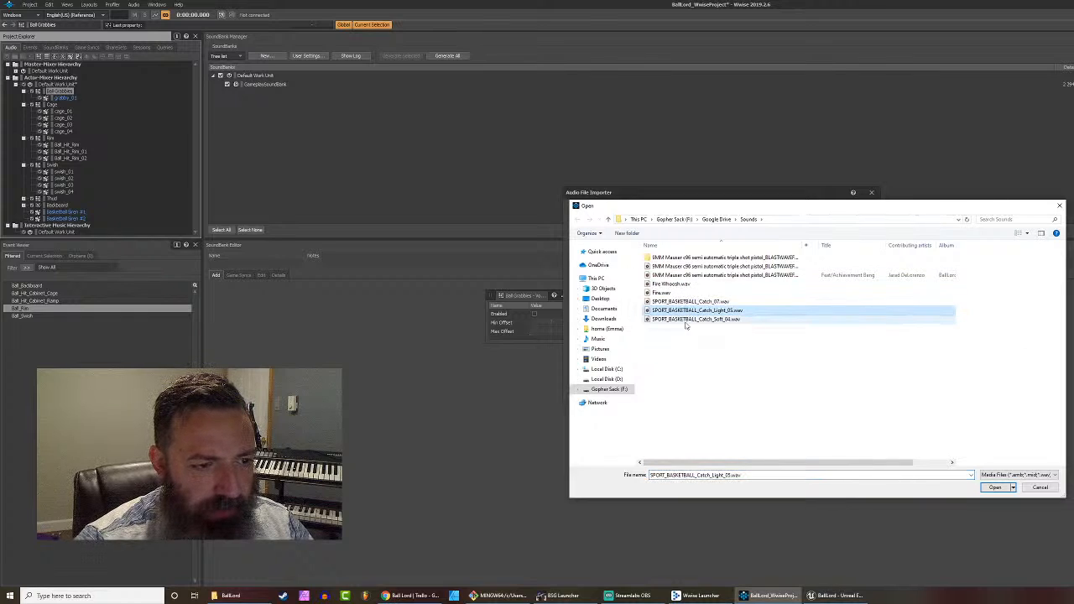
ctrl+click(690, 301)
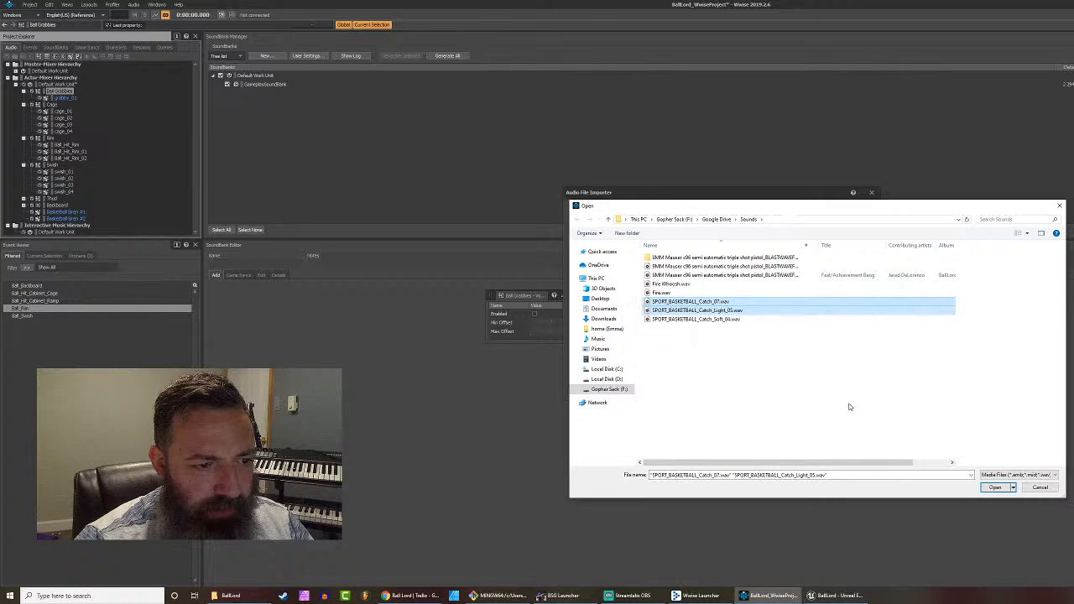
click(994, 488)
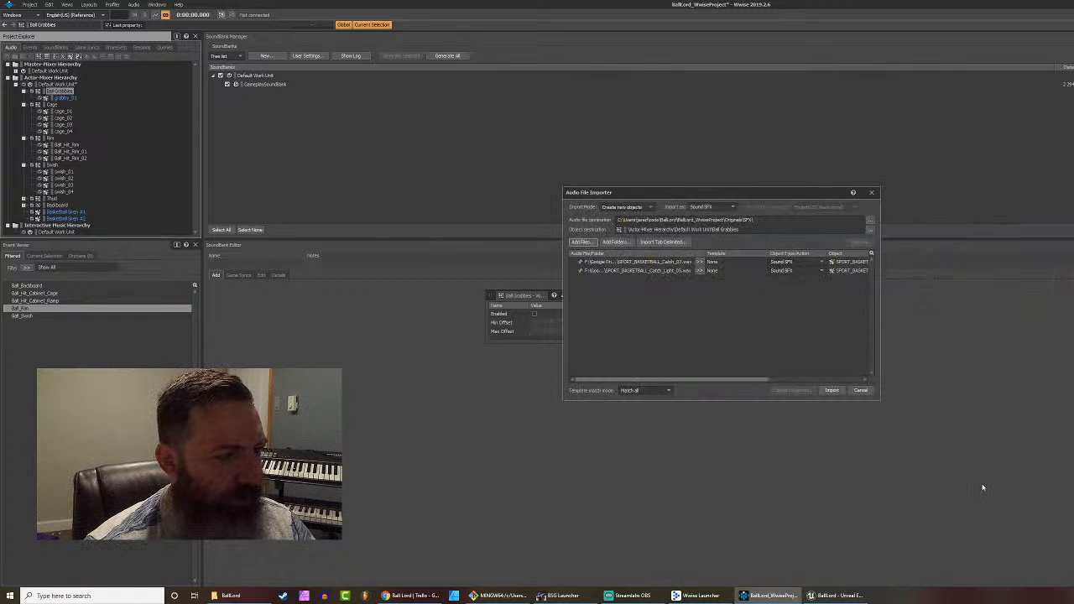
click(836, 395)
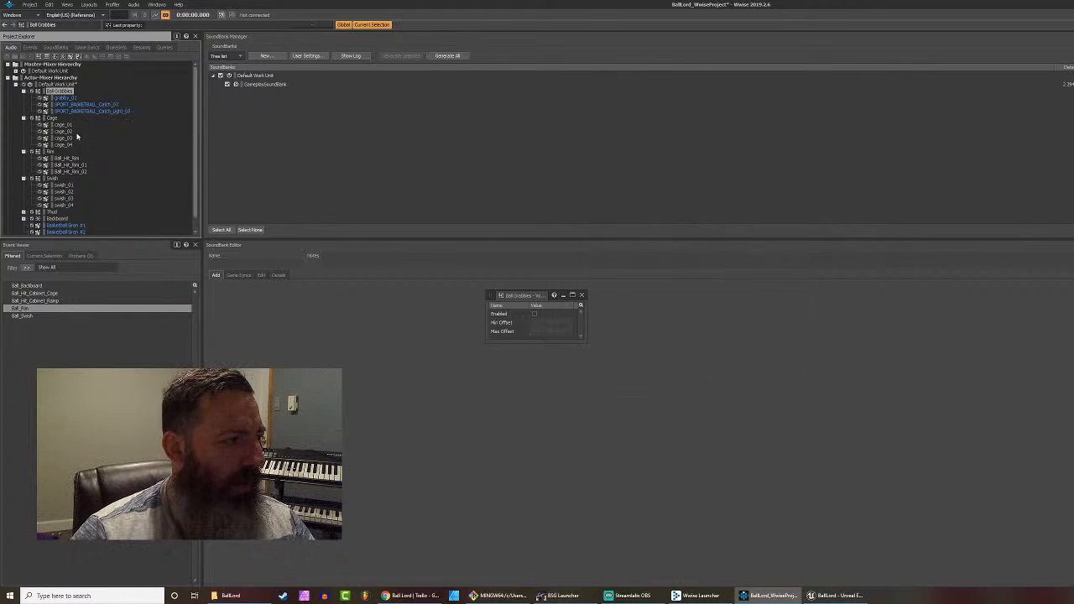
Step: Rename the imported SPORT_BASKETBALL_Catch_07 sound as grabby_02
click(80, 105)
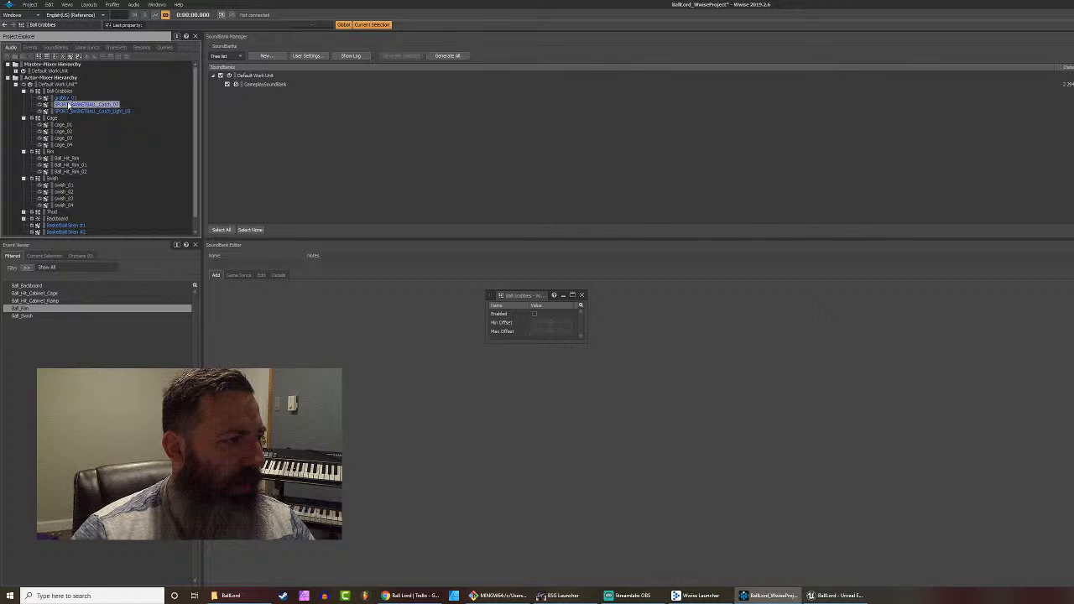
key(F2)
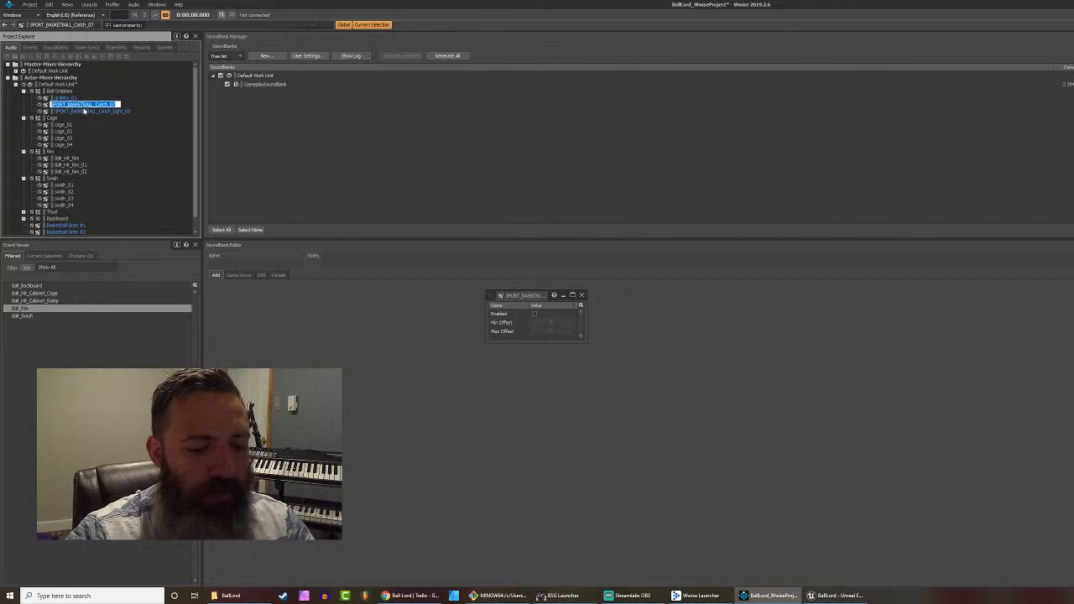
text(grabby_)
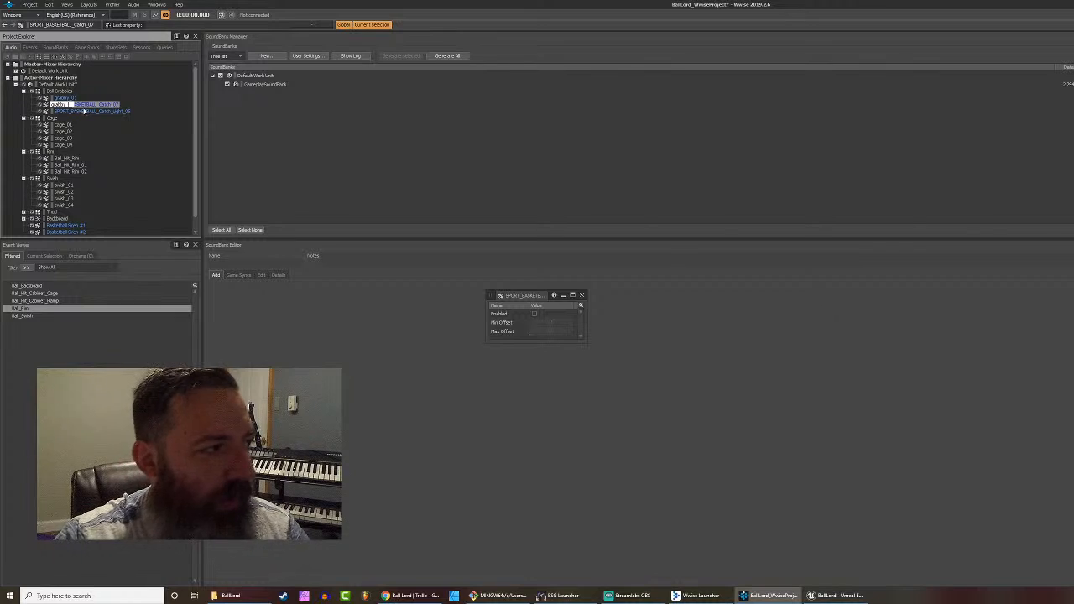
text(02)
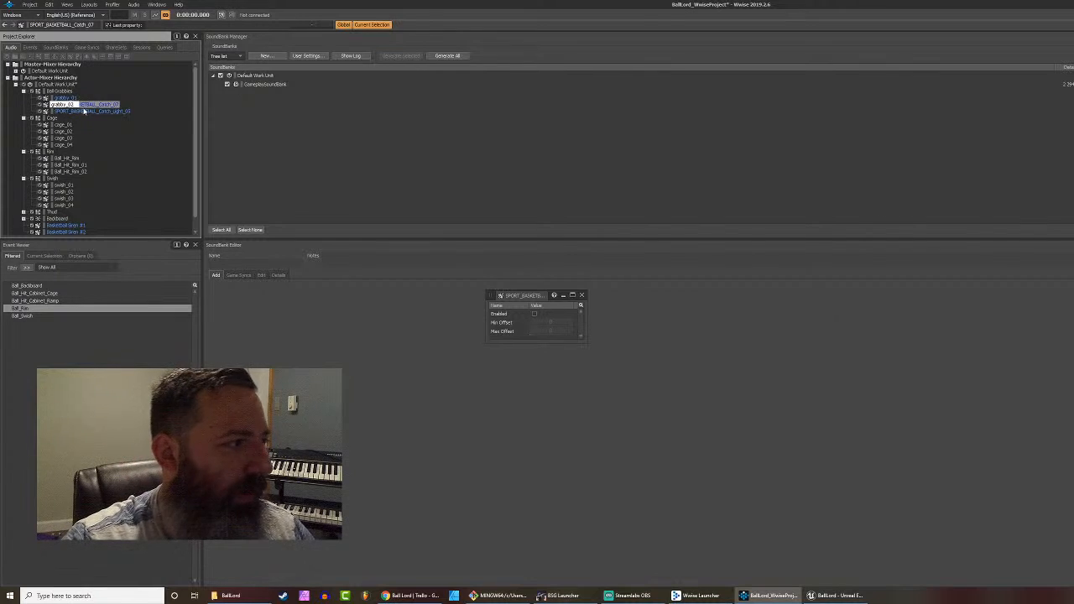
key(Return)
Step: Rename the imported light catch sound in Ball Grabbies as grabby_03
click(84, 112)
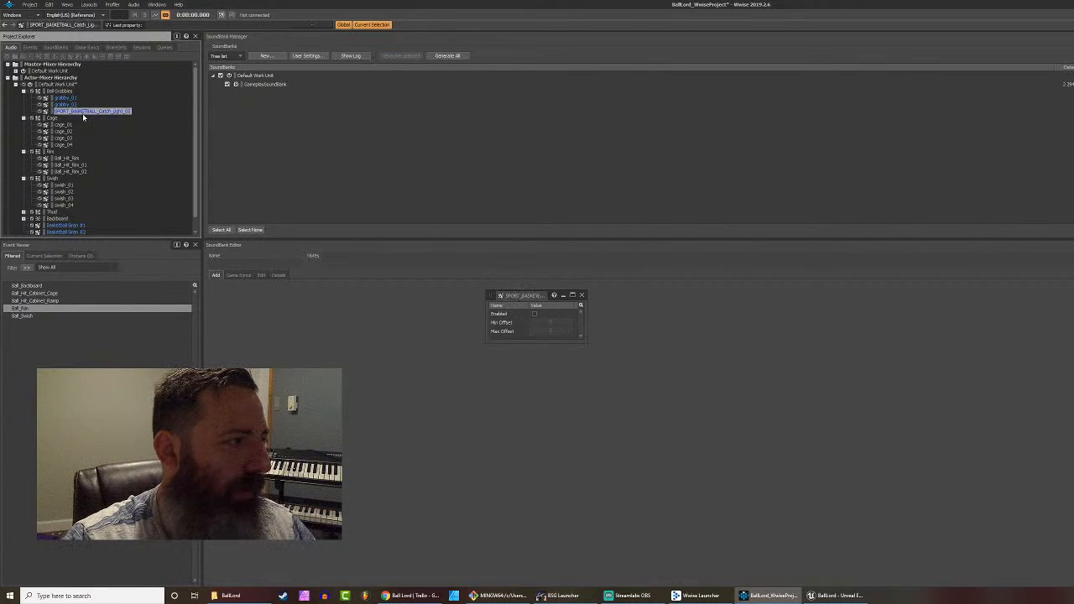
key(F2)
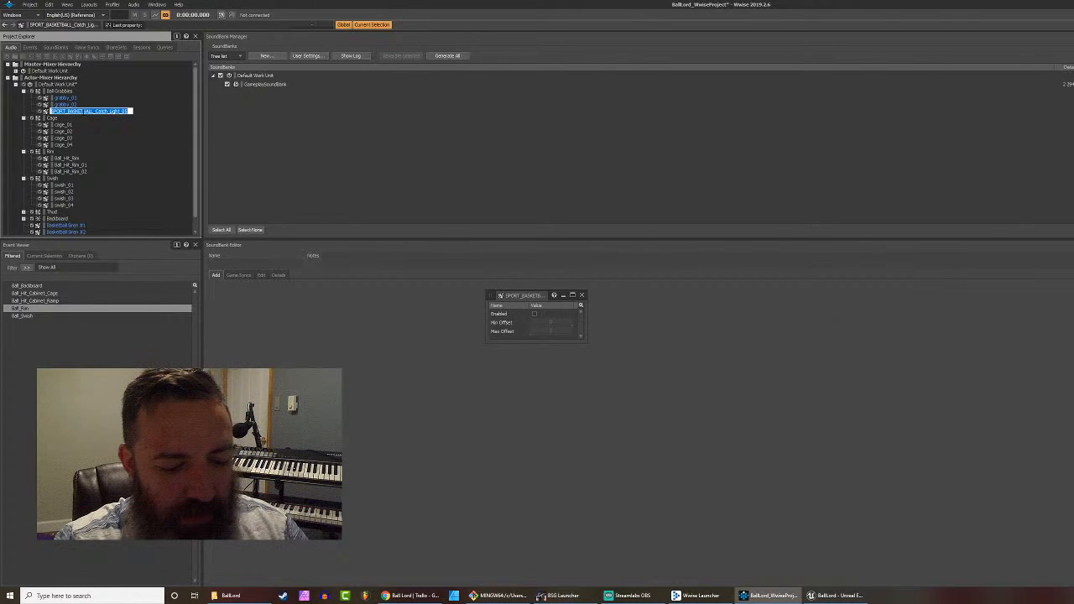
text(grabby_03)
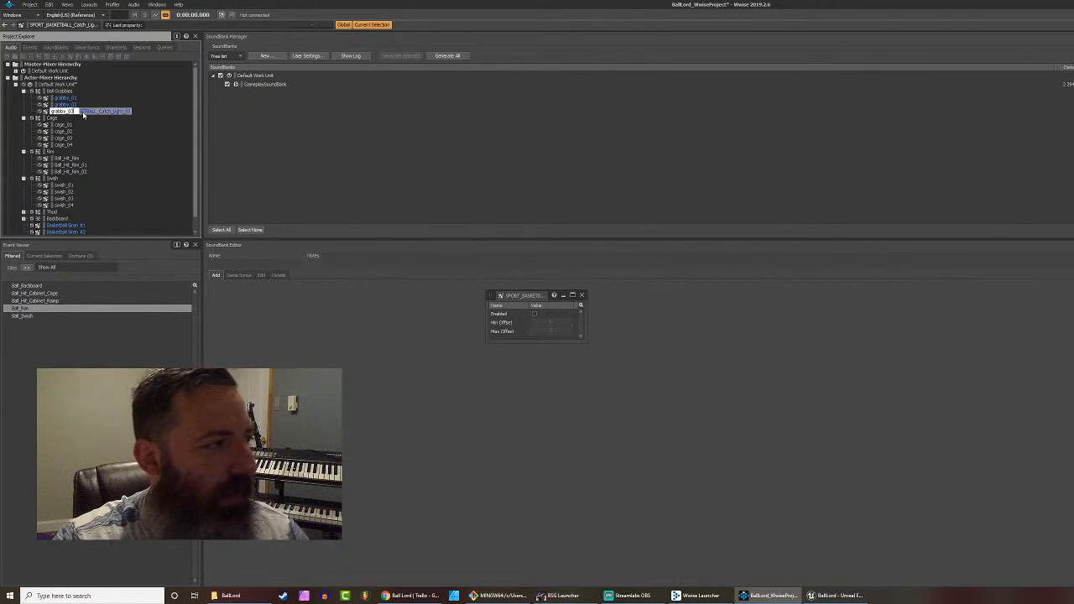
key(Return)
Step: Audition the Ball Grabbies container and compare its grabby_01 and grabby_02 sounds
click(64, 92)
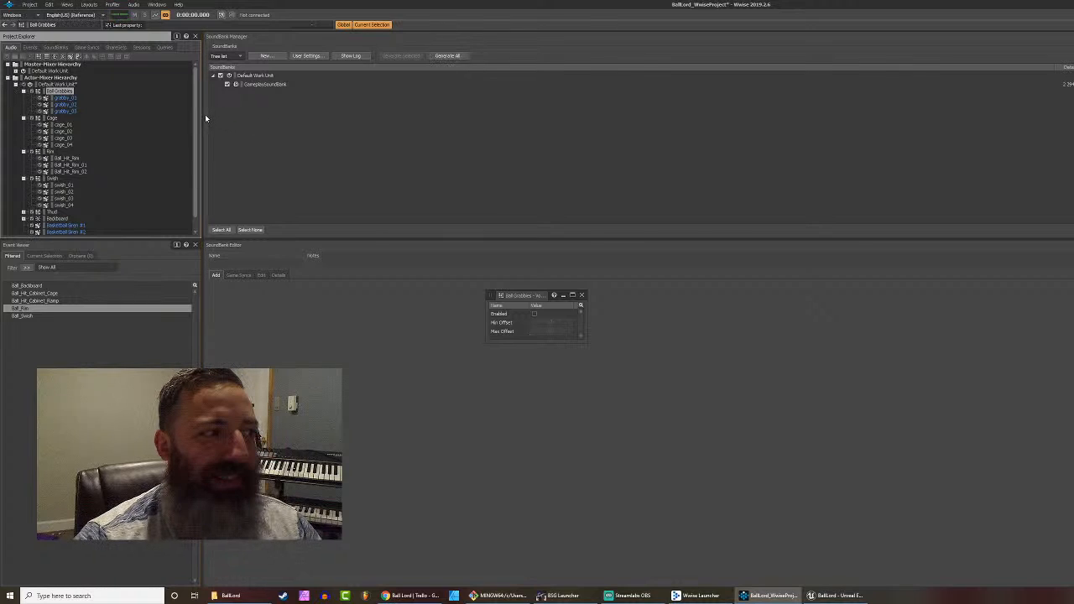
click(56, 104)
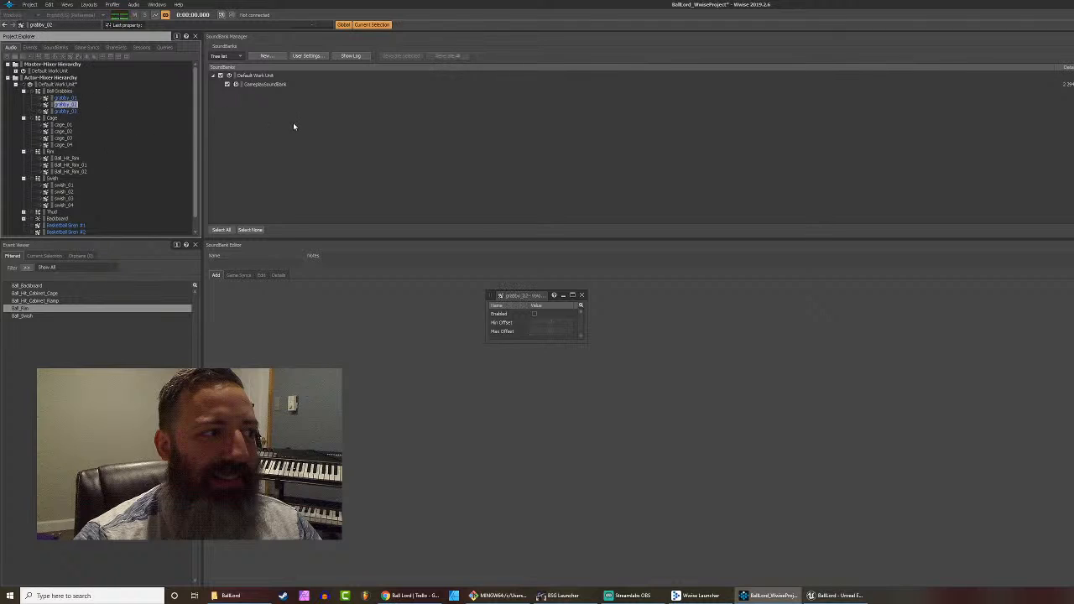
click(66, 98)
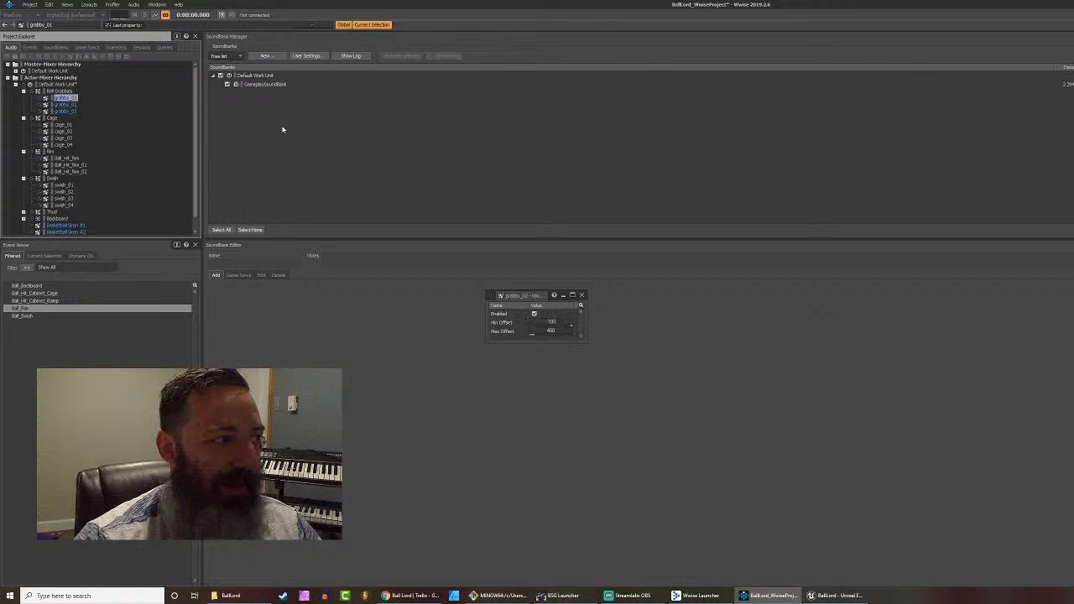
click(67, 105)
Step: Enable pitch randomization on grabby_02 with a Min Offset of -100 and a Max Offset of 400
double_click(67, 105)
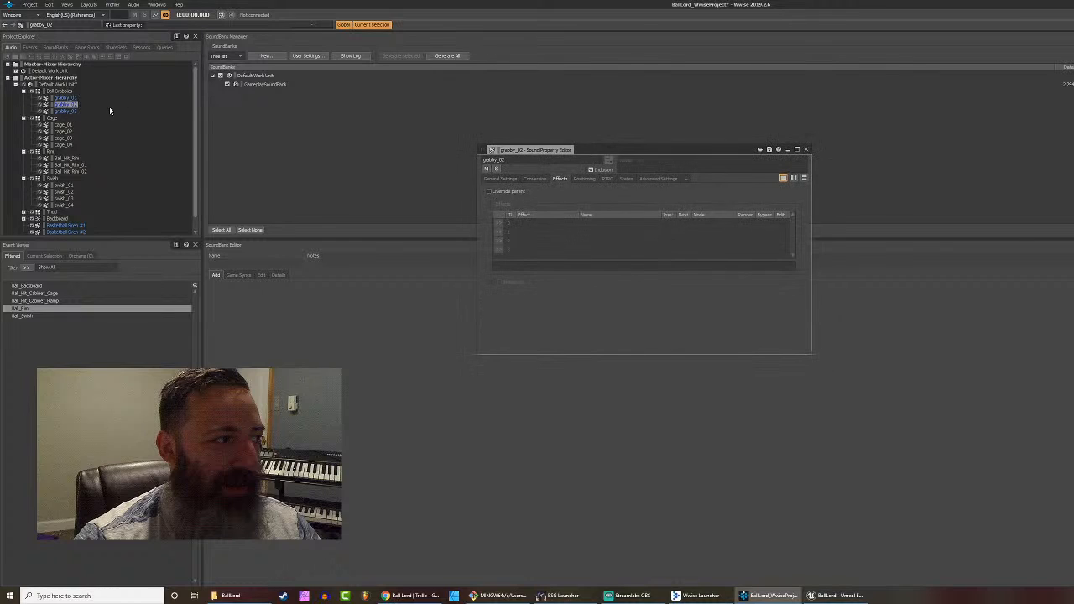
click(497, 178)
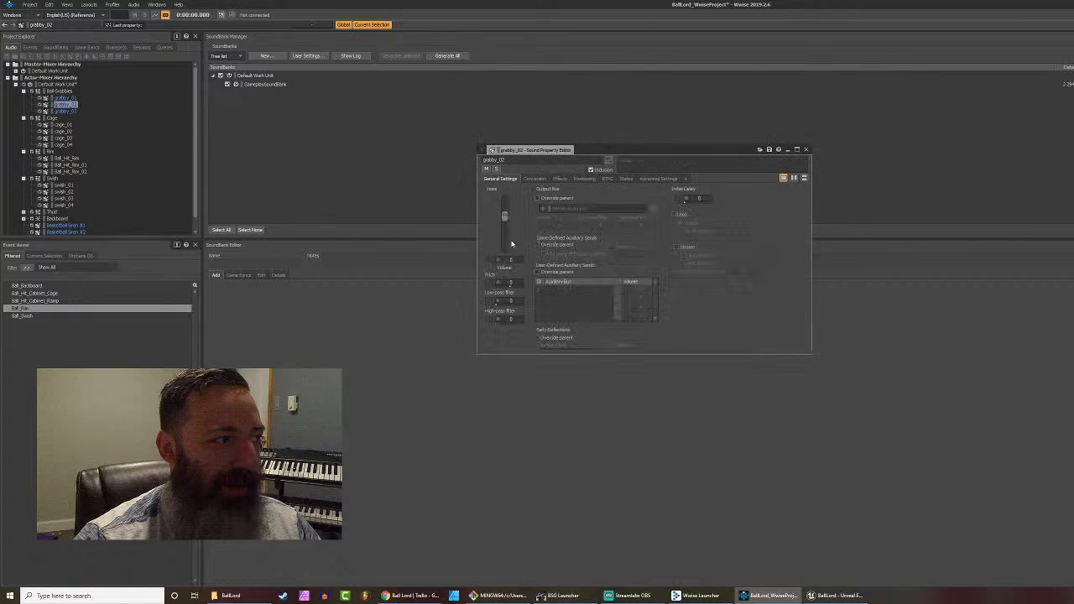
click(498, 286)
click(534, 314)
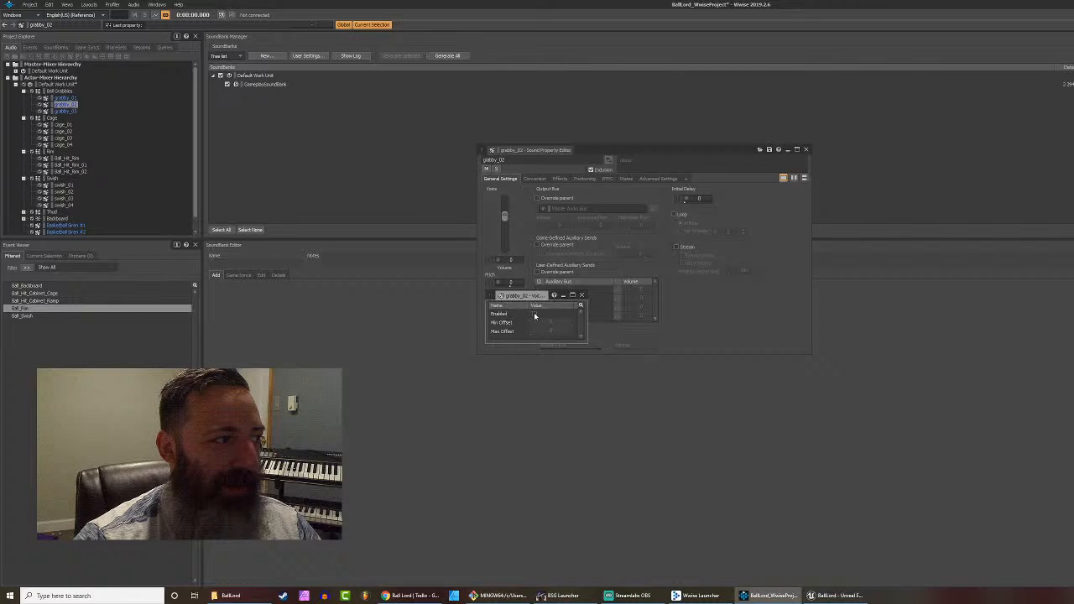
click(550, 323)
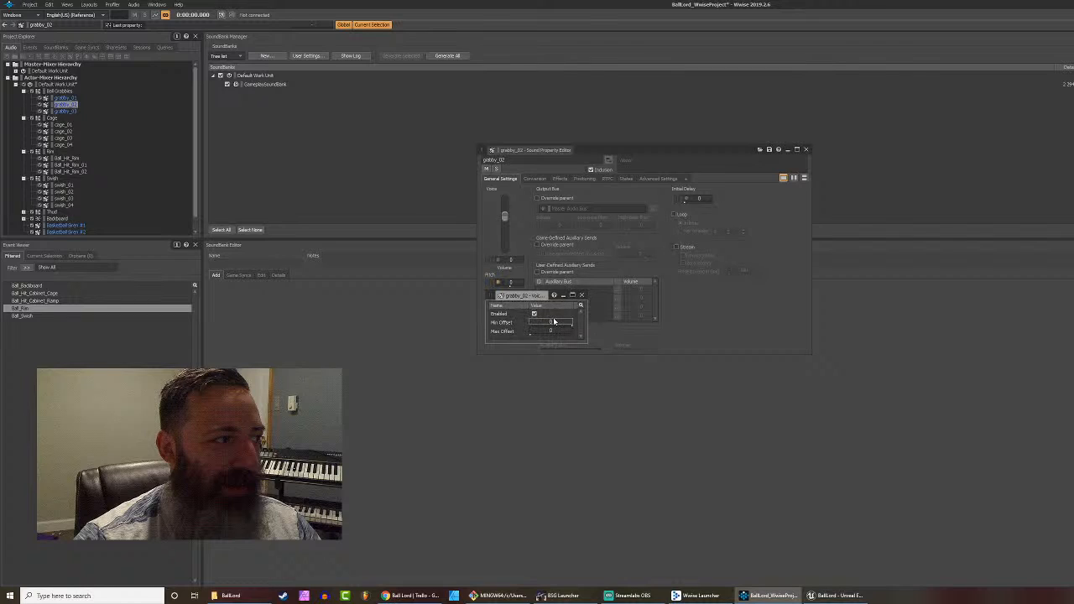
text(-)
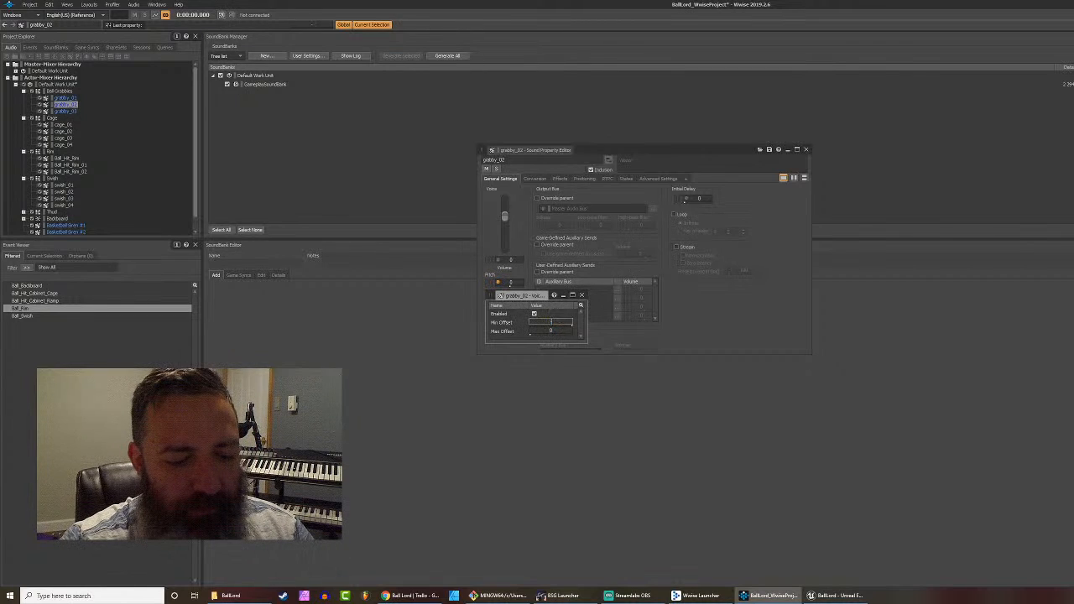
text(100)
key(Tab)
text(400)
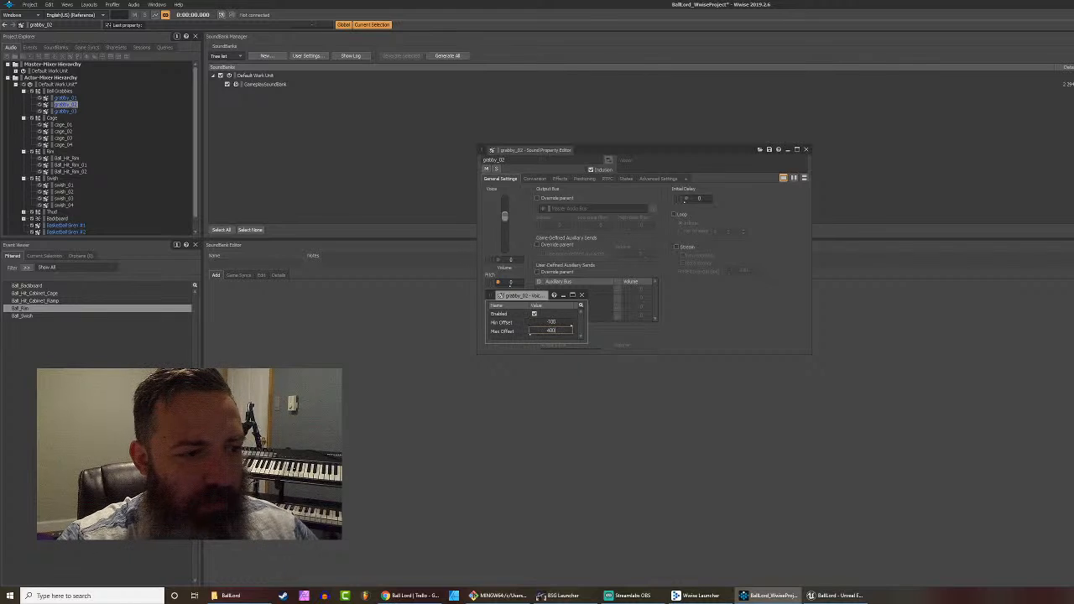
click(540, 389)
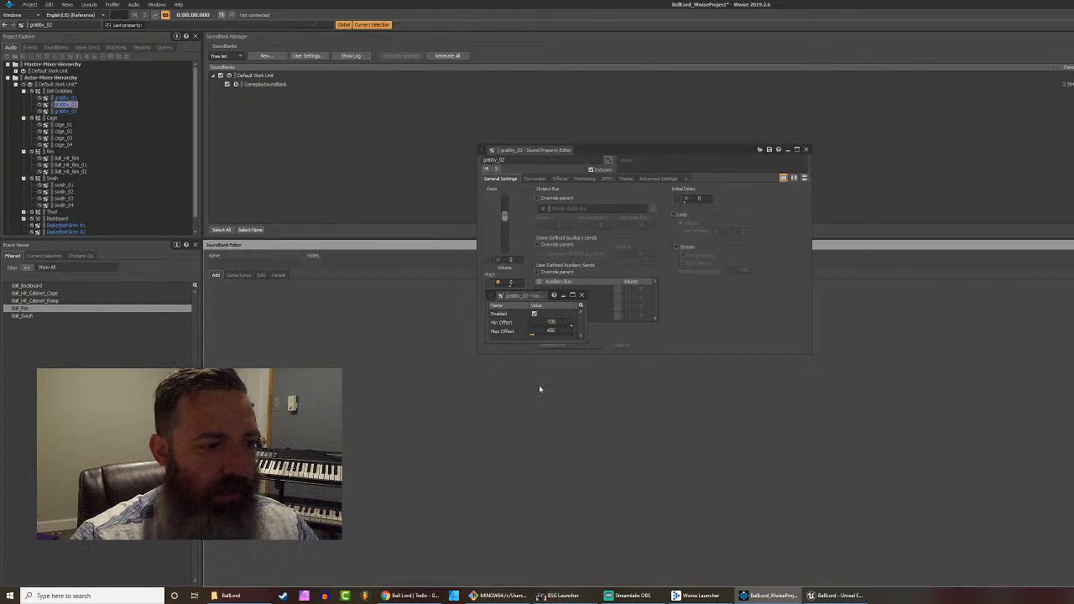
Step: Audition grabby_02 with its randomized pitch and close its property and randomizer windows
click(75, 108)
key(space)
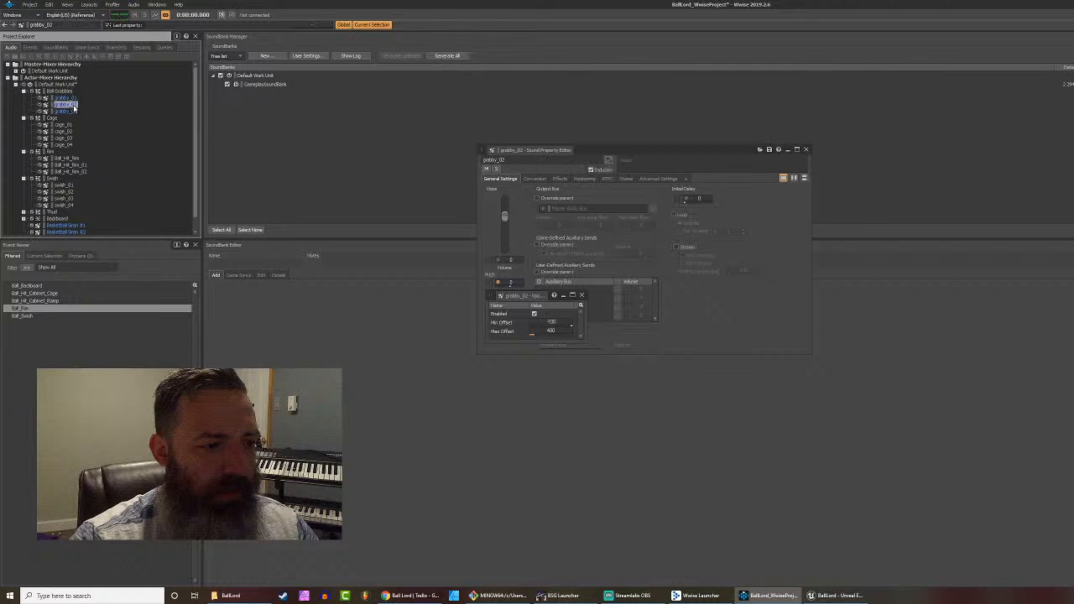
click(807, 149)
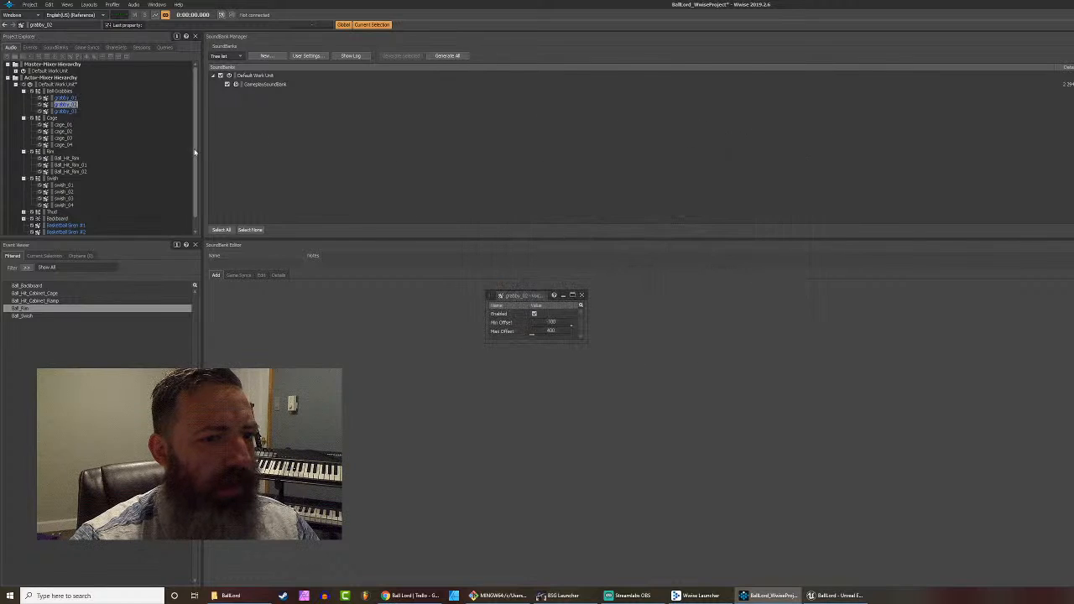
click(583, 296)
Step: Enable pitch randomization on grabby_03 with a Max Offset of 500 and close the randomizer
double_click(66, 111)
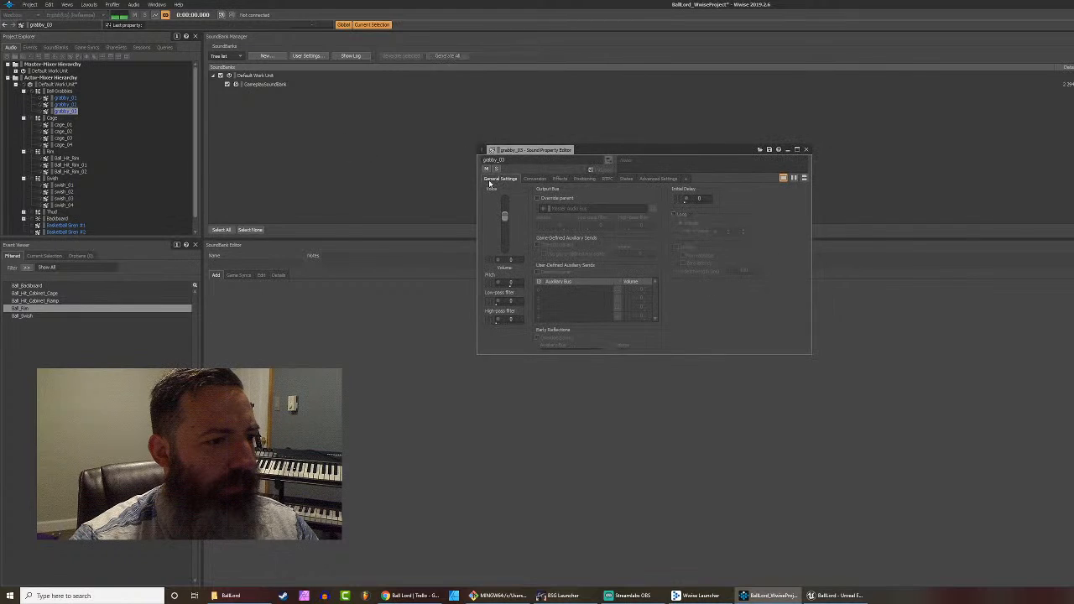
click(498, 283)
click(533, 313)
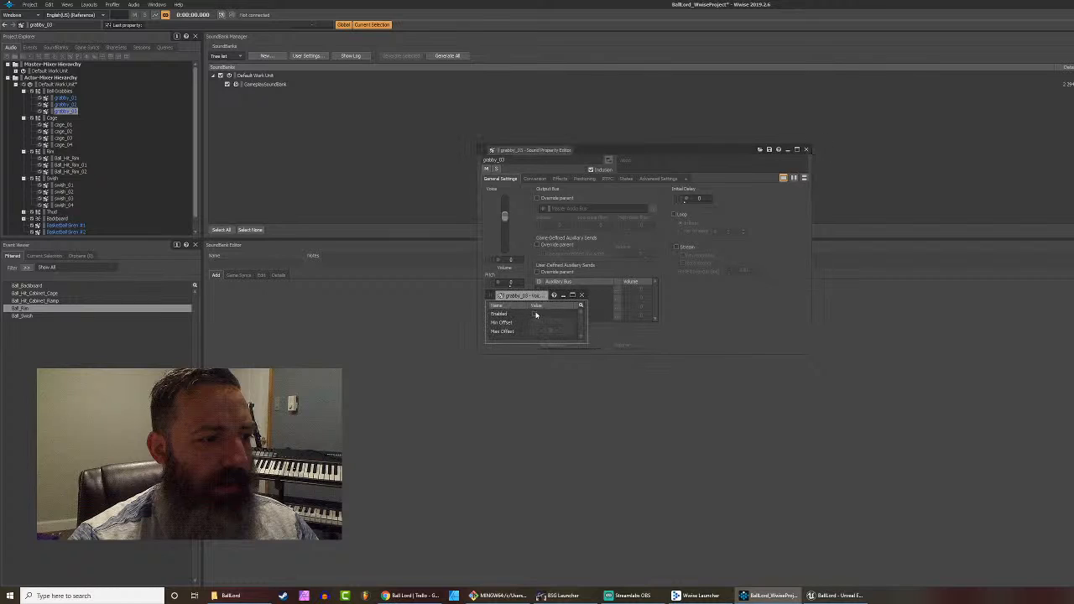
double_click(545, 330)
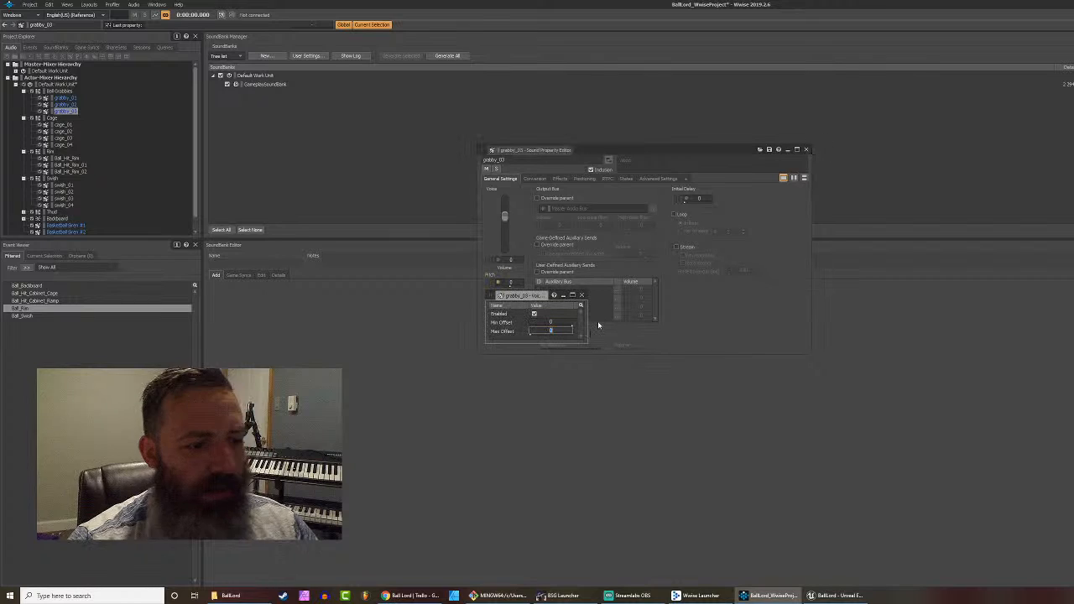
text(500)
key(Return)
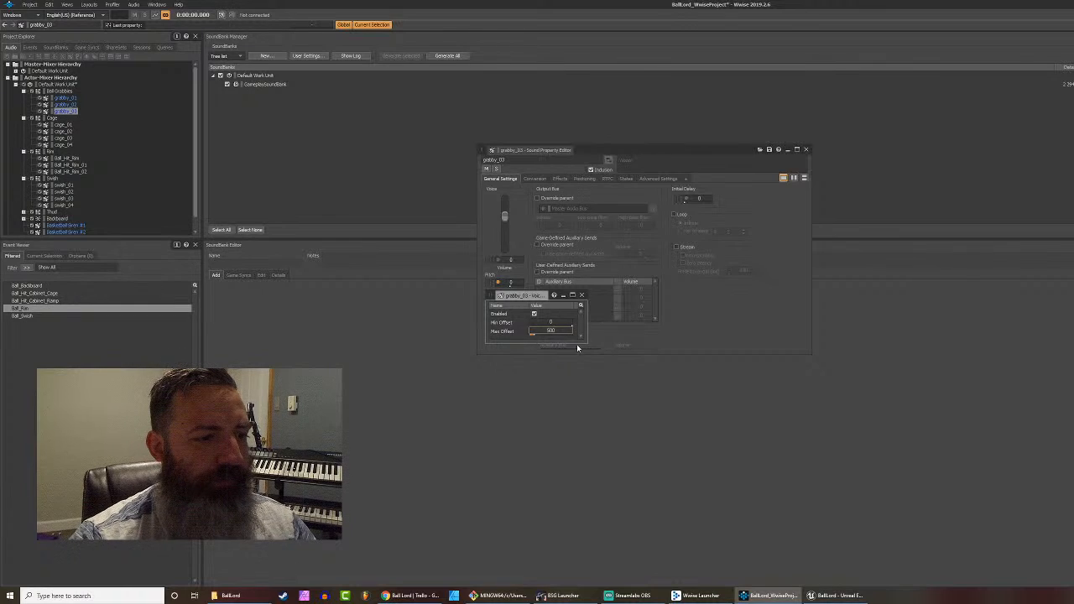
click(581, 295)
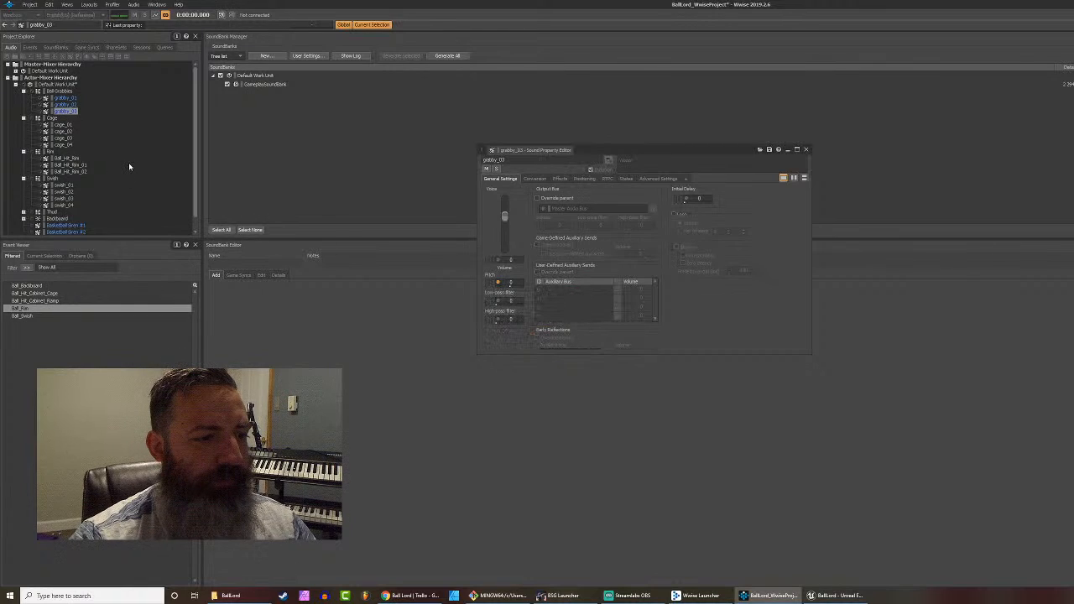
Step: Check grabby_03's RTPC settings and its pitch randomizer offsets, and close the randomizer
double_click(491, 285)
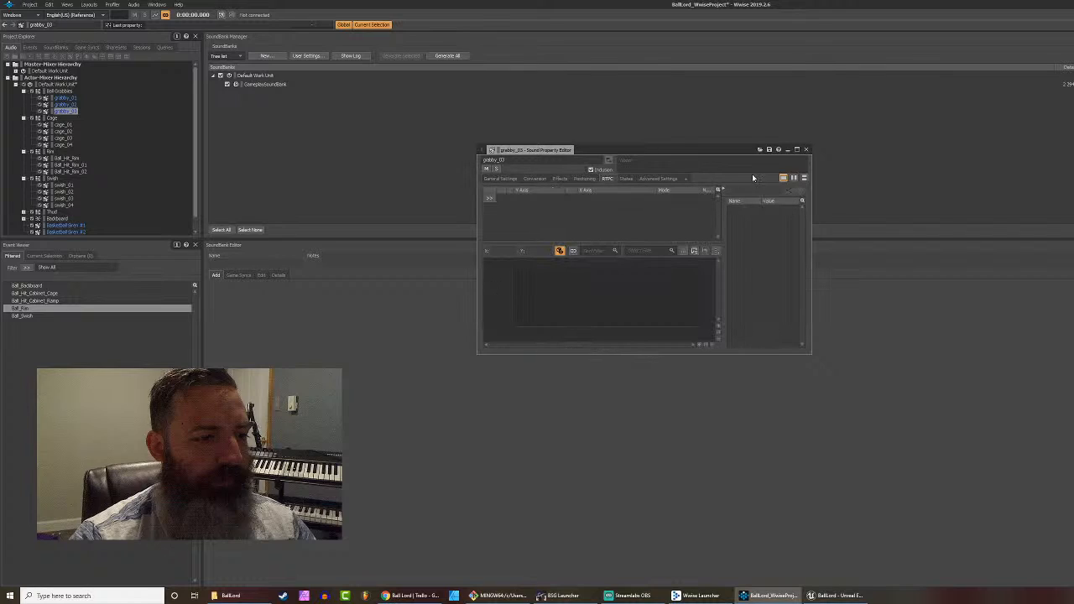
click(805, 149)
double_click(65, 111)
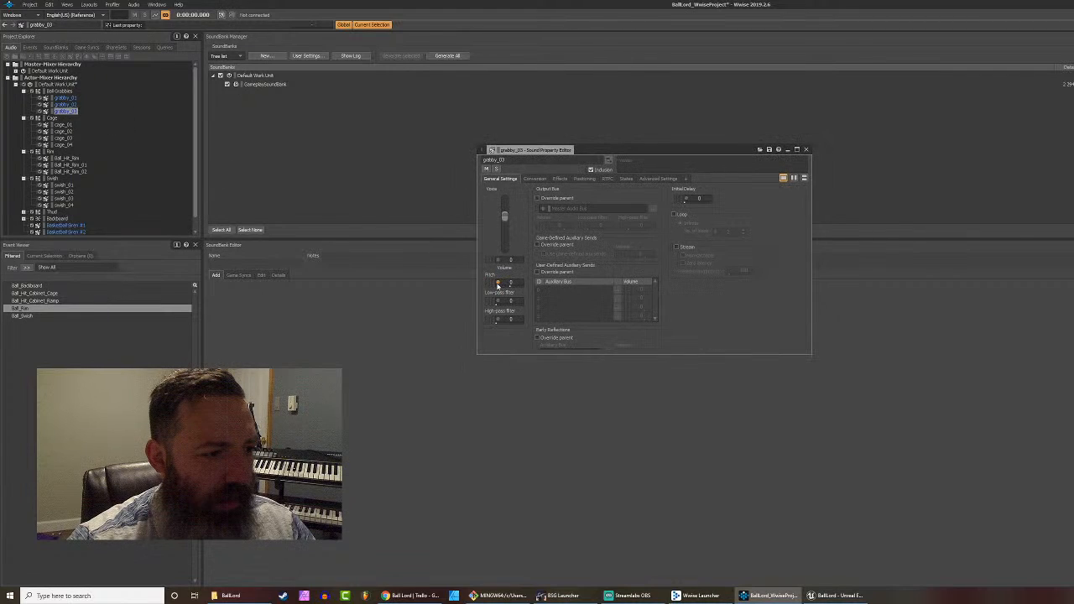
click(497, 284)
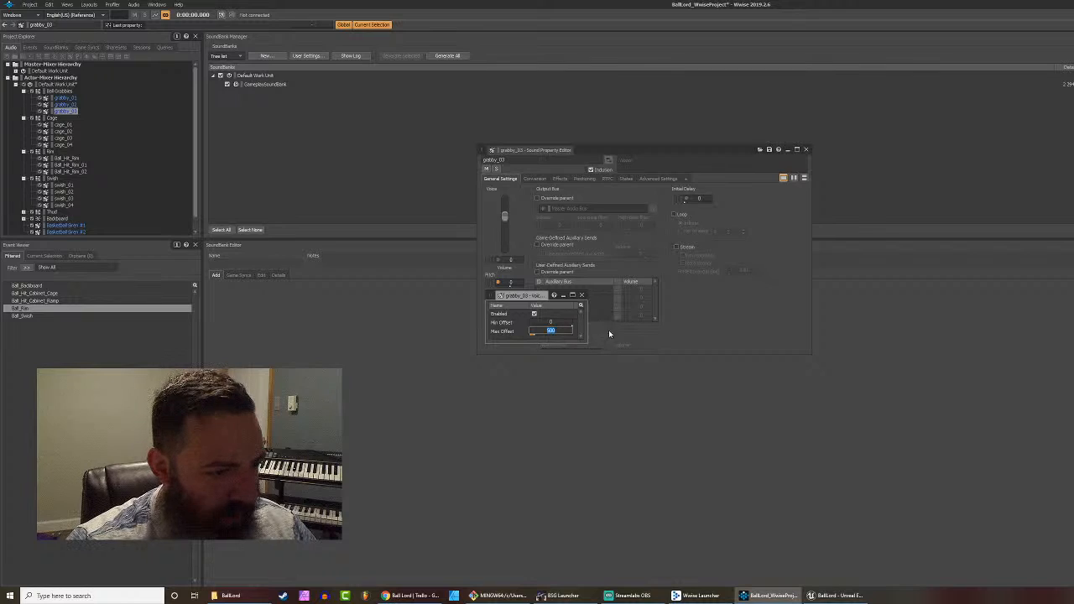
click(583, 296)
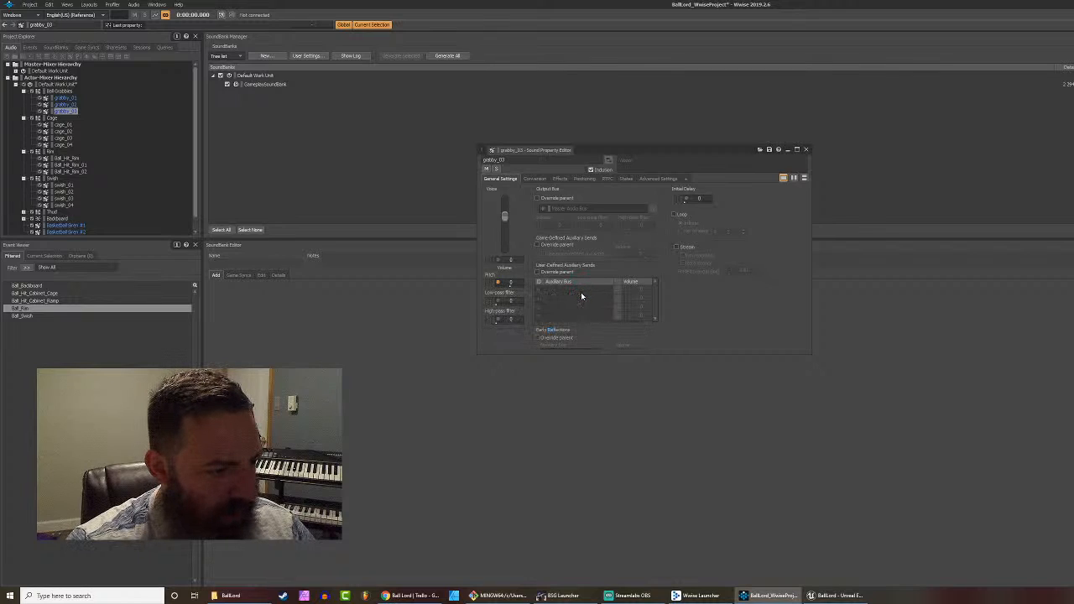
Step: Audition grabby_03 repeatedly to judge its randomized pitch
key(space)
key(space)
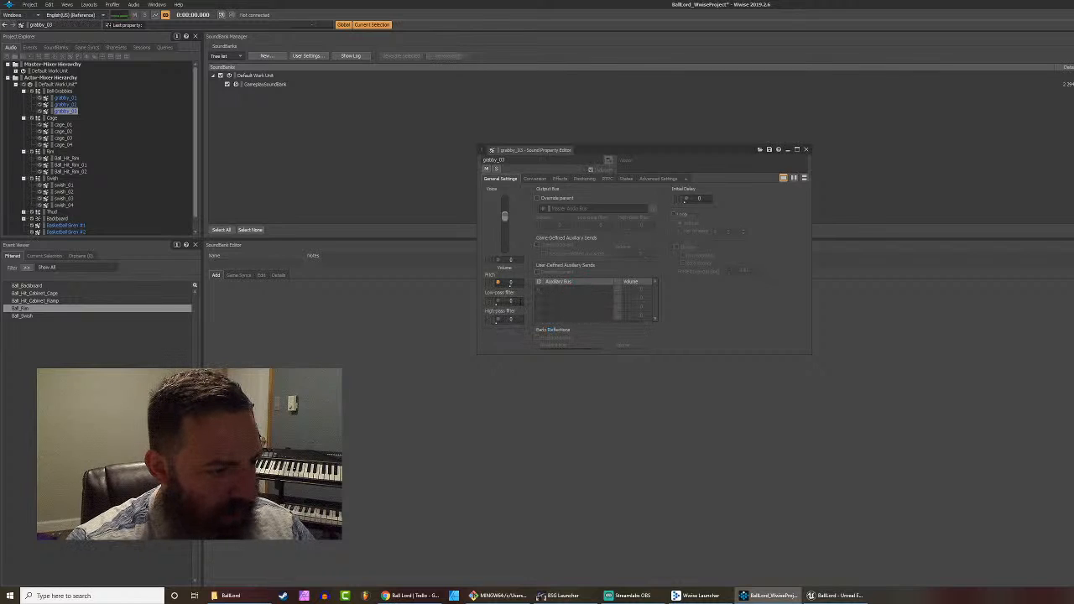
key(space)
key(space)
key(space)
key(space)
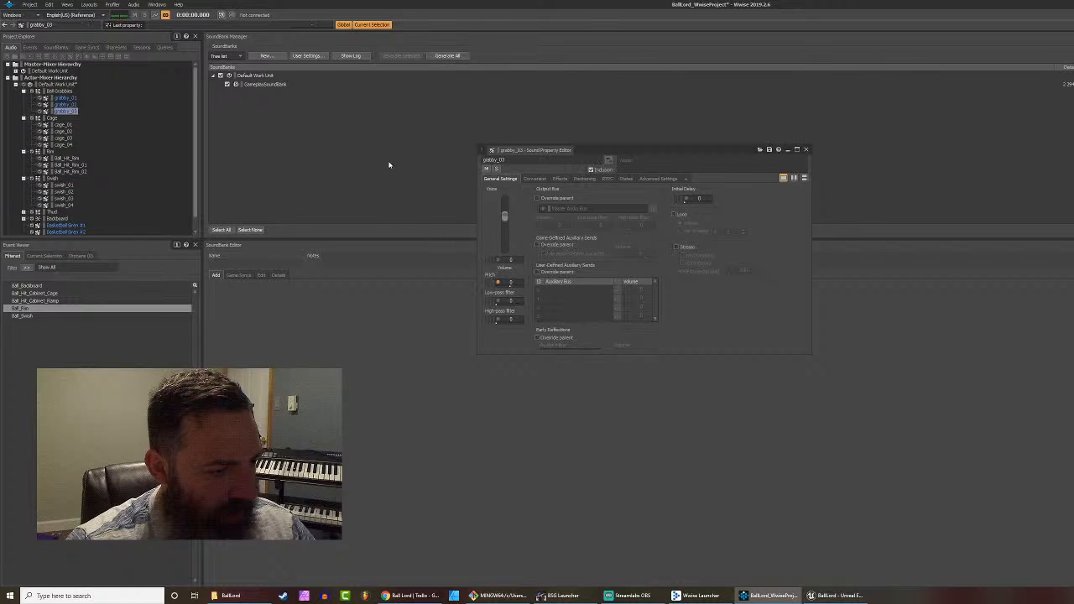
key(space)
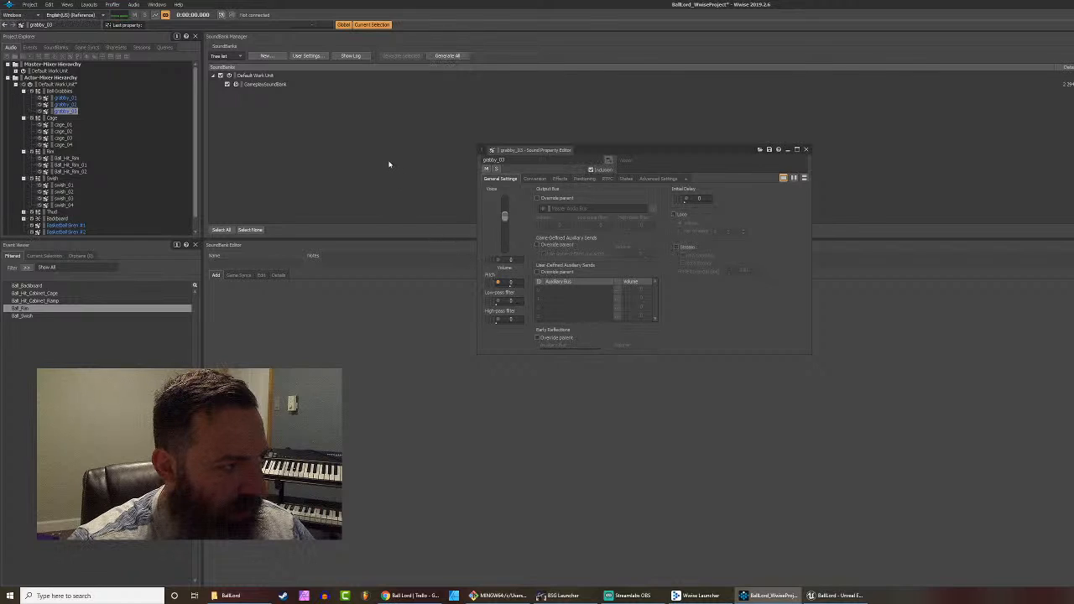
key(space)
key(space)
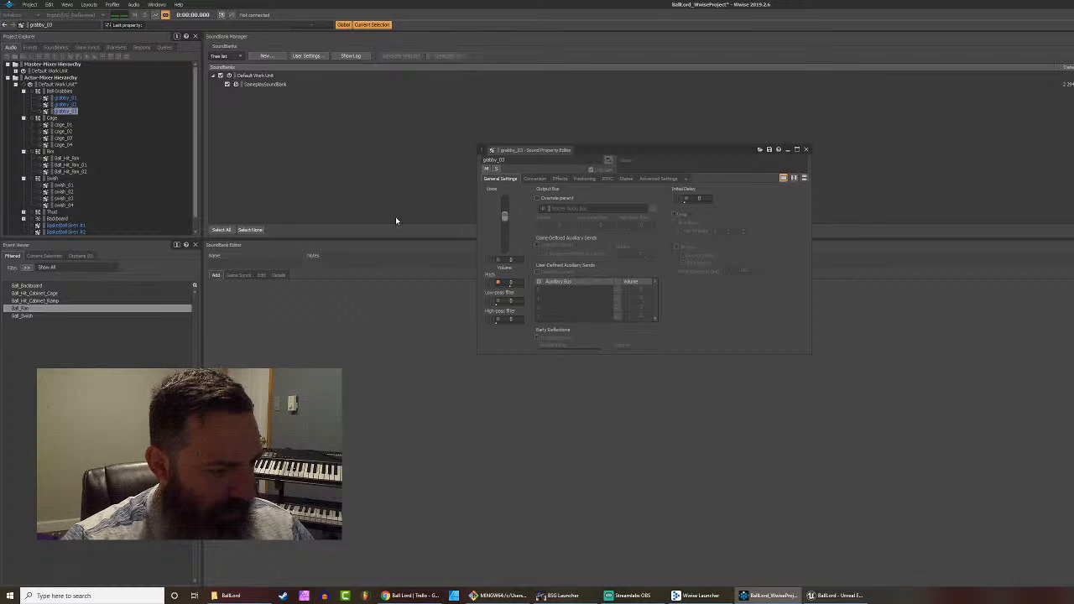
Step: Try a high-pass filter of about 20 on grabby_03
mouse_move(496, 323)
mouse_down()
mouse_move(465, 329)
mouse_move(495, 328)
mouse_up()
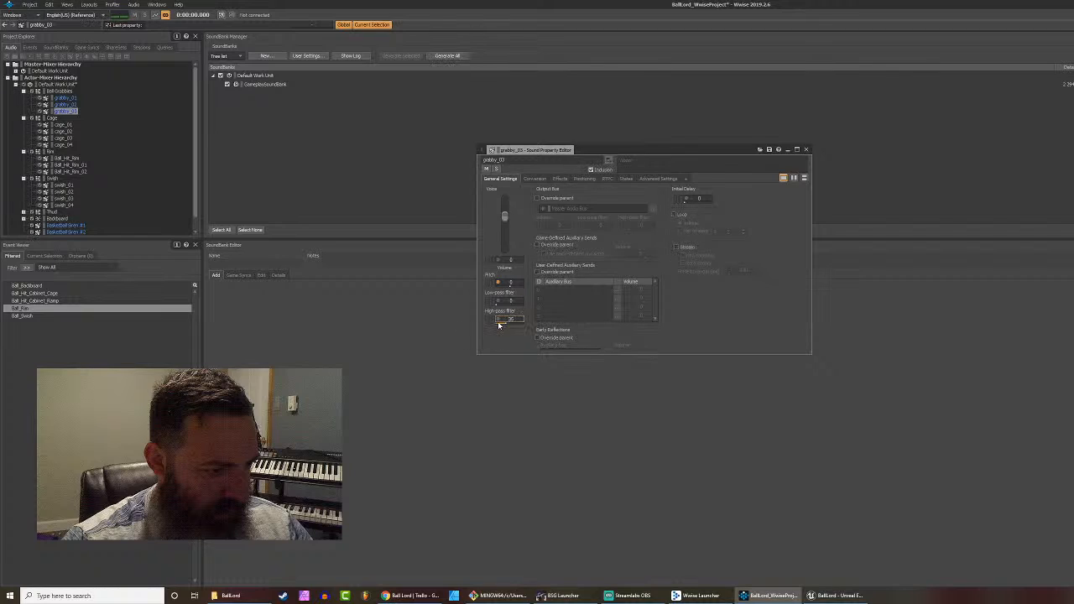
drag(502, 324, 493, 329)
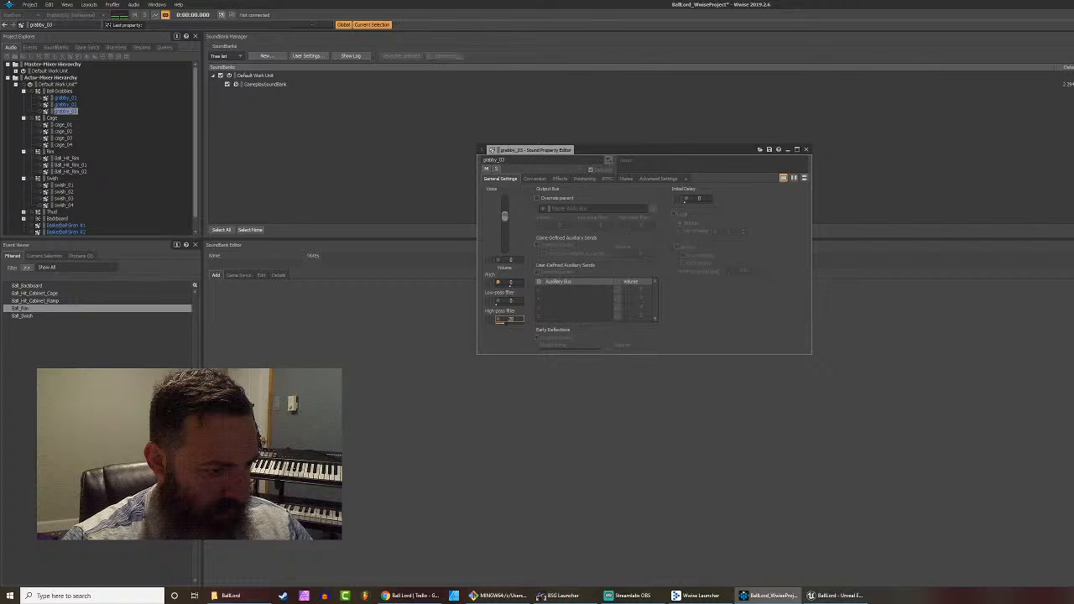
click(490, 288)
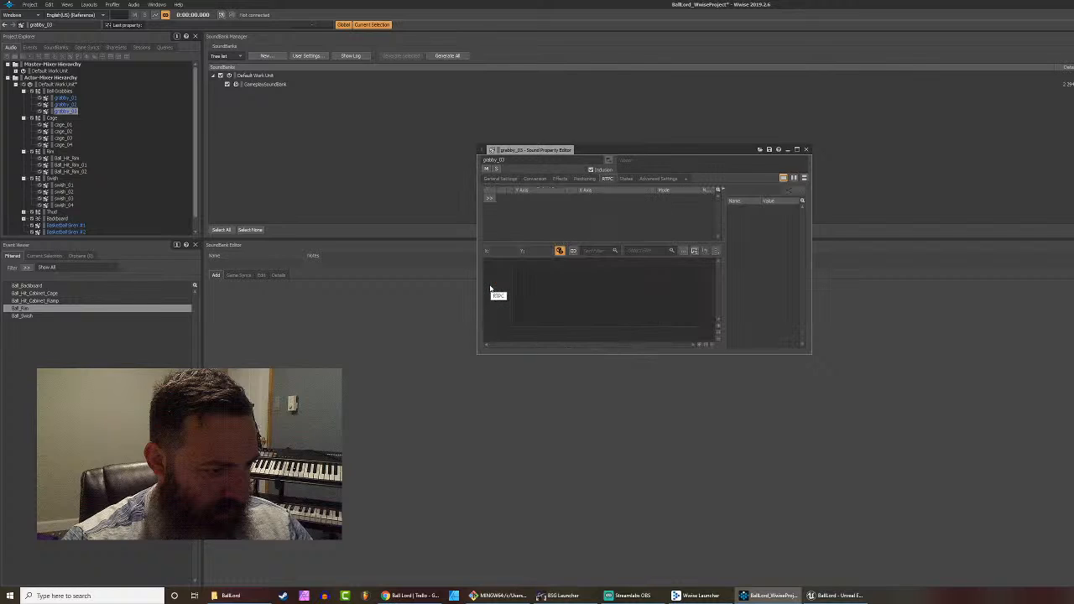
click(494, 179)
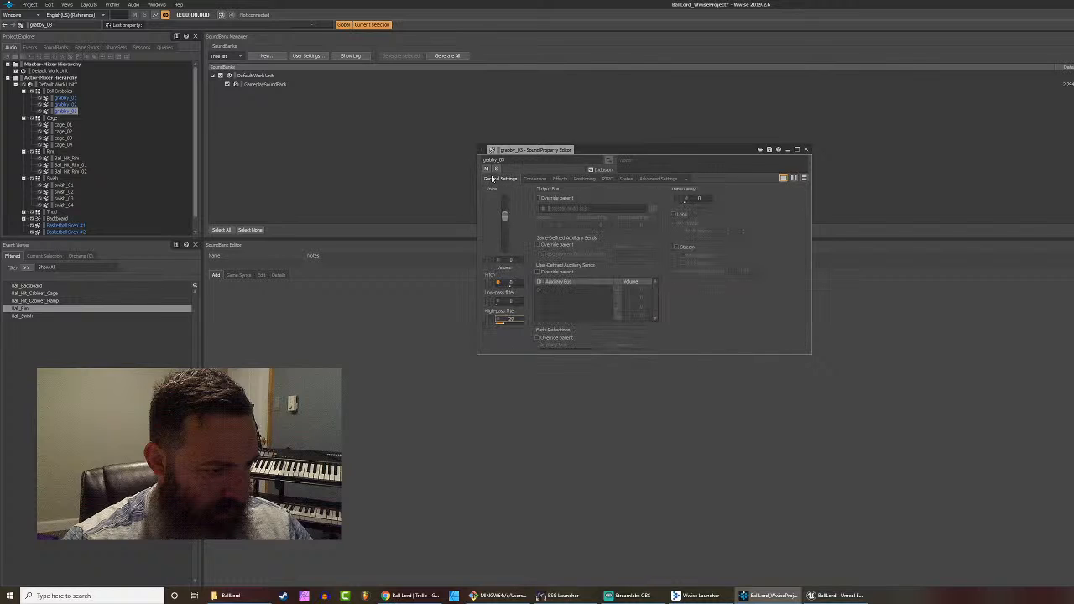
Step: Set the Max Offset of grabby_03's pitch randomizer to 250 and close the randomizer
click(497, 284)
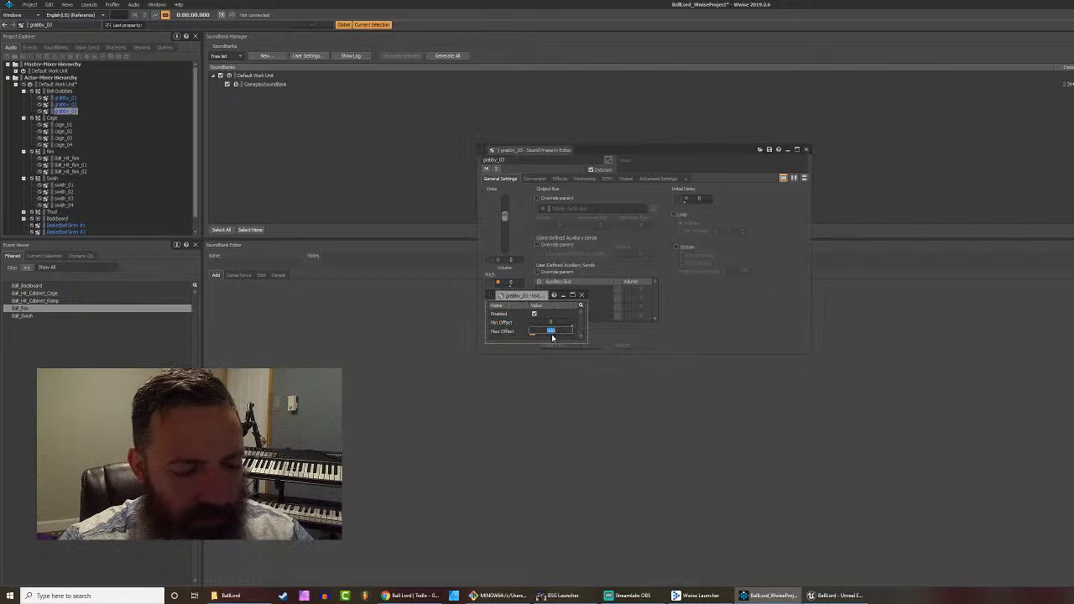
text(250)
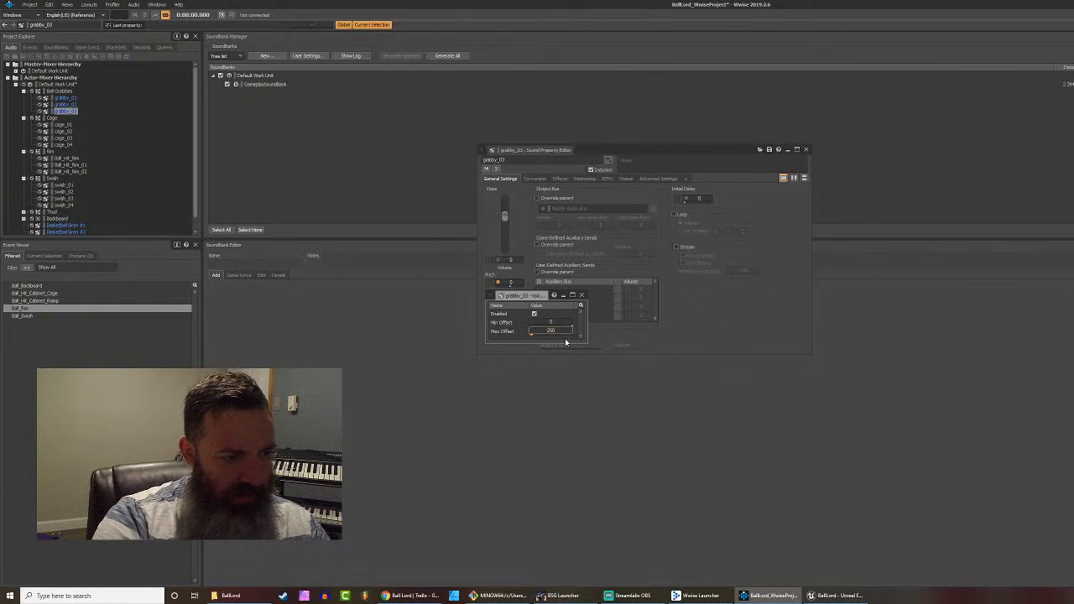
click(583, 296)
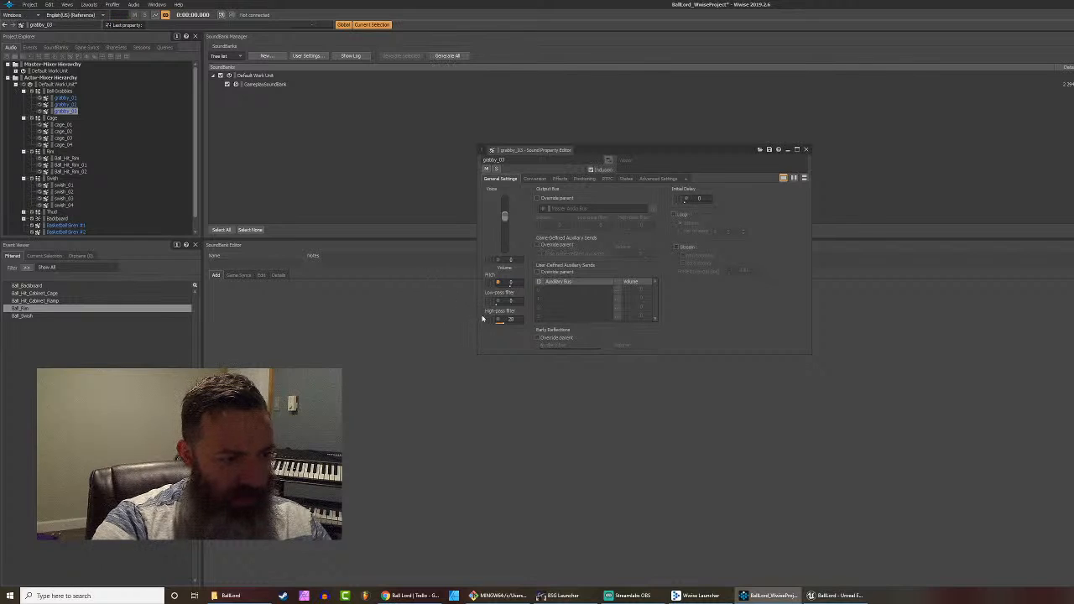
Step: Reset grabby_03's high-pass filter to 0 and audition the sound several times
click(509, 320)
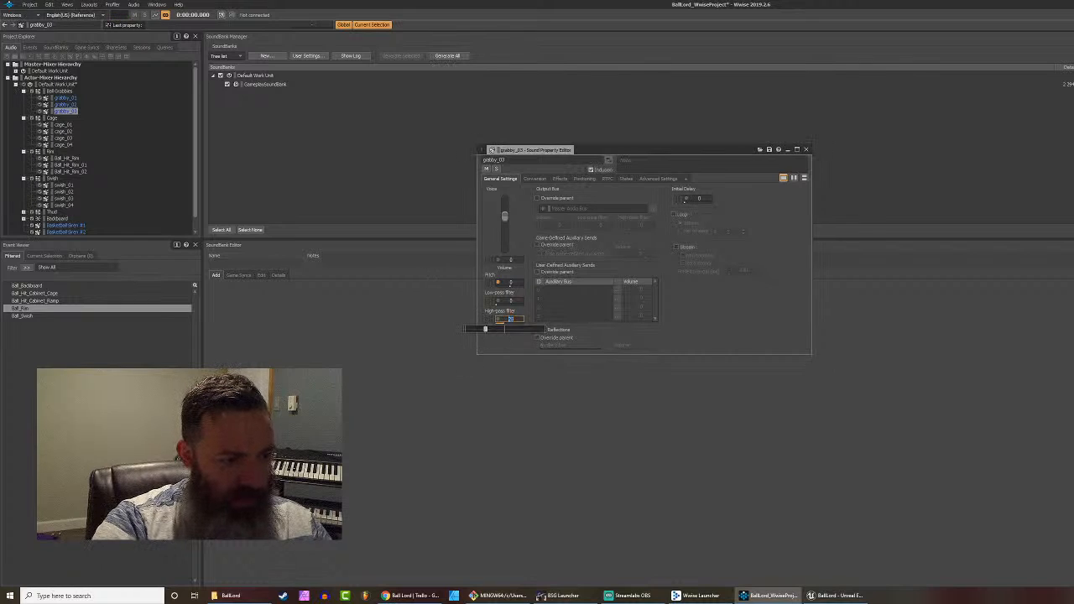
key(Return)
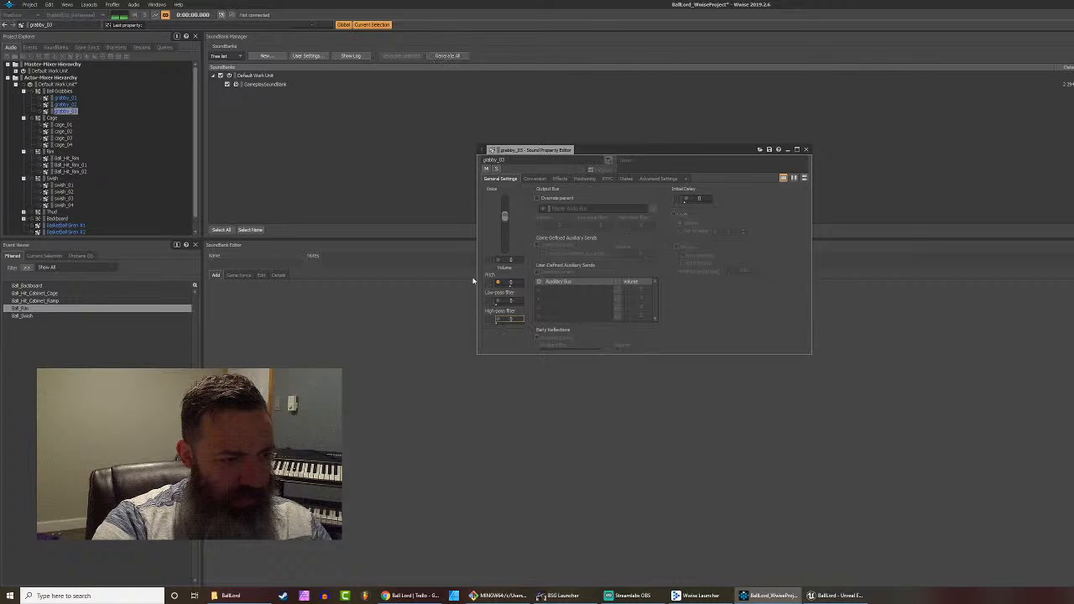
key(space)
key(space)
key(space)
key(space)
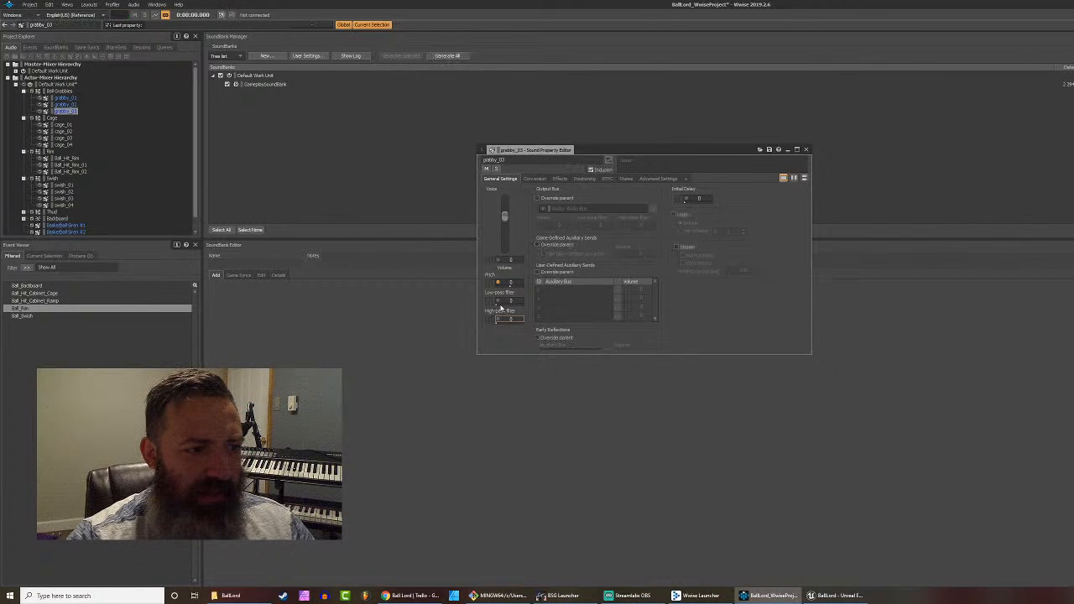
Step: Try a low-pass filter on grabby_03 and audition the sound
mouse_move(497, 307)
mouse_down()
mouse_move(473, 309)
mouse_move(484, 310)
mouse_up()
key(space)
key(space)
key(space)
key(space)
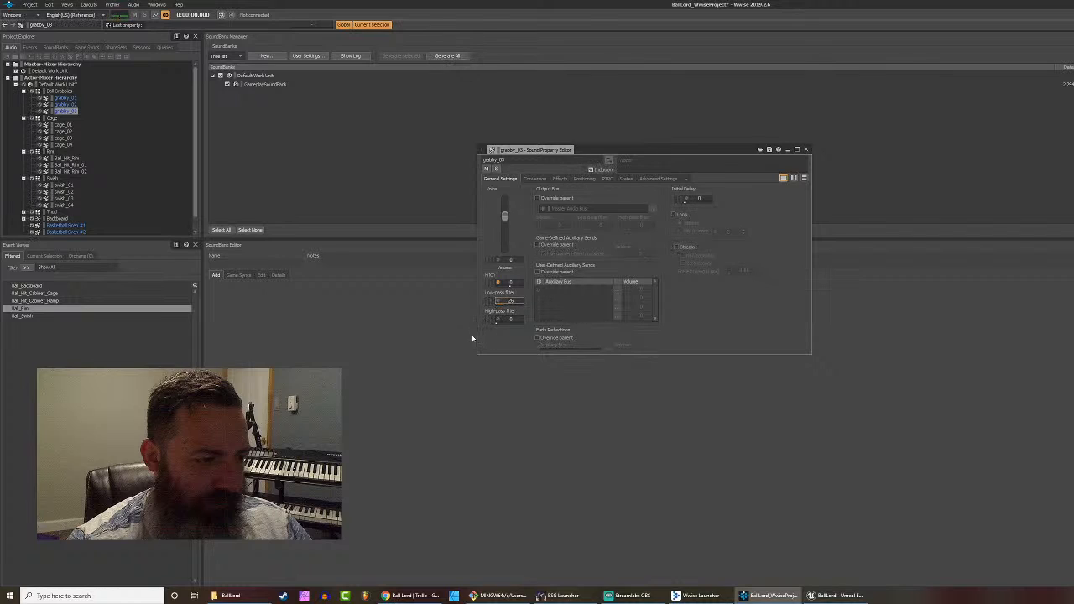
Step: Audition the Ball Grabbies random container to compare its sounds
click(59, 90)
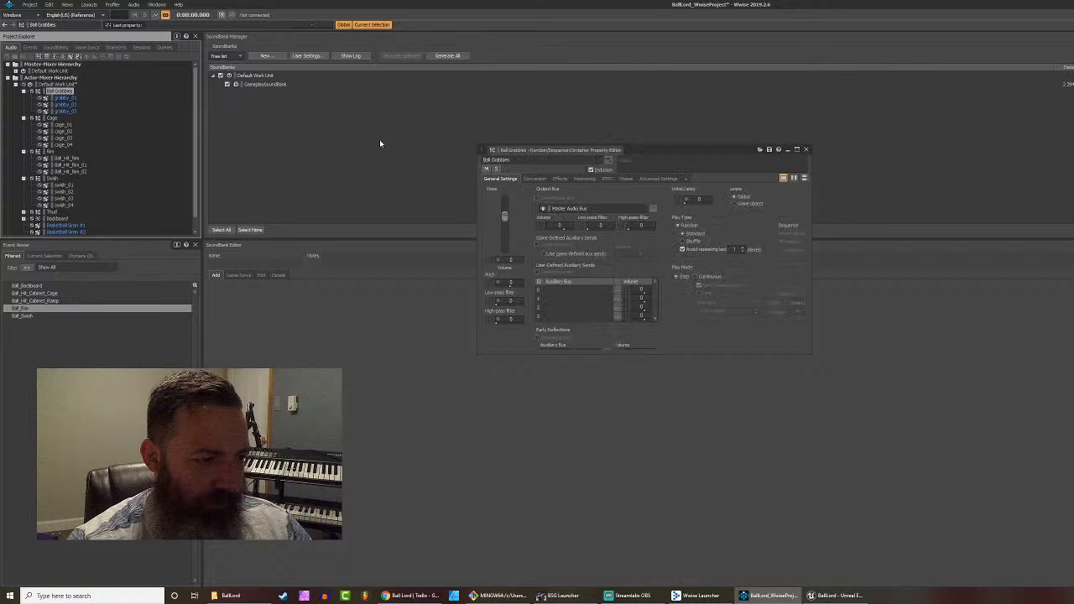
key(space)
key(space)
key(space)
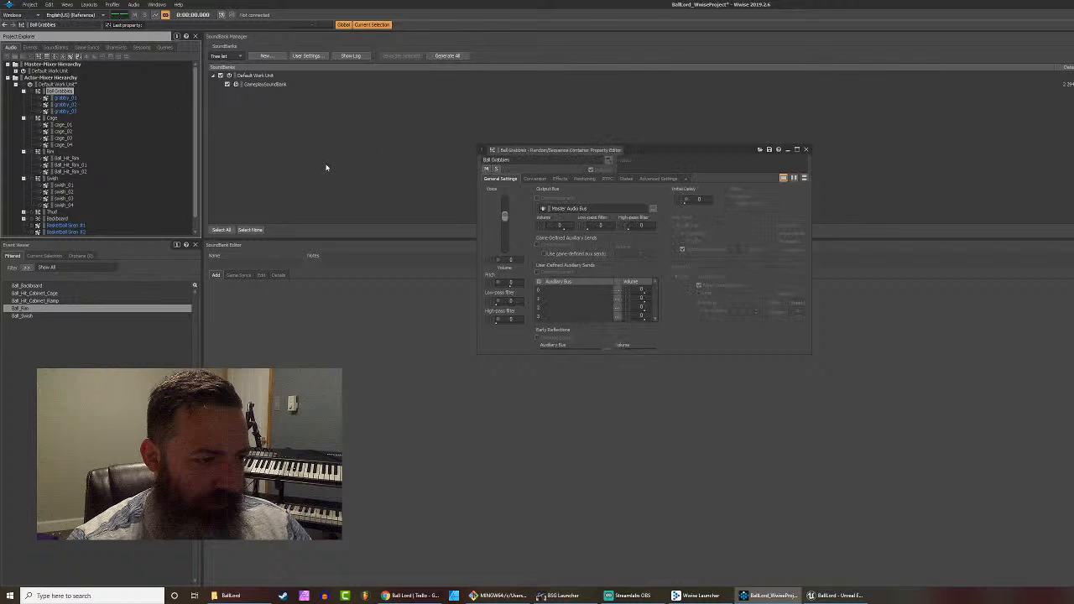
key(space)
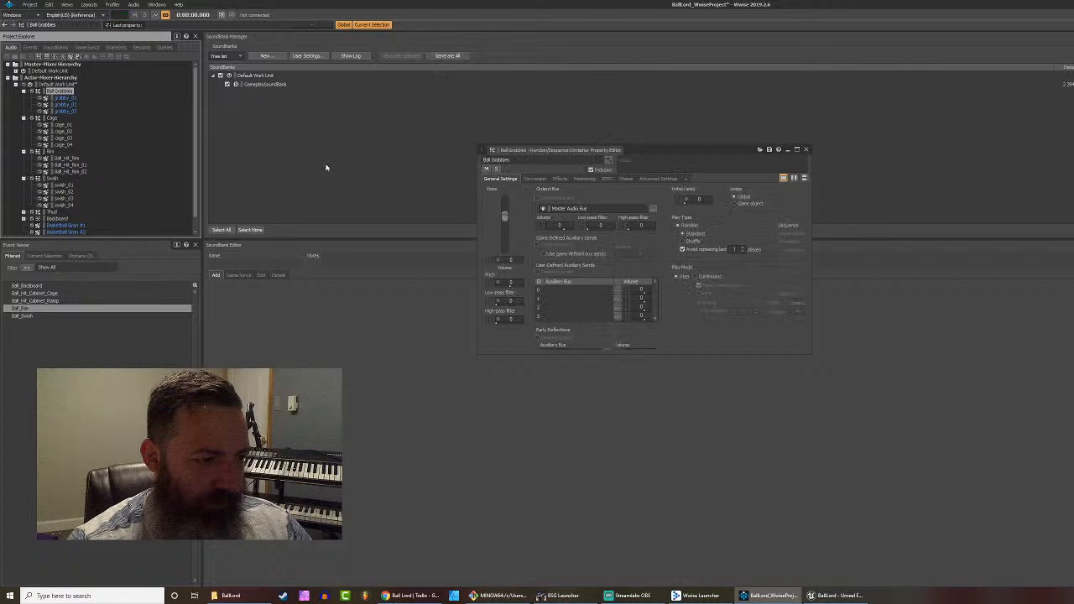
Step: Reset grabby_03's low-pass filter to 0 and audition the Ball Grabbies container again
click(69, 111)
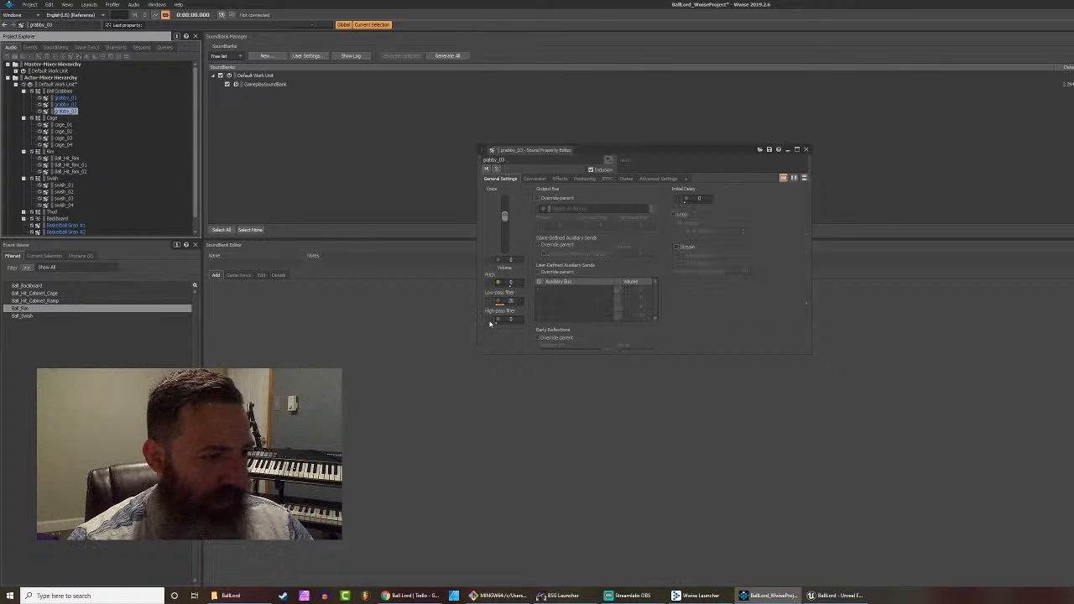
drag(507, 308, 462, 311)
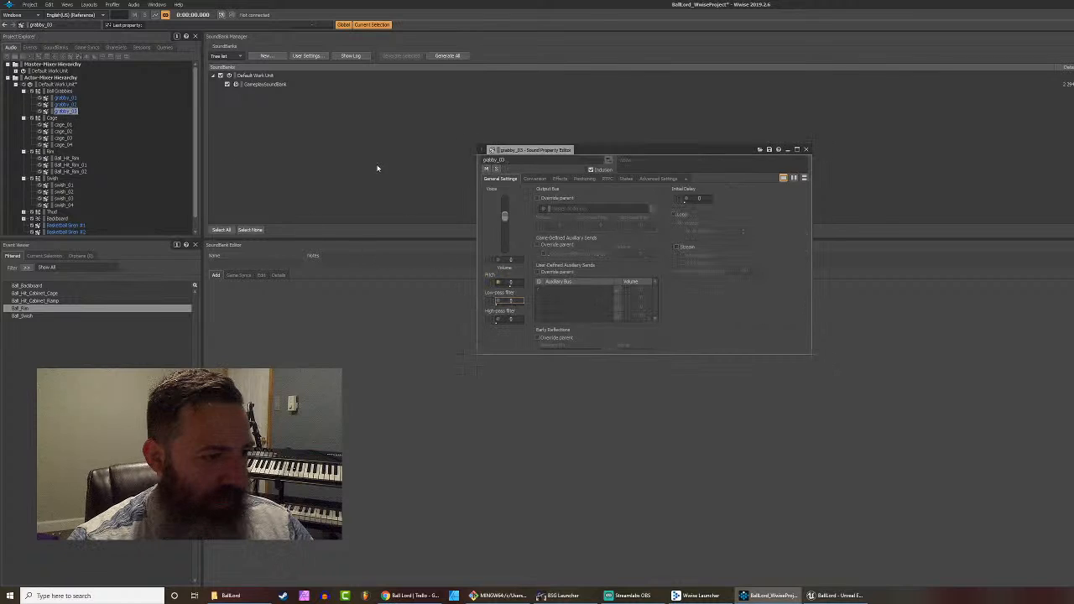
click(59, 92)
key(space)
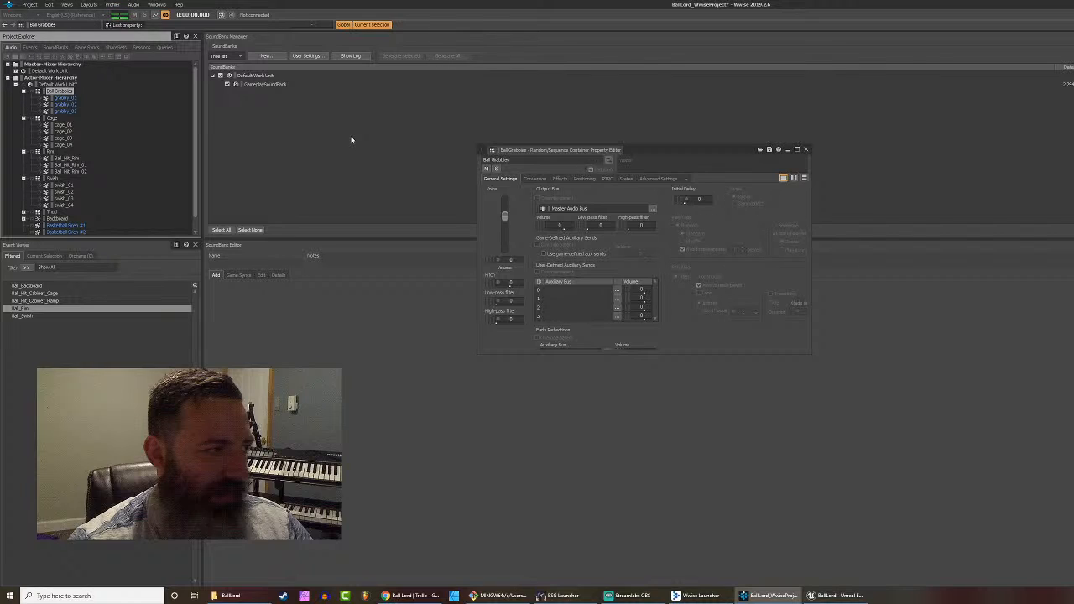
key(space)
Step: Delete grabby_03 from the Ball Grabbies container, then select the container and close its property editor
click(64, 112)
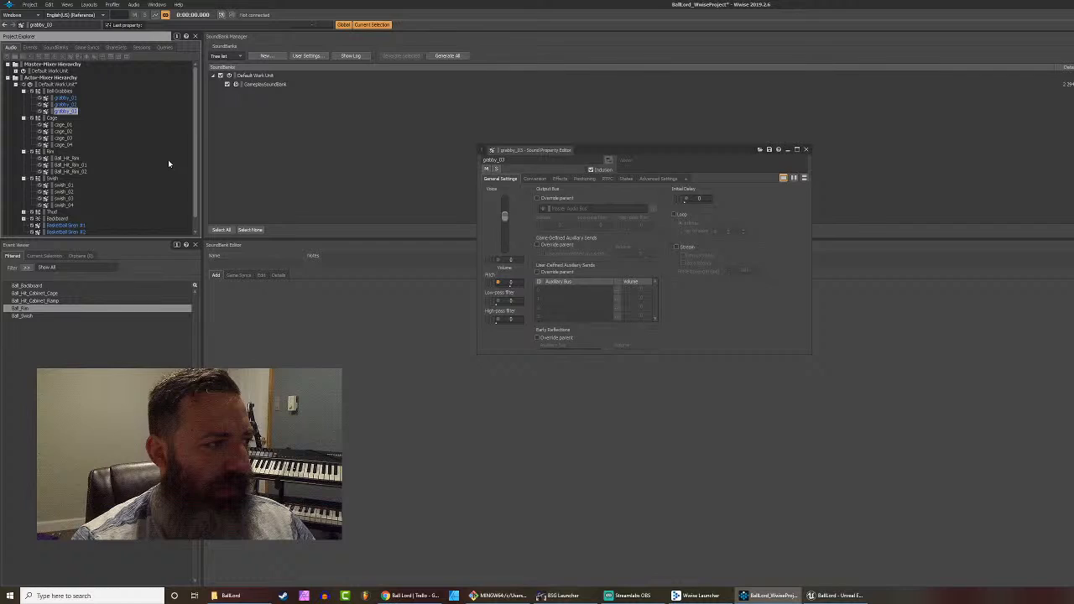
key(Delete)
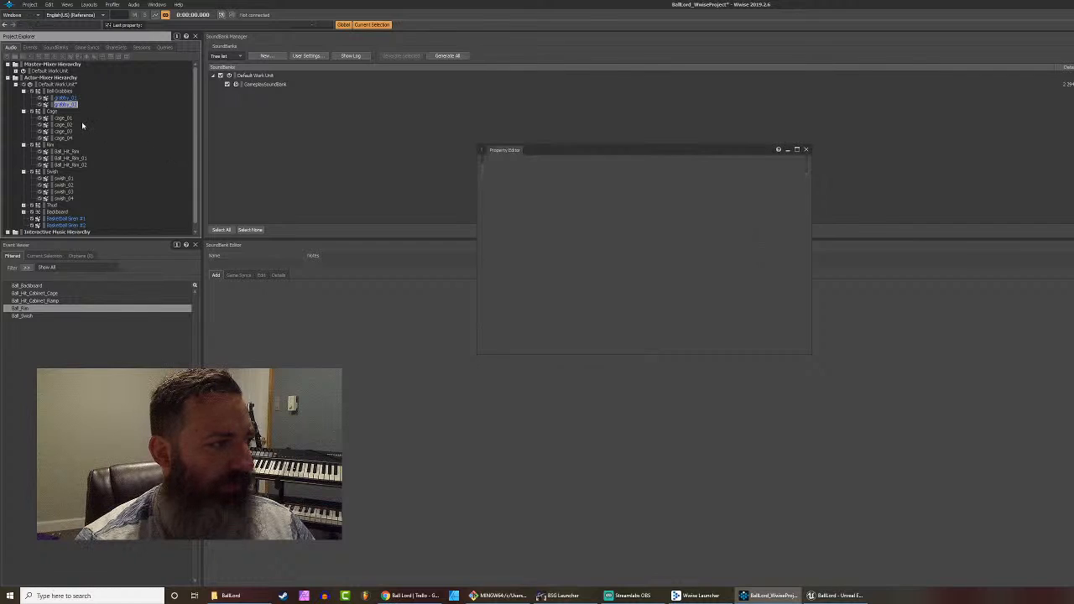
click(58, 91)
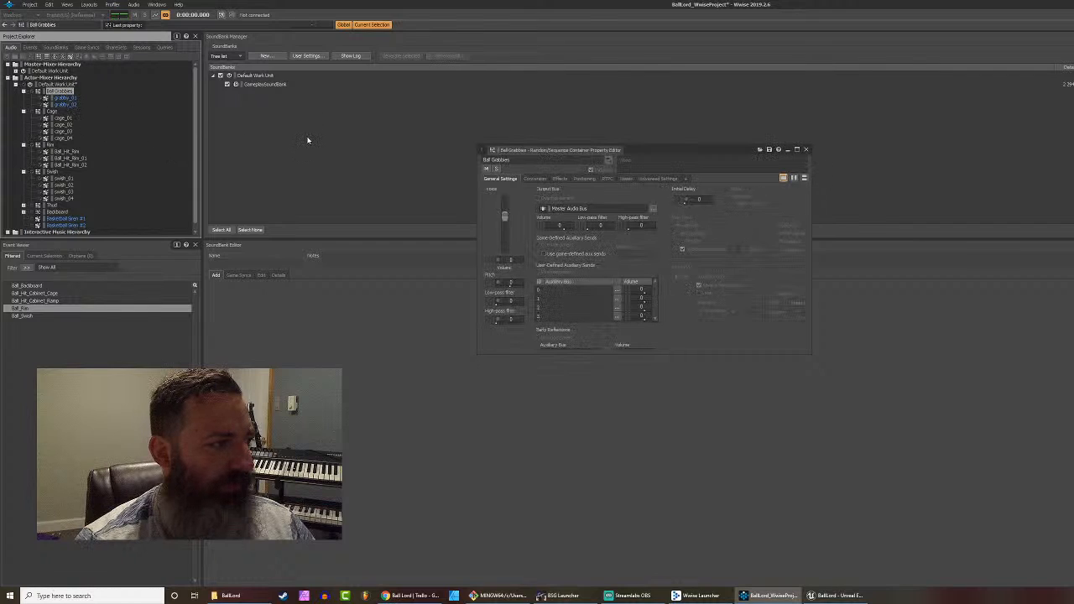
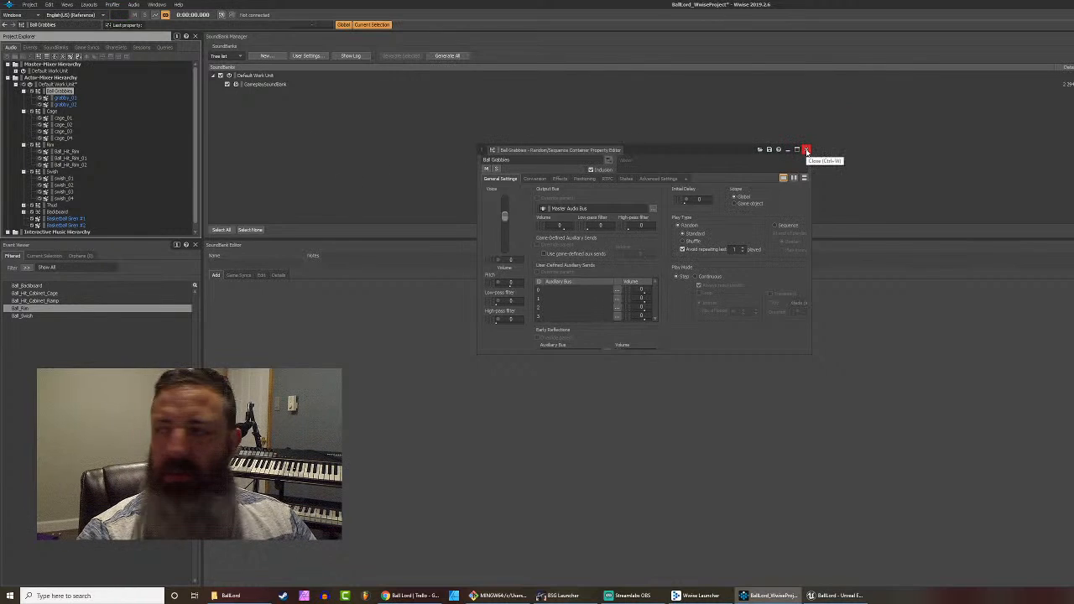
click(807, 150)
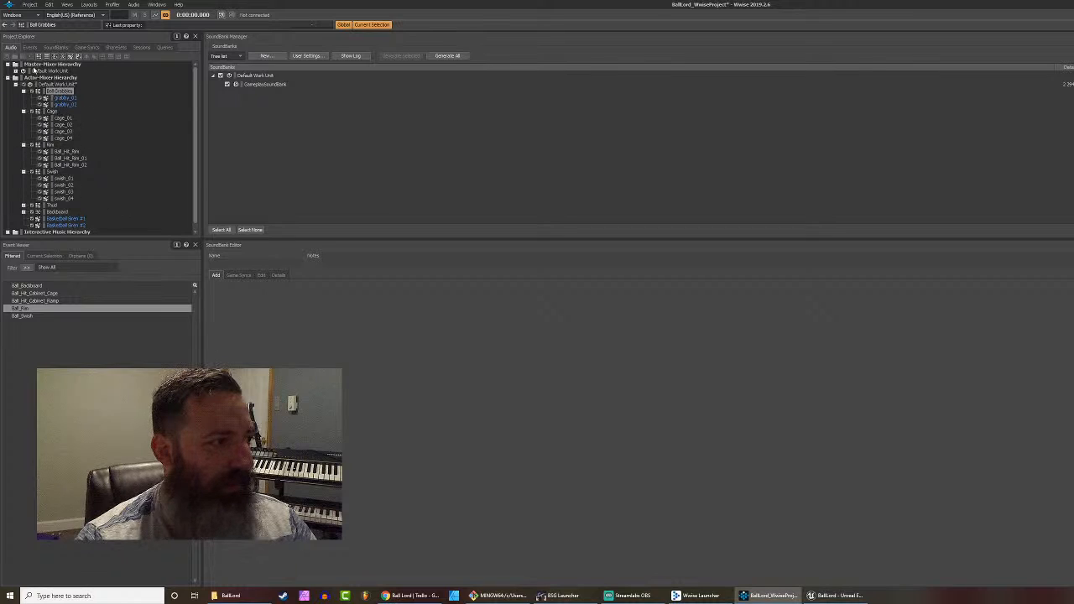
click(30, 48)
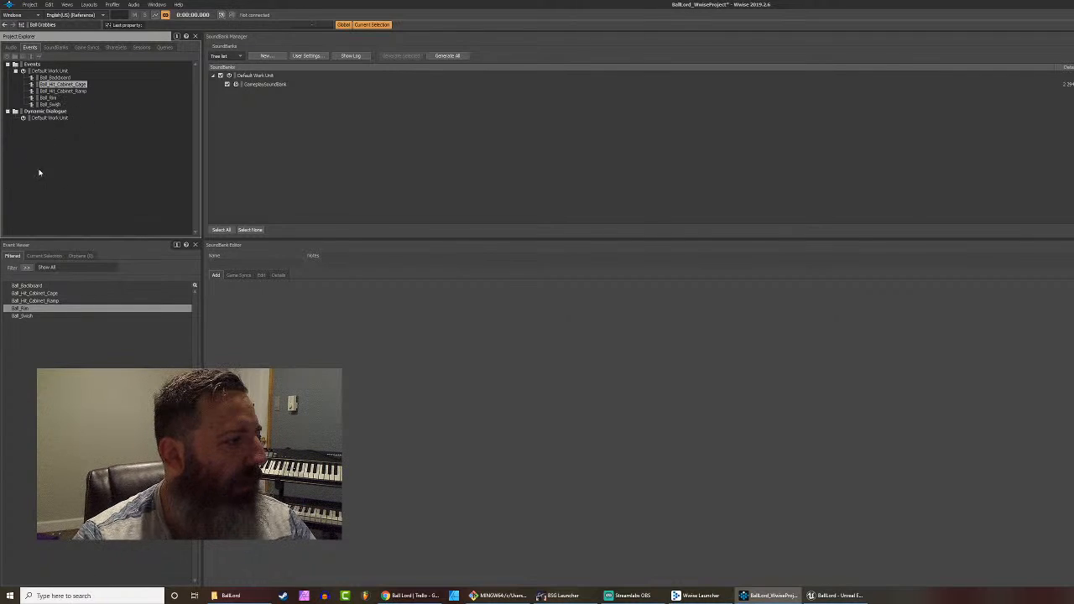
right_click(41, 337)
mouse_move(117, 344)
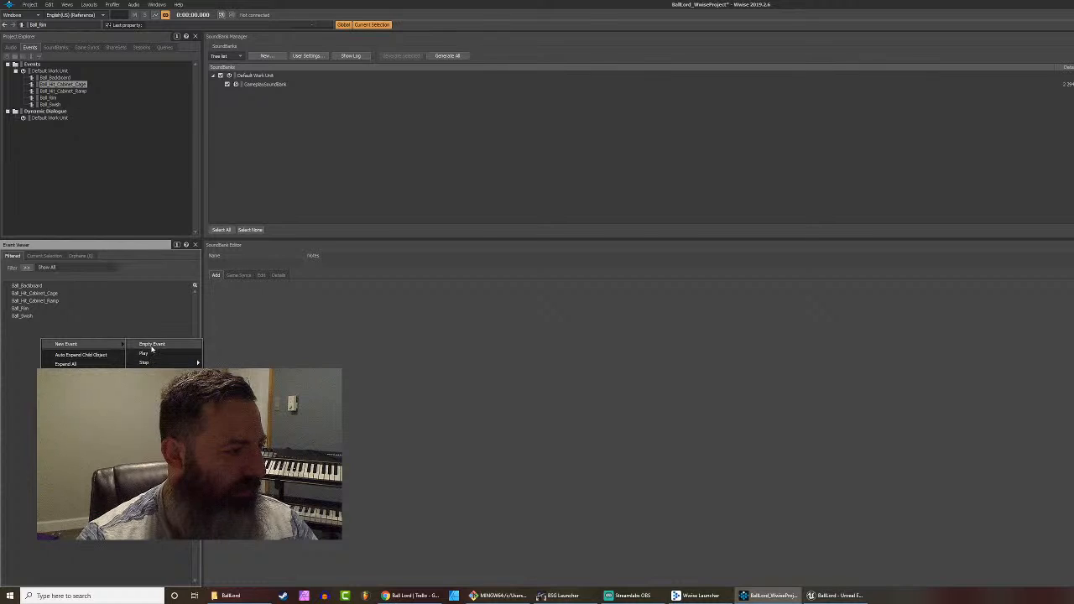
mouse_move(156, 366)
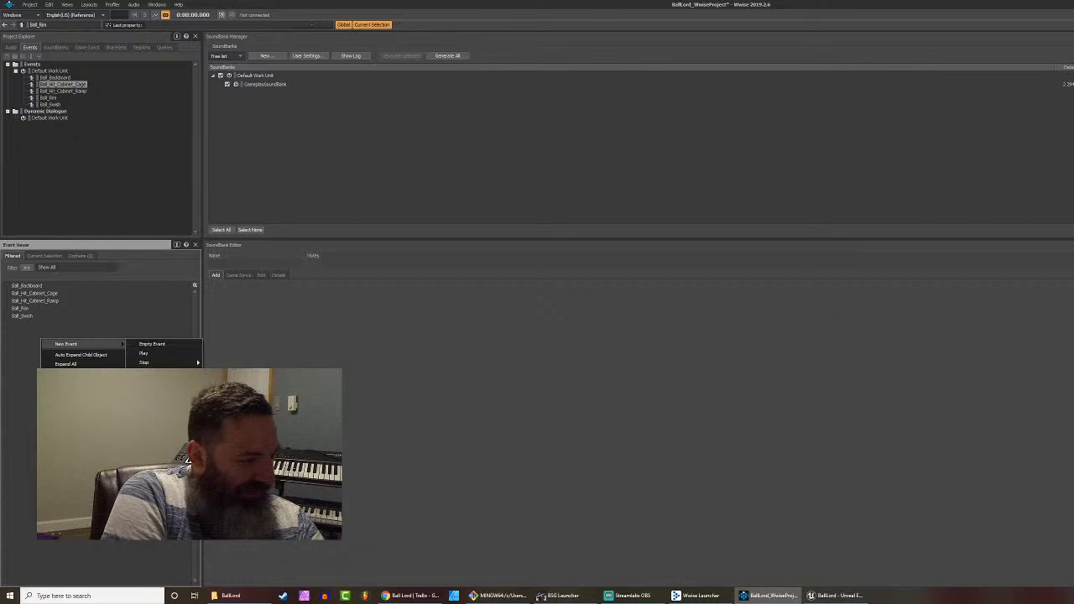
click(152, 344)
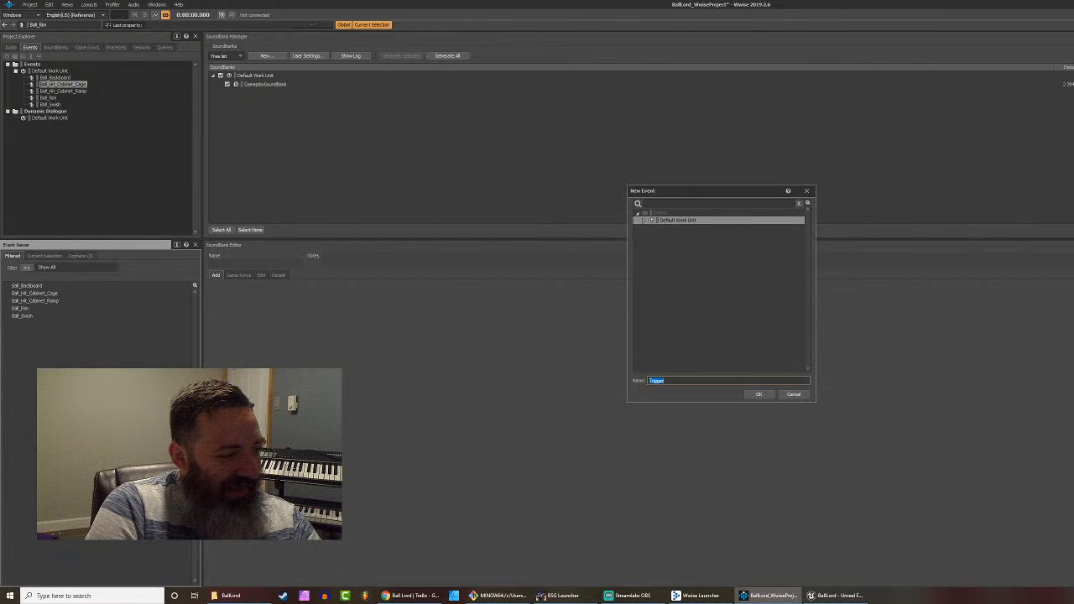
click(793, 395)
Step: Check the action type and target of the Ball_Hit_Cabinet_Cage event and close its editor
click(54, 300)
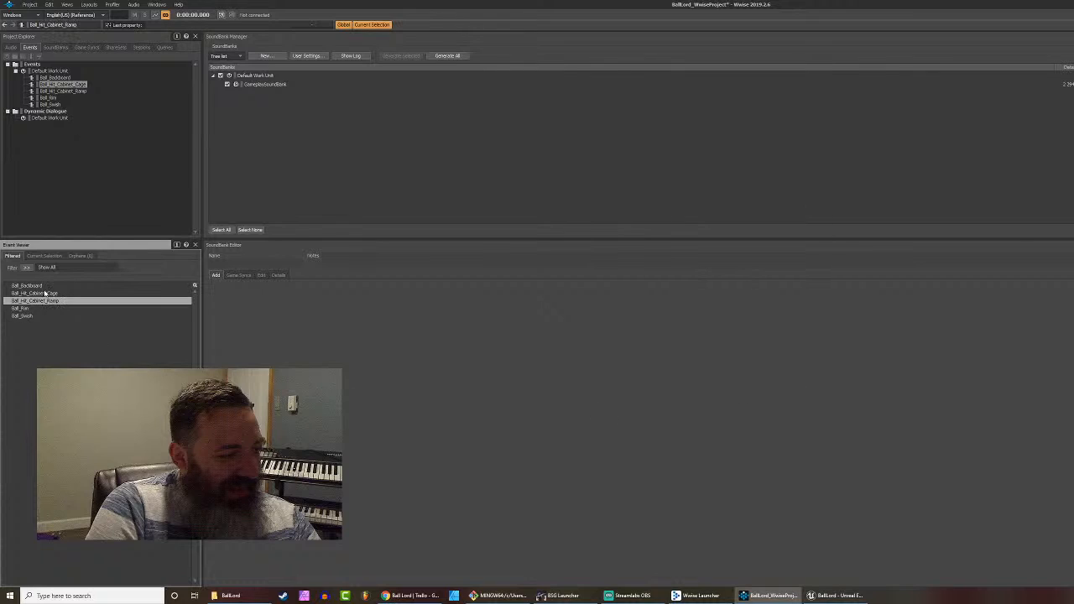
click(44, 293)
click(38, 301)
click(31, 317)
click(30, 303)
double_click(30, 293)
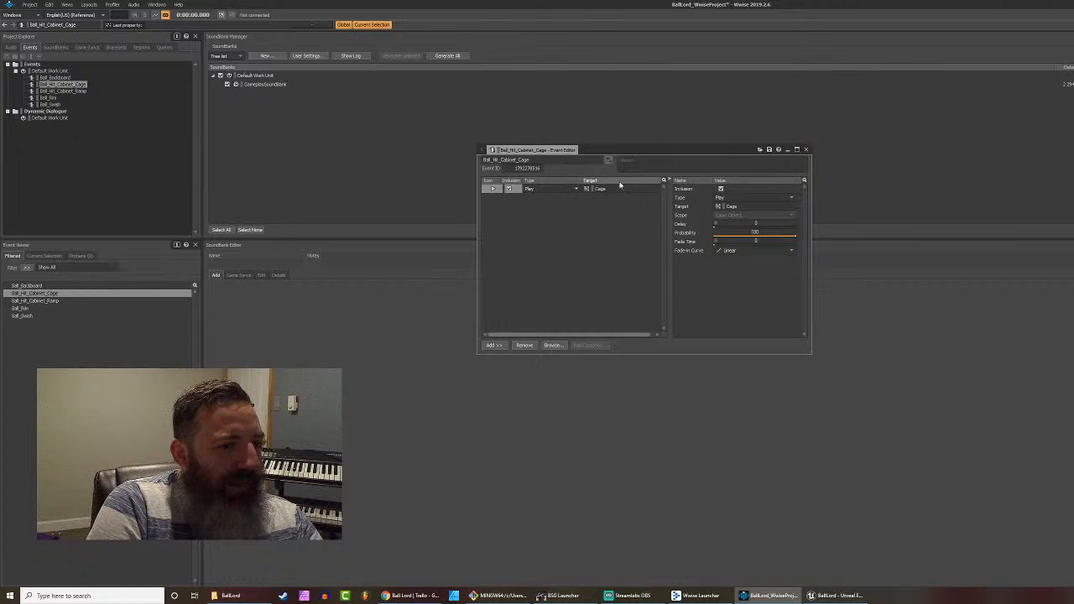
click(806, 151)
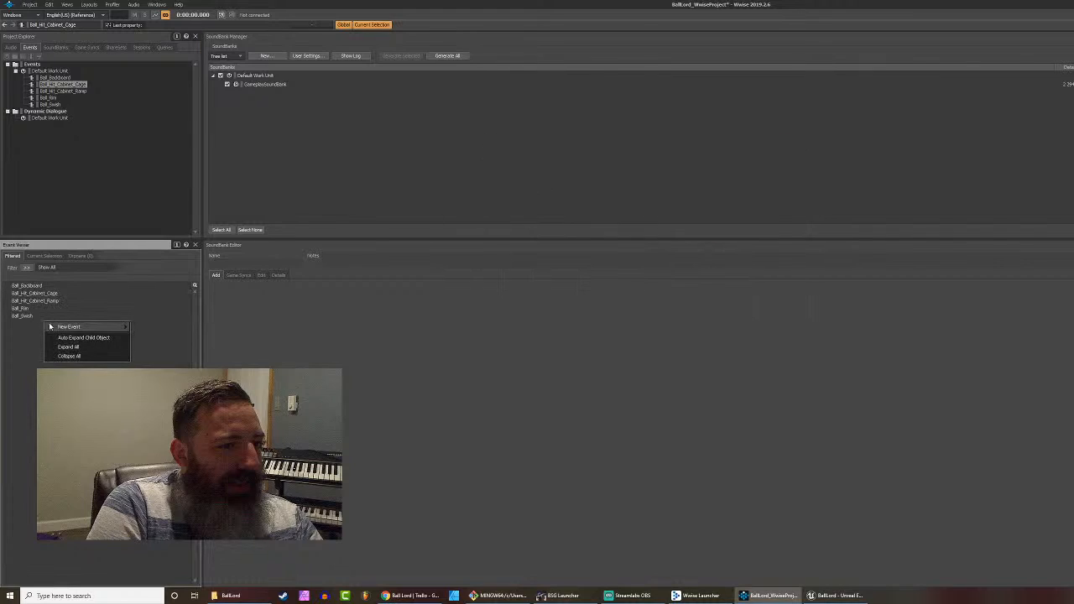
Step: Create a new event named Ball_Grabby in the Default Work Unit
mouse_move(88, 326)
click(146, 328)
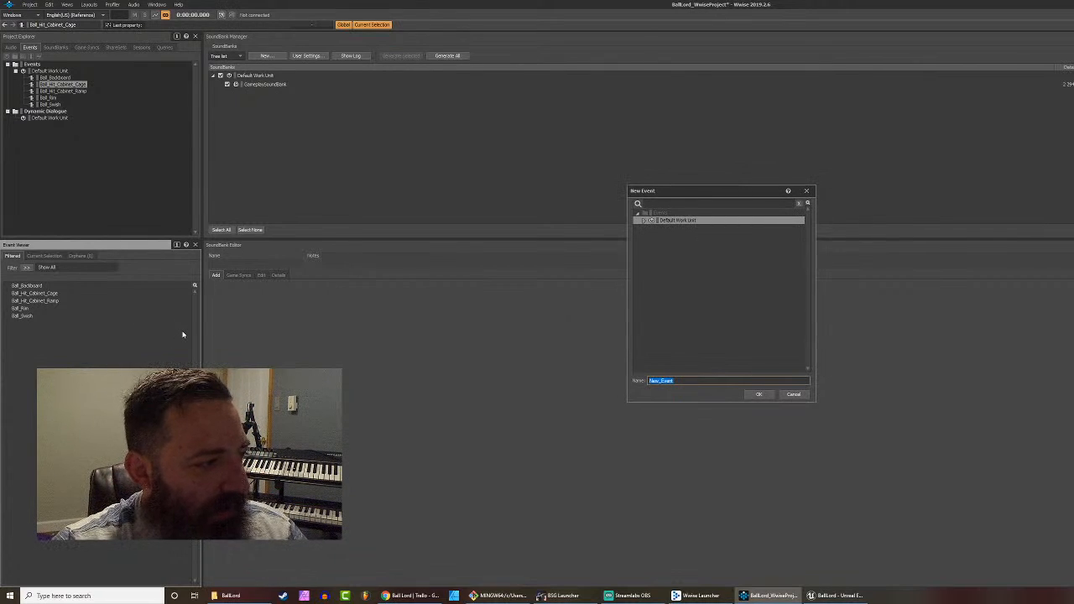
text(Ball_)
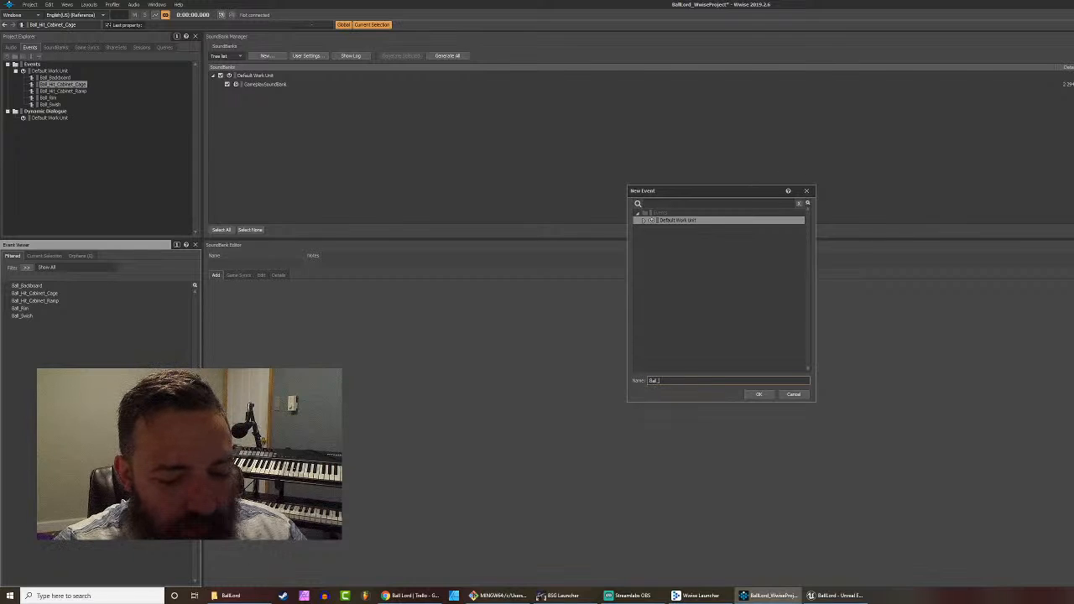
text(Grabby)
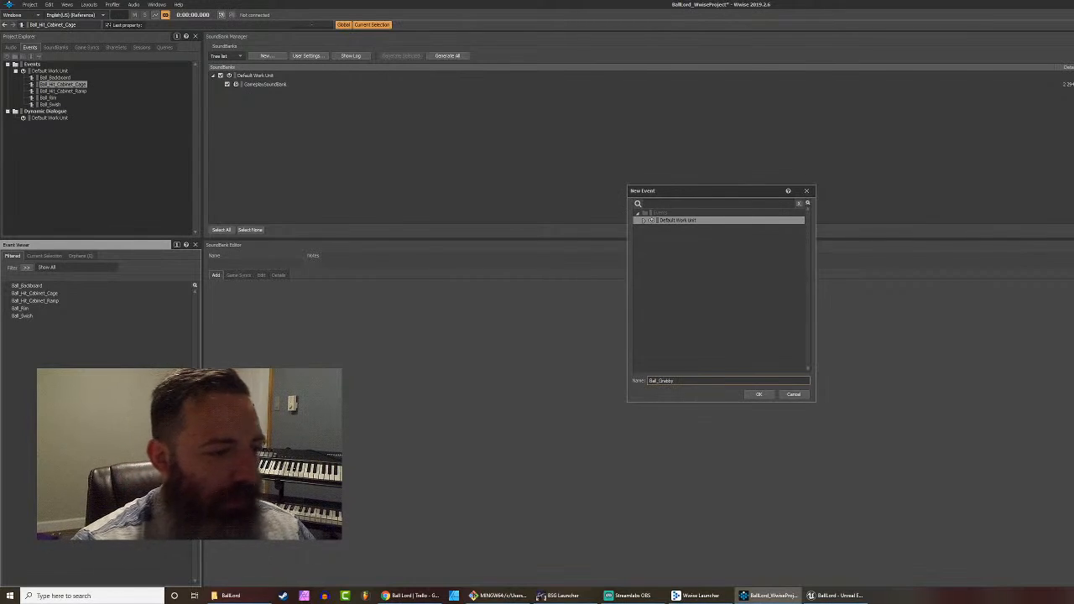
key(Return)
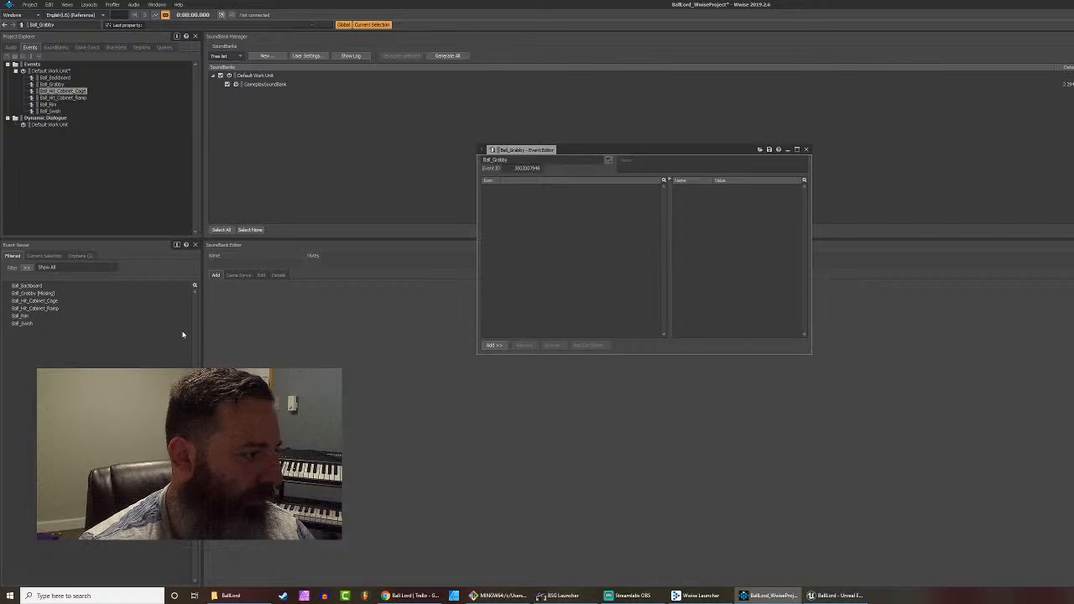
click(493, 345)
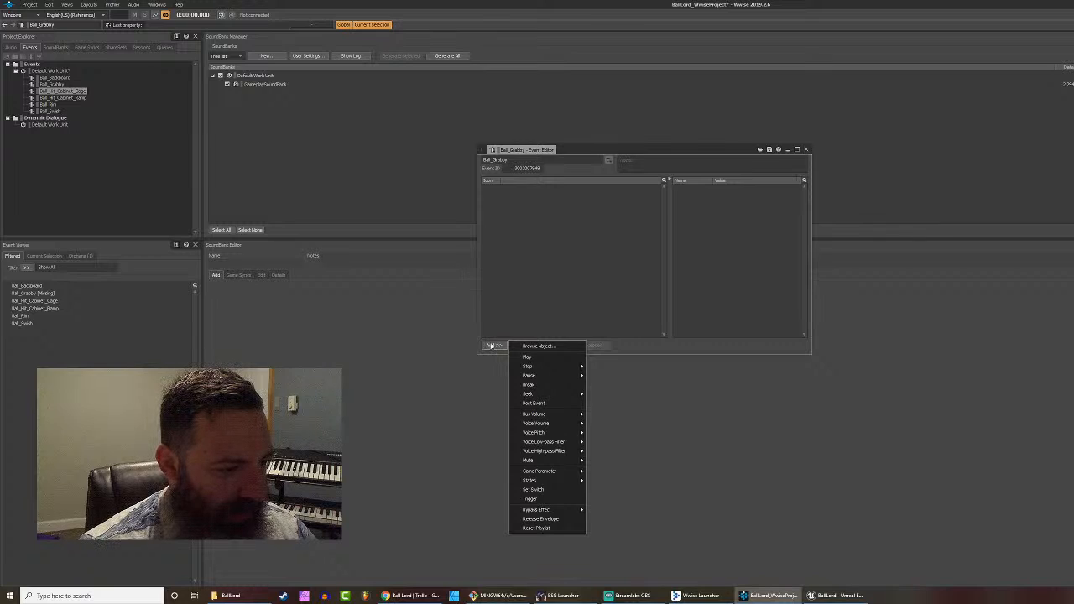
click(521, 347)
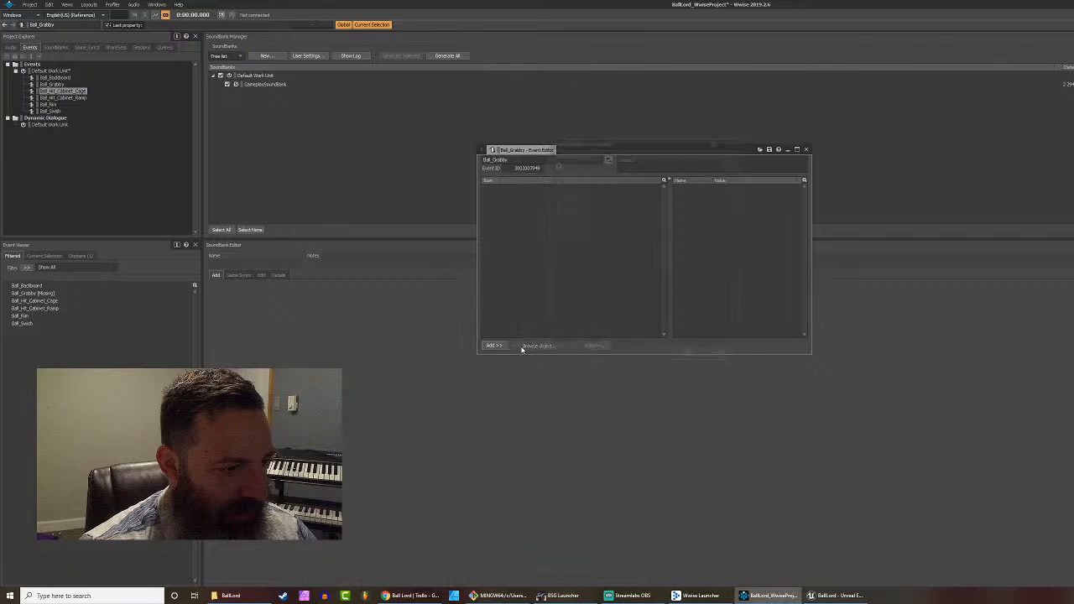
click(573, 174)
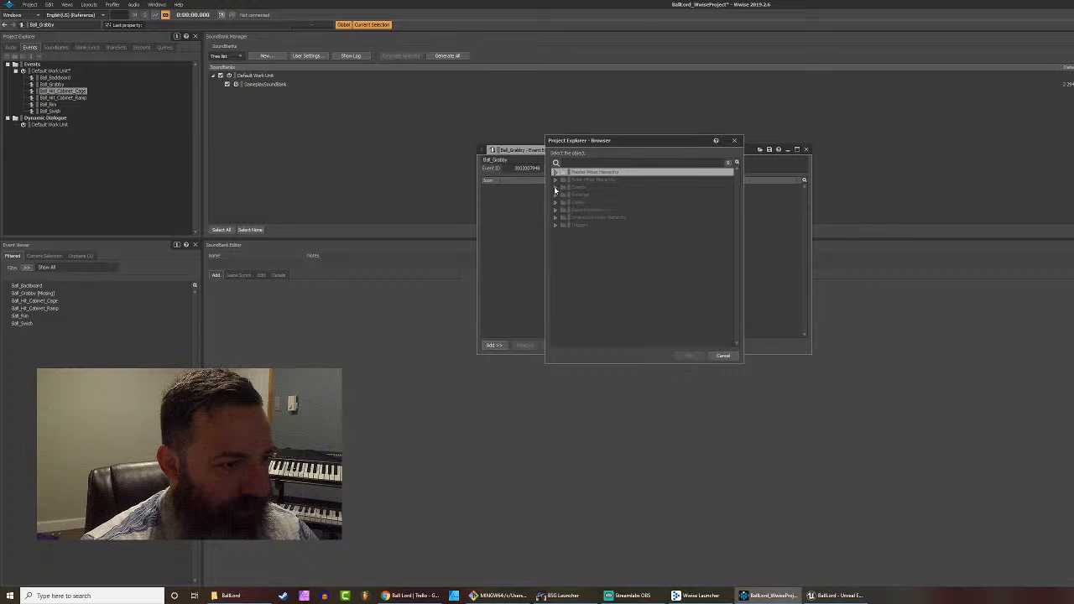
click(734, 140)
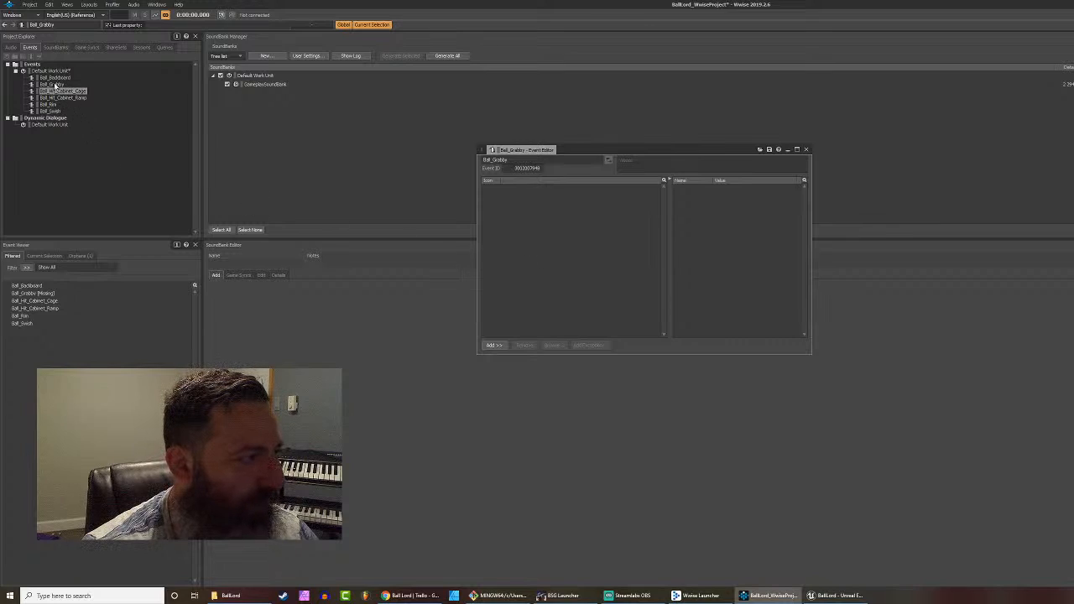
Step: Add the Ball Grabbies random container to the Ball_Grabby event as the target of a Play action and select that action
click(11, 47)
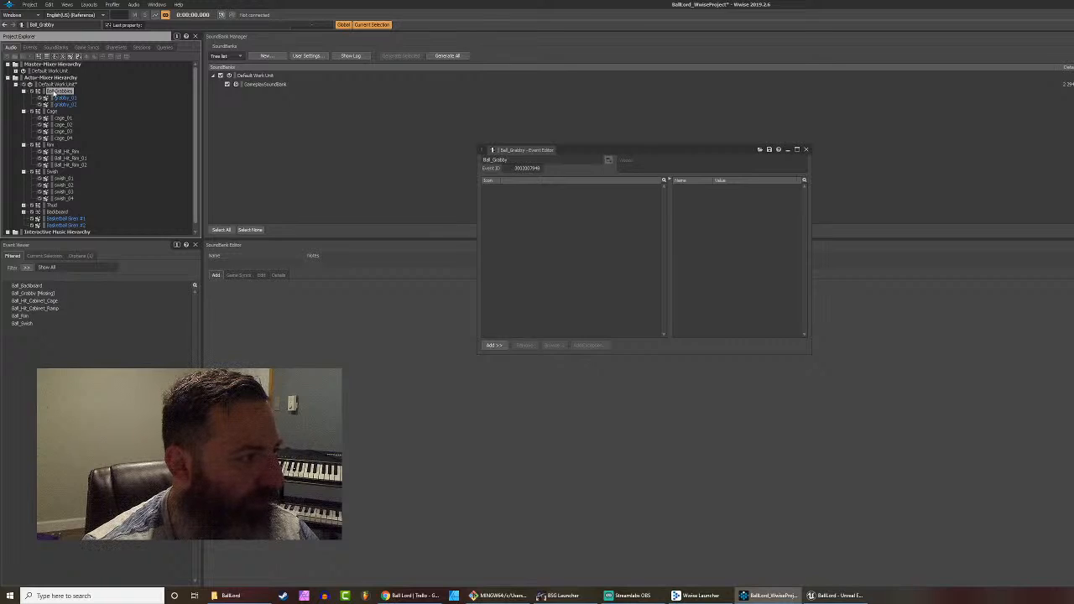
drag(52, 97, 546, 239)
click(493, 190)
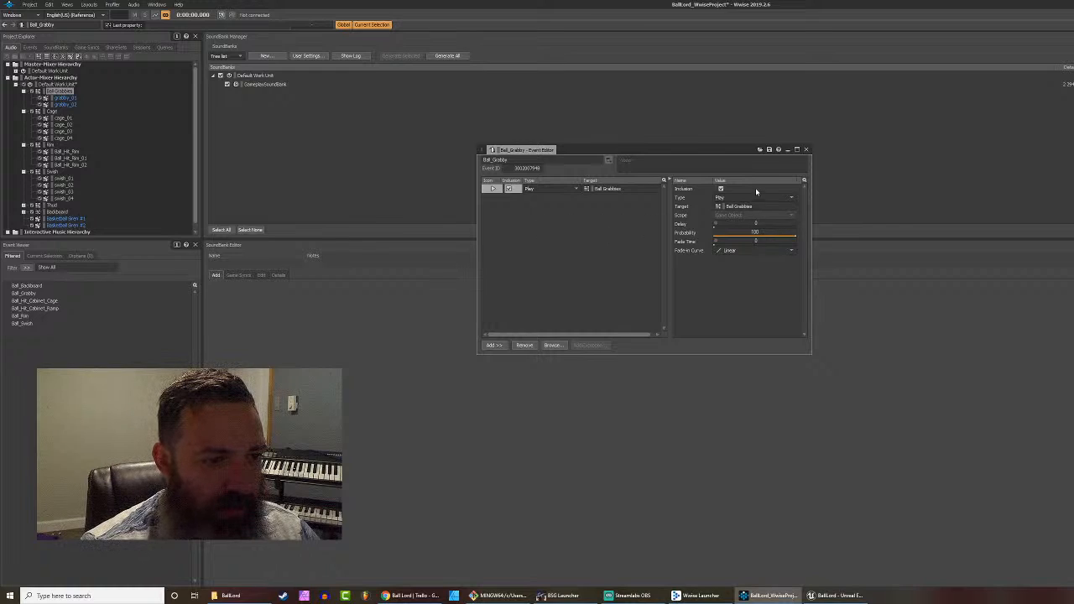
Step: Close the Ball_Grabby event editor and generate all SoundBanks in the Wwise project
click(633, 277)
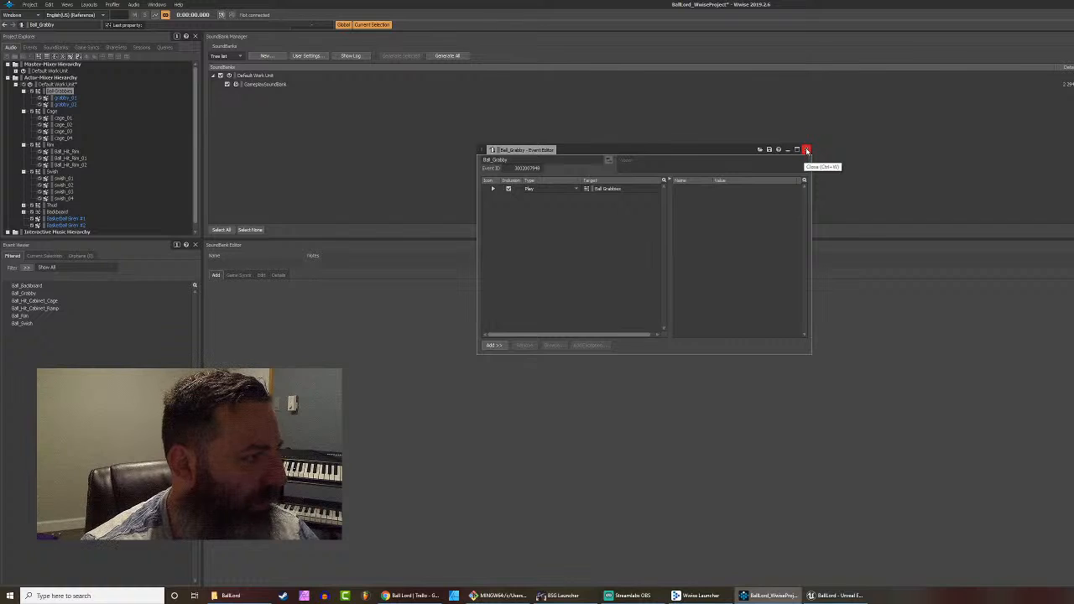
click(807, 149)
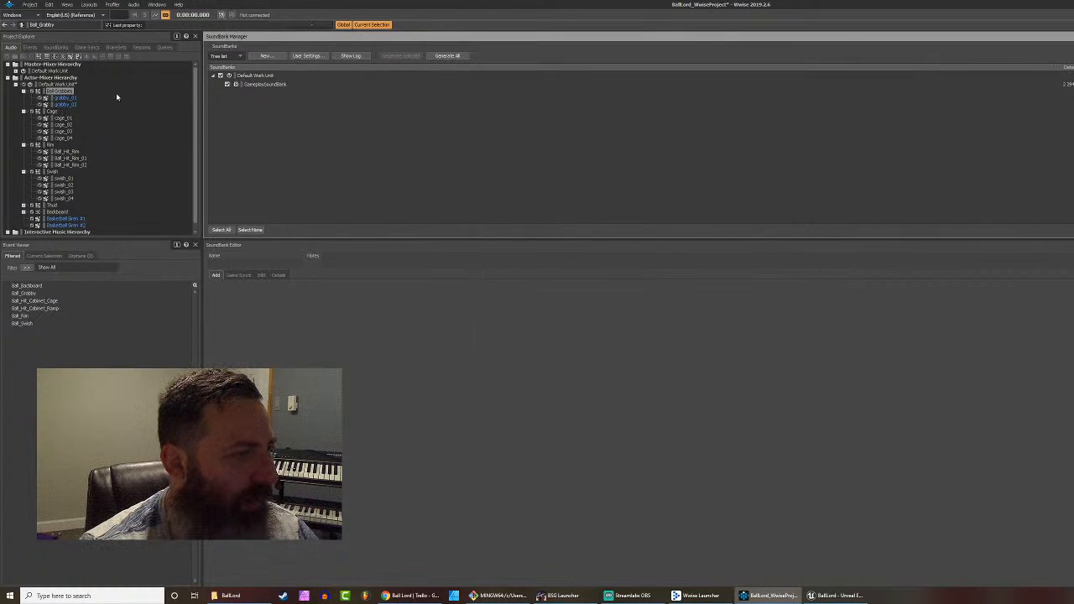
click(57, 85)
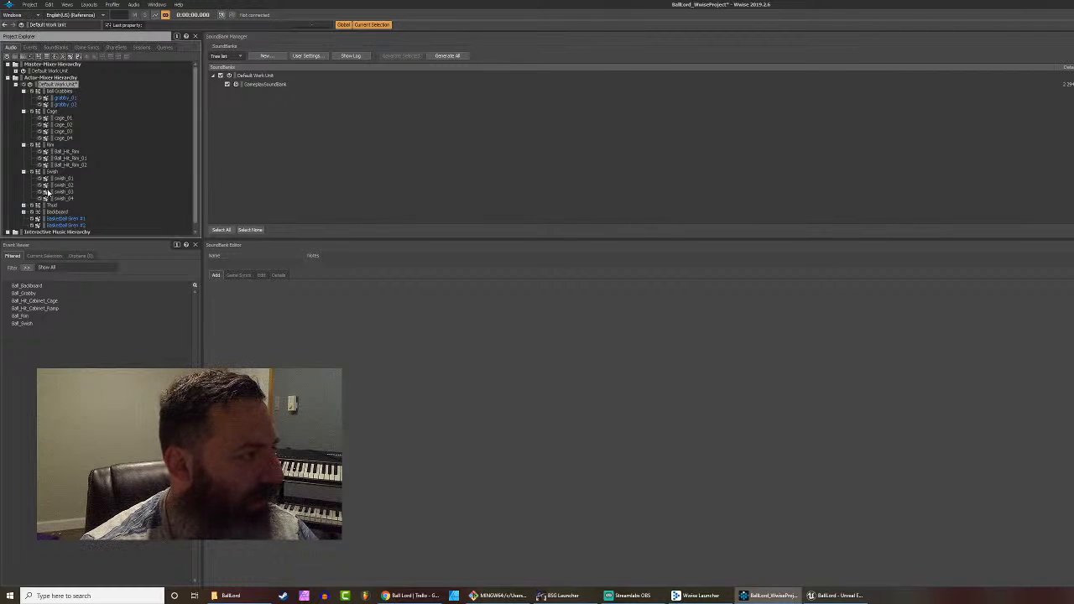
click(27, 294)
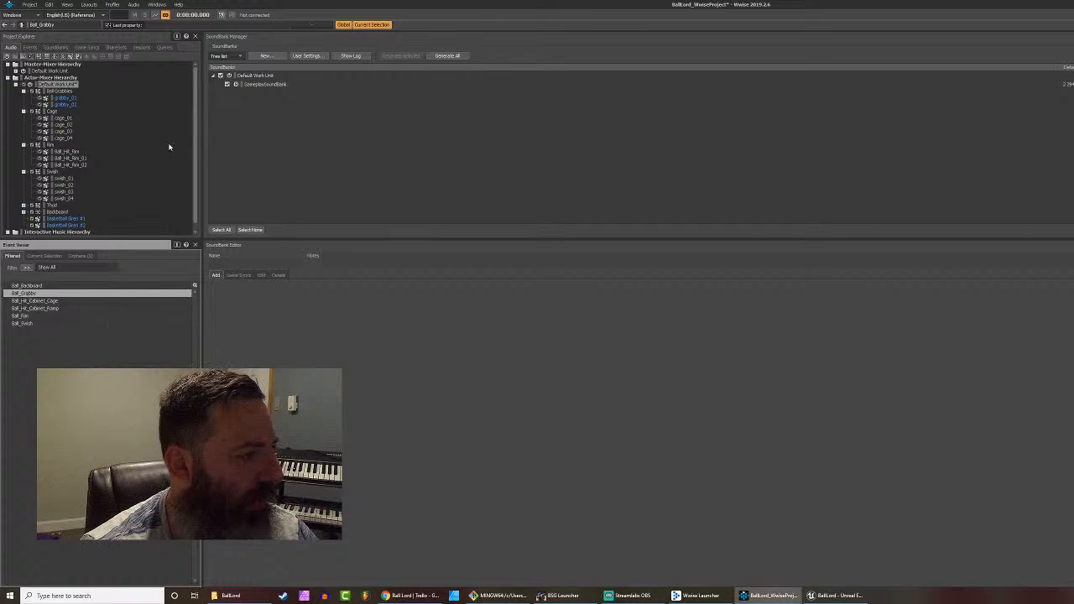
click(446, 57)
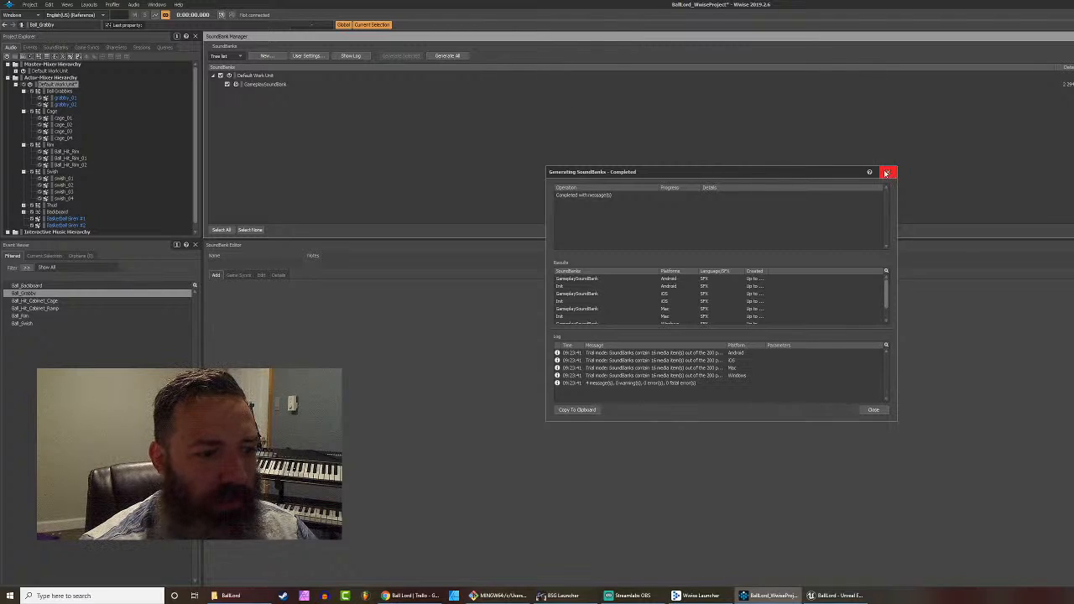
click(871, 410)
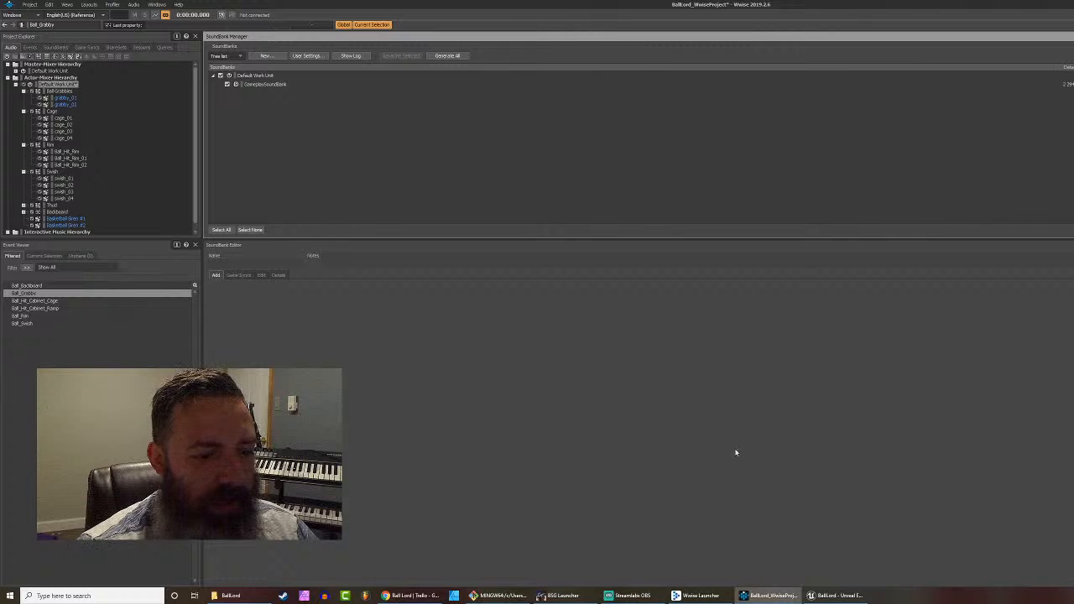
Step: Switch to Unreal Editor and refresh all banks from the GameplaySoundBank asset in the Sound folder
click(831, 596)
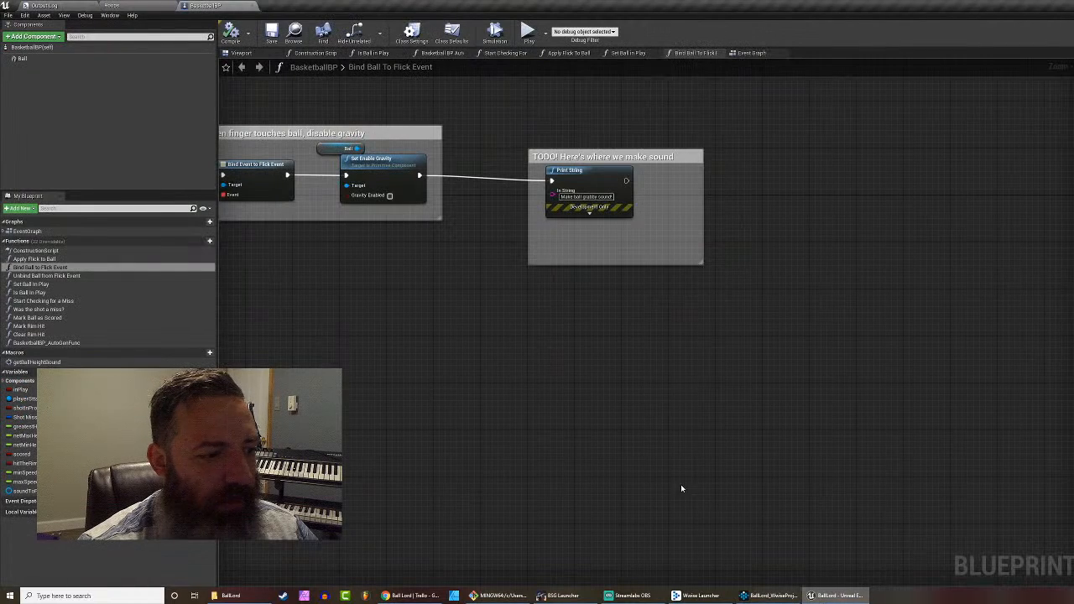
click(130, 7)
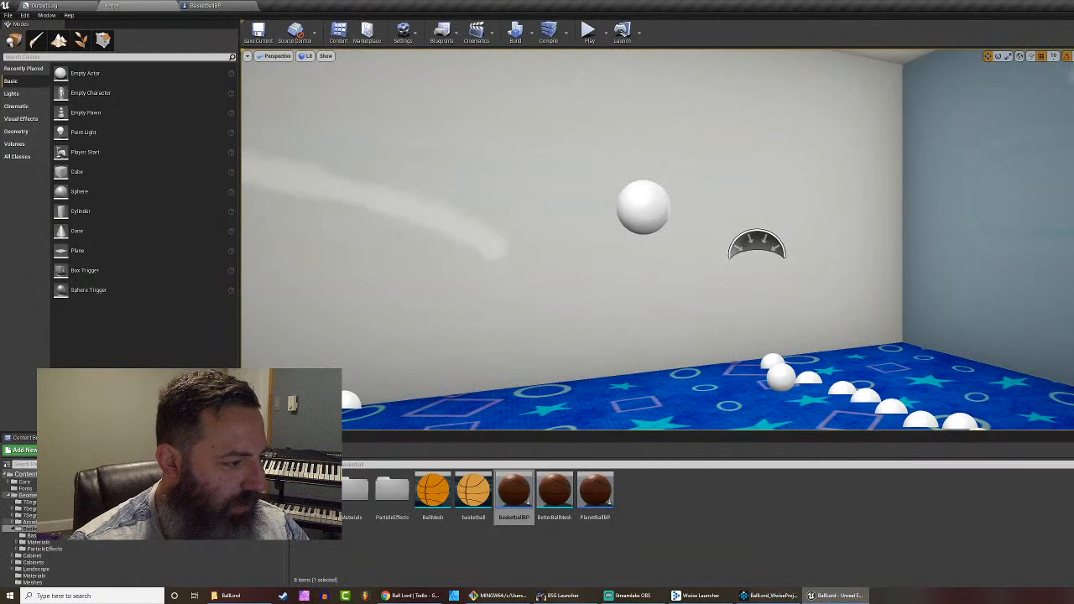
scroll(36, 567, down, 3)
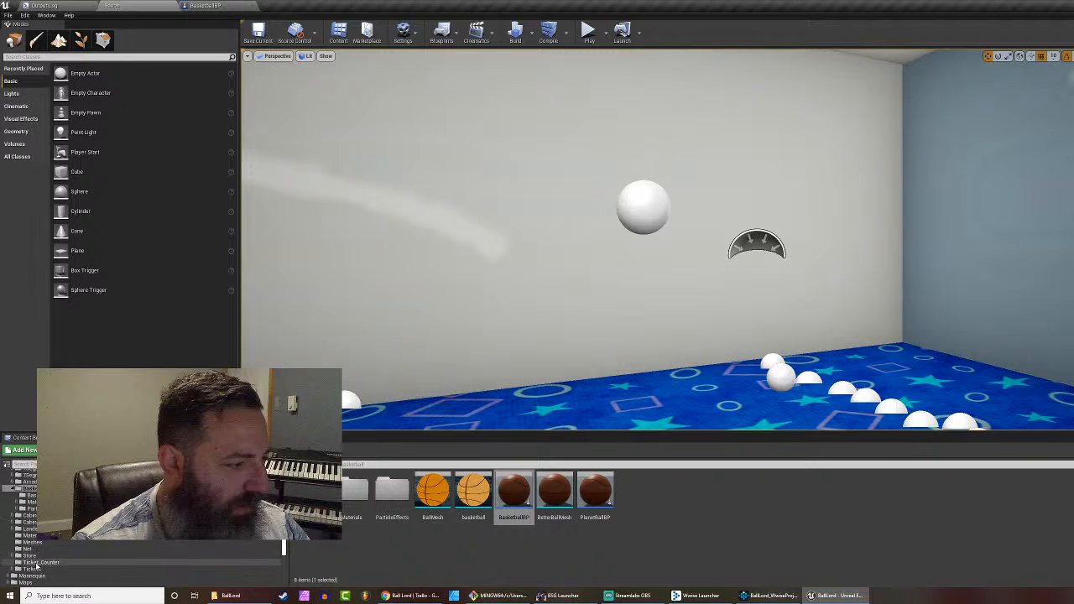
scroll(36, 567, down, 3)
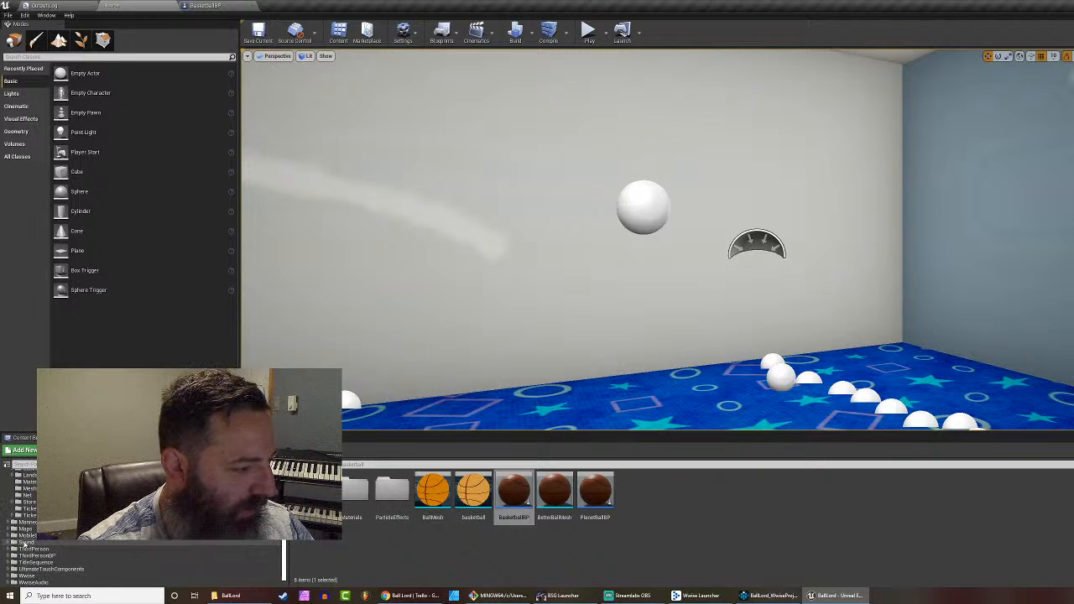
click(26, 543)
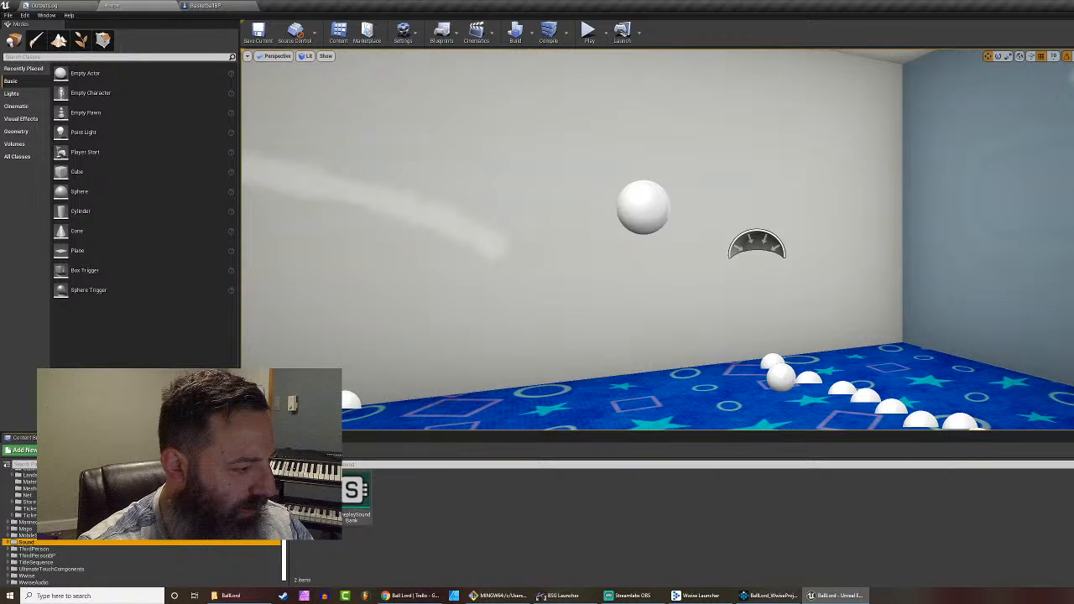
right_click(347, 495)
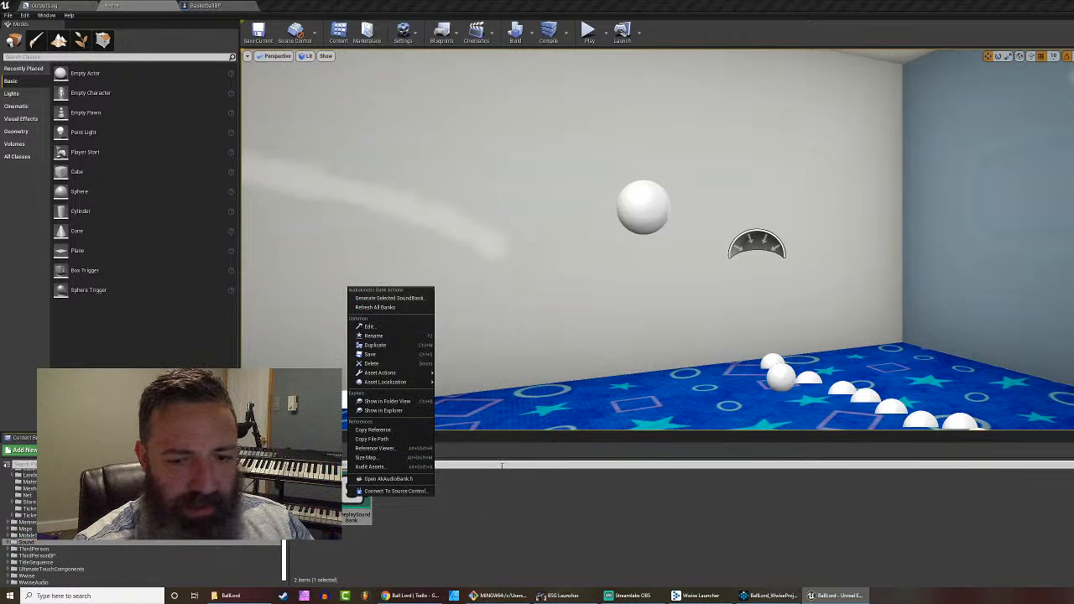
click(392, 309)
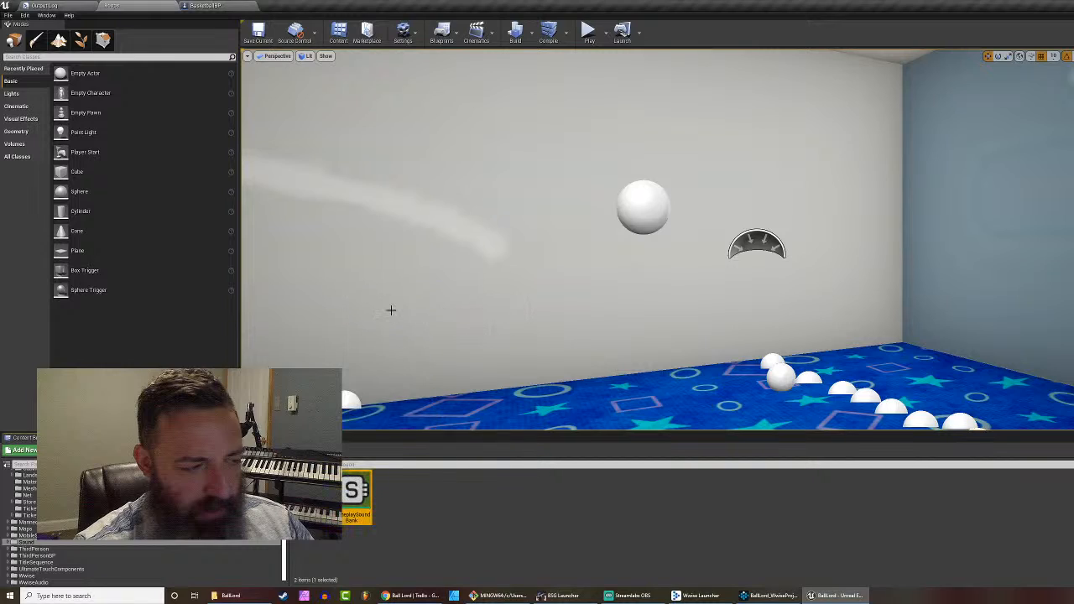
Step: Generate GameplaySoundBank for Android, iOS, Mac and Windows in English(US), and refresh all banks again
right_click(363, 489)
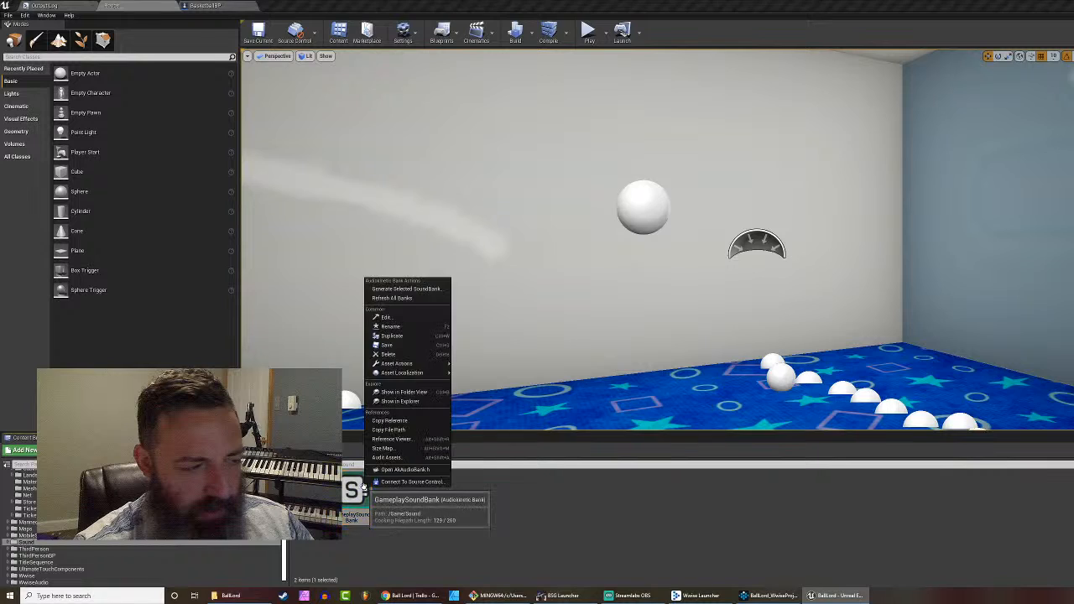
click(401, 289)
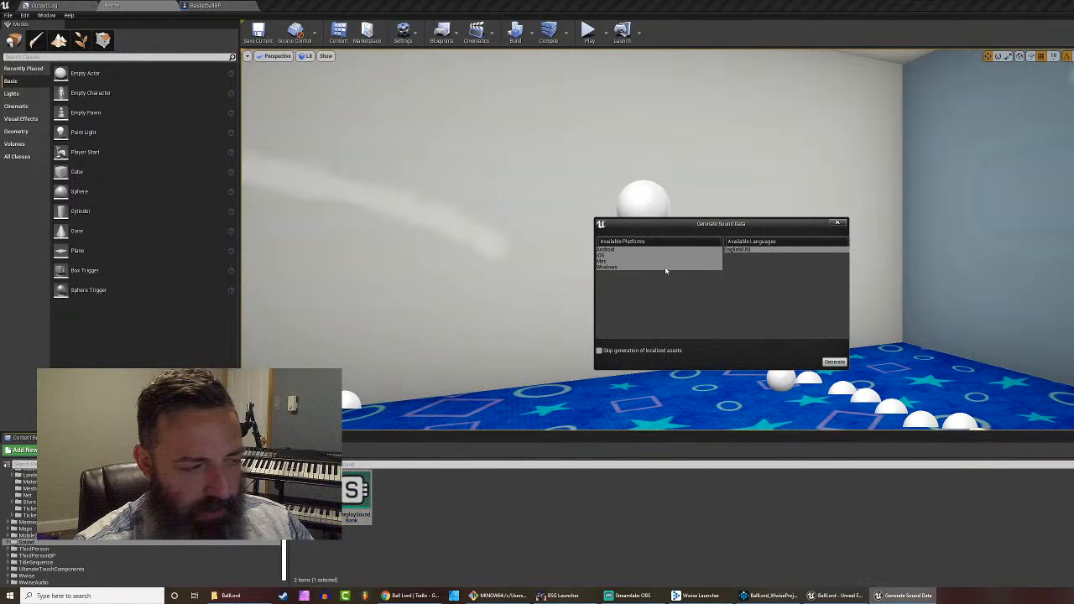
click(835, 362)
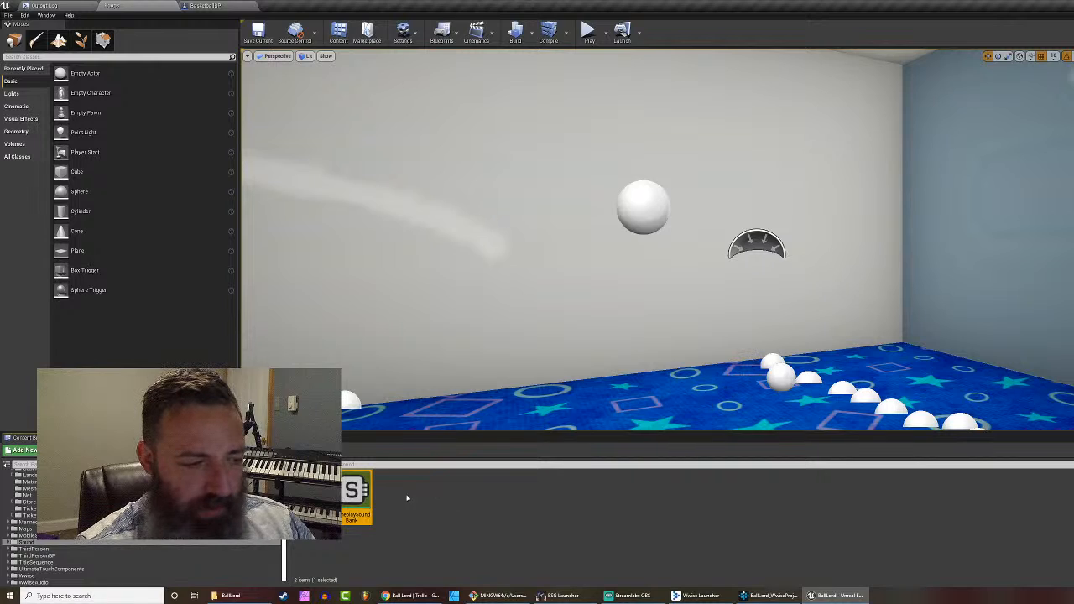
right_click(351, 495)
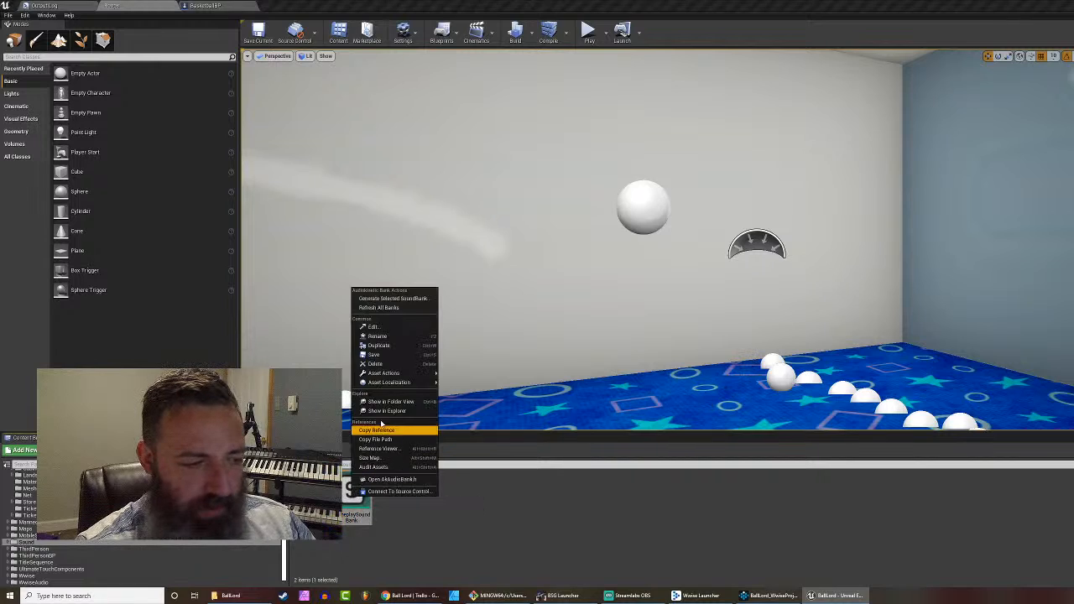
click(386, 307)
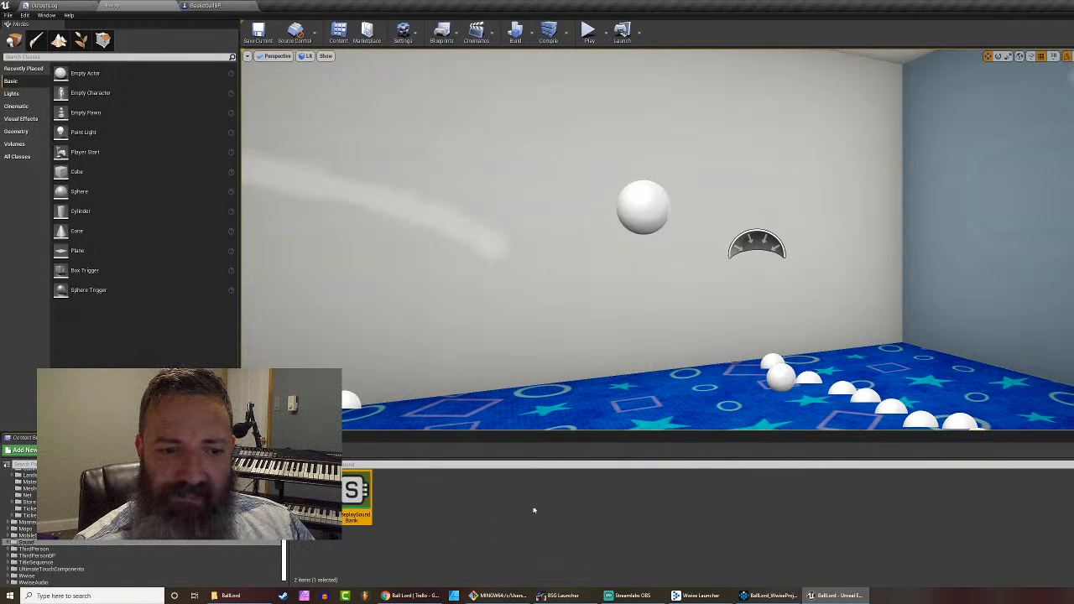
Step: Delete the TODO sound comment together with its Print String node from BasketballBP's Bind Ball To Flick Event function
click(206, 6)
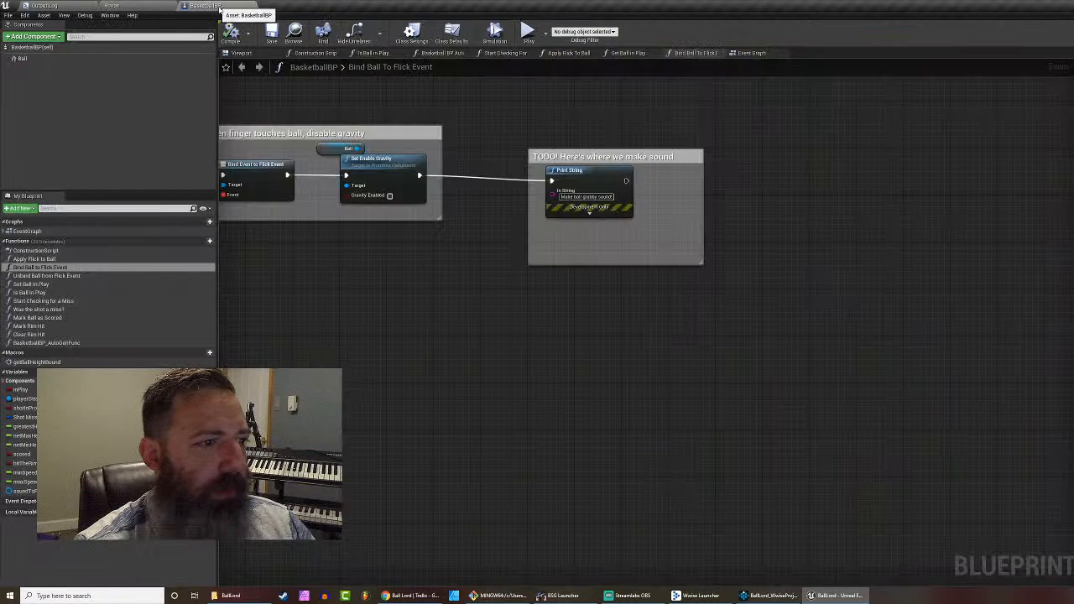
click(546, 156)
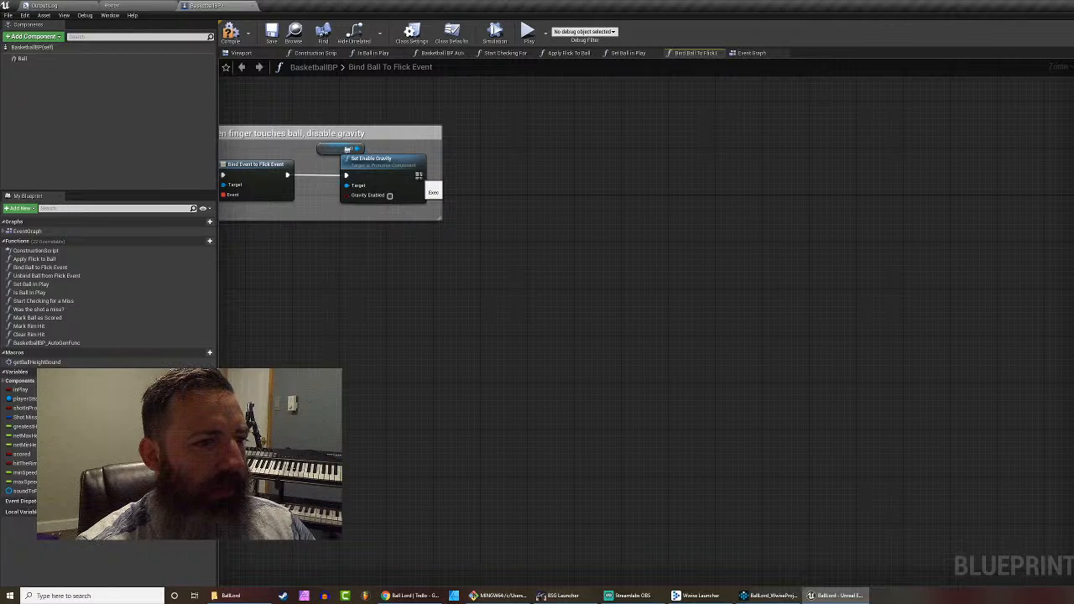
Step: Add an Audiokinetic Post Event node executed after the Set Enable Gravity node
drag(418, 174, 568, 170)
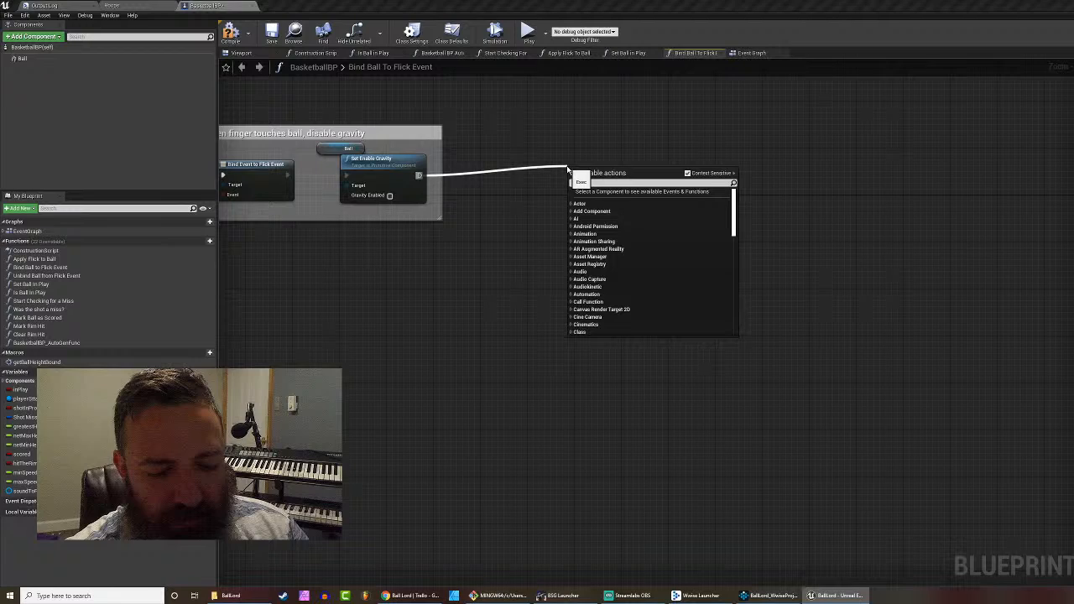
text(audiokin)
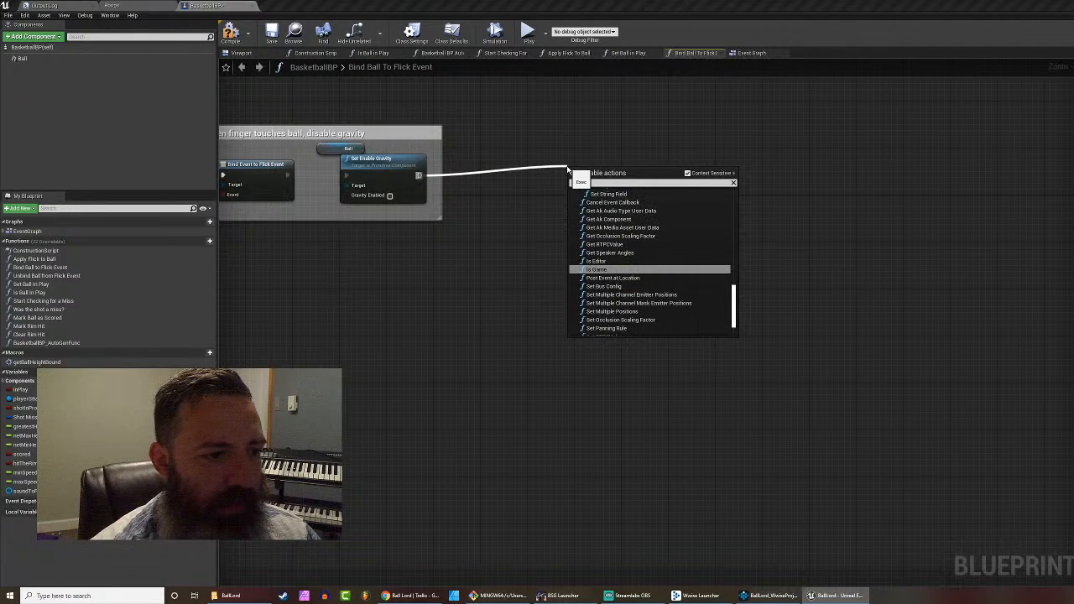
scroll(615, 224, up, 1)
scroll(616, 225, up, 3)
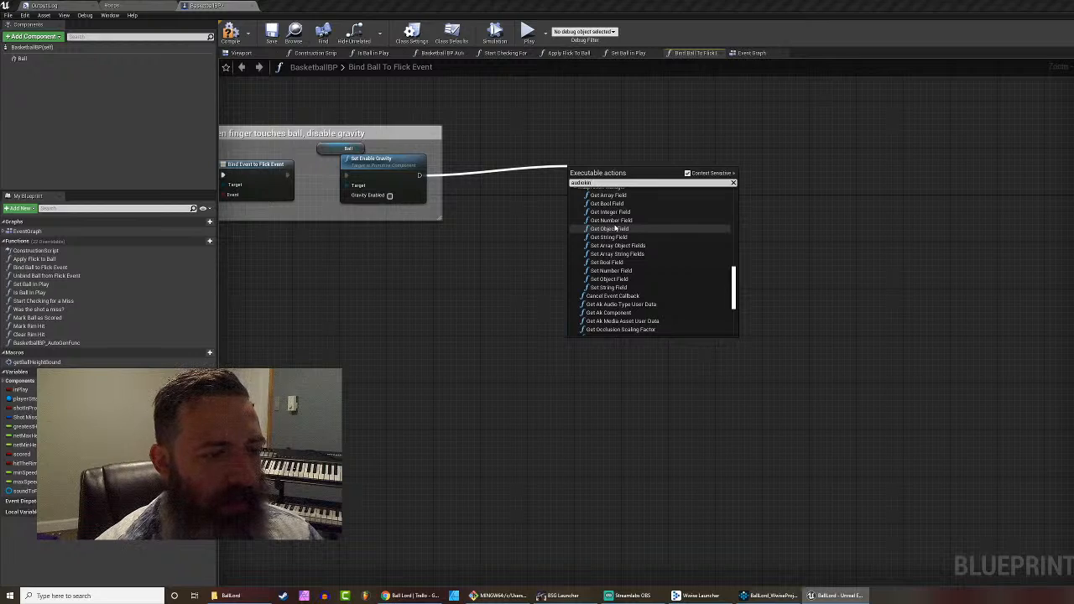
scroll(615, 228, up, 2)
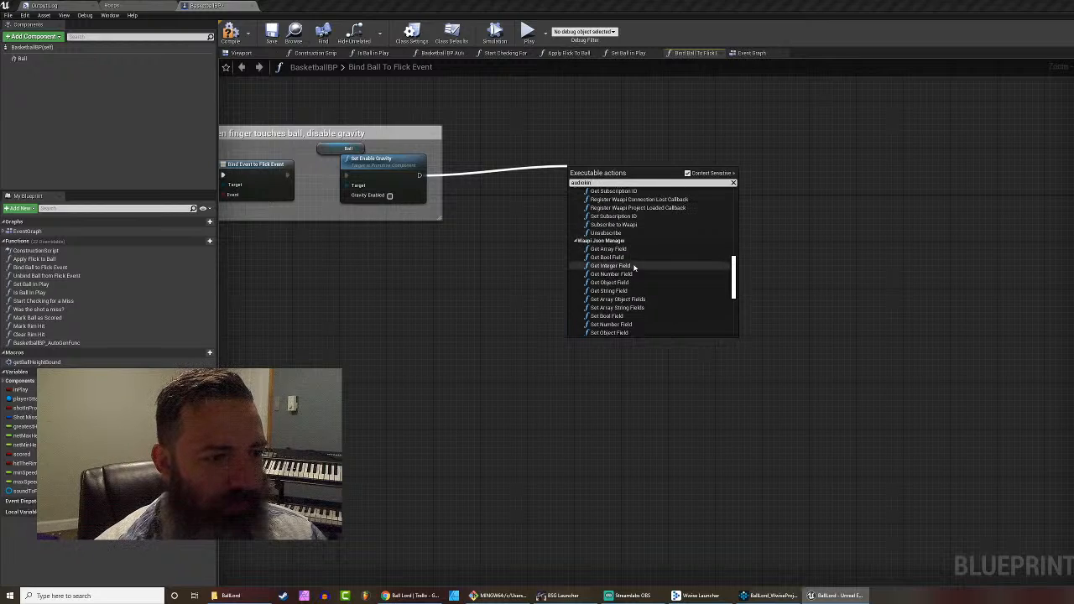
scroll(635, 268, up, 3)
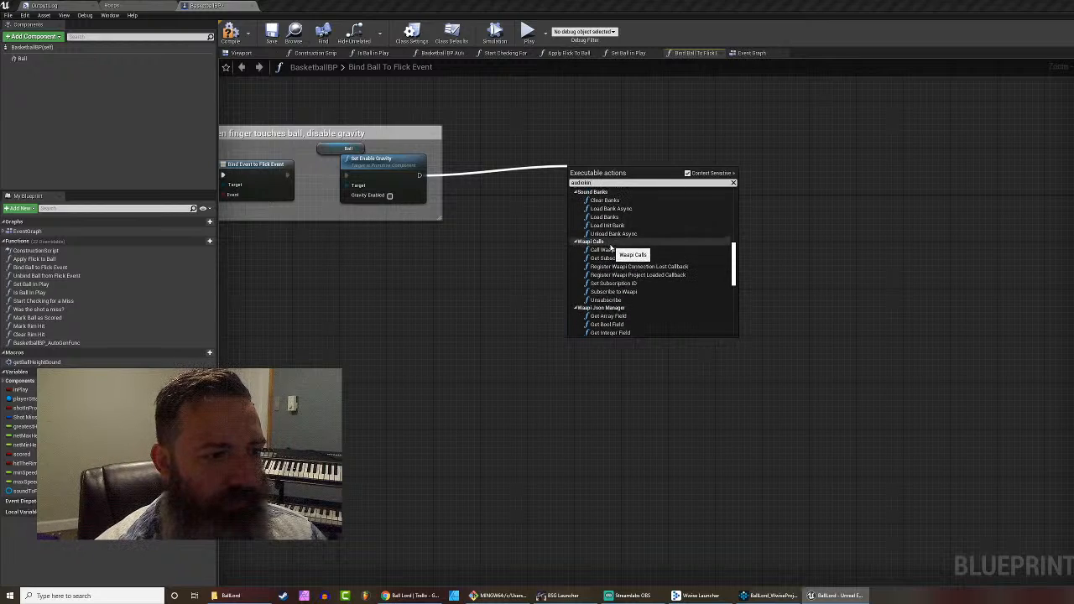
scroll(638, 240, up, 6)
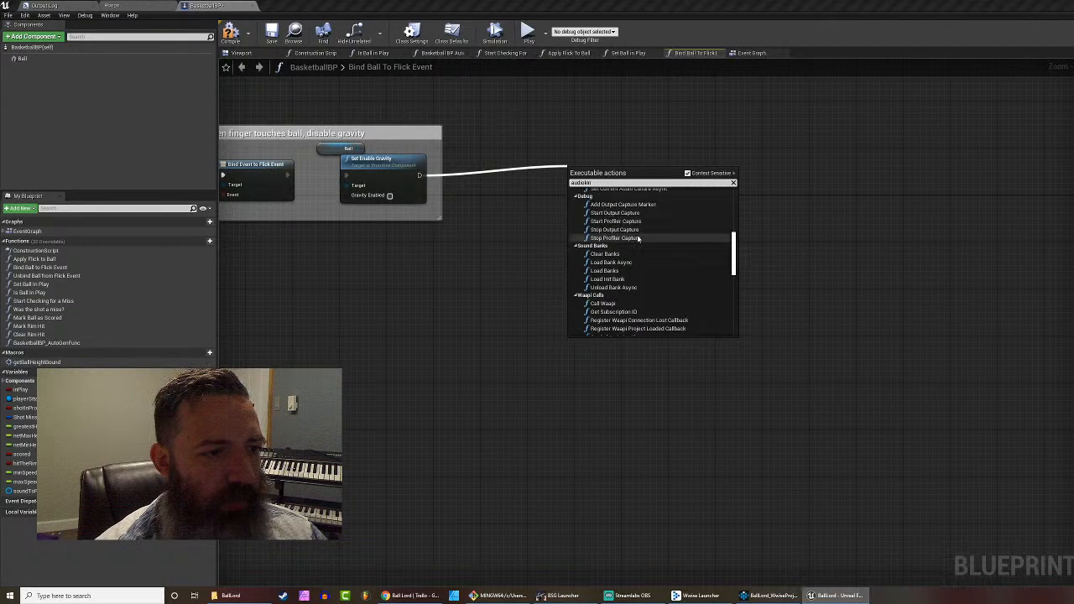
scroll(638, 240, up, 3)
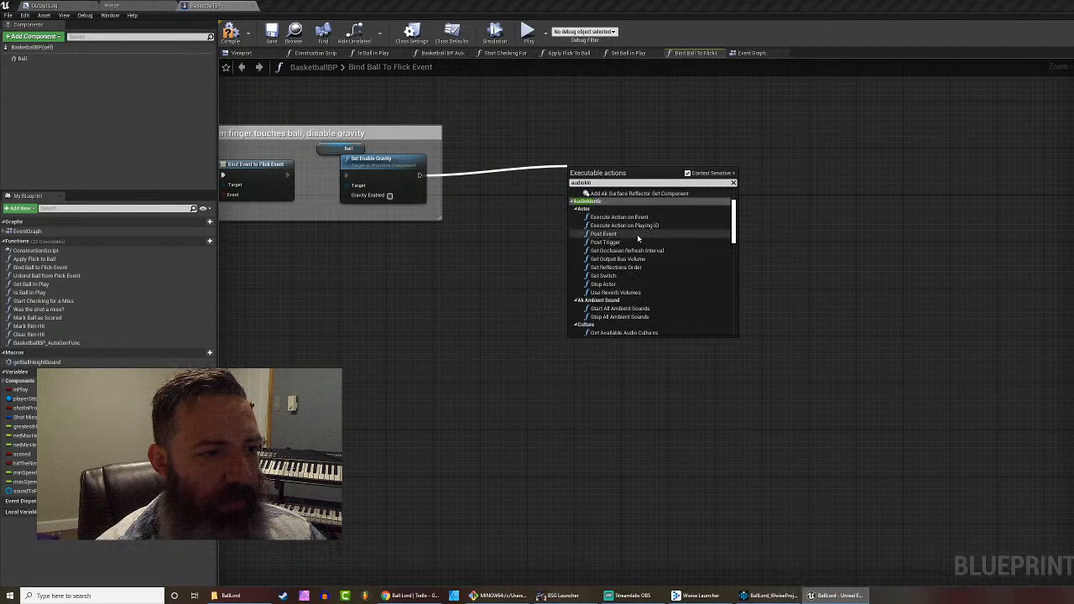
click(636, 234)
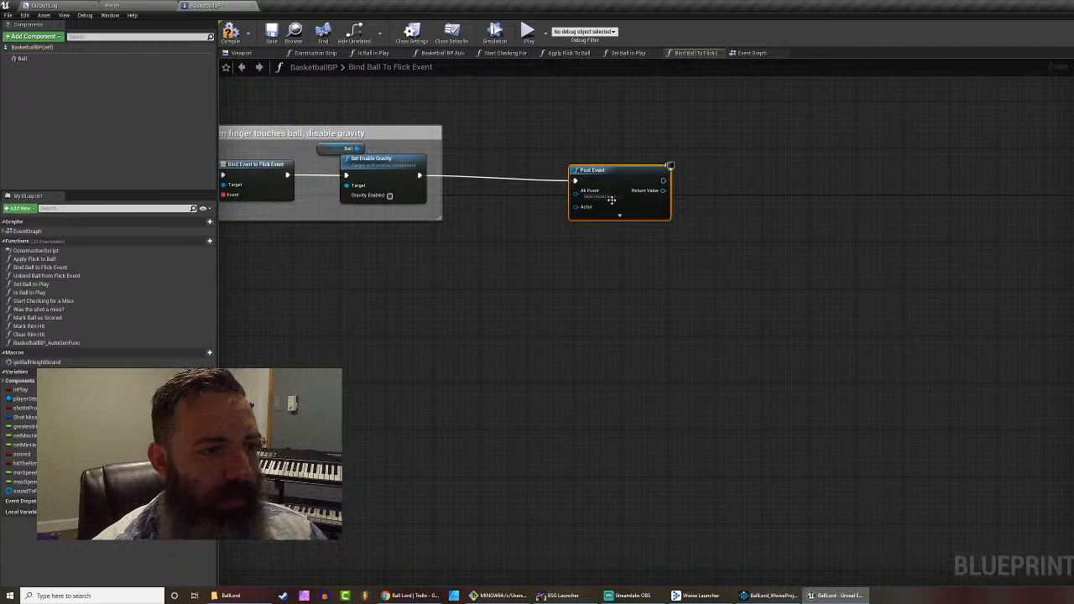
Step: Set the Post Event node's Ak Event to Ball_Grabby and move the node slightly up and to the left
click(613, 198)
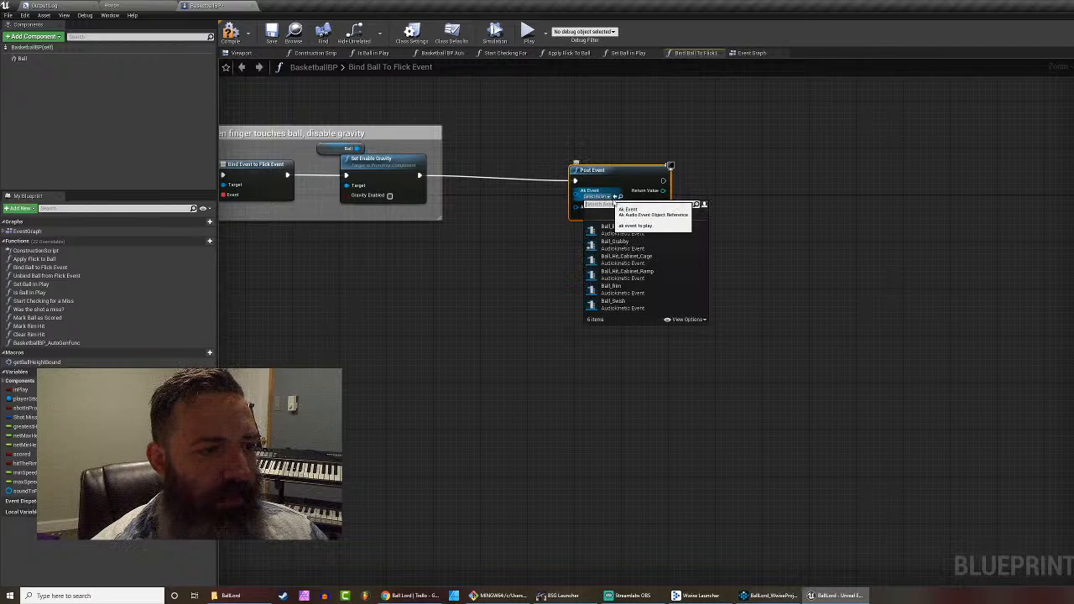
click(625, 248)
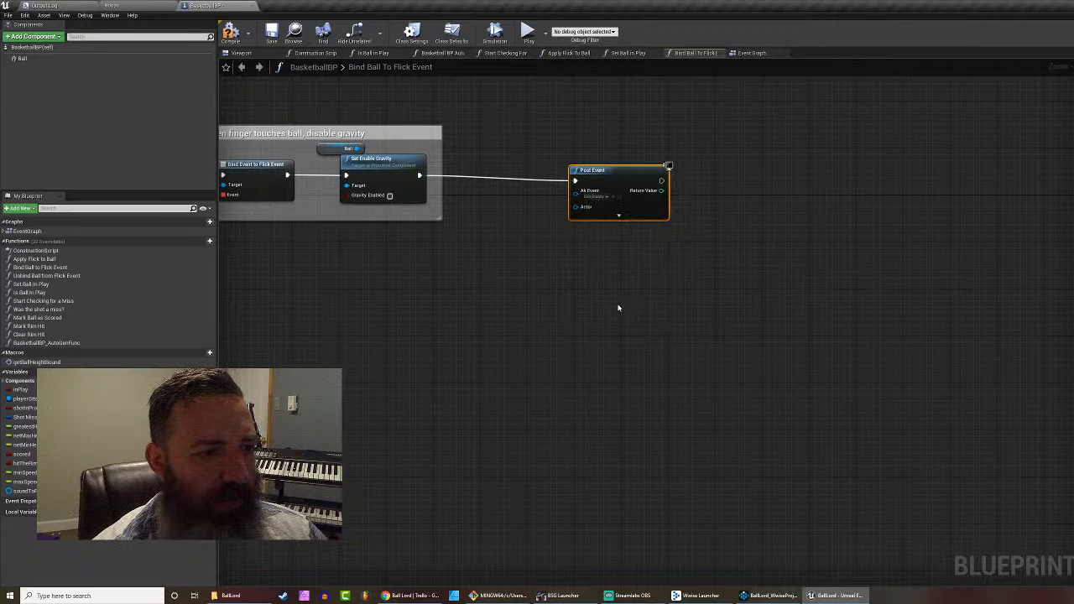
drag(587, 170, 571, 141)
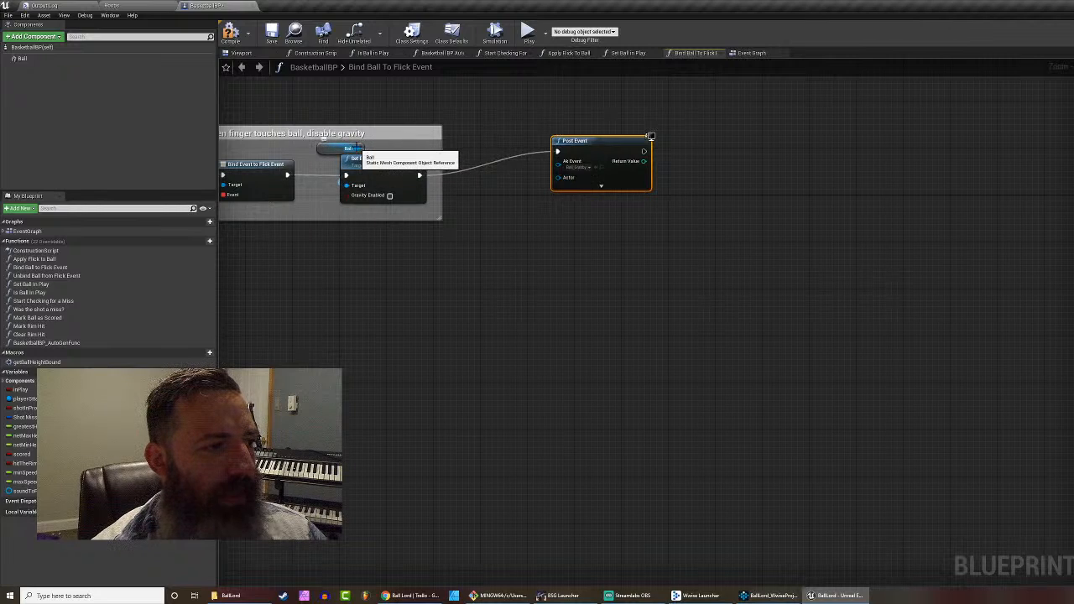
drag(356, 149, 564, 181)
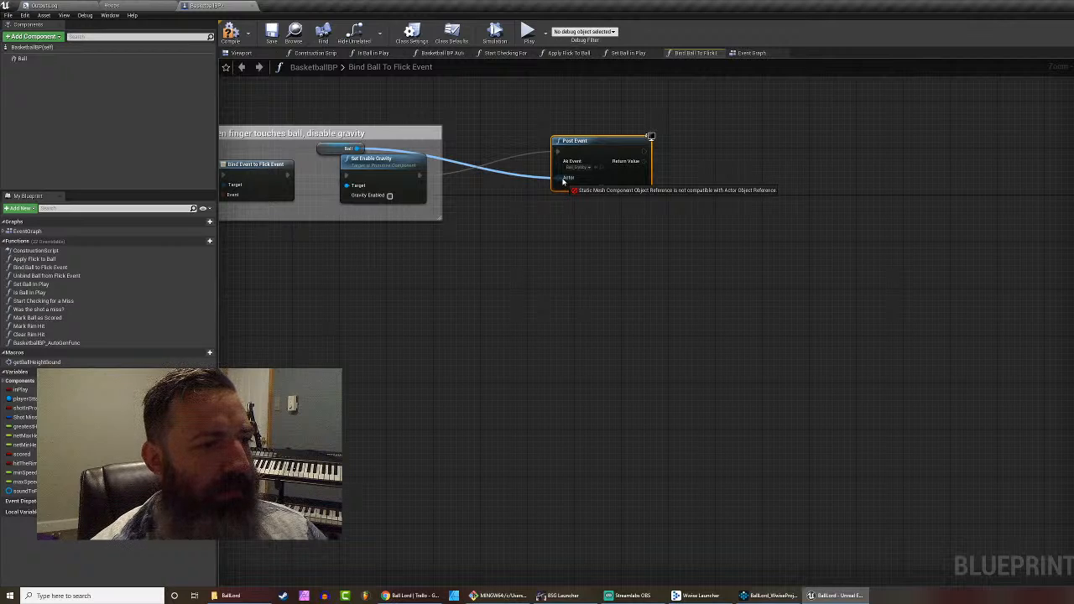
drag(564, 181, 476, 124)
key(Escape)
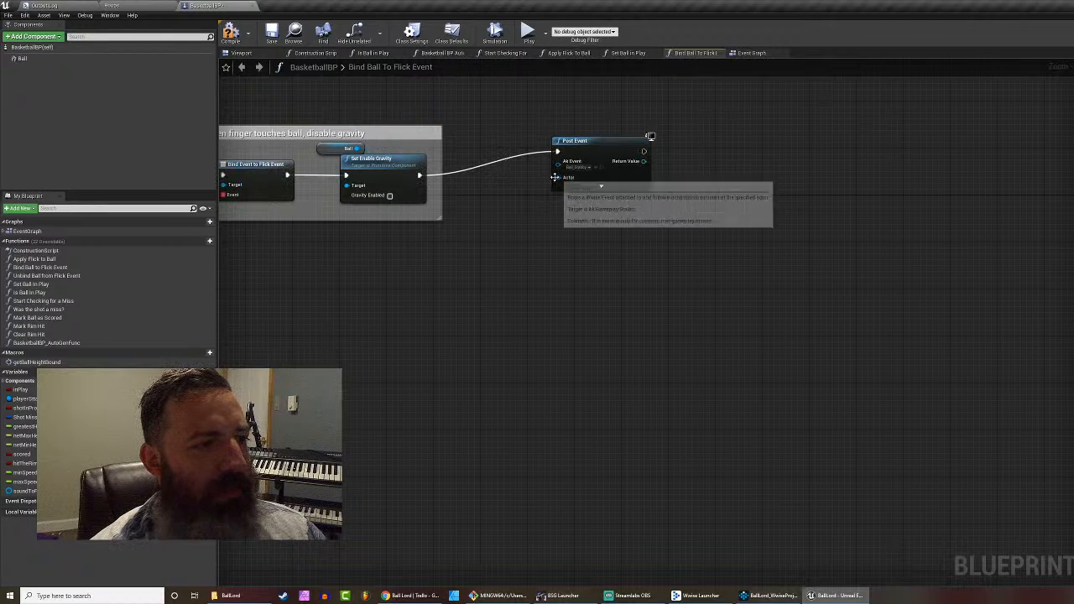
Step: Connect a reference to self to the Post Event node's Actor input
drag(558, 178, 528, 212)
text(sel)
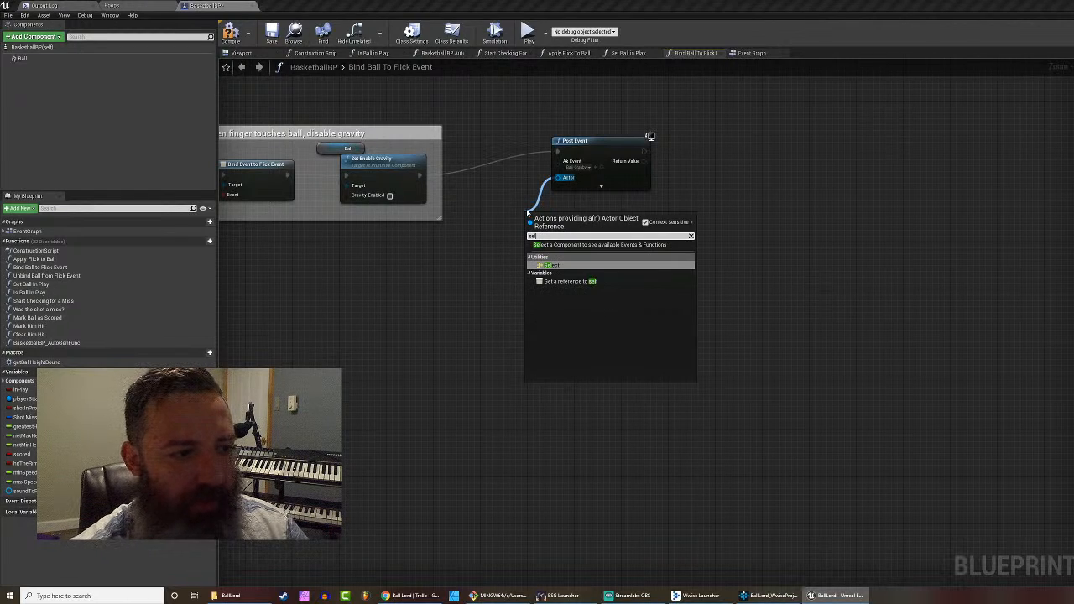
click(568, 281)
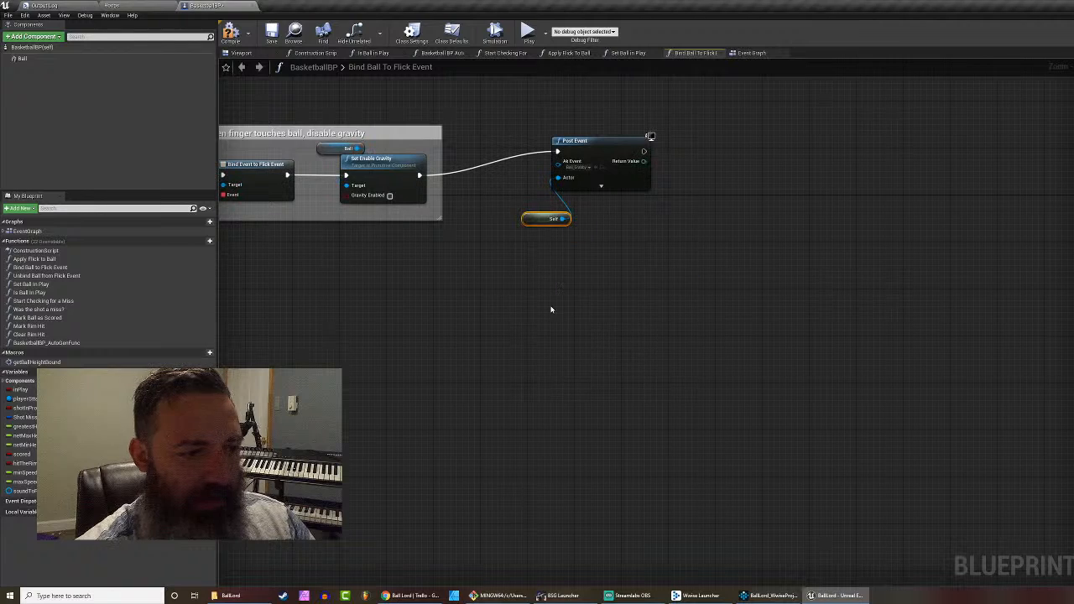
Step: Place the Self reference node directly beneath the Post Event node's Actor input and compile BasketballBP
drag(546, 216, 553, 197)
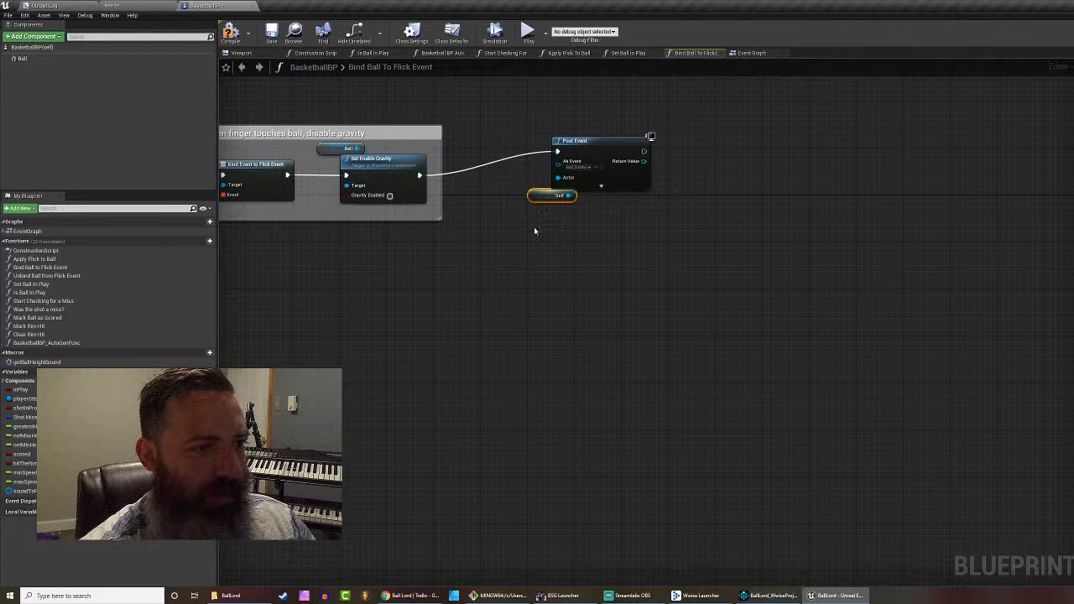
click(533, 227)
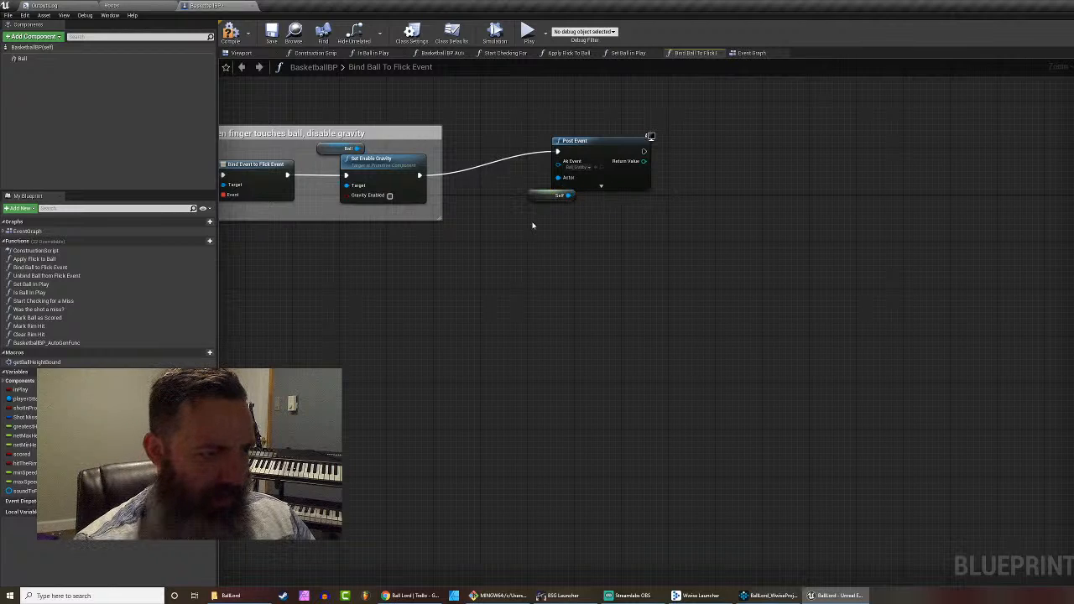
click(231, 31)
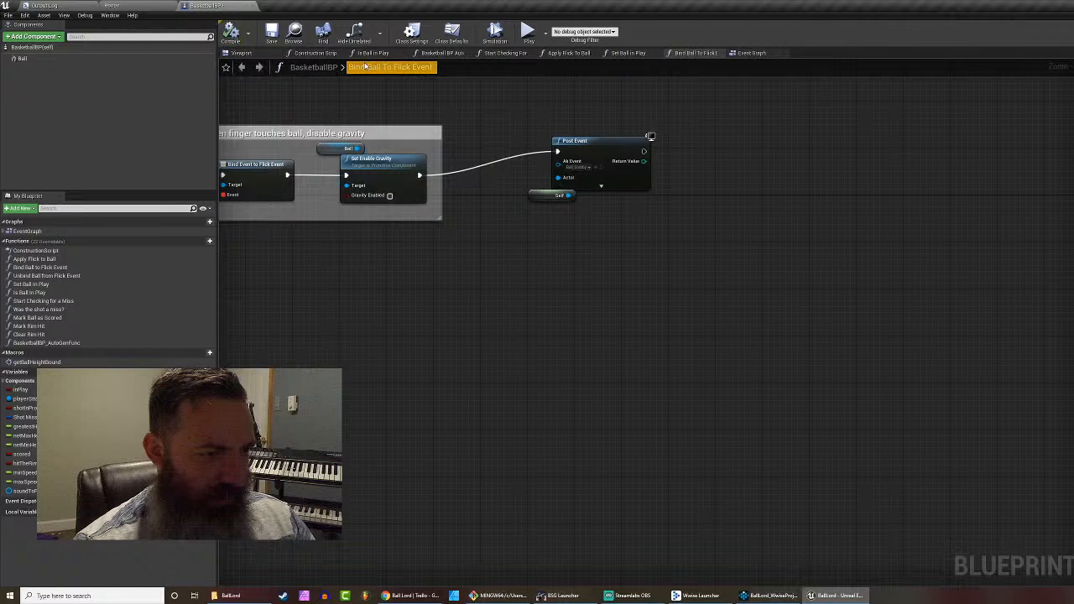
Step: Run the game preview, flick basketballs toward the hoop to test the grab sound until the round ends, and stop the preview
click(527, 31)
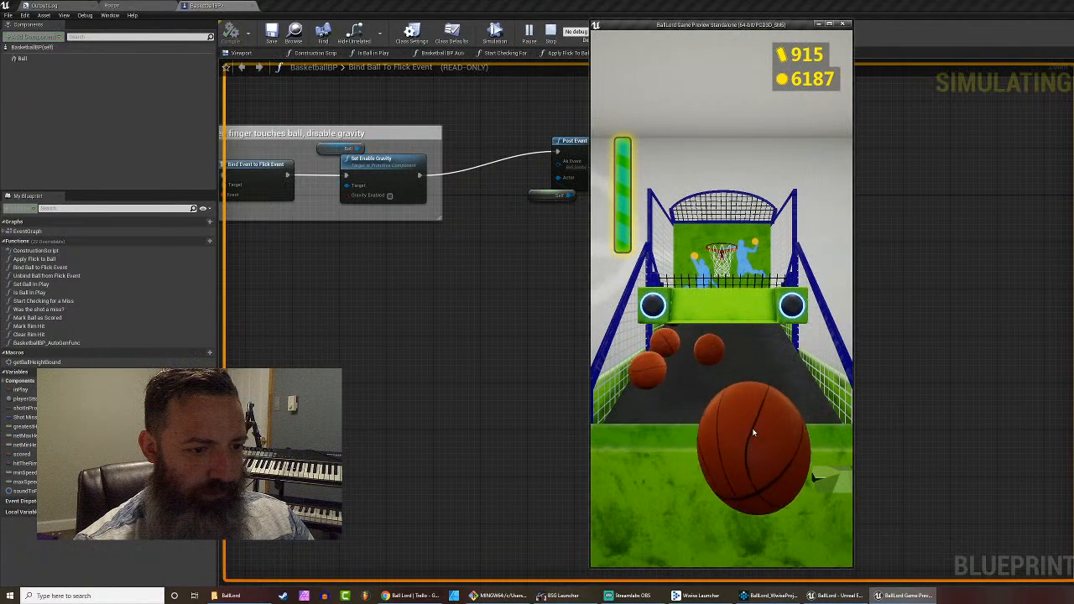
drag(759, 491, 737, 103)
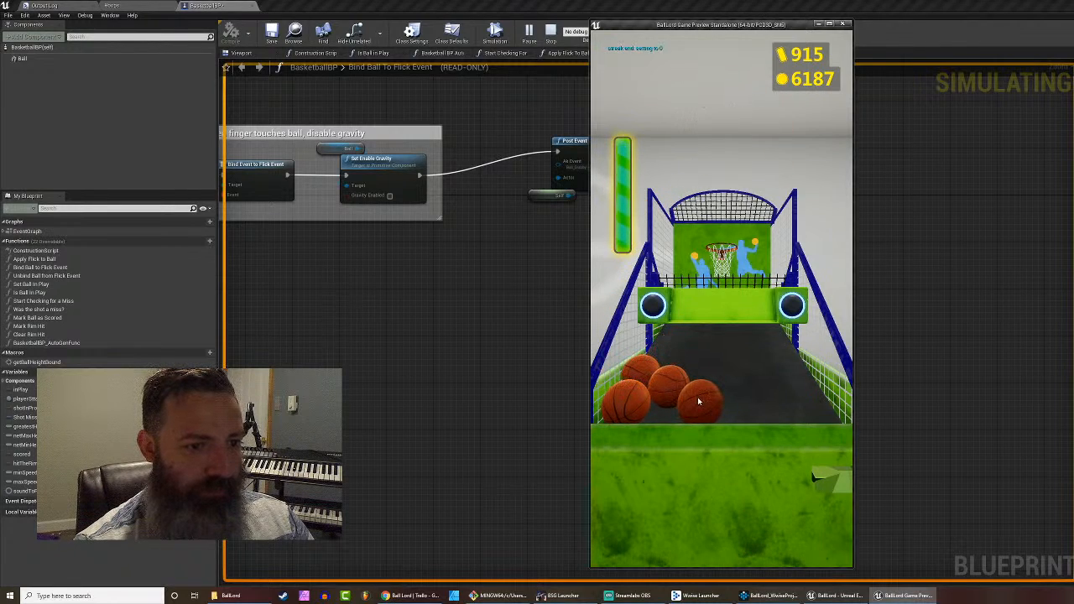
drag(743, 491, 724, 204)
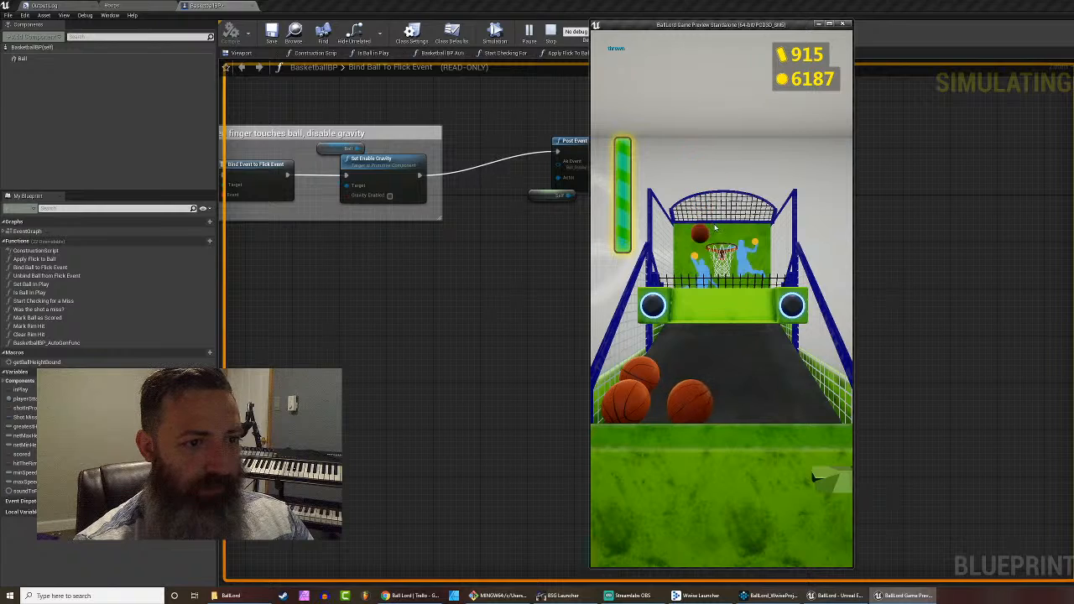
drag(711, 466, 695, 251)
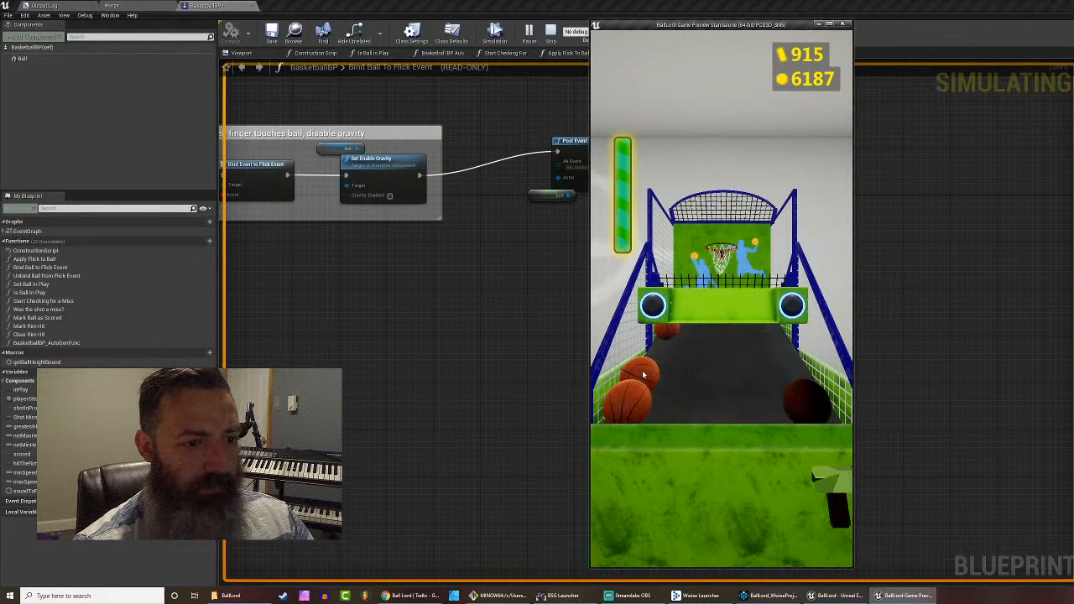
mouse_move(734, 441)
mouse_down()
mouse_move(747, 470)
mouse_move(713, 252)
mouse_up()
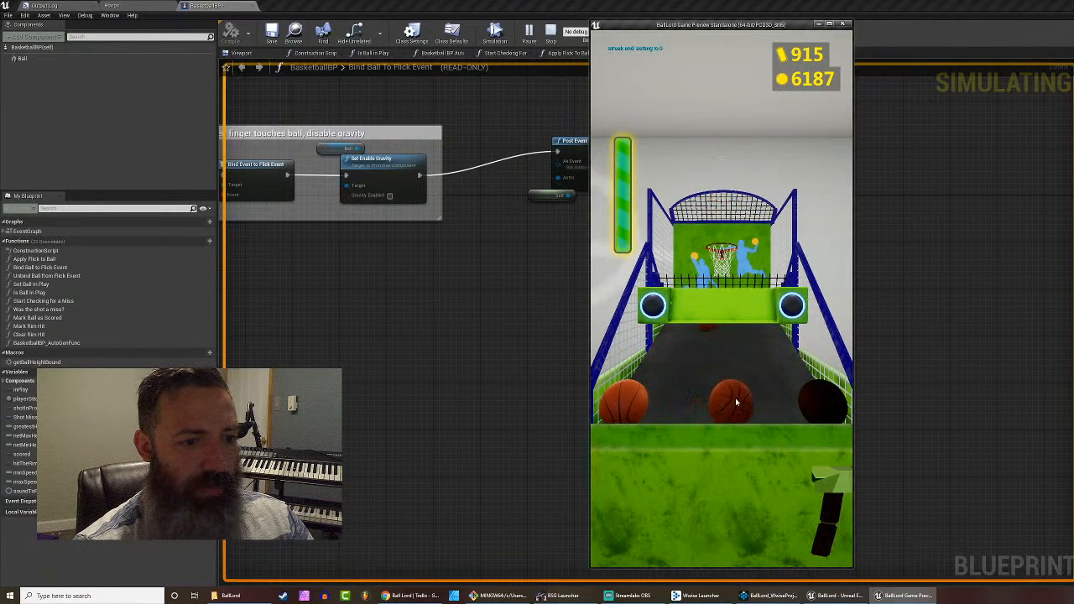
drag(725, 436, 714, 268)
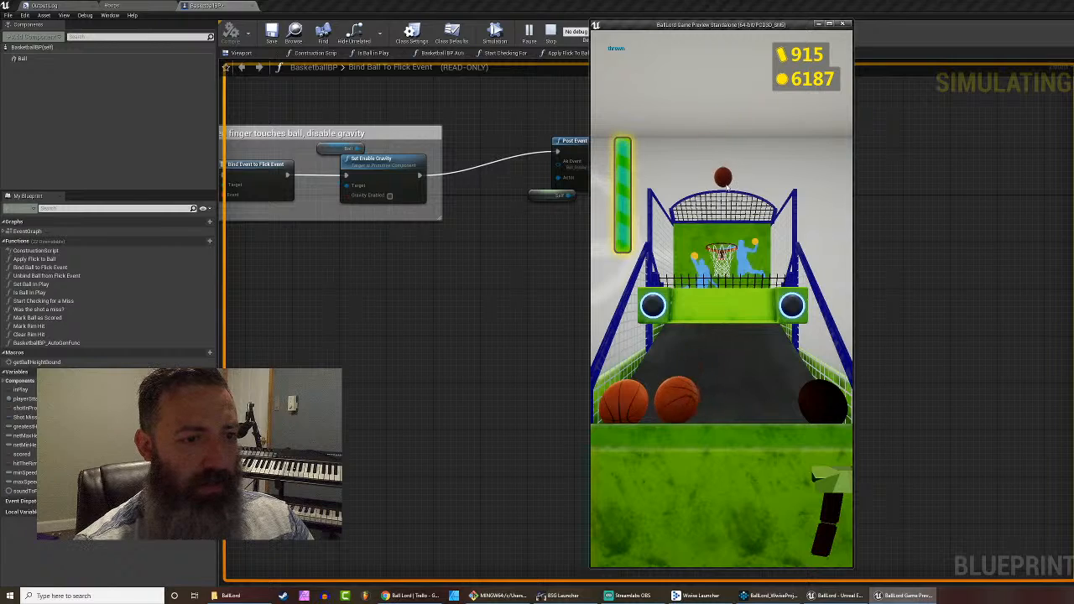
mouse_move(666, 389)
mouse_down()
mouse_move(698, 404)
mouse_move(713, 247)
mouse_up()
mouse_move(633, 403)
mouse_down()
mouse_move(698, 397)
mouse_move(727, 351)
mouse_move(722, 273)
mouse_up()
mouse_move(822, 402)
mouse_down()
mouse_move(808, 412)
mouse_move(713, 408)
mouse_move(712, 285)
mouse_up()
mouse_move(704, 413)
mouse_down()
mouse_move(715, 502)
mouse_move(714, 277)
mouse_up()
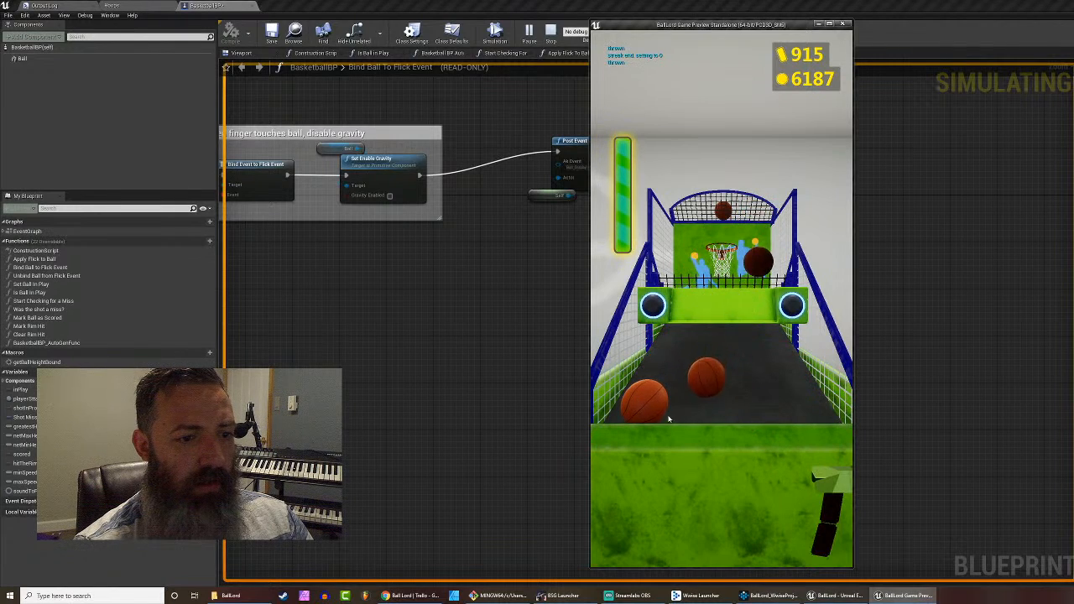
mouse_move(647, 393)
mouse_down()
mouse_move(647, 407)
mouse_move(689, 212)
mouse_up()
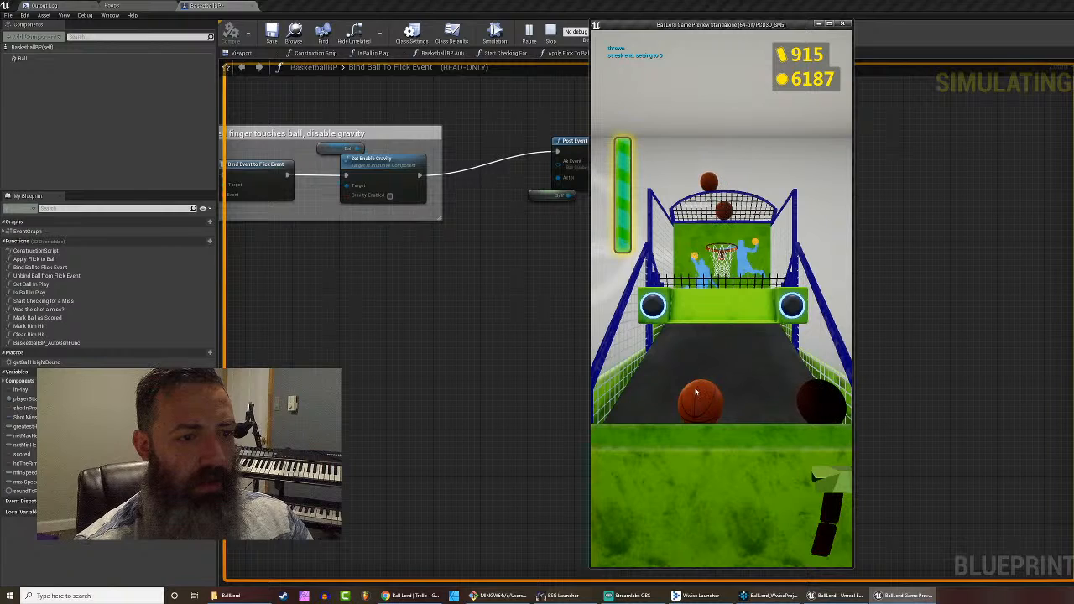
drag(703, 403, 718, 277)
drag(822, 403, 722, 285)
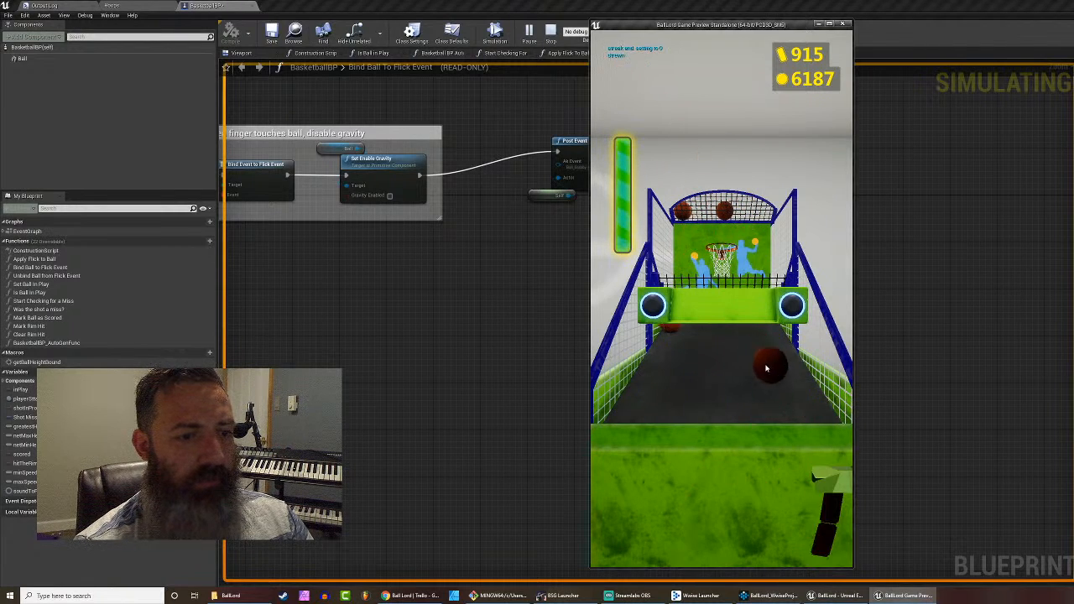
drag(765, 424, 751, 206)
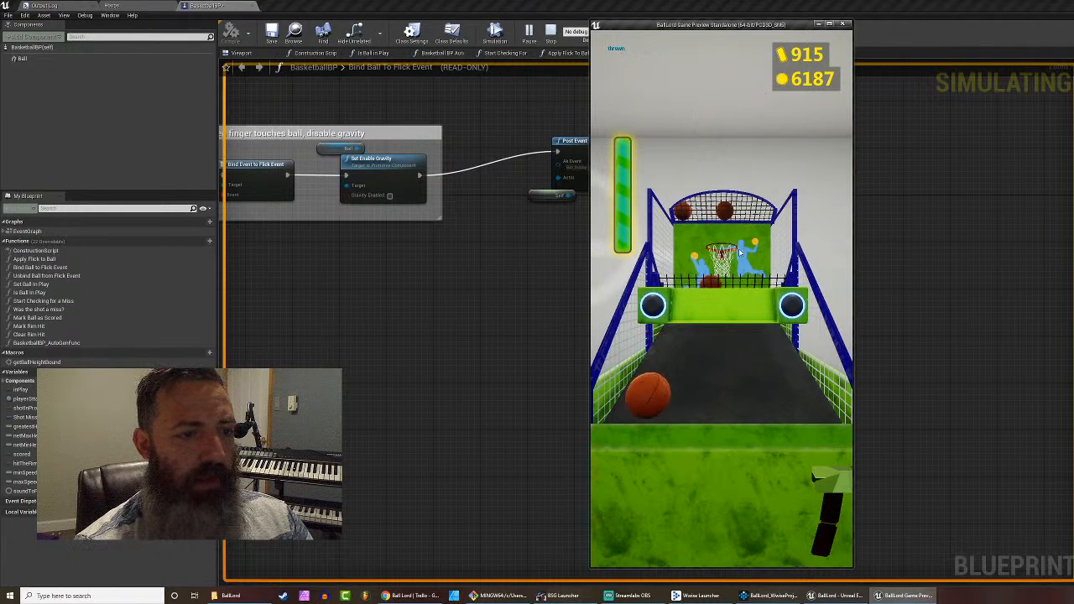
drag(652, 401, 727, 212)
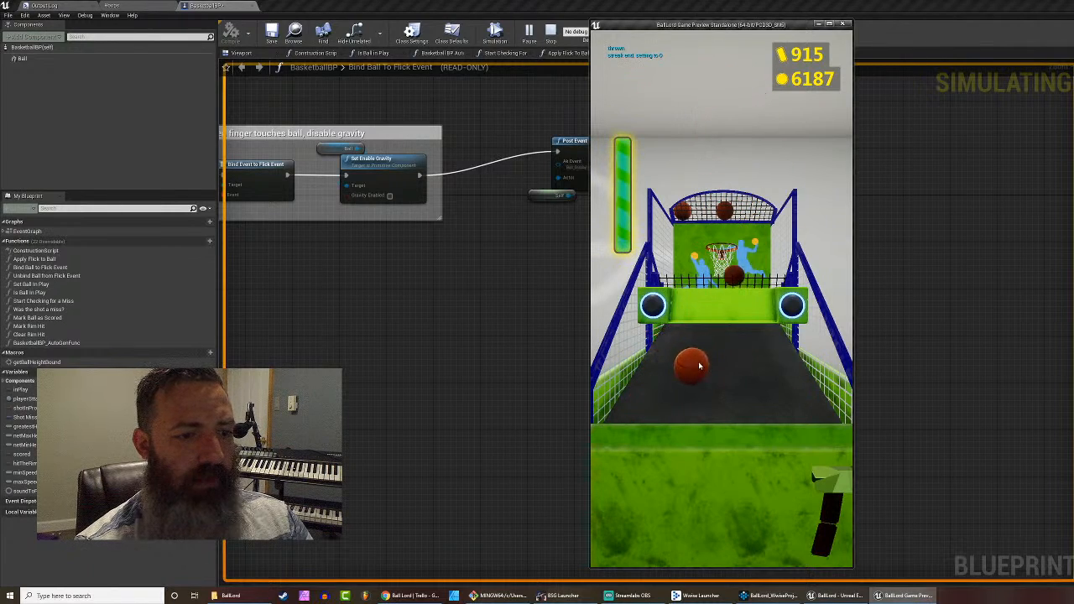
mouse_move(692, 367)
mouse_down()
mouse_move(704, 352)
mouse_move(716, 242)
mouse_up()
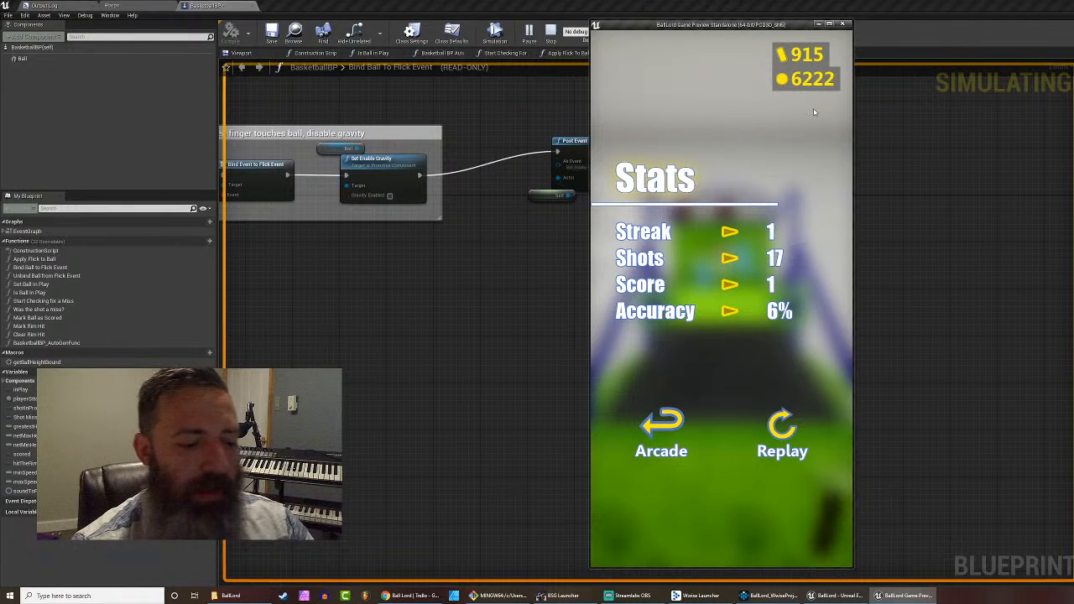
key(Escape)
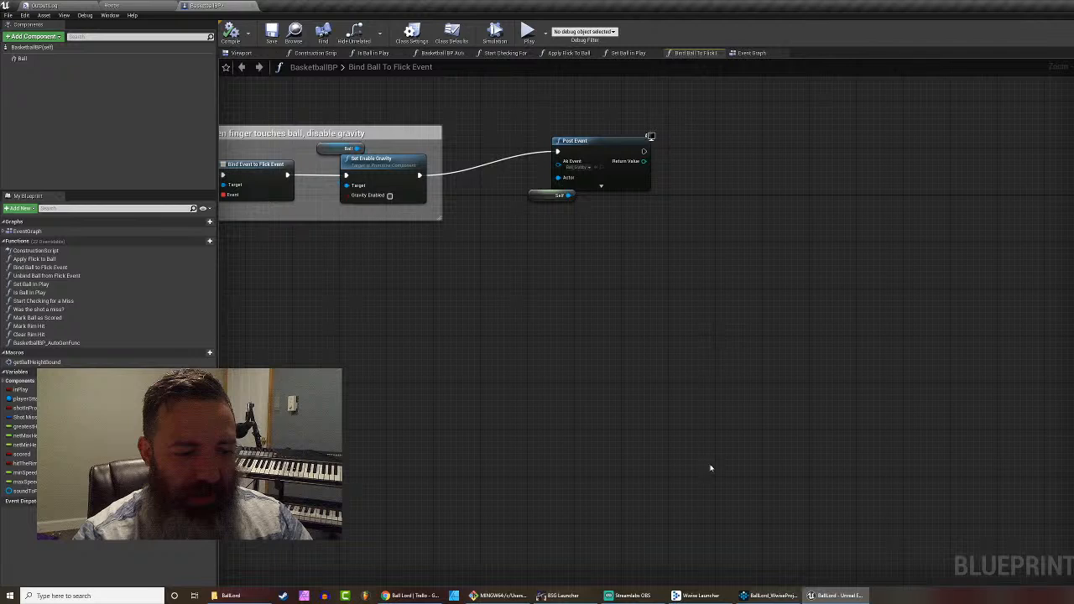
Step: Switch to the Ball Lord Trello board and move the hand-grabby sound and Upgrade Wwise cards to the Done list
click(424, 596)
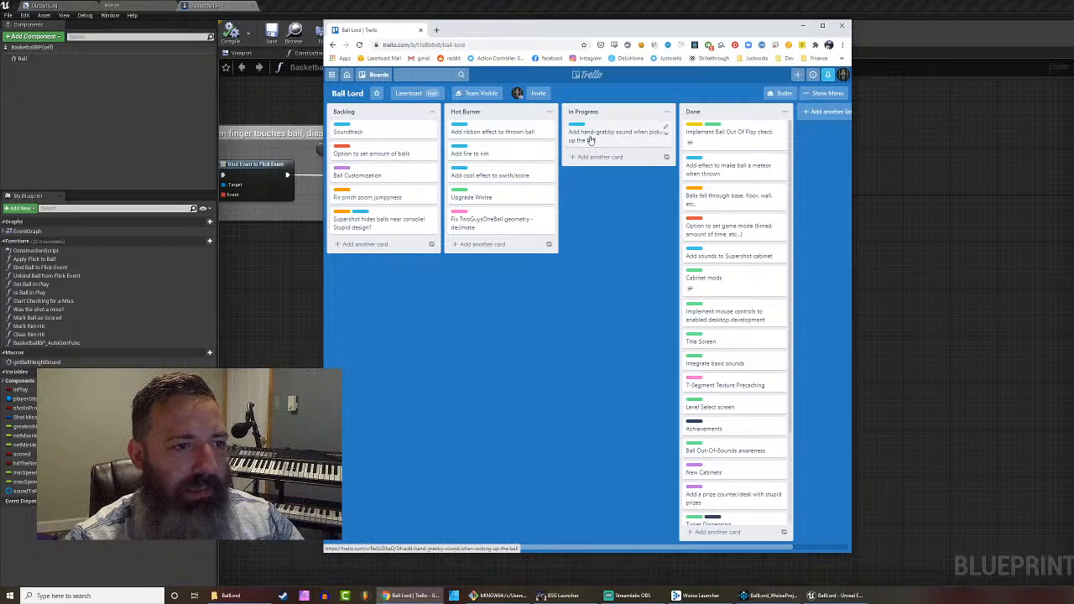
drag(589, 140, 705, 161)
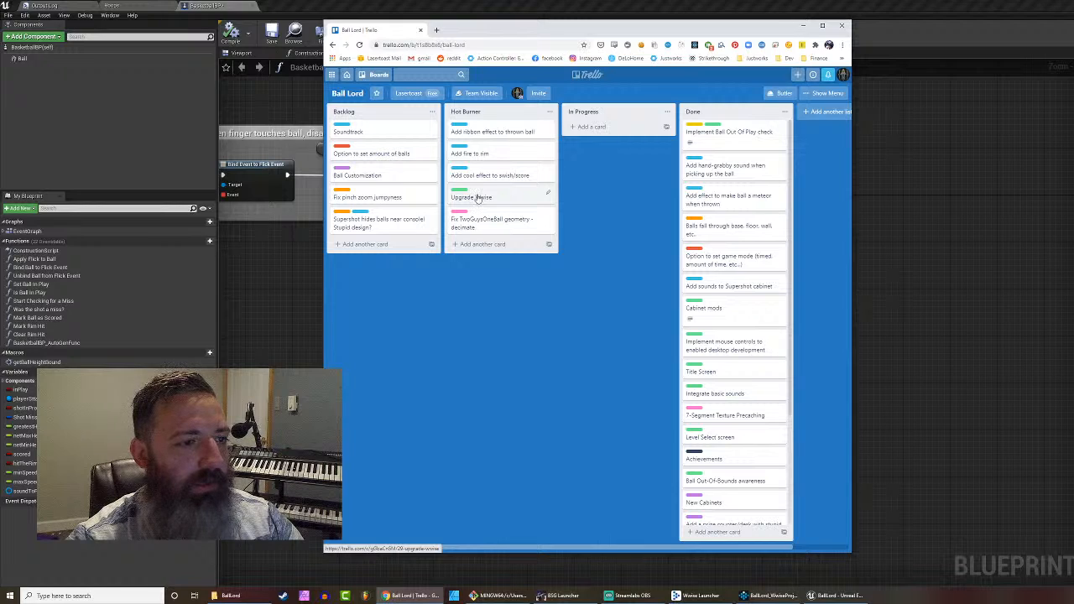
drag(478, 198, 722, 164)
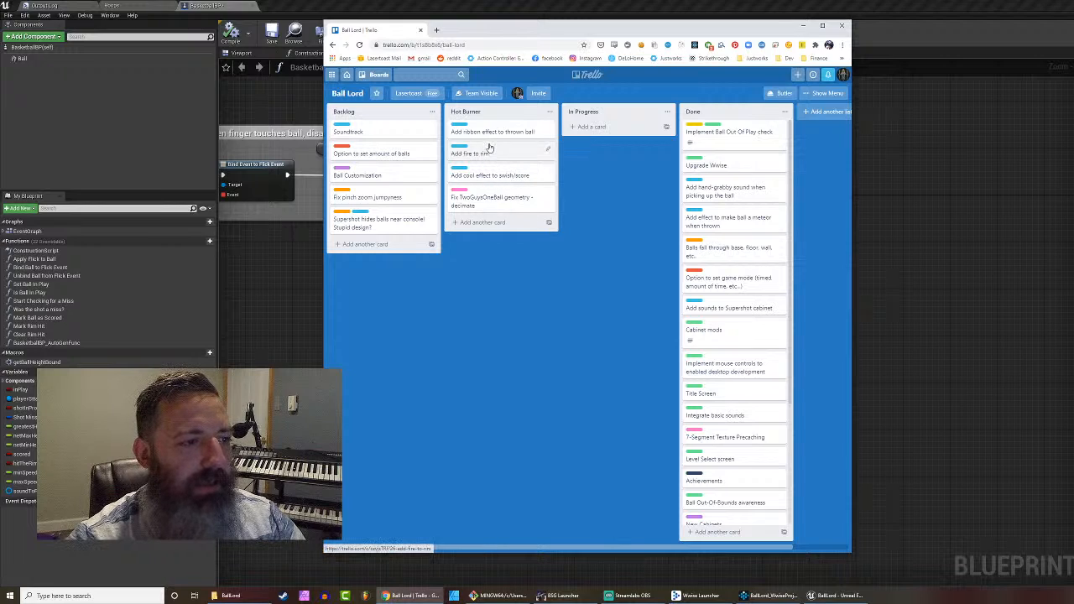
Step: Start a new card in the Hot Burner list titled "Sounds are janky when they overlap."
click(483, 223)
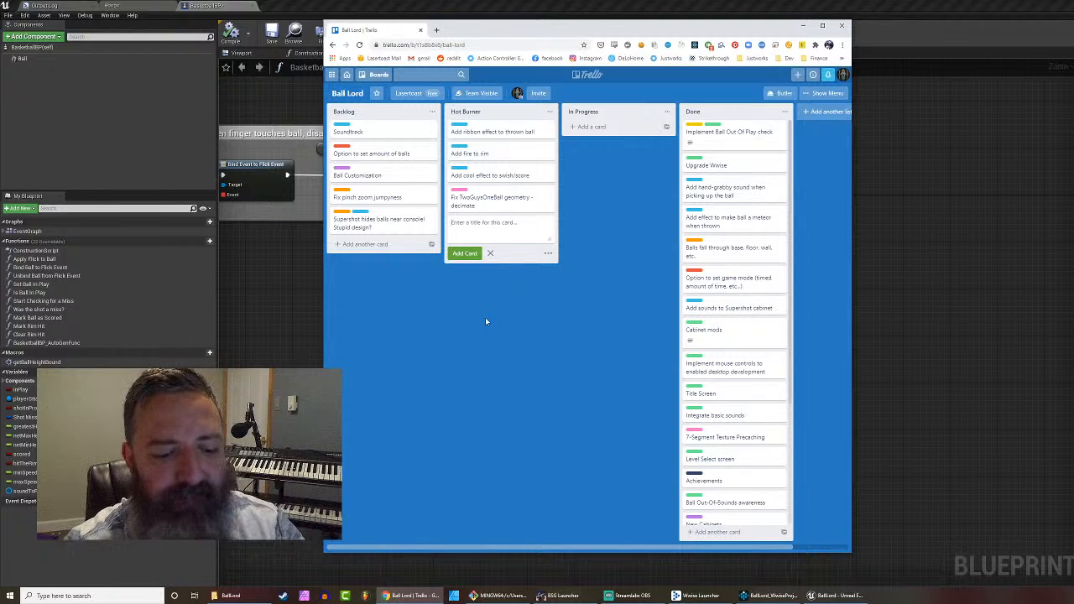
text(Sound)
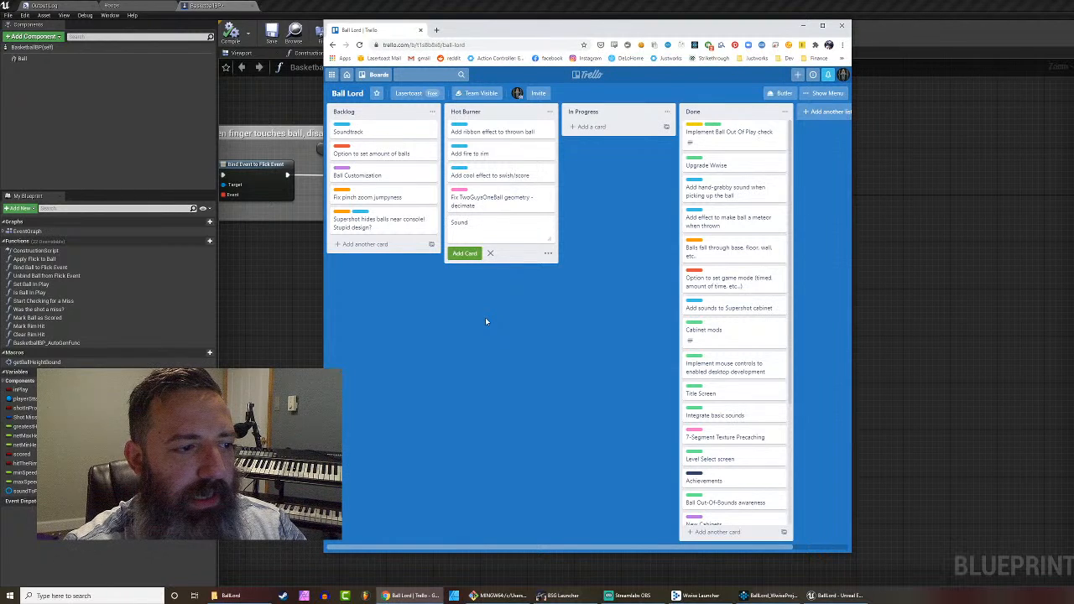
text(s a)
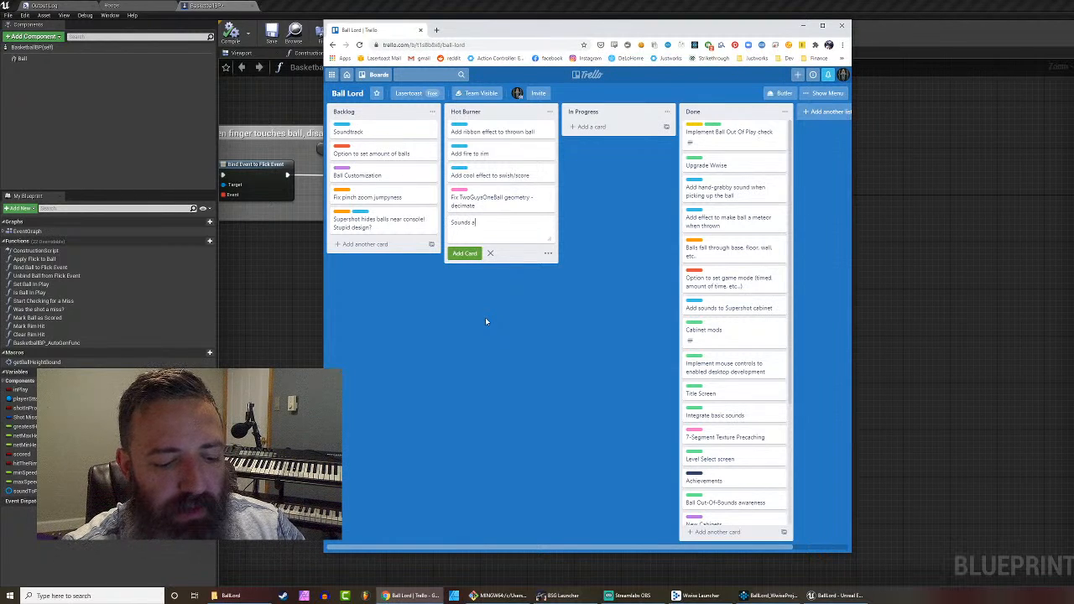
text(re janky)
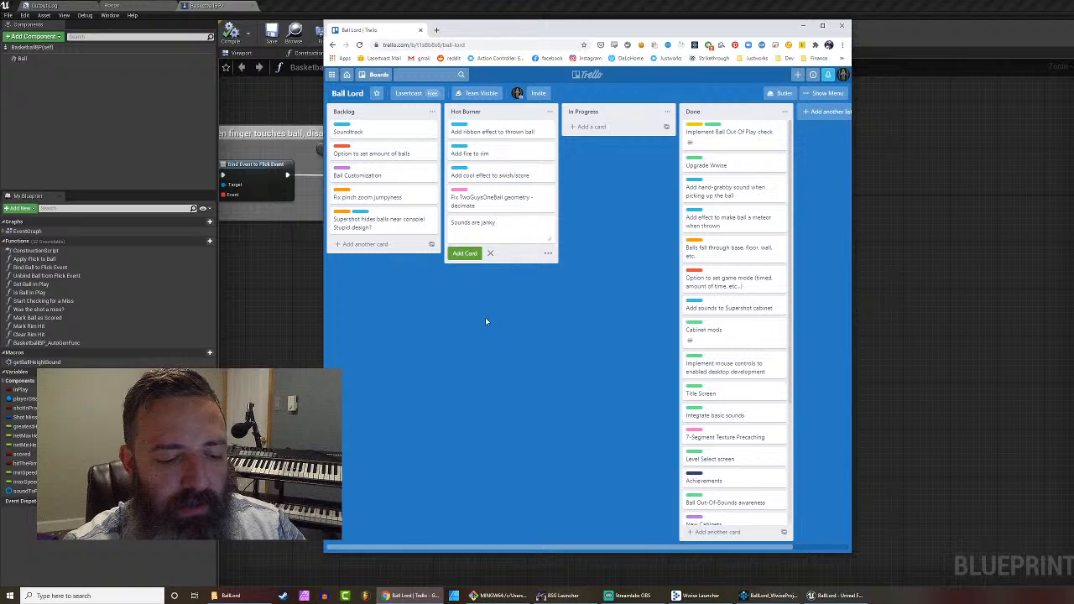
text( when )
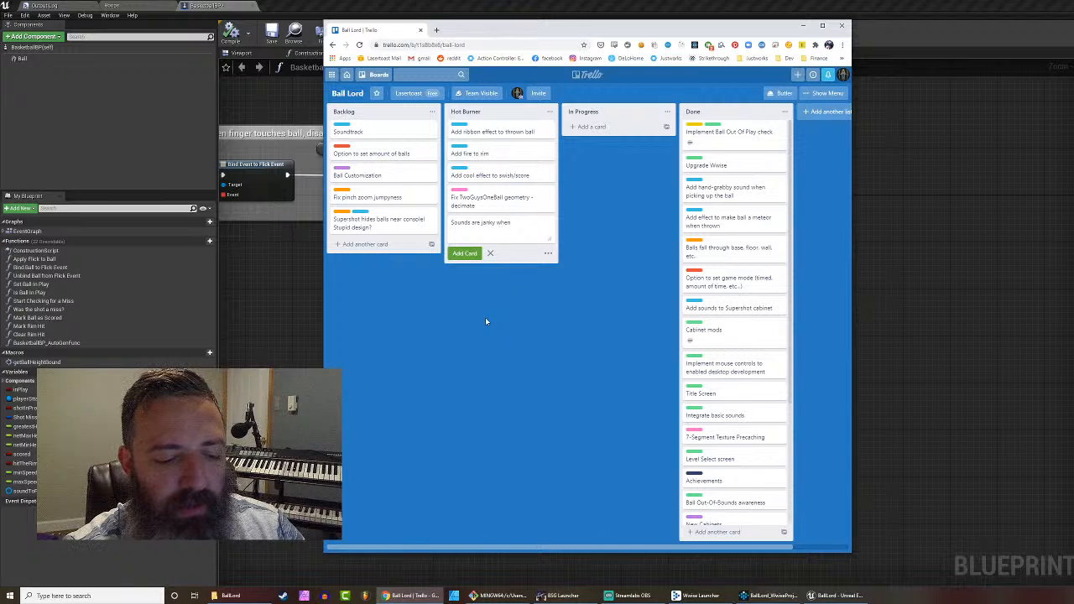
key(BackSpace)
key(BackSpace)
key(BackSpace)
key(BackSpace)
key(BackSpace)
text(they overlap.)
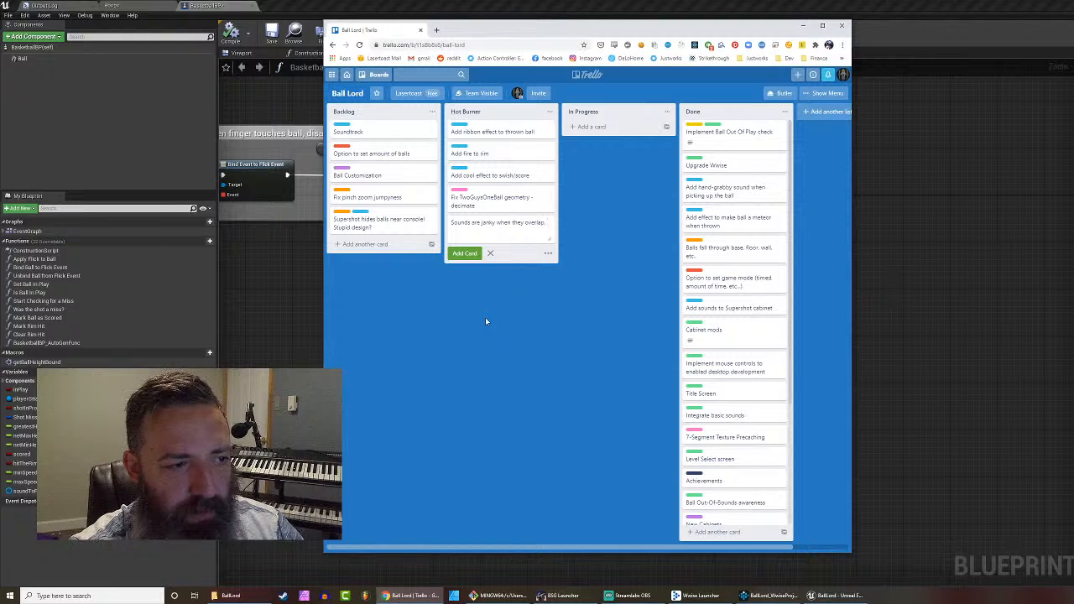
Step: Give the new card the Optimization label and add it to the Hot Burner list
click(548, 252)
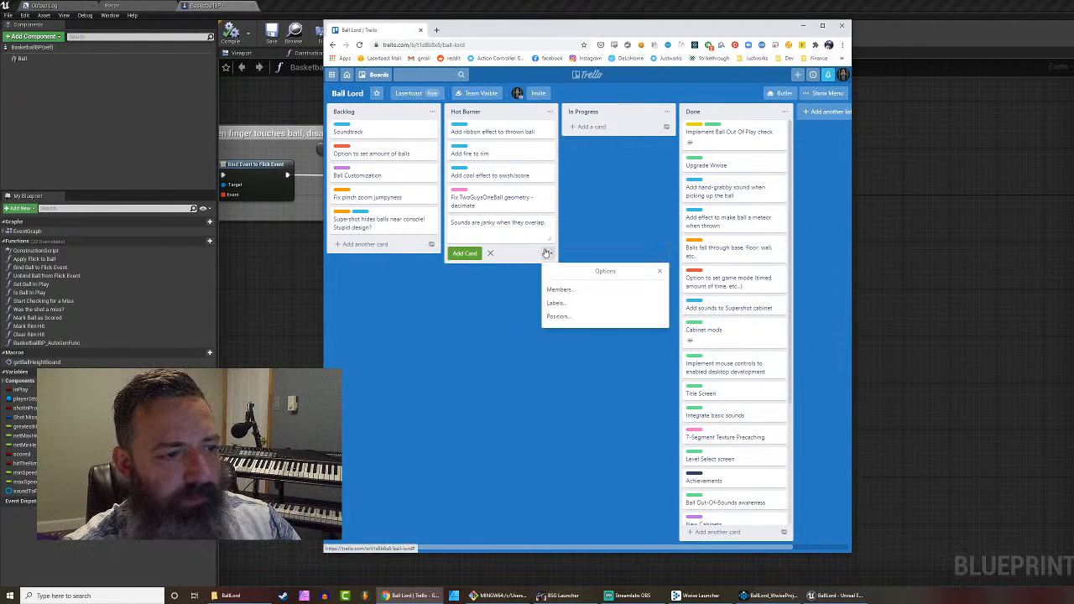
click(556, 303)
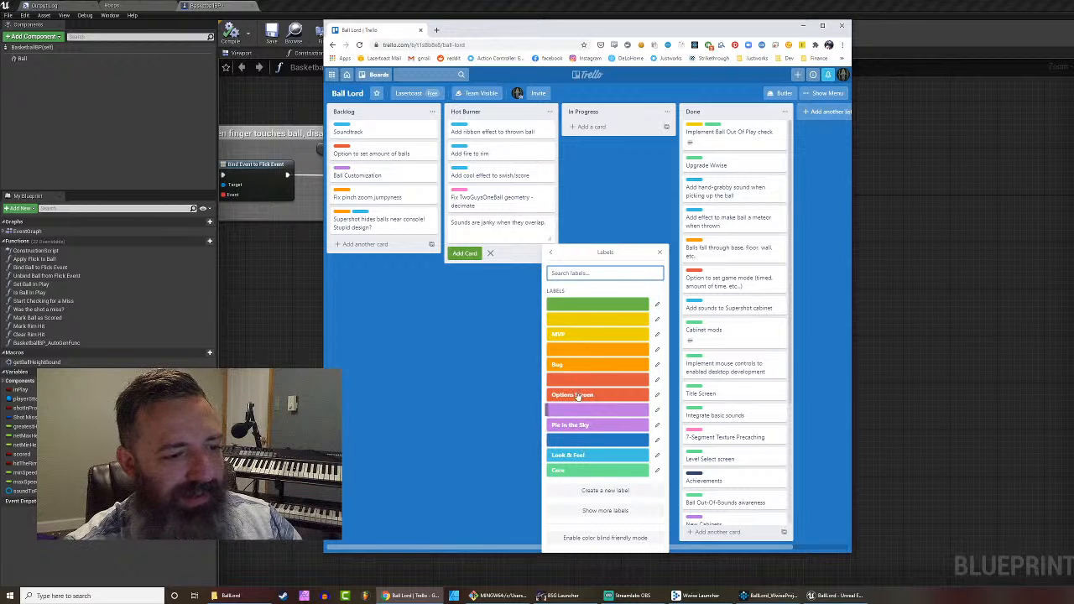
text(opti)
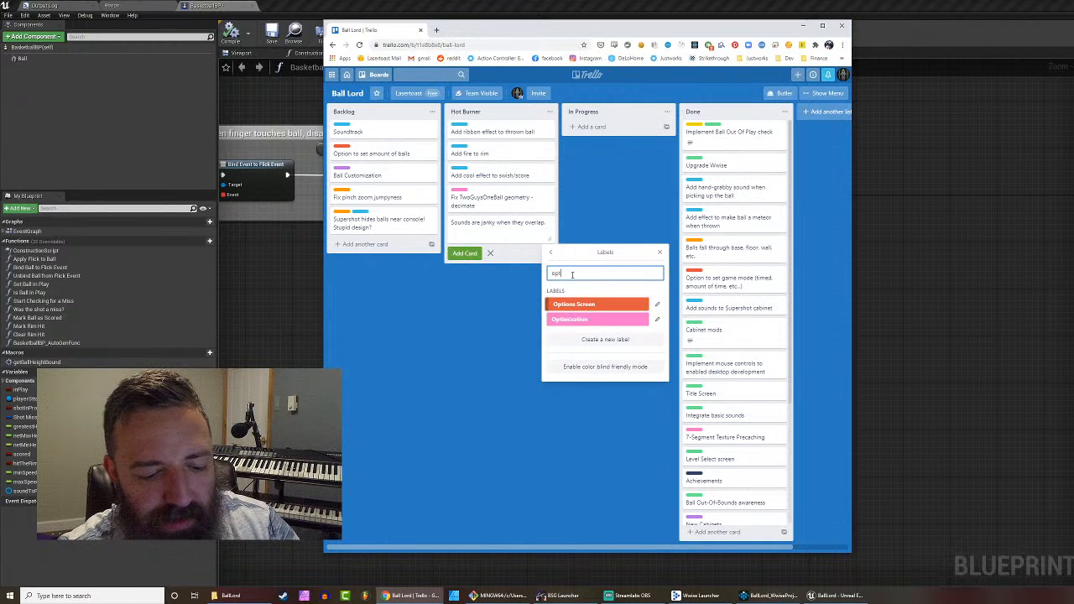
click(567, 324)
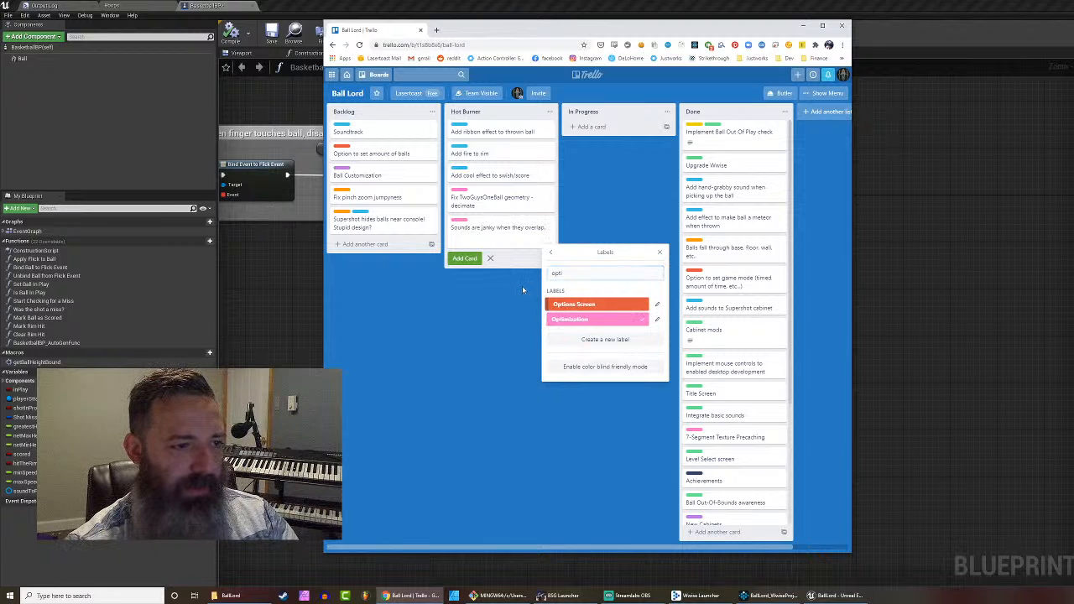
click(549, 259)
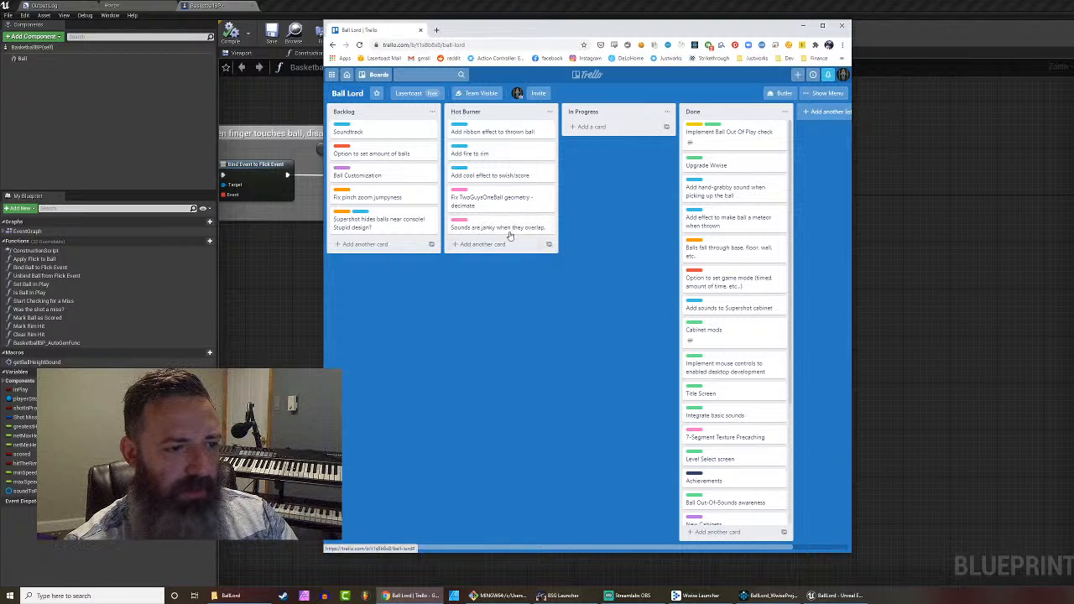
Step: Add the Bug label to the "Sounds are janky when they overlap." card and move it to the In Progress list
click(546, 226)
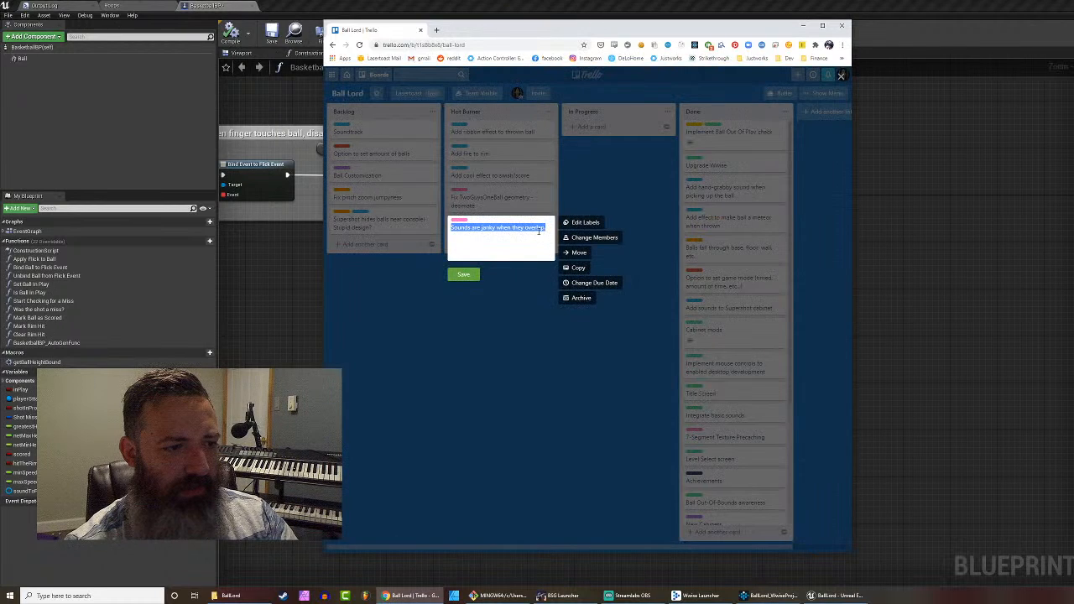
click(584, 222)
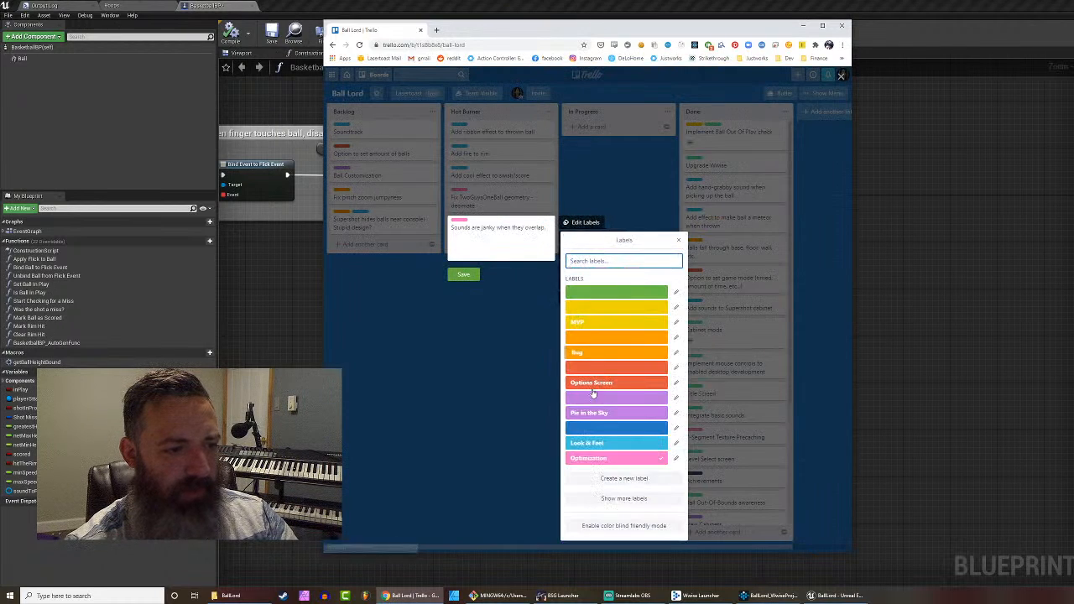
click(590, 356)
click(471, 346)
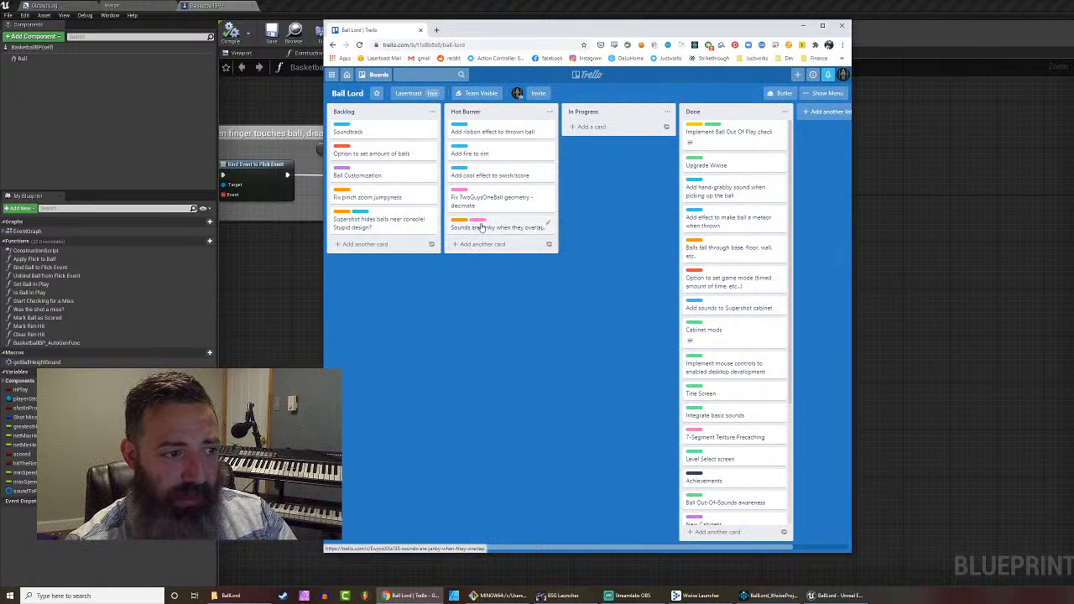
drag(481, 226, 607, 206)
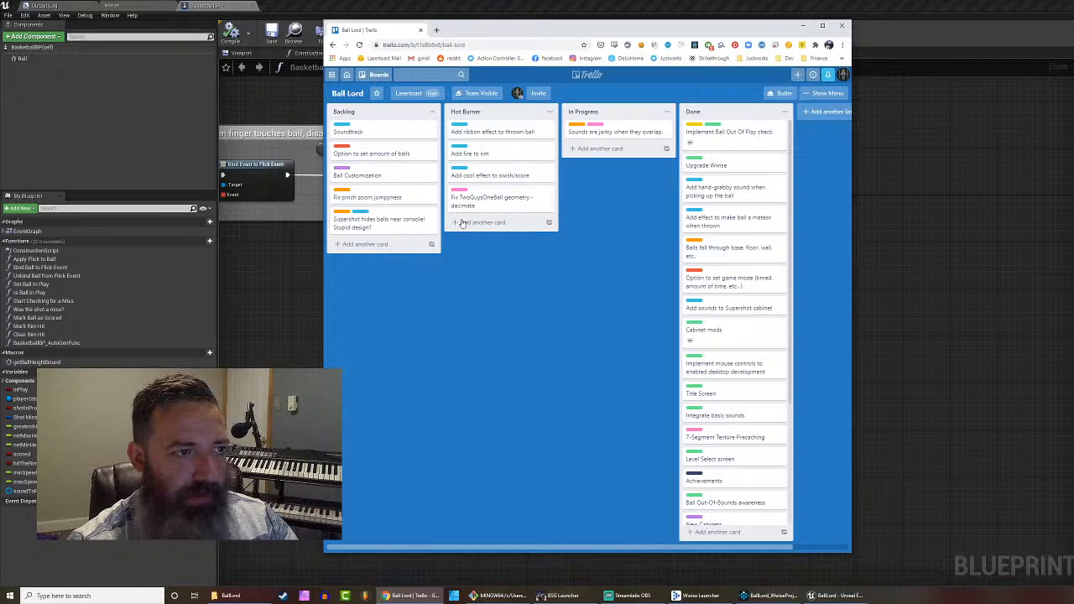
Step: Switch back to Unreal and playtest the game in a standalone preview, grabbing and throwing basketballs to hear overlapping sounds, then close the preview
click(265, 281)
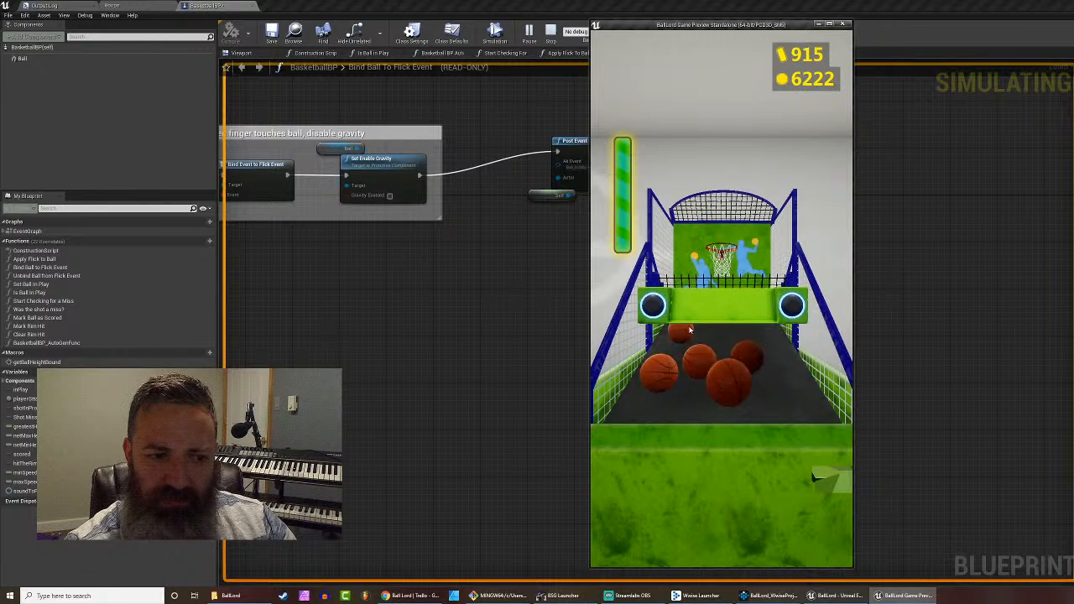
mouse_move(697, 395)
mouse_down()
mouse_move(739, 525)
mouse_move(760, 257)
mouse_up()
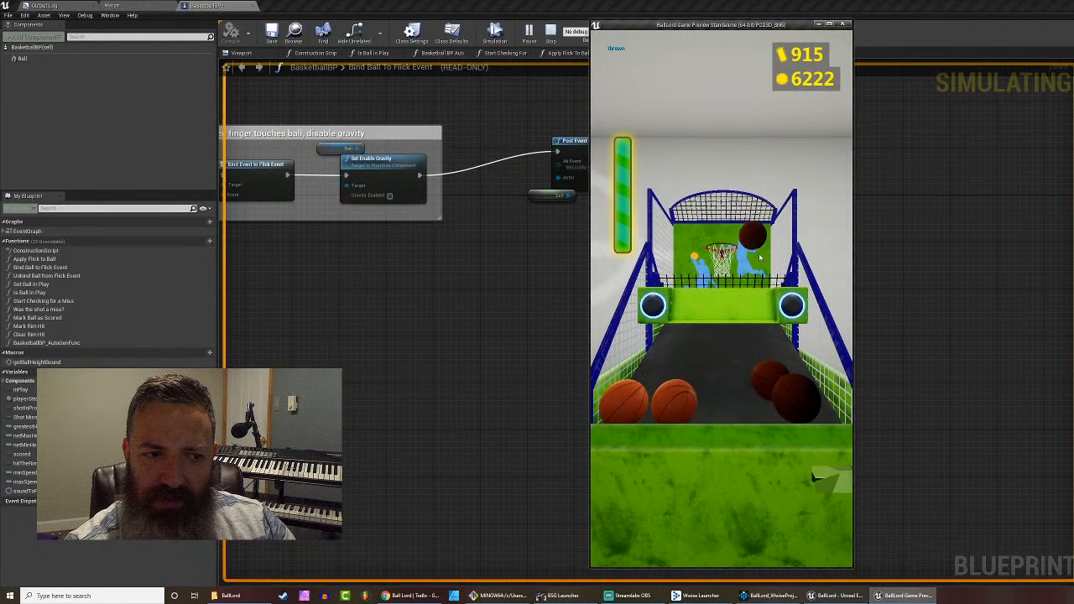
mouse_move(777, 408)
mouse_down()
mouse_move(764, 462)
mouse_move(818, 314)
mouse_up()
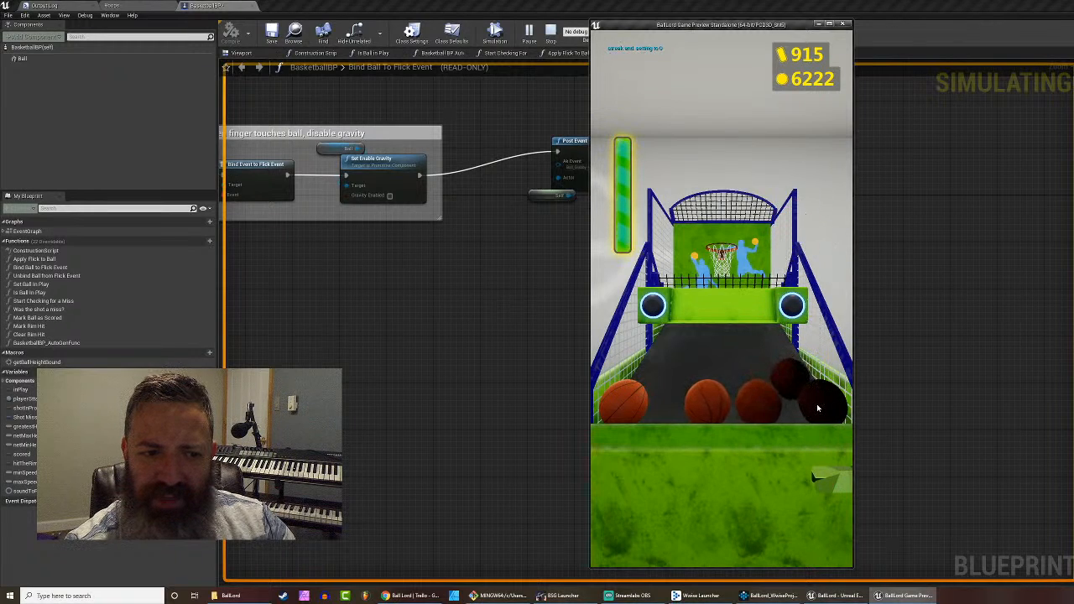
mouse_move(819, 409)
mouse_down()
mouse_move(814, 453)
mouse_move(827, 365)
mouse_up()
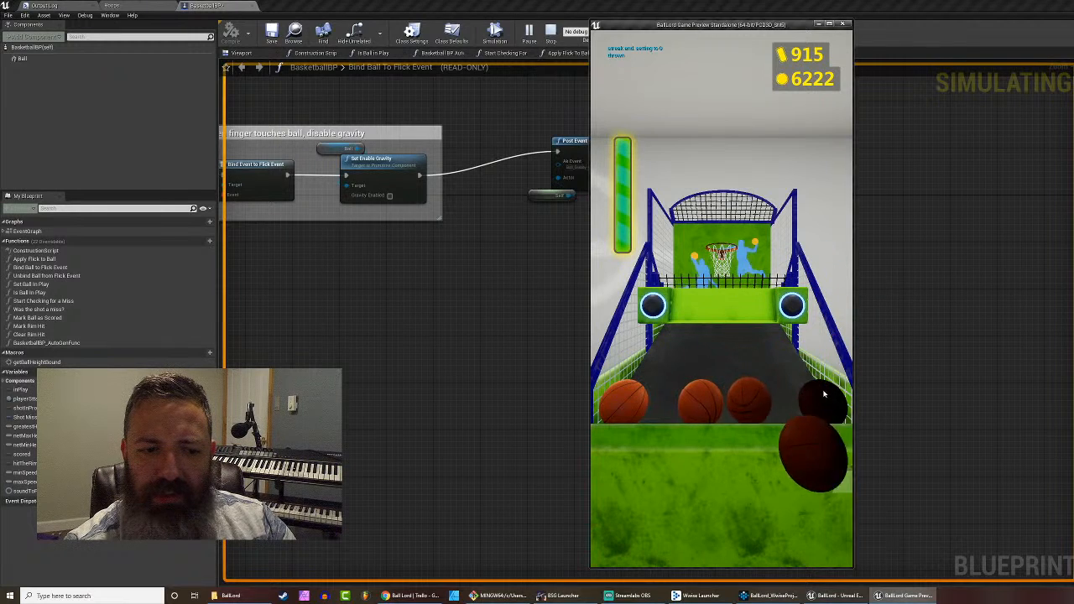
mouse_move(824, 399)
mouse_down()
mouse_move(803, 429)
mouse_move(826, 376)
mouse_up()
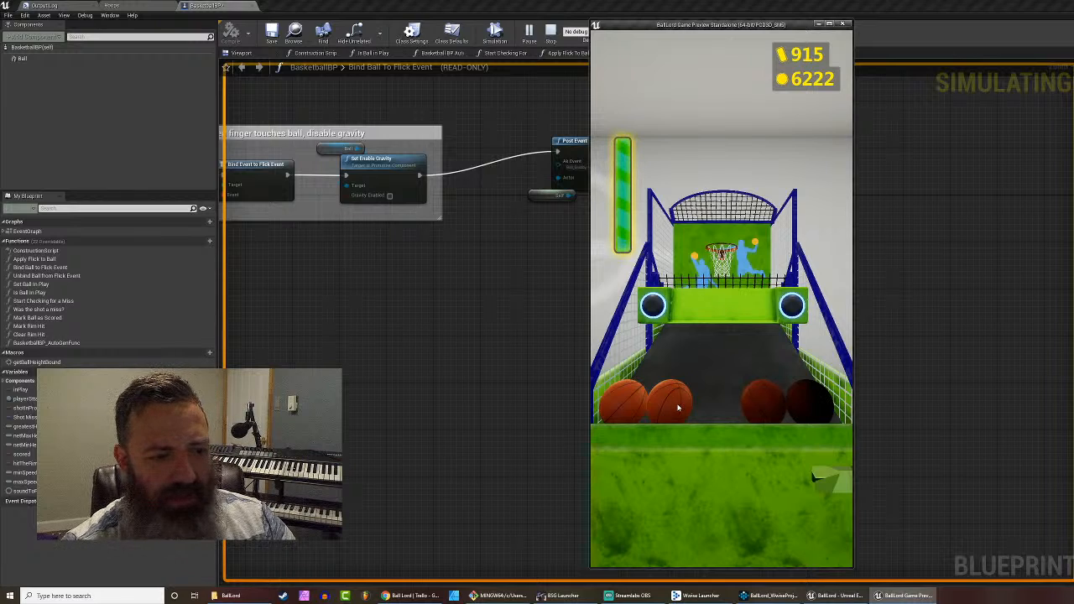
mouse_move(678, 408)
mouse_down()
mouse_move(710, 475)
mouse_move(727, 210)
mouse_up()
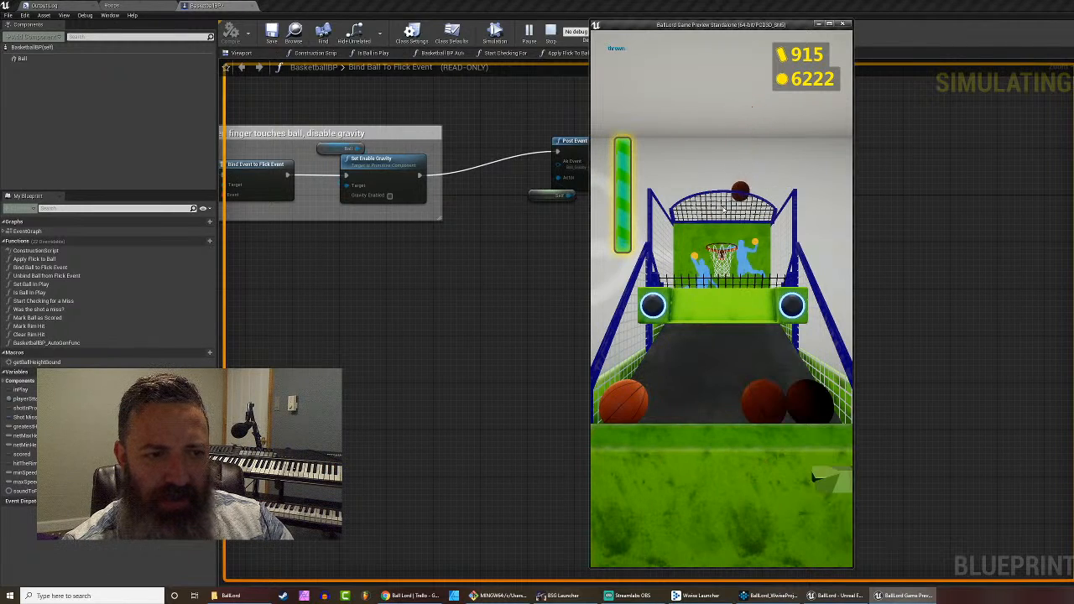
mouse_move(752, 386)
mouse_down()
mouse_move(743, 476)
mouse_move(722, 226)
mouse_up()
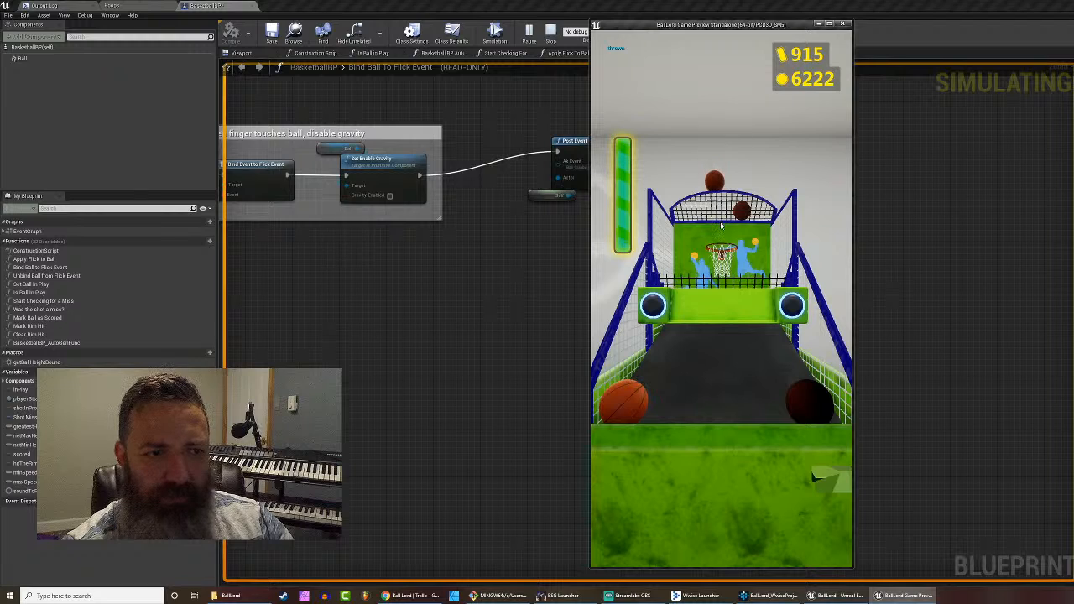
mouse_move(810, 387)
mouse_down()
mouse_move(751, 420)
mouse_move(736, 472)
mouse_move(714, 277)
mouse_up()
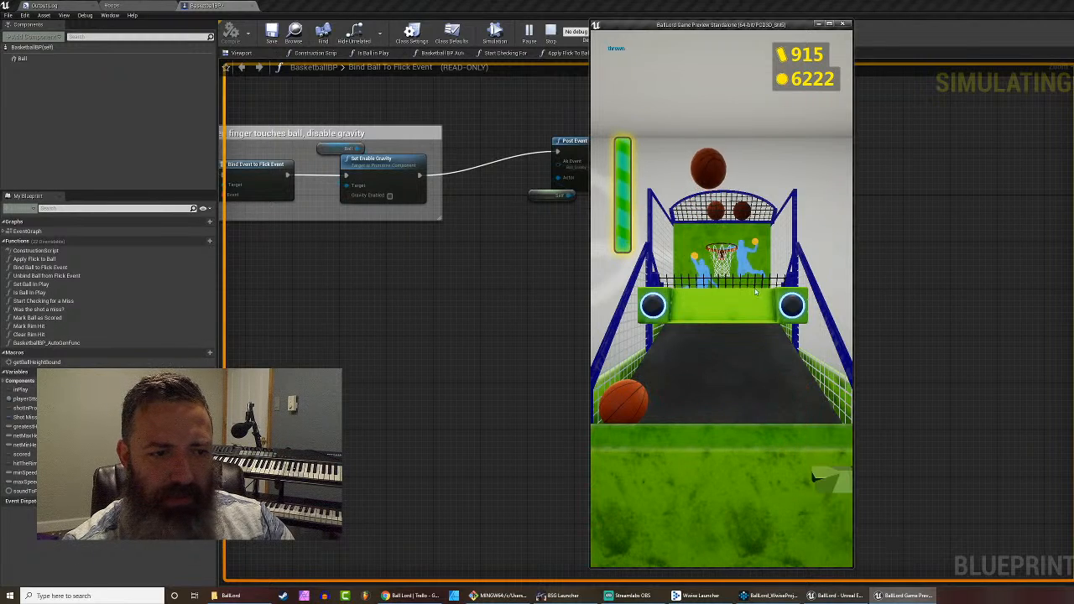
mouse_move(662, 403)
mouse_down()
mouse_move(696, 468)
mouse_move(714, 245)
mouse_up()
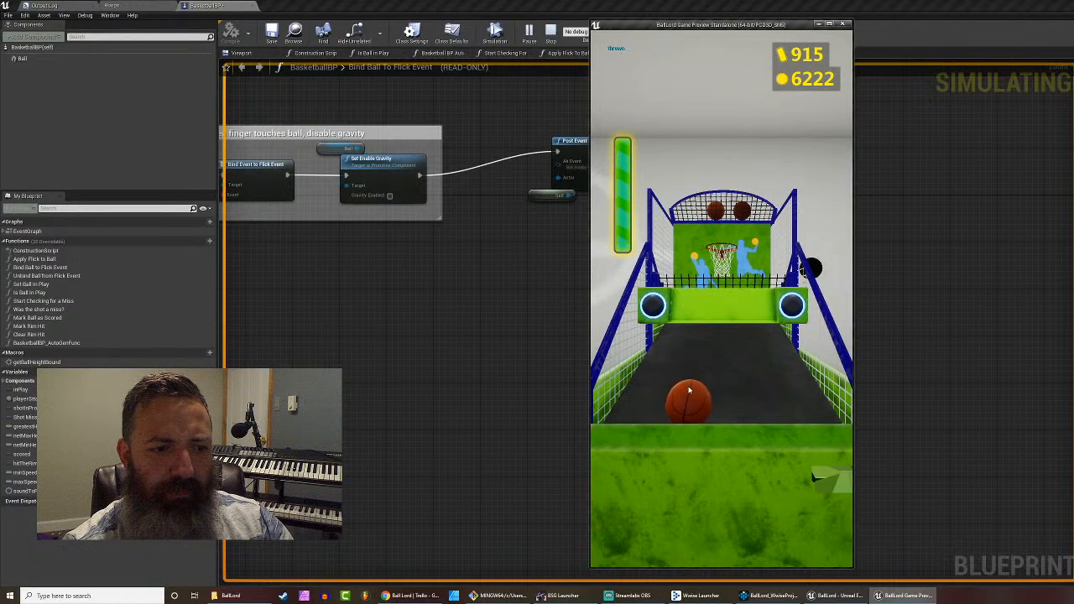
drag(690, 400, 720, 252)
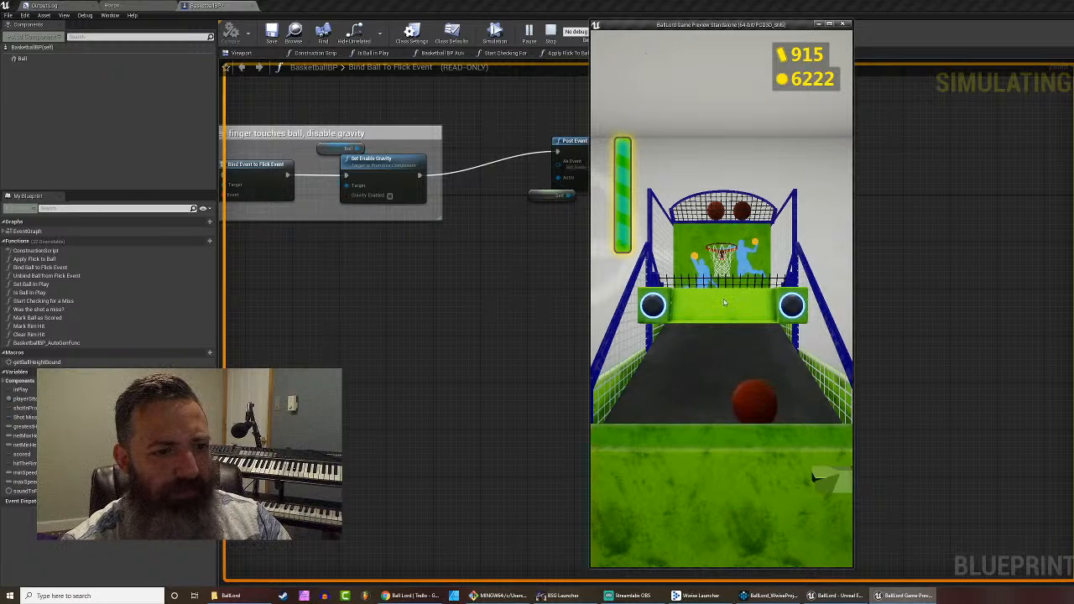
click(842, 25)
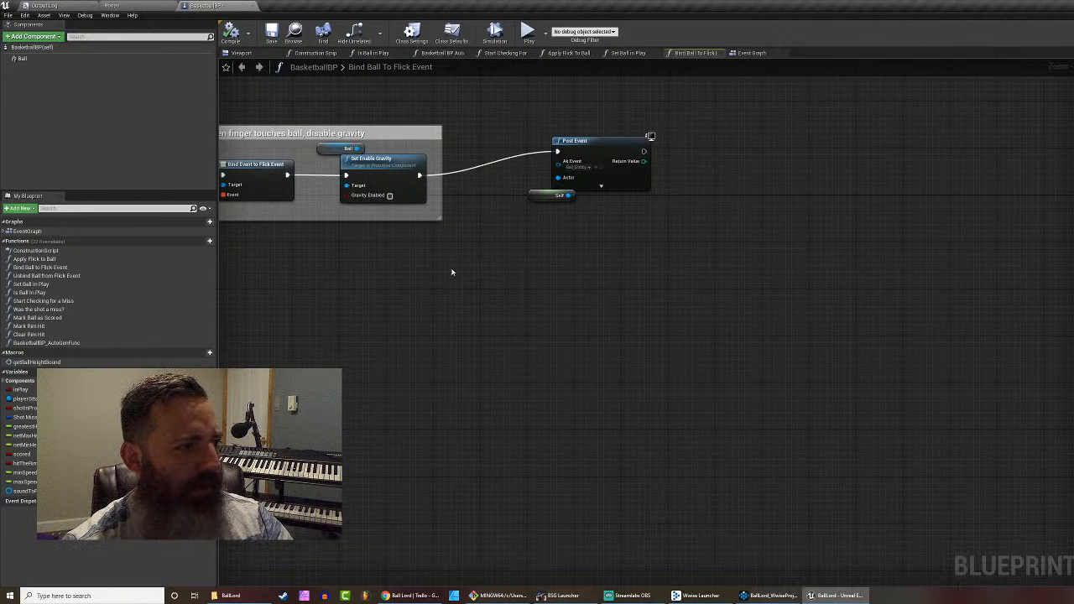
Step: Switch to the Ball Lord Wwise project and audition the Cage container in the Actor-Mixer Hierarchy
drag(476, 252, 728, 327)
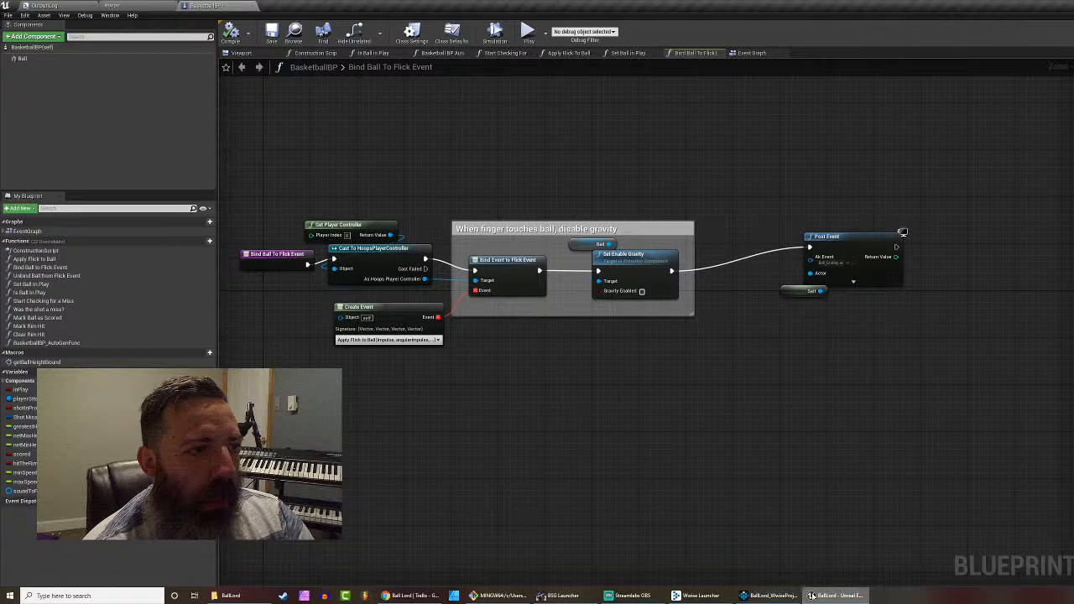
click(768, 595)
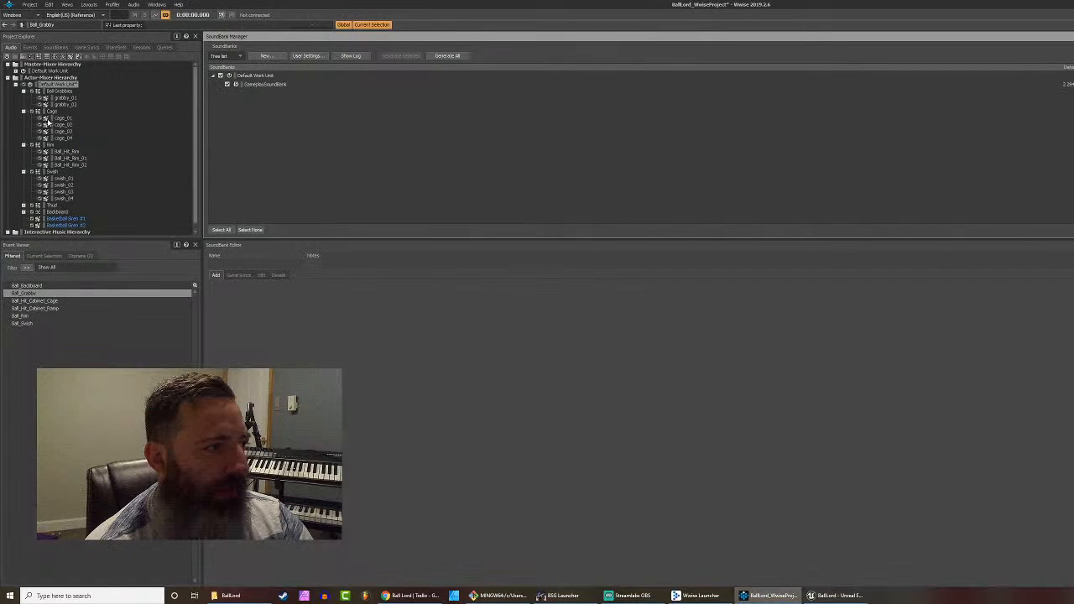
click(53, 110)
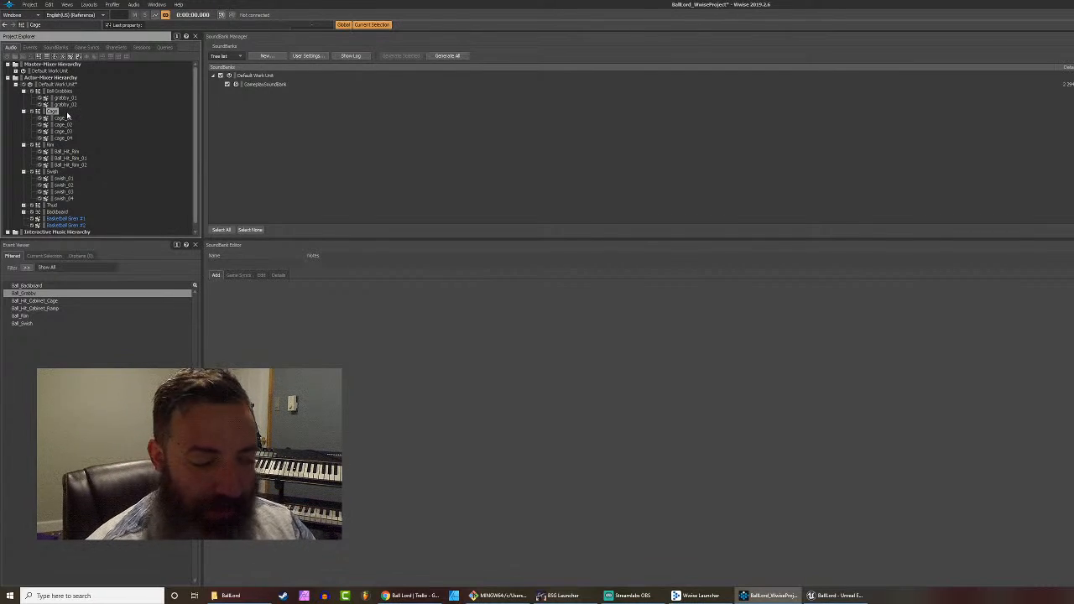
key(space)
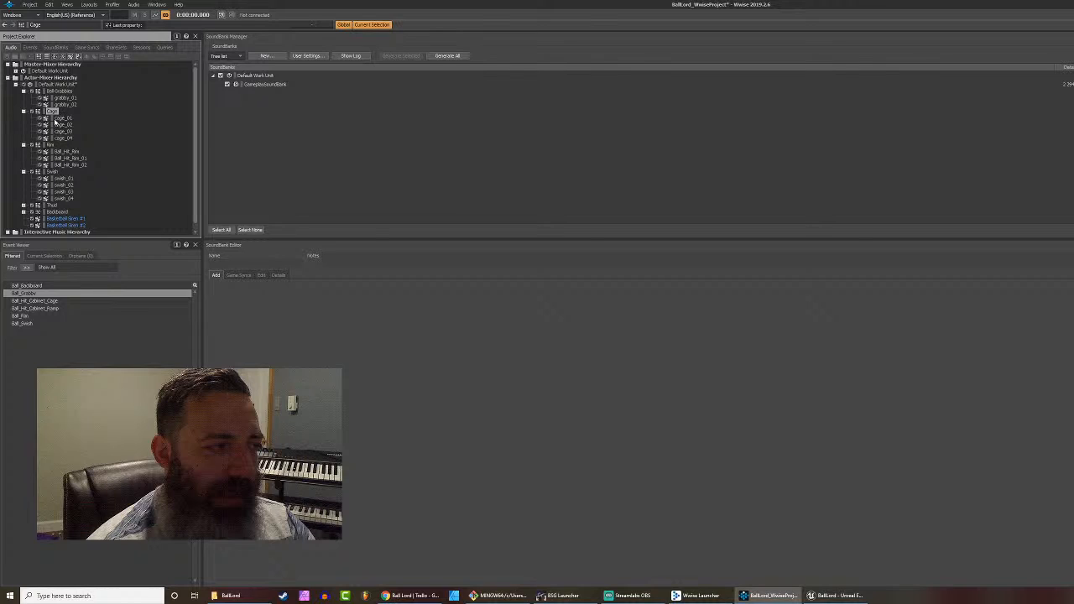
Step: Inspect the low-pass filter randomizer of the cage_01 sound and audition the sound
double_click(55, 118)
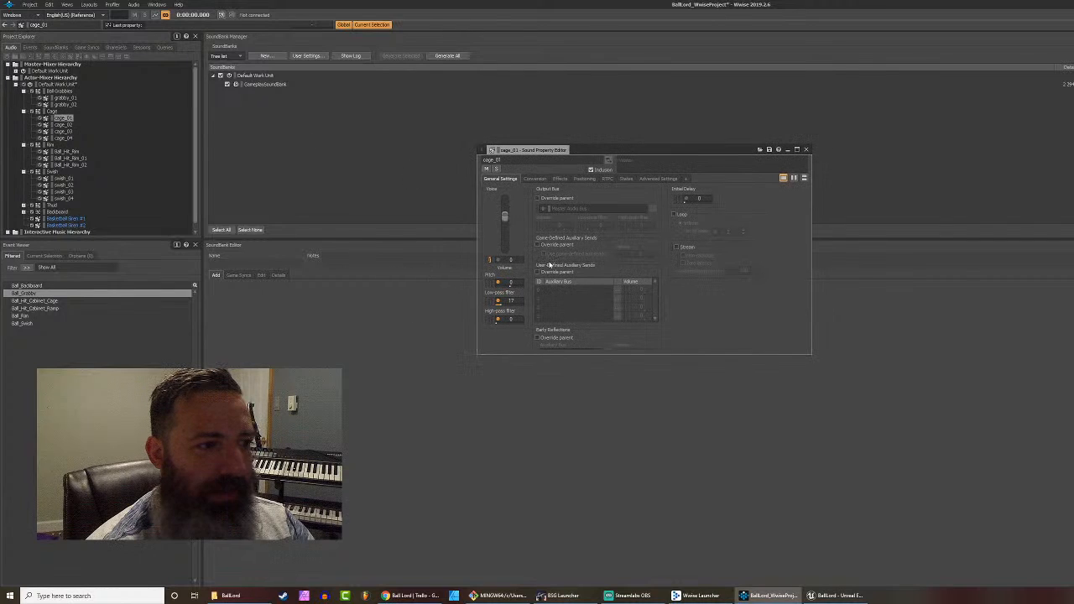
click(499, 303)
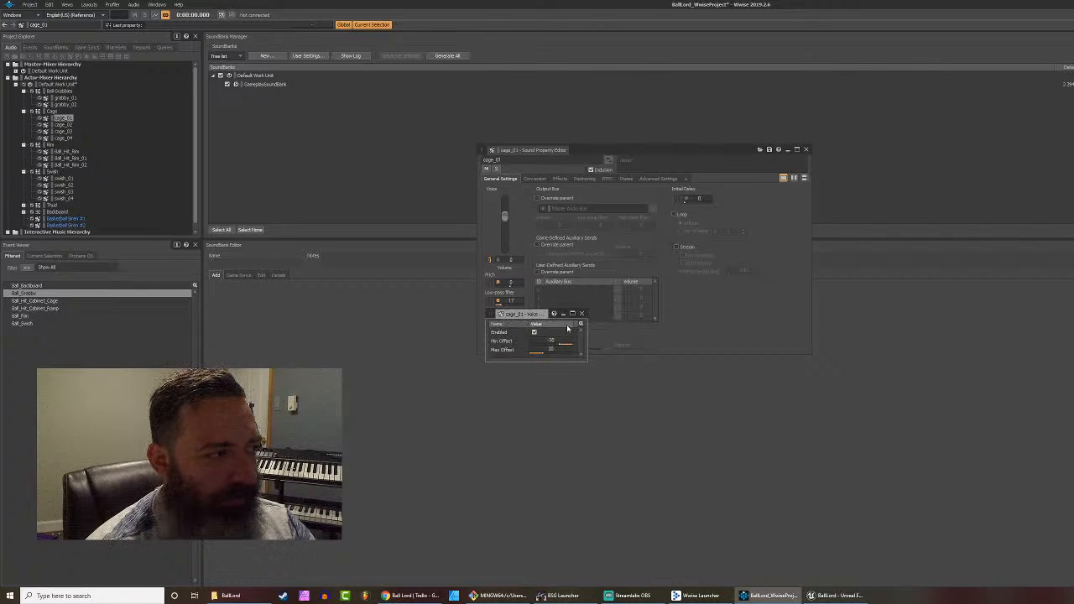
click(806, 149)
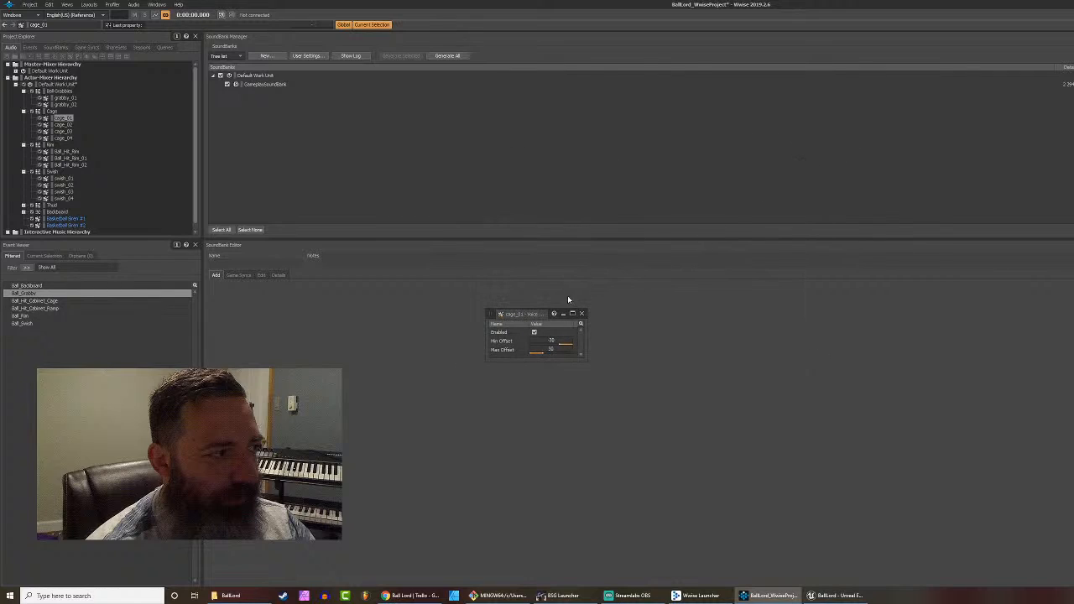
key(space)
key(space)
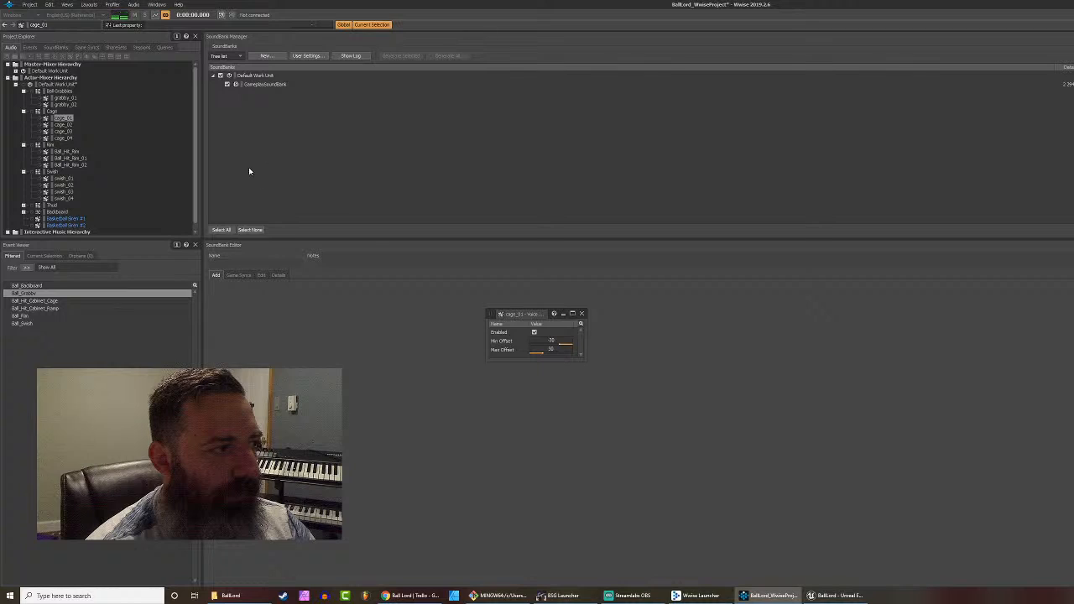
Step: Disable the low-pass filter randomizer on the cage_01 sound
click(64, 119)
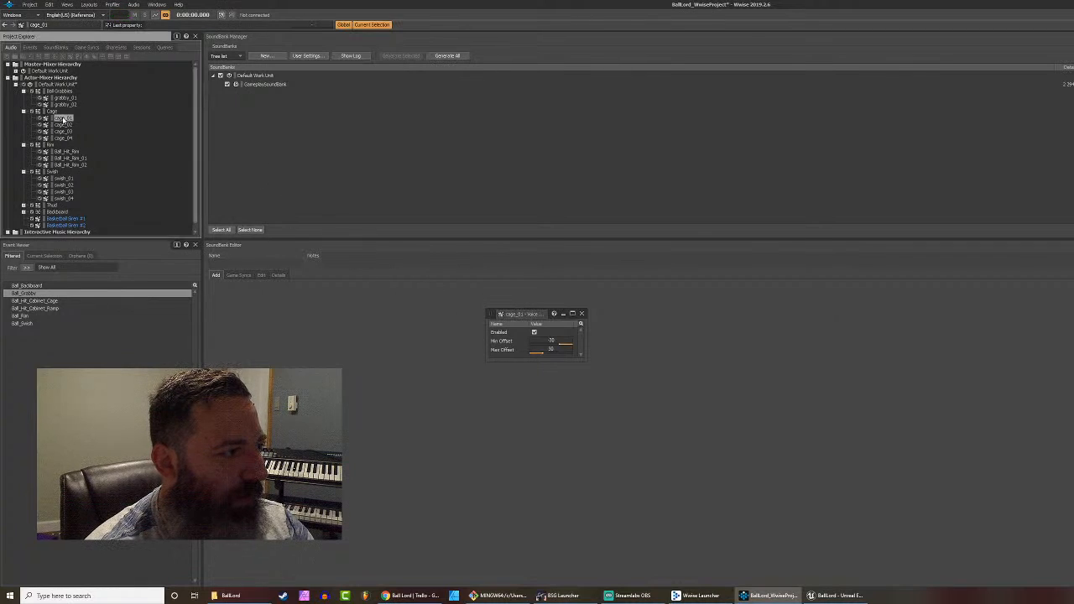
double_click(64, 119)
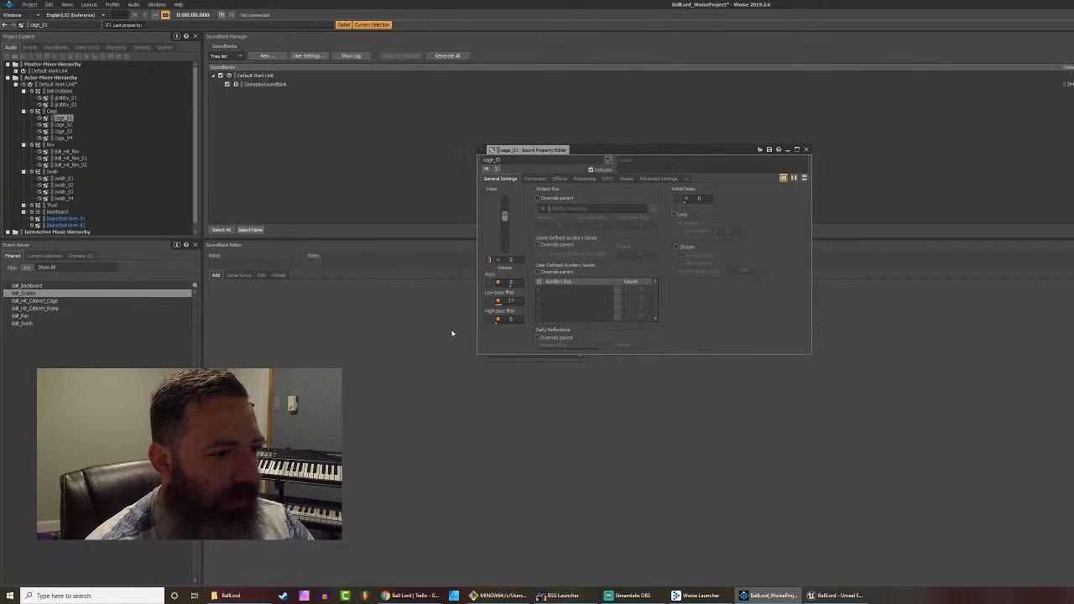
click(498, 301)
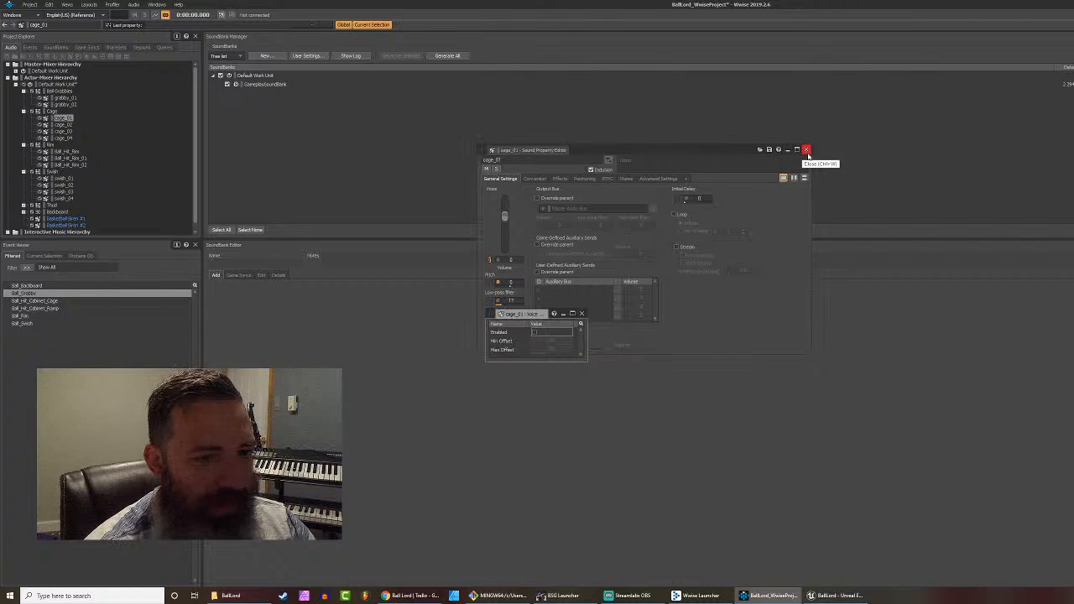
click(582, 315)
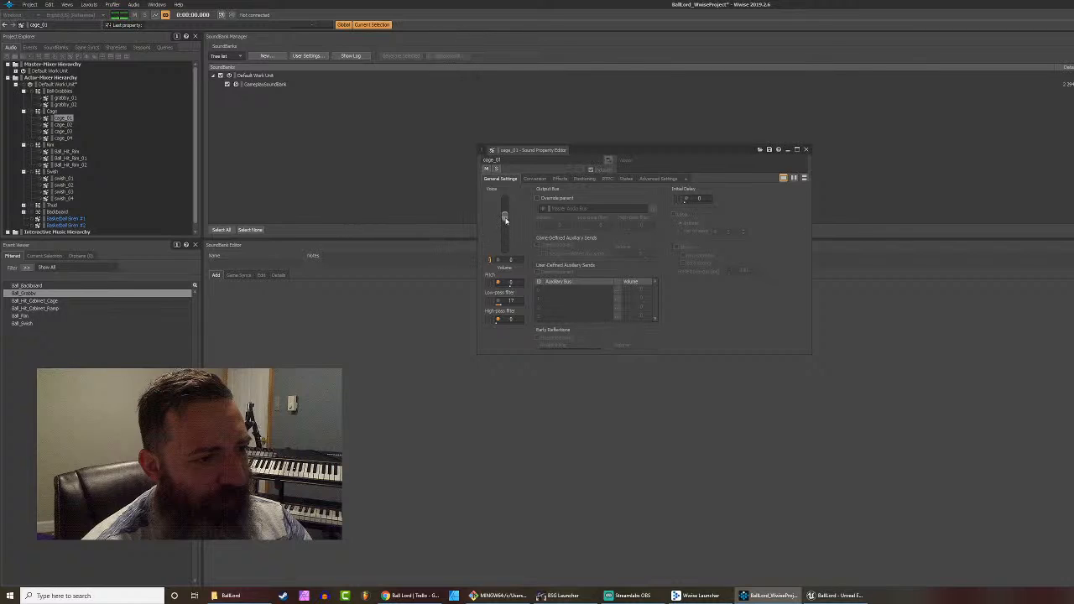
Step: Try cage_01 at voice volumes of -4 and -6 while auditioning it, and return the volume to 0
drag(505, 220, 384, 227)
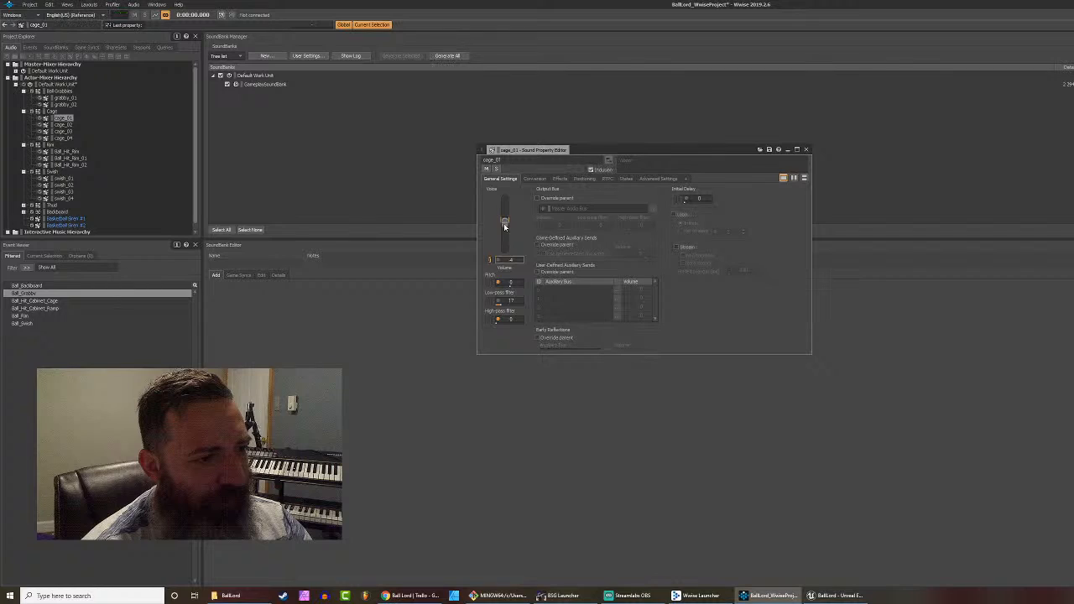
drag(504, 223, 504, 225)
key(space)
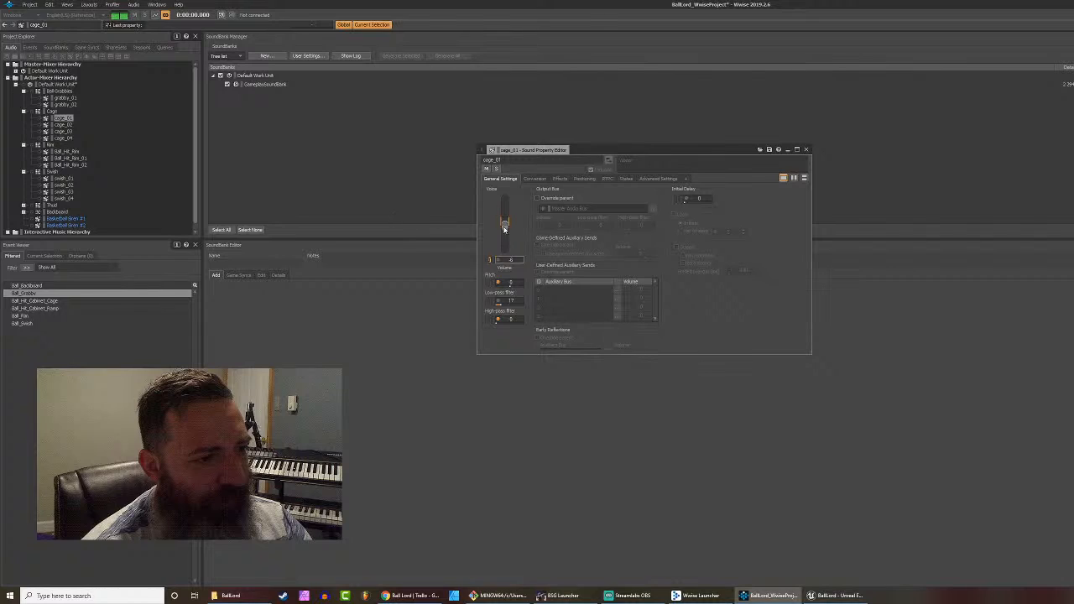
drag(505, 228, 505, 216)
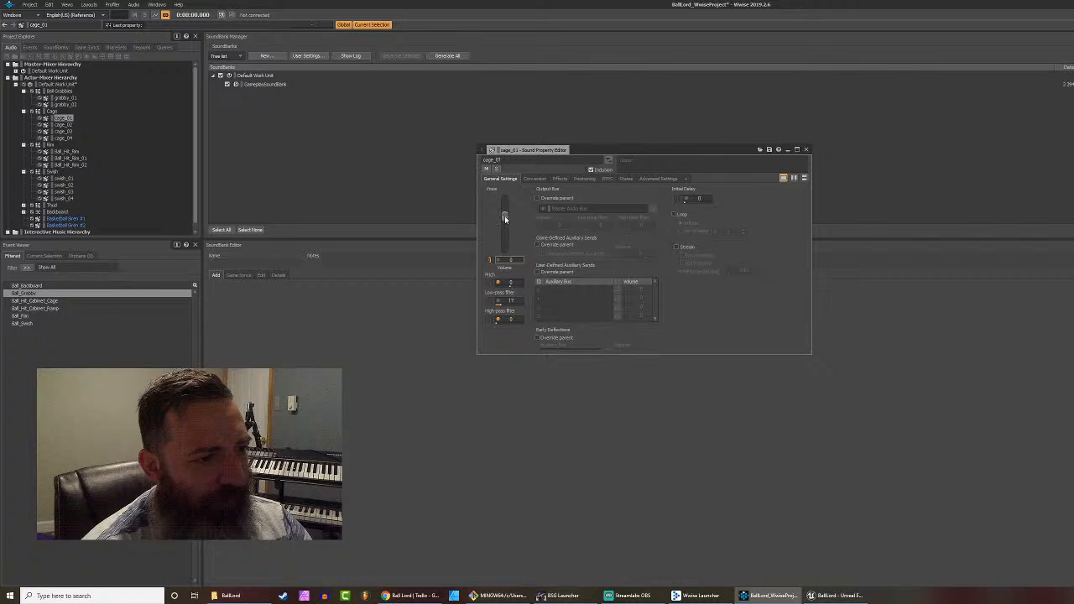
key(space)
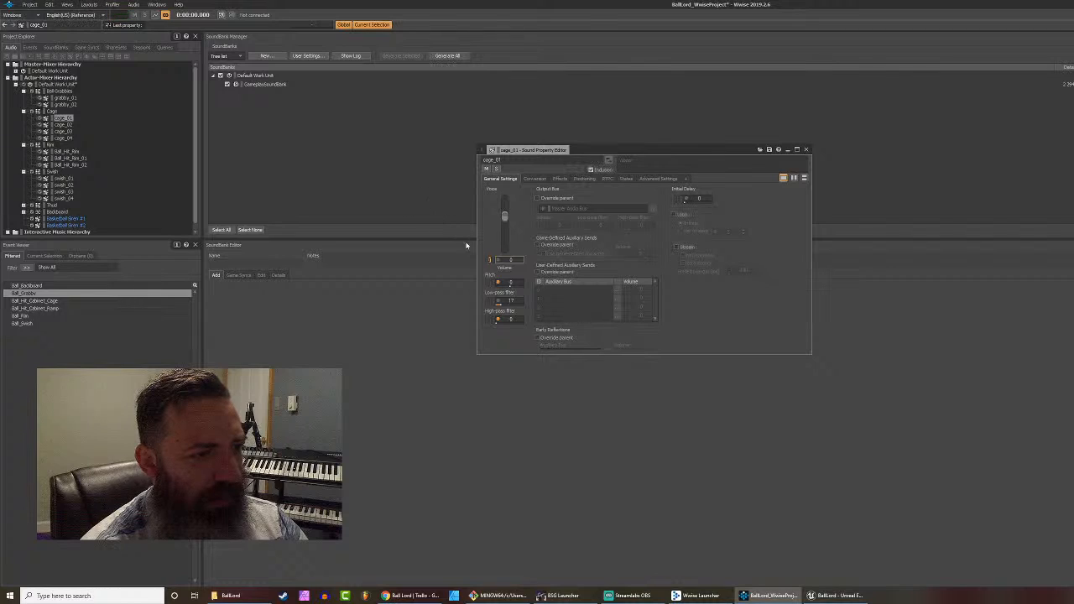
Step: Disable the high-pass filter randomizer on cage_01 and audition the sound
click(497, 319)
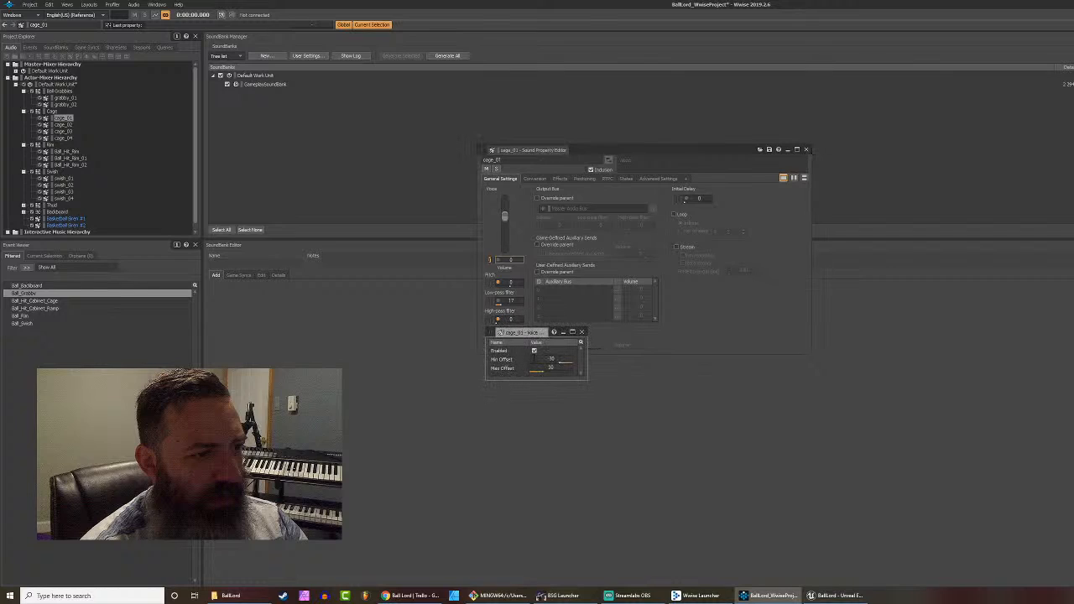
click(581, 332)
key(space)
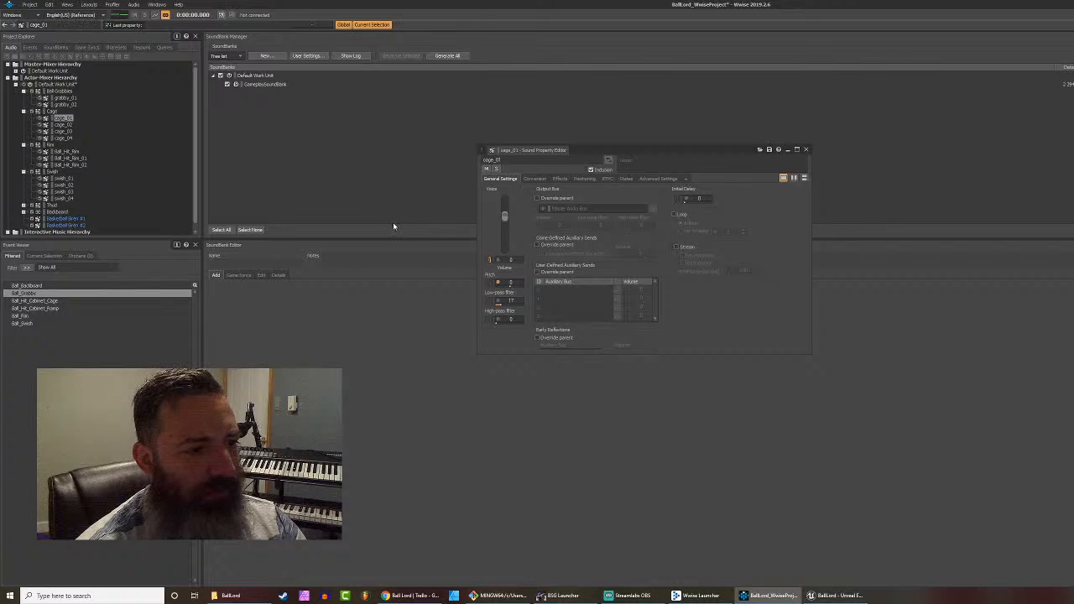
key(space)
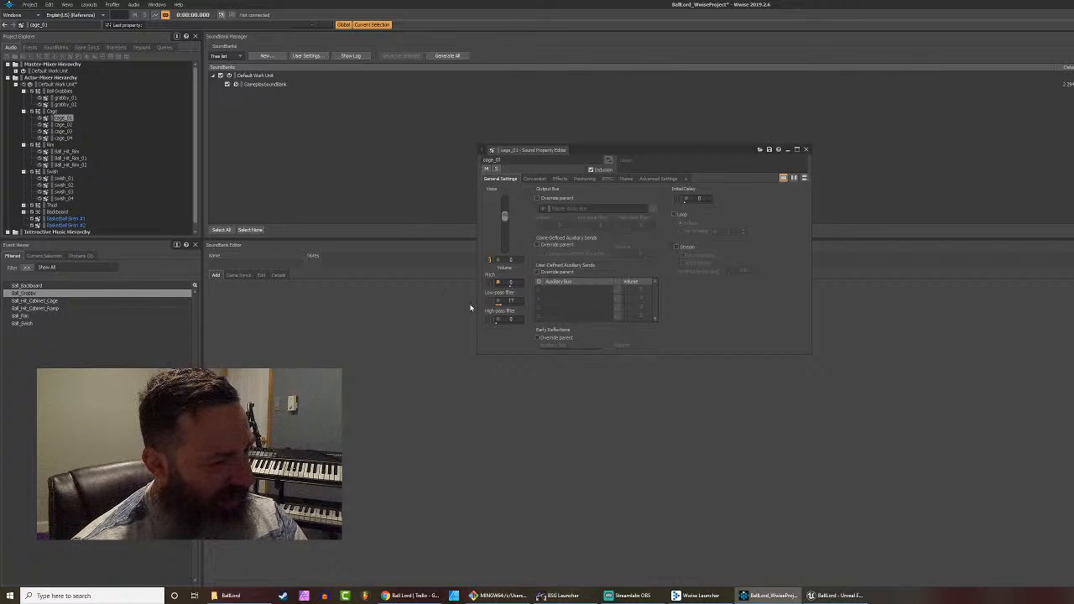
Step: Review the effects, positioning and RTPC settings of cage_01
click(554, 180)
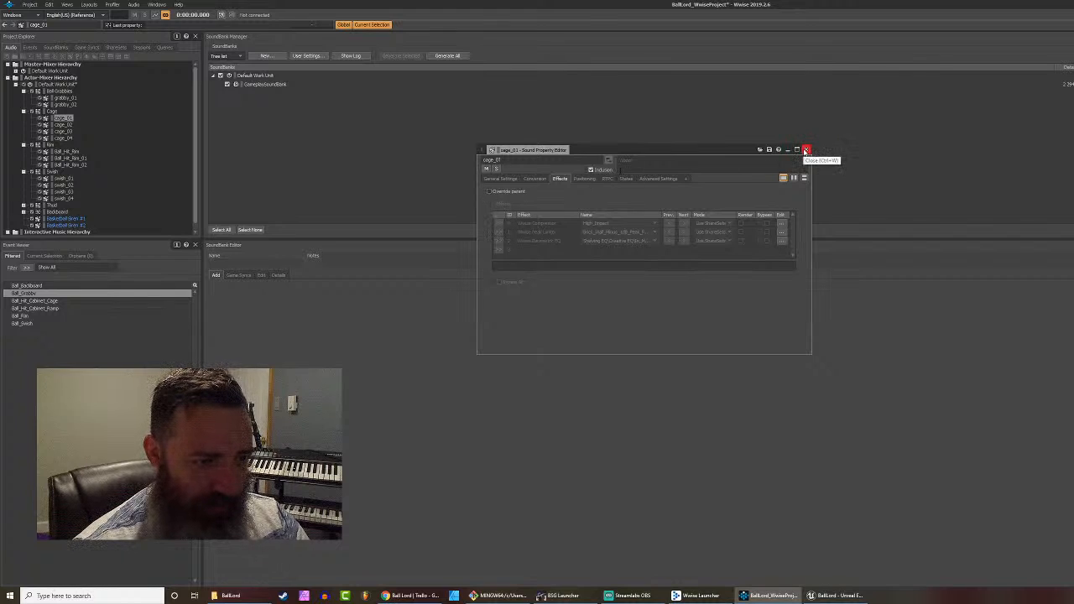
click(583, 179)
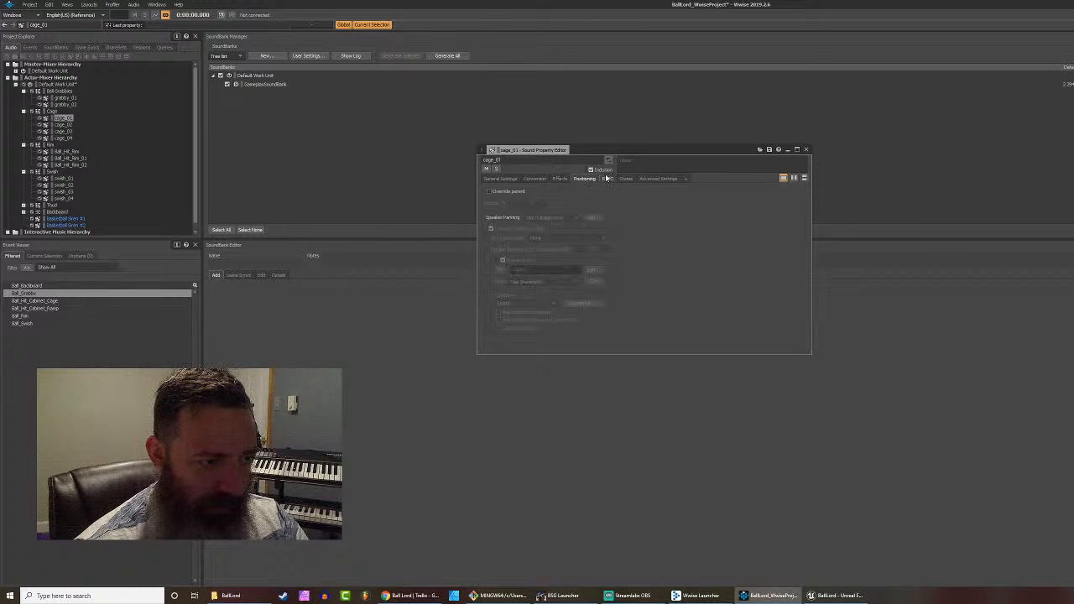
click(606, 179)
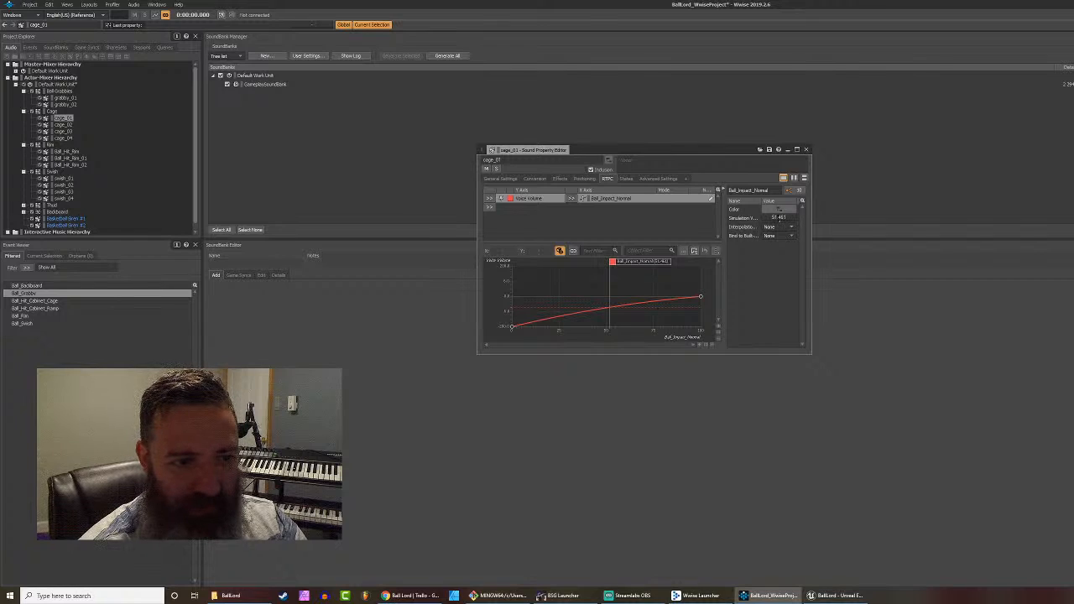
Step: Lower the Ball_Impact_Normal simulation value to about 11 and audition cage_01 at that impact level
drag(780, 224, 745, 225)
key(space)
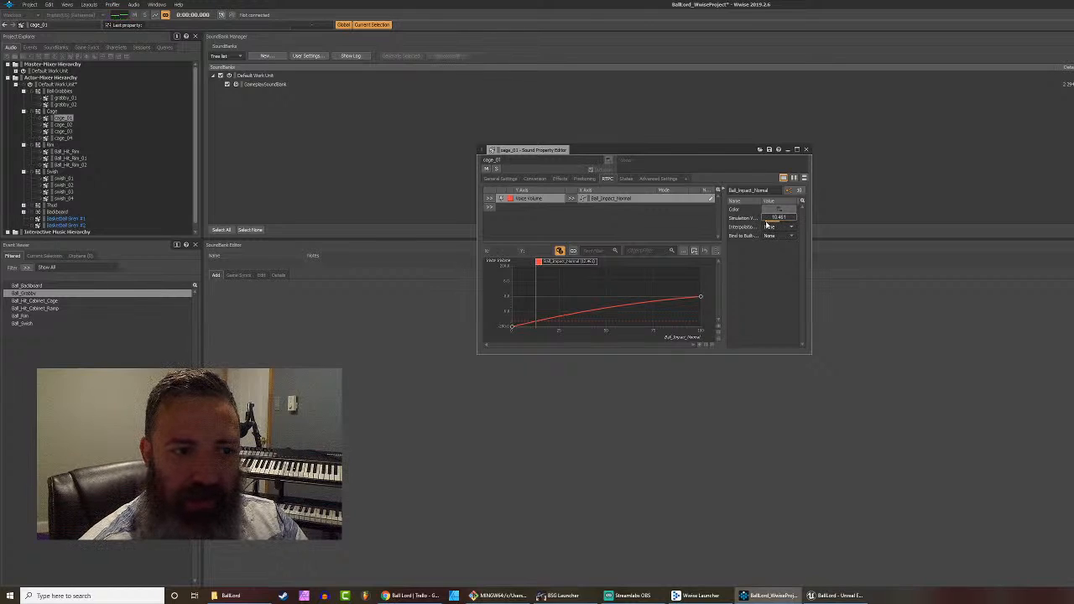
mouse_move(767, 224)
mouse_down()
mouse_move(796, 227)
mouse_move(769, 225)
mouse_up()
key(space)
key(space)
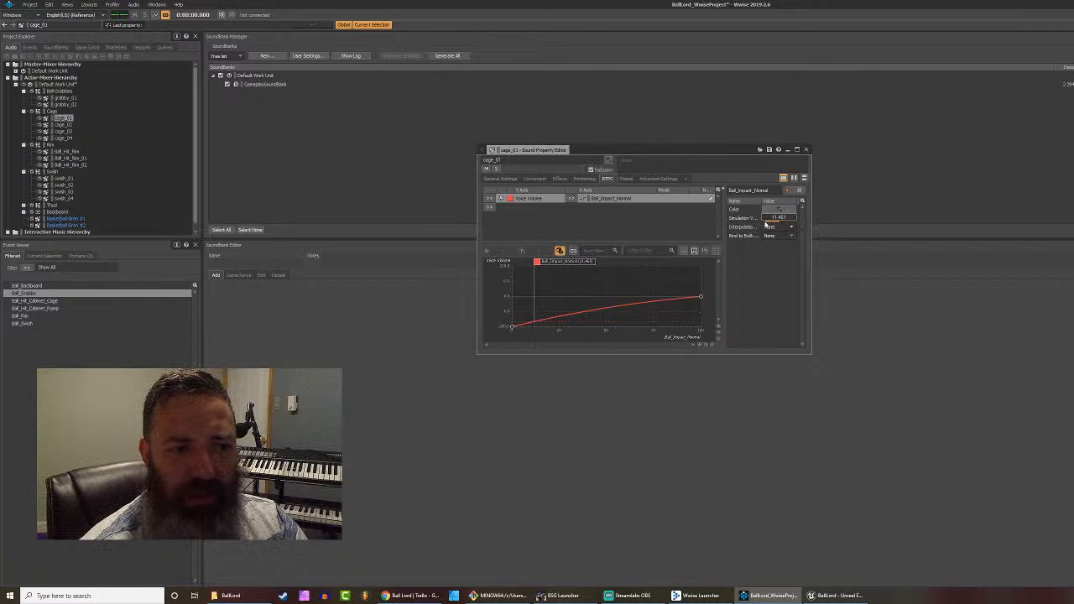
Step: Raise the Ball_Impact_Normal simulation value to about 50 and add a Make-up Gain RTPC driven by Ball_Impact_Normal to cage_01
drag(767, 224, 779, 224)
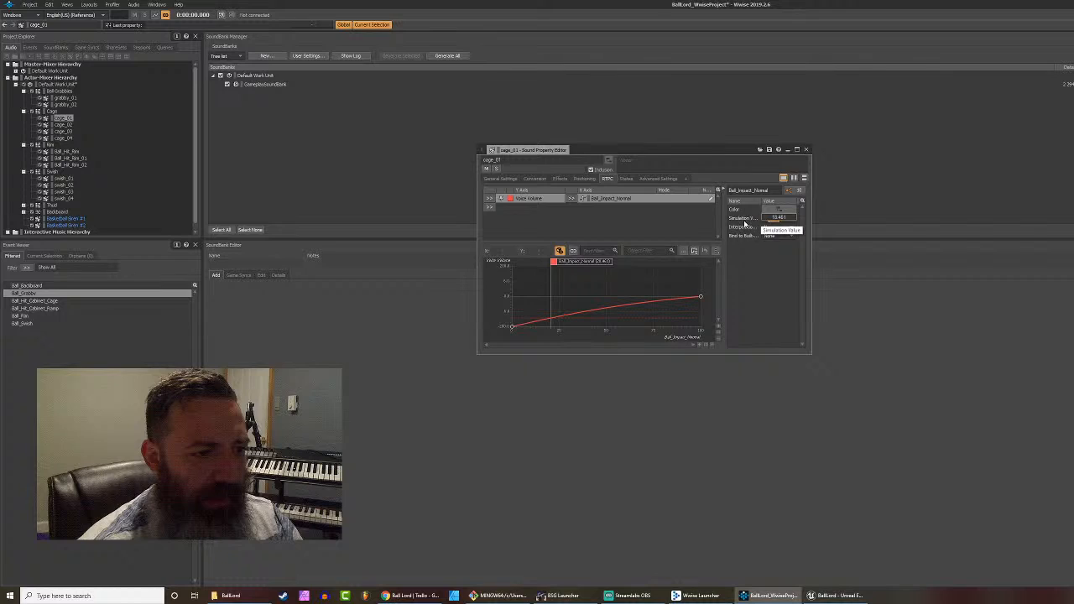
drag(770, 220, 781, 227)
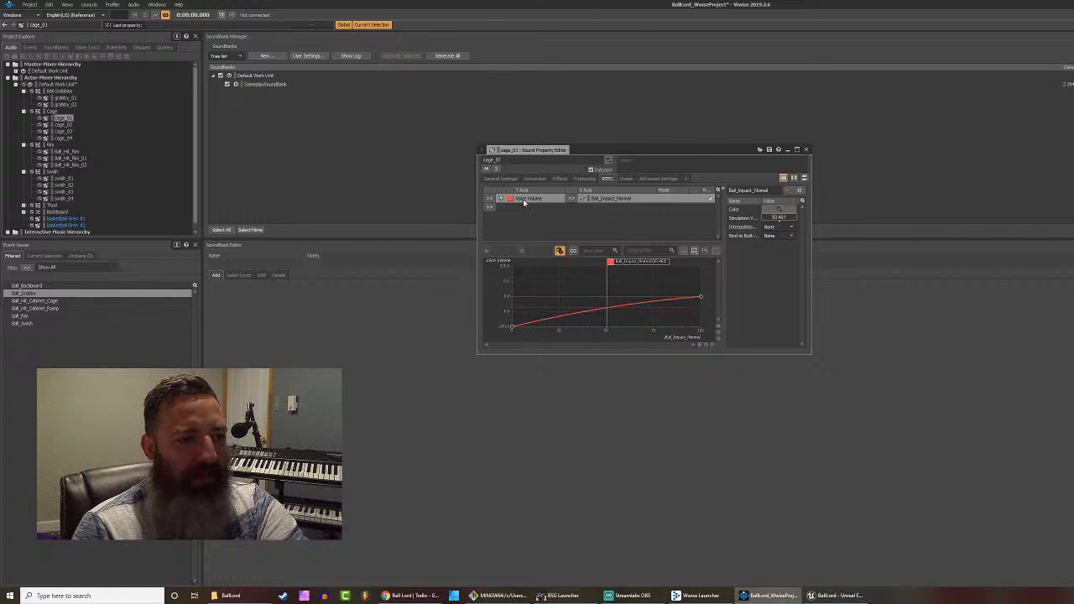
click(491, 208)
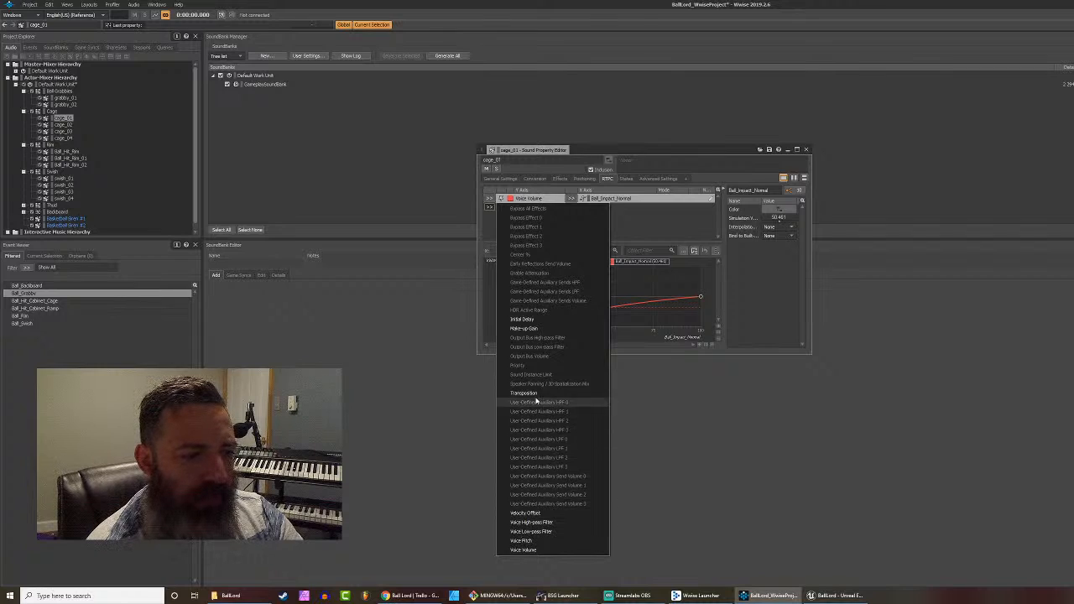
click(531, 329)
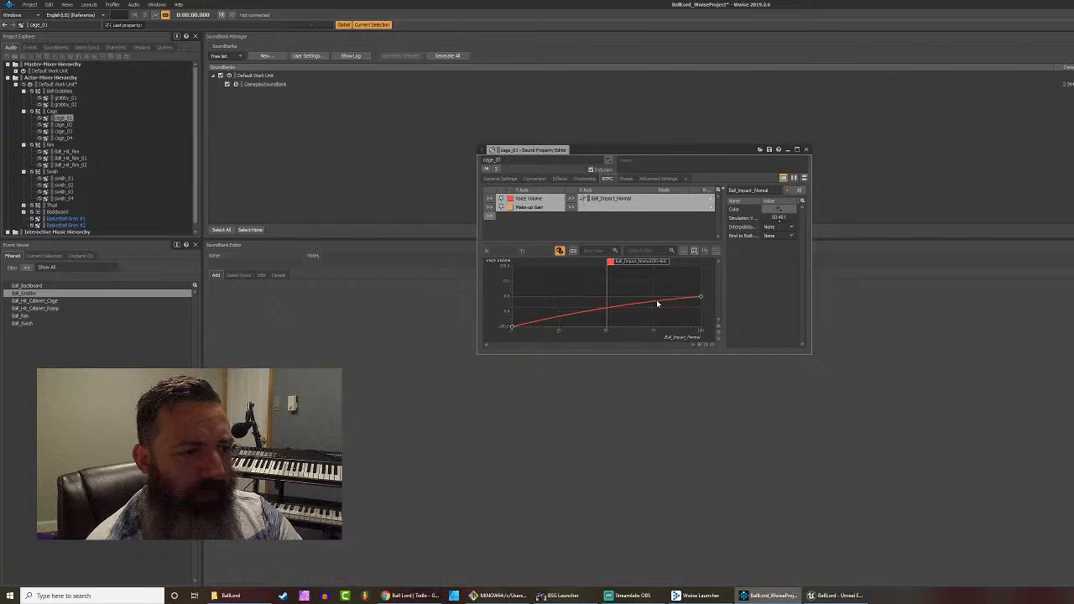
click(541, 210)
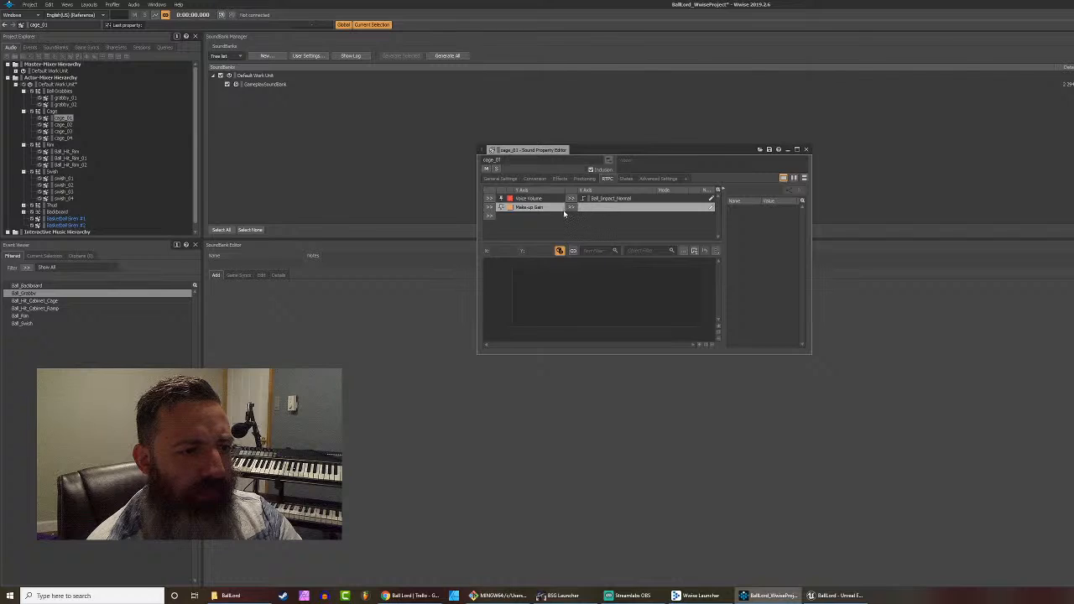
click(570, 209)
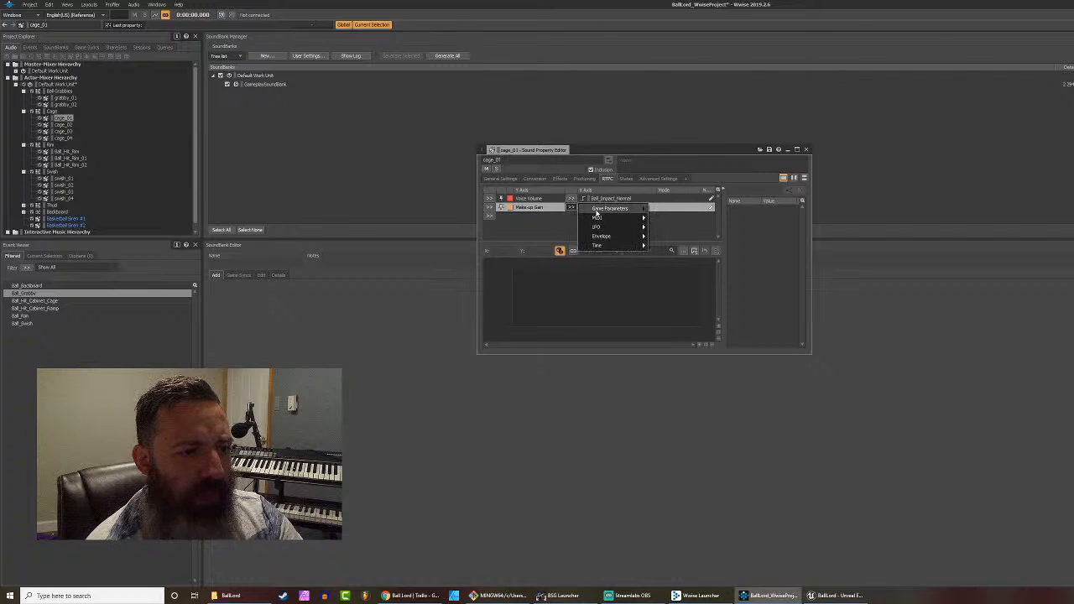
mouse_move(597, 215)
click(672, 220)
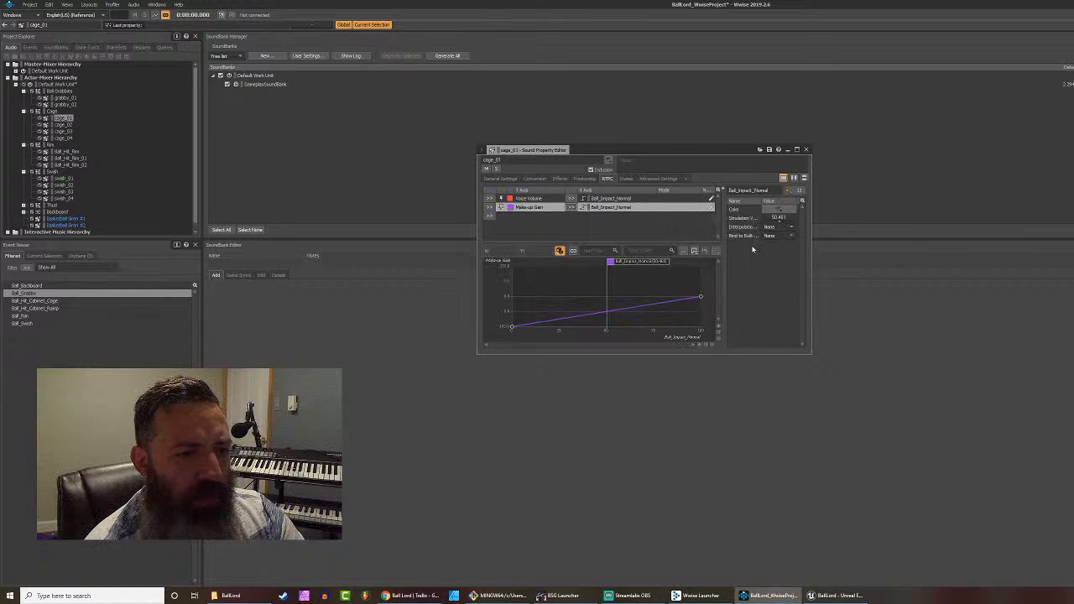
Step: Audition cage_01 with the Make-up Gain curve at Ball_Impact_Normal simulation values between about 21 and 50
drag(778, 224, 755, 228)
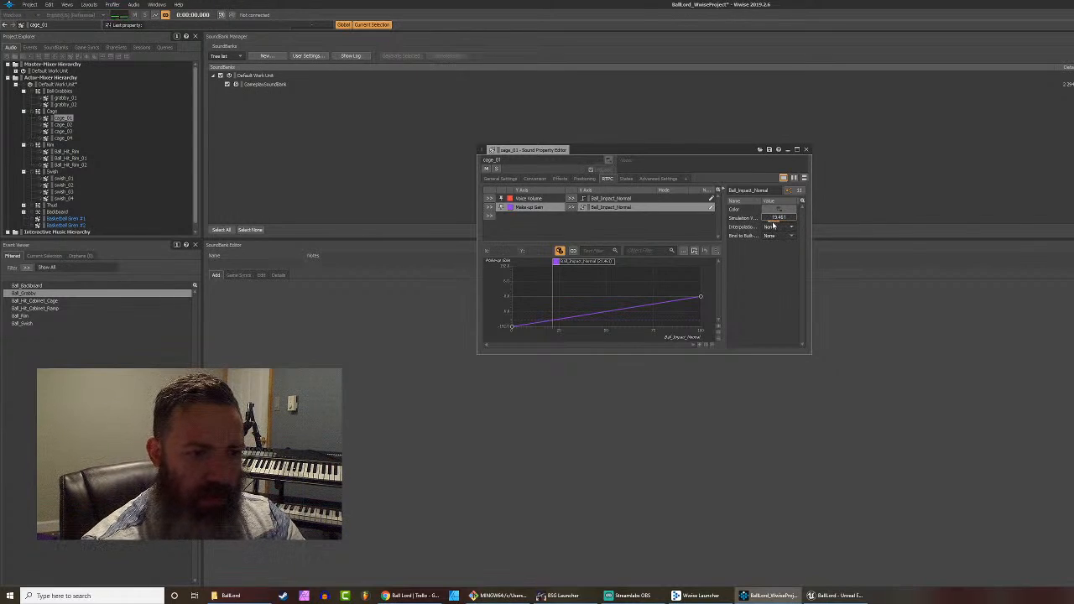
mouse_move(773, 225)
mouse_down()
mouse_move(761, 227)
mouse_move(804, 226)
mouse_move(770, 225)
mouse_up()
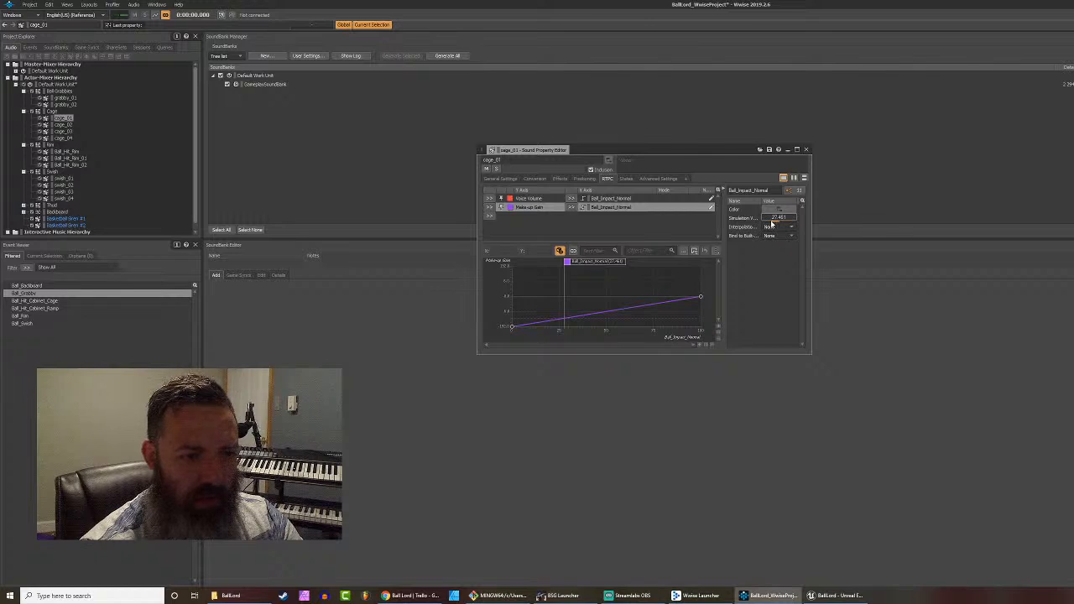
drag(772, 223, 779, 223)
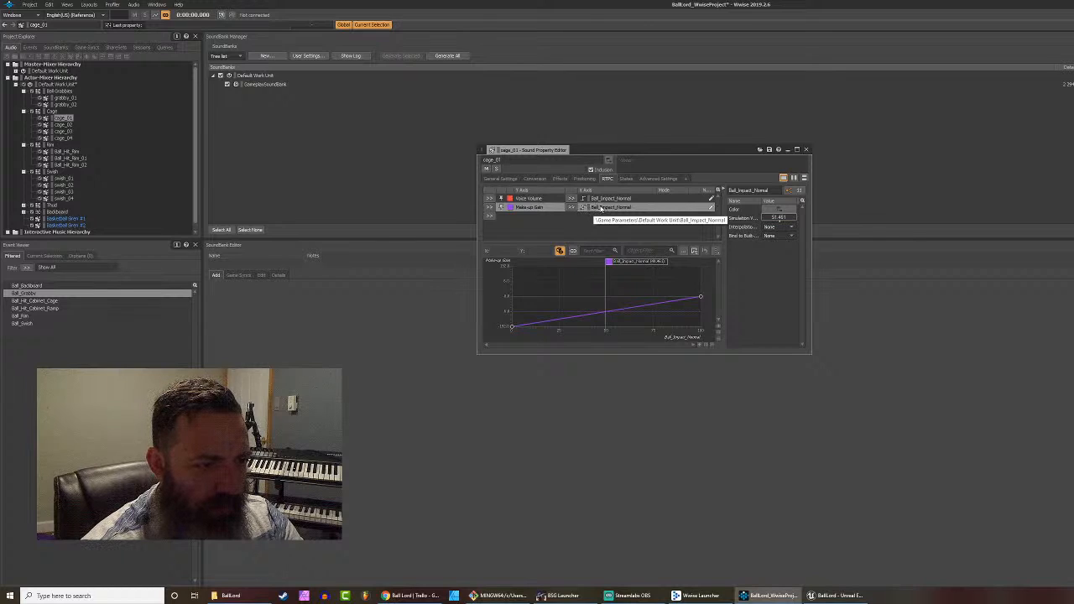
Step: Try raising the Make-up Gain curve's start point to about 5 and 11.6 while auditioning cage_01 at medium and low impact values
drag(516, 327, 526, 289)
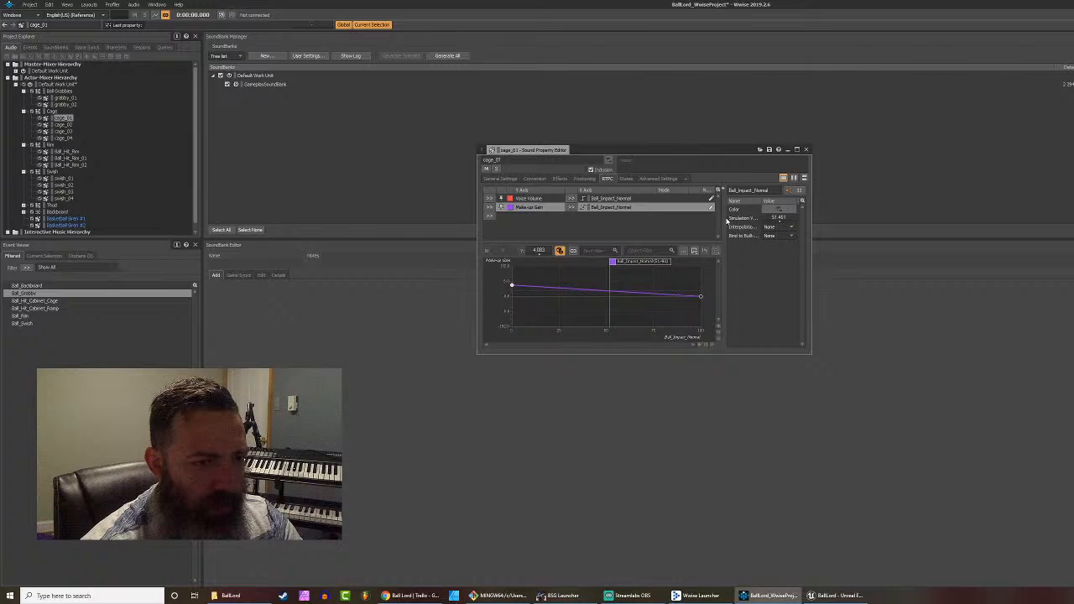
key(space)
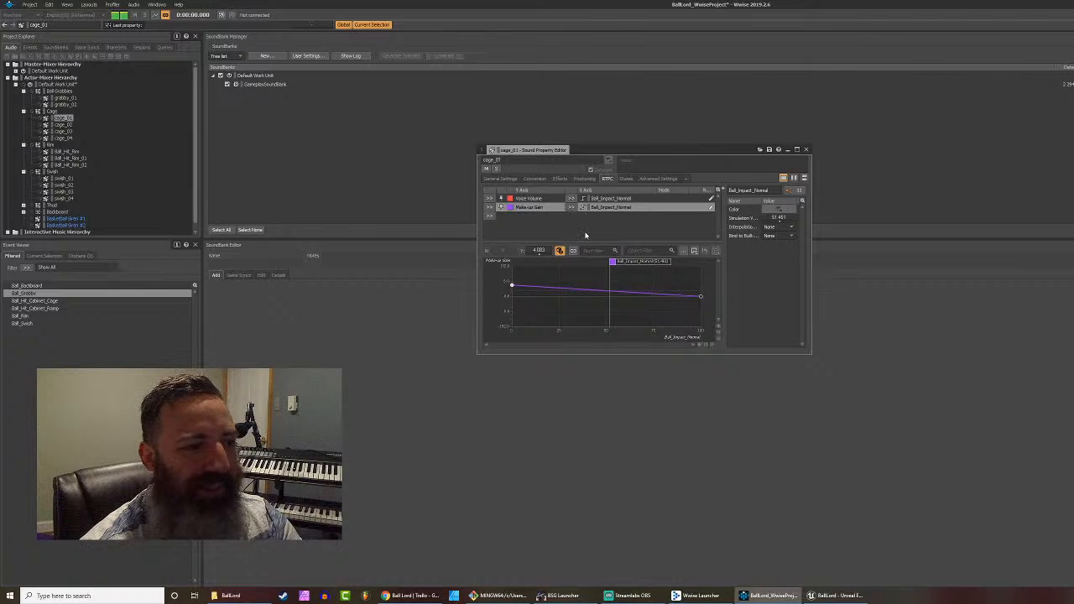
drag(783, 219, 746, 227)
key(space)
key(space)
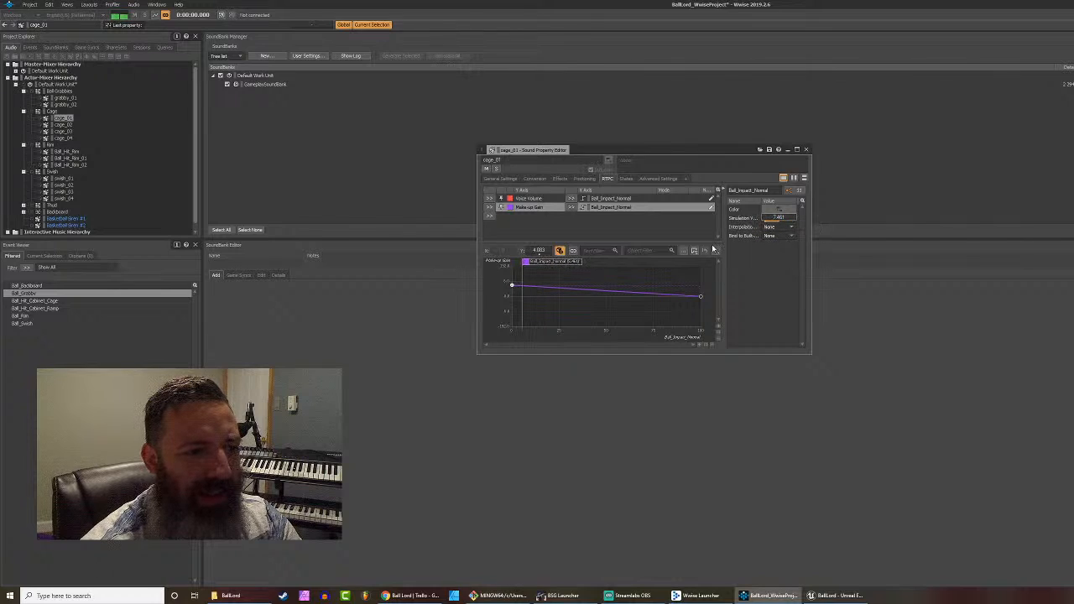
mouse_move(513, 286)
mouse_down()
mouse_move(513, 266)
mouse_move(512, 277)
mouse_up()
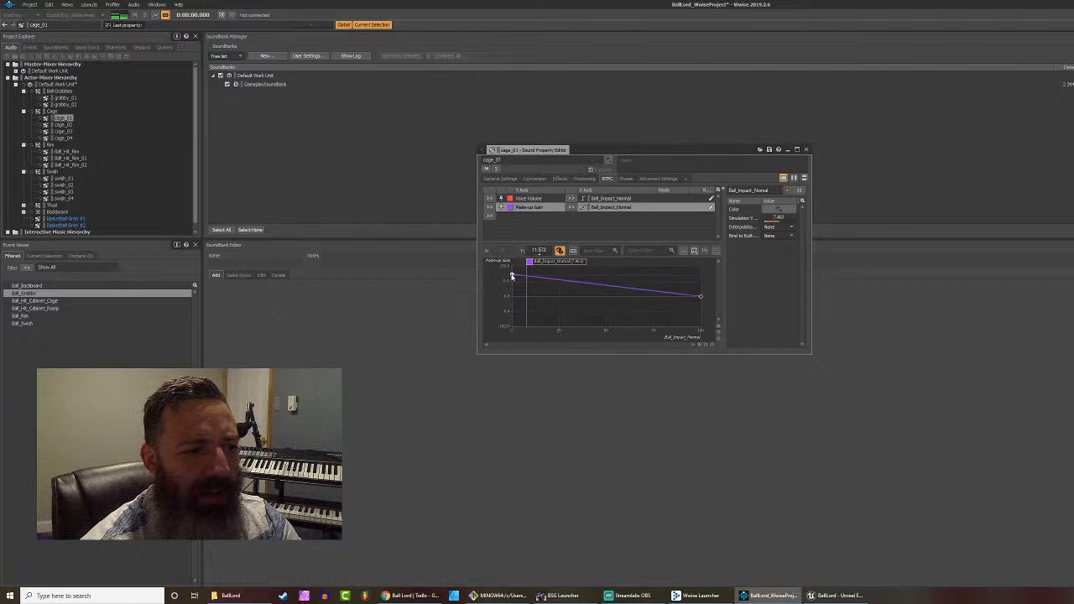
mouse_move(766, 223)
mouse_down()
mouse_move(799, 223)
mouse_move(745, 222)
mouse_up()
click(762, 226)
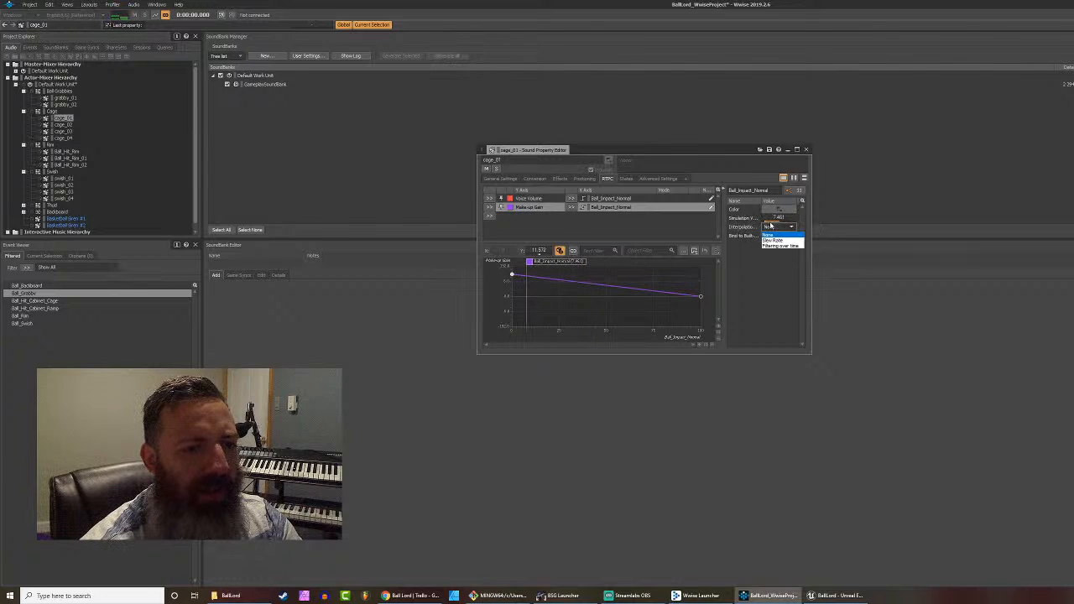
click(766, 227)
click(765, 227)
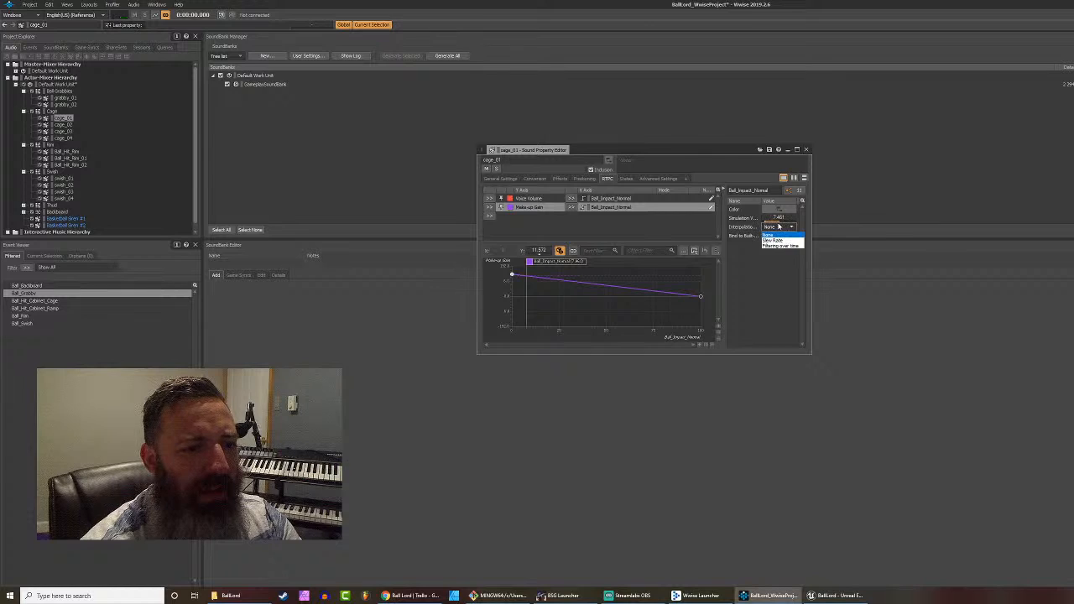
click(760, 225)
click(779, 225)
click(781, 224)
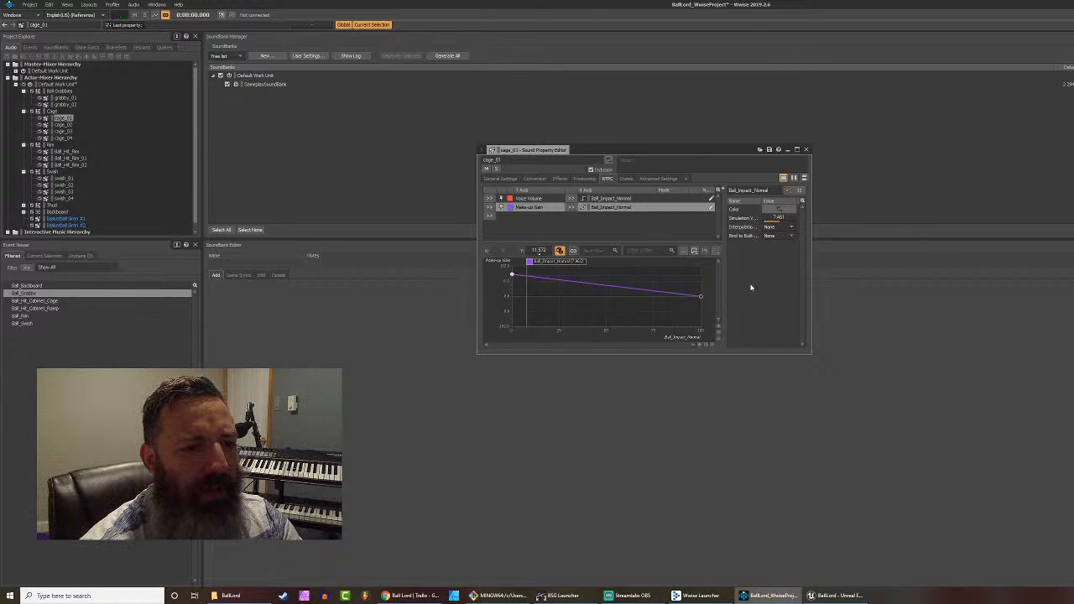
Step: Audition cage_01 at Ball_Impact_Normal simulation values of 0 and 9
mouse_move(766, 223)
mouse_down()
mouse_move(777, 225)
mouse_move(766, 227)
mouse_up()
key(space)
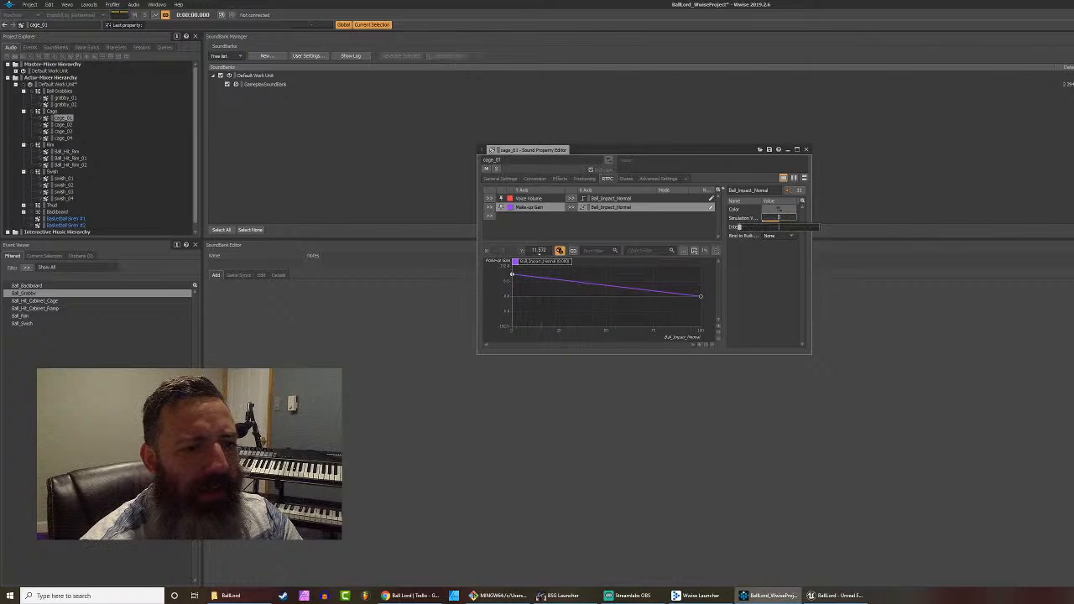
click(766, 226)
click(766, 226)
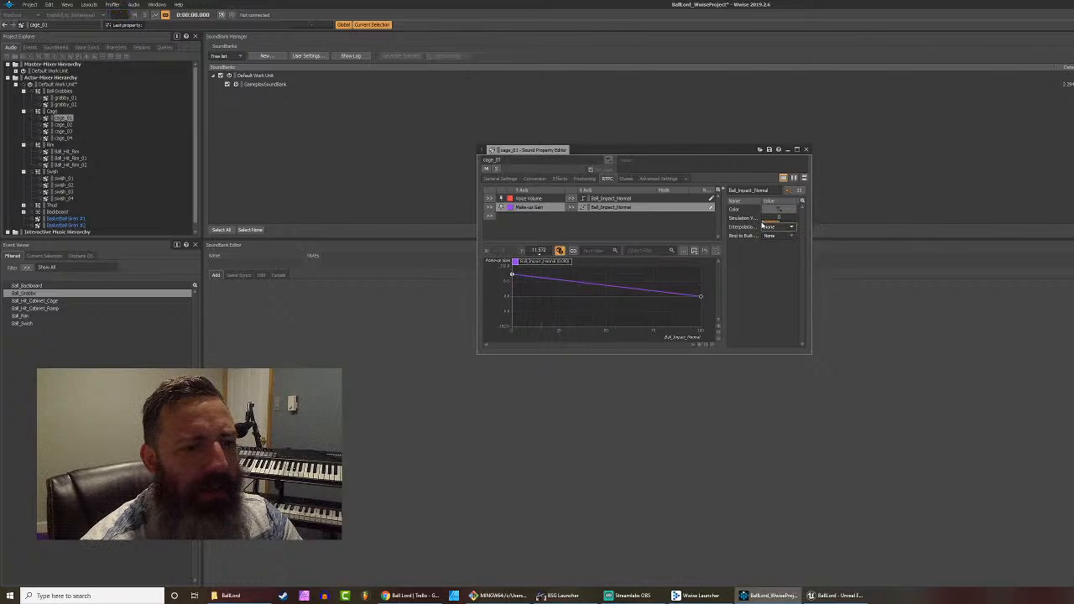
click(765, 222)
drag(765, 222, 768, 224)
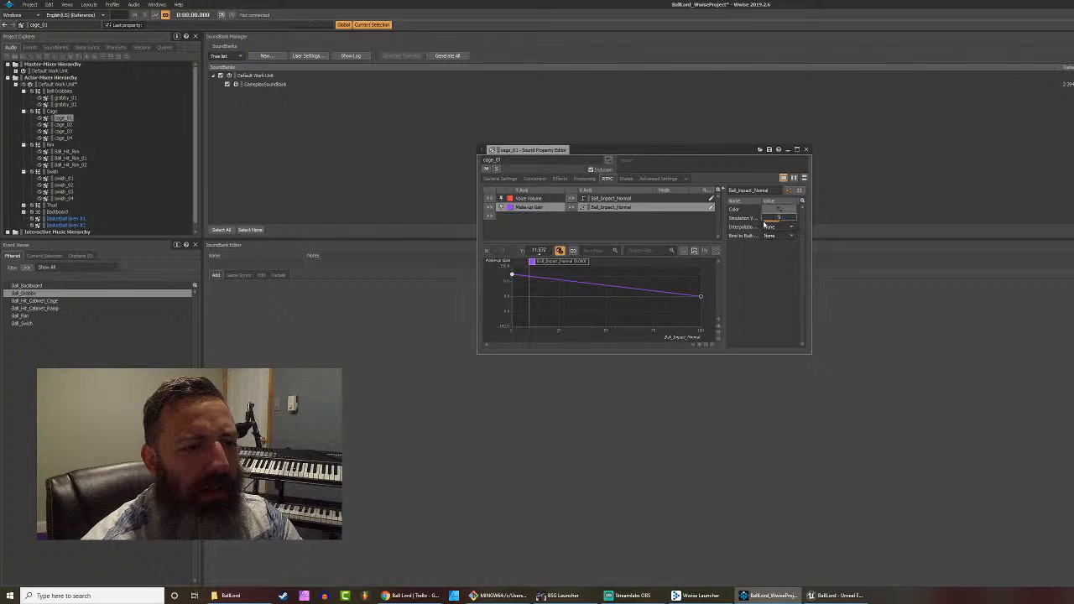
key(space)
Step: Check the Voice Volume curve, lower the Make-up Gain curve's end point to about -9, and audition cage_01 at impacts of 9 and 72
click(538, 198)
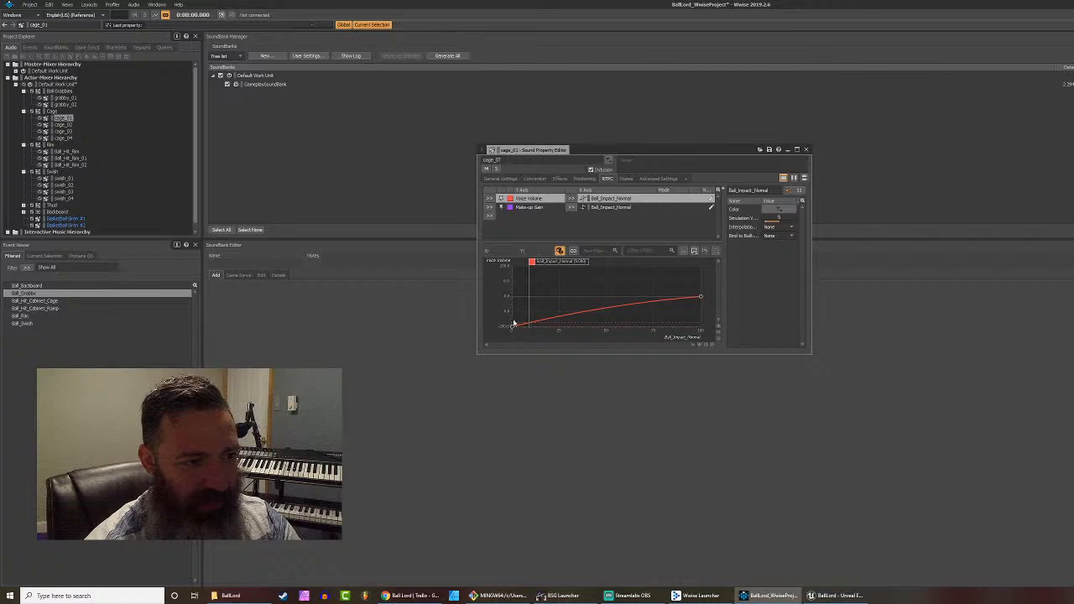
click(527, 209)
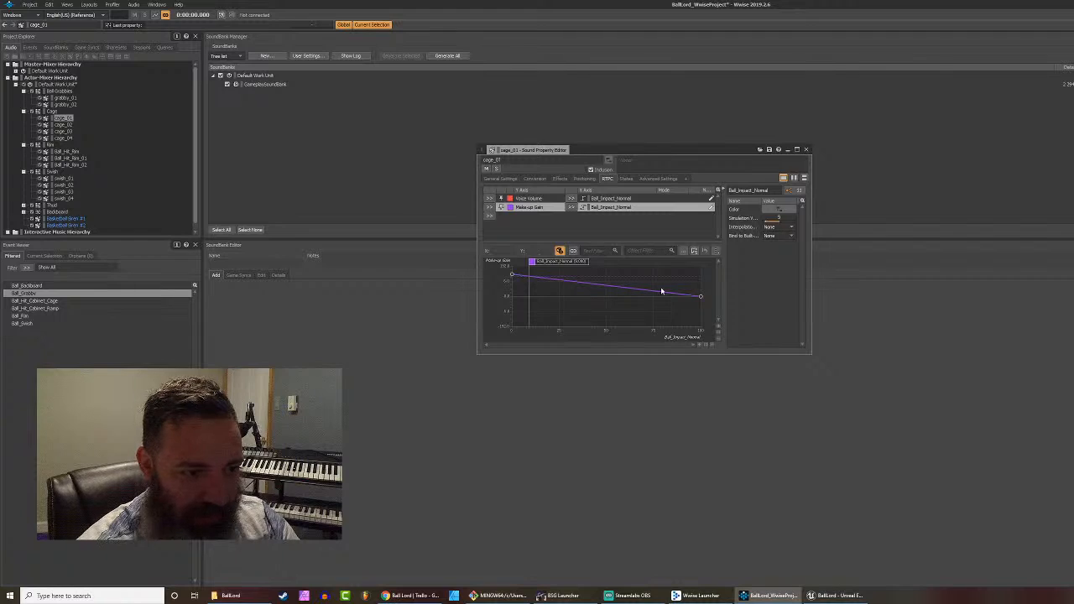
drag(701, 297, 703, 328)
key(space)
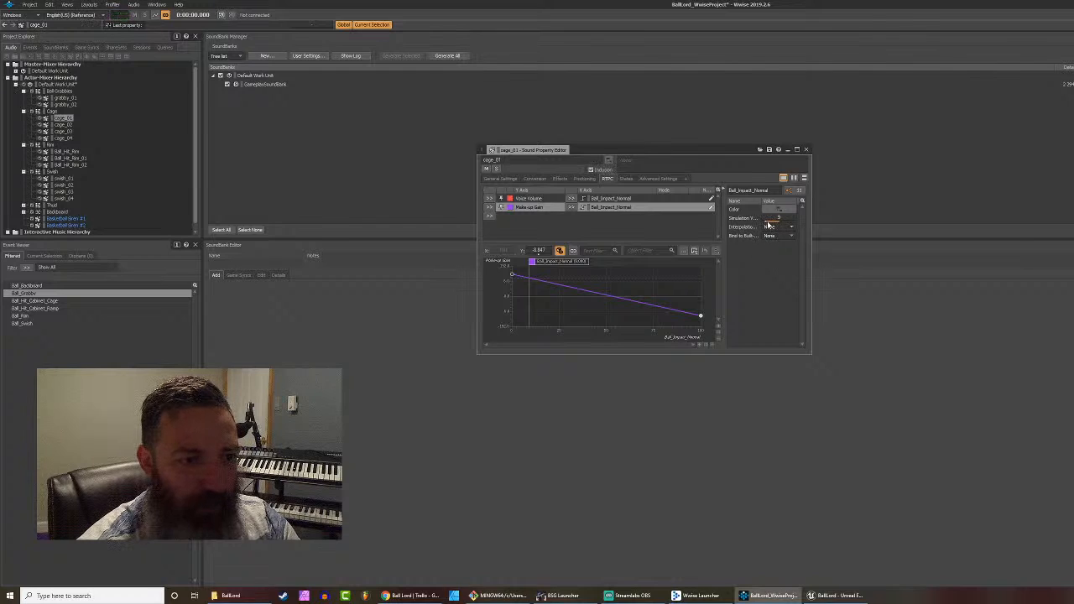
drag(767, 224, 789, 227)
key(space)
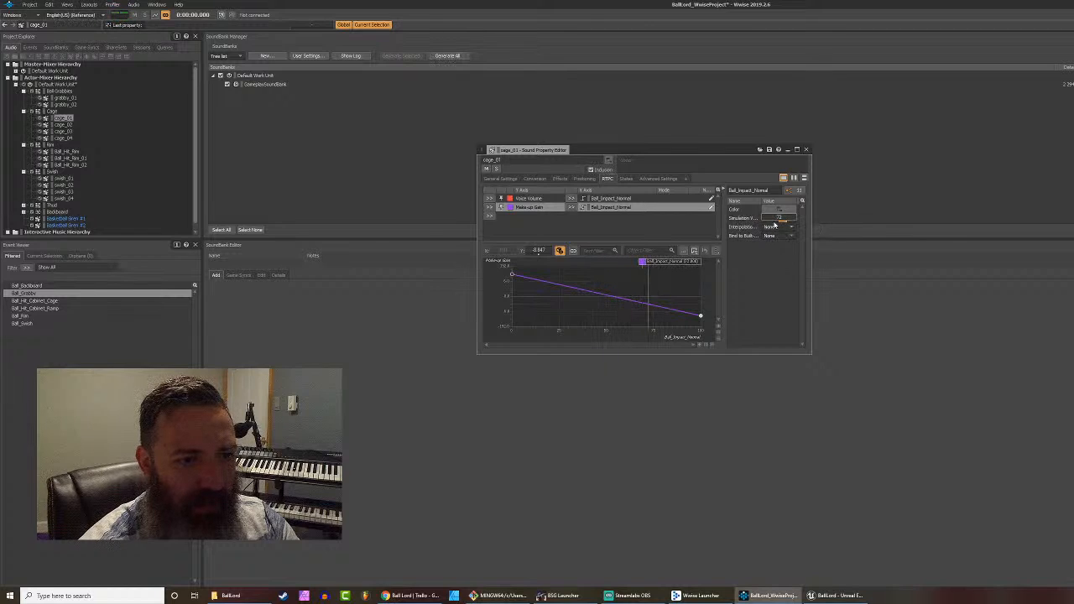
Step: Change cage_01's Make-up Gain RTPC to Transposition and audition the sound
click(490, 209)
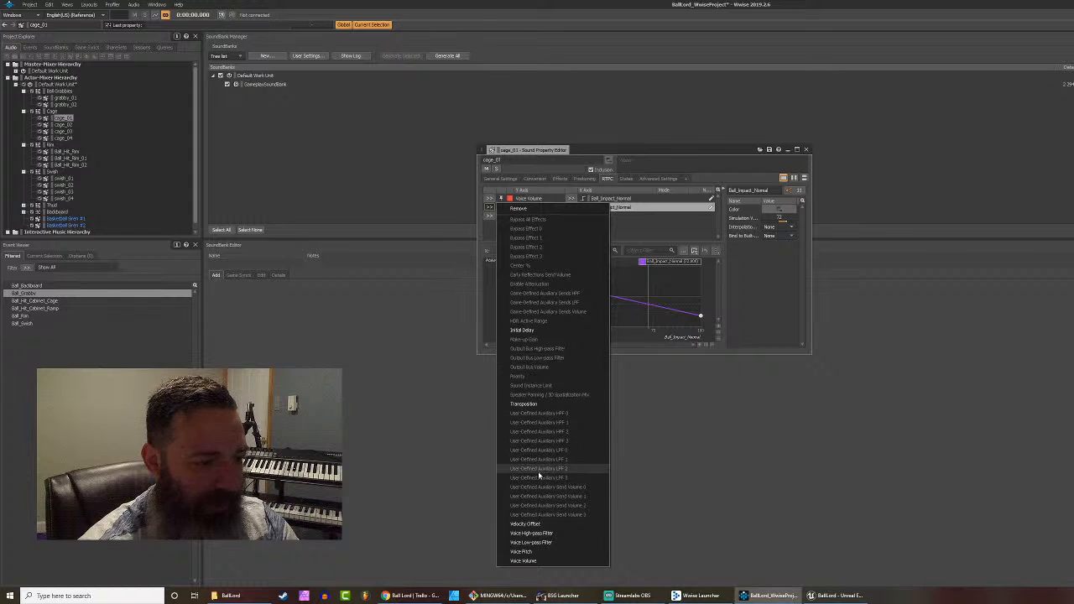
click(526, 406)
key(space)
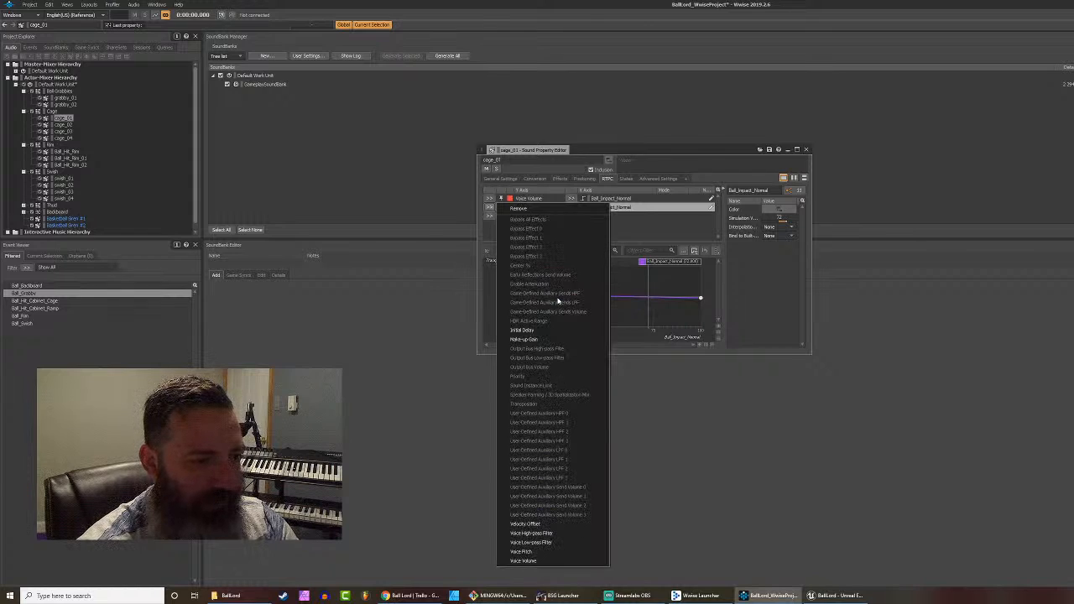
click(630, 299)
key(space)
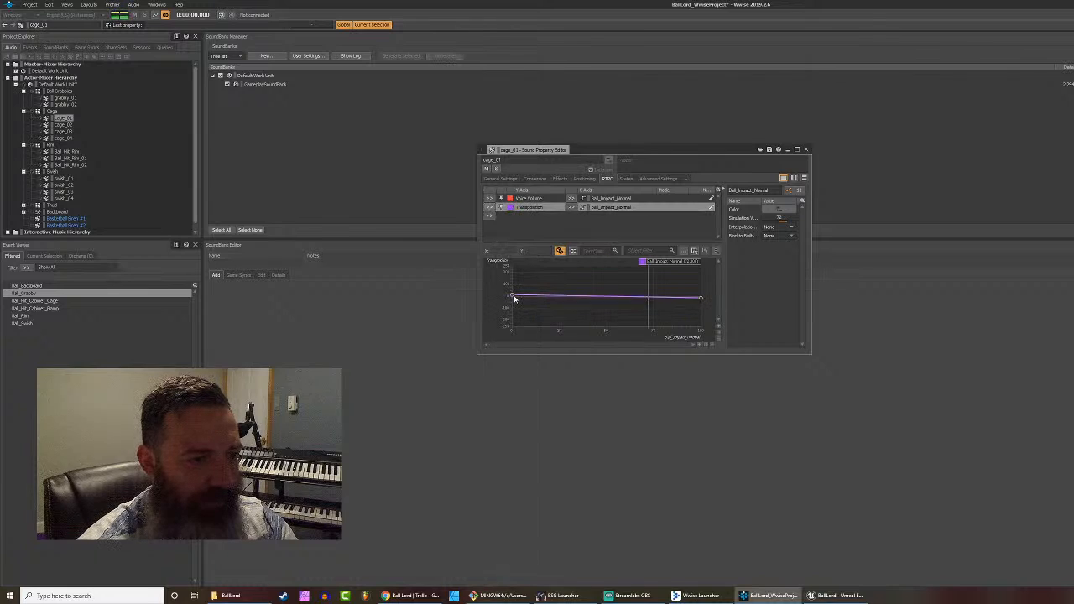
Step: Try the Transposition curve with its start point at about -185 while auditioning cage_01, and remove the Transposition RTPC
click(513, 296)
drag(513, 297, 511, 320)
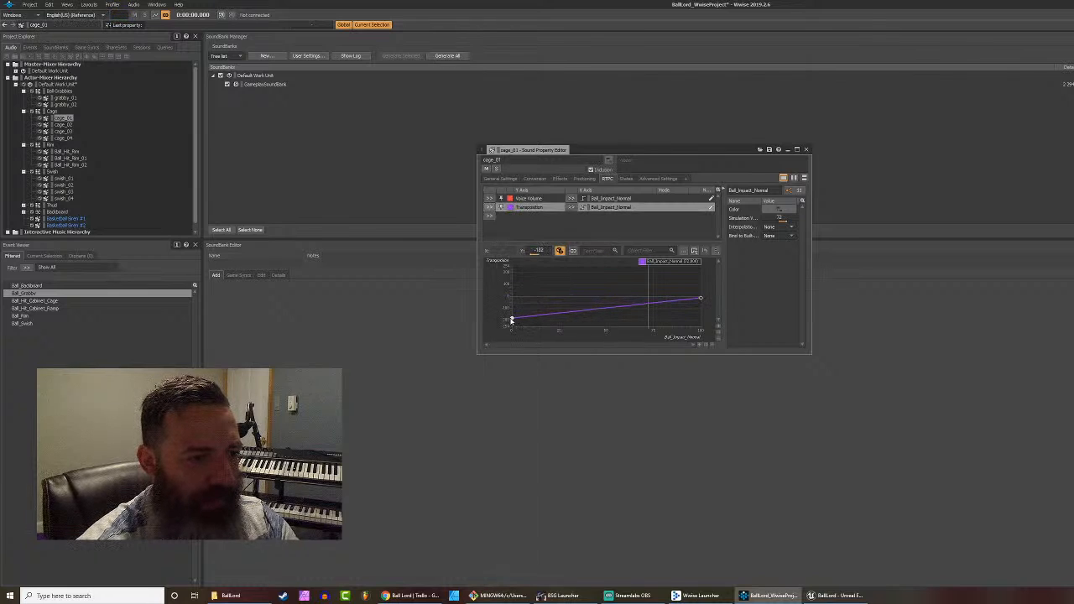
key(space)
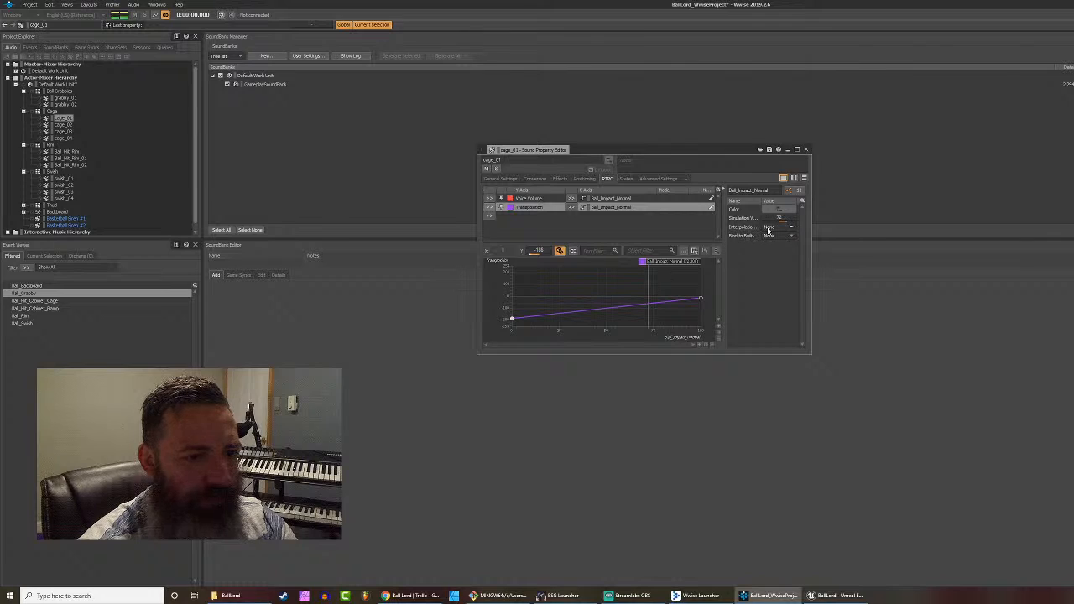
mouse_move(787, 225)
mouse_down()
mouse_move(760, 223)
mouse_move(783, 225)
mouse_up()
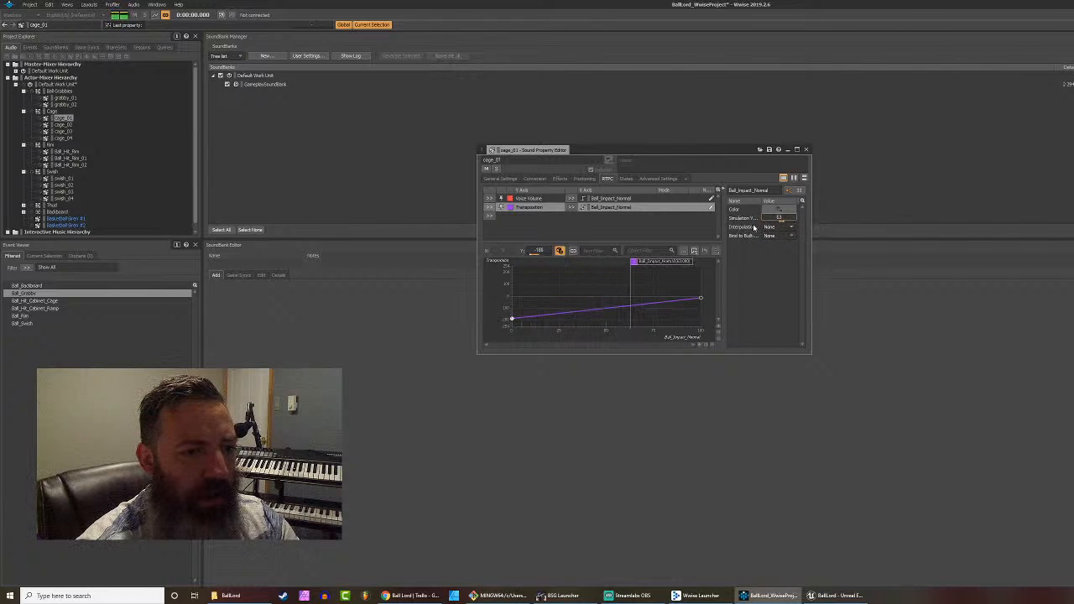
right_click(521, 207)
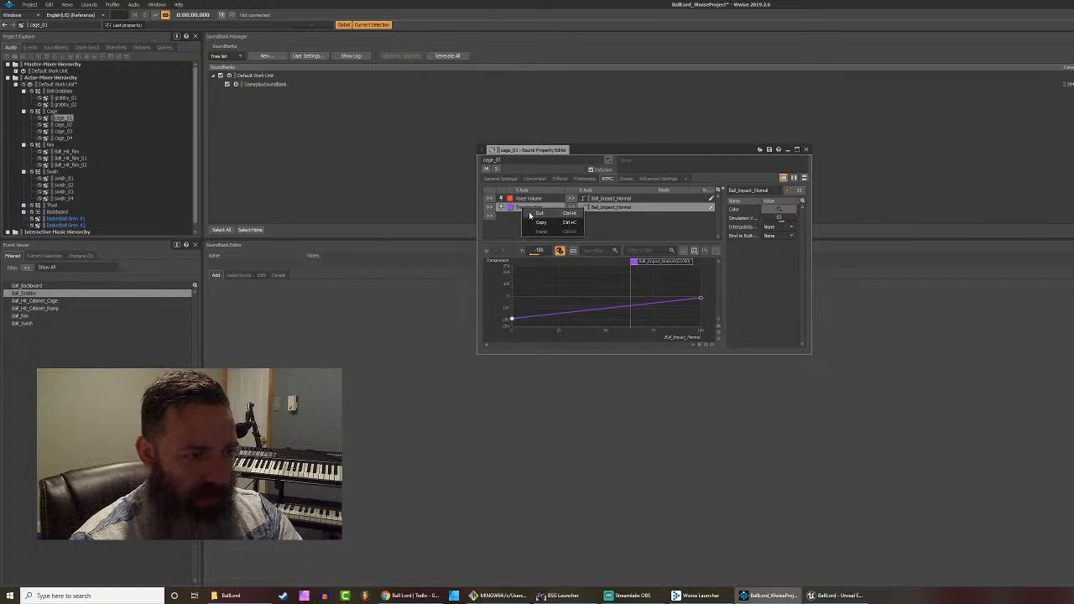
click(540, 213)
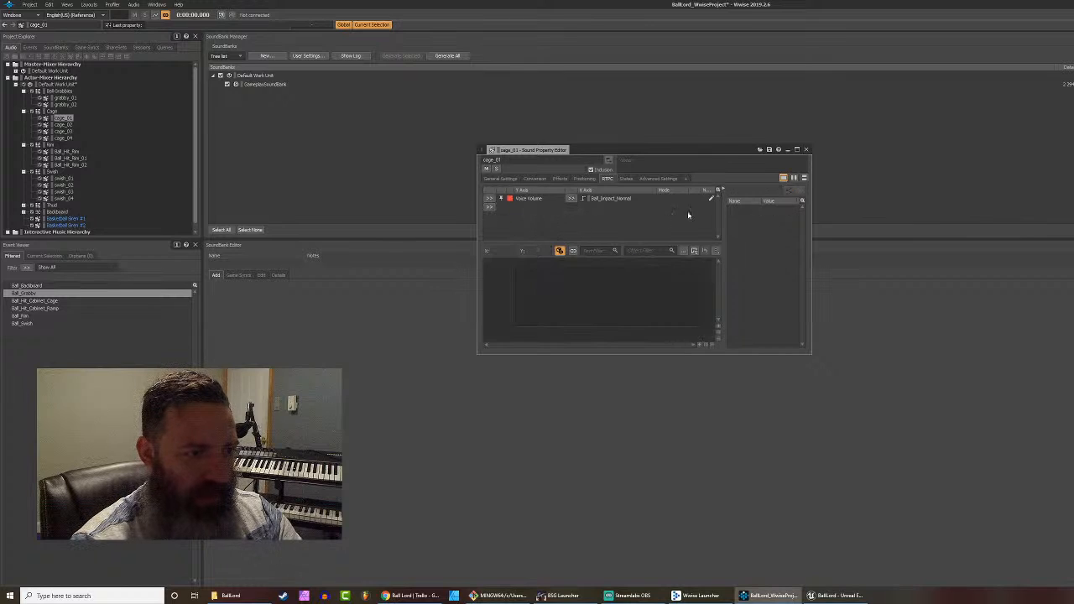
Step: Lower the Ball_Impact_Normal simulation value to 19 while auditioning cage_01's Voice Volume curve, and set the parameter's interpolation to Slew Rate
click(542, 199)
key(space)
drag(783, 226, 769, 226)
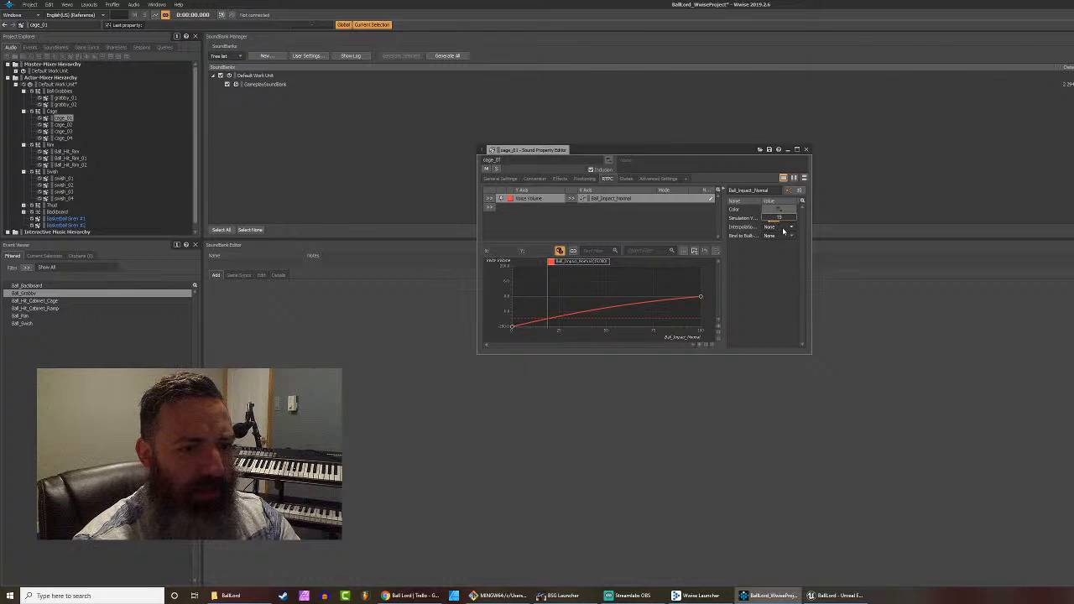
click(783, 229)
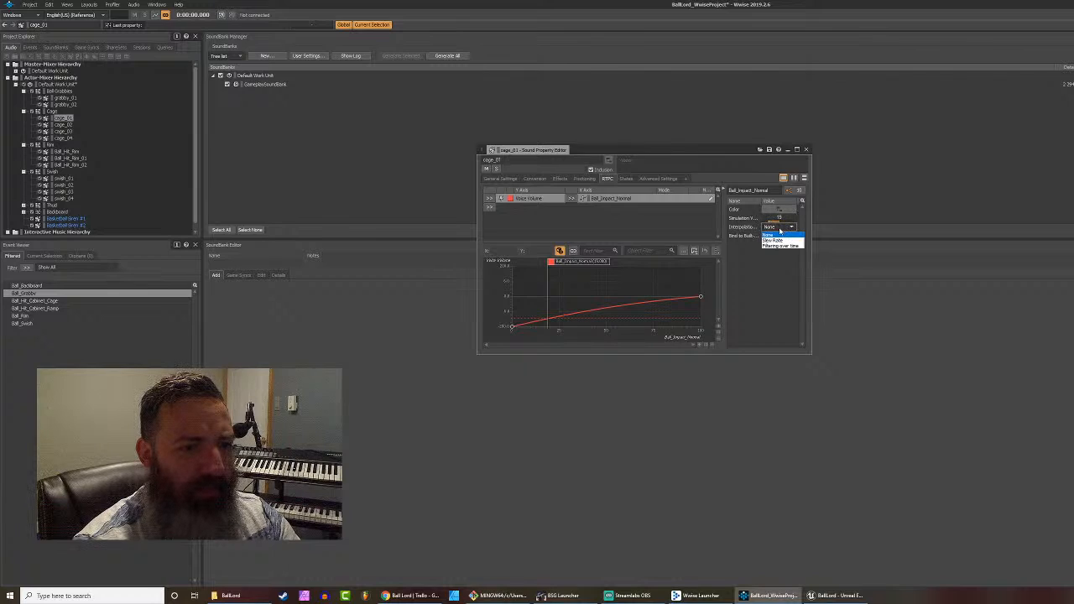
click(775, 241)
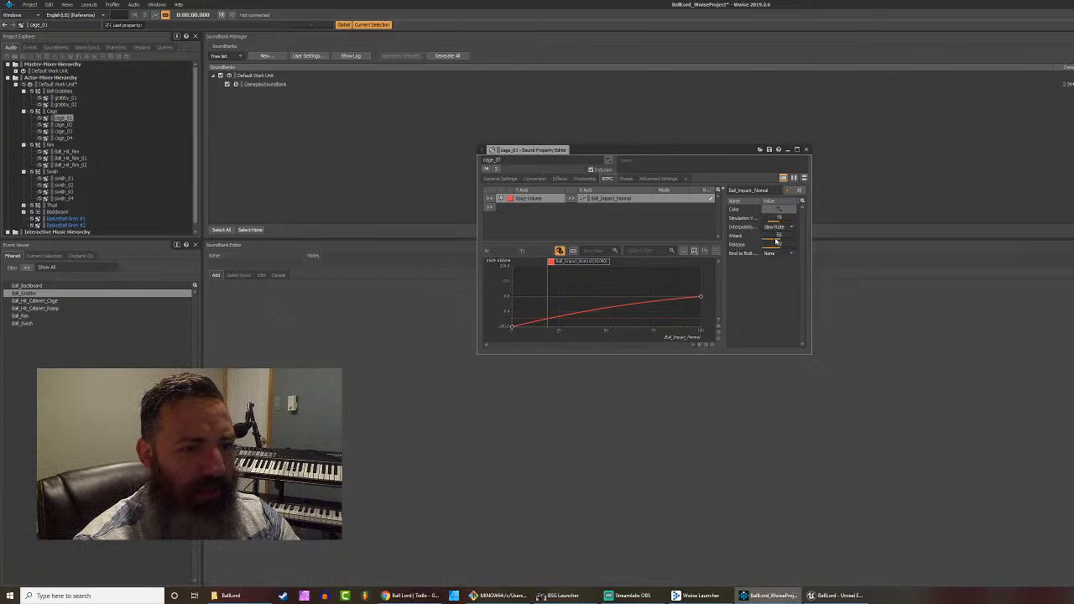
Step: Audition cage_01 with Slew Rate interpolation, raising the Ball_Impact_Normal simulation value to about 26 and trying different attack rates
key(space)
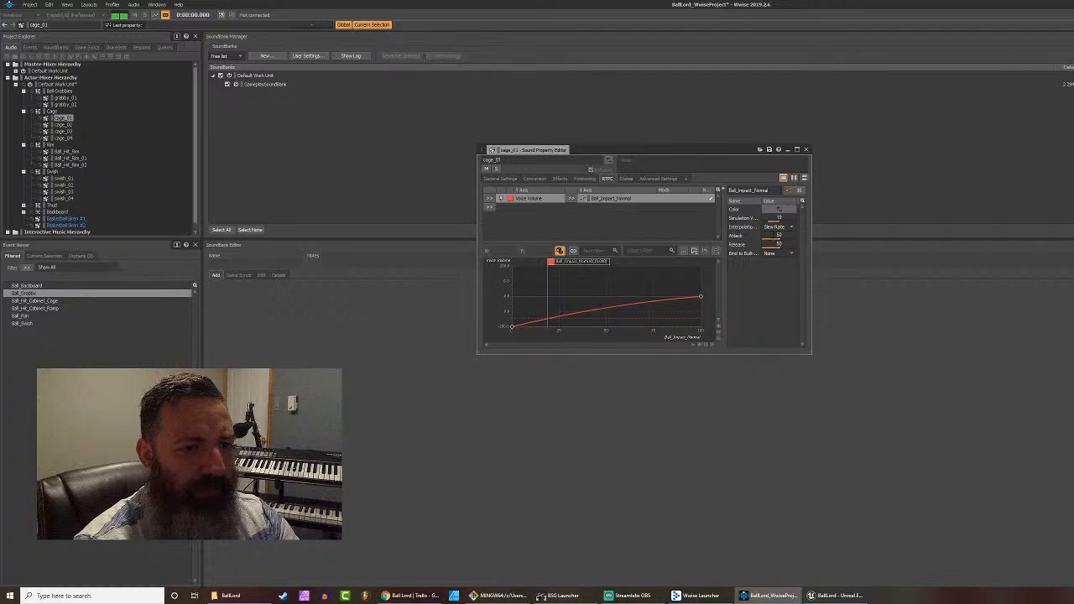
click(779, 227)
click(748, 272)
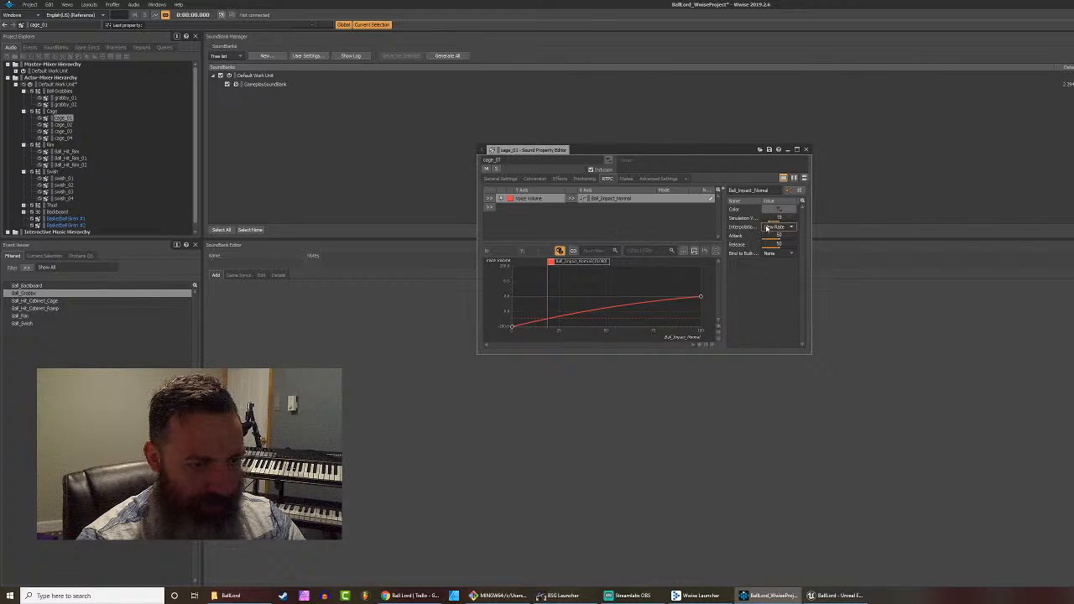
key(space)
drag(771, 222, 784, 241)
key(space)
key(space)
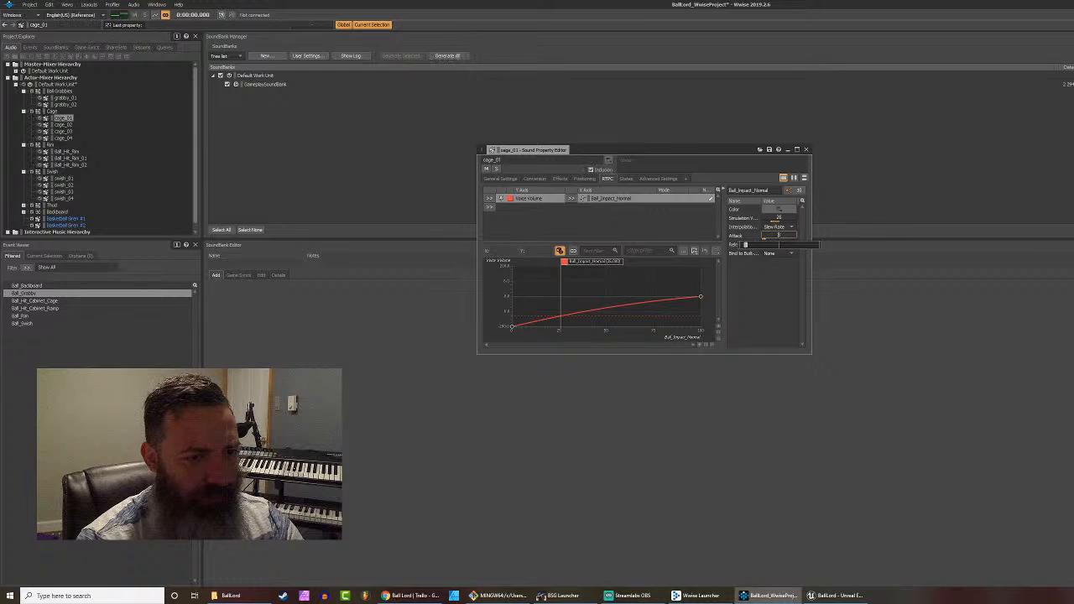
mouse_move(765, 241)
mouse_down()
mouse_move(798, 244)
mouse_move(779, 243)
mouse_up()
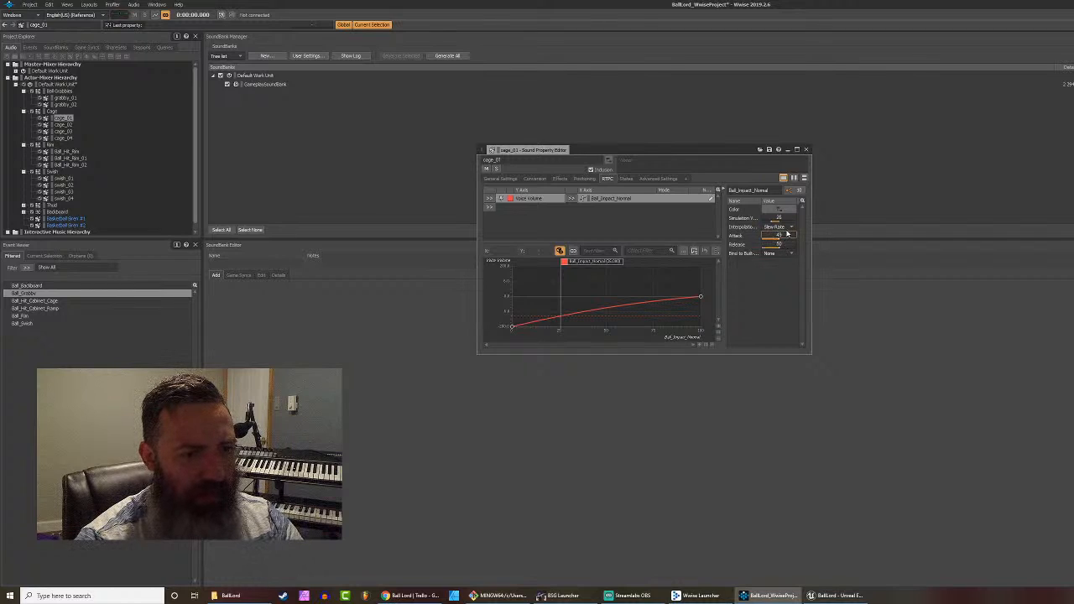
Step: Set the Ball_Impact_Normal parameter's interpolation back to None and close cage_01's property editor
click(781, 227)
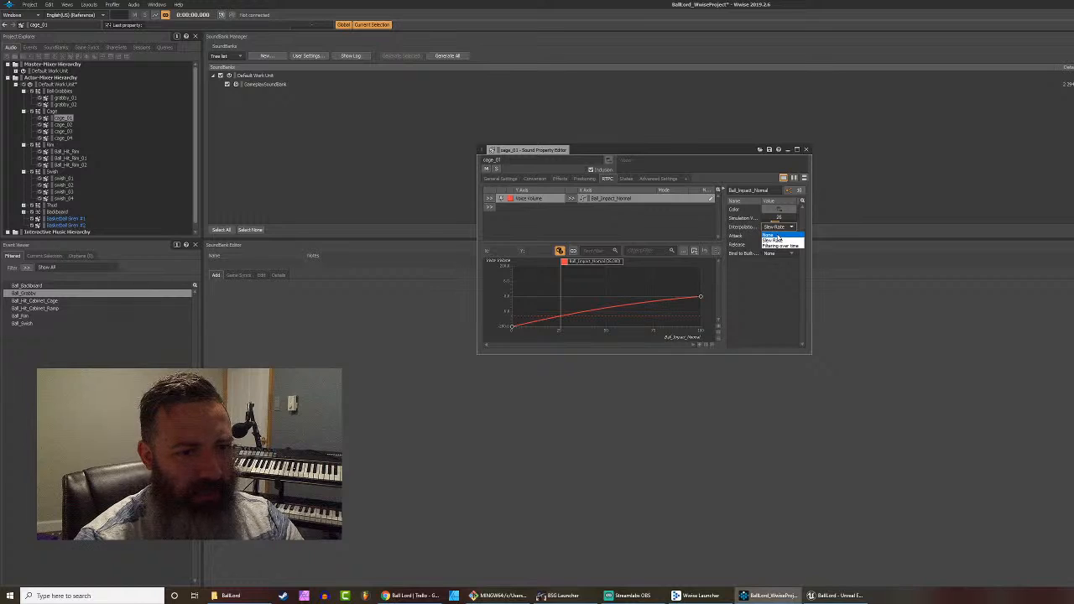
click(772, 235)
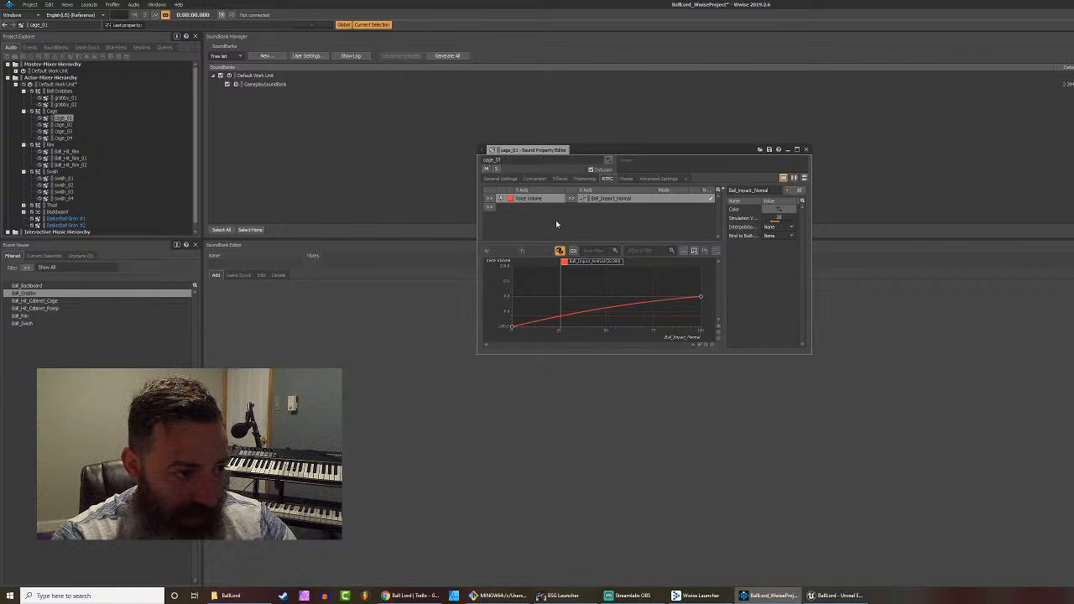
click(497, 180)
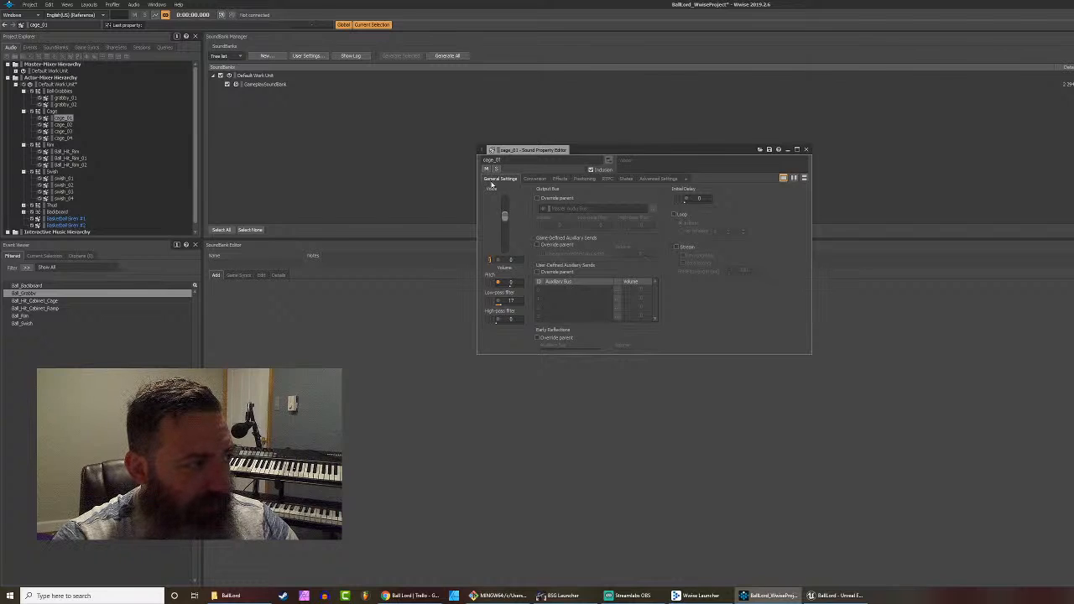
click(806, 150)
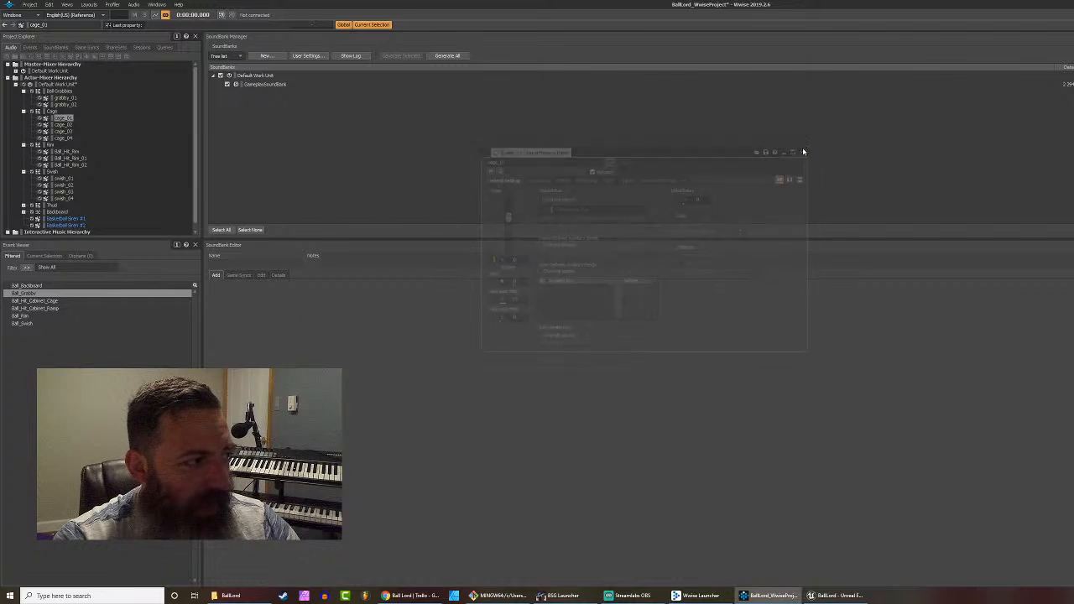
Step: Disable the low-pass and high-pass filter randomizers on cage_02
click(62, 125)
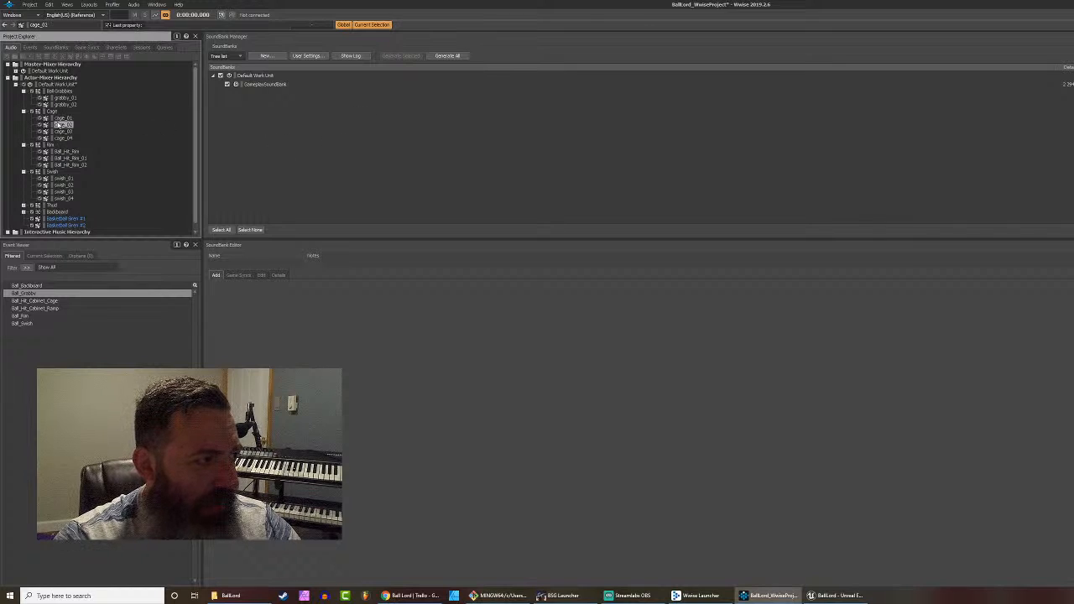
double_click(58, 125)
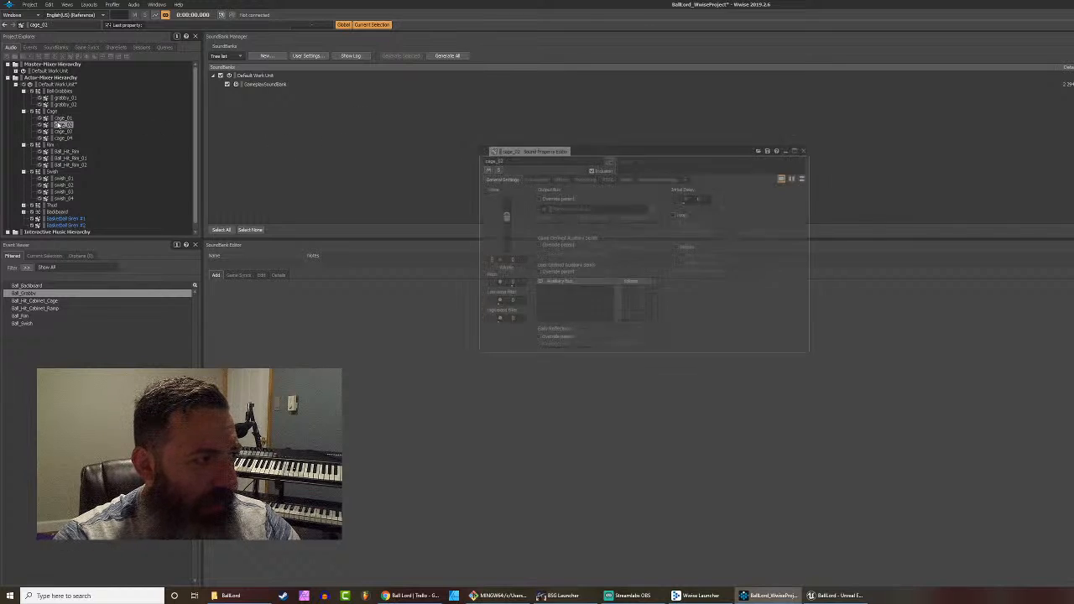
click(497, 302)
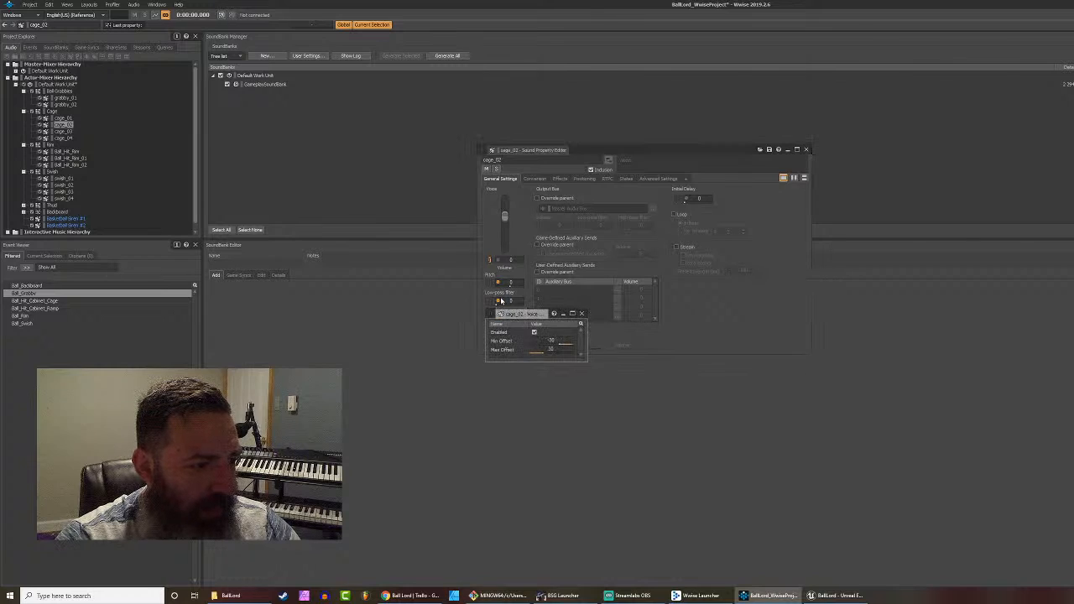
click(535, 333)
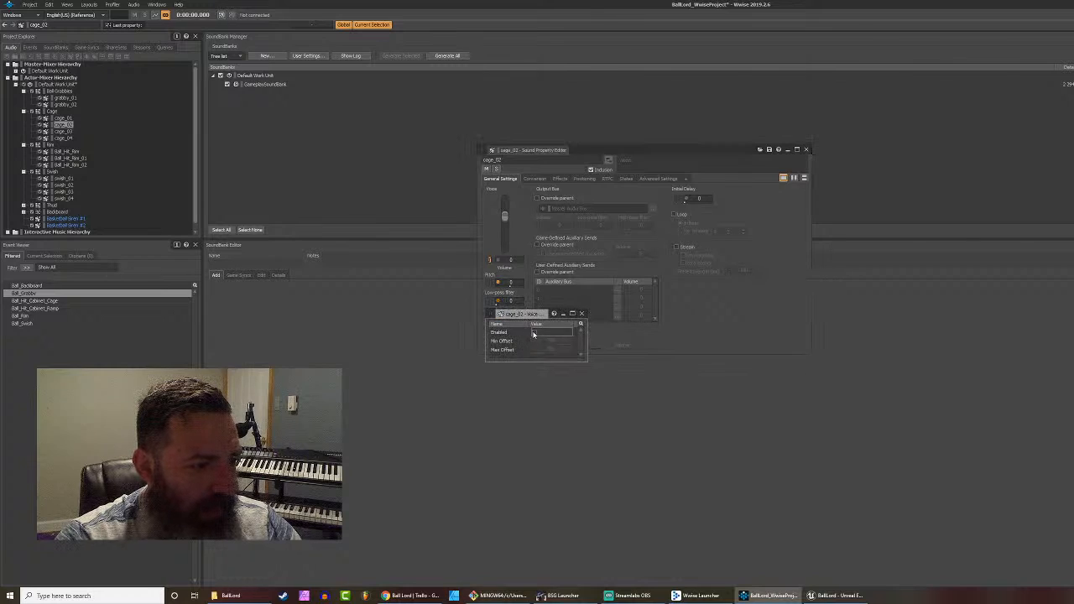
click(581, 316)
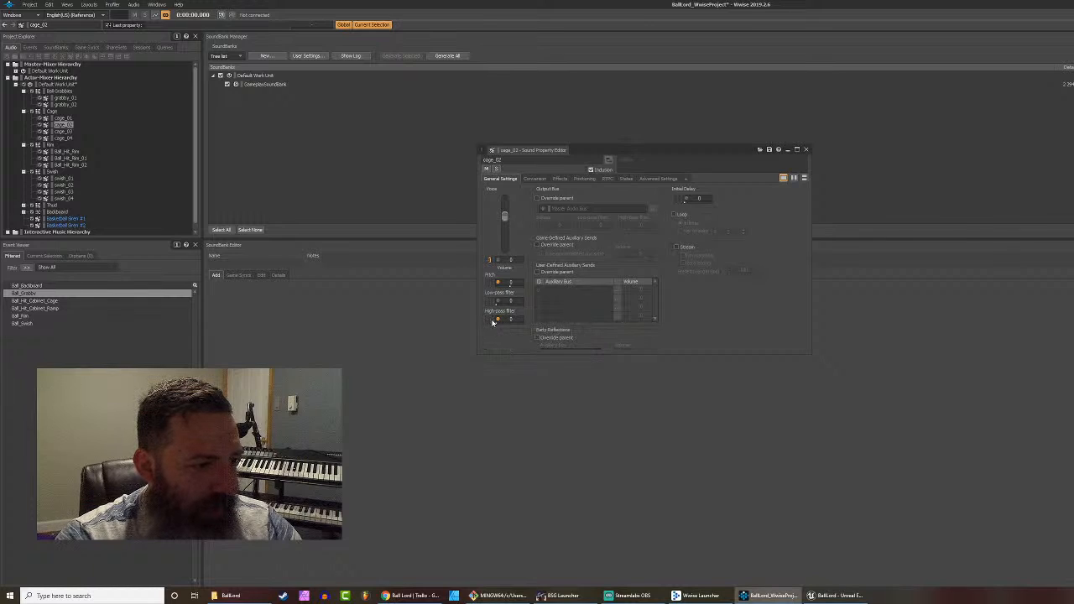
click(497, 320)
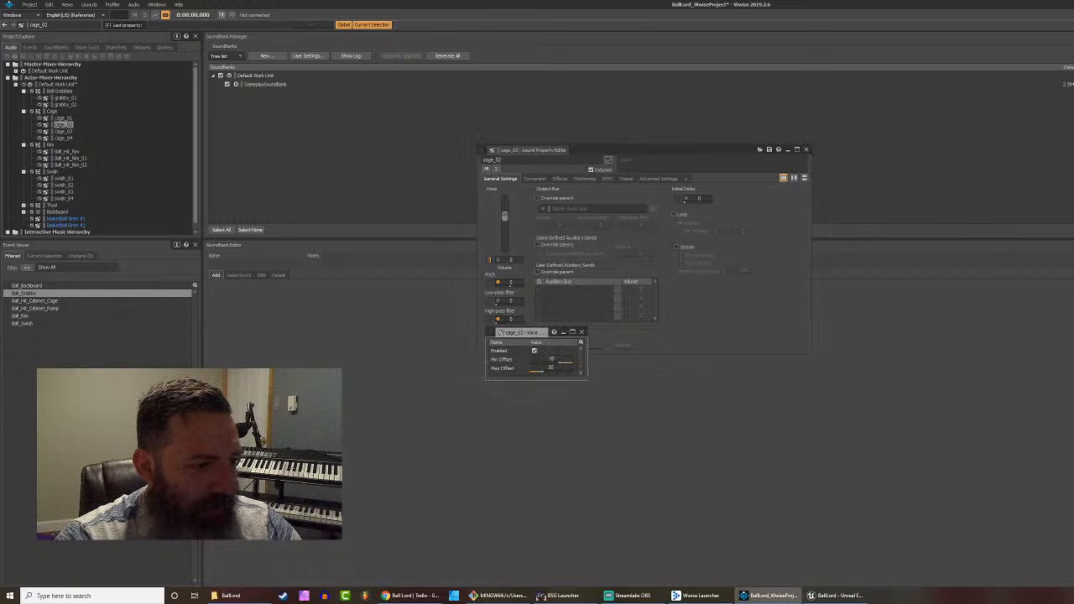
click(534, 351)
click(583, 332)
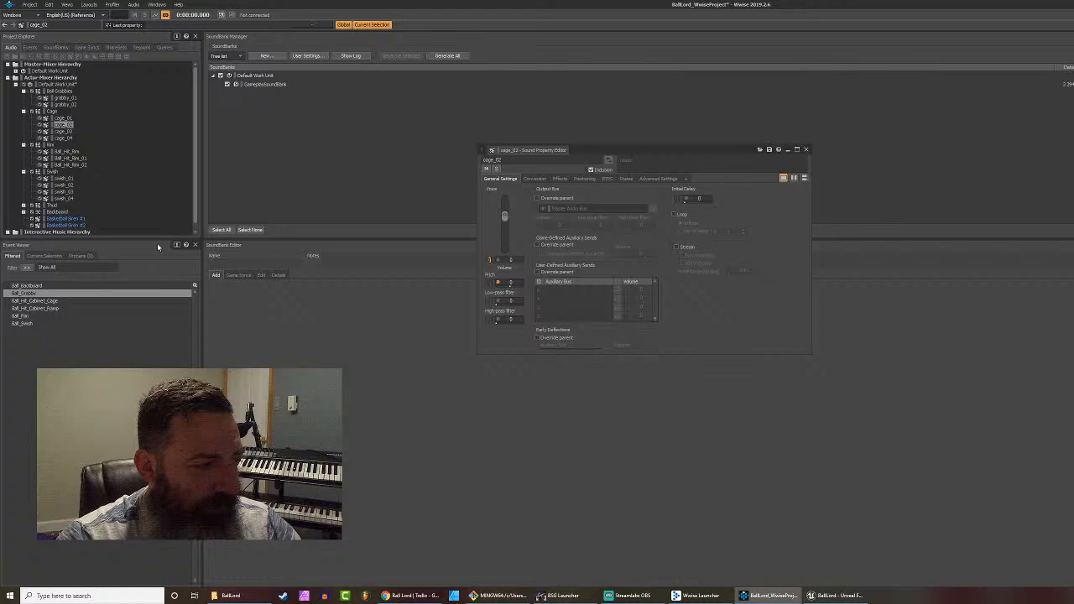
Step: Disable the low-pass and high-pass filter randomizers on cage_03
click(64, 131)
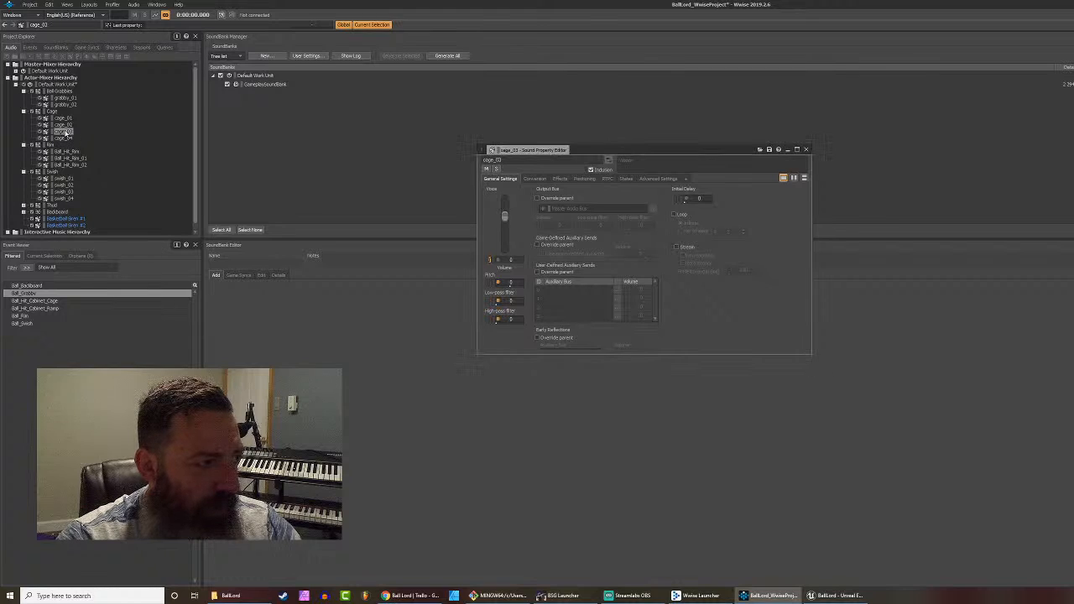
click(498, 302)
click(534, 332)
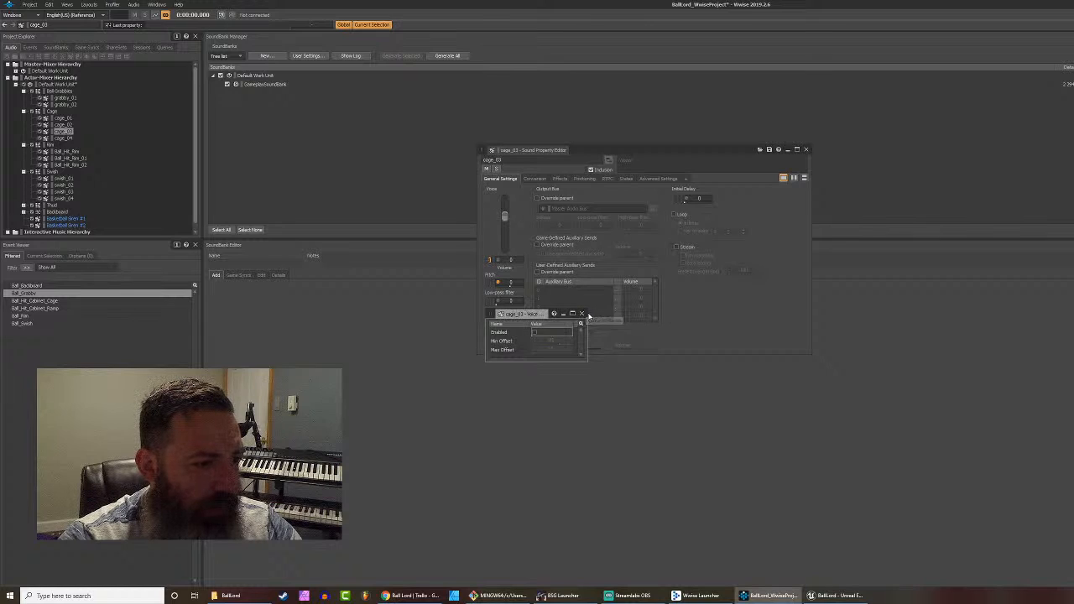
click(582, 314)
click(498, 320)
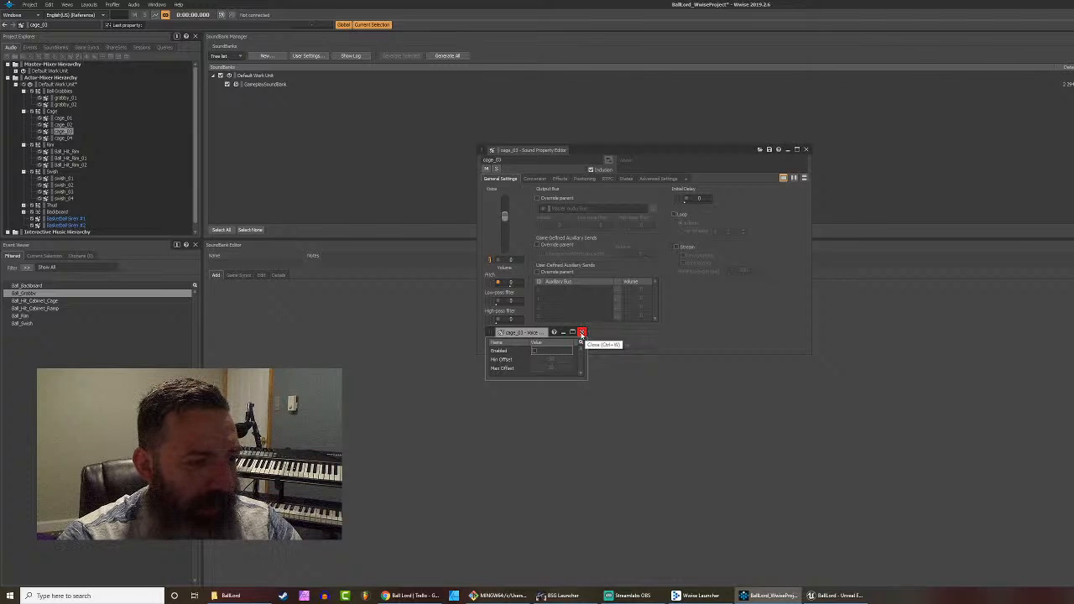
click(582, 333)
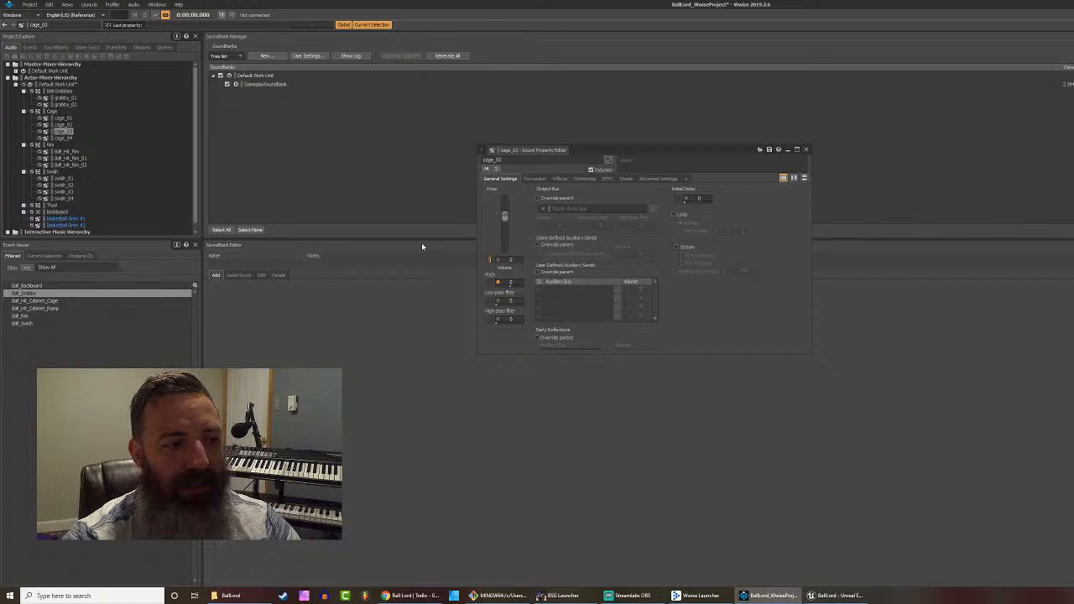
Step: Disable the low-pass and high-pass filter randomizers on cage_04
click(67, 139)
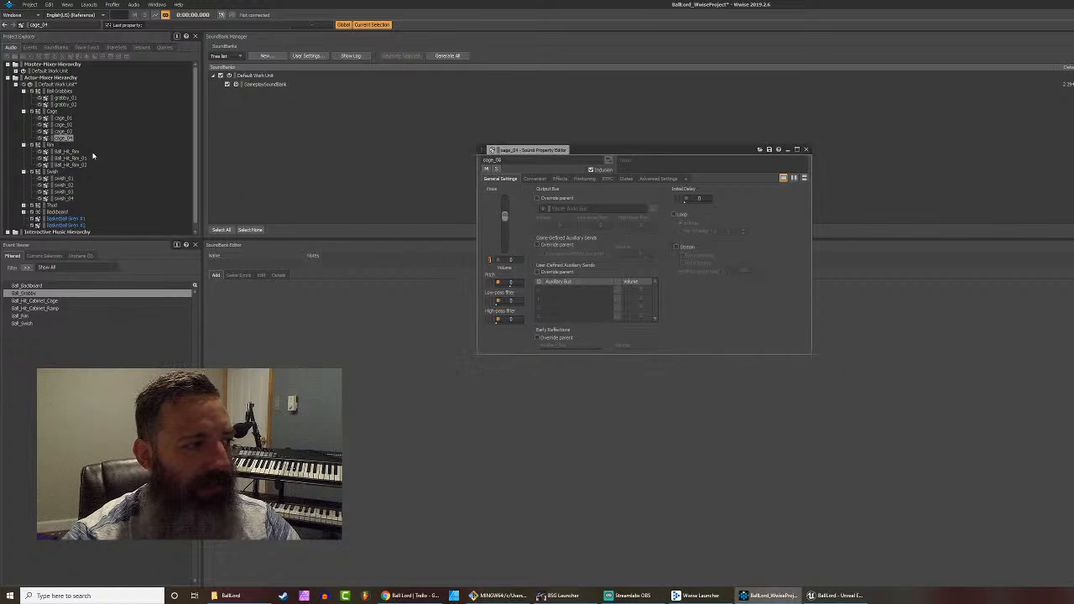
double_click(498, 301)
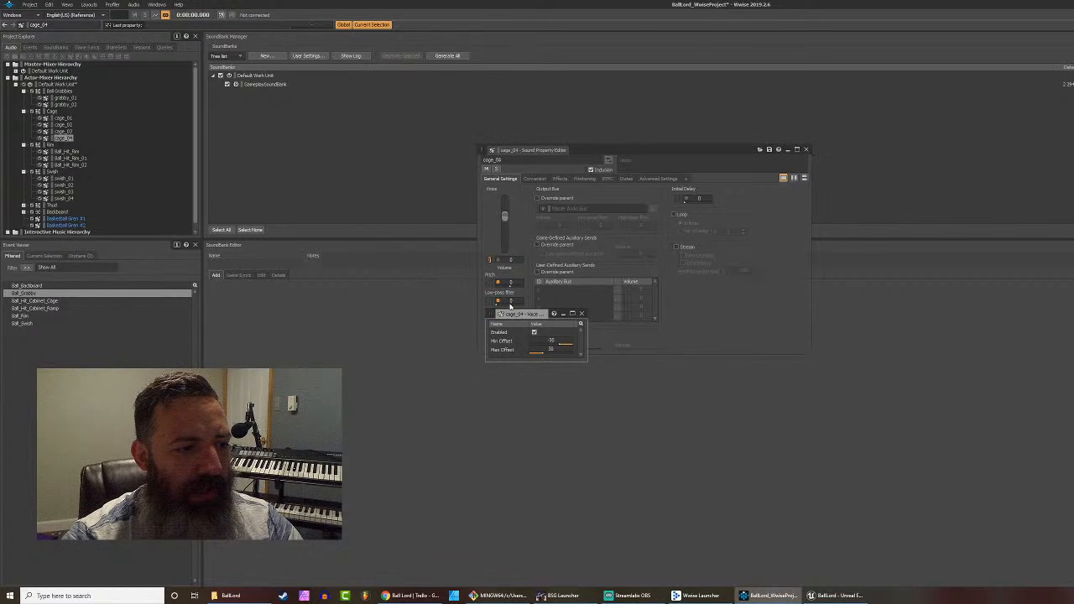
click(535, 334)
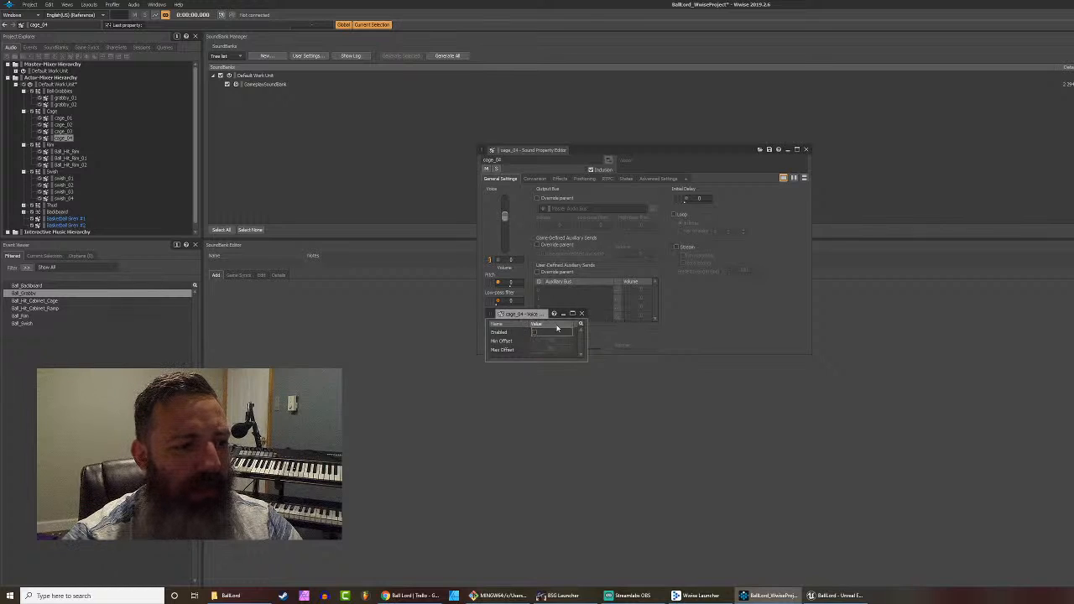
click(581, 314)
double_click(498, 320)
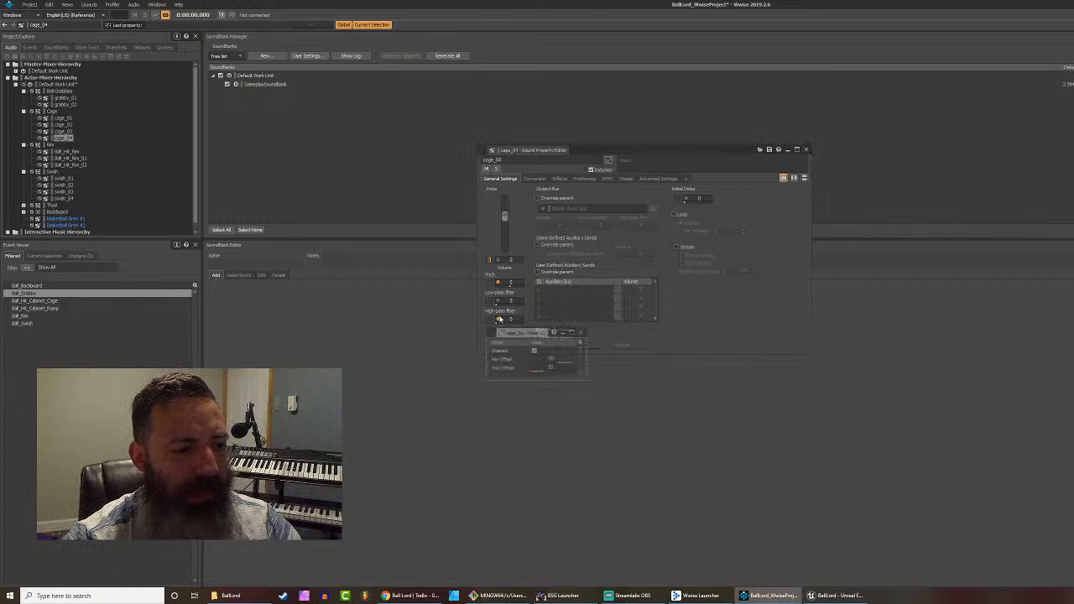
click(581, 331)
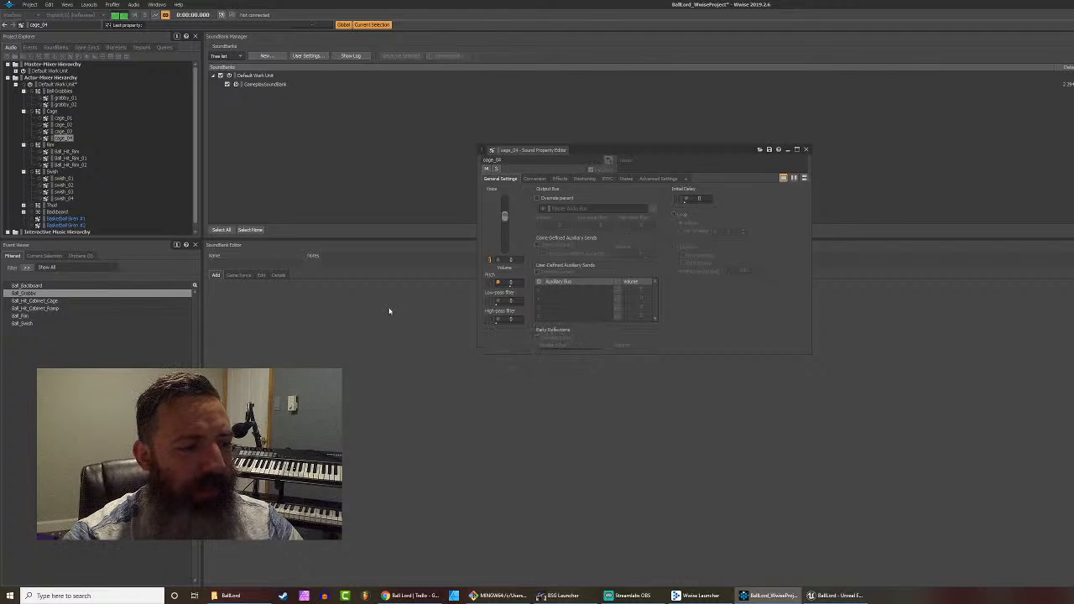
Step: Review the Cage container and its sounds, and turn off the container's option to avoid repeating the last sound played, with Global scope
click(53, 112)
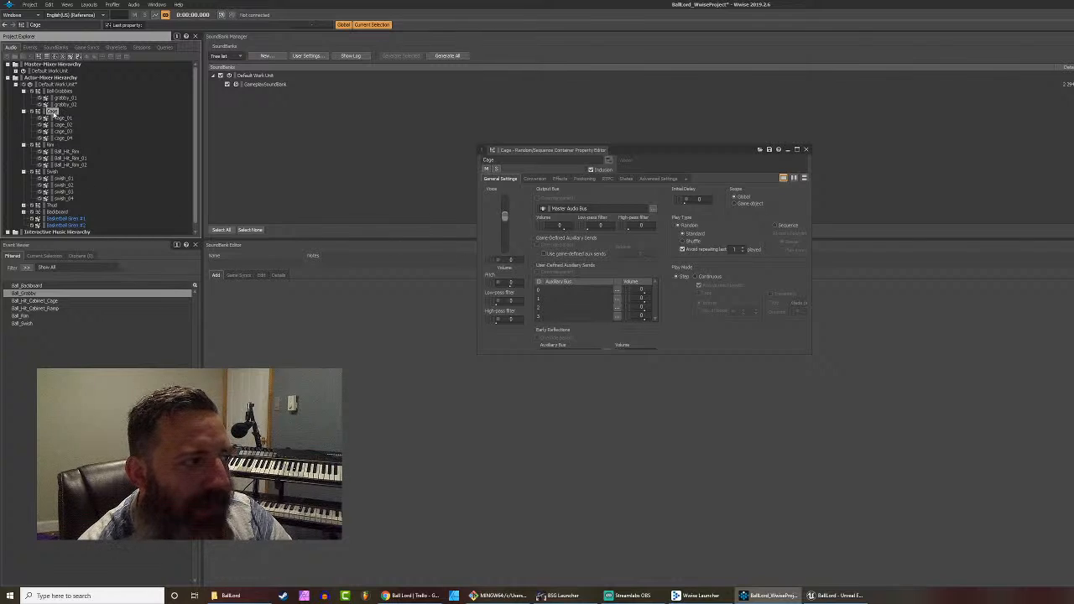
click(62, 125)
click(64, 138)
click(63, 131)
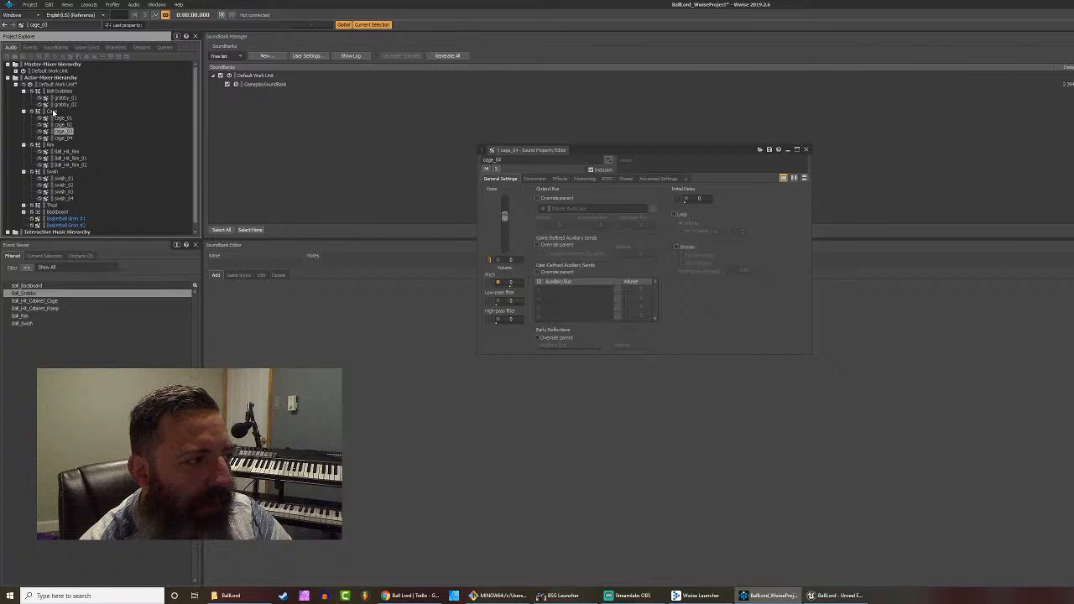
click(53, 112)
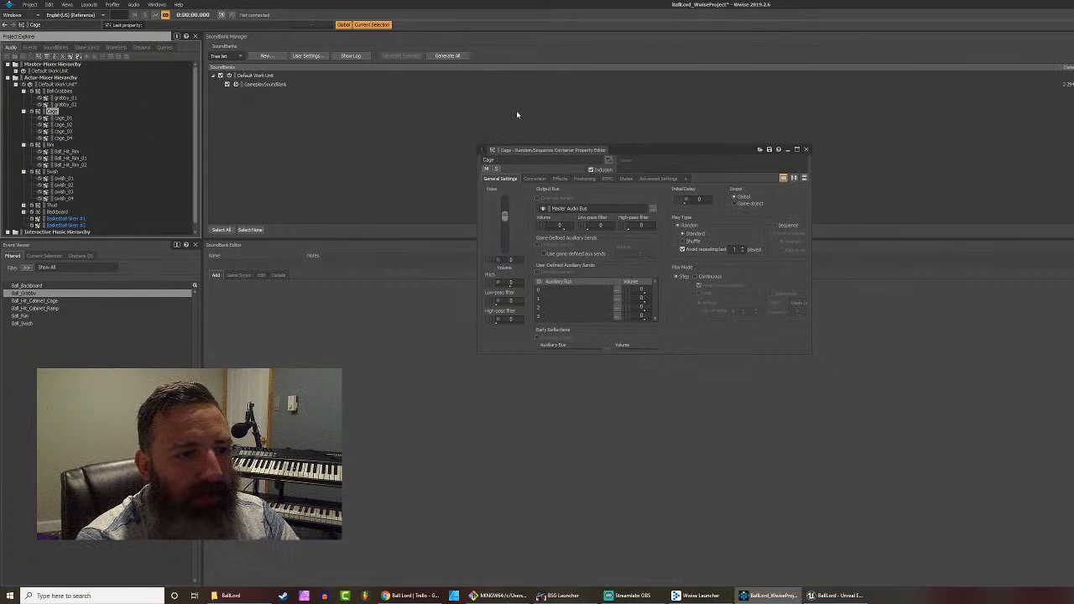
click(734, 205)
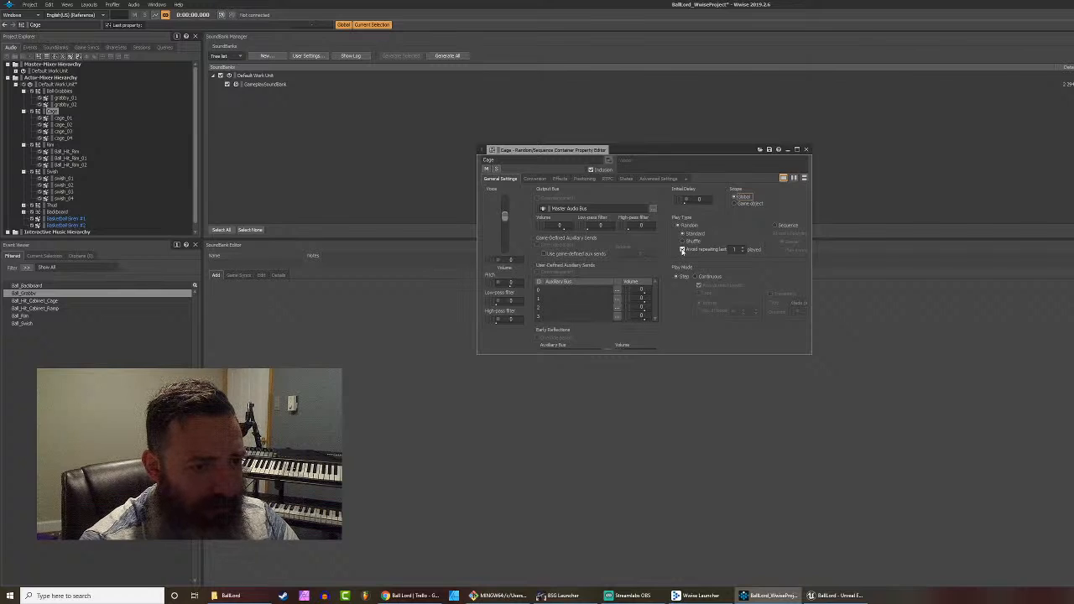
click(683, 250)
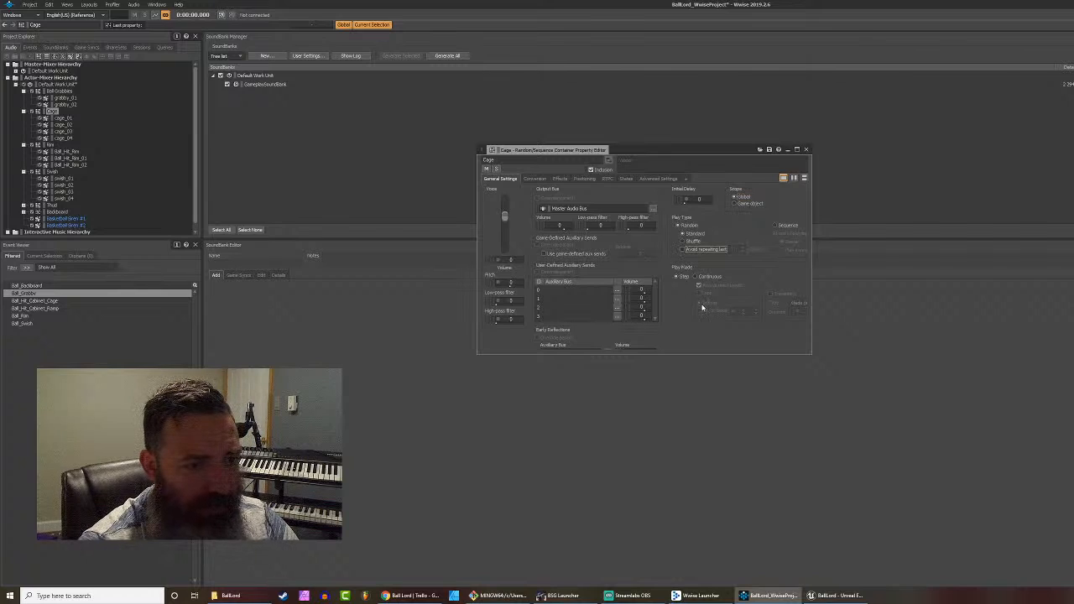
Step: Try the Cage container in Continuous play mode, audition it, and return the play mode to Step
click(696, 277)
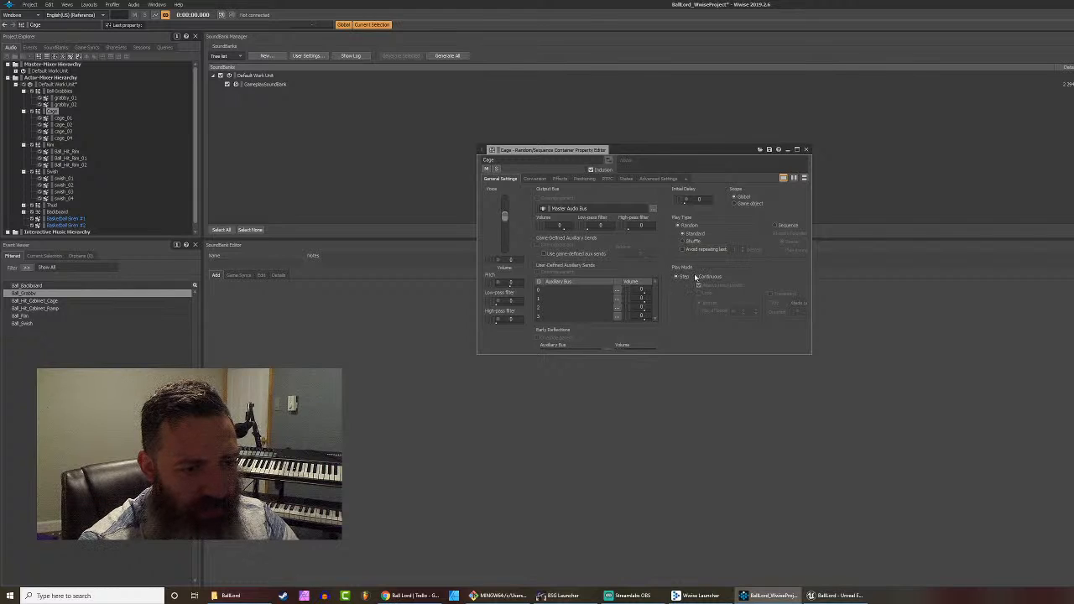
key(space)
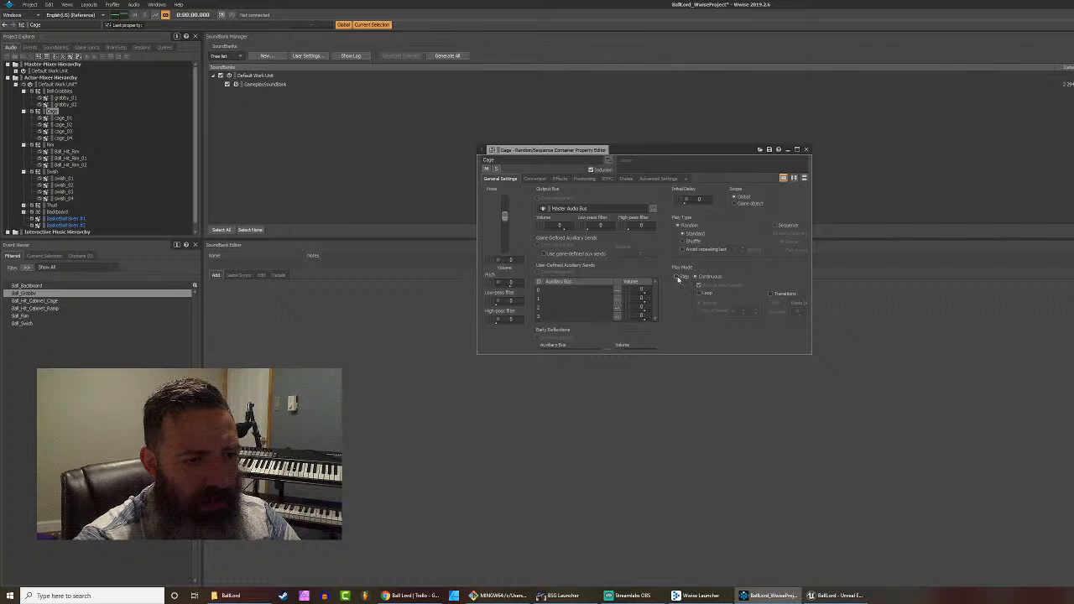
click(680, 277)
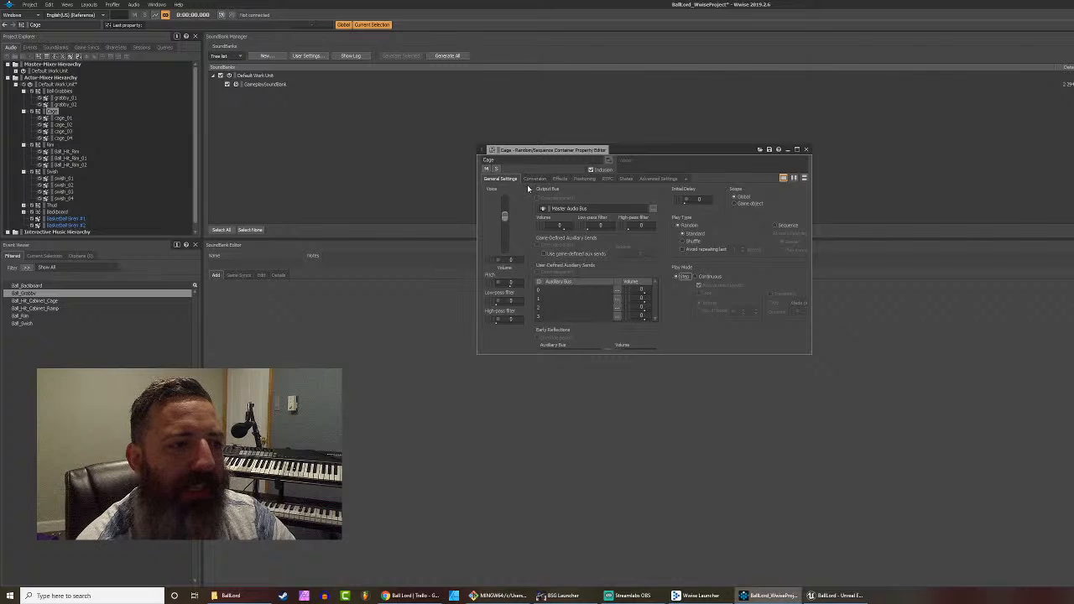
Step: Try loudness normalization in the Cage container's conversion settings and switch it off again
click(533, 181)
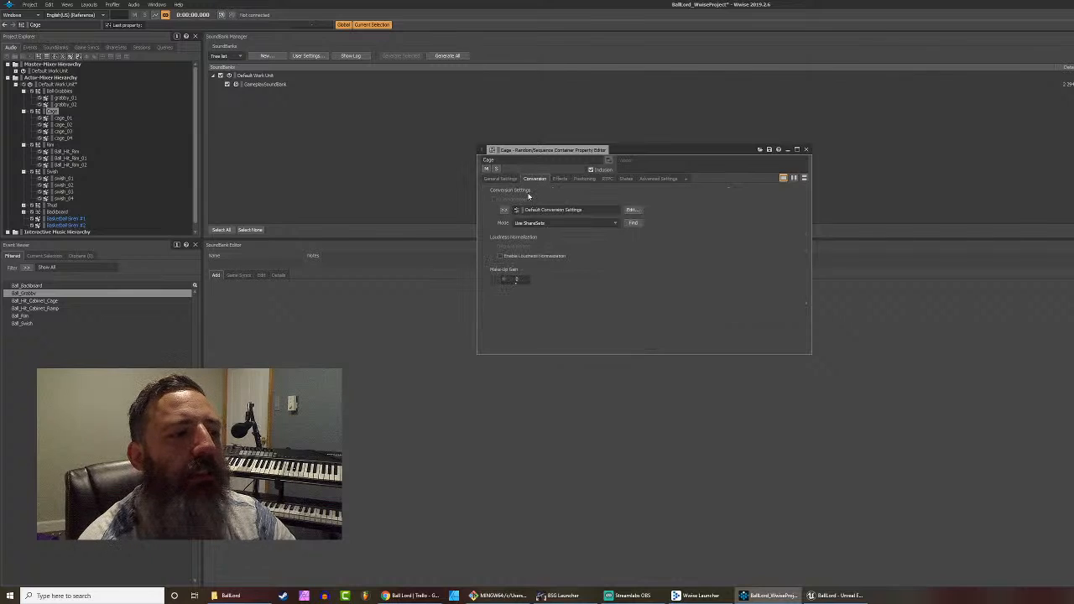
click(499, 255)
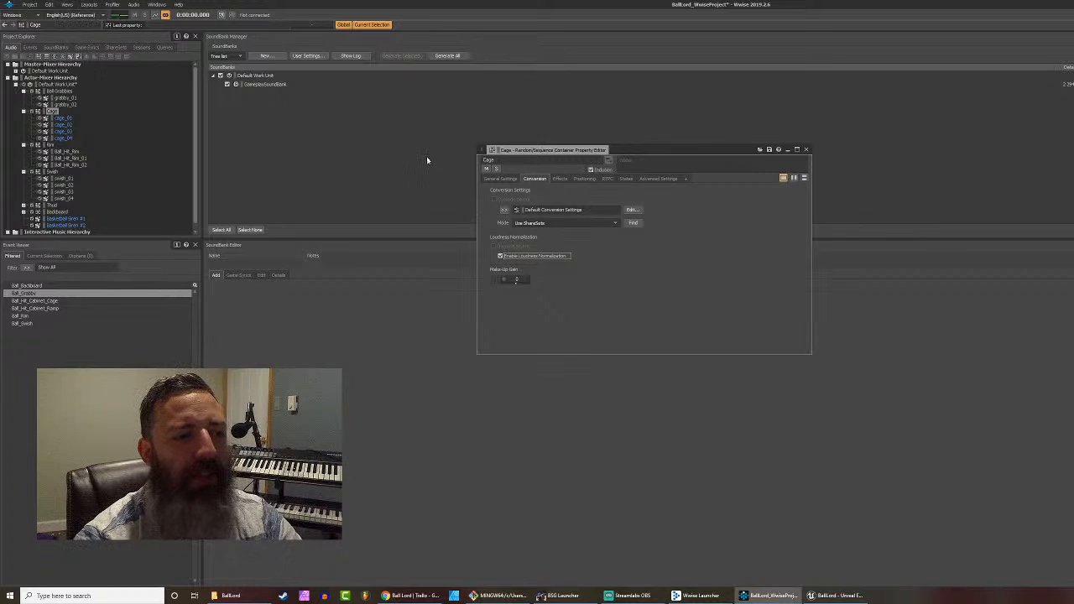
click(501, 256)
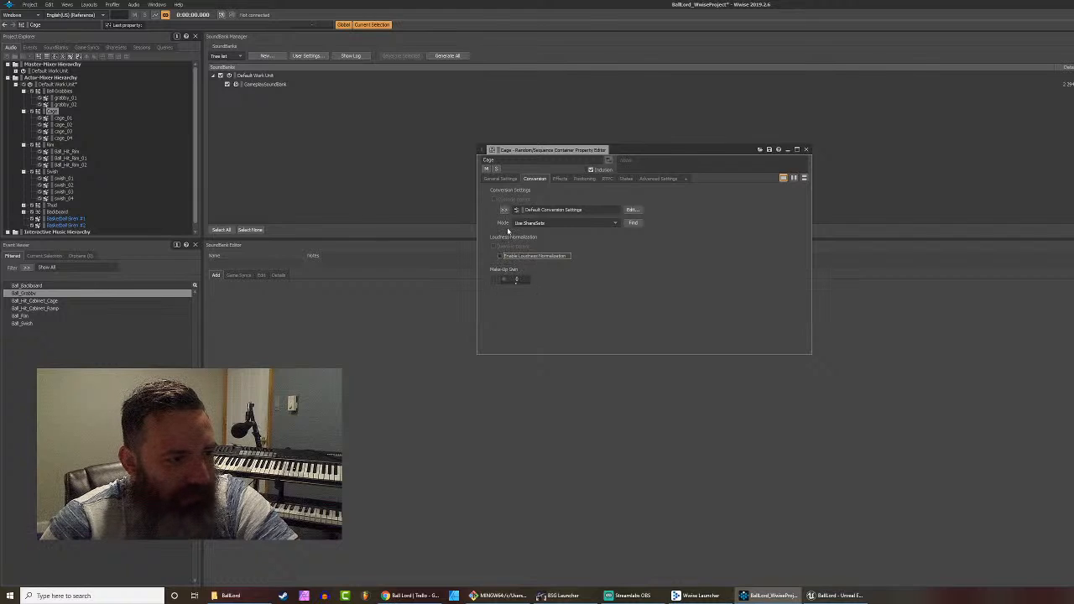
Step: Examine the Cage container's conversion mode and ShareSet choices, and review the details of Default Conversion Settings
click(560, 223)
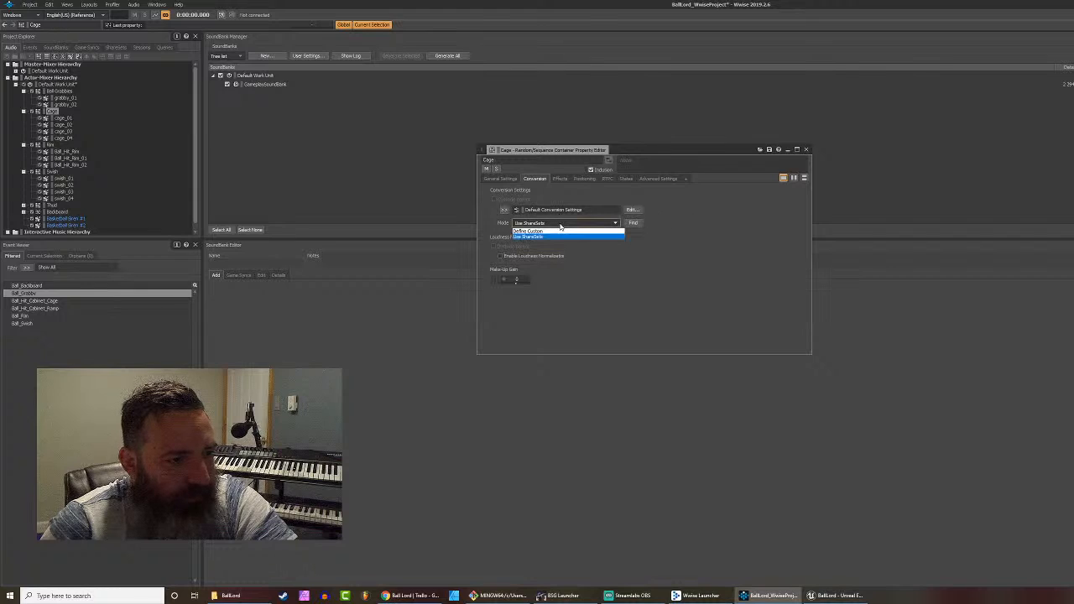
click(490, 219)
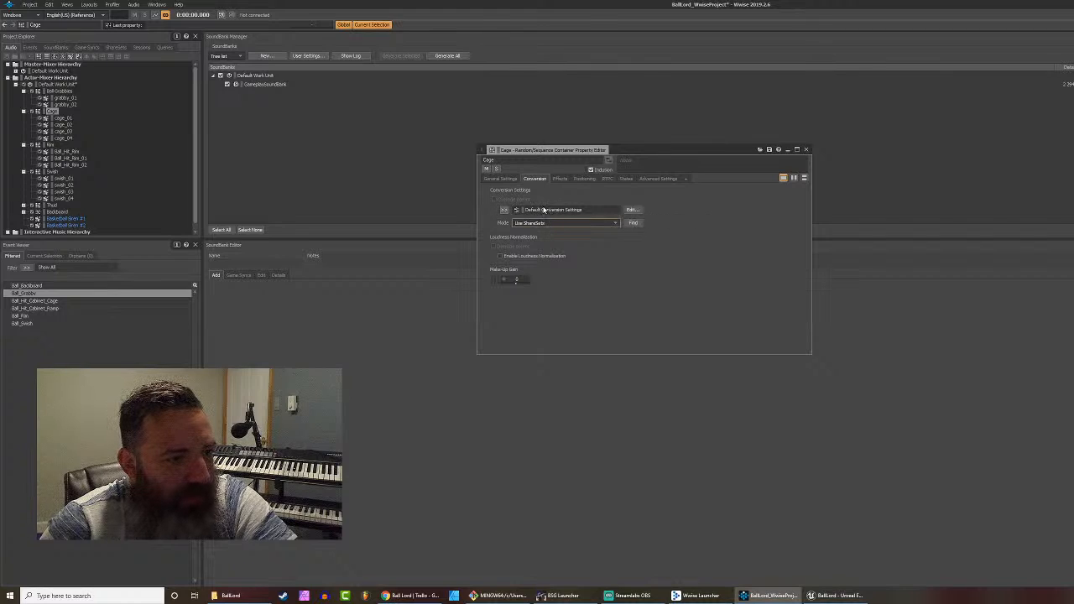
click(505, 211)
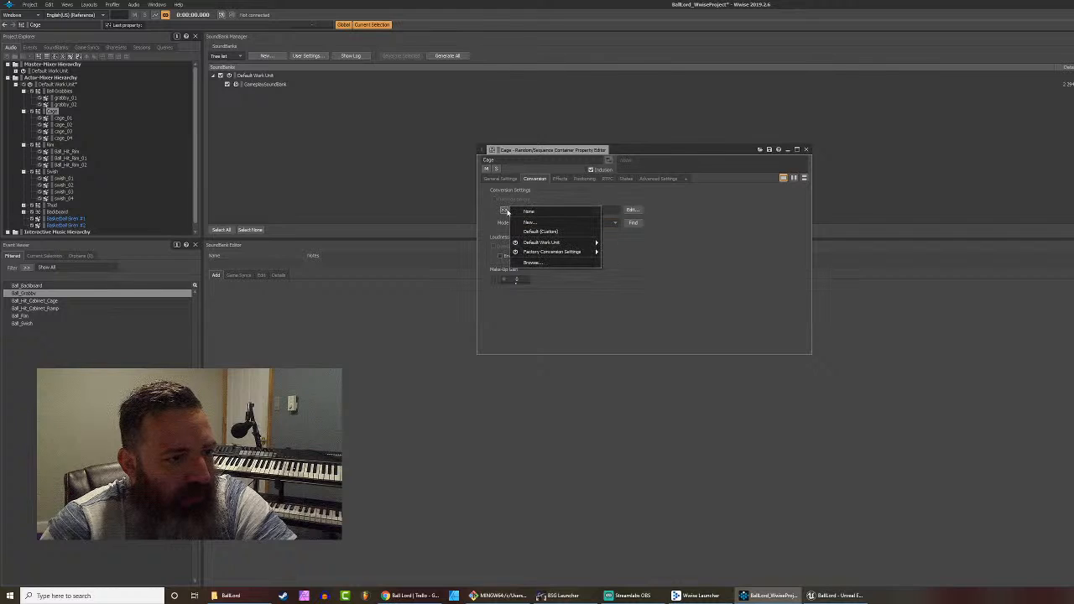
click(541, 231)
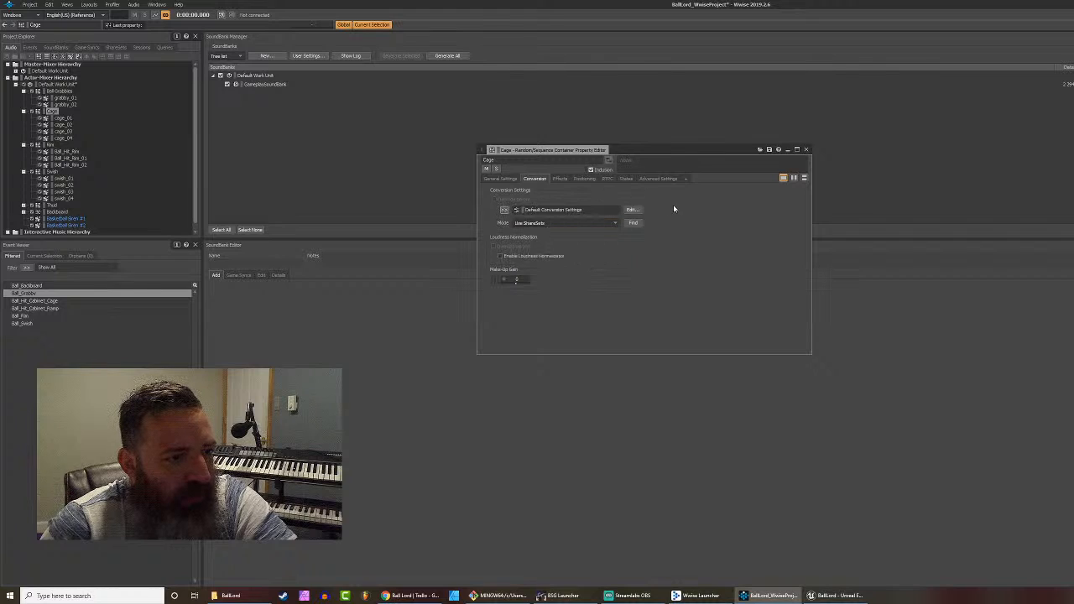
click(632, 210)
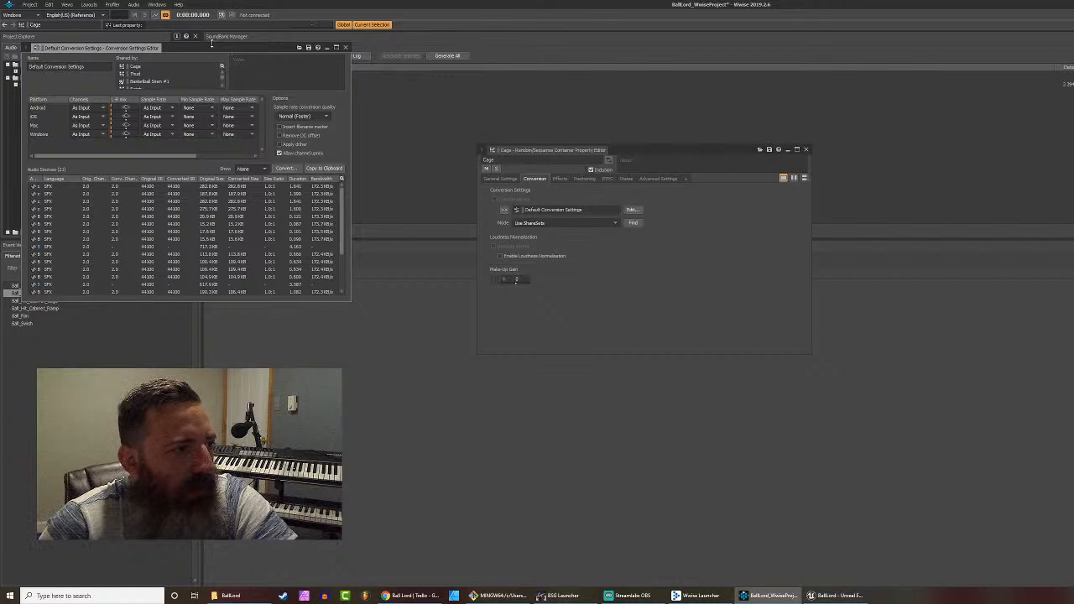
drag(210, 46, 777, 161)
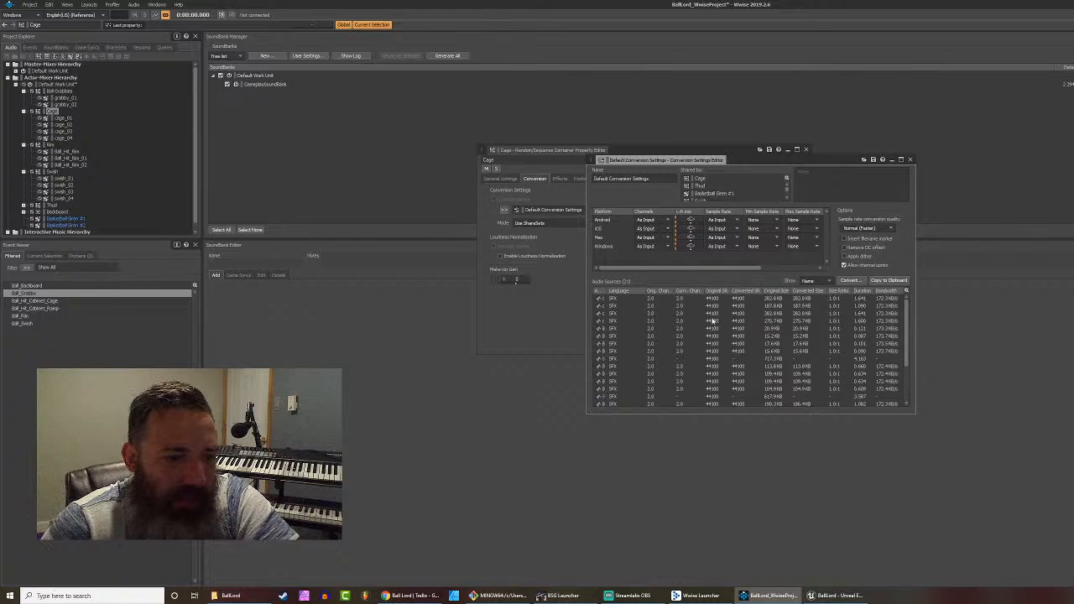
click(912, 160)
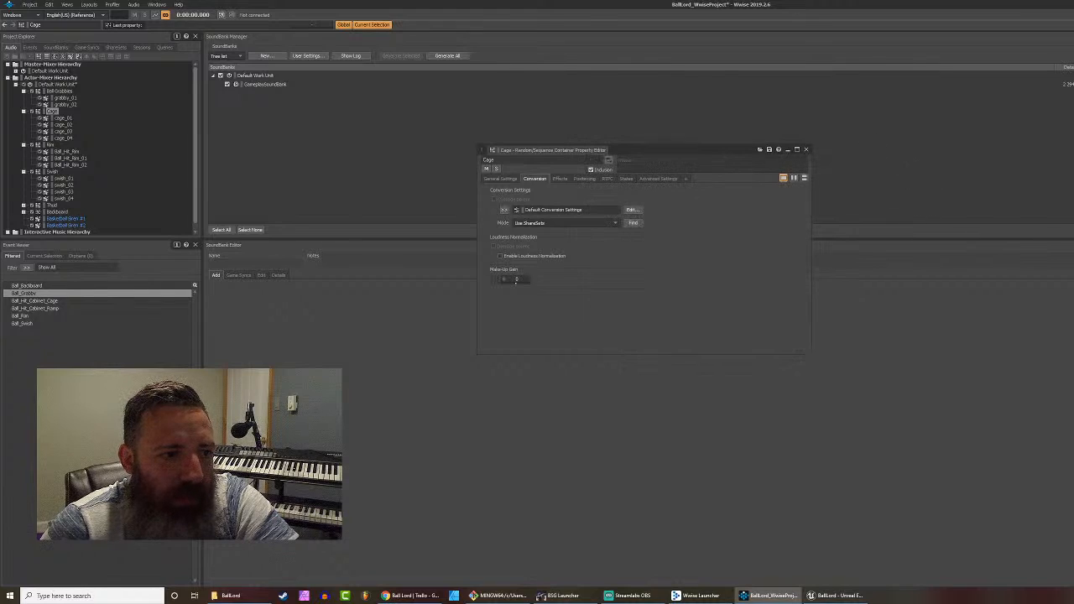
Step: Enable rendering for the Cage container's Wwise Compressor, Wwise Peak Limiter and Wwise Parametric EQ effects
click(559, 179)
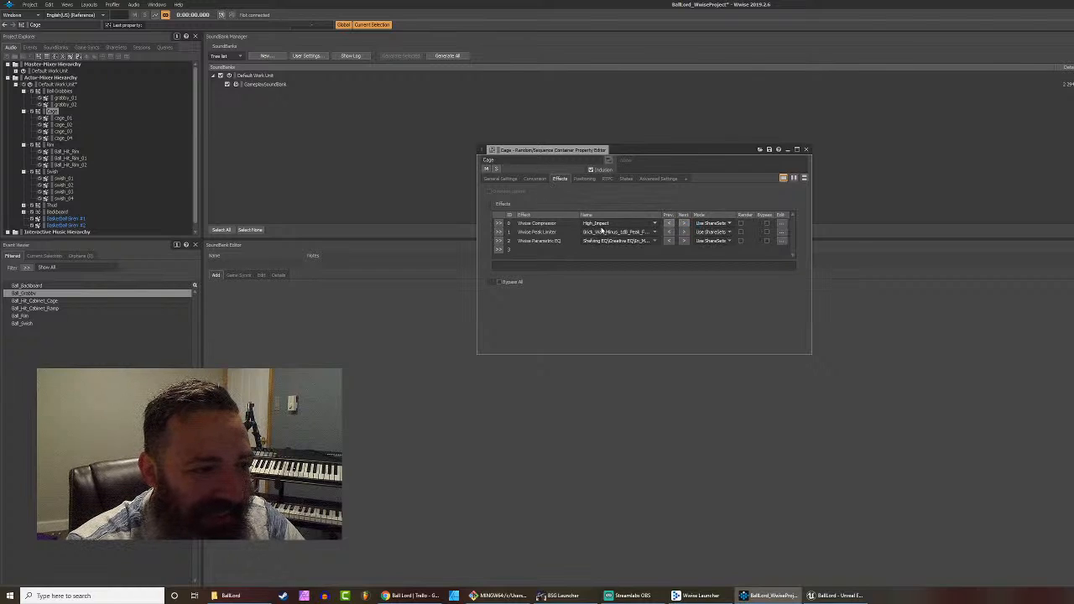
click(740, 223)
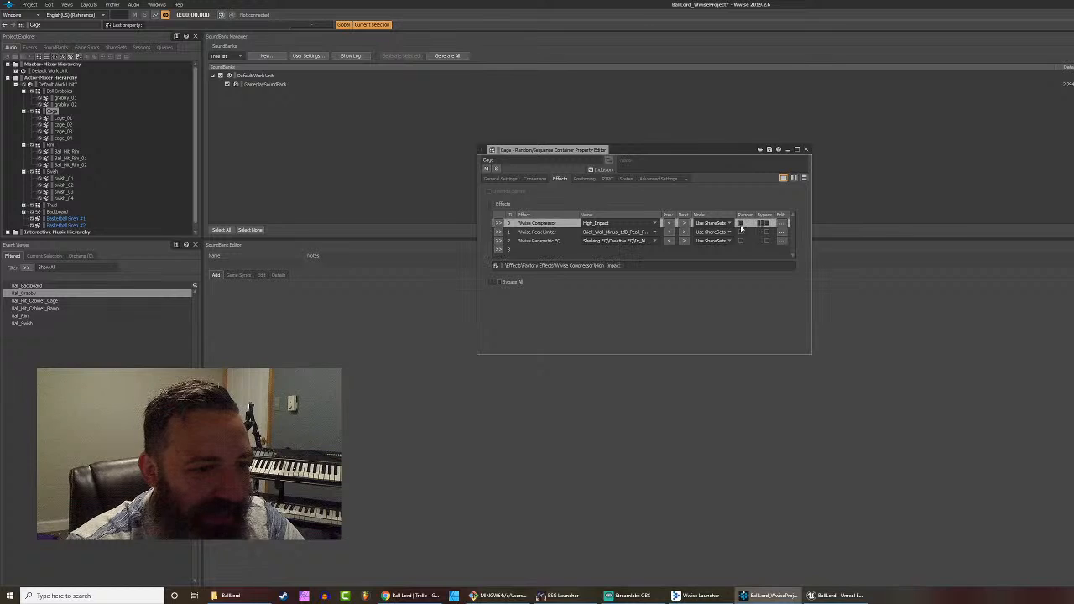
click(740, 232)
click(740, 241)
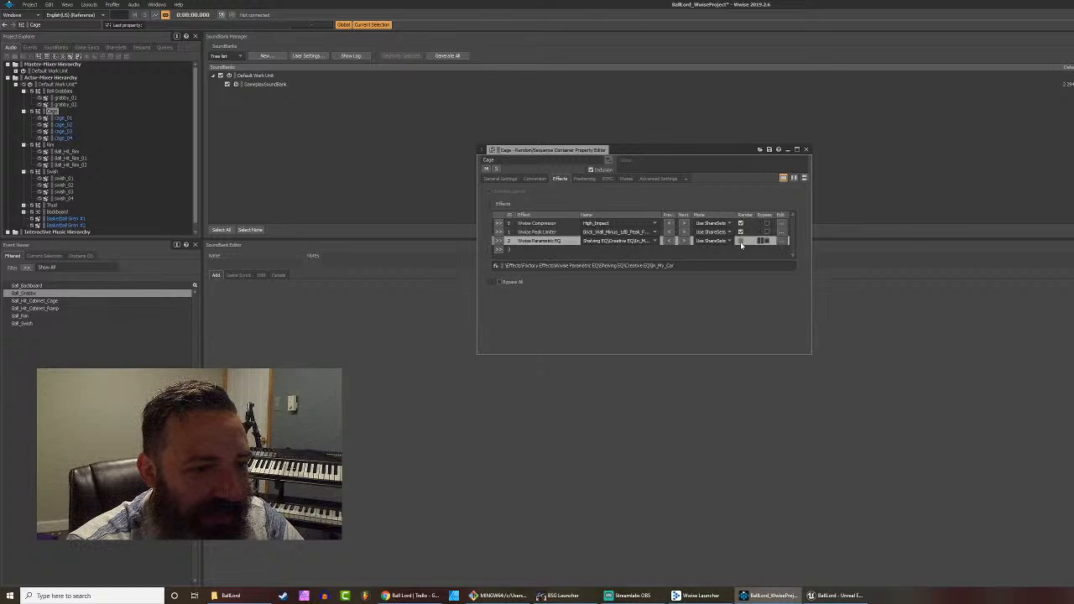
Step: Audition the Cage container several times with its effects set to render
click(392, 164)
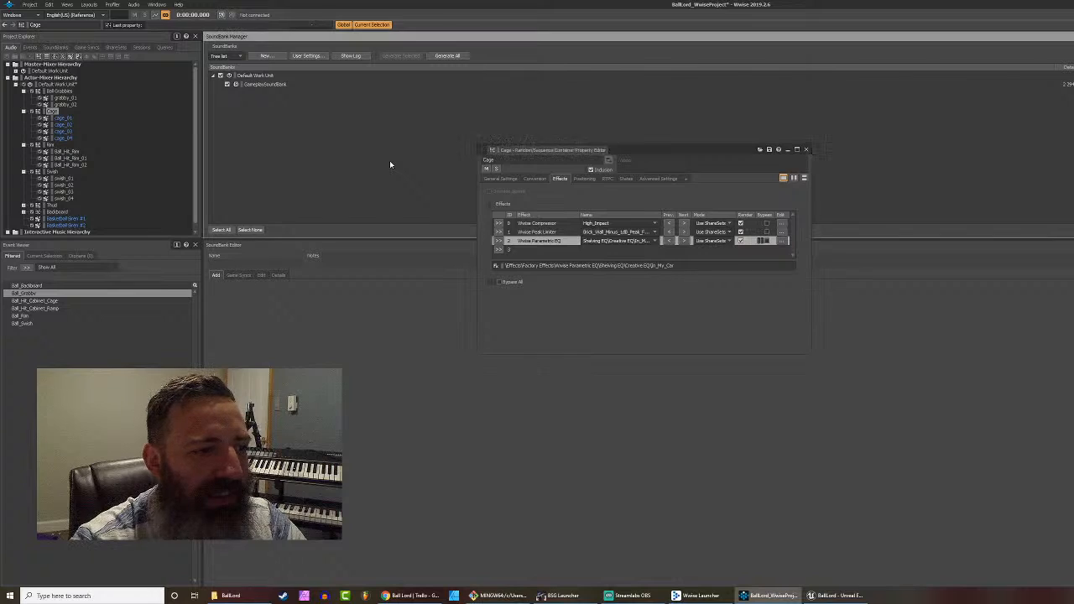
click(53, 113)
key(space)
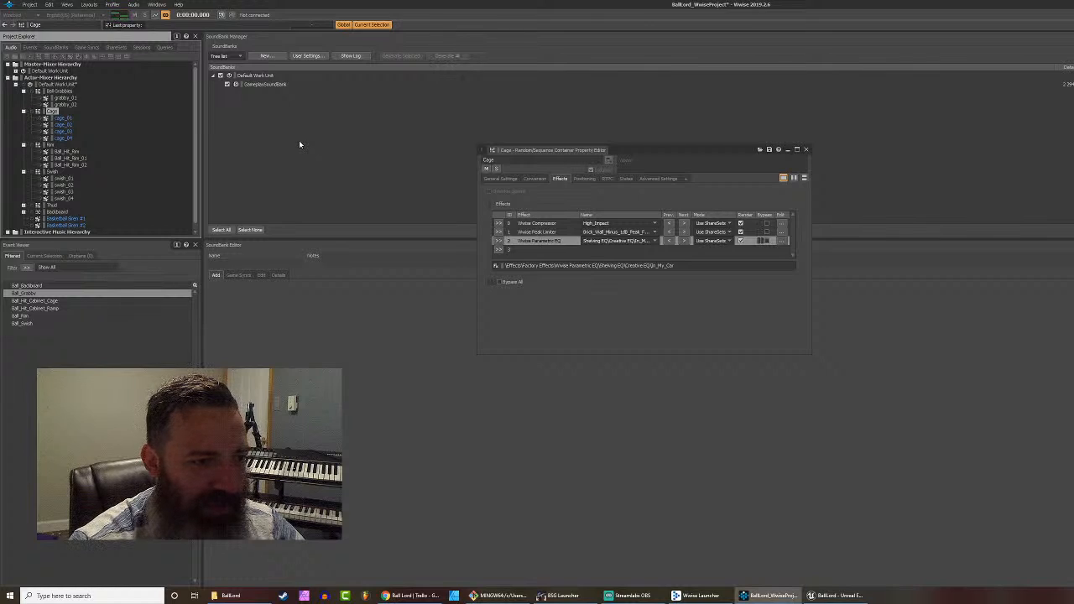
key(space)
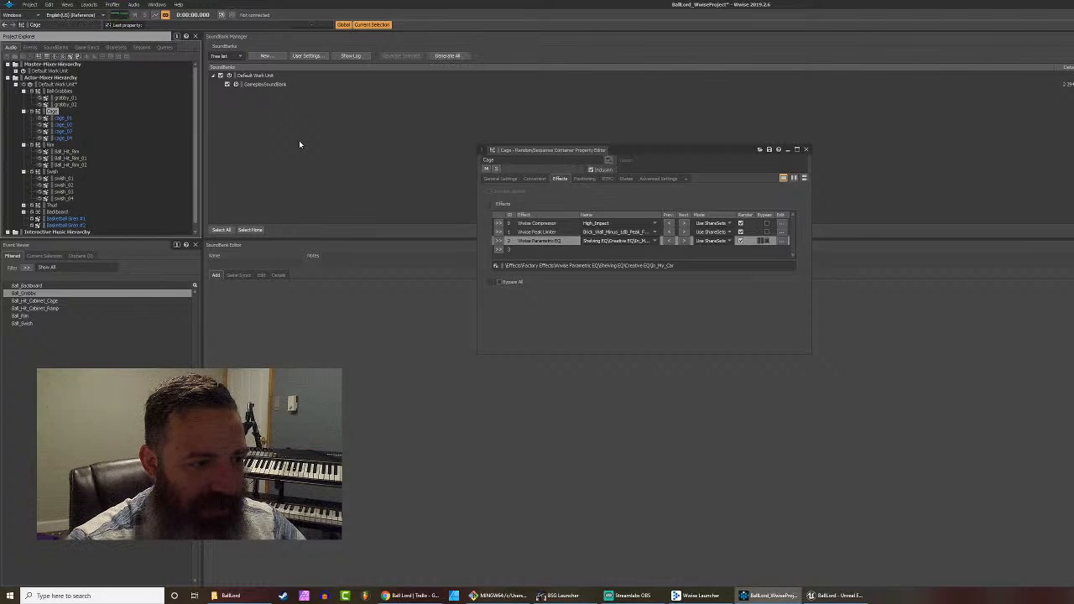
key(space)
key(space)
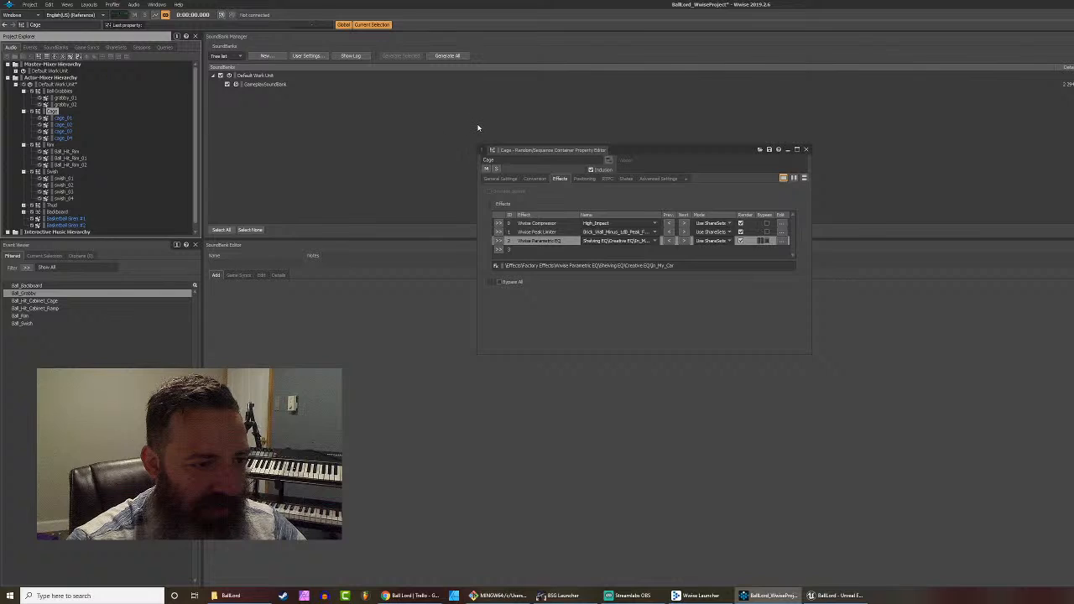
key(space)
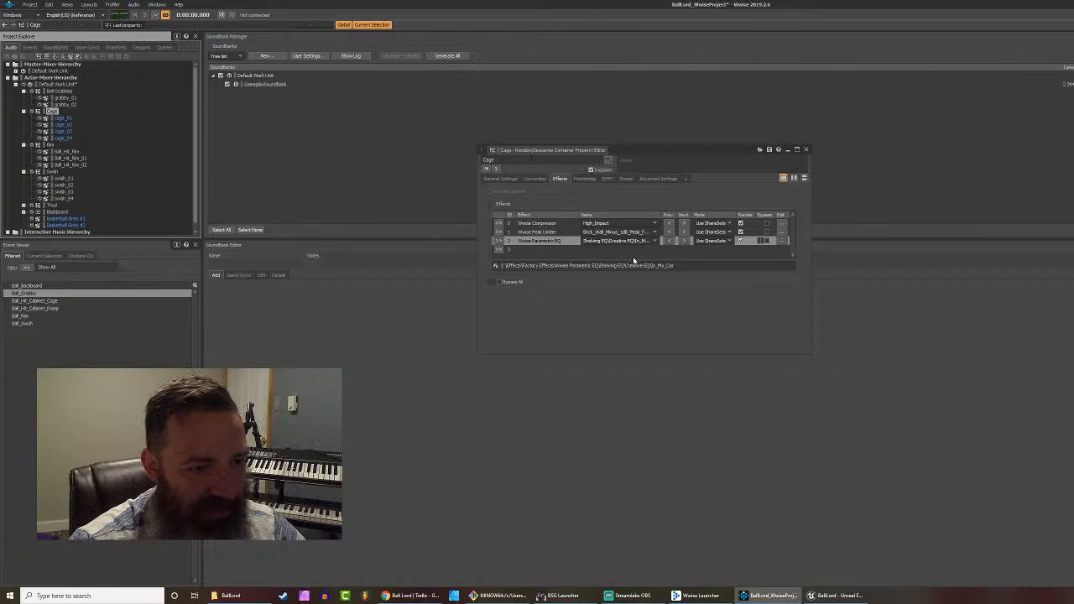
click(764, 241)
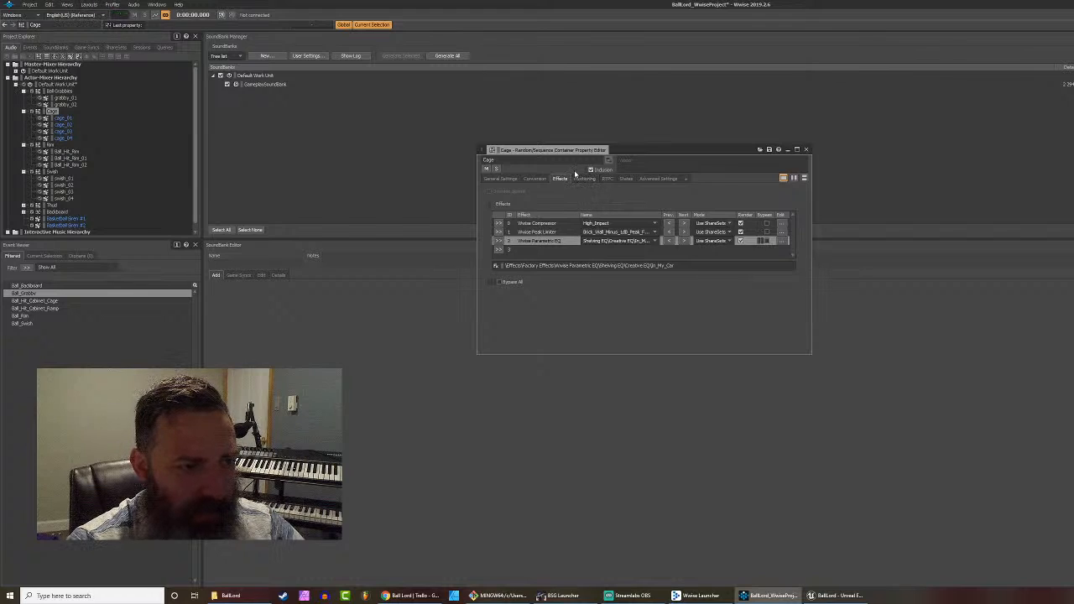
Step: Examine the Cage container's positioning options, switching listener relative routing off and on again, and check its RTPC and state settings
click(584, 180)
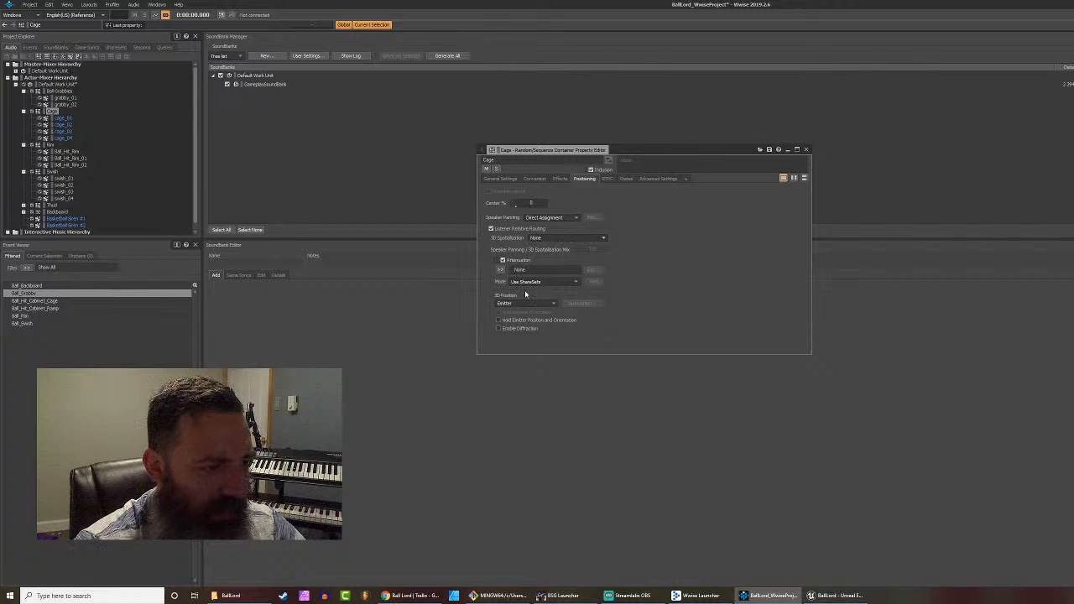
click(553, 306)
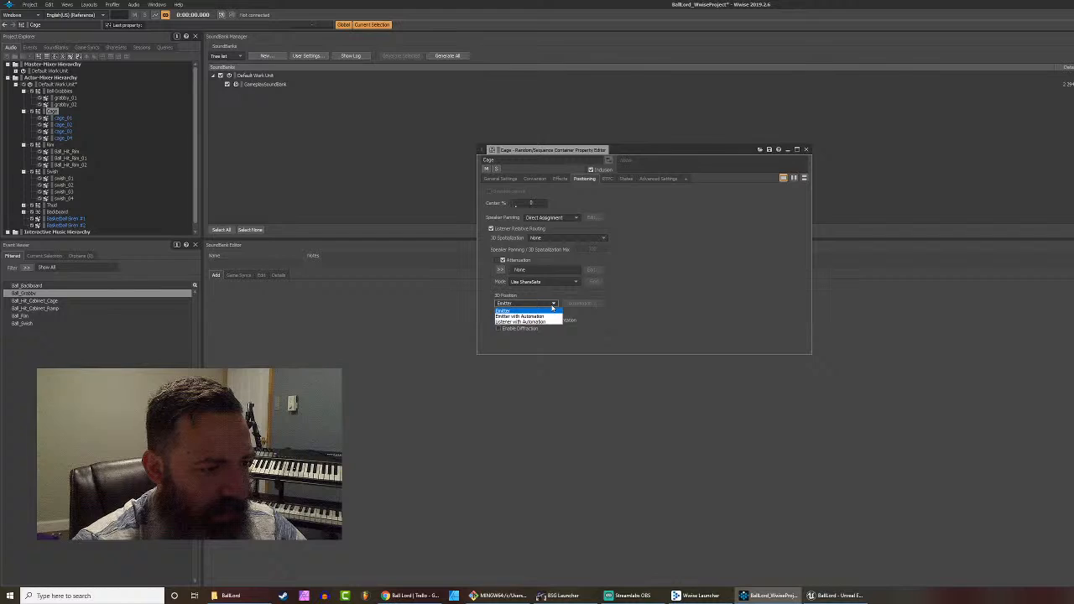
click(553, 308)
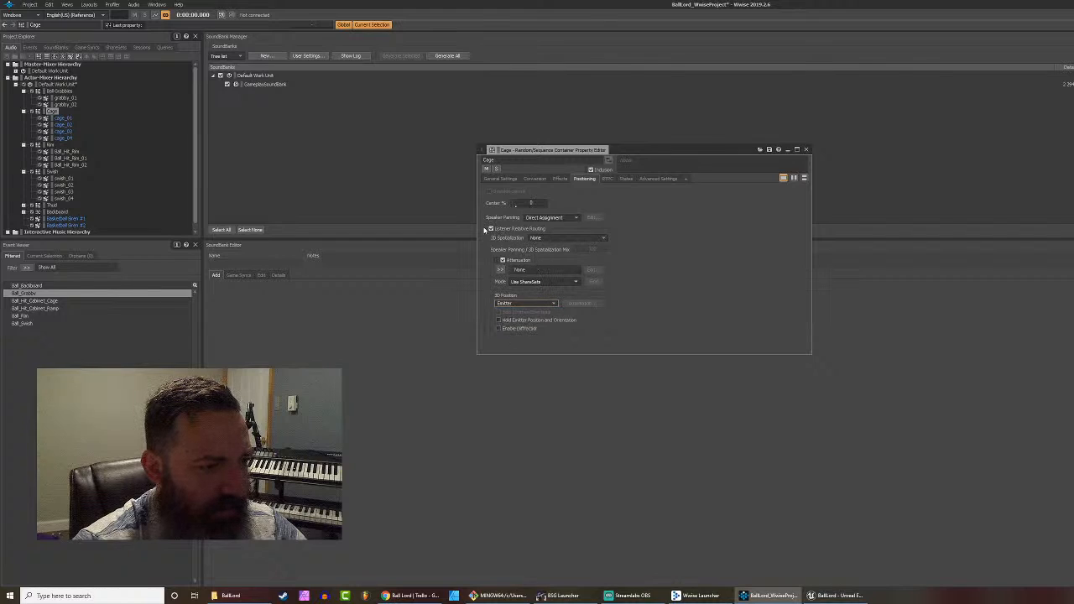
click(494, 230)
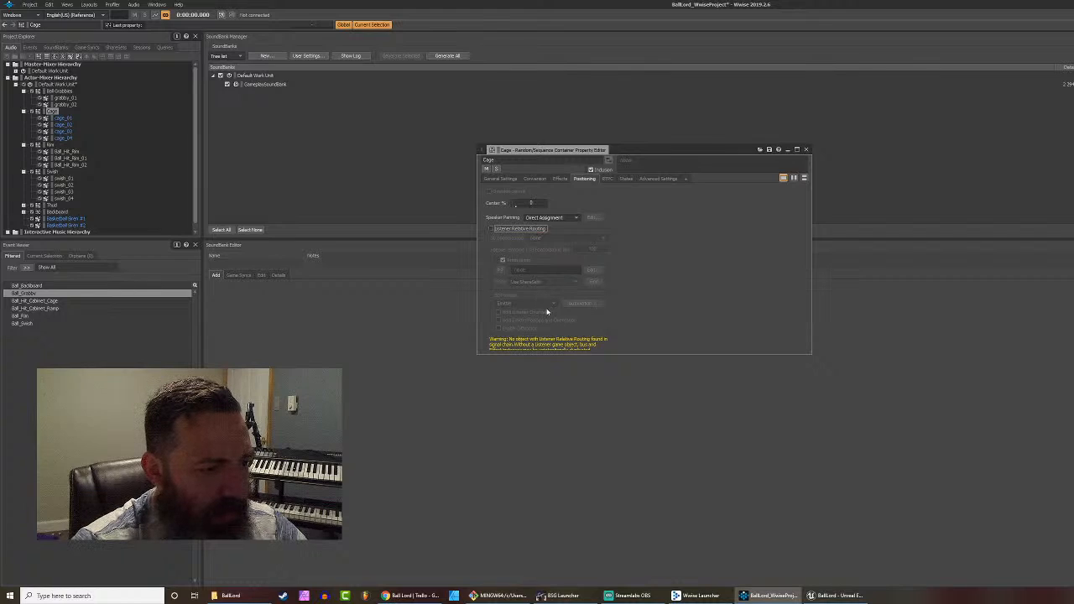
click(491, 228)
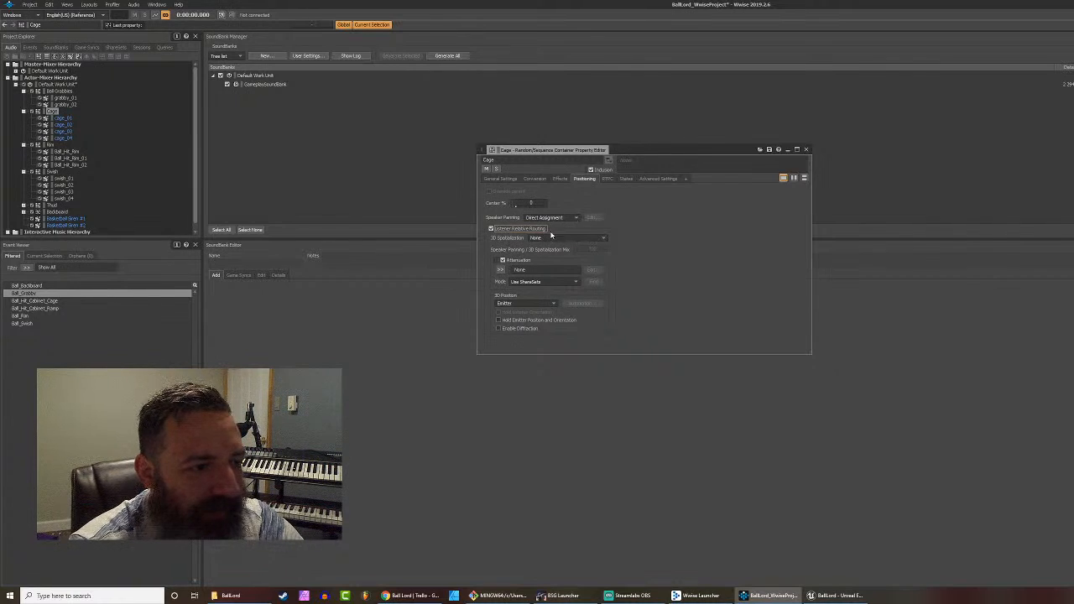
click(562, 239)
click(682, 235)
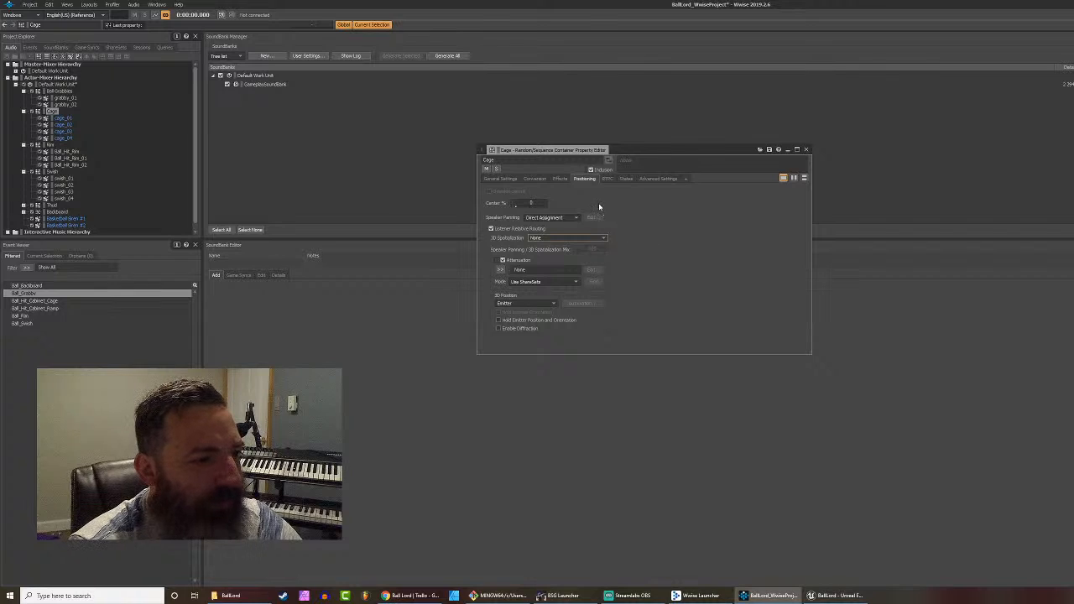
click(609, 179)
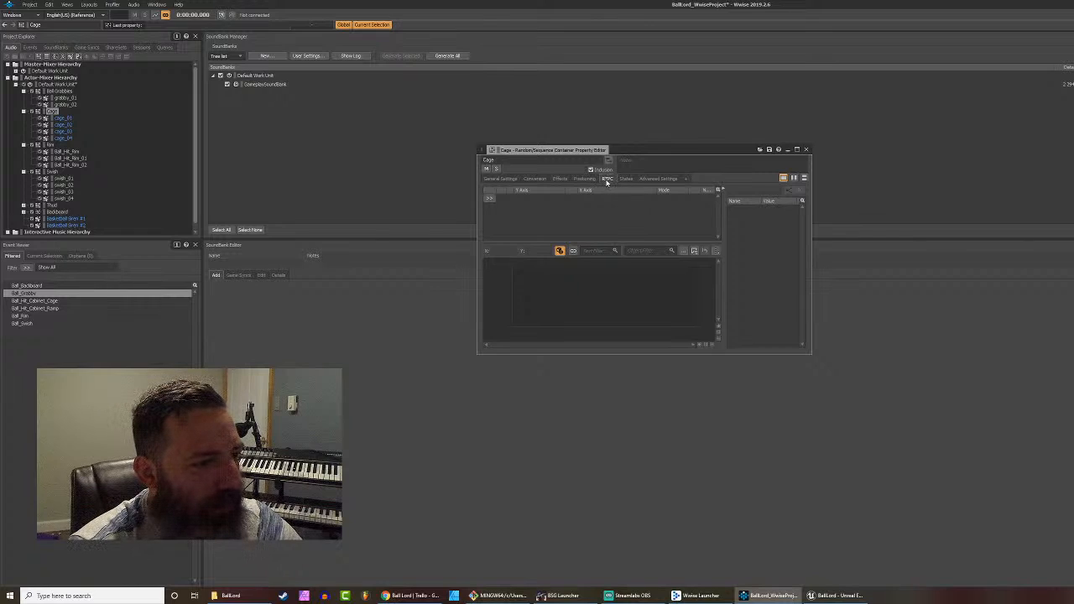
click(624, 180)
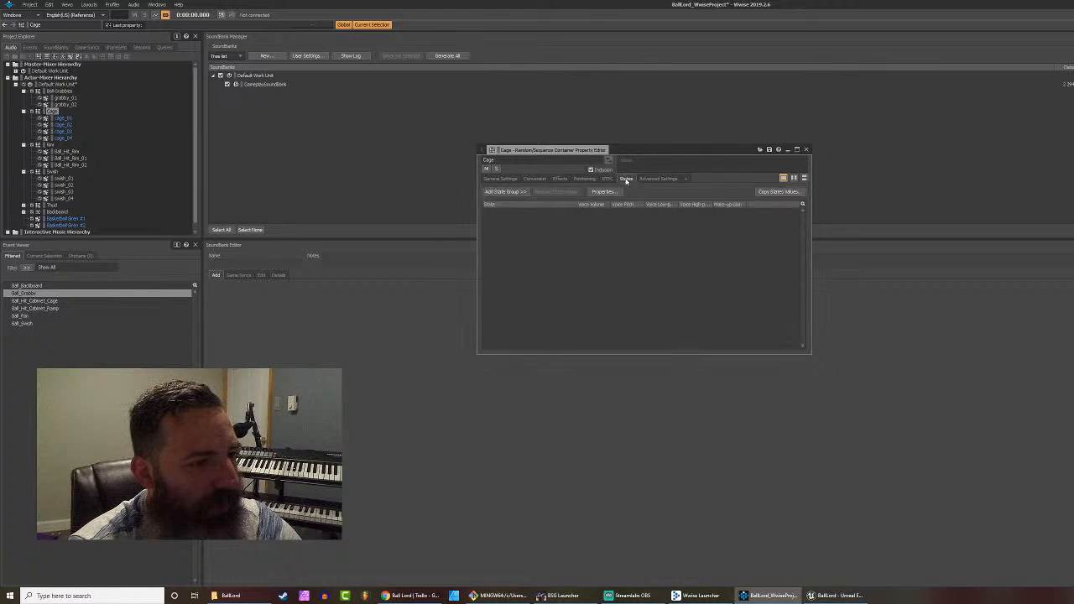
Step: Enable the Cage container's sound instance limit and keep its virtual voice behavior at Continue to play
click(654, 179)
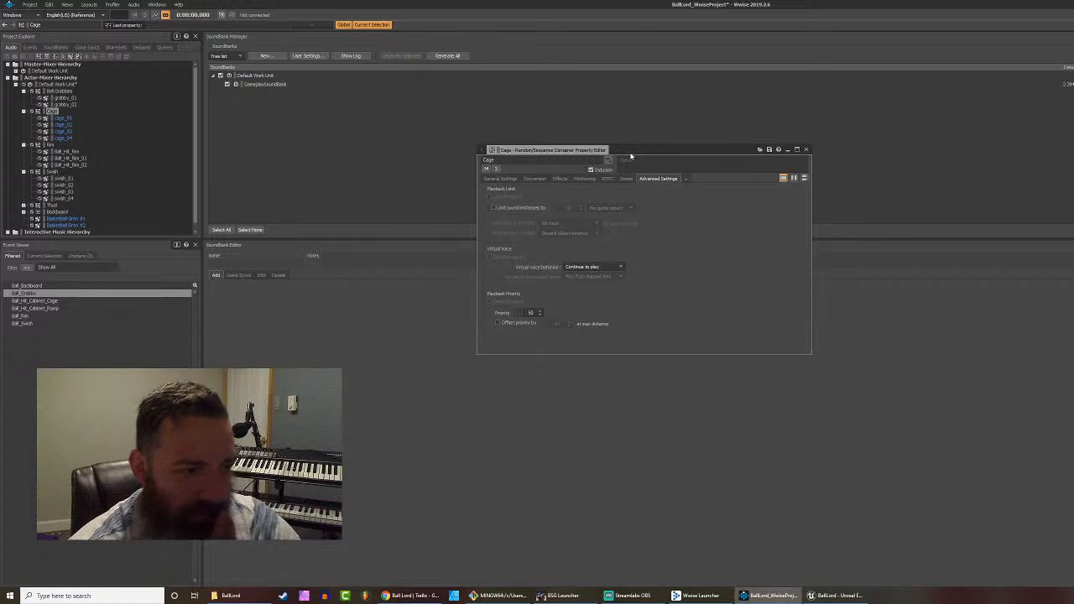
click(493, 207)
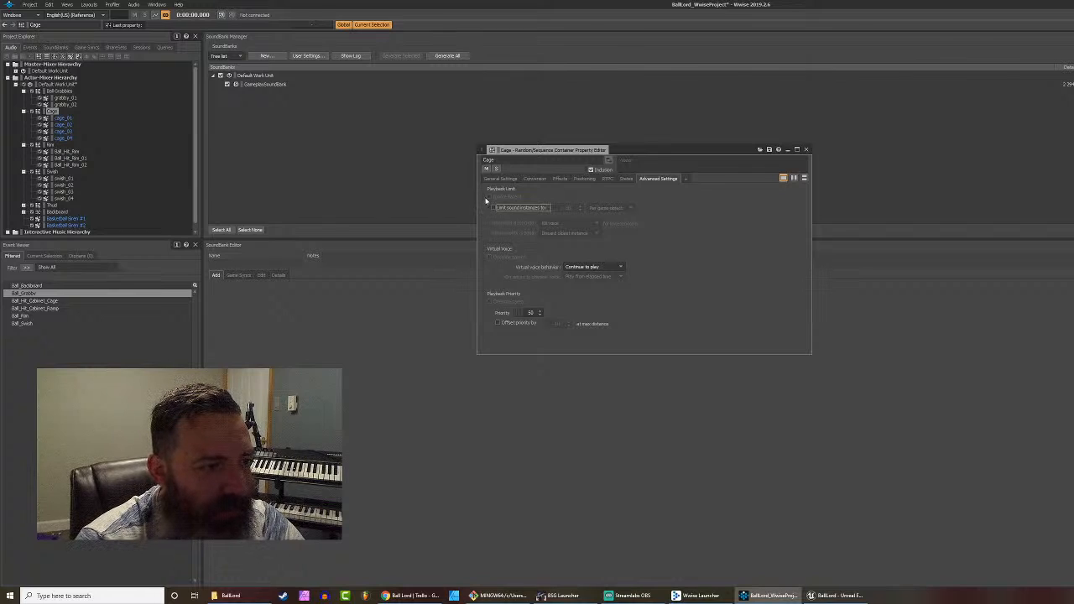
click(494, 208)
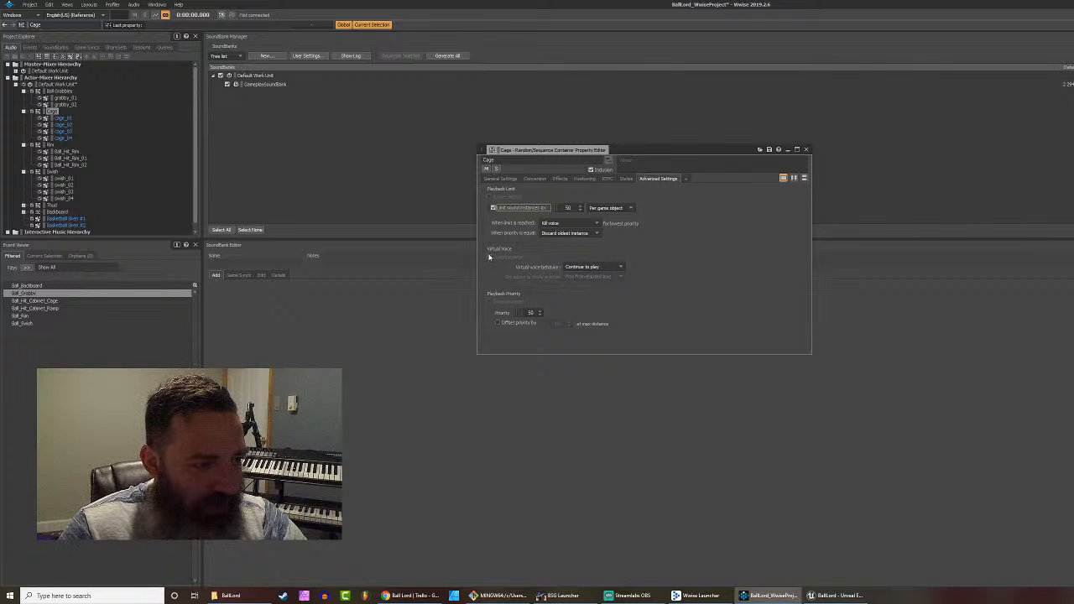
click(584, 267)
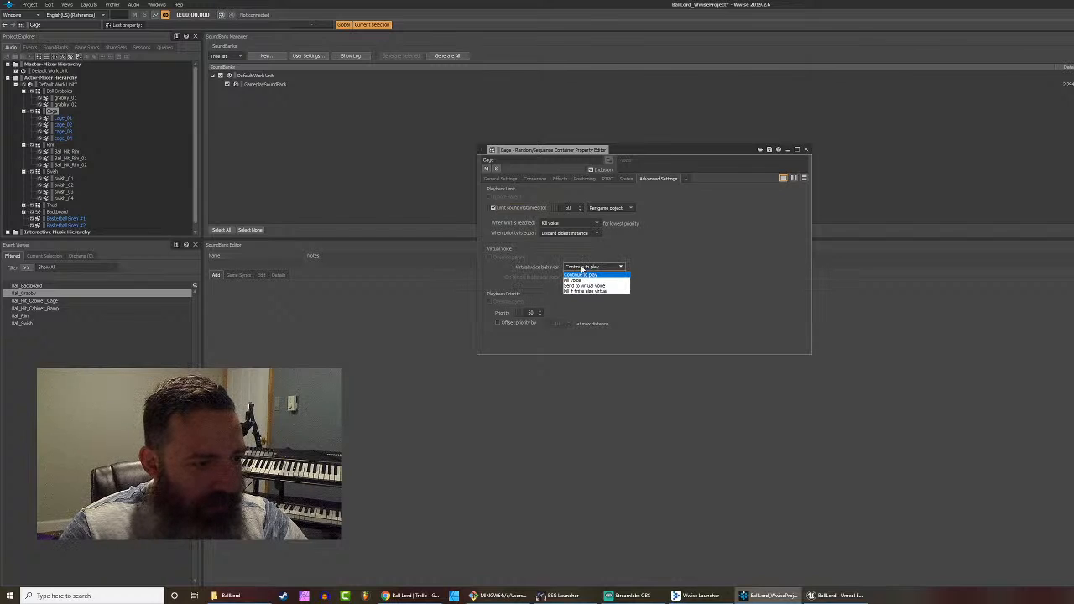
click(582, 269)
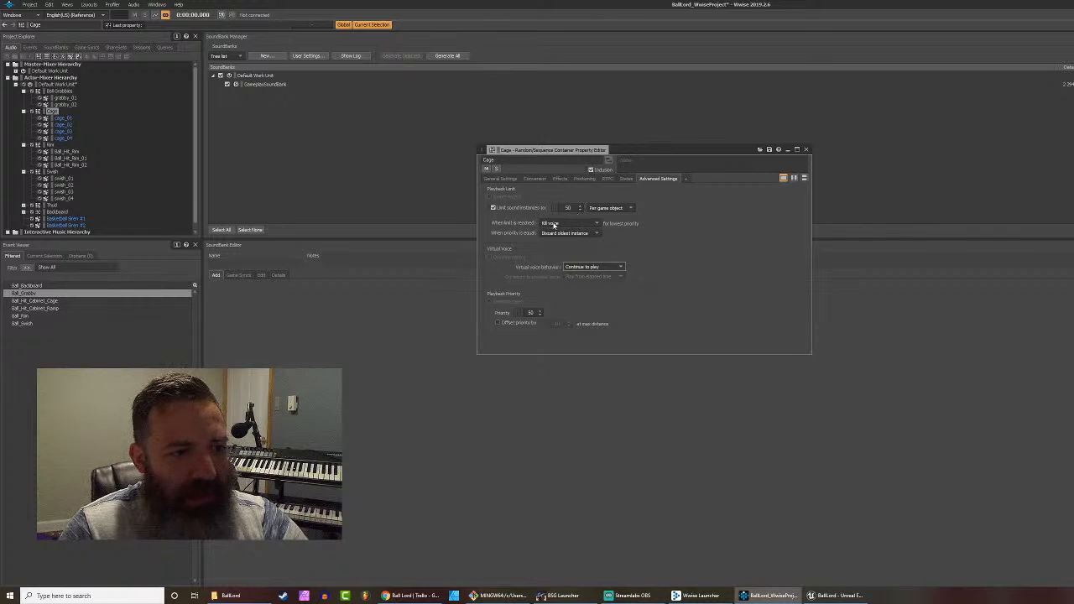
Step: Set the Cage container to use virtual voice settings when its limit is reached, keeping Discard oldest instance for equal priority
click(556, 225)
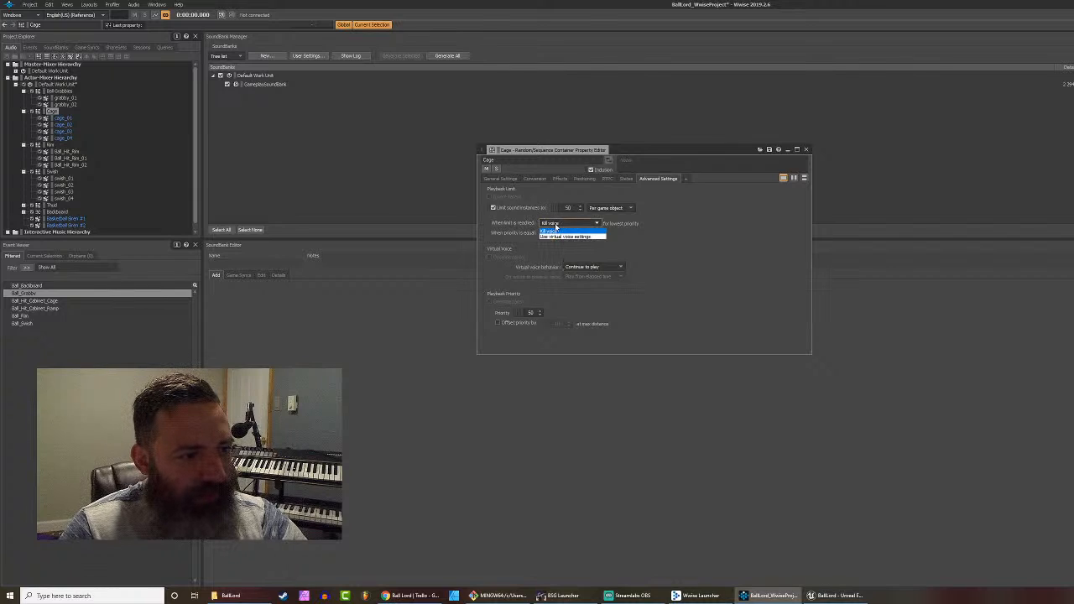
click(555, 238)
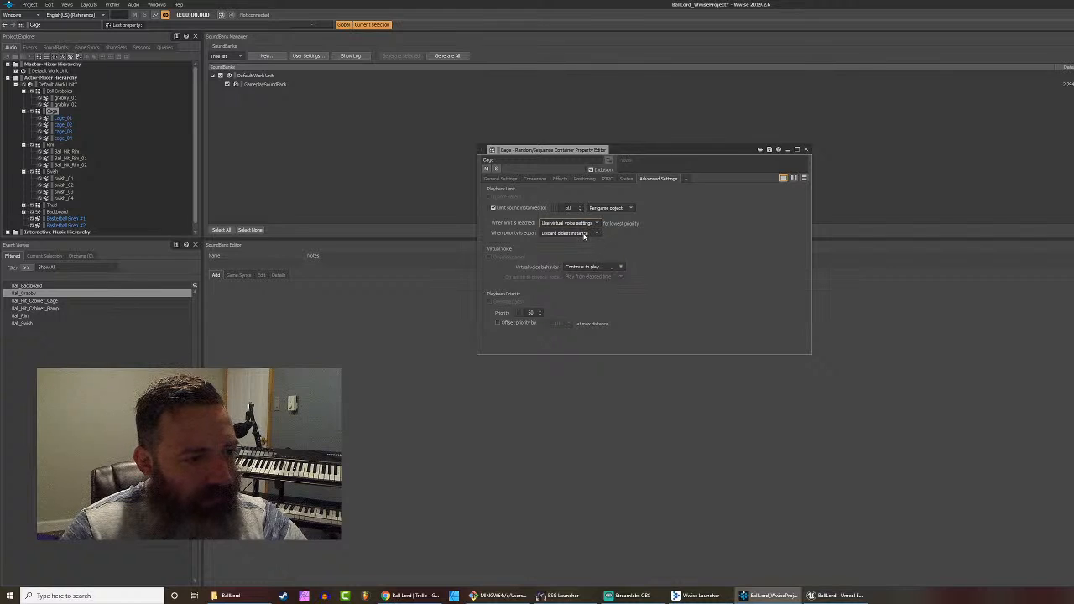
click(585, 237)
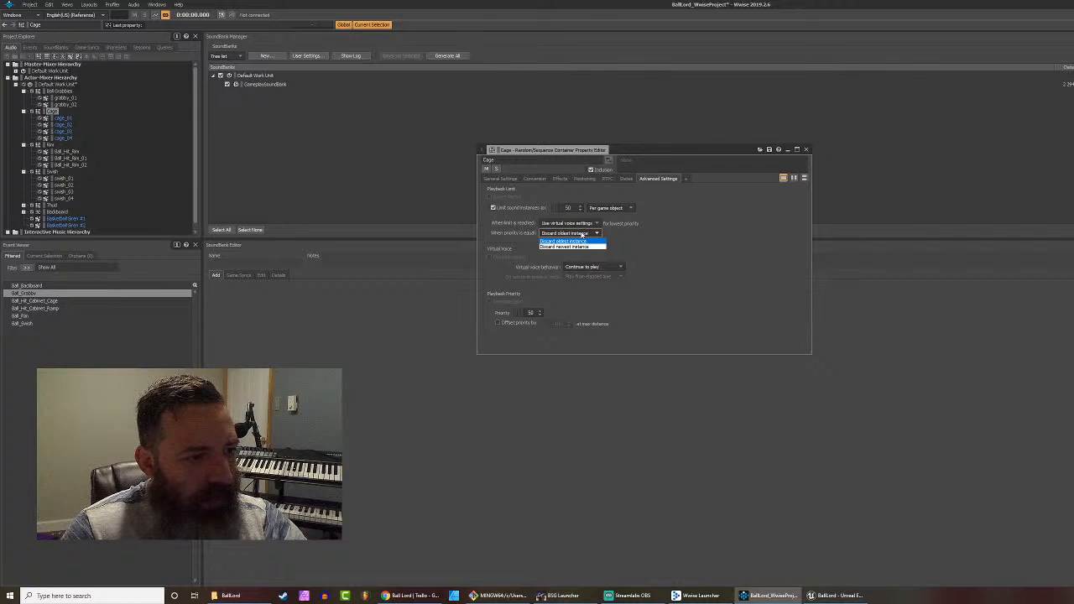
click(581, 241)
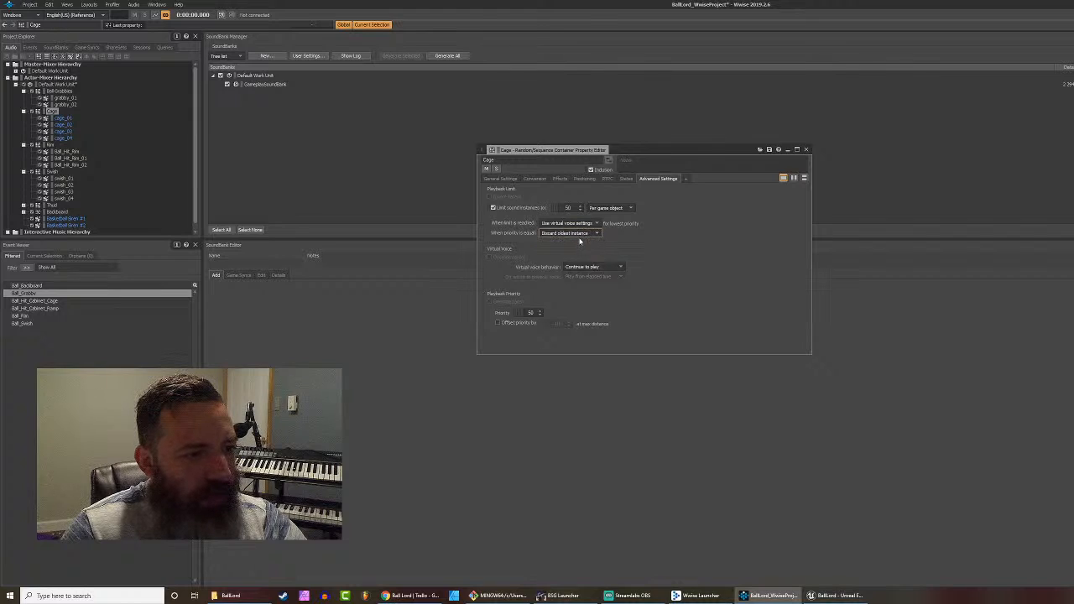
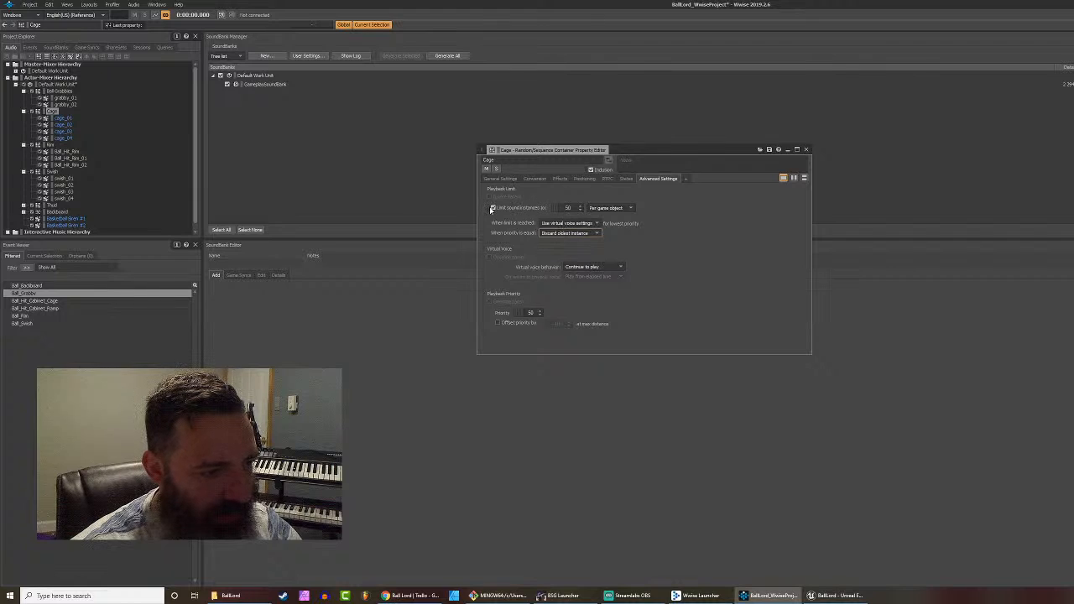
Step: Apply the Cage container's sound instance limit Globally instead of per game object
click(619, 208)
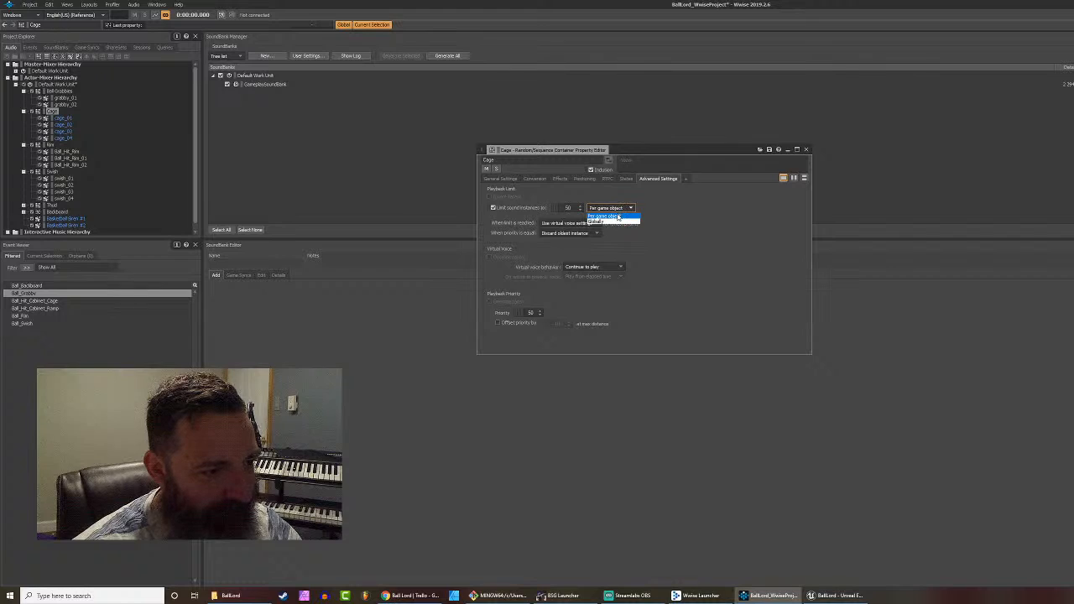
click(614, 222)
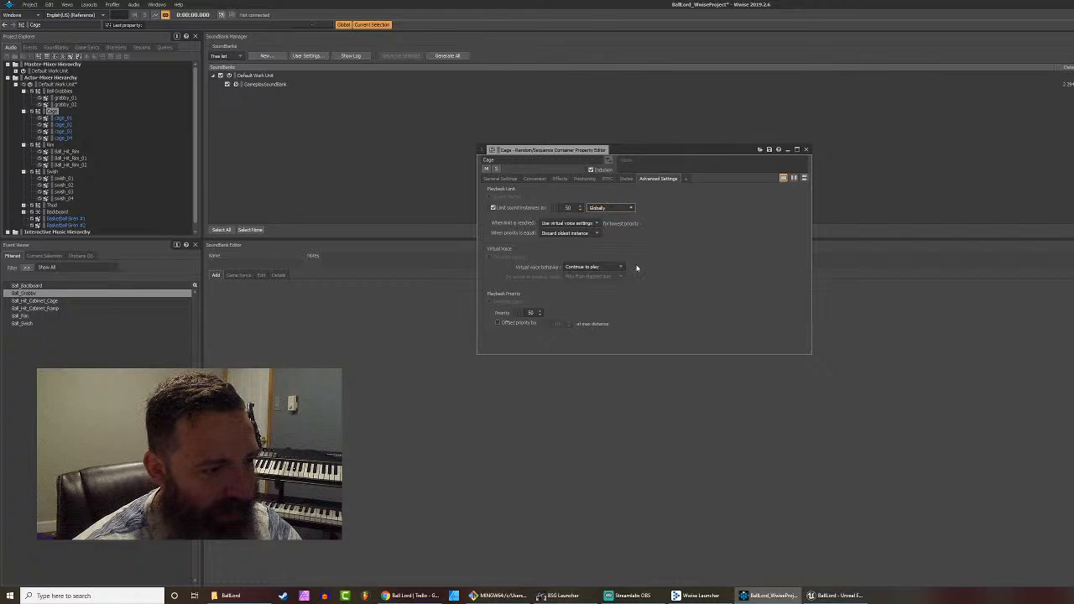
click(610, 213)
click(615, 215)
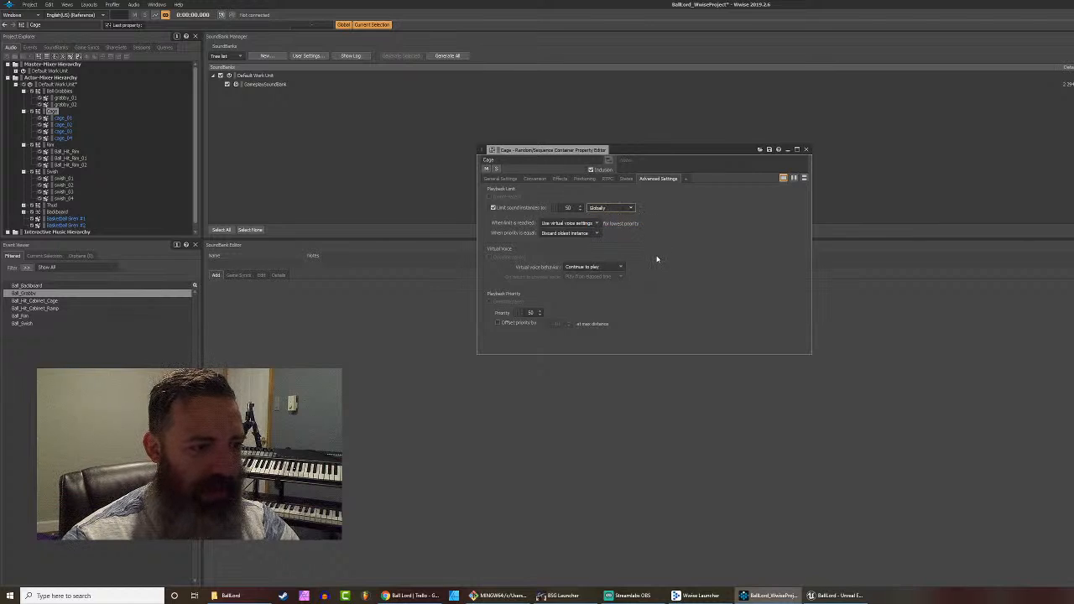
Step: Switch the Cage container's priority offset at max distance on and off again, and review its virtual voice behavior options
click(499, 324)
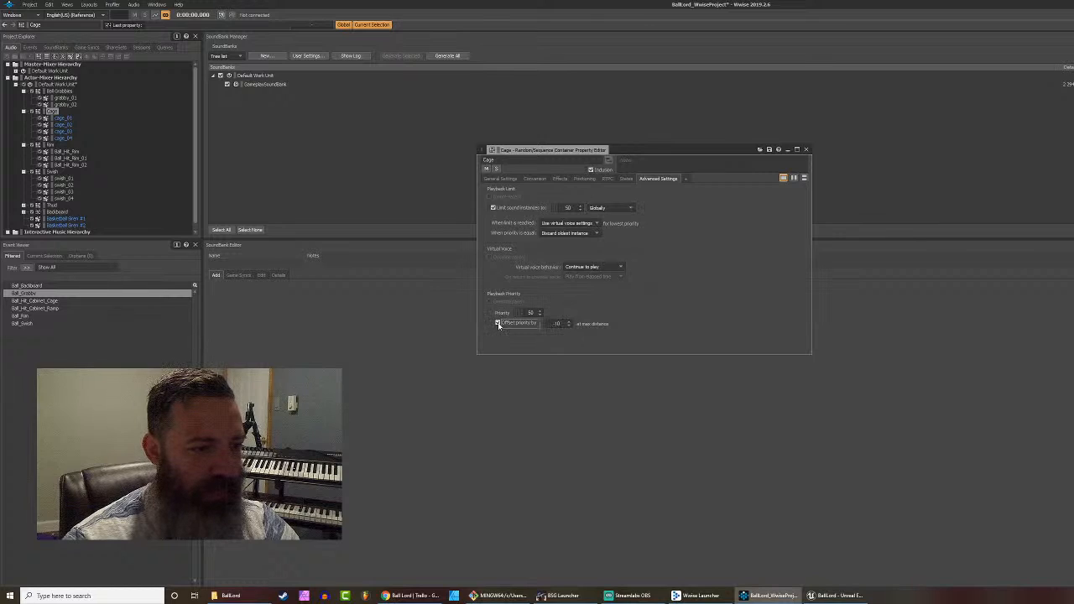
click(499, 324)
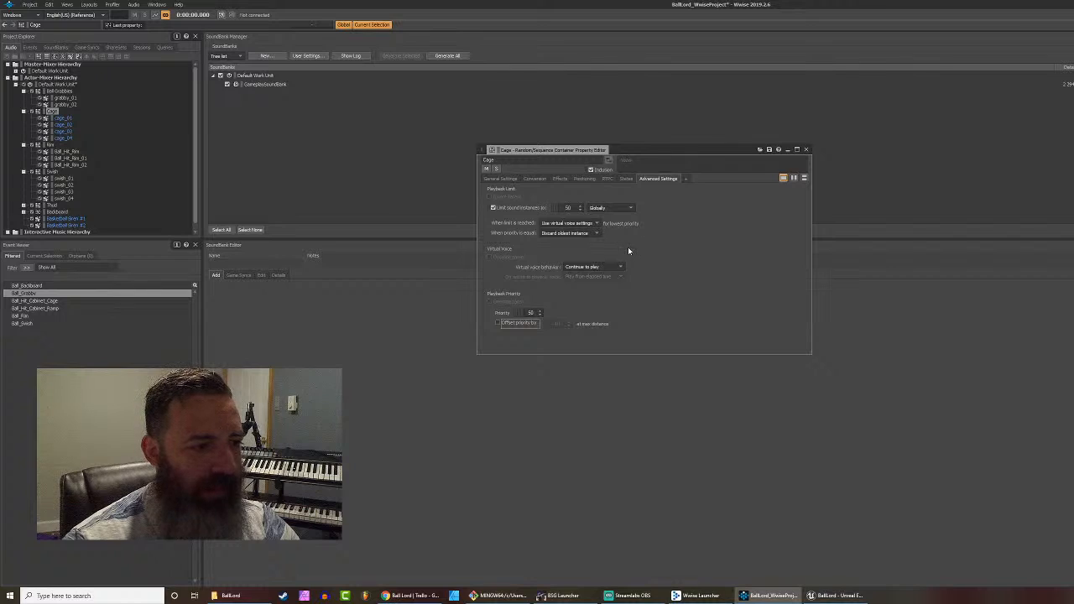
click(617, 267)
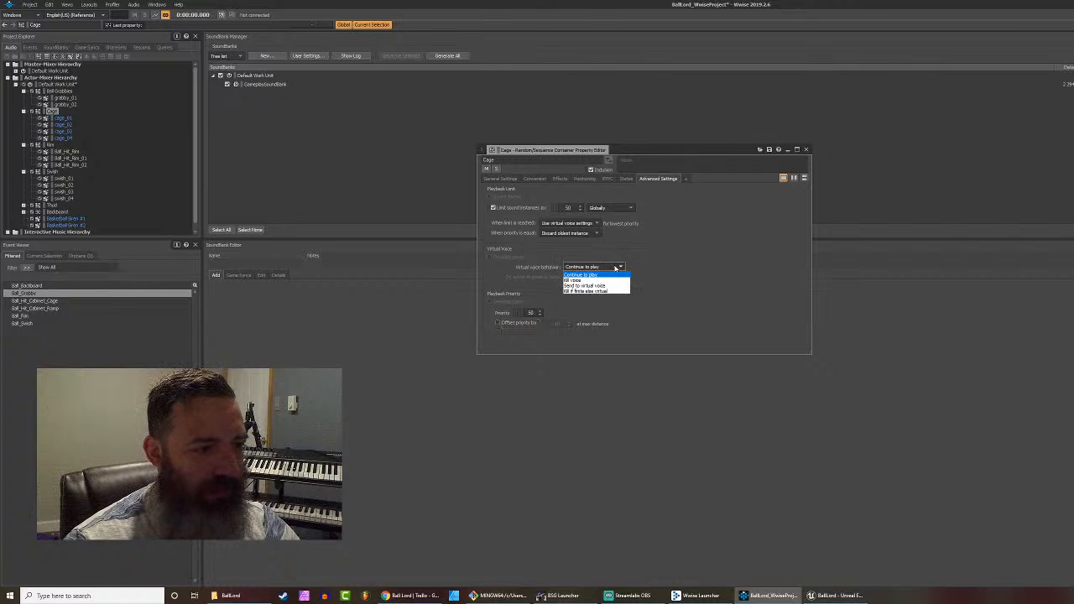
click(710, 281)
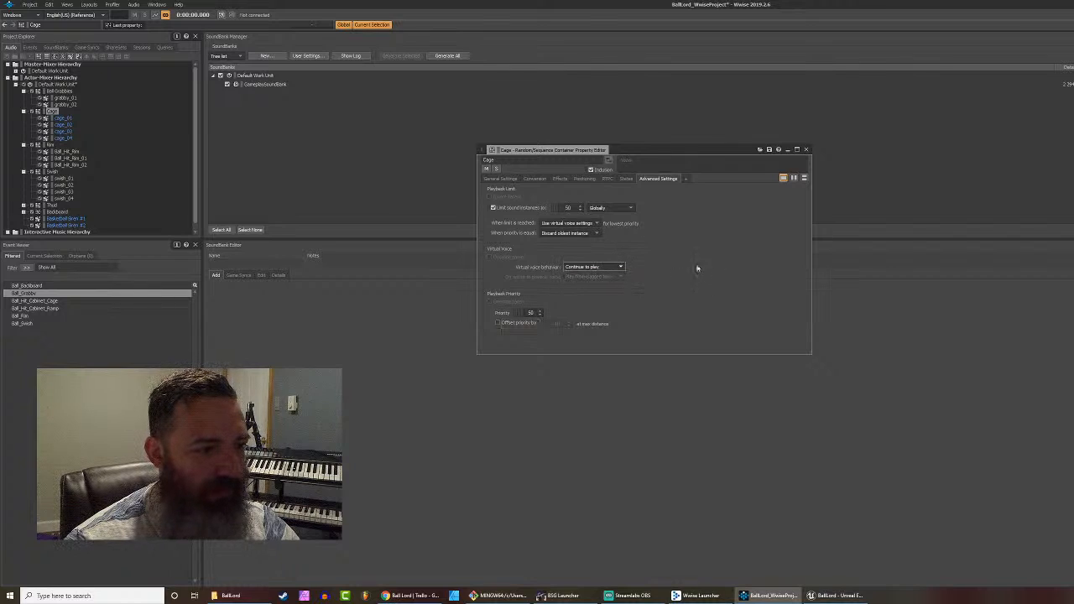
click(613, 267)
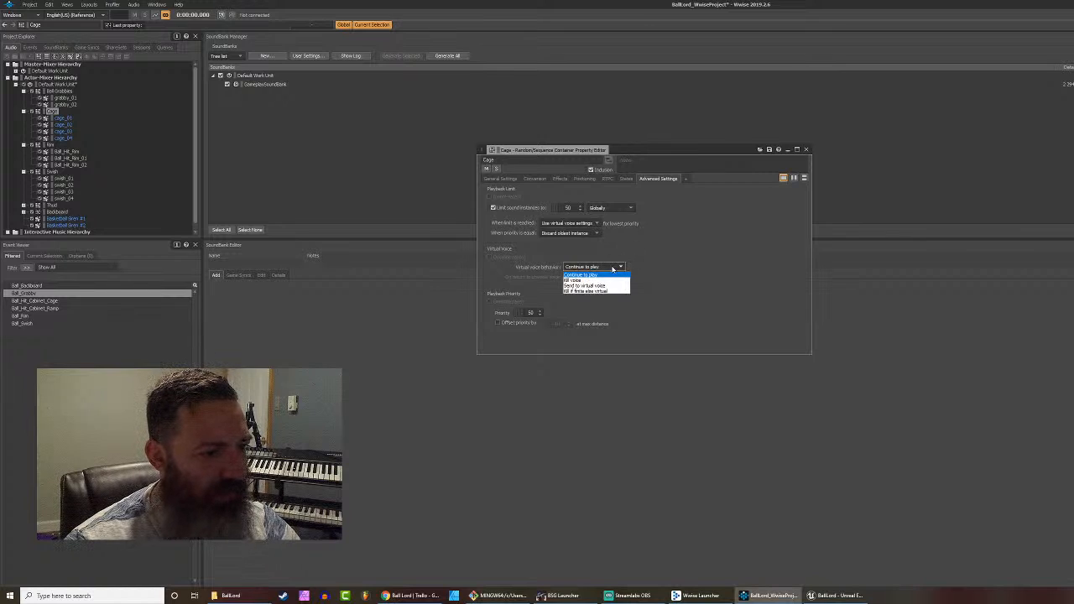
click(673, 276)
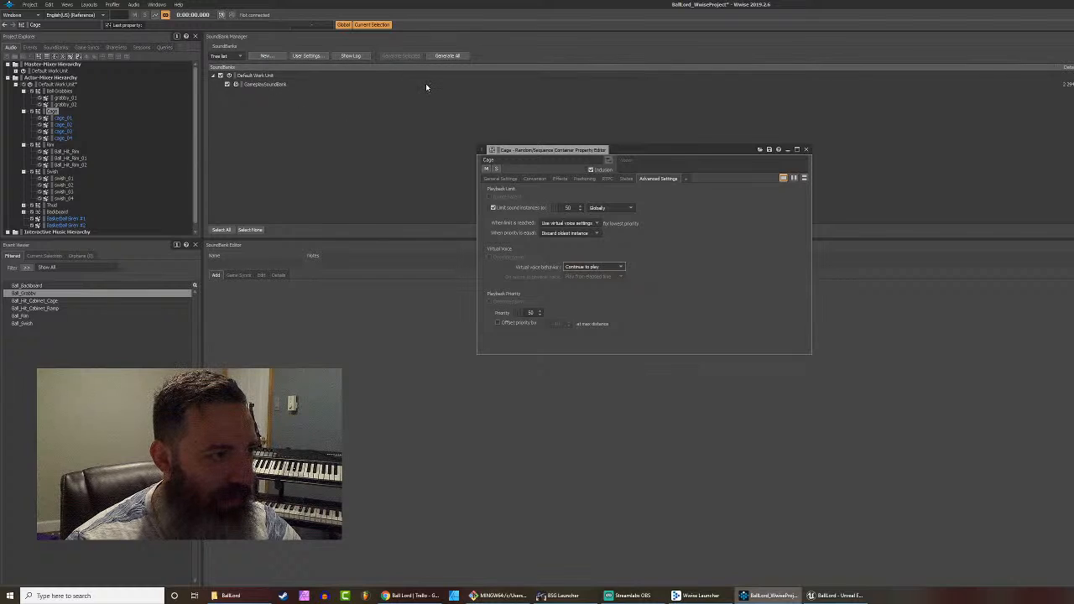
Step: Close the Cage container's property editor and generate all SoundBanks
click(805, 150)
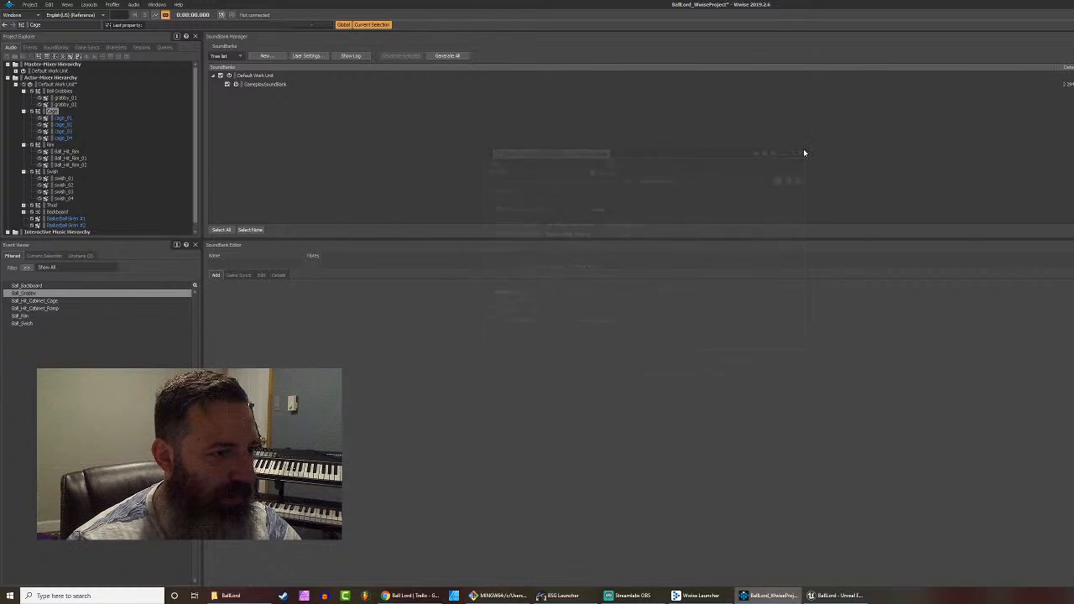
click(448, 57)
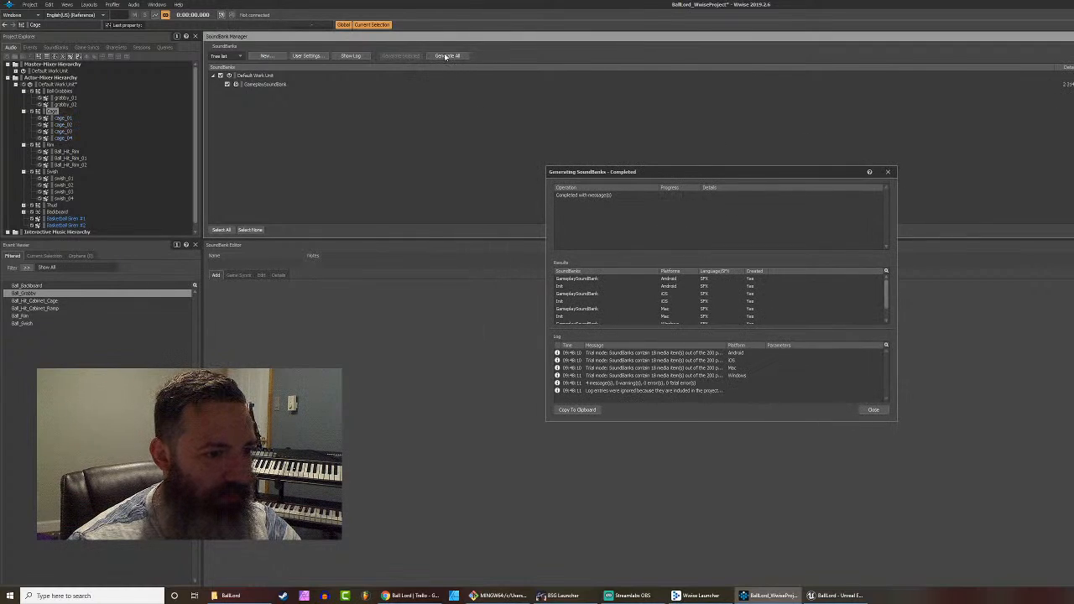
Step: Switch to Unreal Editor, refresh all banks and generate the gameplay SoundBank for Android, iOS, Mac and Windows in English(US)
click(829, 595)
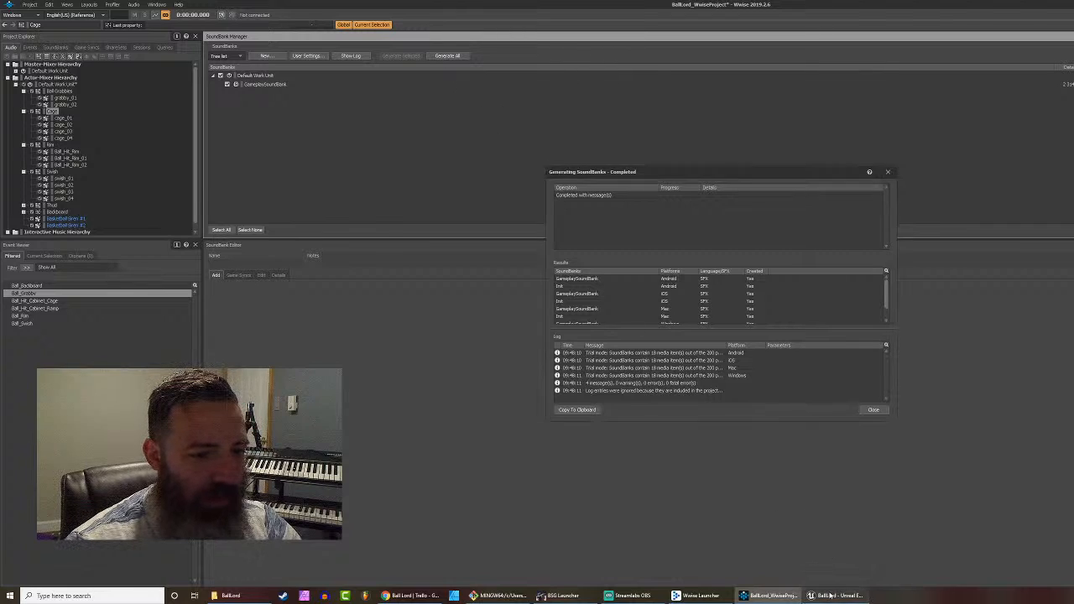
click(111, 6)
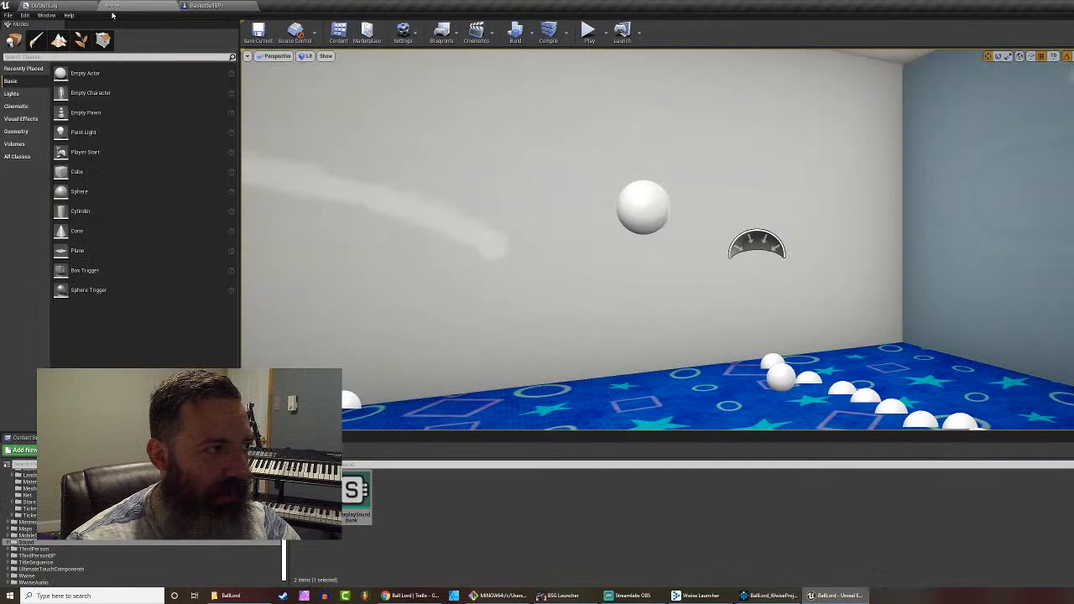
right_click(354, 494)
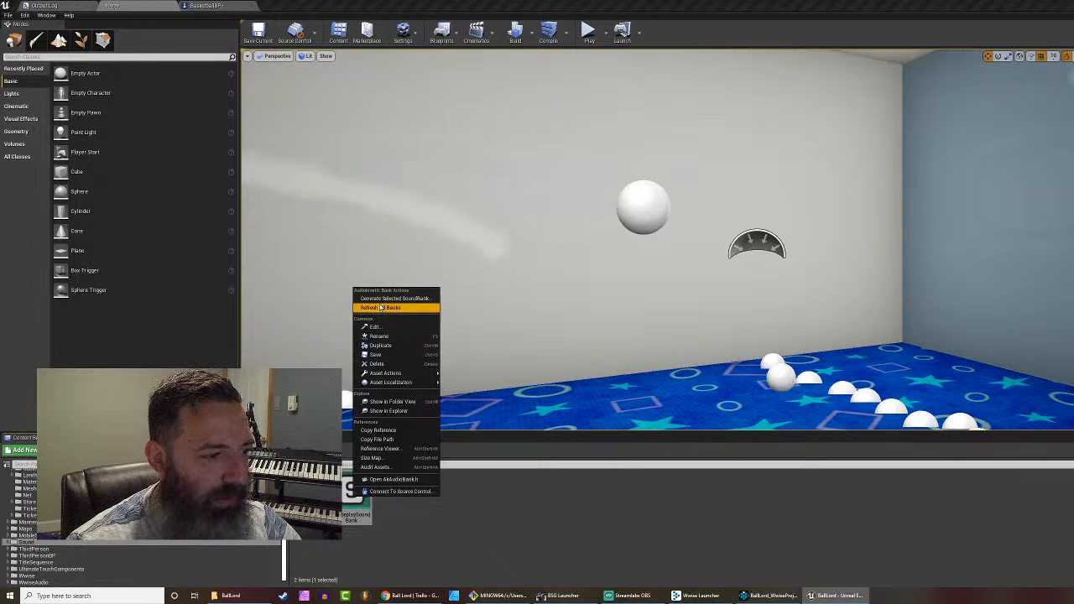
click(379, 309)
right_click(356, 493)
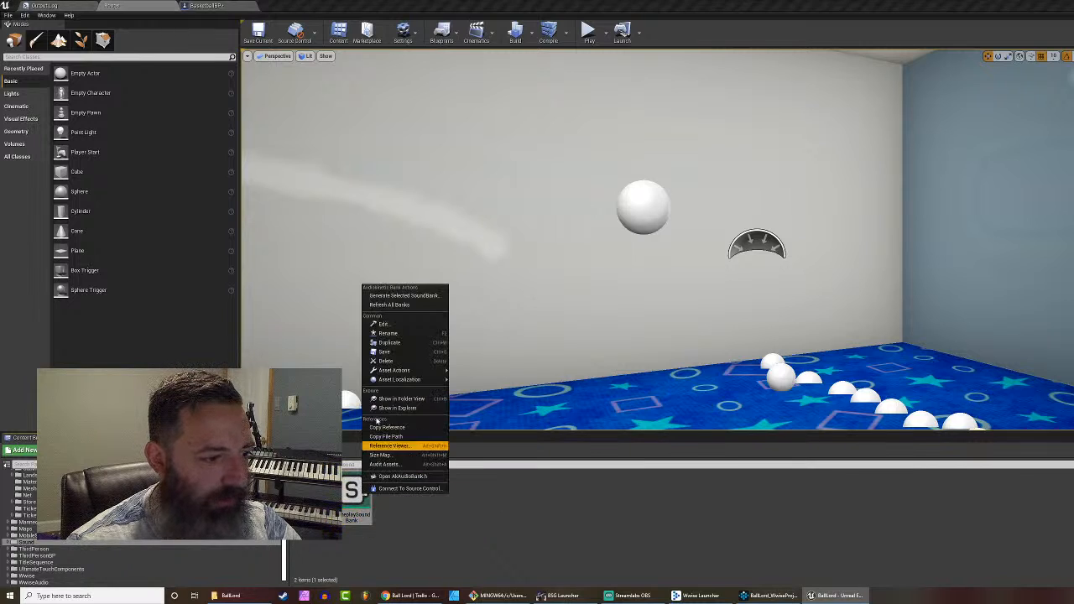
click(388, 293)
click(833, 362)
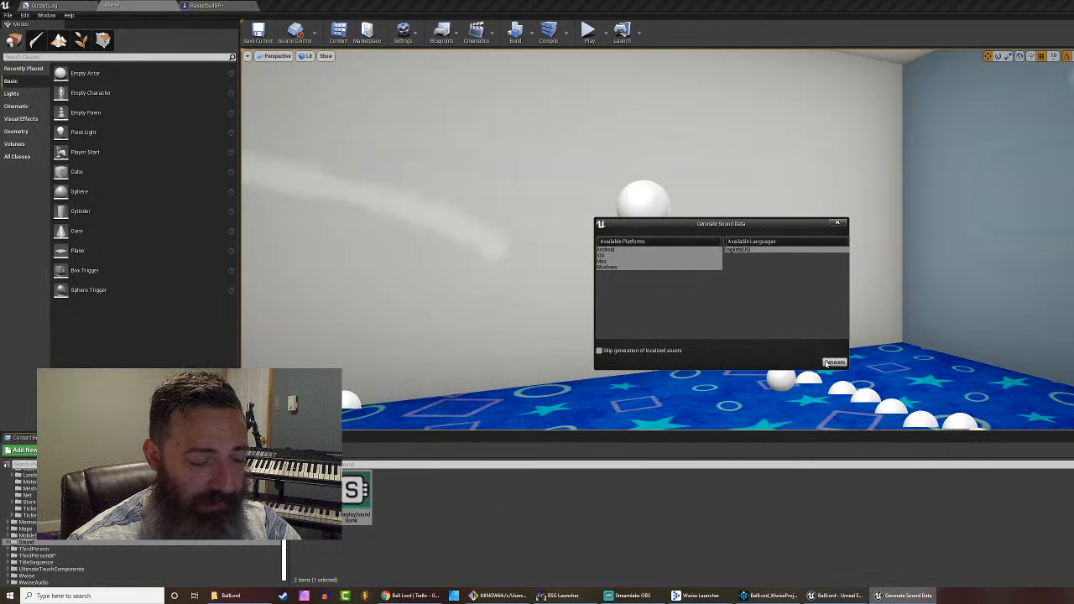
right_click(357, 499)
click(375, 302)
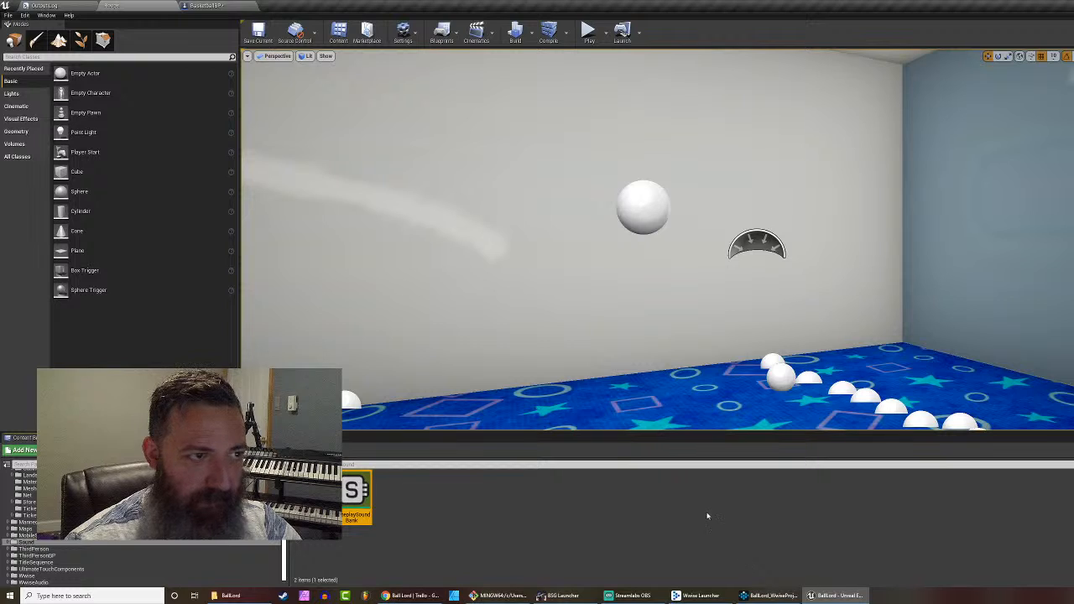
Step: Start the game preview from the BasketballBP blueprint and throw balls at the cage sides to hear the hit sounds overlap
click(203, 6)
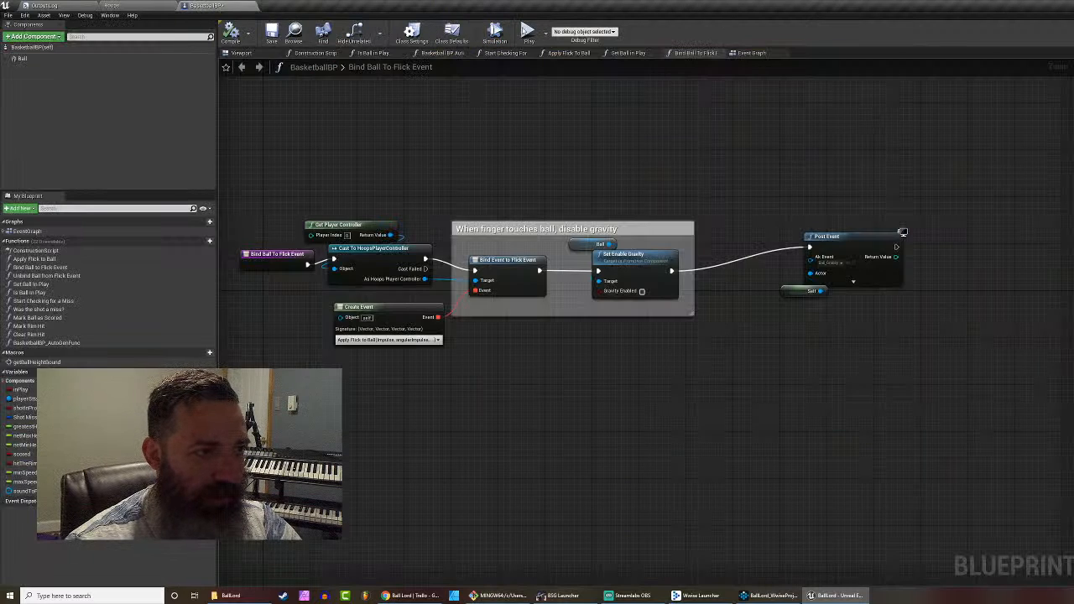
click(526, 31)
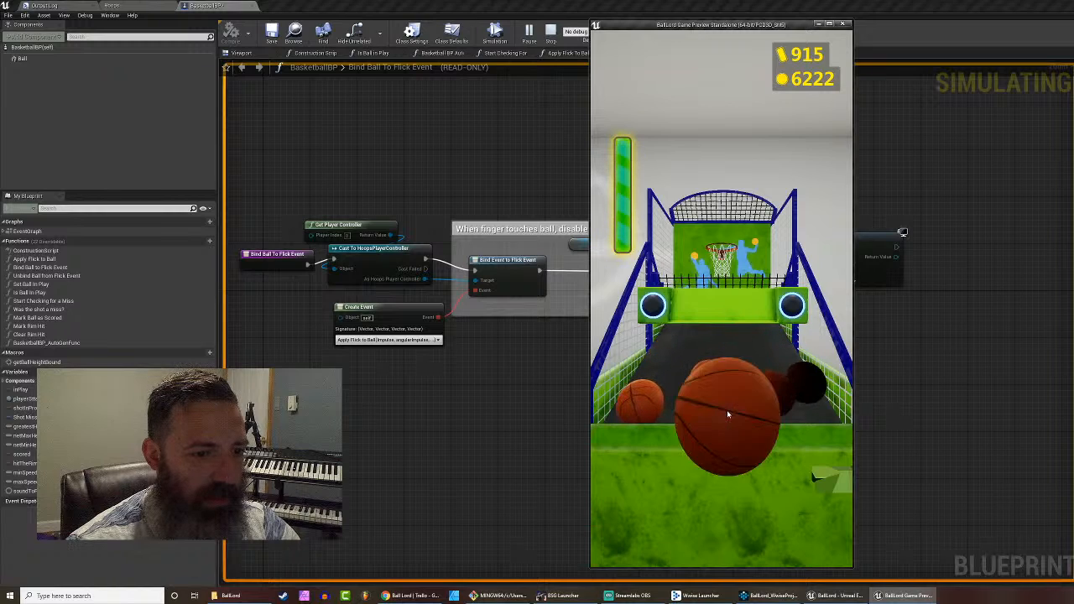
drag(803, 342, 815, 341)
mouse_move(782, 406)
mouse_down()
mouse_move(763, 431)
mouse_move(818, 317)
mouse_up()
mouse_move(687, 398)
mouse_down()
mouse_move(714, 442)
mouse_move(845, 276)
mouse_up()
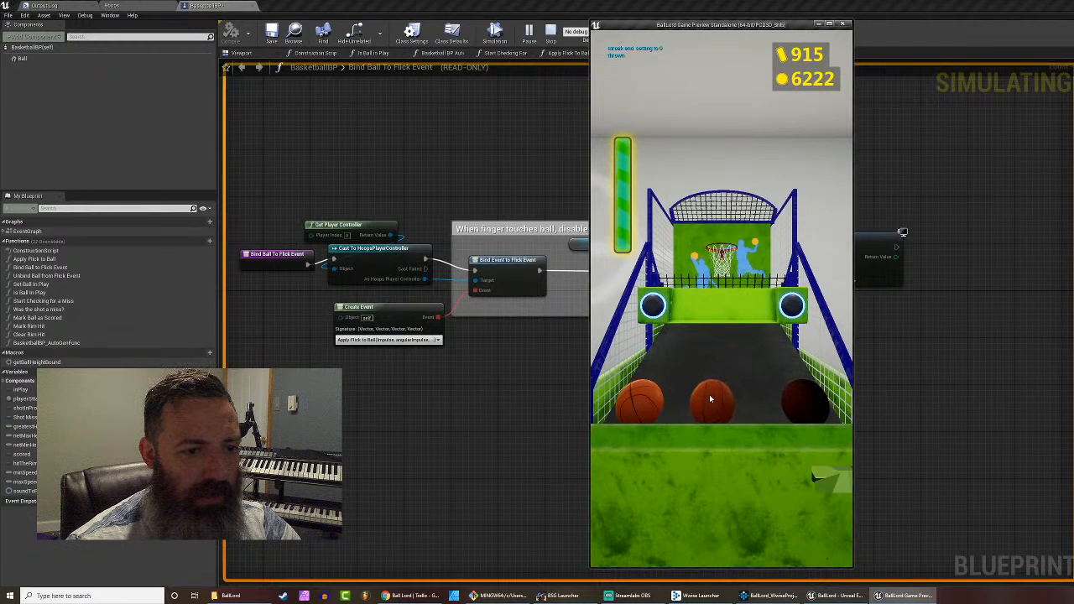
drag(710, 394, 615, 296)
mouse_move(642, 403)
mouse_down()
mouse_move(741, 473)
mouse_move(625, 290)
mouse_up()
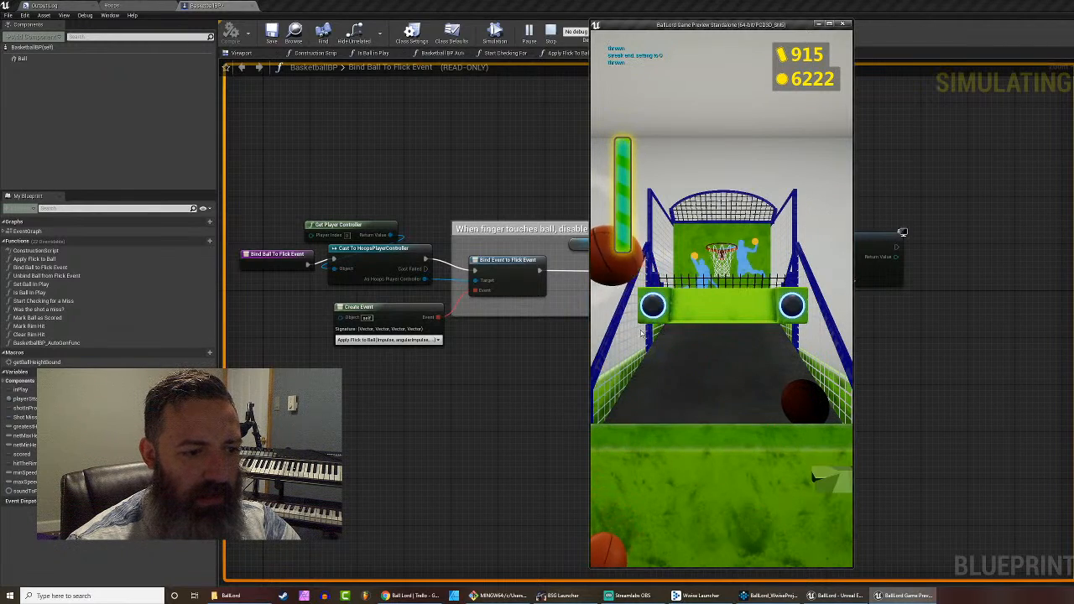
mouse_move(820, 395)
mouse_down()
mouse_move(791, 467)
mouse_move(755, 377)
mouse_move(767, 486)
mouse_move(822, 335)
mouse_up()
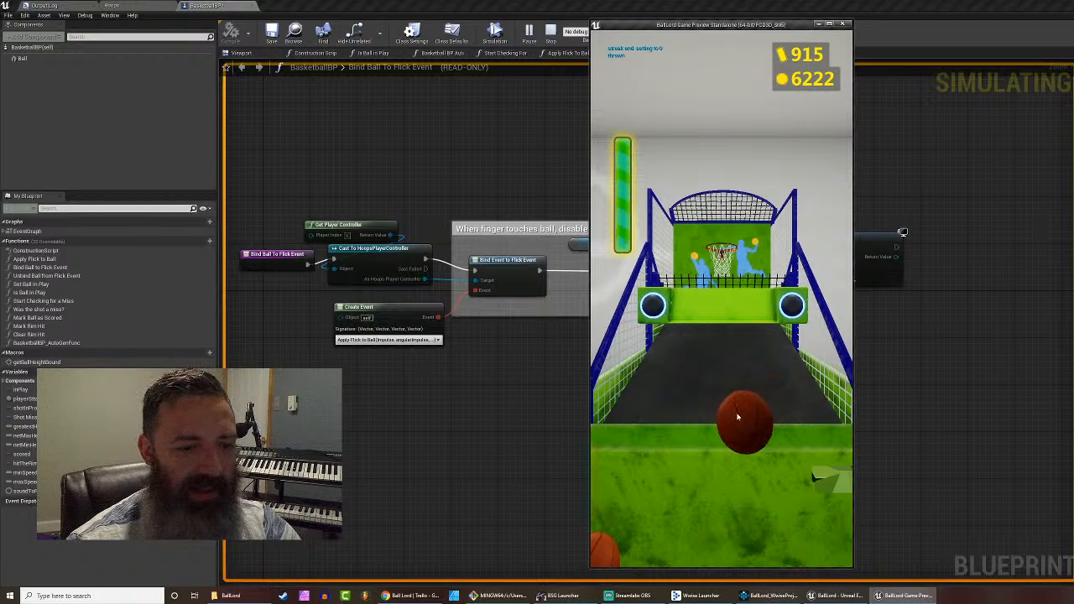
drag(769, 424, 785, 345)
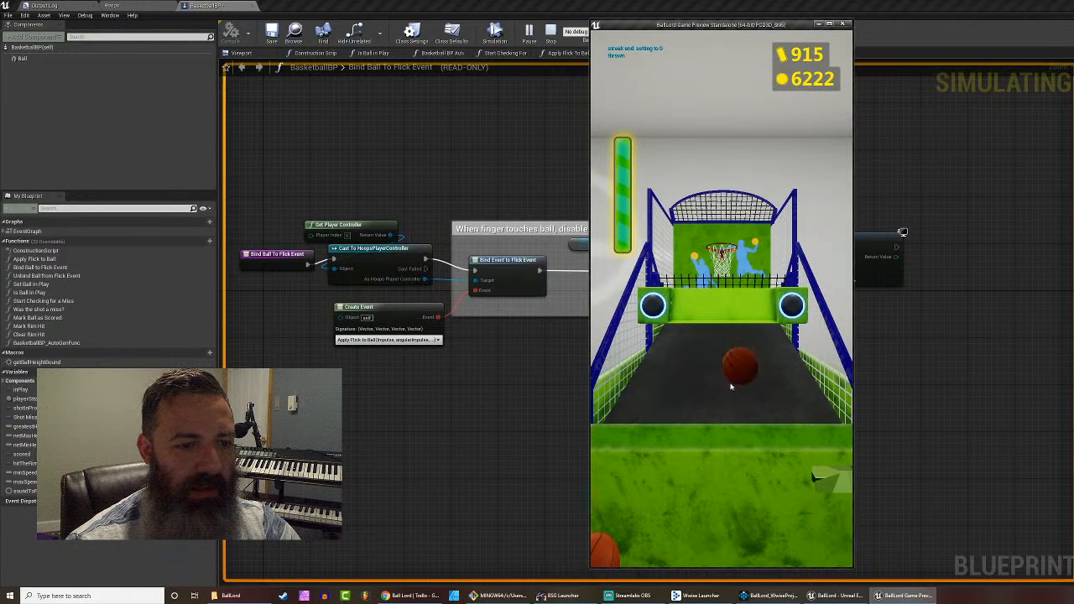
drag(696, 453, 600, 398)
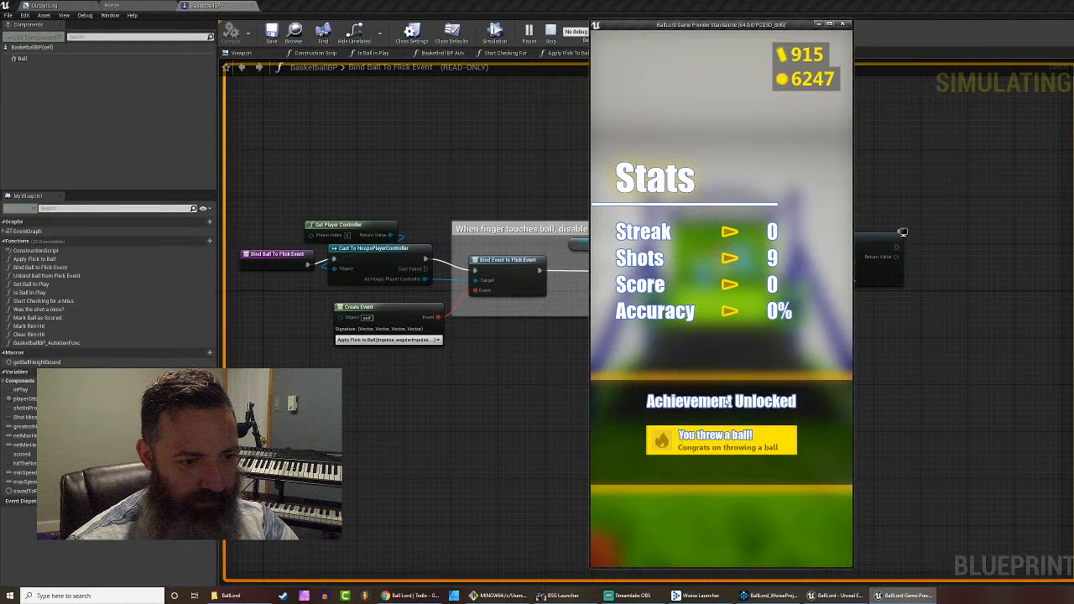
Step: Dismiss the round's stats screen and throw another series of balls at both cage sides to test the overlapping sounds again
click(783, 431)
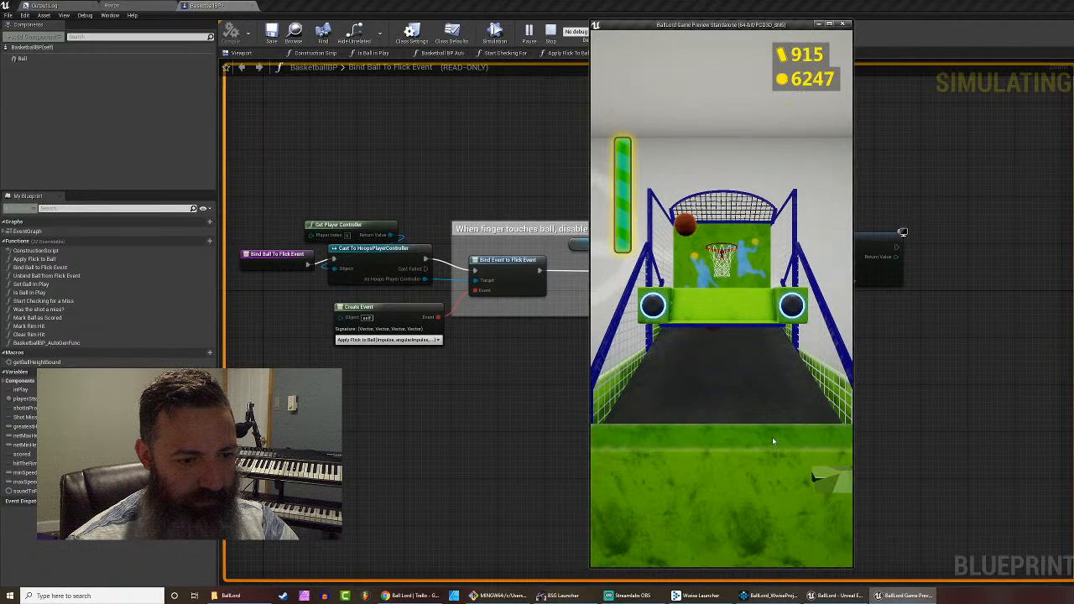
mouse_move(761, 435)
mouse_down()
mouse_move(762, 396)
mouse_move(827, 298)
mouse_up()
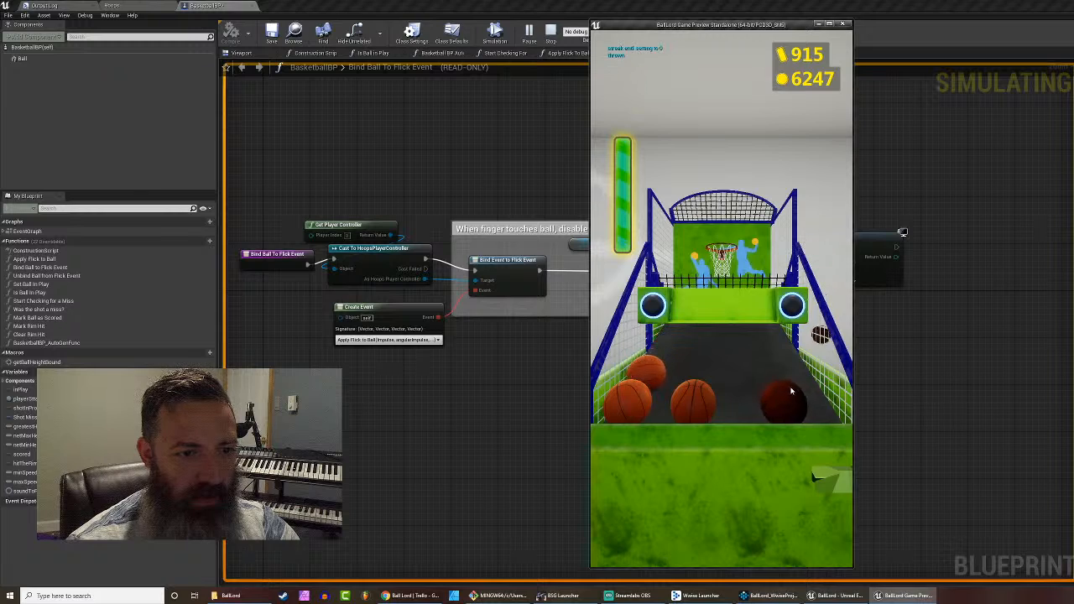
drag(785, 436, 812, 281)
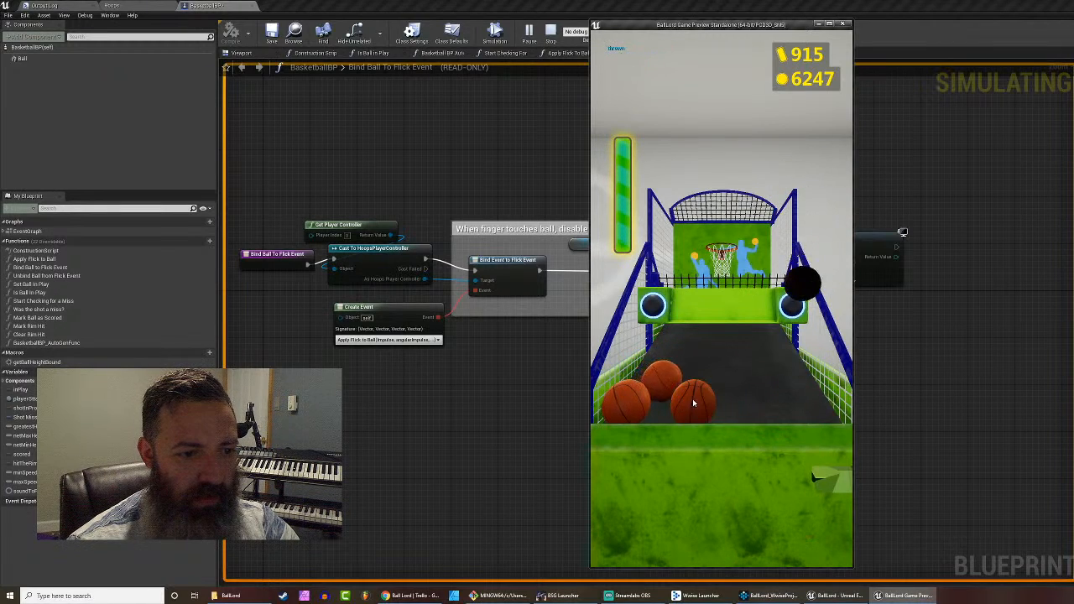
drag(693, 403, 850, 275)
mouse_move(693, 405)
mouse_down()
mouse_move(712, 475)
mouse_move(820, 319)
mouse_up()
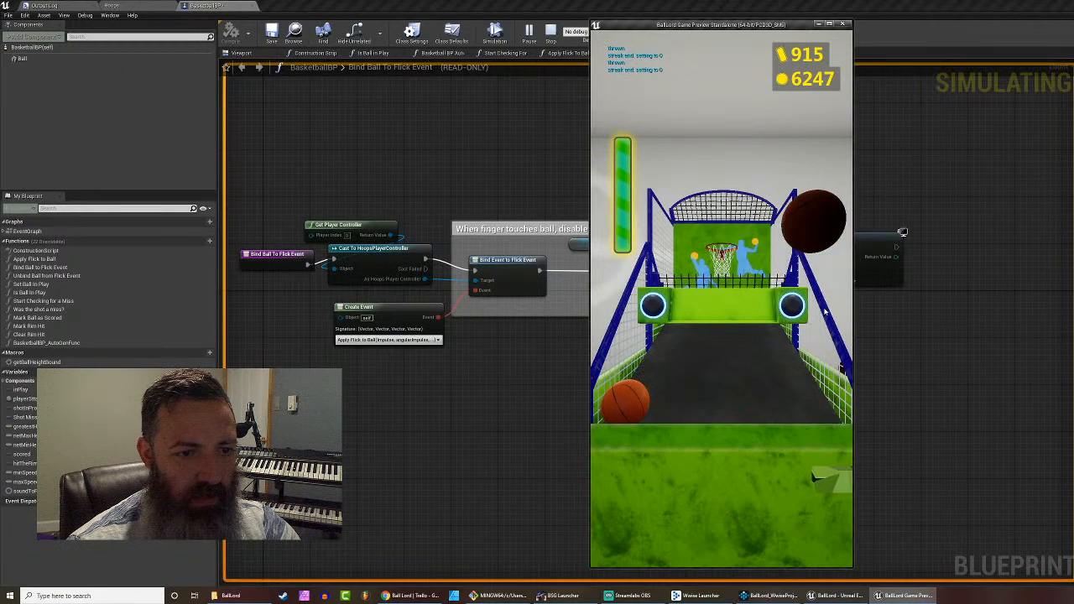
mouse_move(622, 394)
mouse_down()
mouse_move(668, 484)
mouse_move(671, 319)
mouse_up()
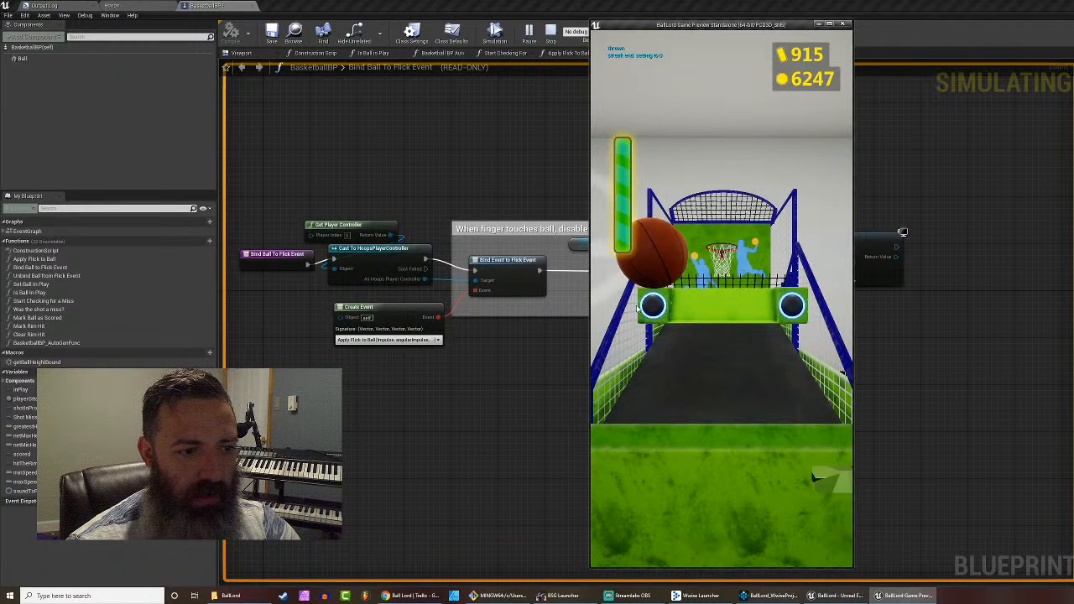
mouse_move(647, 382)
mouse_down()
mouse_move(649, 484)
mouse_move(645, 335)
mouse_move(648, 496)
mouse_move(636, 332)
mouse_up()
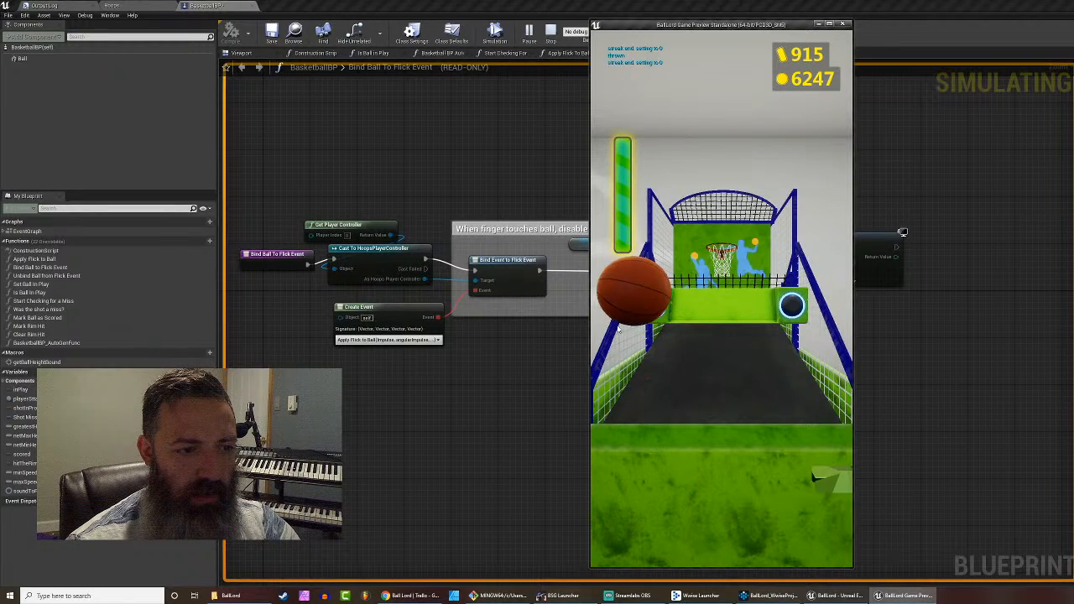
Step: Throw several balls at the cage's left side and one toward the hoop to keep testing the overlapping hit sounds
drag(633, 402, 608, 316)
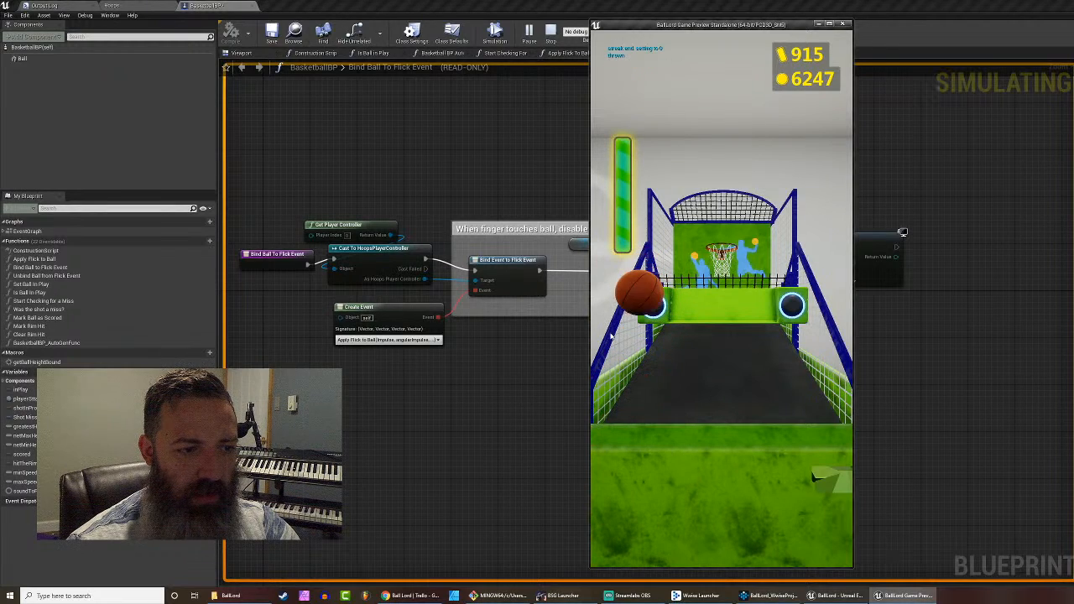
mouse_move(643, 376)
mouse_down()
mouse_move(640, 480)
mouse_move(610, 359)
mouse_up()
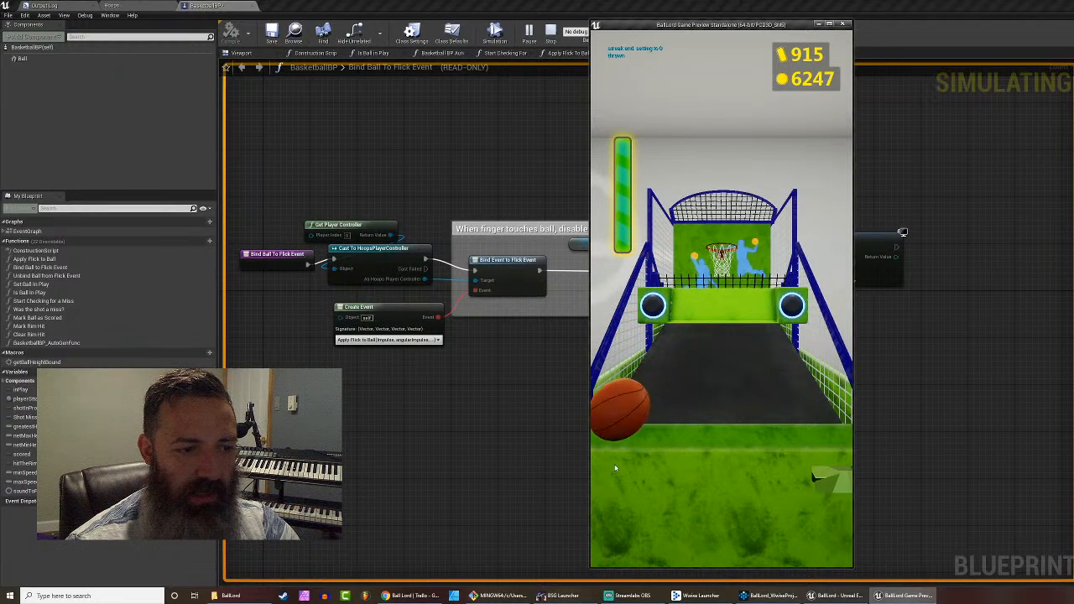
mouse_move(625, 502)
mouse_down()
mouse_move(635, 527)
mouse_move(610, 336)
mouse_up()
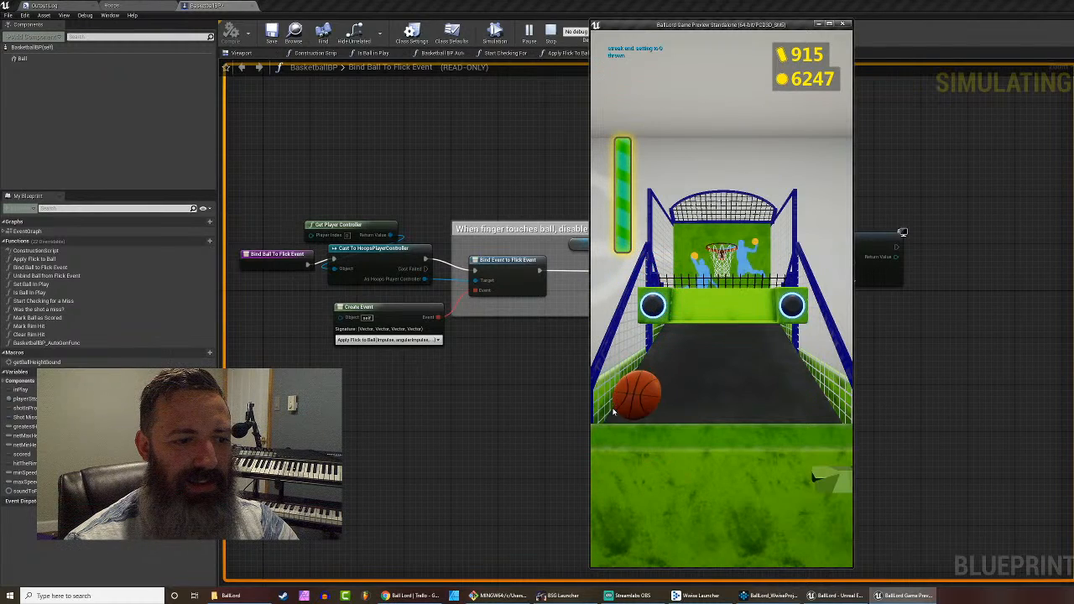
drag(615, 413, 601, 353)
mouse_move(613, 393)
mouse_down()
mouse_move(617, 402)
mouse_move(599, 328)
mouse_up()
mouse_move(690, 361)
mouse_down()
mouse_move(656, 374)
mouse_move(681, 326)
mouse_move(678, 482)
mouse_move(707, 251)
mouse_up()
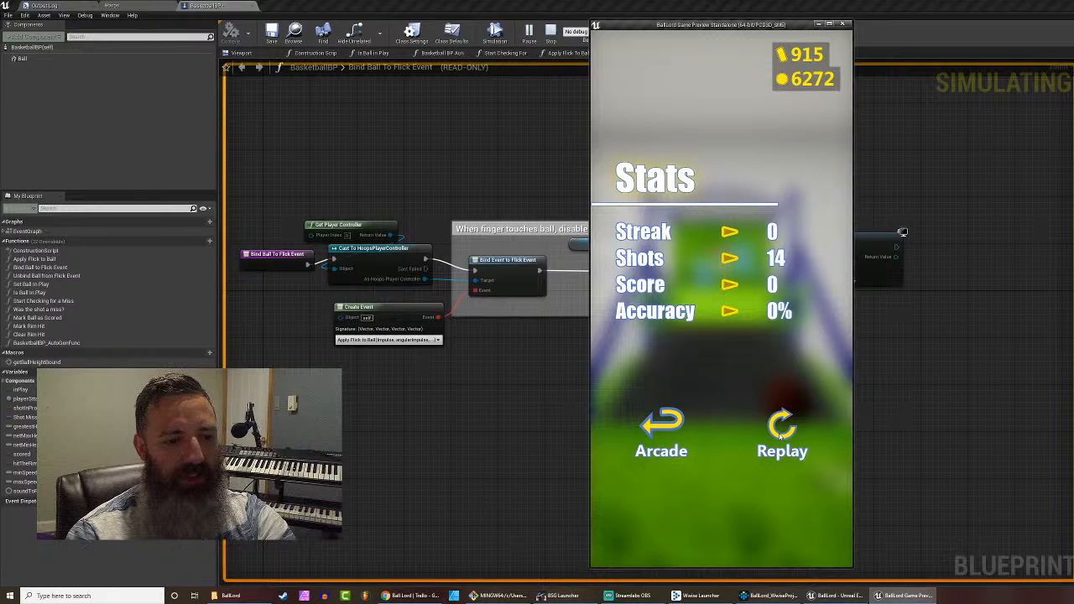
Step: Replay the round, throw a couple more balls to hear the collisions, and end the game preview
click(781, 435)
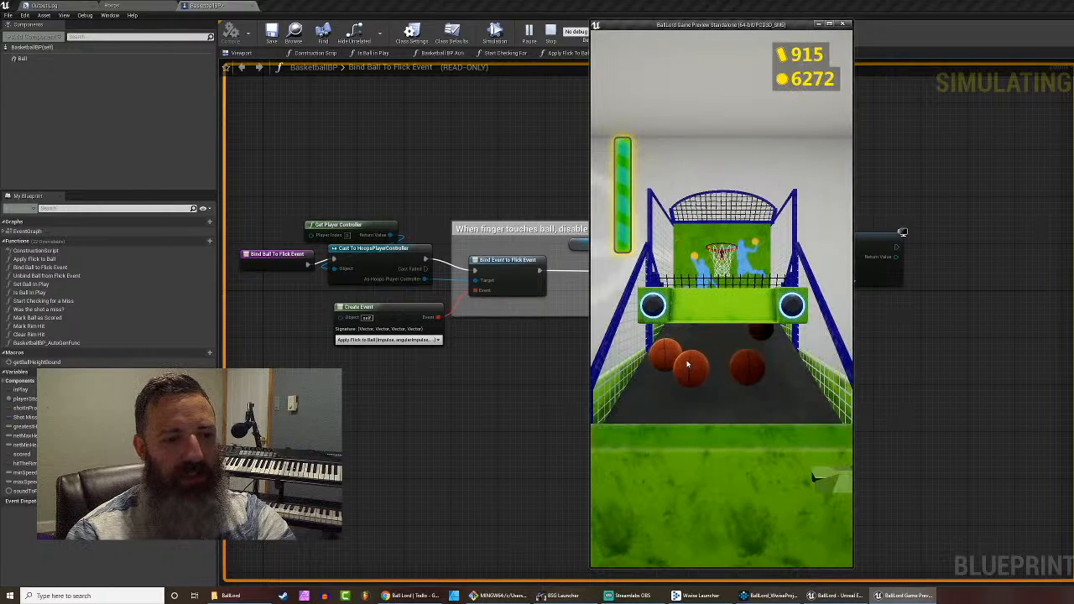
mouse_move(688, 365)
mouse_down()
mouse_move(682, 473)
mouse_move(729, 369)
mouse_up()
mouse_move(771, 413)
mouse_down()
mouse_move(763, 451)
mouse_move(759, 361)
mouse_up()
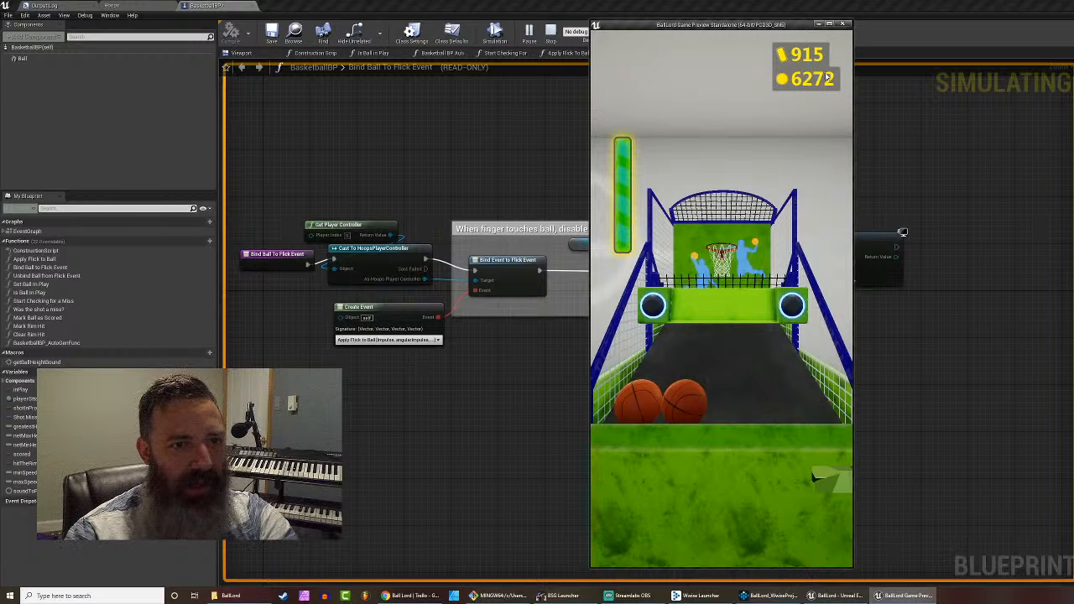
key(Escape)
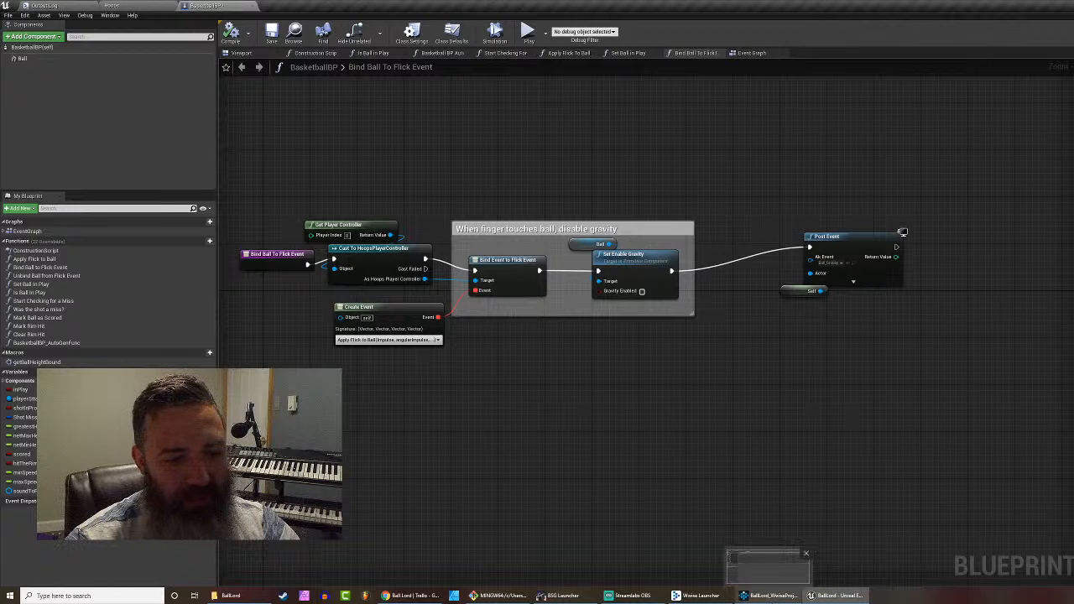
Step: Switch to Wwise, dismiss the SoundBank generation results, and check the Cage container's playback limit and virtual voice settings
click(771, 596)
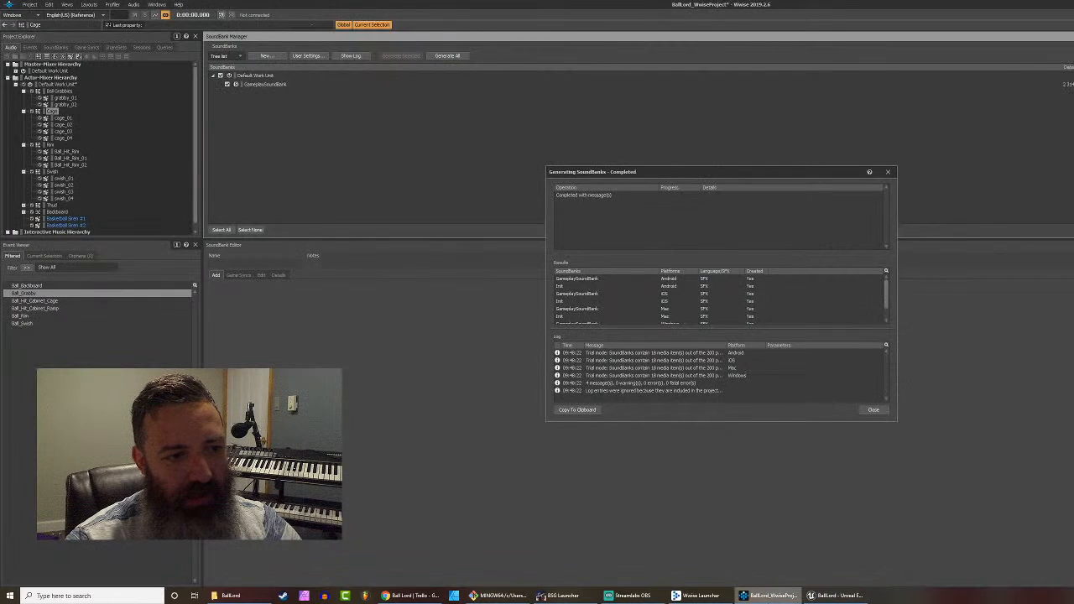
click(888, 172)
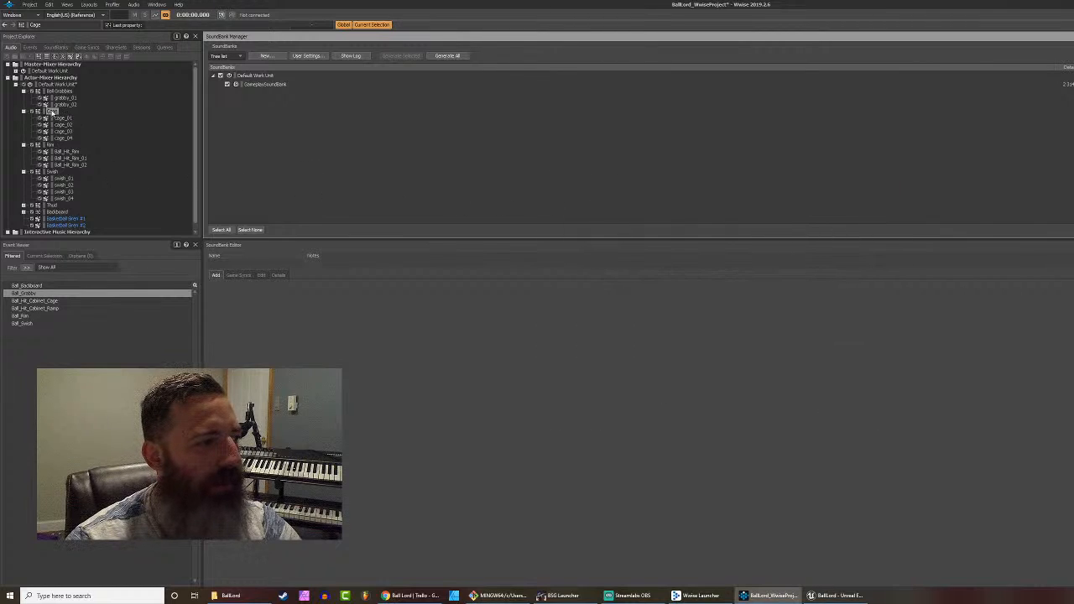
double_click(52, 112)
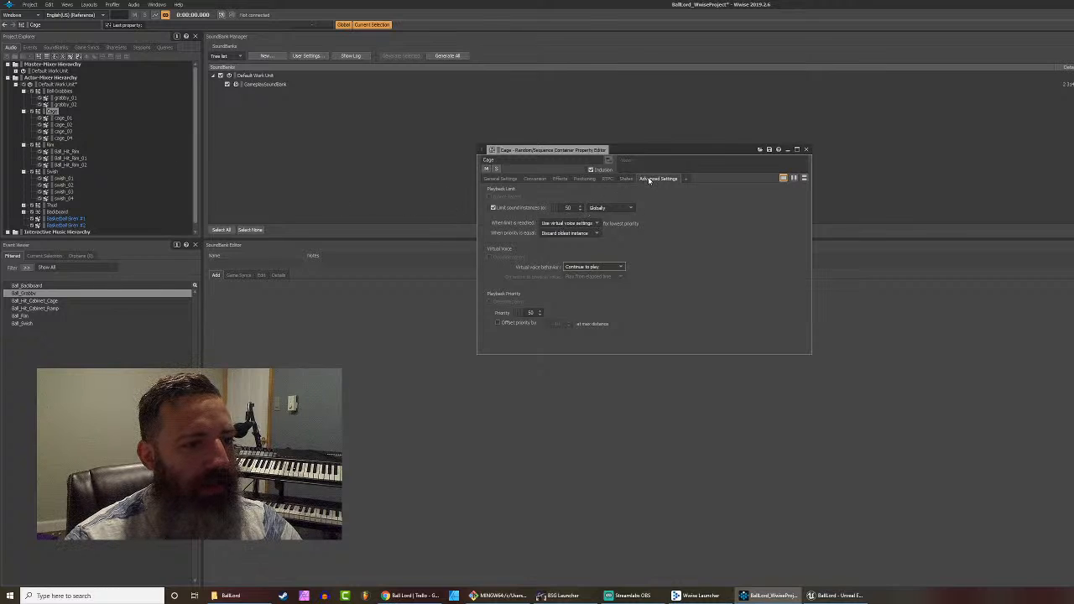
click(797, 149)
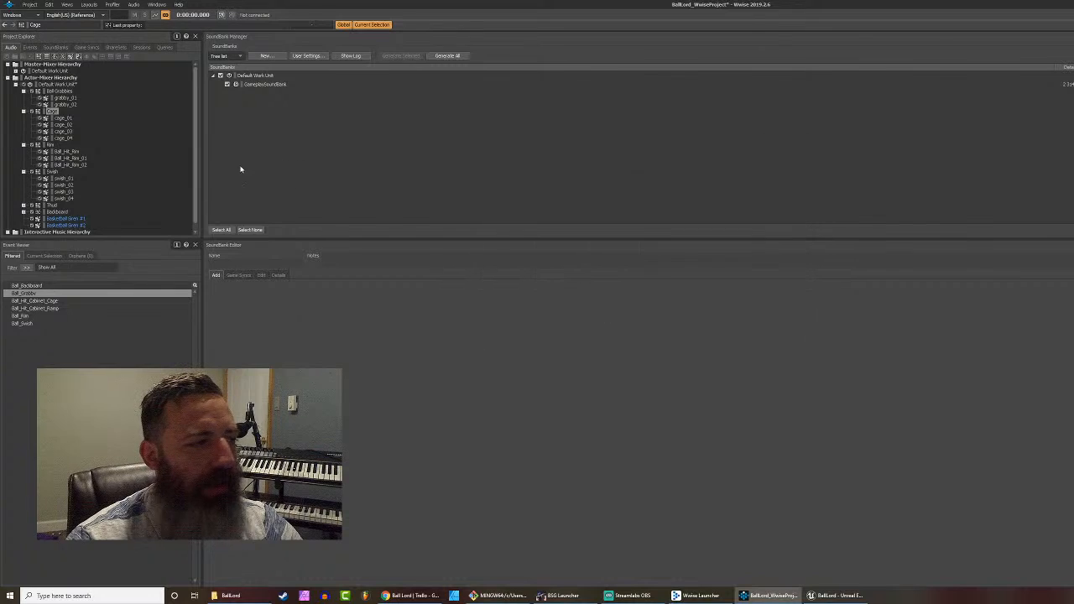
Step: Check the playback limit, virtual voice and priority overrides of the cage_01, cage_02, cage_03 and cage_04 sounds one by one
double_click(60, 120)
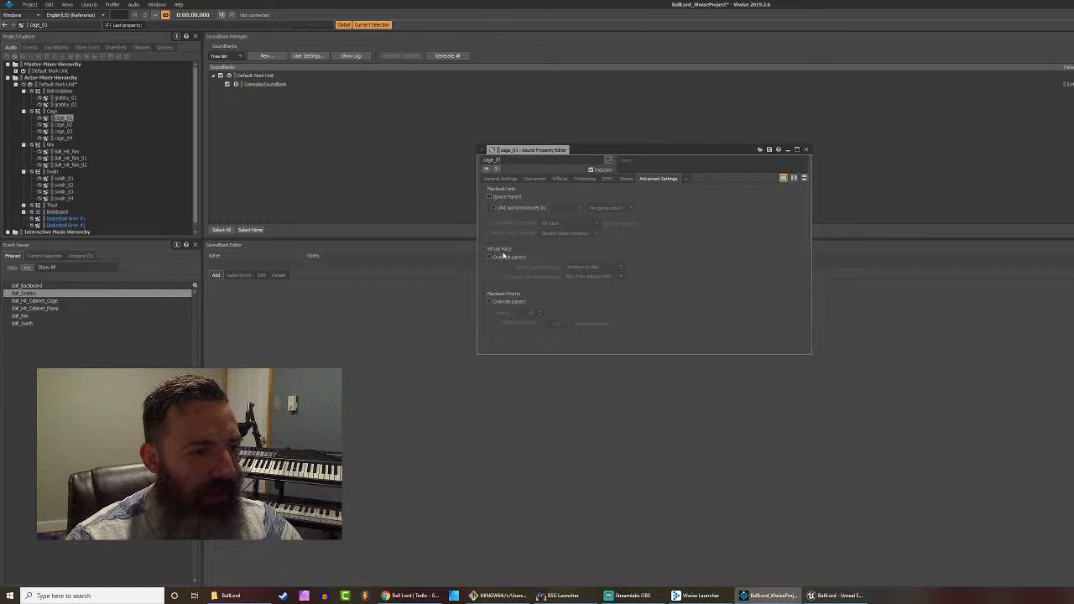
click(808, 151)
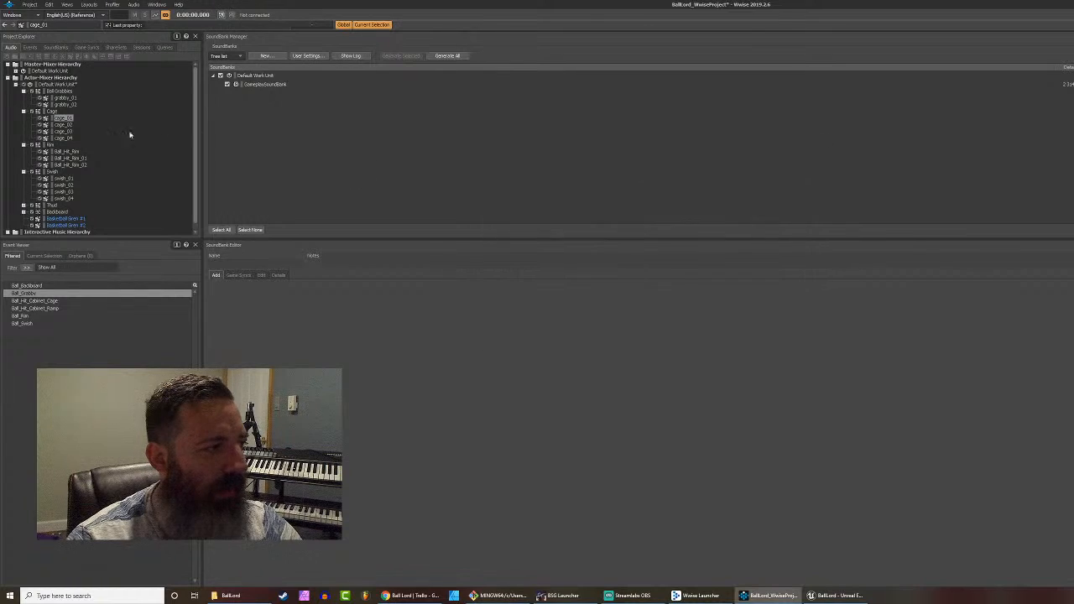
double_click(63, 125)
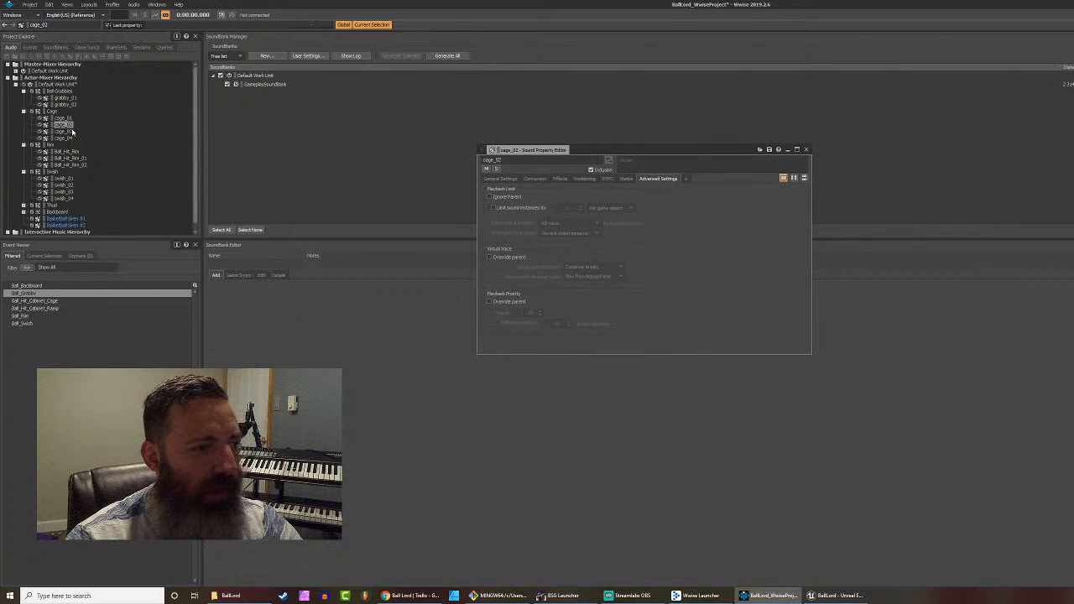
click(66, 132)
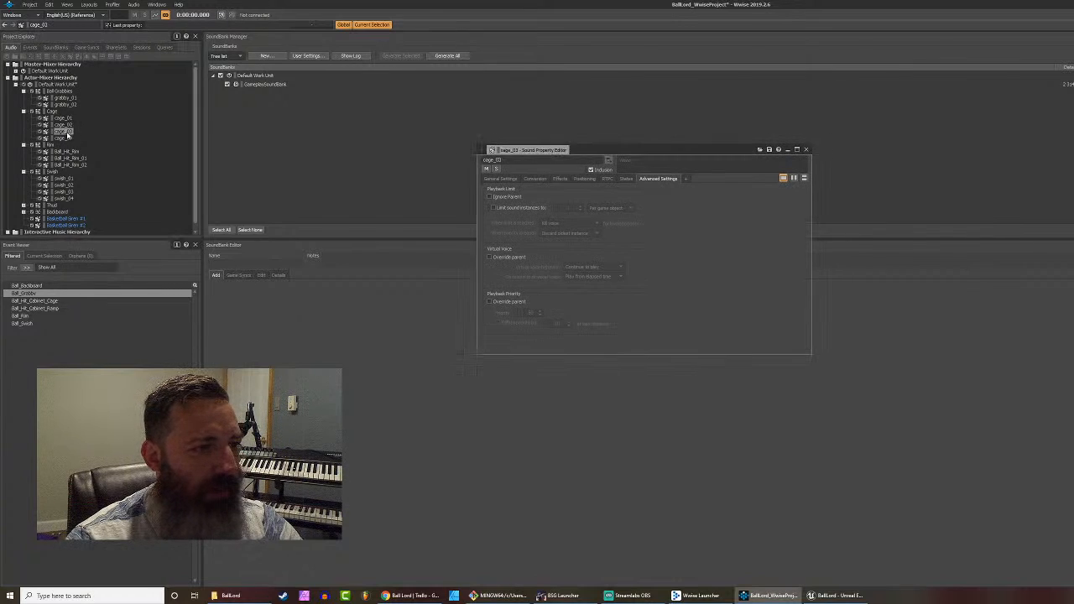
click(805, 149)
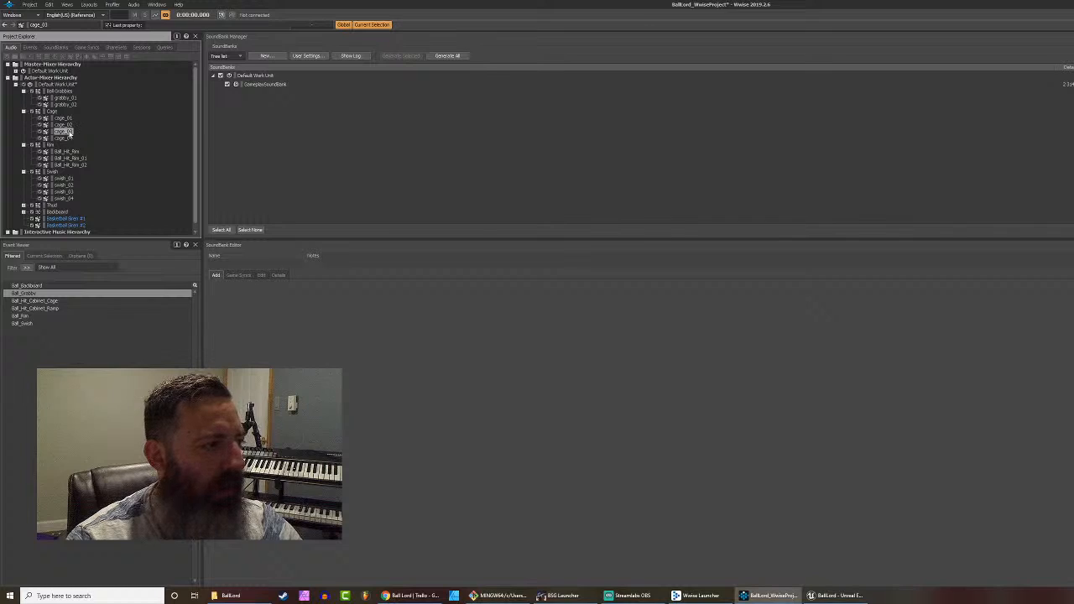
double_click(65, 132)
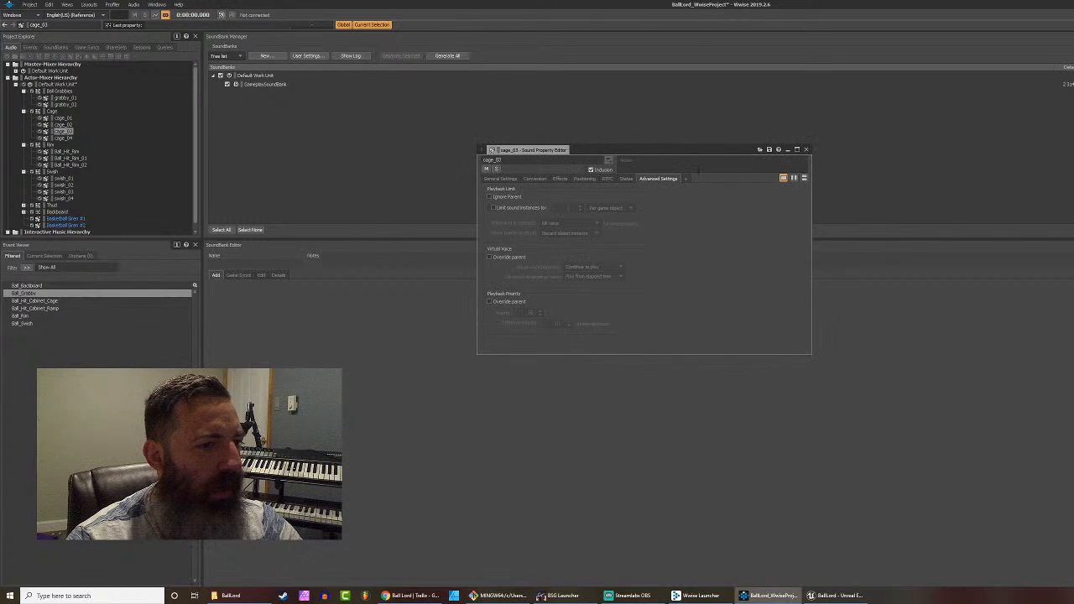
click(808, 149)
double_click(67, 139)
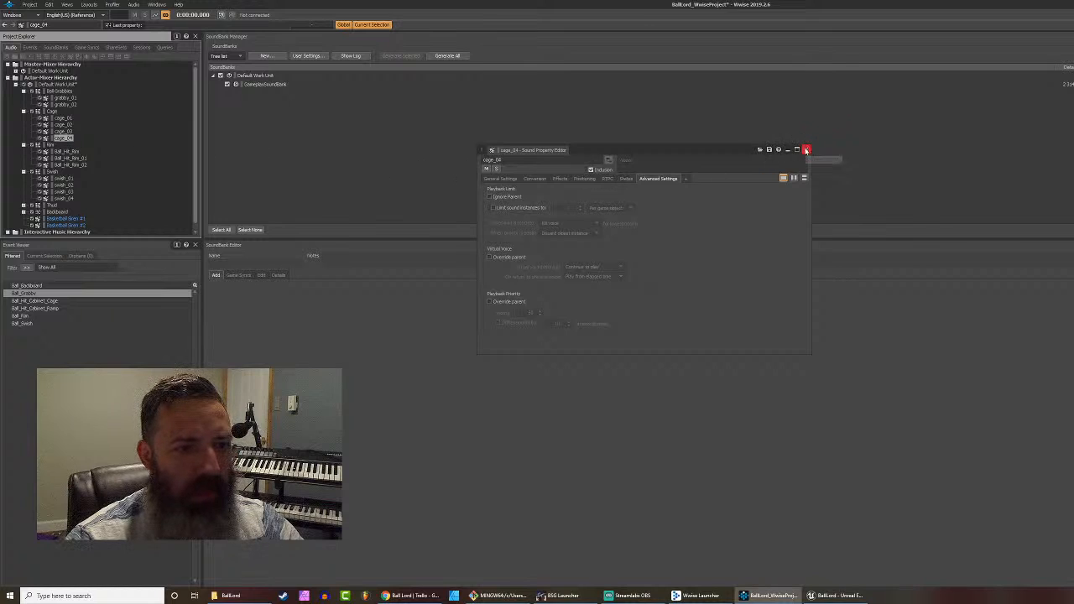
click(806, 149)
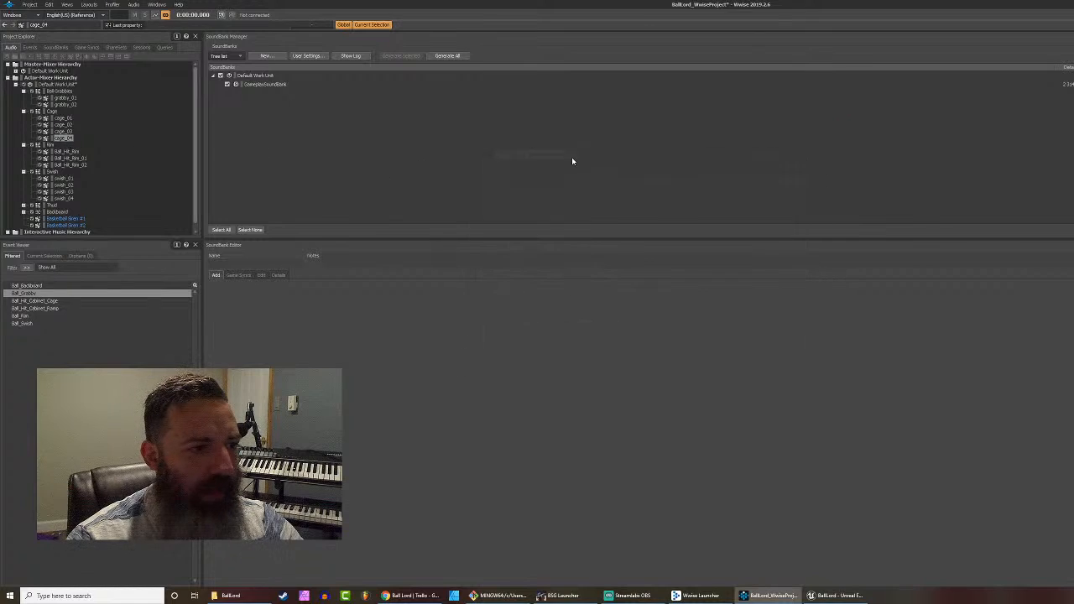
Step: Reopen the Cage container's properties and review its instance limit scope options, RTPC curves and States
double_click(53, 111)
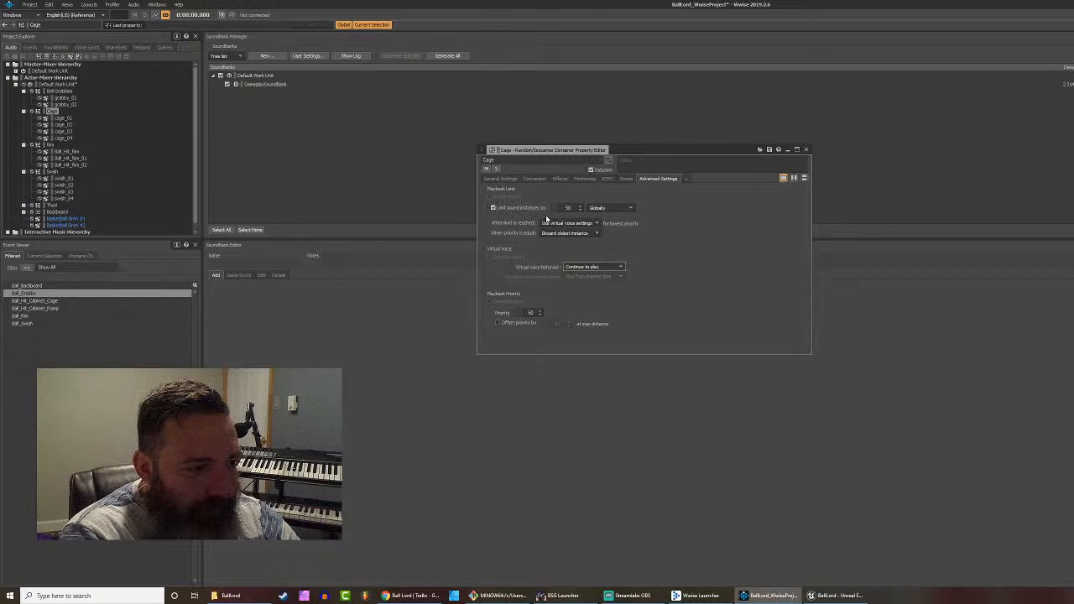
click(601, 209)
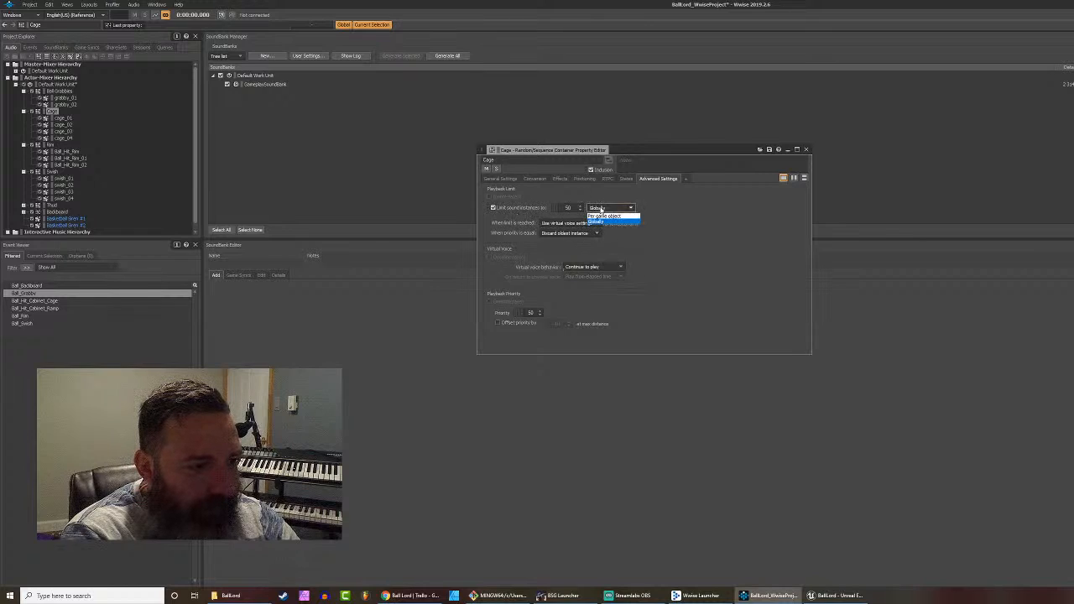
click(601, 209)
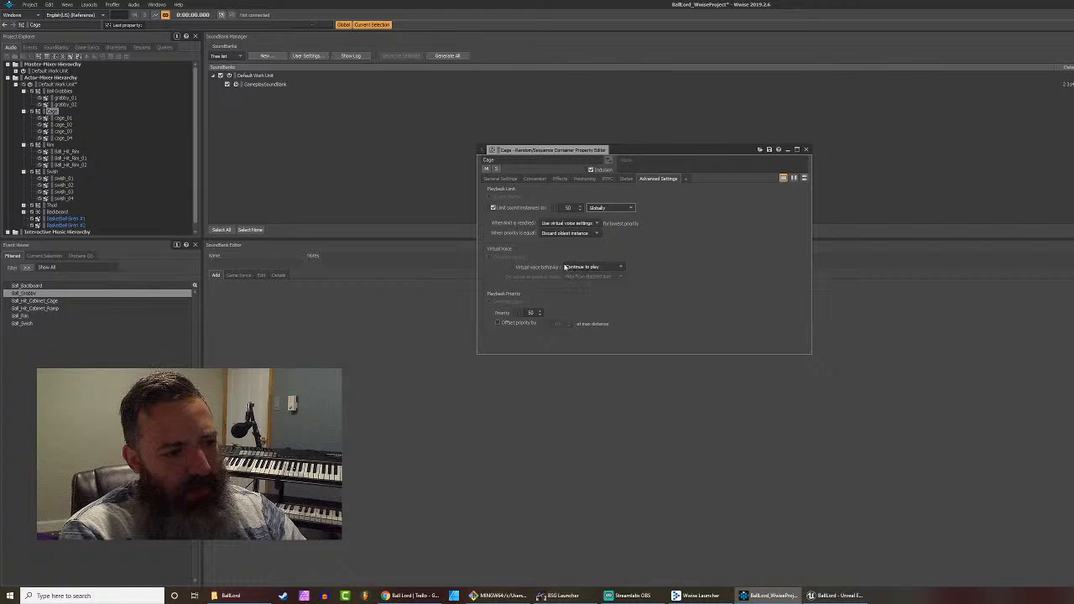
click(607, 179)
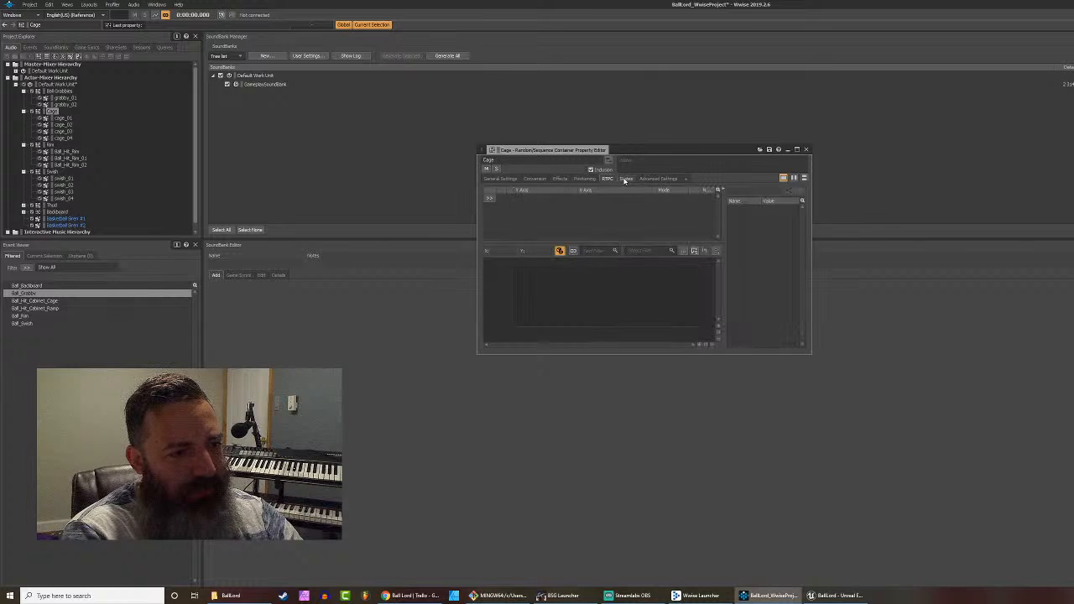
click(625, 179)
click(607, 179)
Step: Disable attenuation in the Cage container's positioning, with listener relative routing enabled and 3D spatialization set to None
click(586, 179)
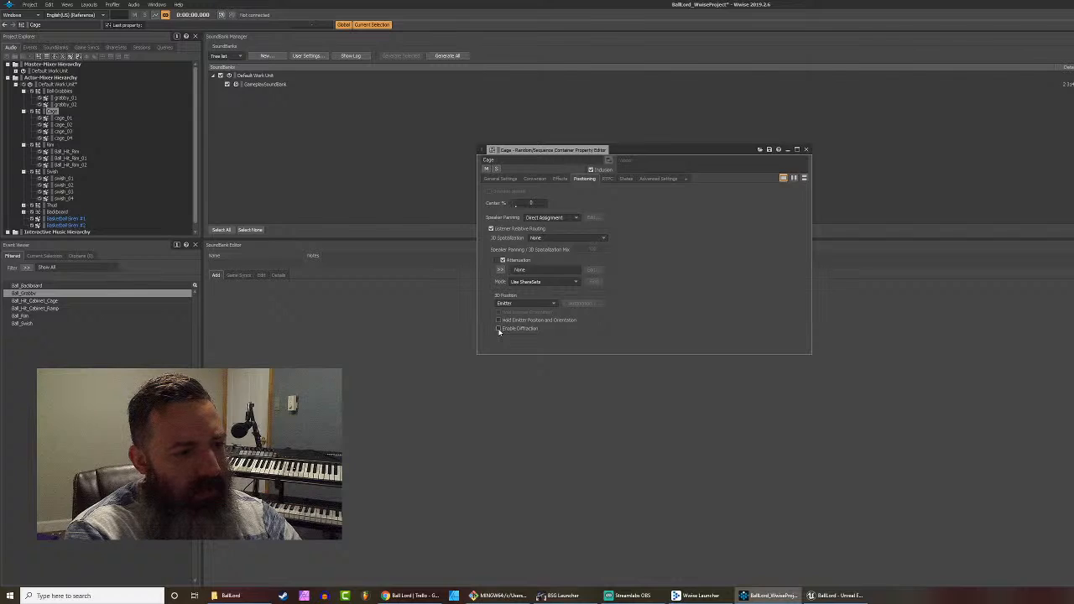
click(503, 260)
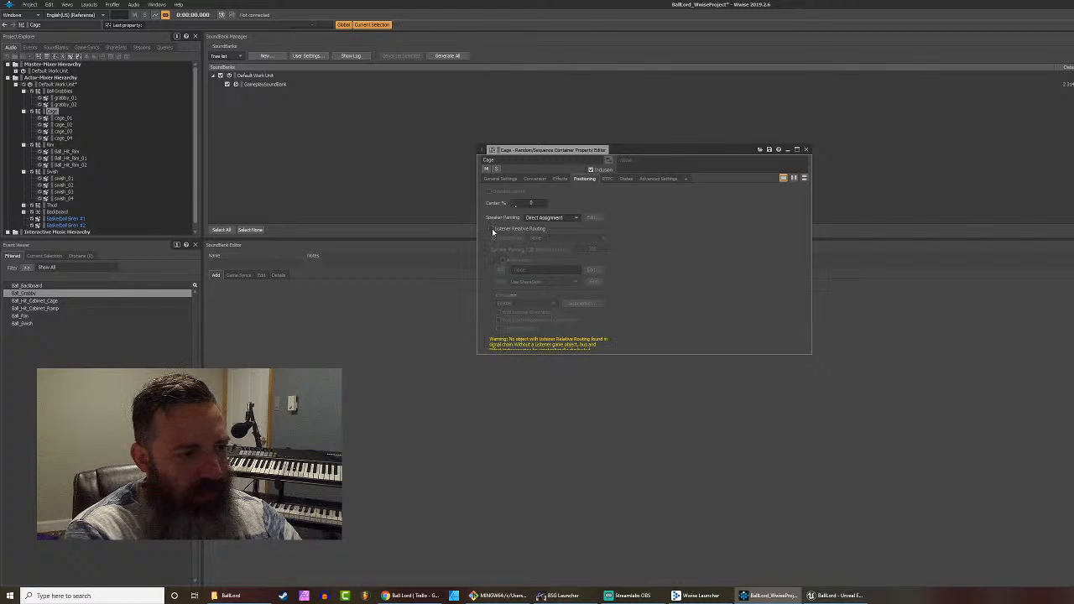
click(491, 230)
click(540, 239)
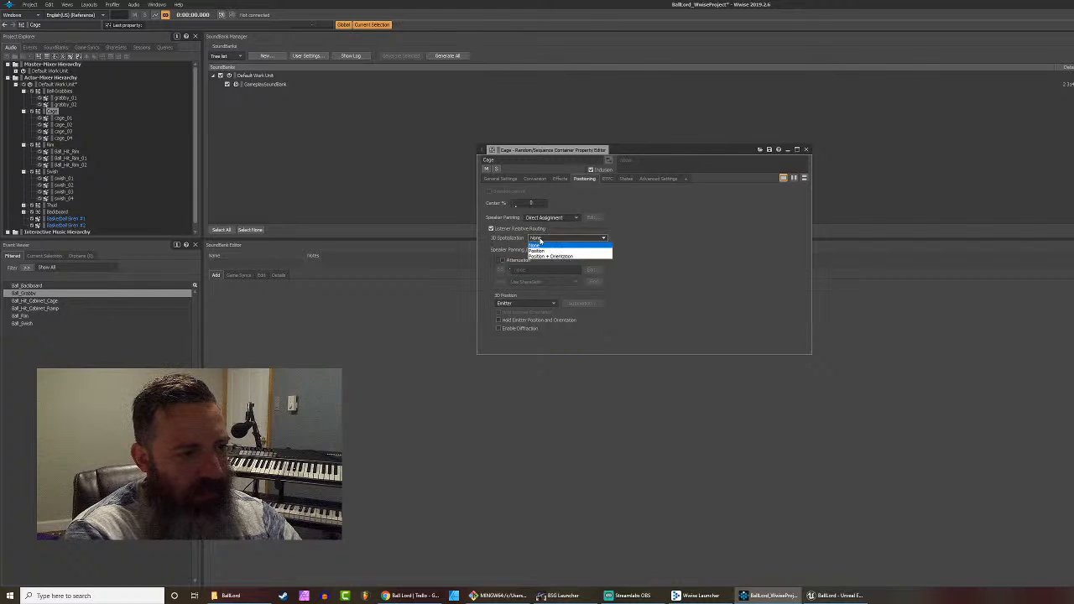
click(537, 244)
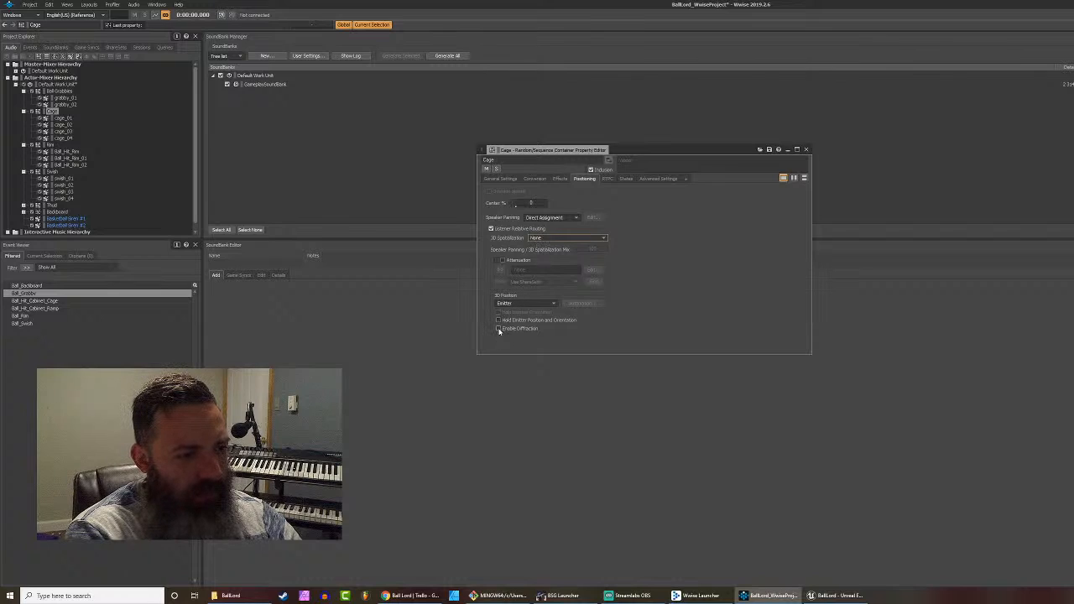
Step: Turn off rendering for the Cage container's Compressor, Peak Limiter and Parametric EQ effects, and bypass all effects
click(558, 180)
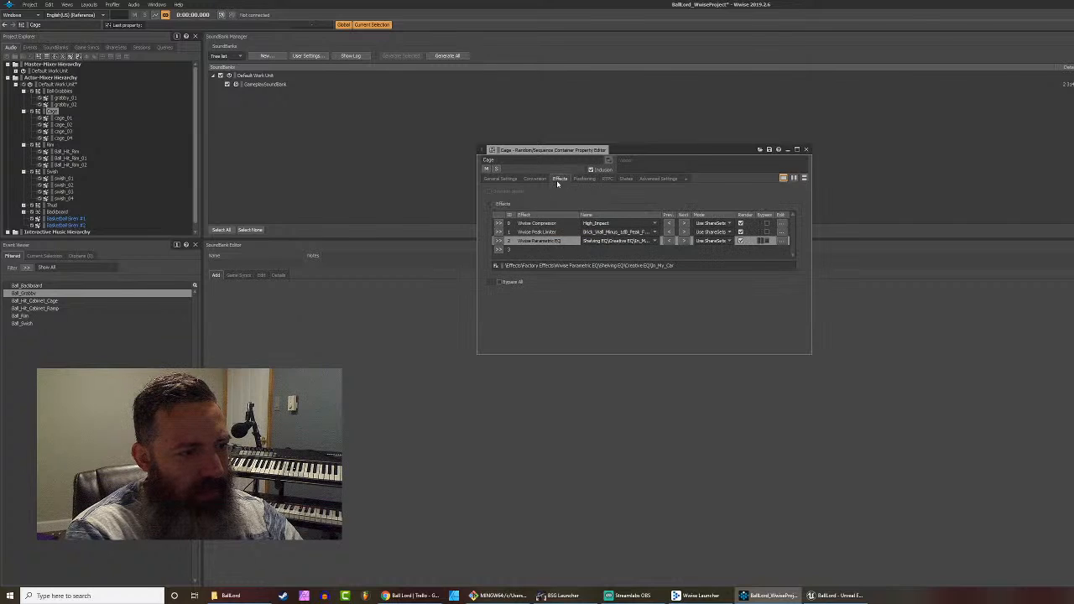
click(739, 223)
click(740, 232)
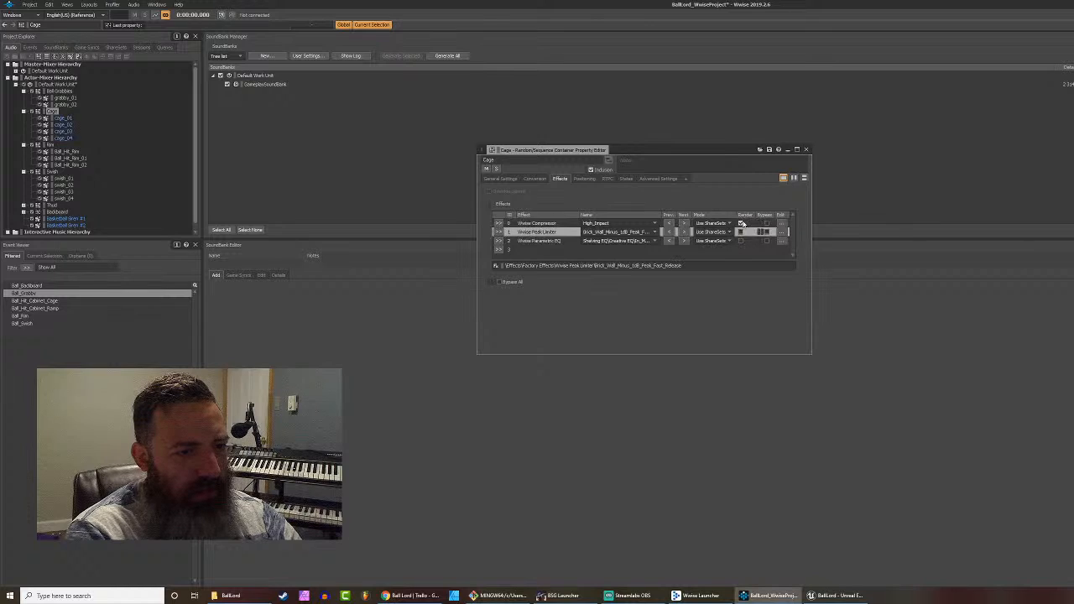
click(740, 222)
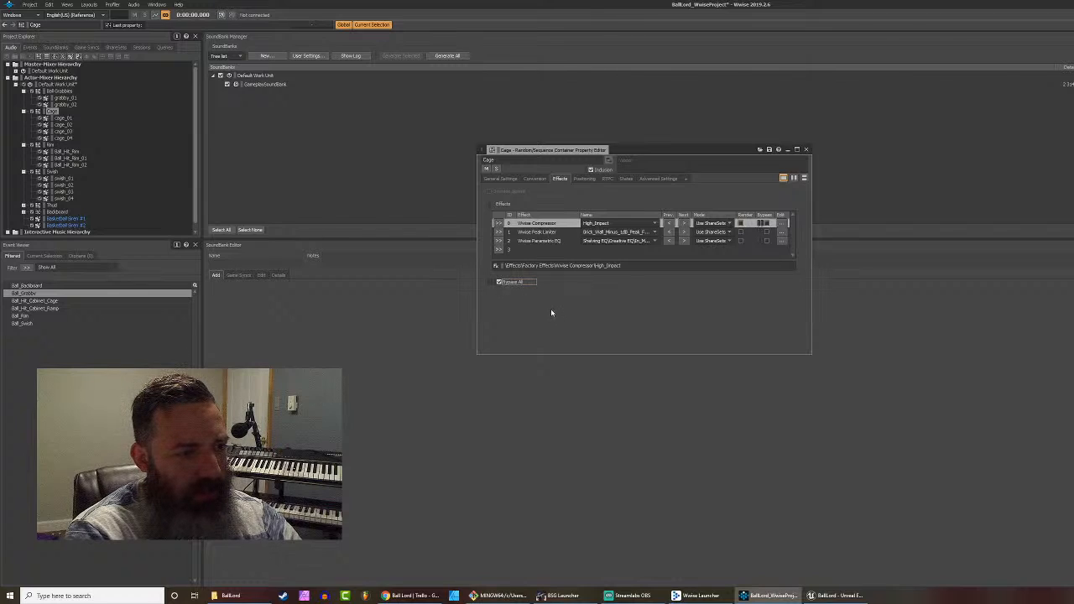
Step: Review the Cage container's States, RTPC and positioning, and inspect the discard options for equal priority in its playback limit
click(626, 178)
click(607, 179)
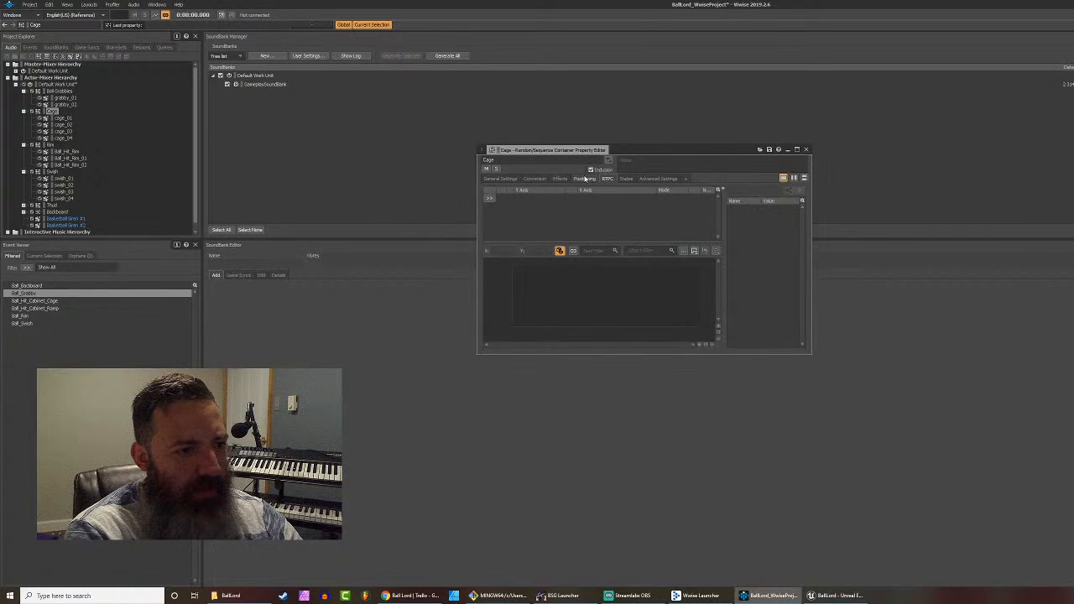
click(585, 180)
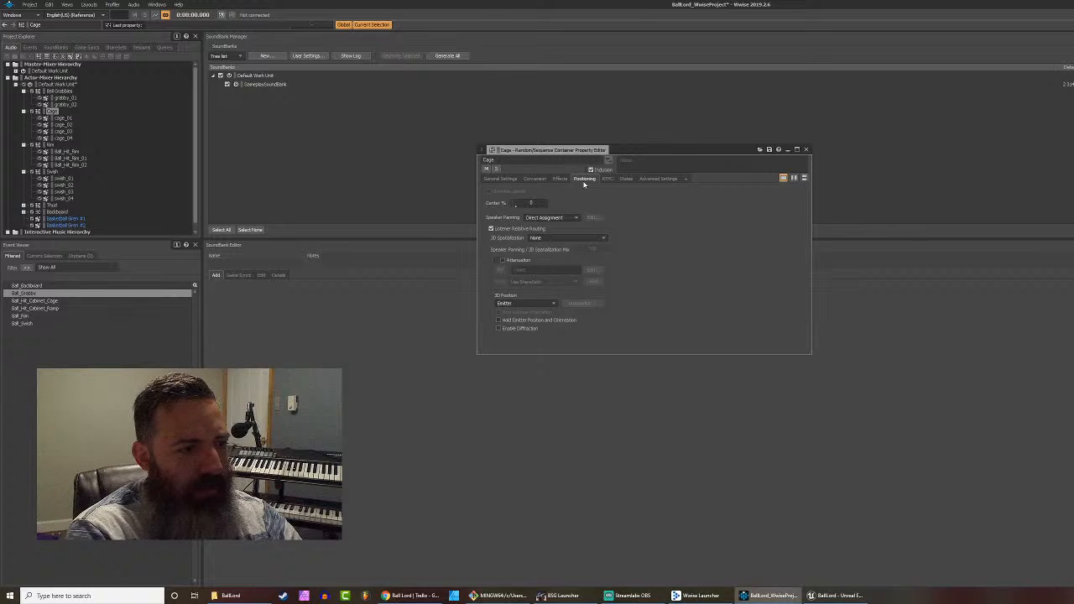
click(646, 180)
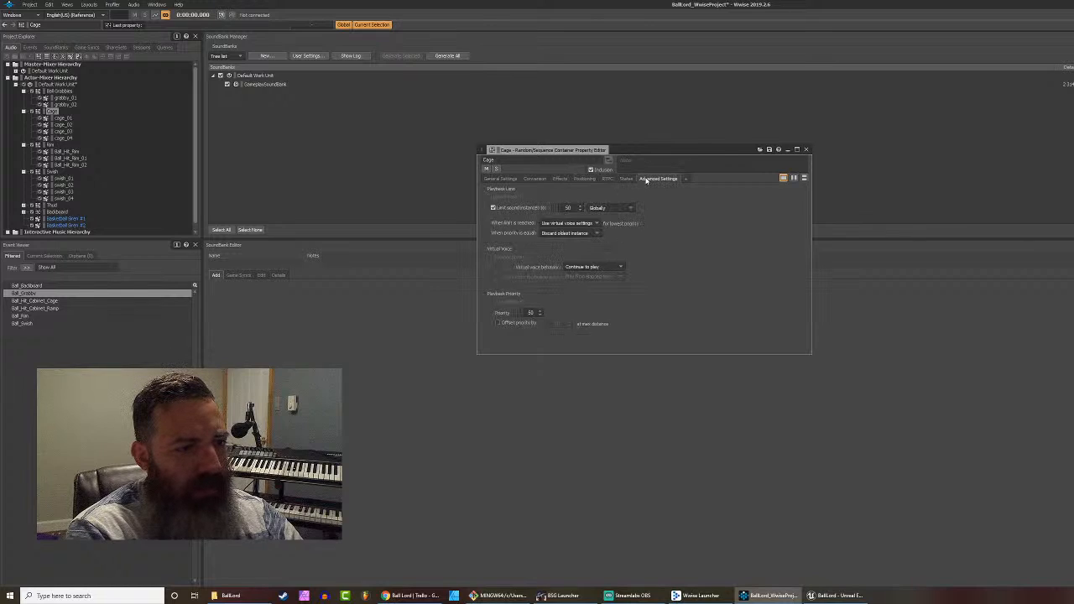
click(594, 233)
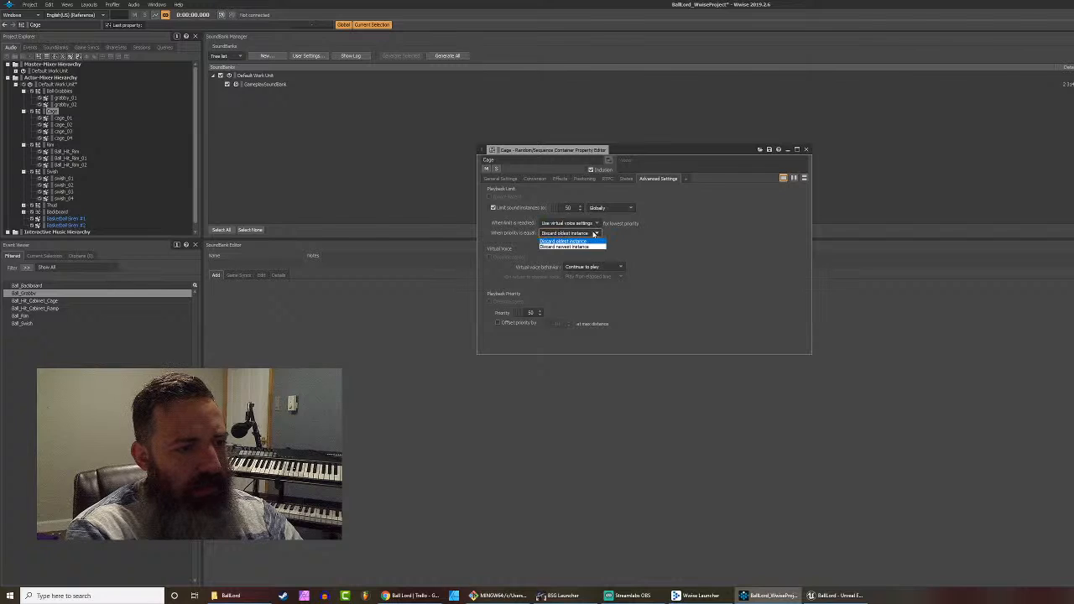
click(593, 233)
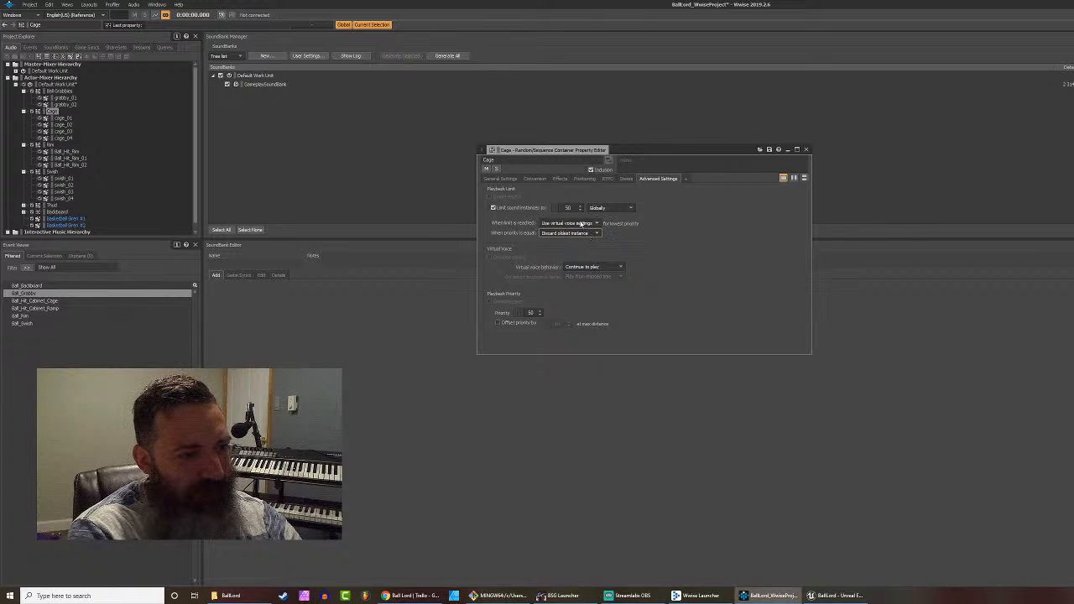
Step: Review the Cage container's effects and browse the effect types available for its empty fourth slot, leaving the slot empty
click(559, 179)
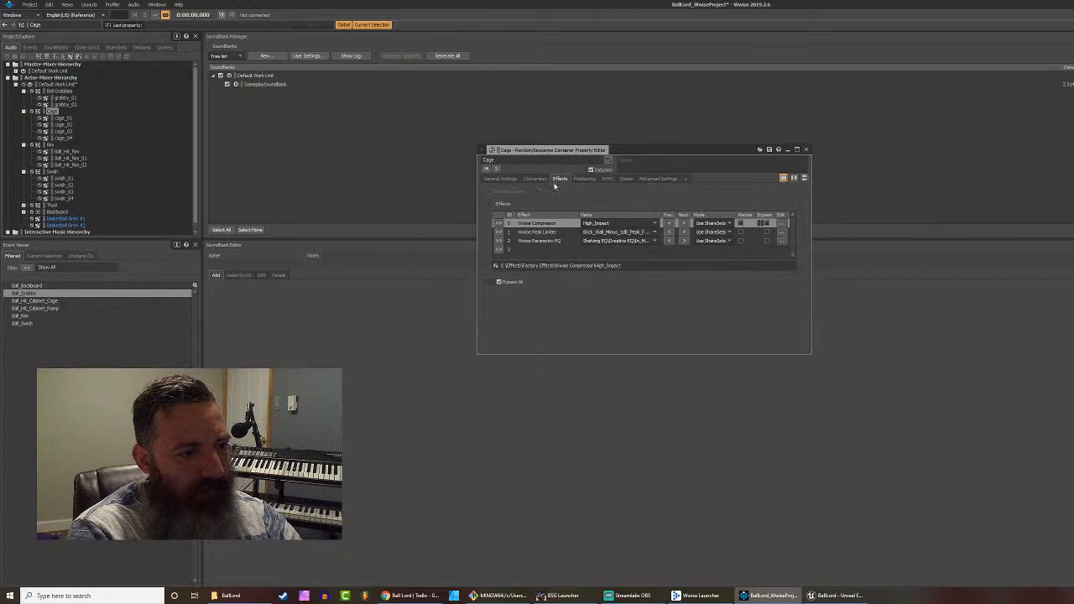
click(510, 252)
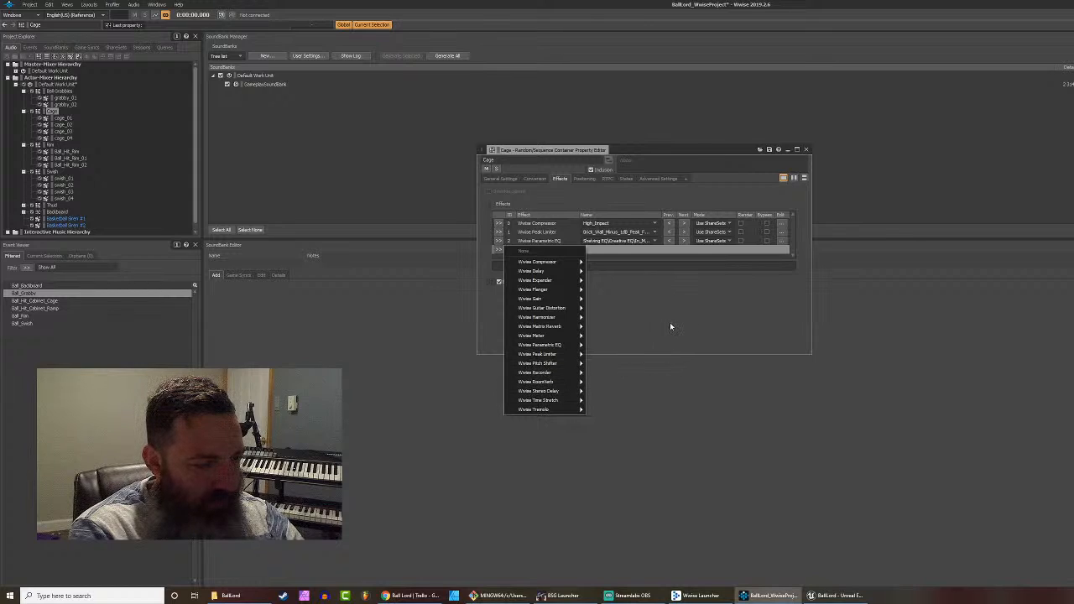
mouse_move(564, 266)
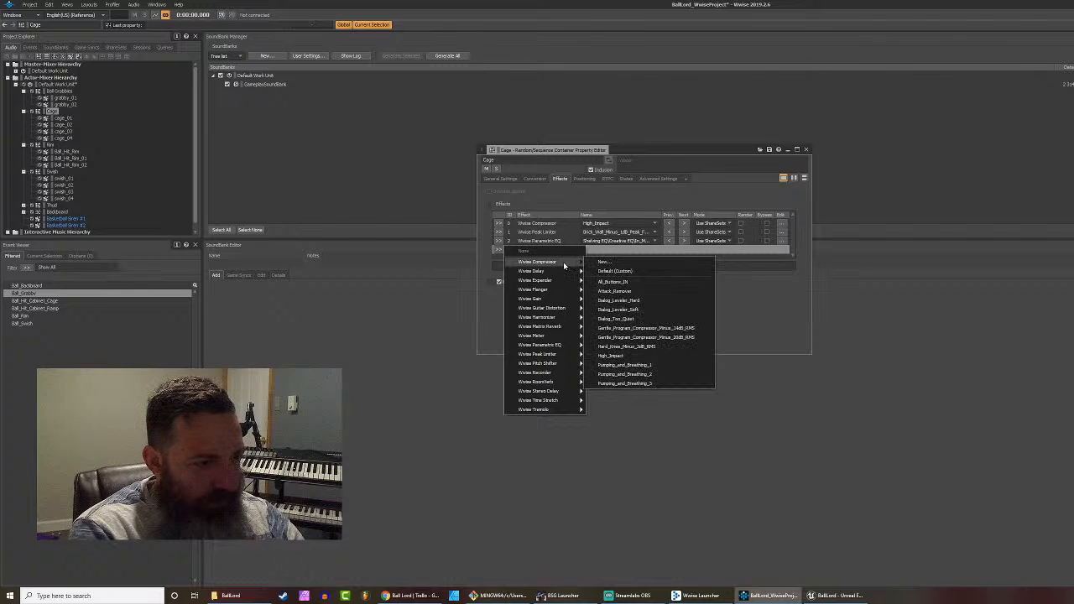
click(740, 316)
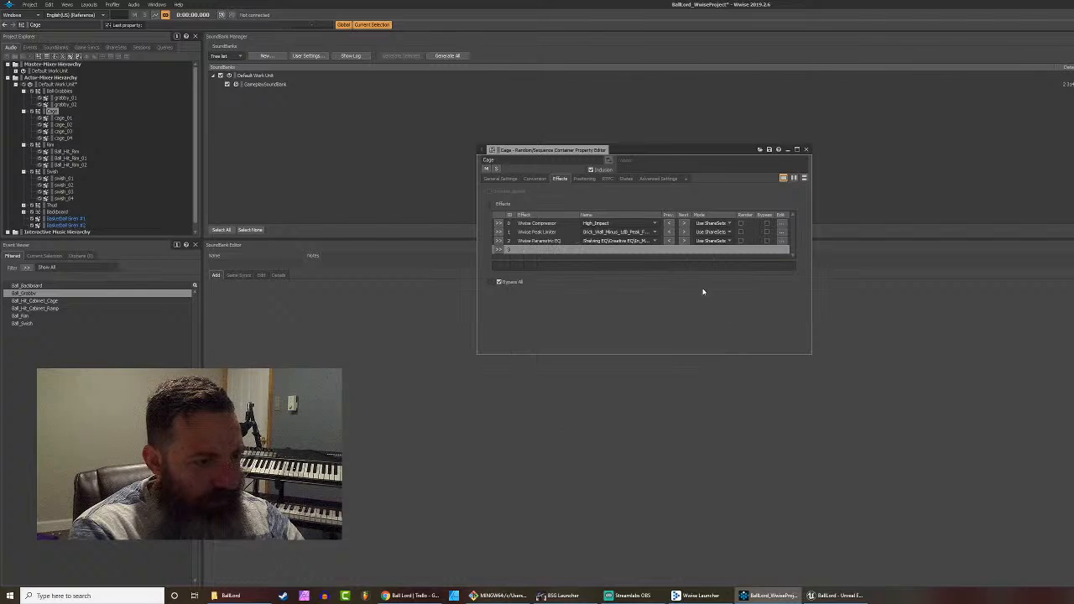
Step: Close the Cage container's properties and generate all SoundBanks for every platform
click(806, 150)
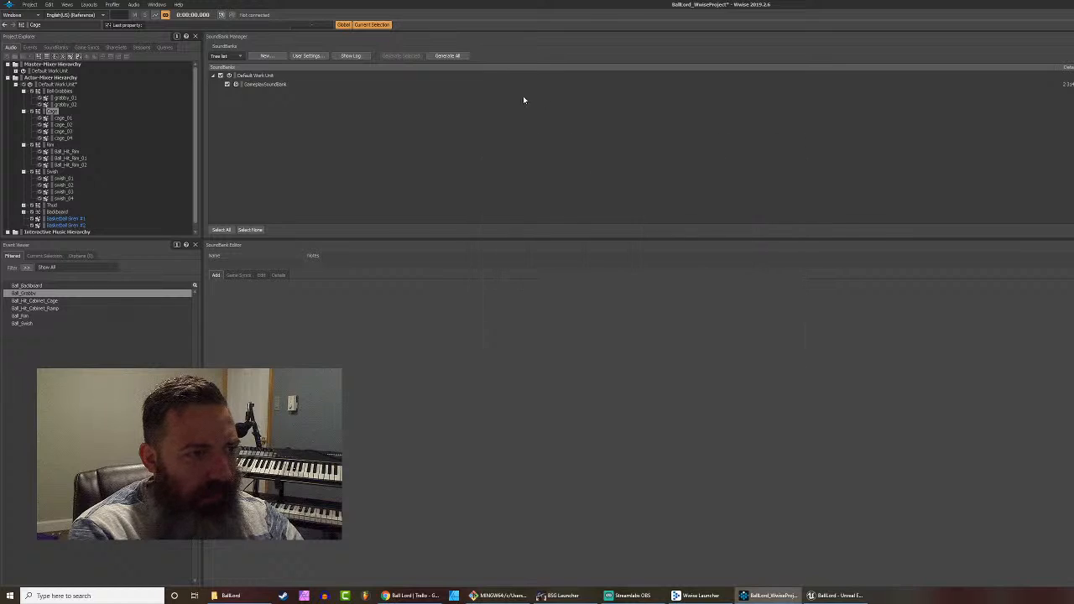
click(442, 55)
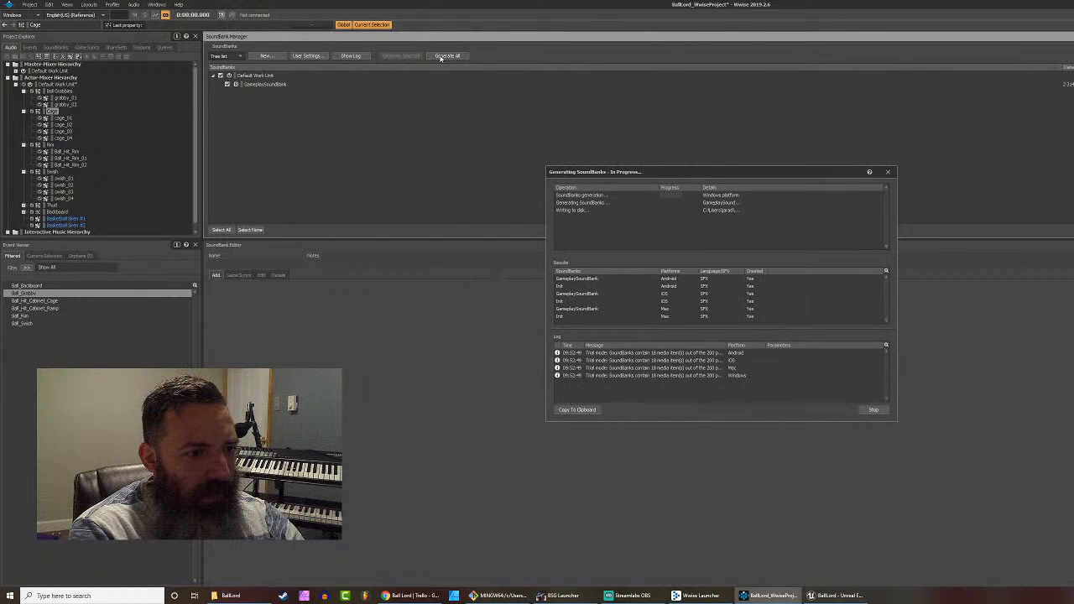
click(888, 173)
Step: Switch to the Unreal Editor and refresh all banks from the gameplay SoundBank asset in the Sound folder
click(827, 595)
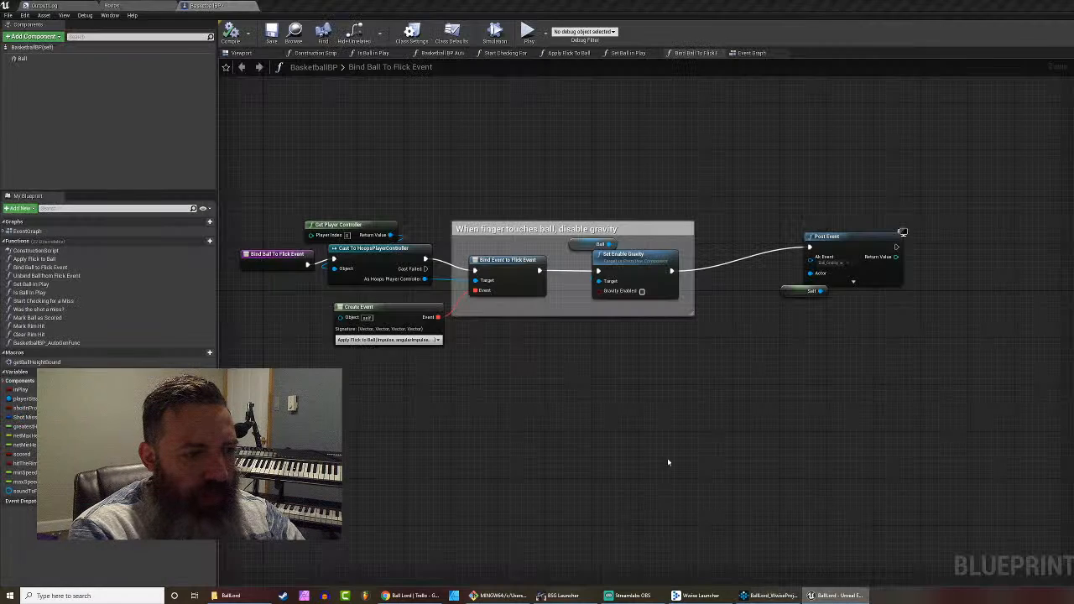
click(118, 5)
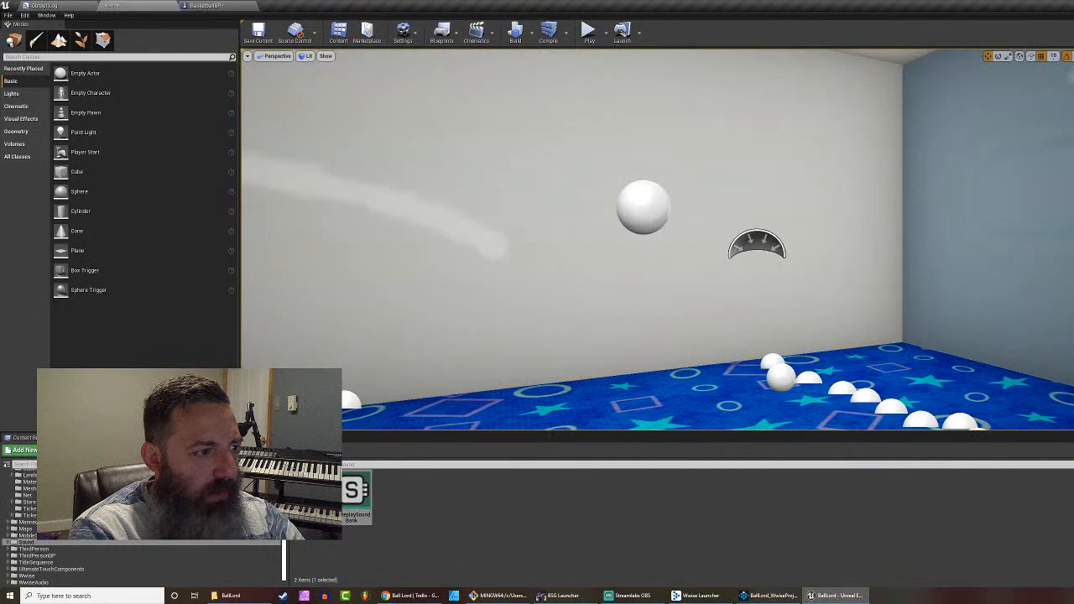
right_click(353, 511)
click(375, 315)
right_click(354, 503)
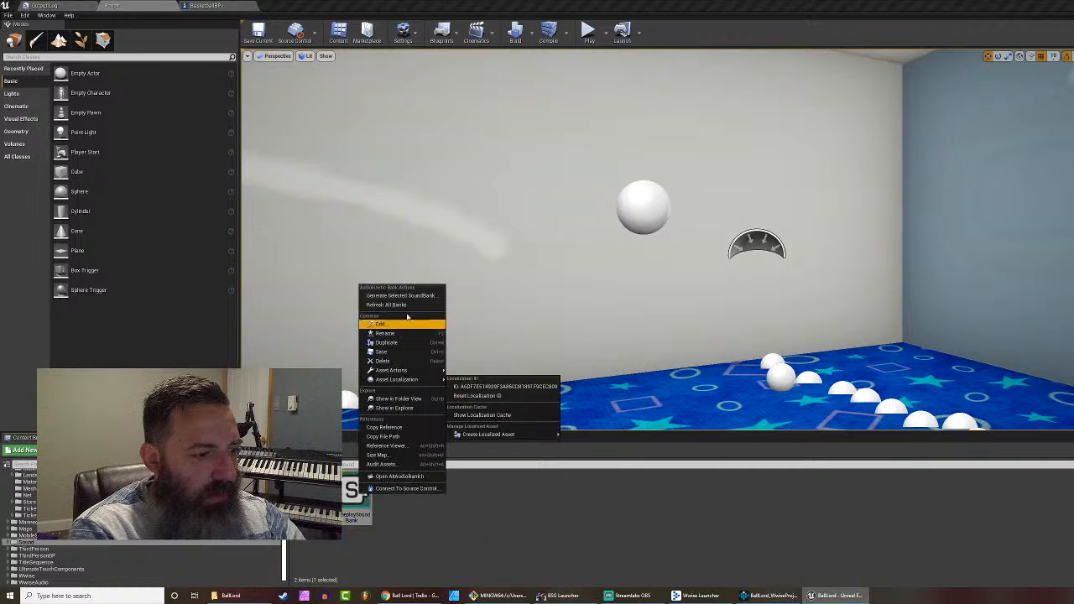
click(391, 305)
click(835, 362)
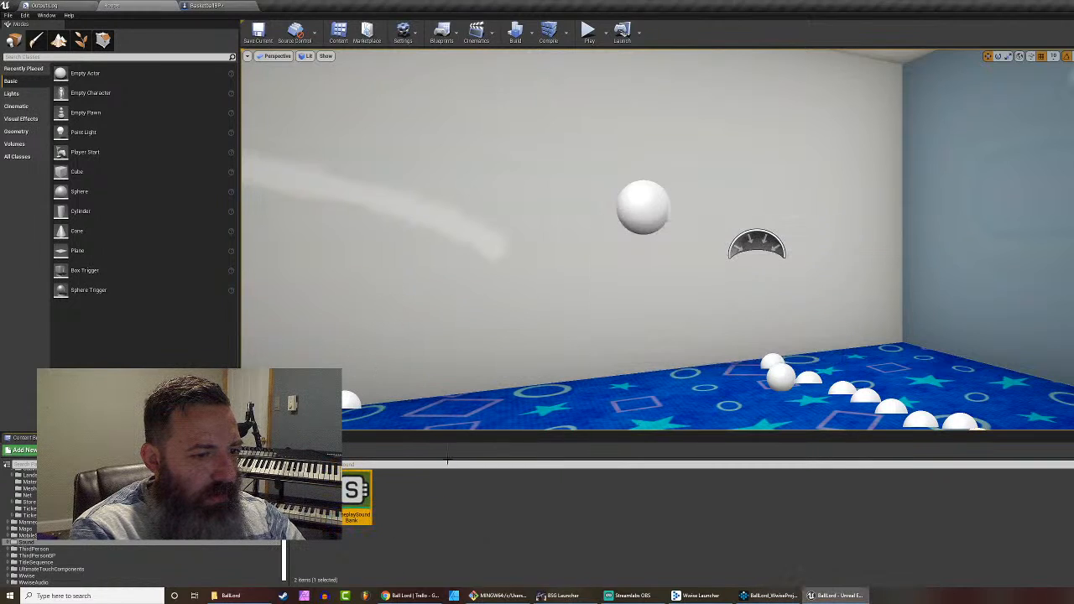
right_click(346, 504)
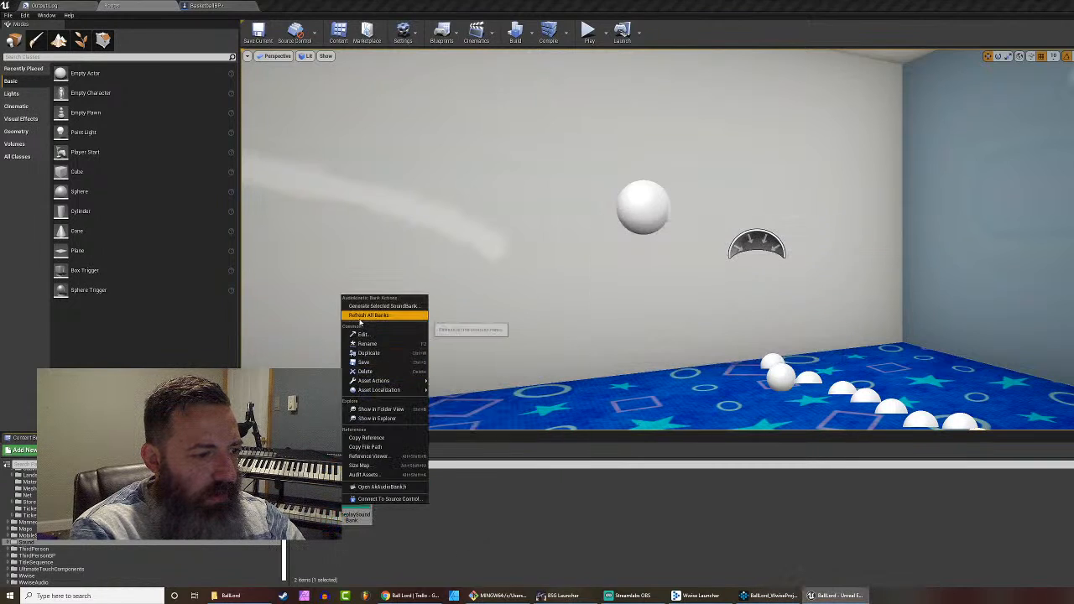
click(382, 307)
Step: Play the game from the BasketballBP blueprint and throw several balls at the cage to test the overlapping sounds, ending the preview when finished
click(201, 5)
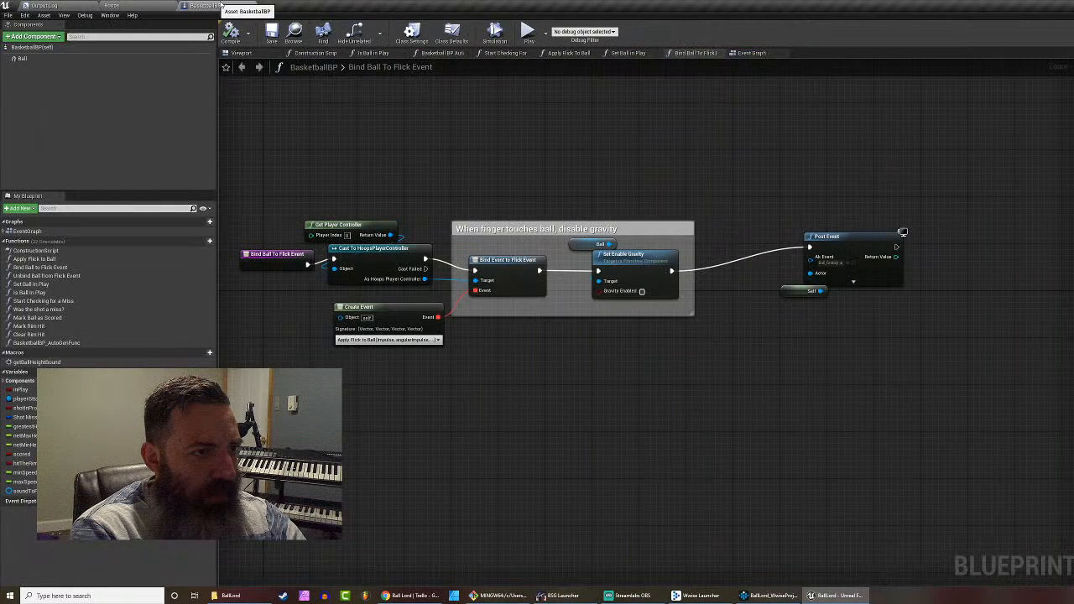
click(525, 31)
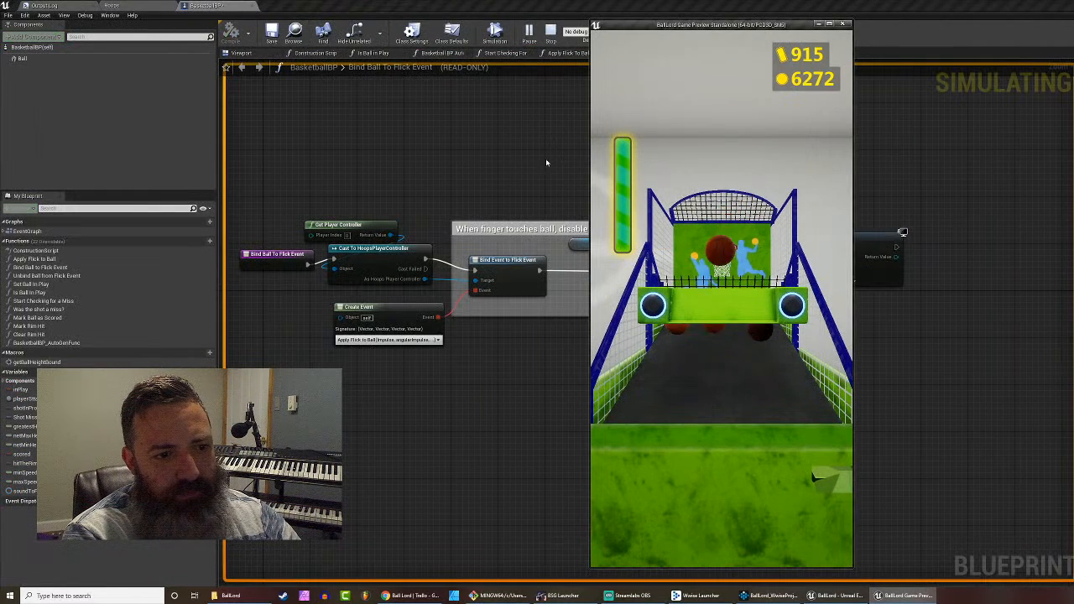
drag(726, 479, 685, 328)
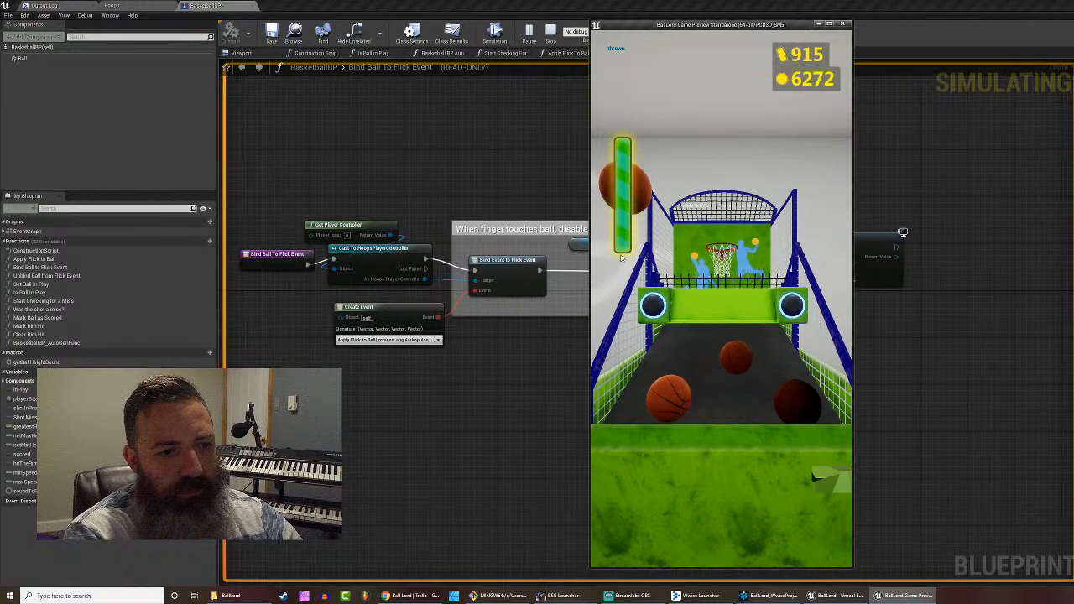
drag(697, 489, 786, 308)
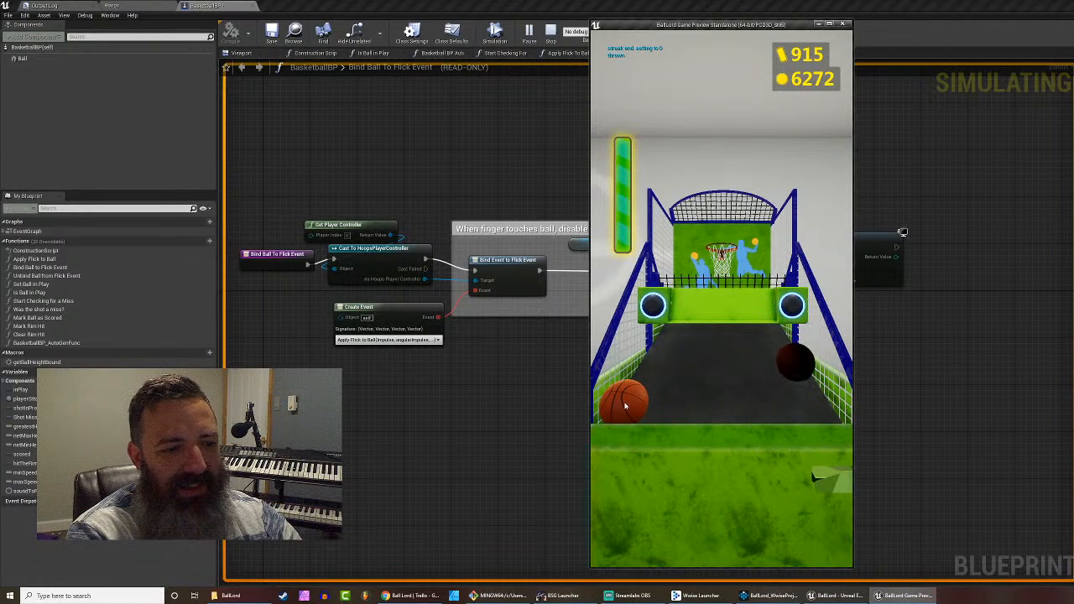
drag(705, 482, 782, 352)
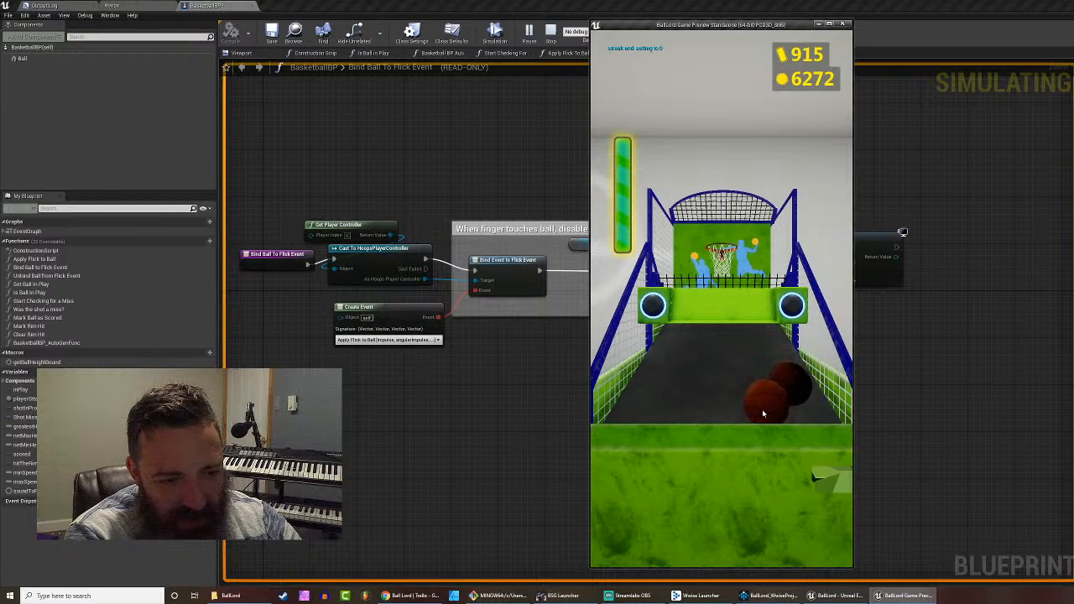
mouse_move(754, 411)
mouse_down()
mouse_move(784, 411)
mouse_move(747, 420)
mouse_move(817, 317)
mouse_up()
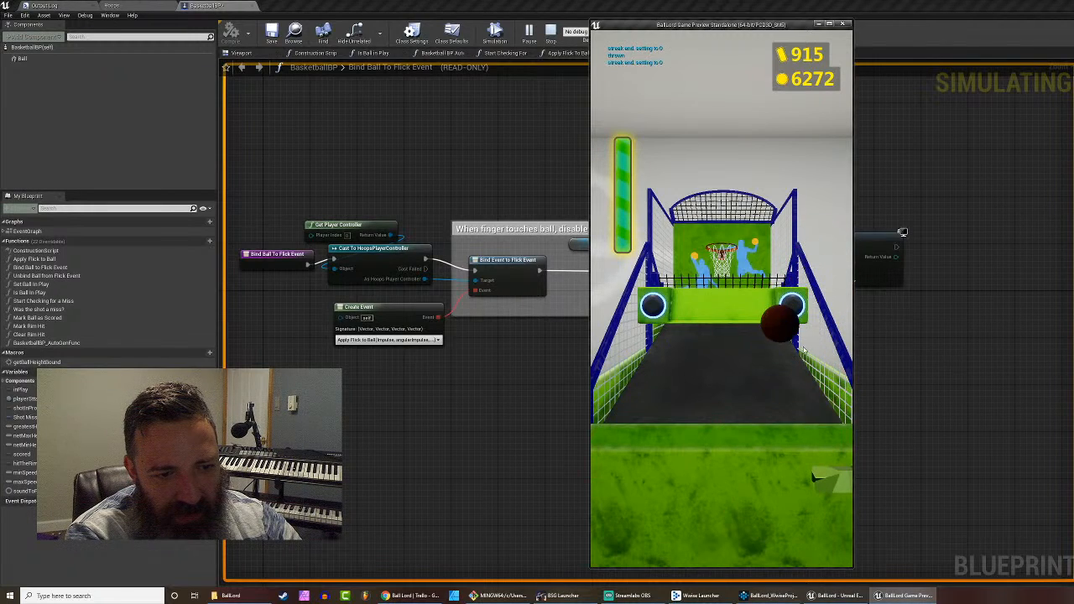
mouse_move(723, 399)
mouse_down()
mouse_move(781, 433)
mouse_move(809, 368)
mouse_up()
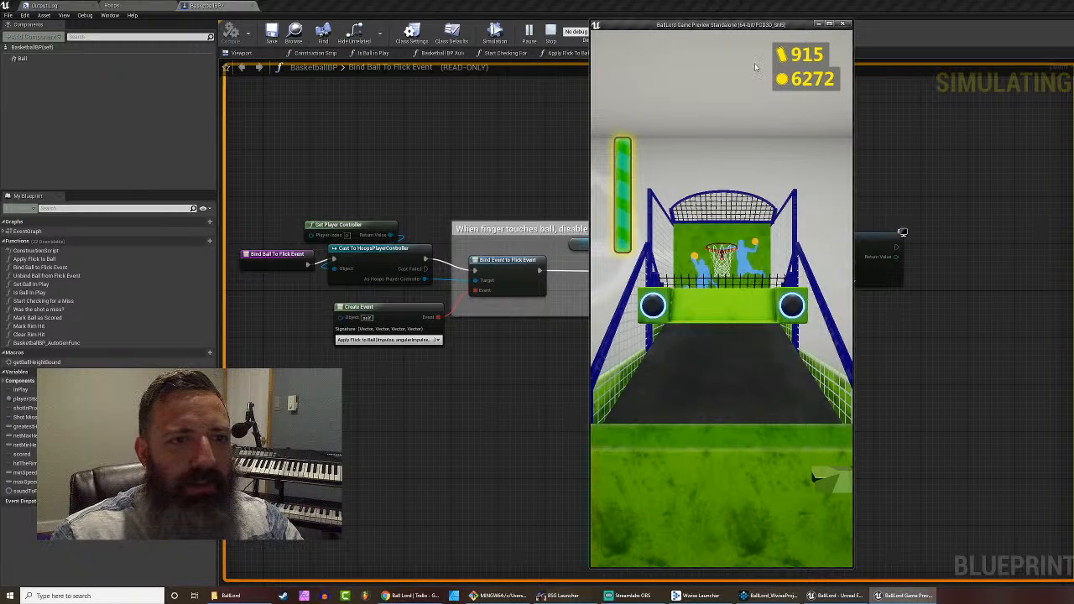
key(Escape)
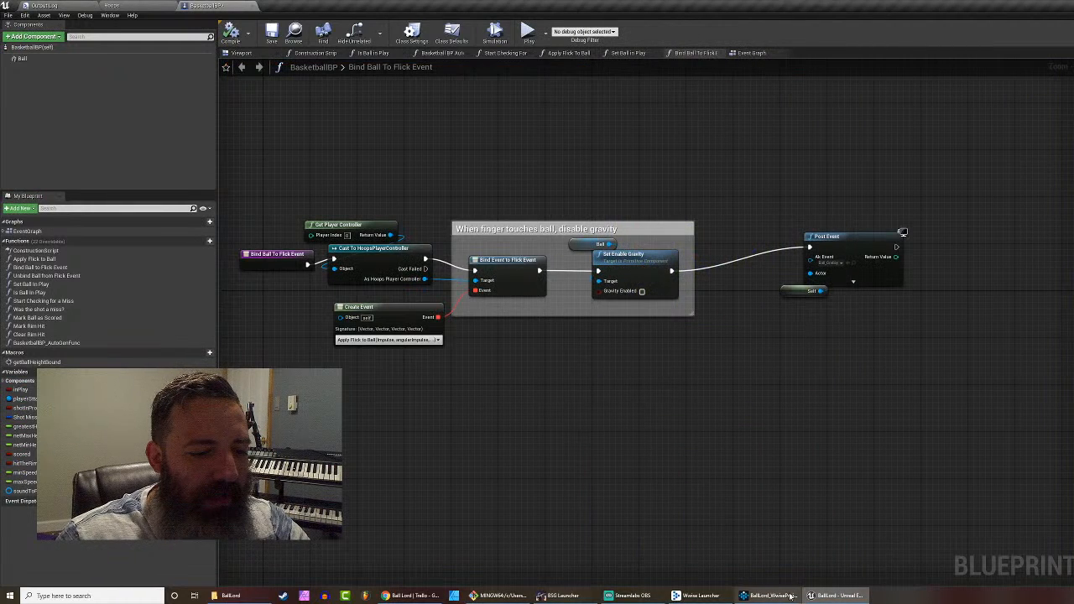
Step: Switch to the Ball Lord Trello board and draft a Hot Burner card titled "Balls are super dark in the bottom right corner?"
click(697, 596)
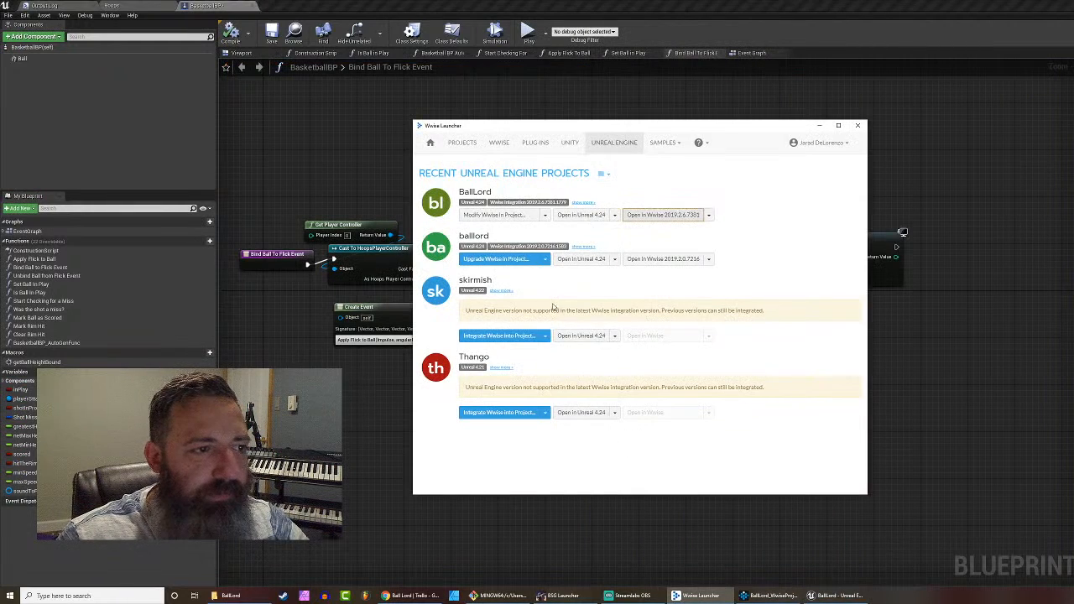
click(411, 596)
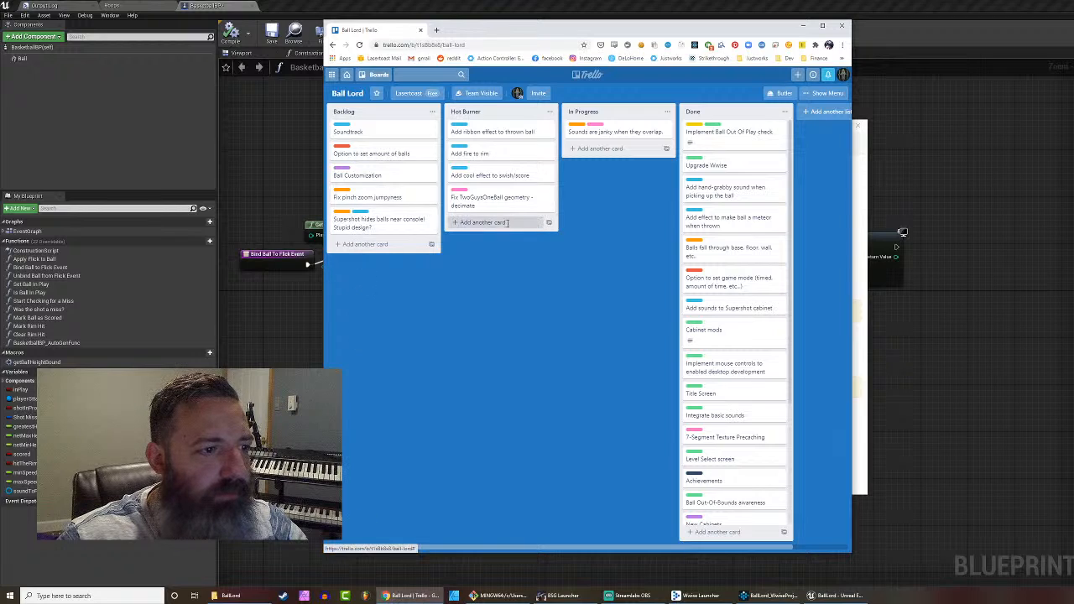
click(534, 224)
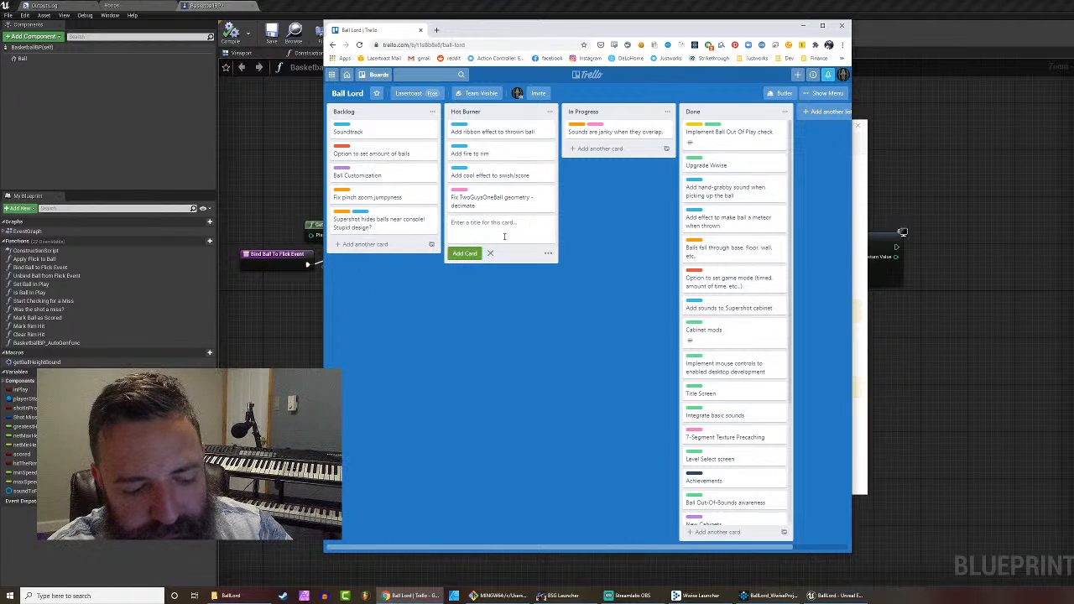
text(Balls are )
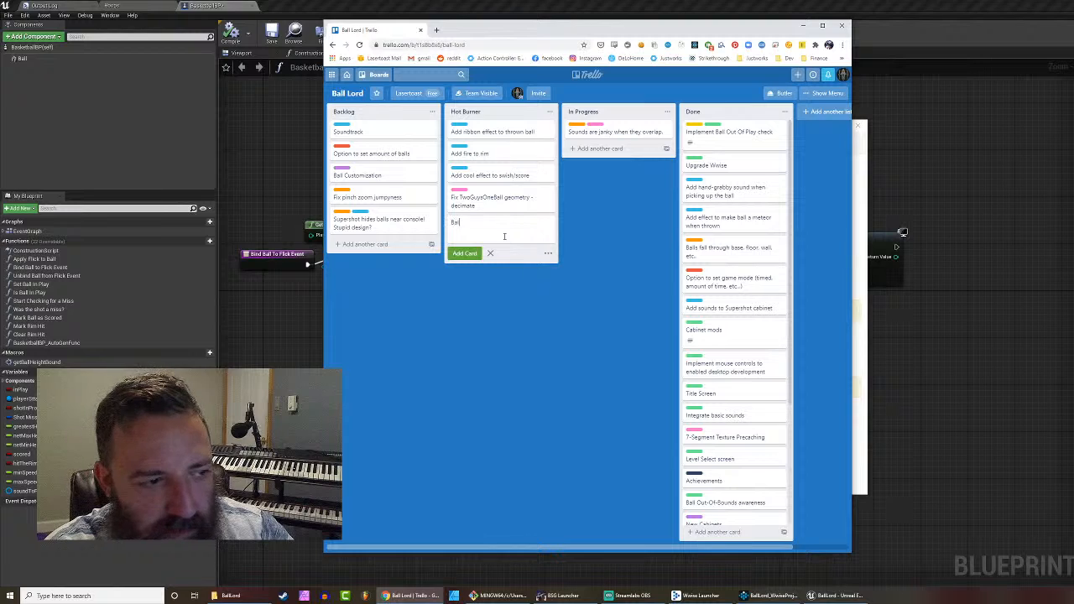
text(super )
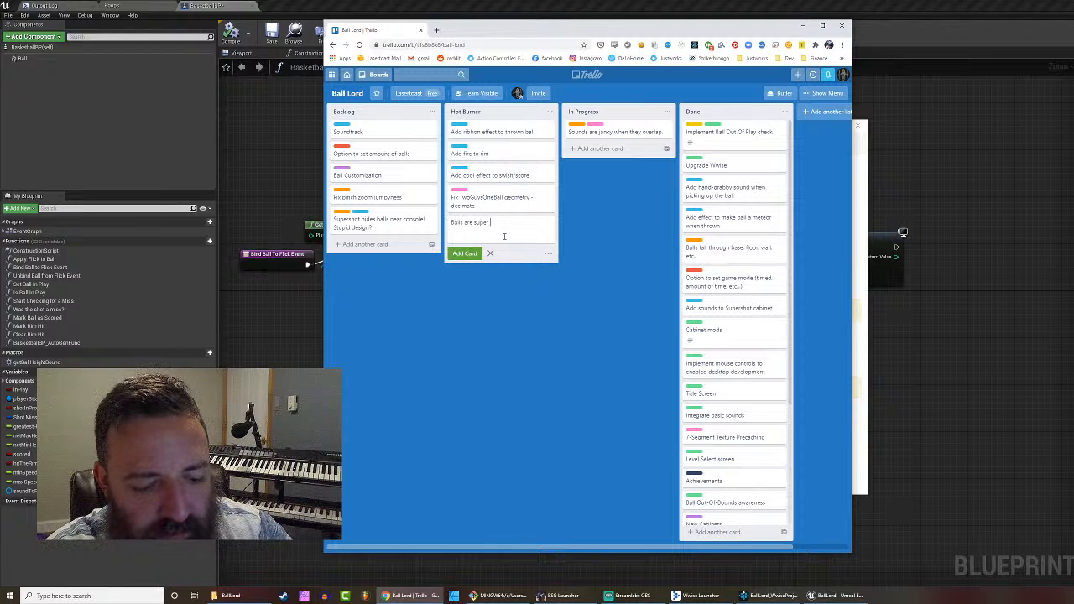
text(dark in the )
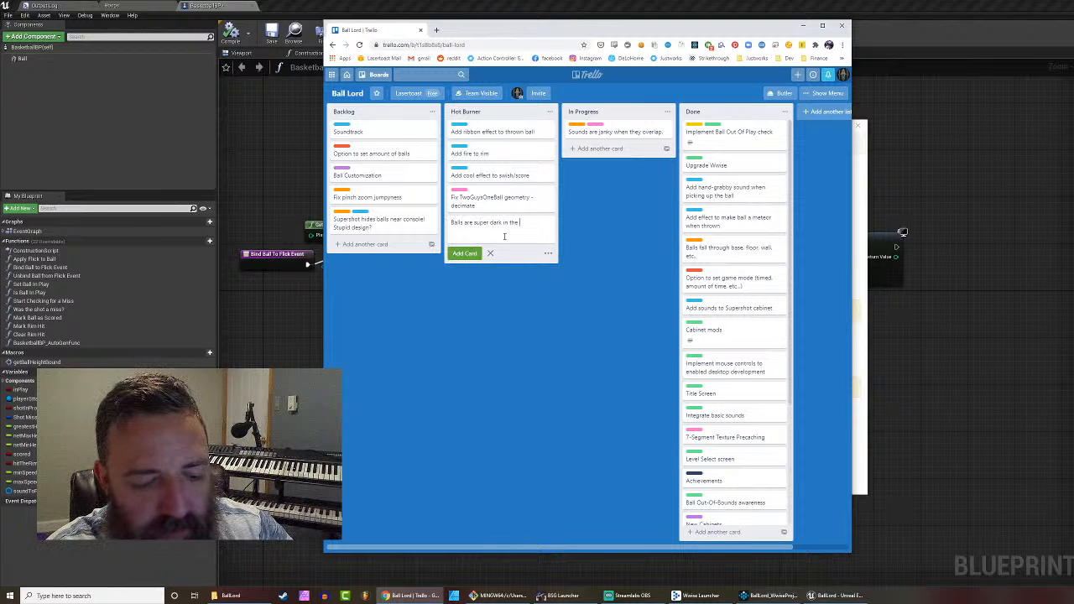
text(bottom right co)
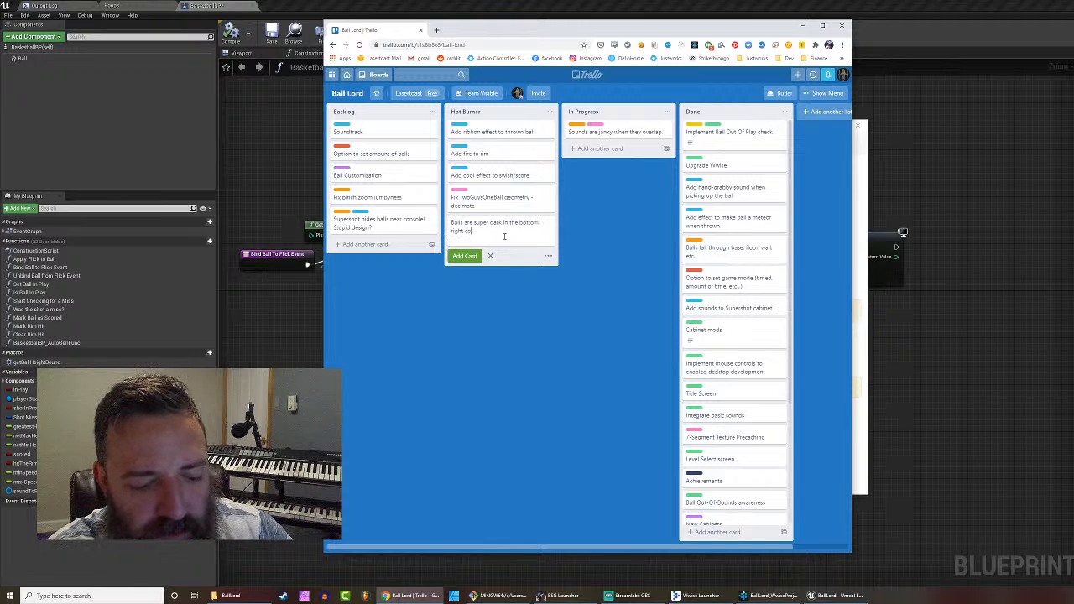
text(rner?)
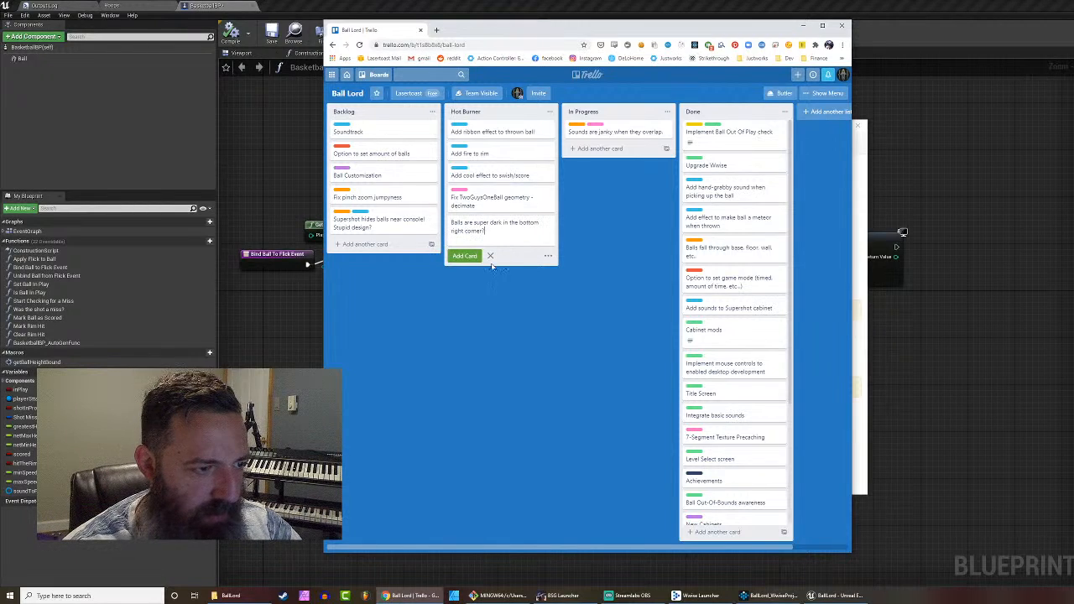
Step: Assign the Bug and Look & Feel labels to the drafted card and add it to the Hot Burner list
click(548, 256)
click(557, 305)
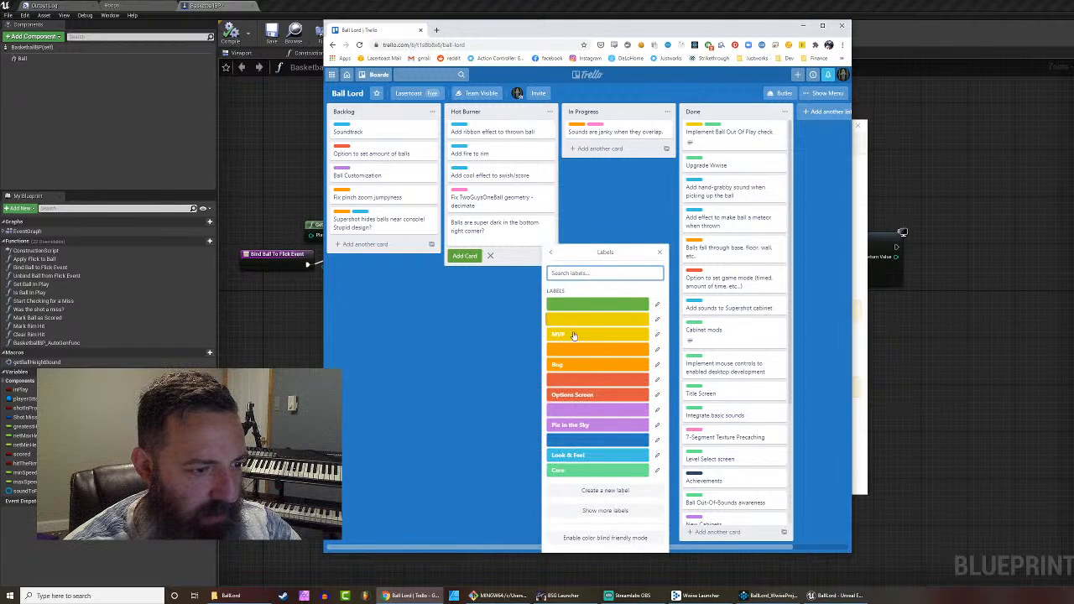
click(571, 370)
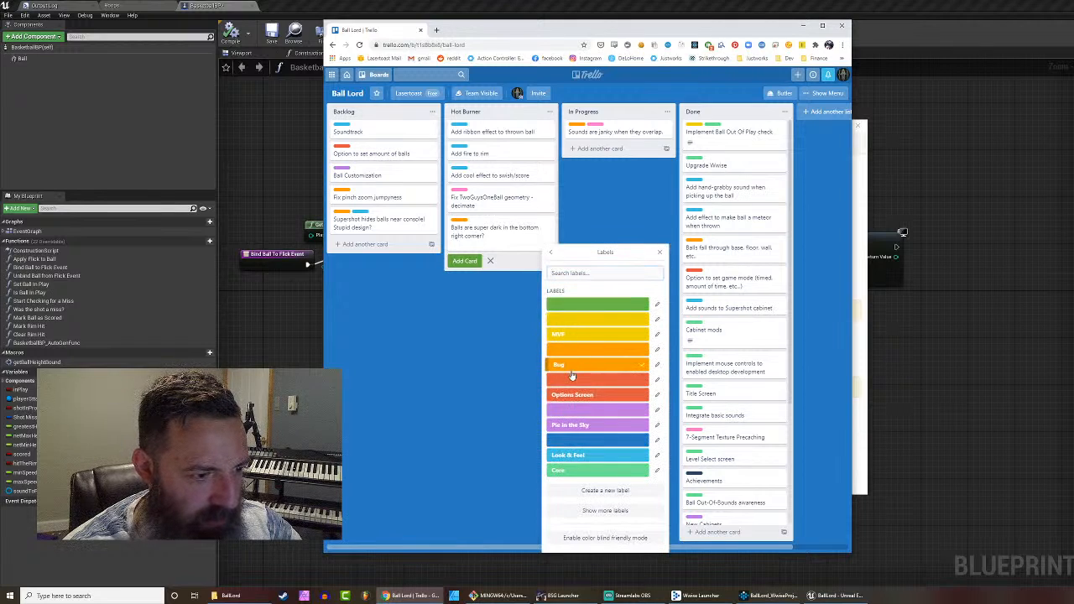
click(568, 455)
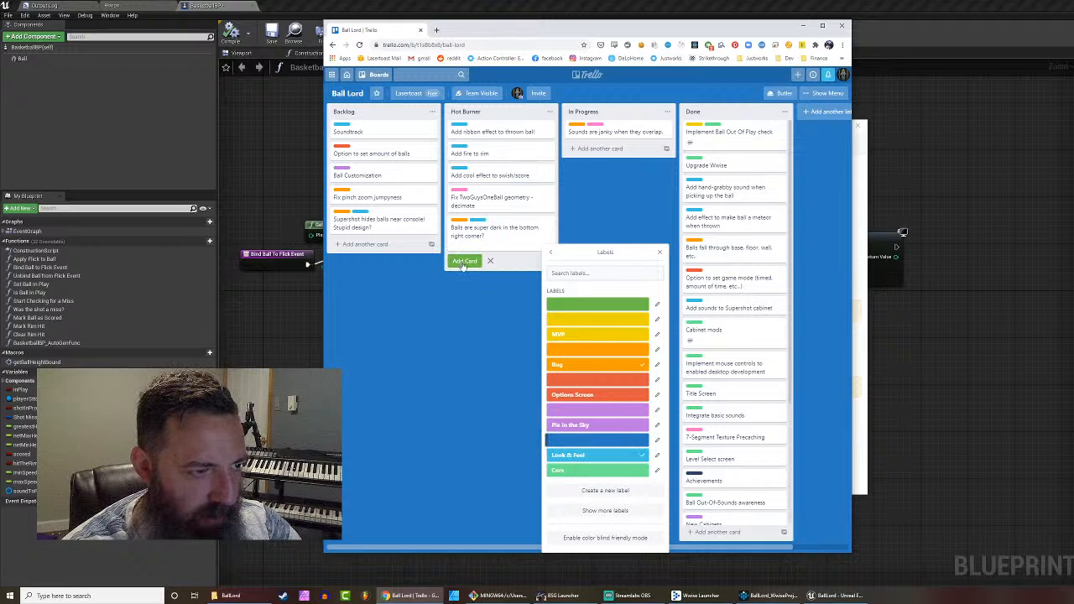
click(479, 298)
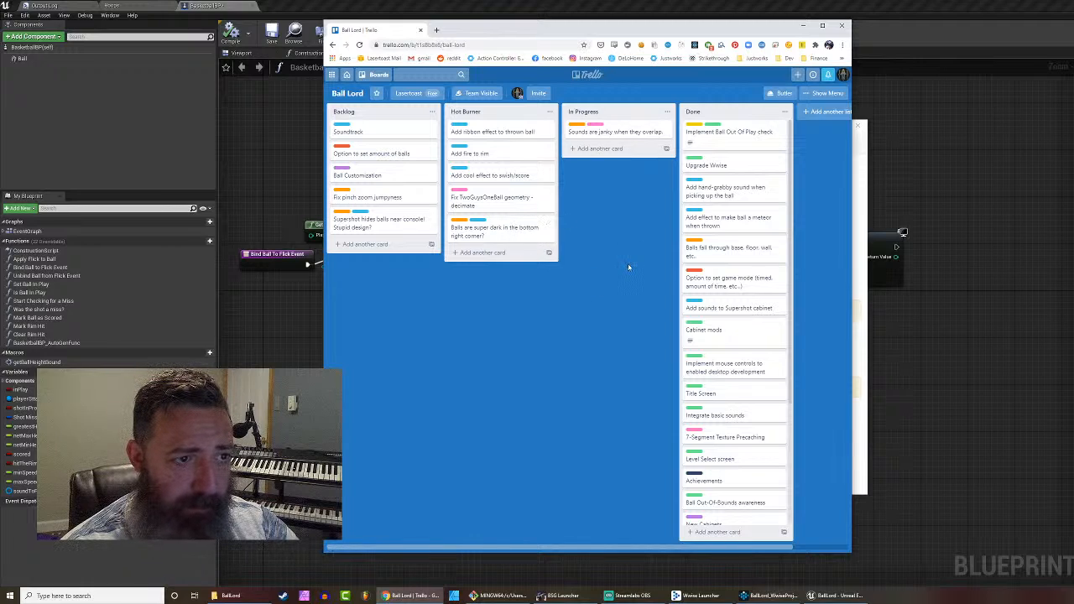
Step: Review the "Sounds are janky when they overlap." card in the In Progress list and return to the Unreal Editor
click(618, 132)
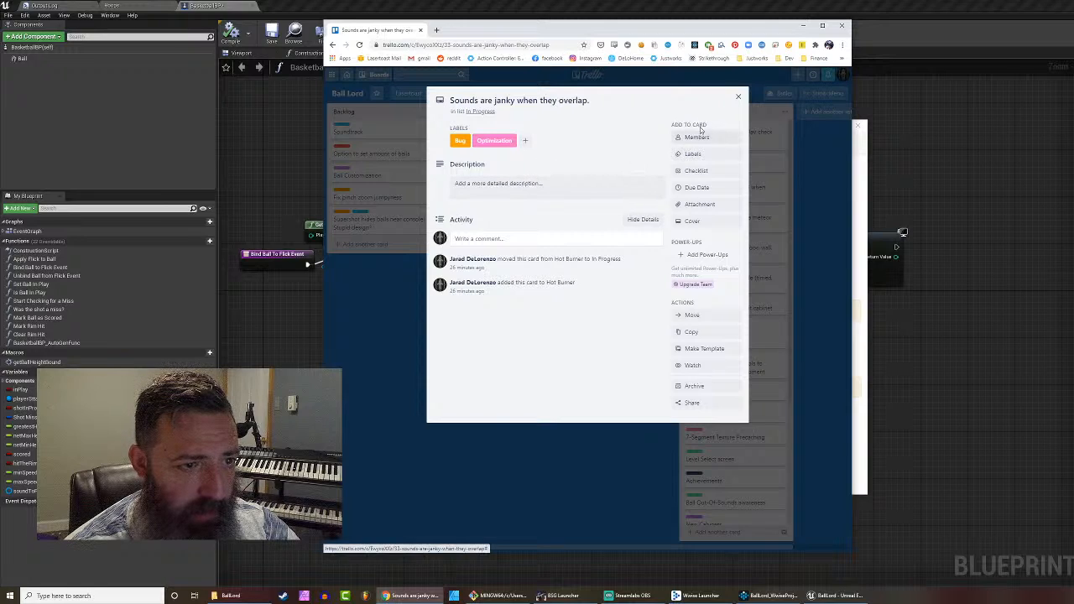
click(738, 97)
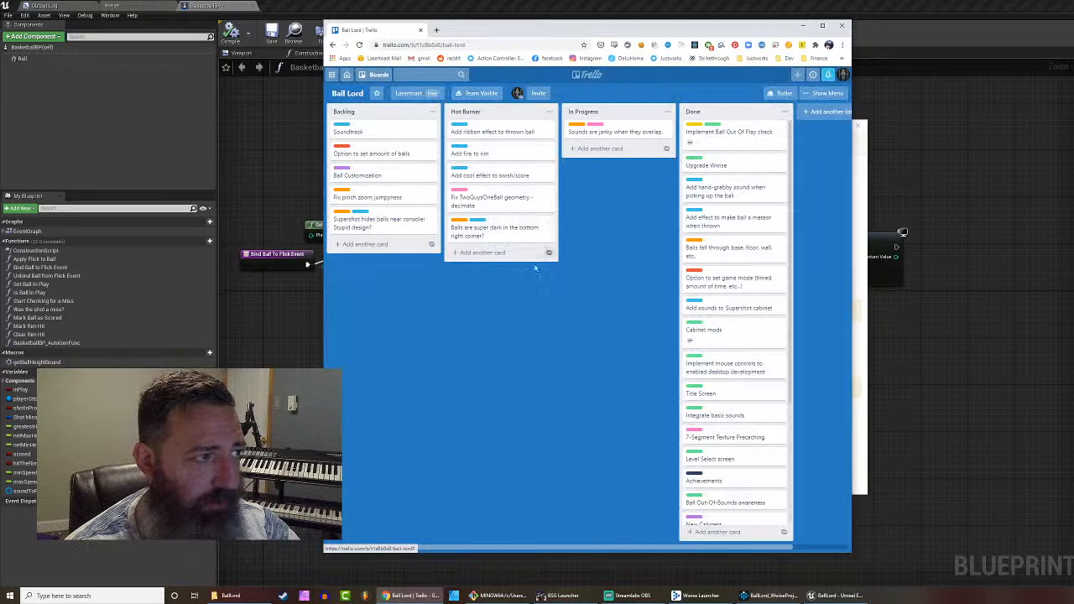
click(887, 455)
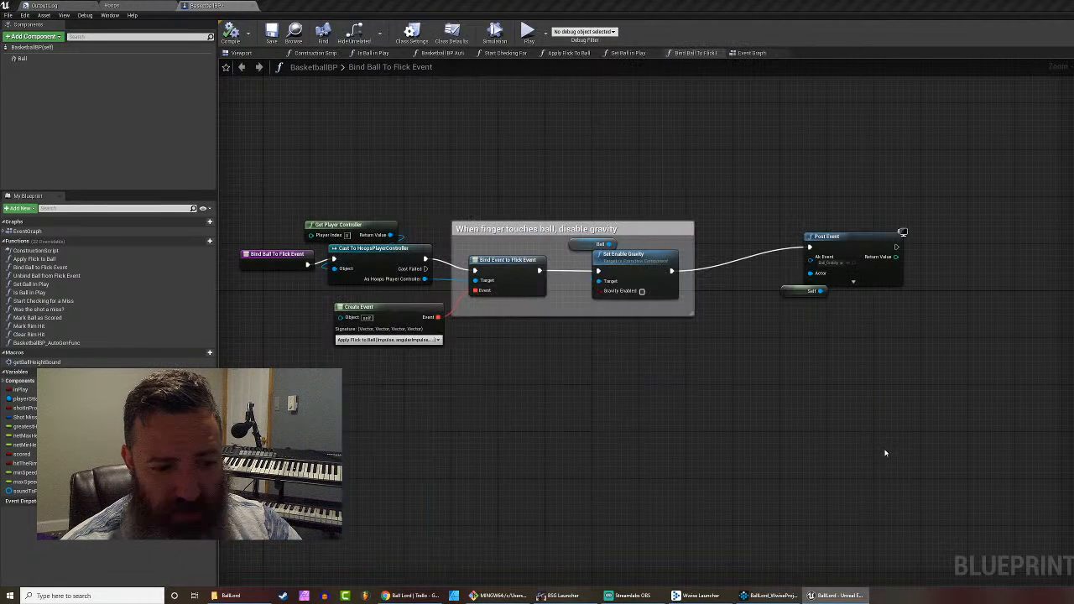